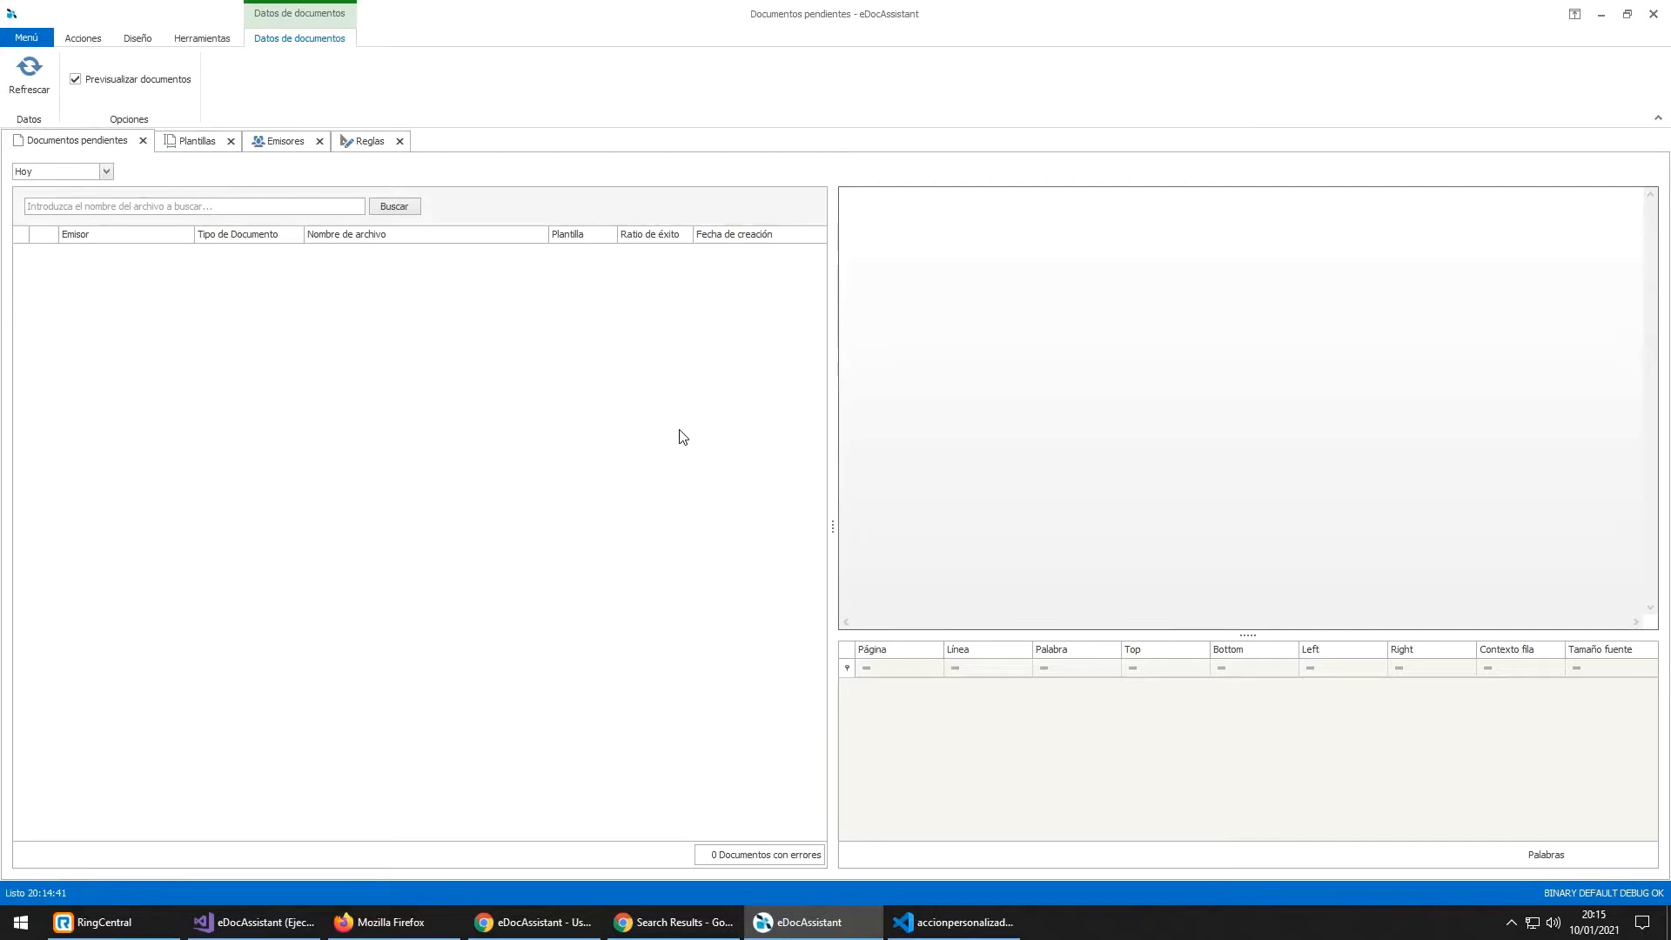
# Step: Browse the ribbon tabs and launch the 'Asistente para facturas' wizard from the Diseño tab
pyautogui.hotkey('alt', 'd')
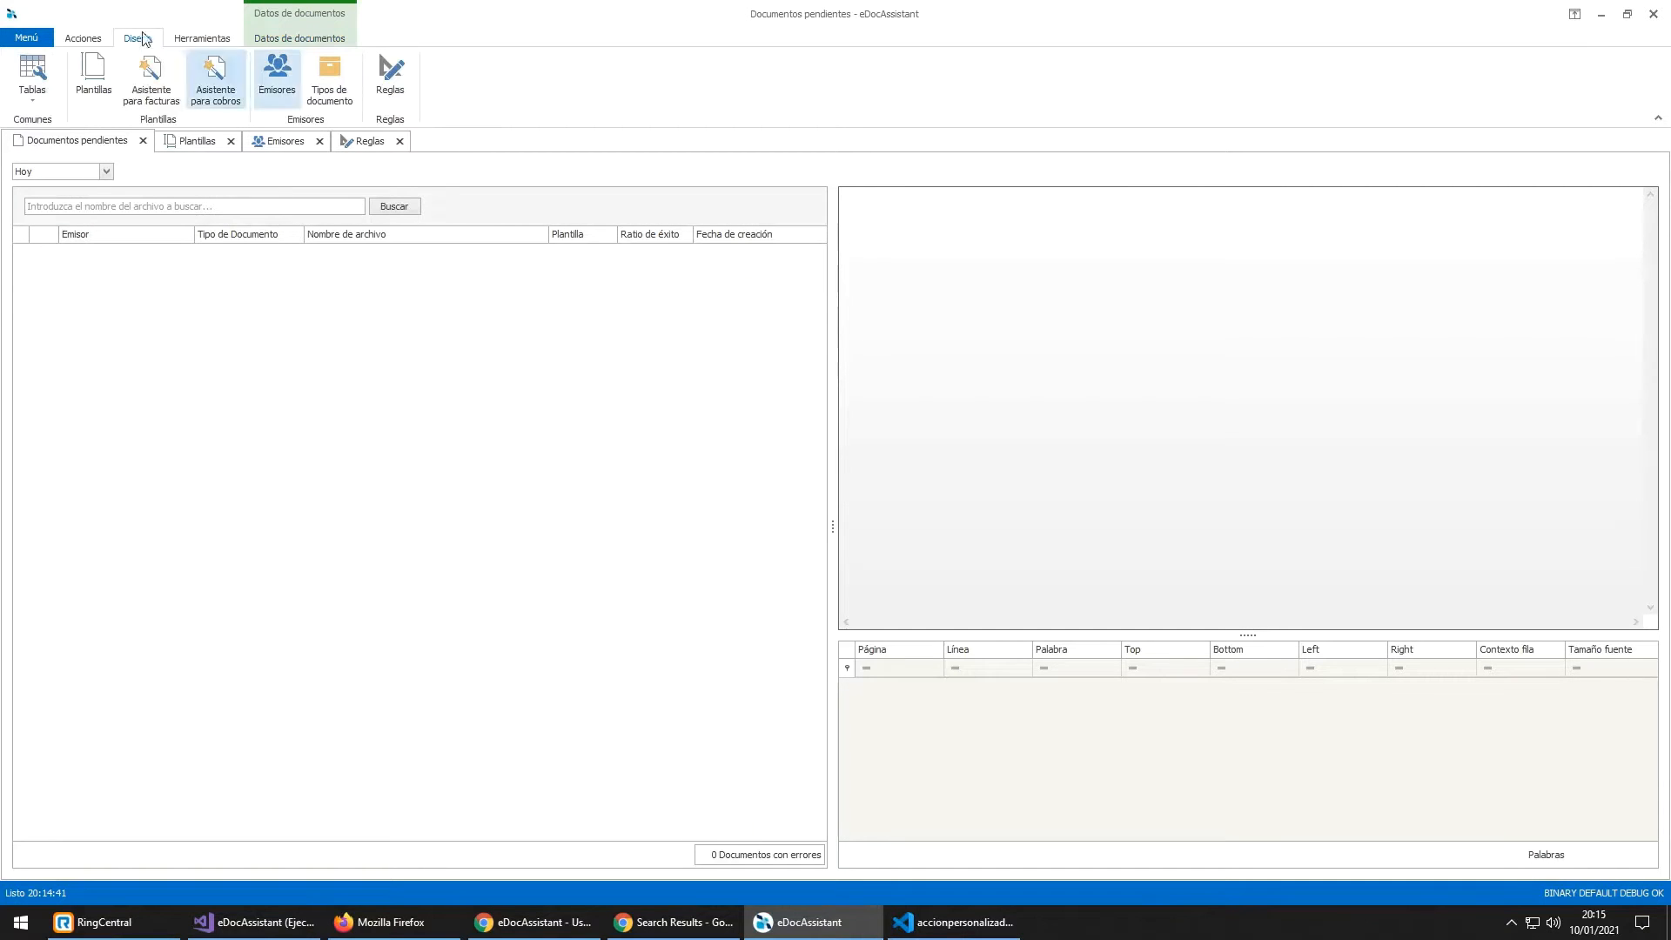
pyautogui.click(174, 37)
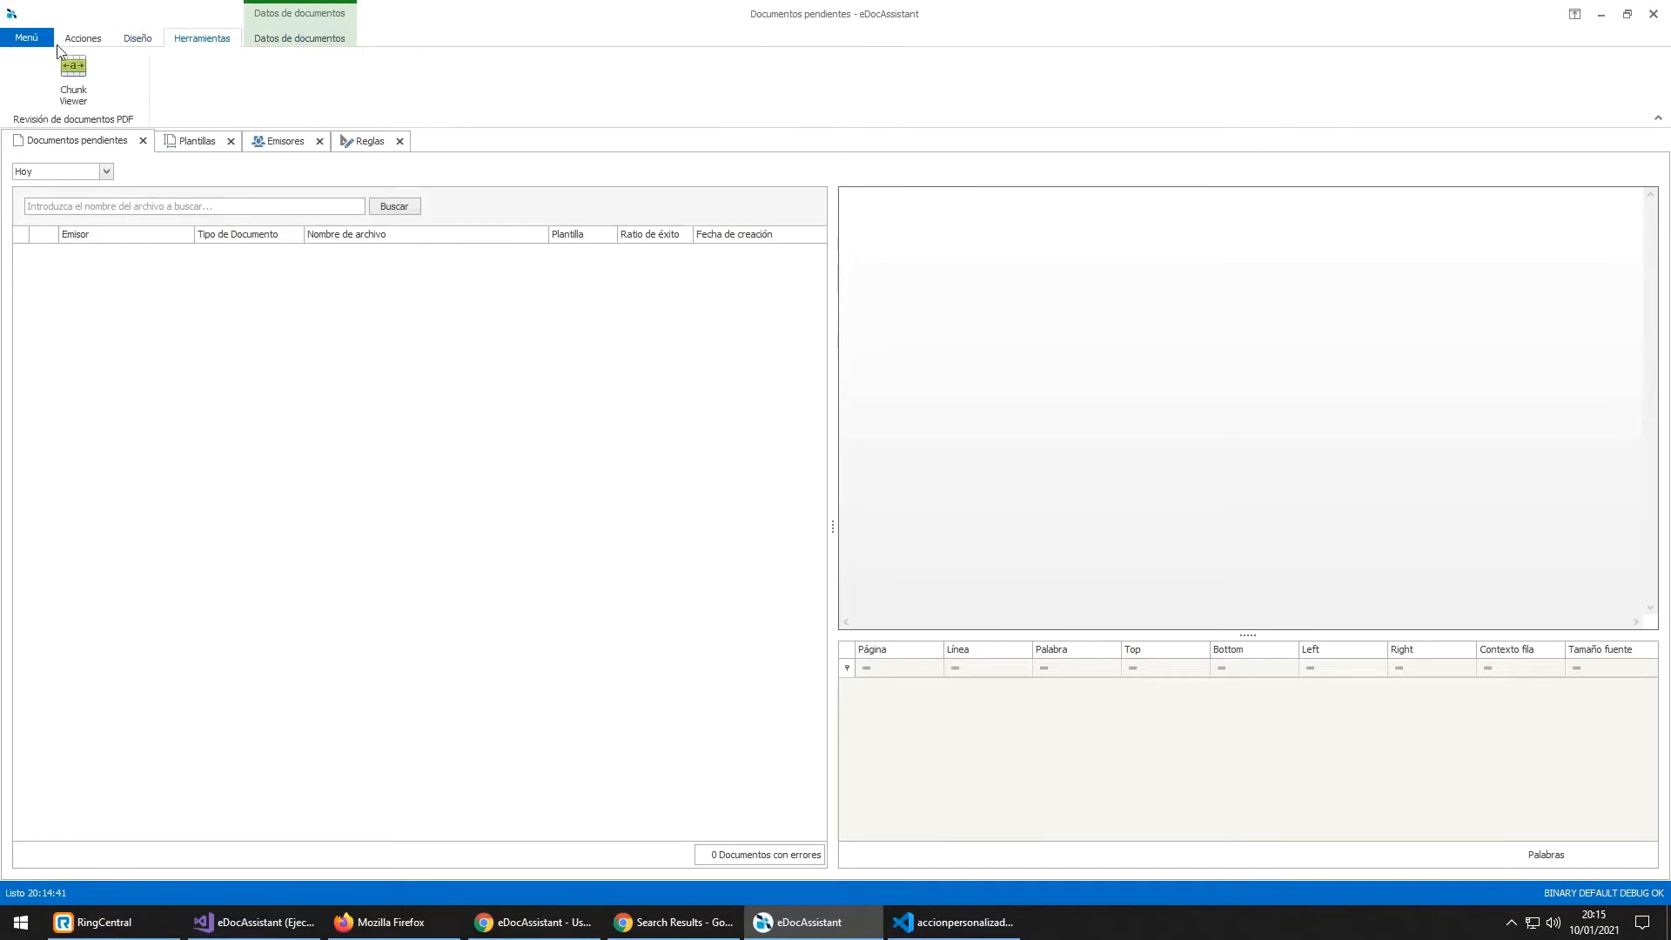
pyautogui.click(74, 39)
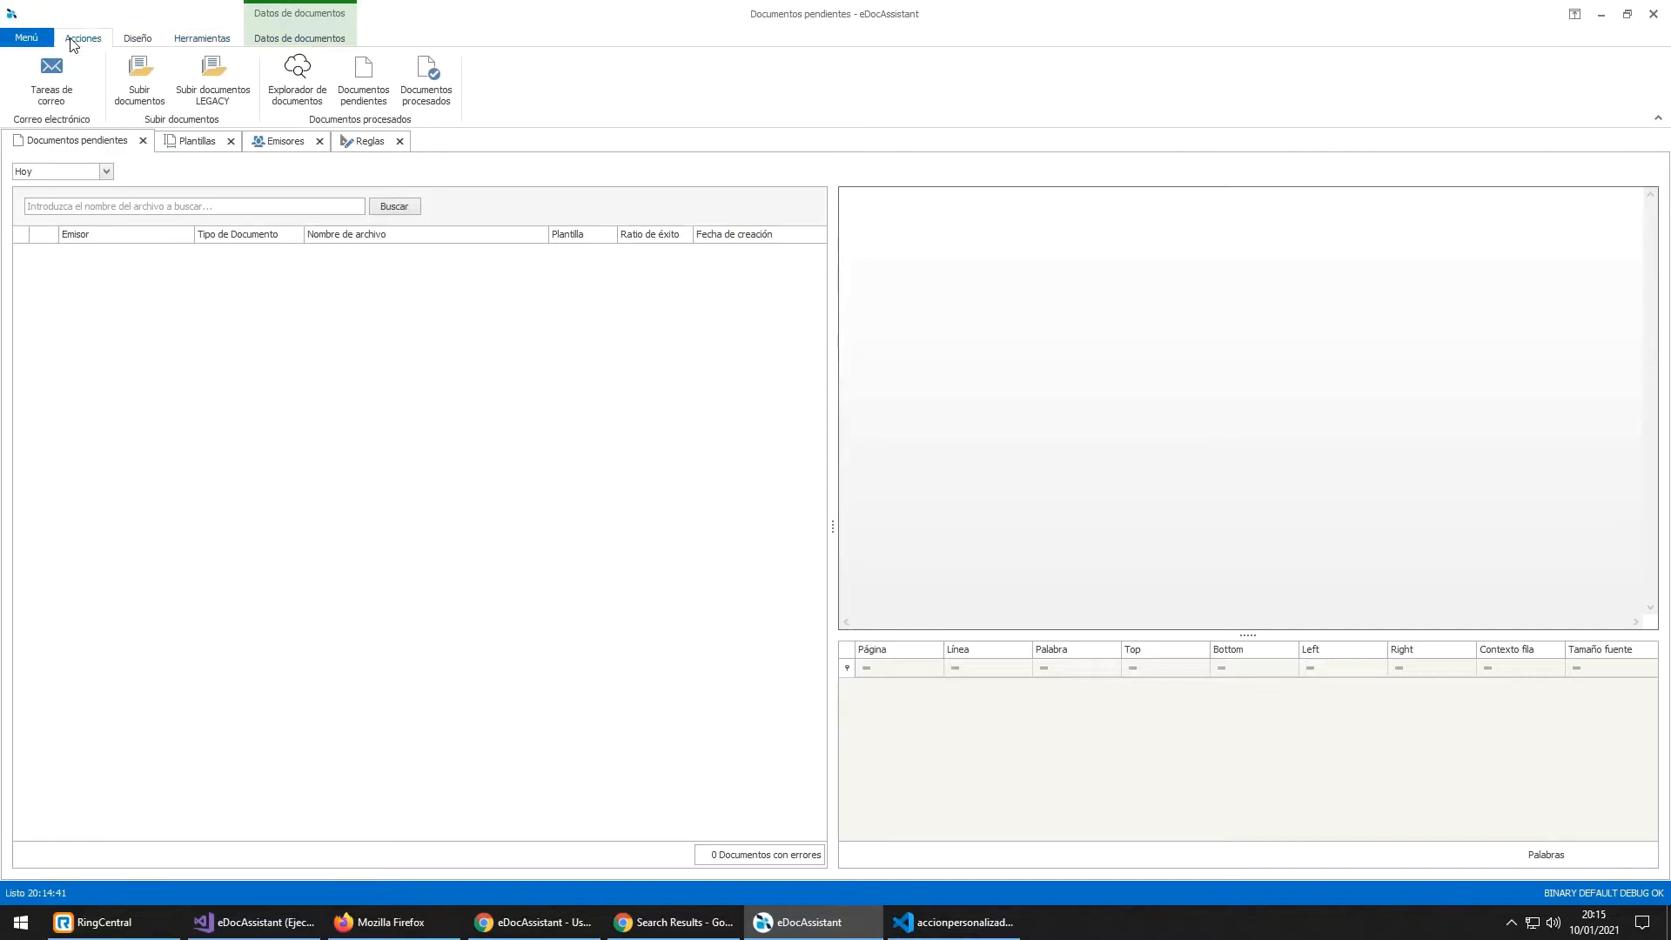
pyautogui.click(139, 39)
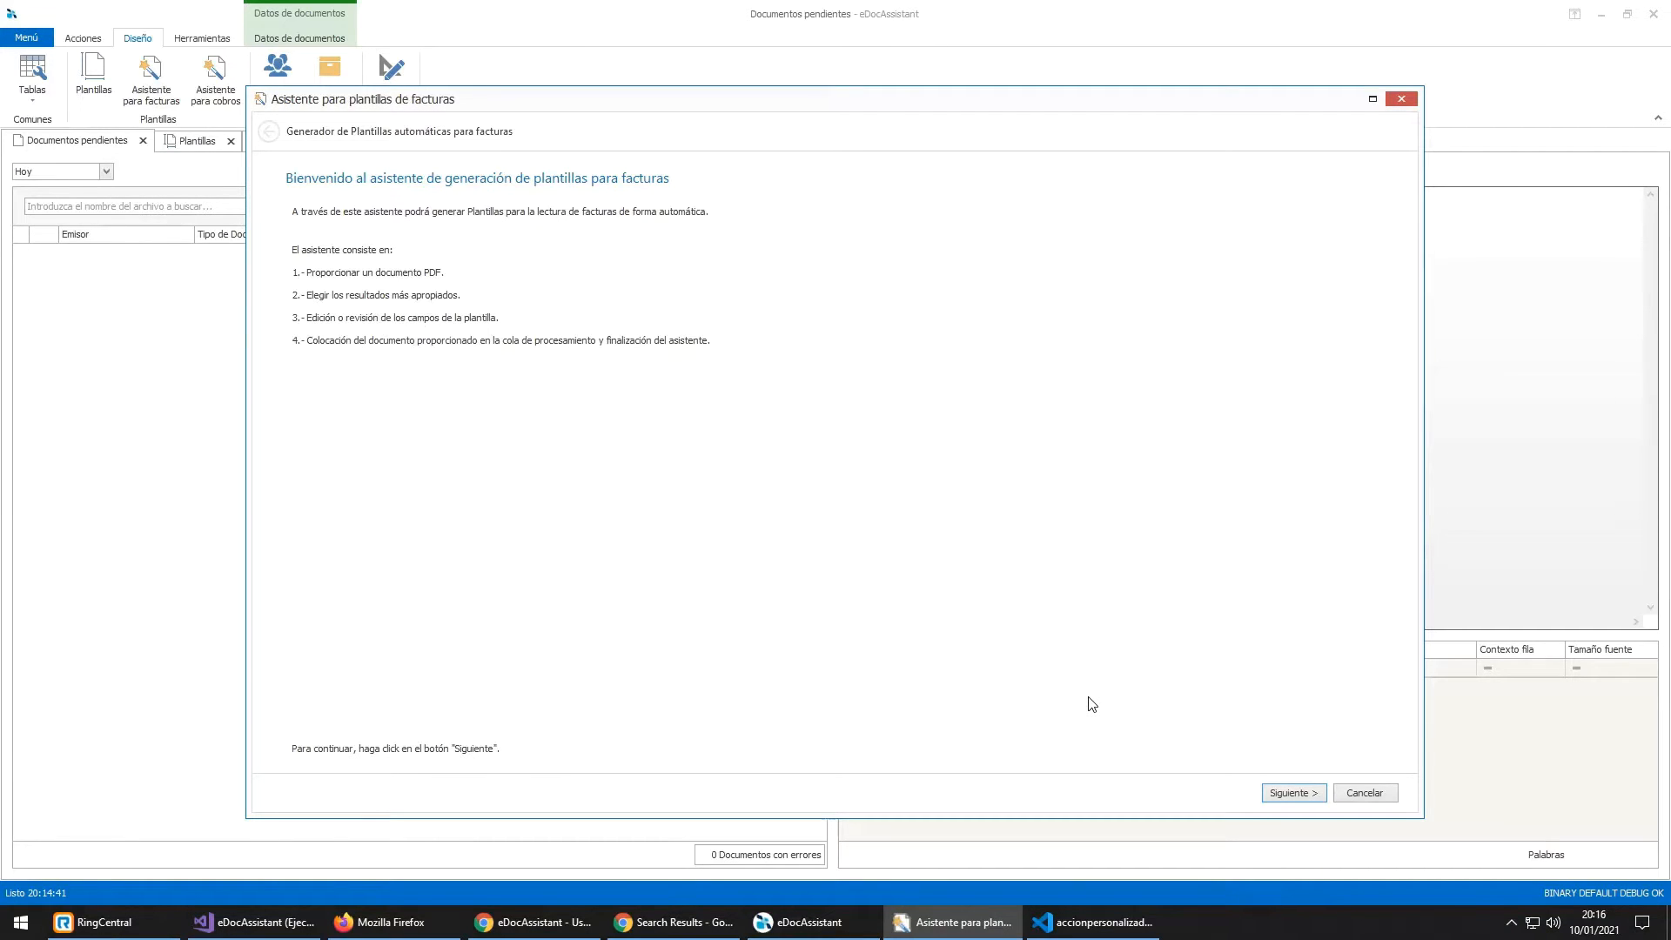
# Step: Load QUONEXT_Demo.pdf as the sample invoice and upload it to the server
pyautogui.click(1284, 795)
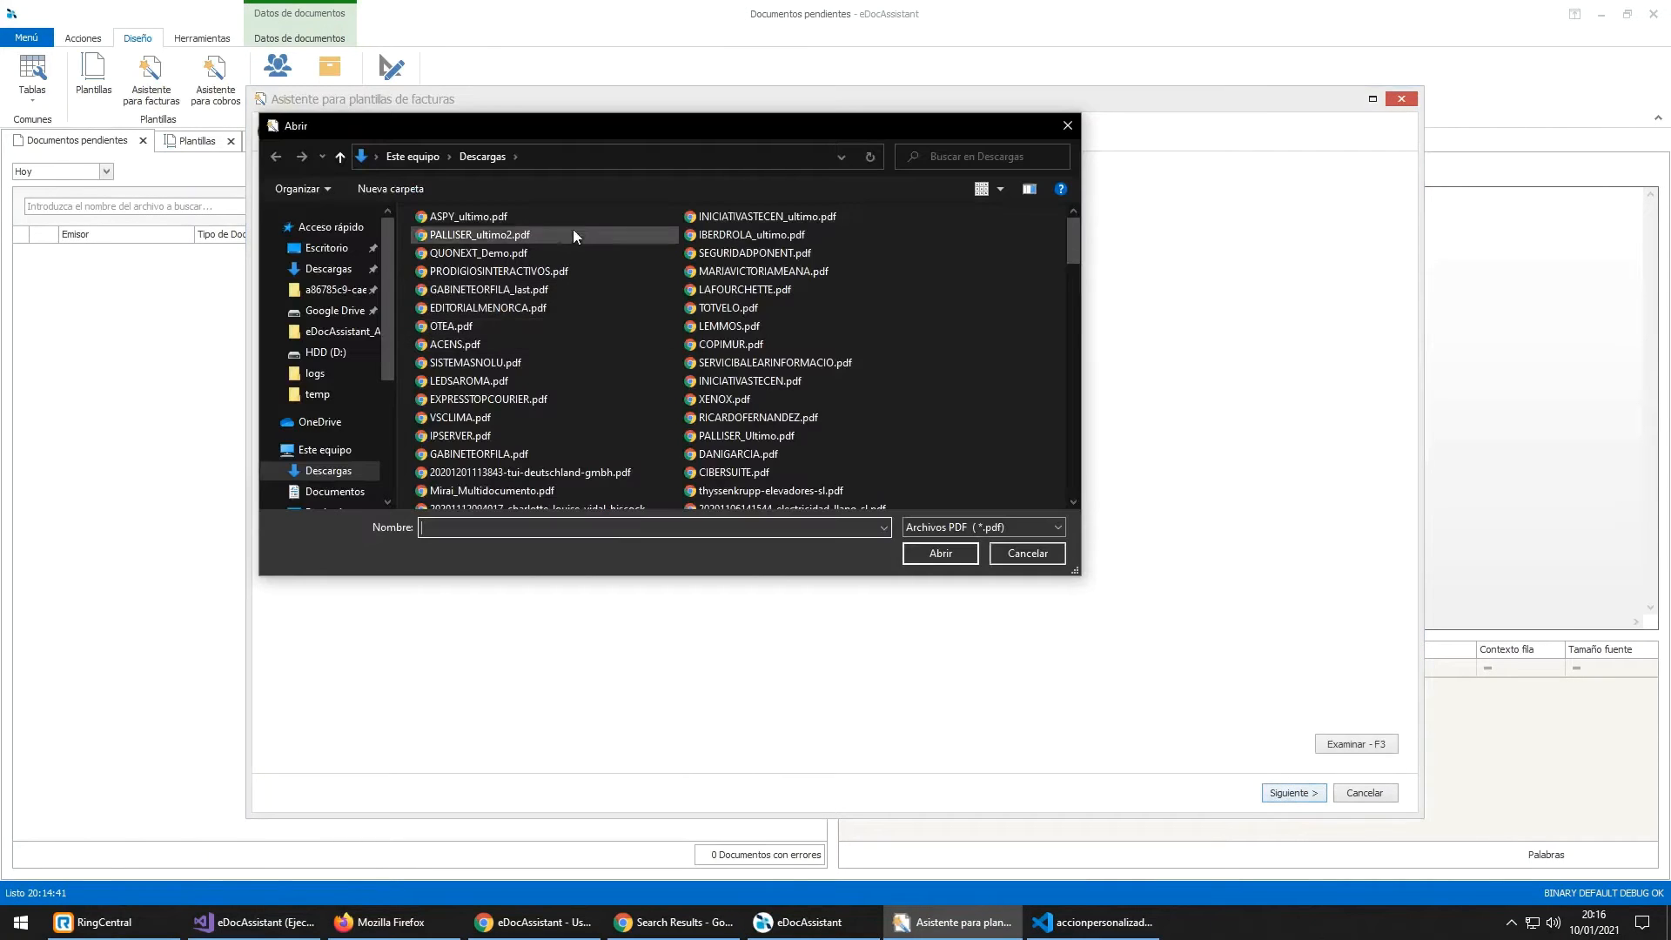
pyautogui.doubleClick(507, 251)
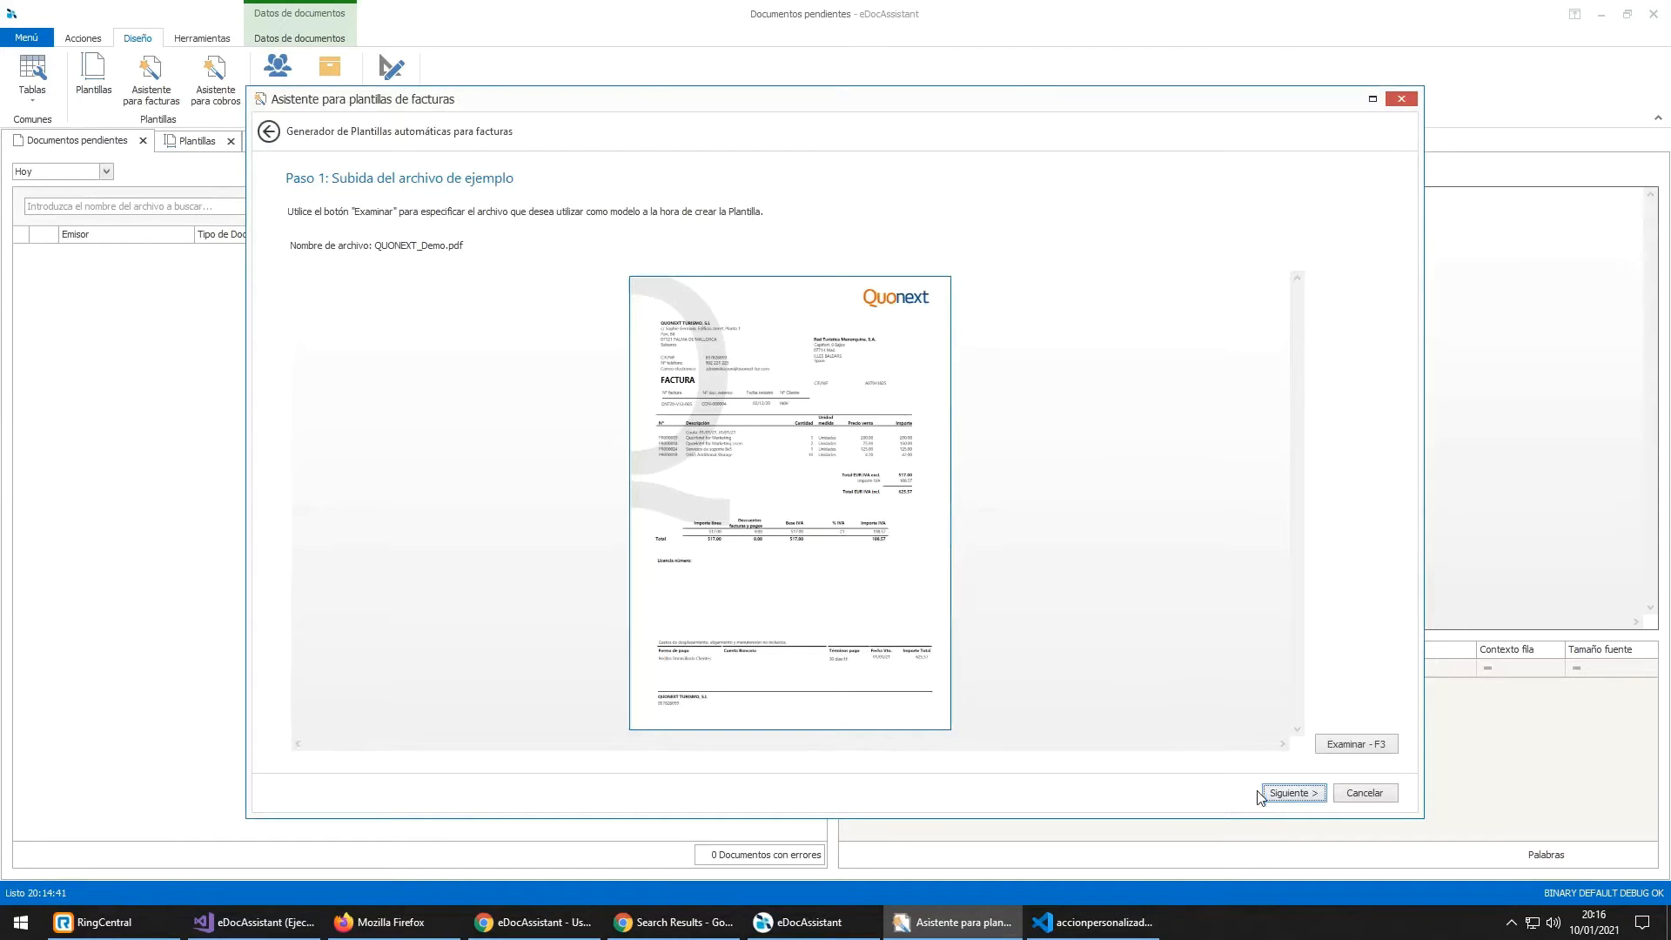
pyautogui.click(1293, 793)
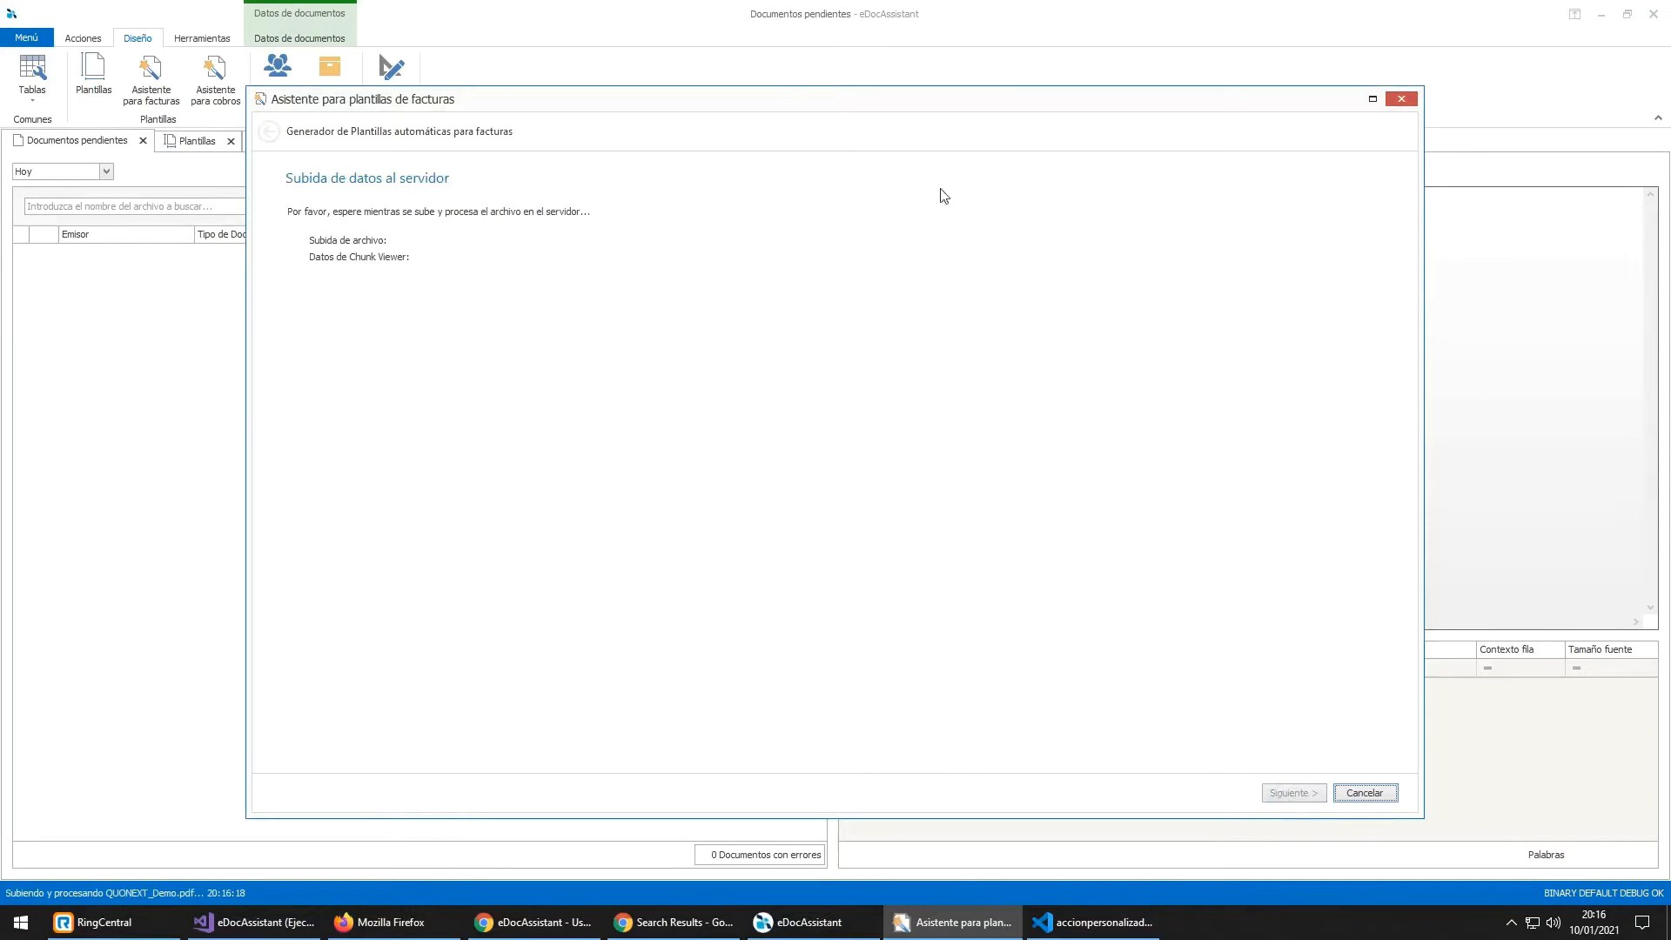
pyautogui.doubleClick(894, 103)
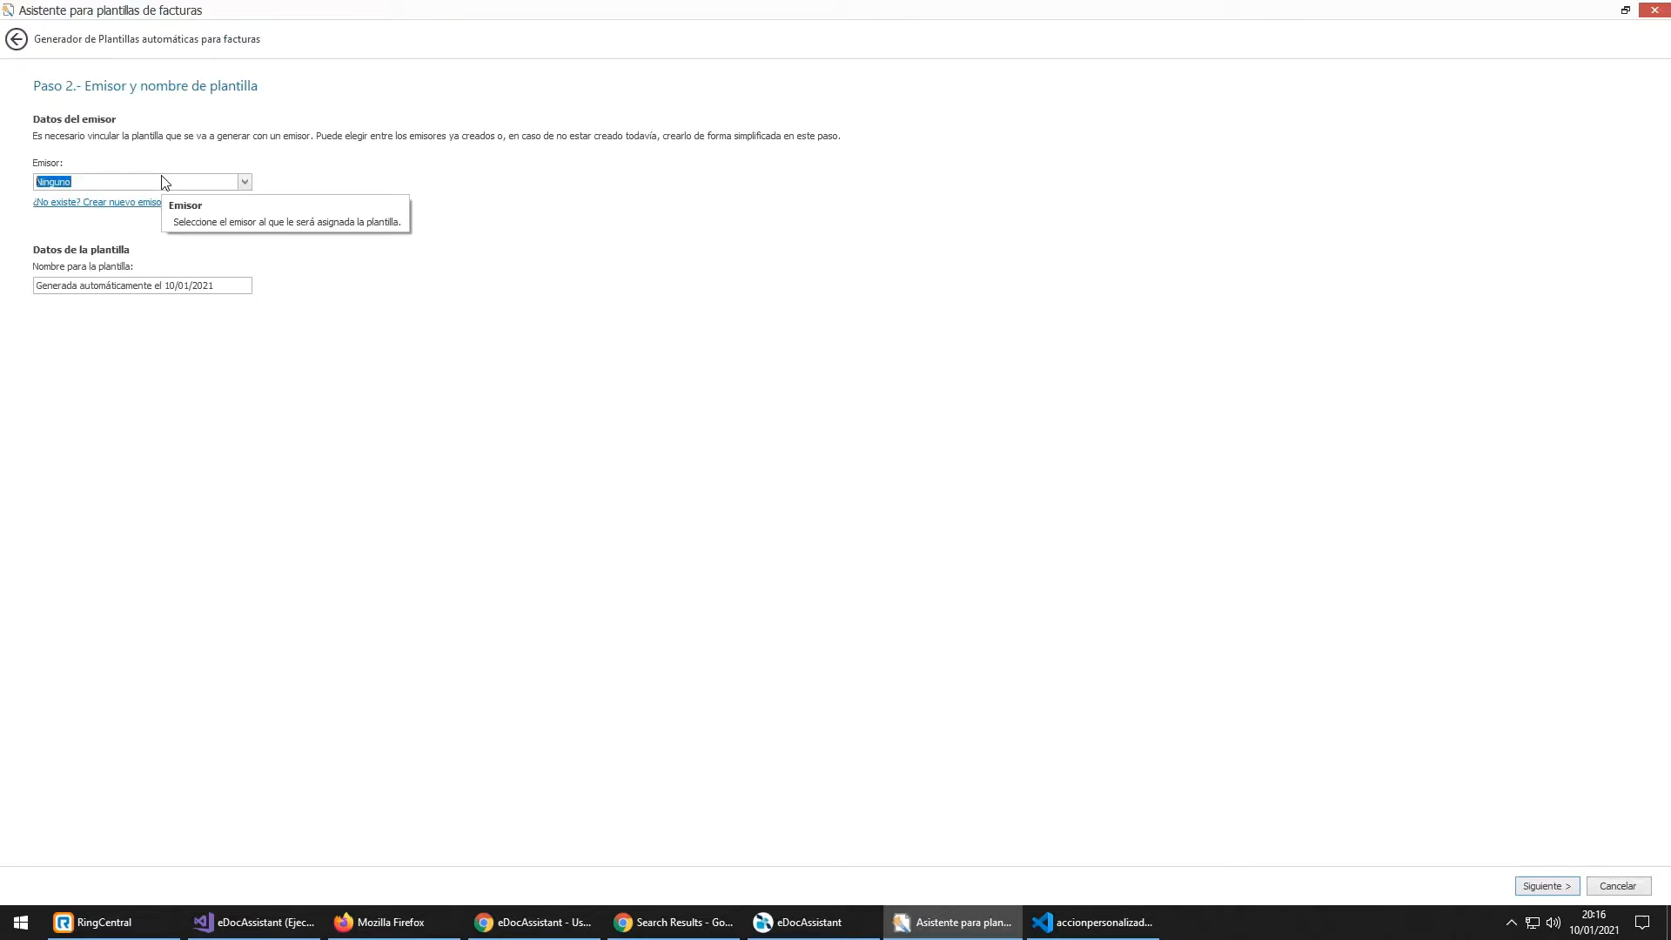
# Step: Pick QUONEXT TEXT as the issuer by searching 'quone', keeping the generated template name
pyautogui.click(245, 183)
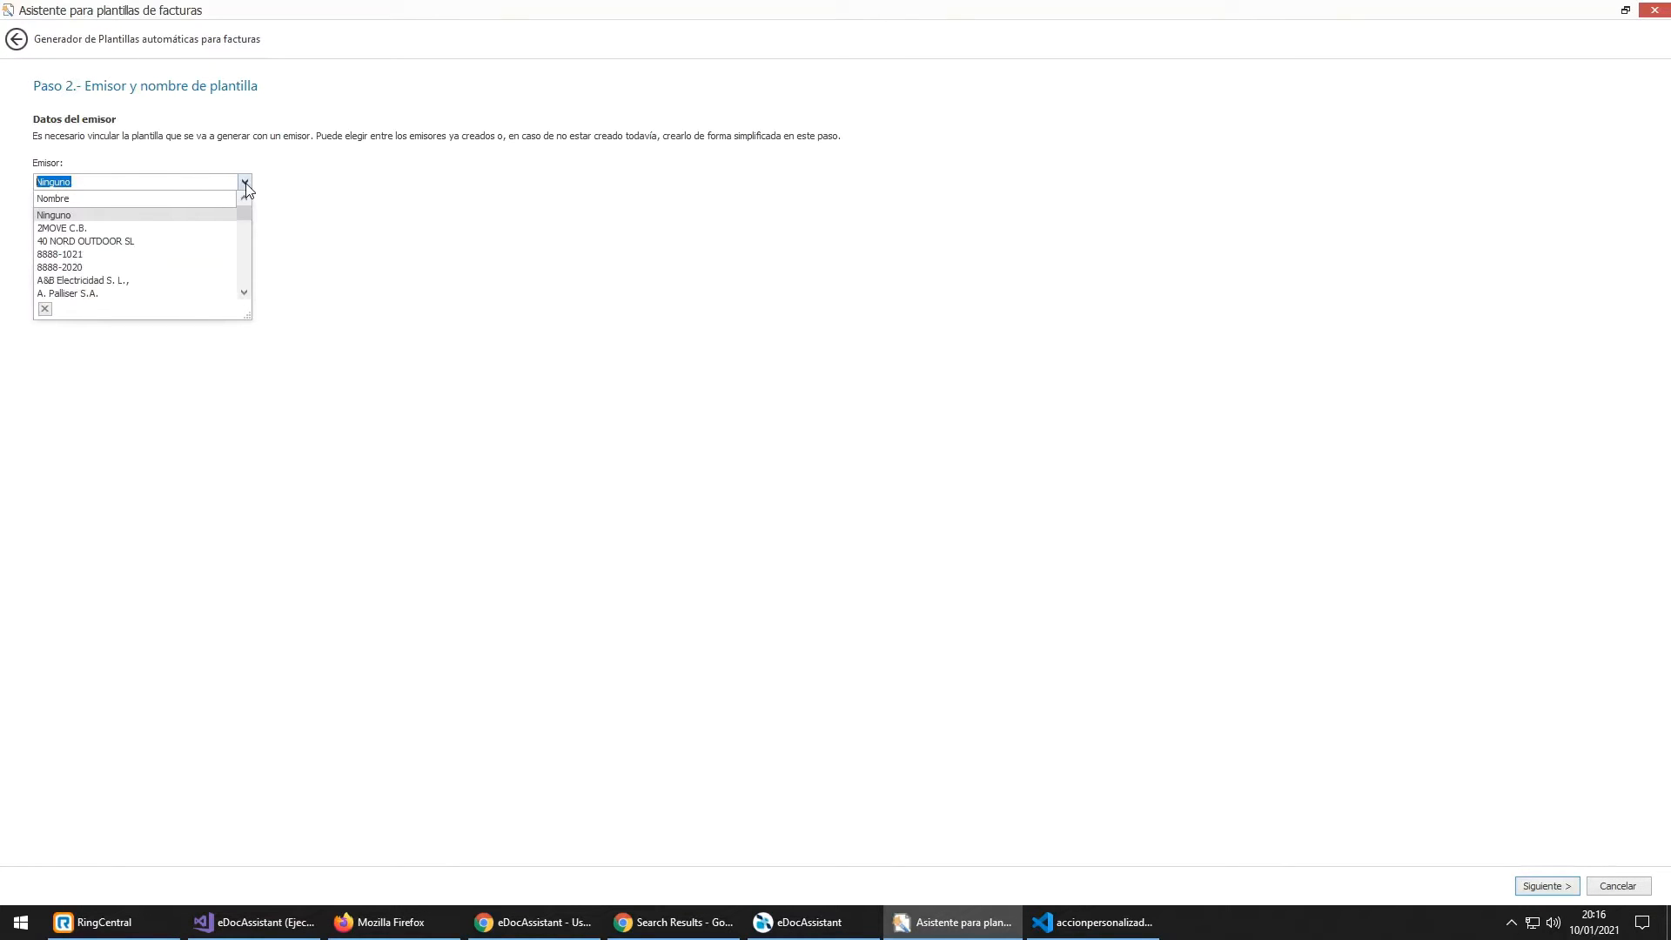
pyautogui.click(245, 182)
pyautogui.write('quone')
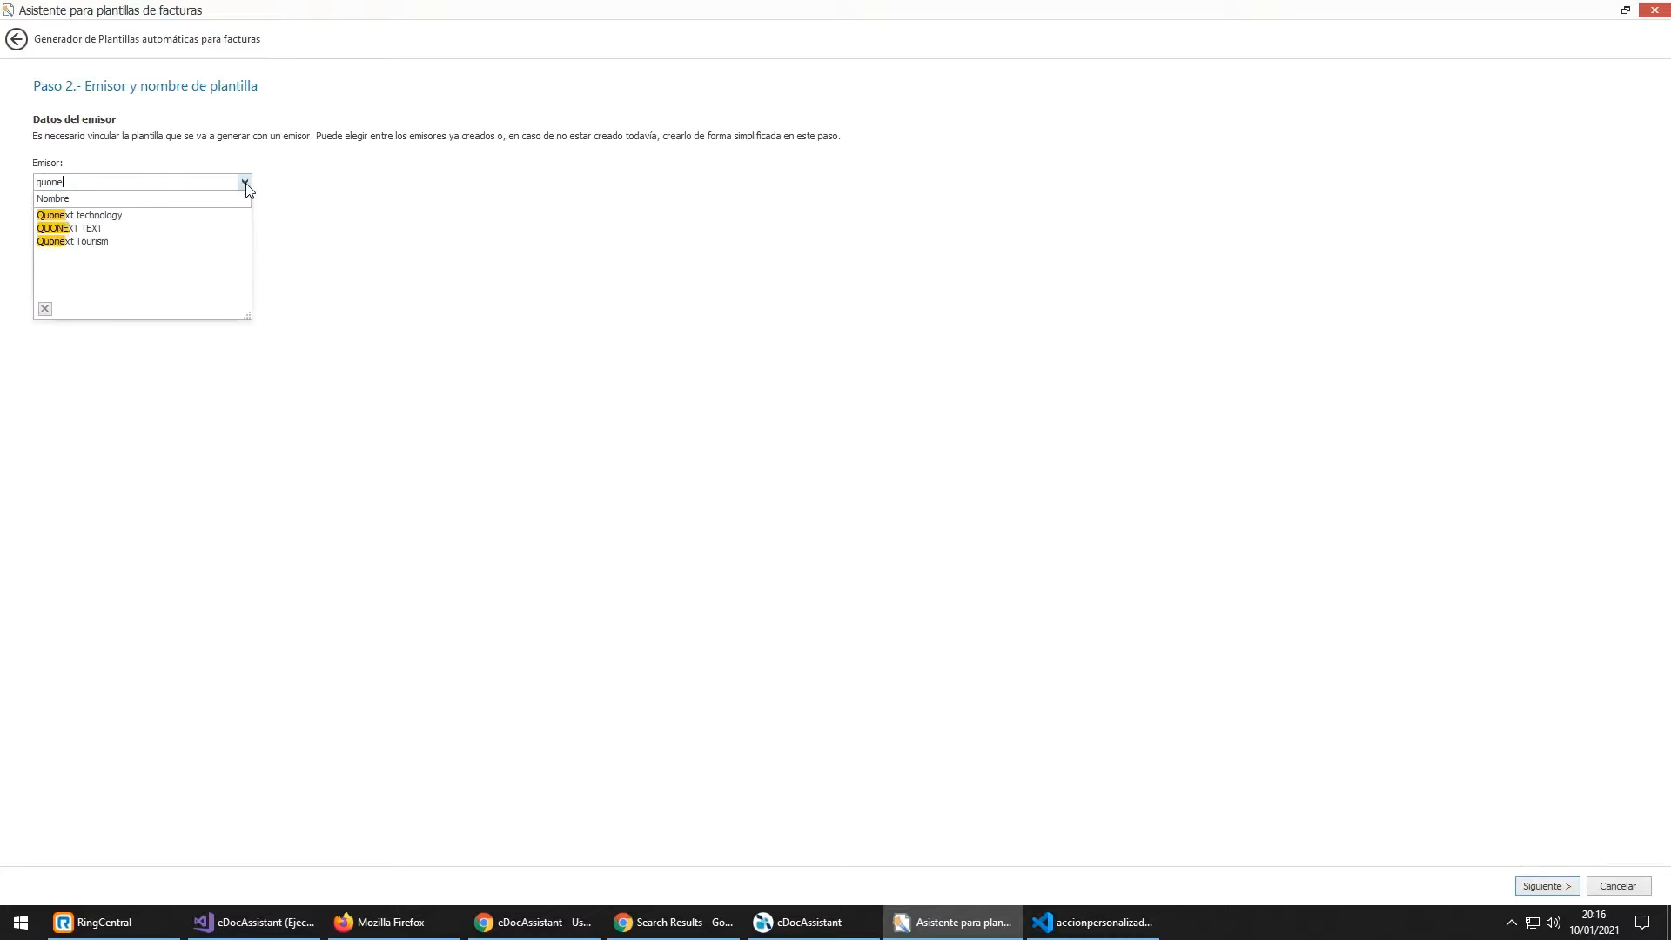
pyautogui.press('Return')
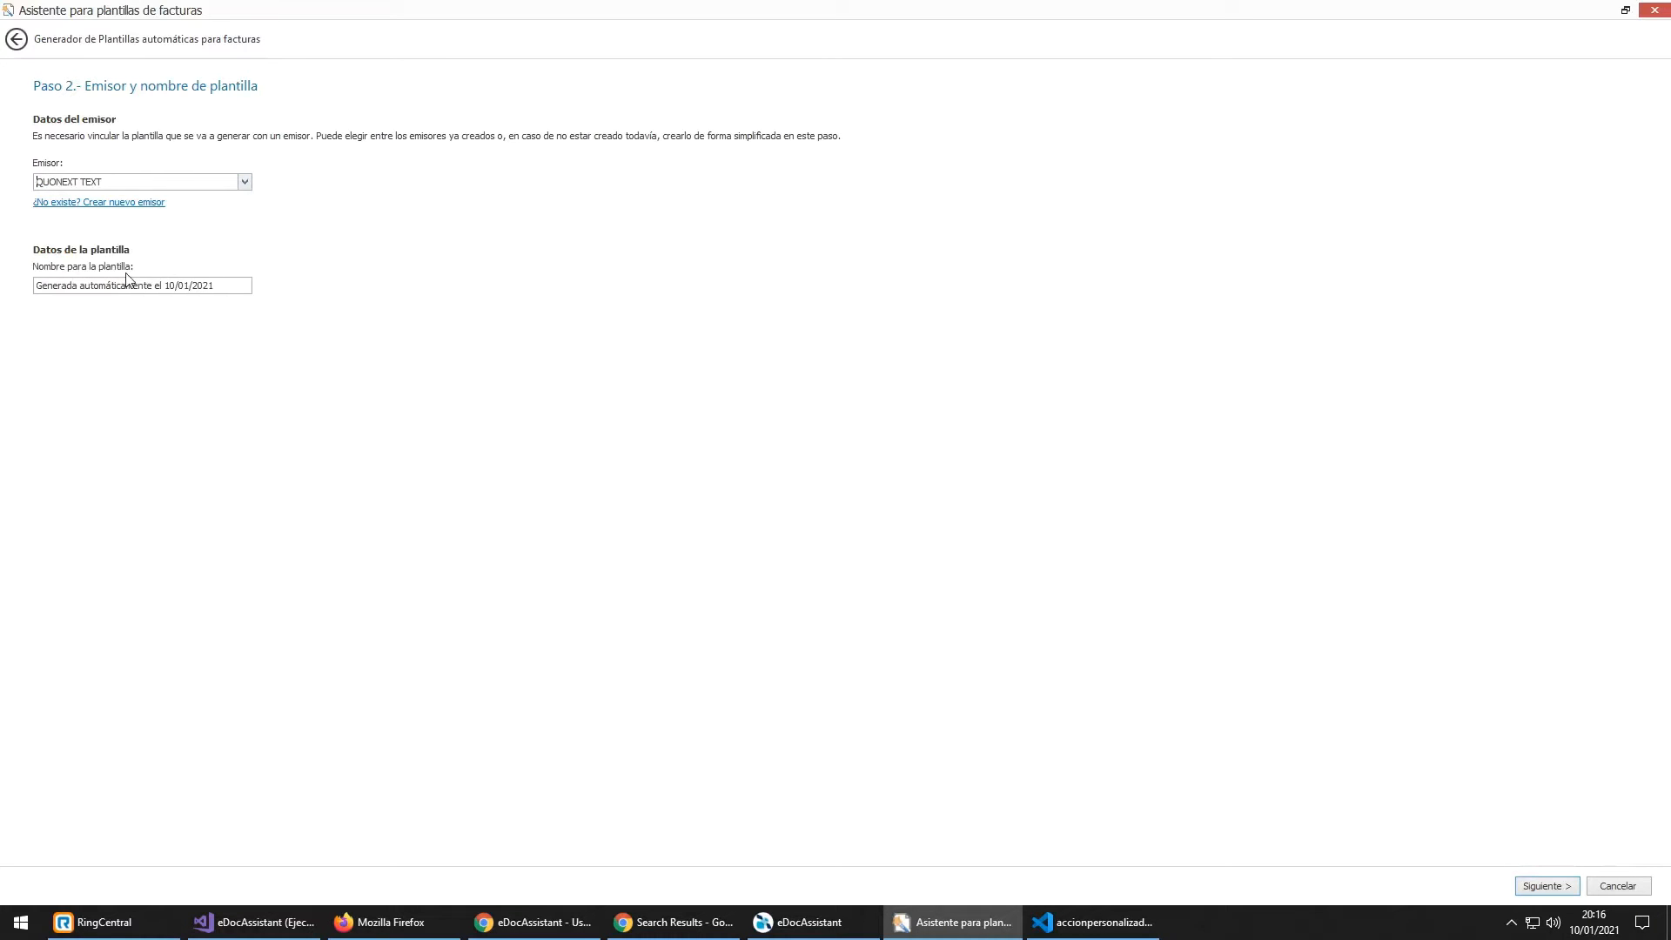
pyautogui.moveTo(54, 285); pyautogui.dragTo(290, 287)
pyautogui.click(235, 285)
# Step: Review the invoice number candidates and keep QNT20-V12-005 rather than 1800
pyautogui.click(1541, 887)
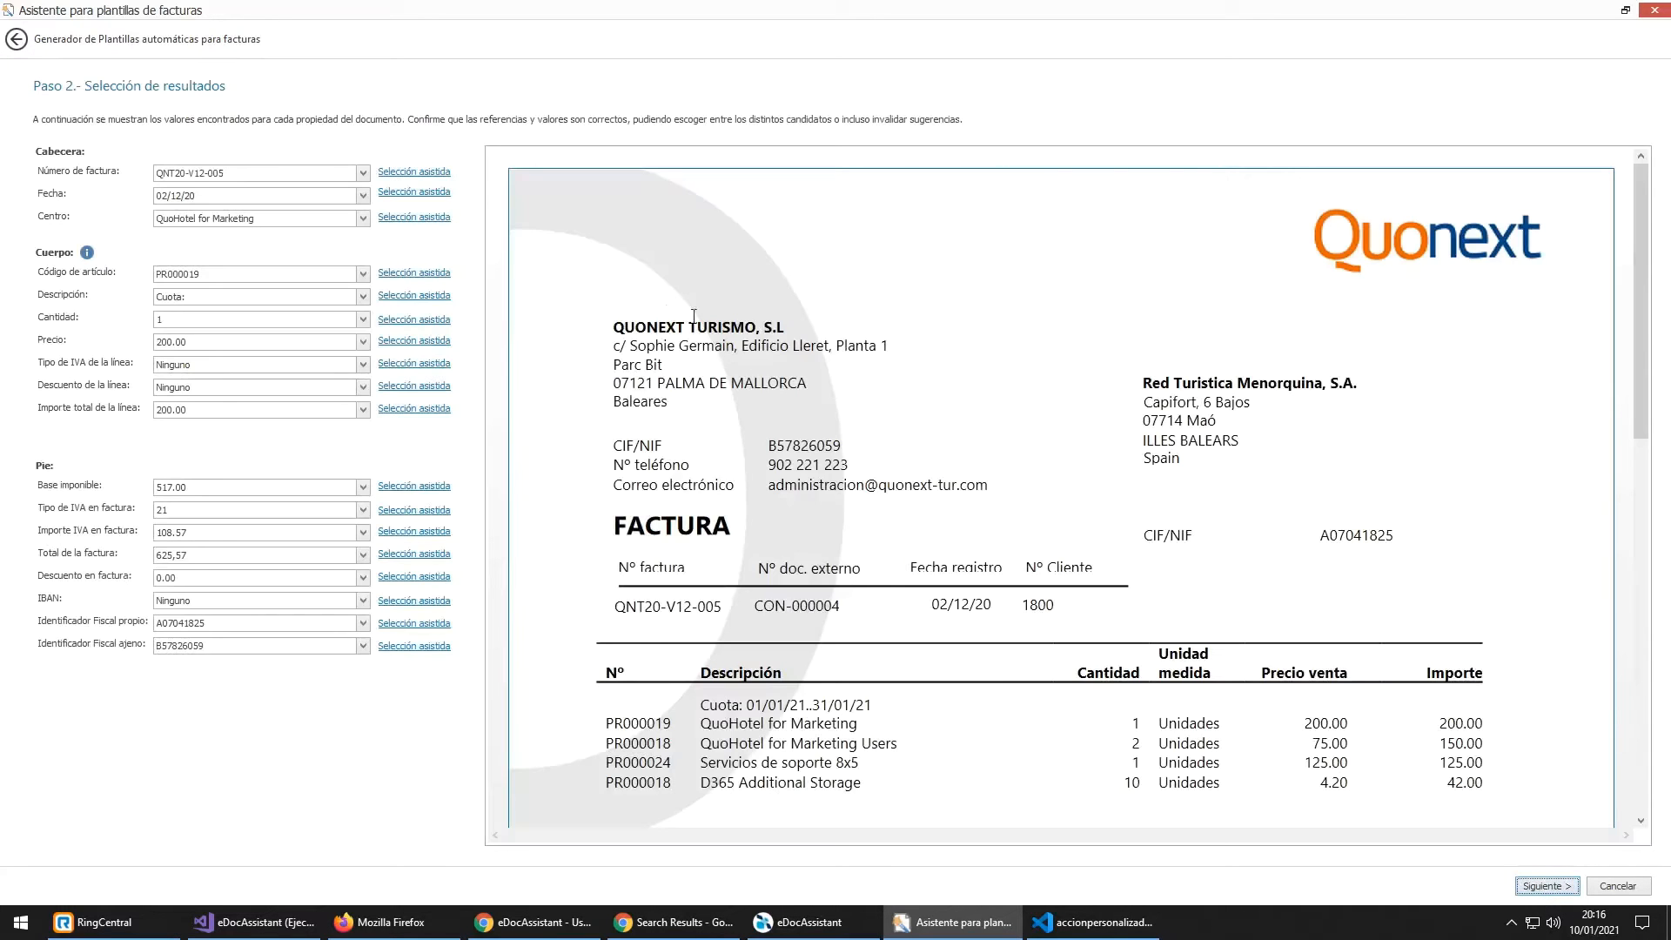
pyautogui.click(248, 175)
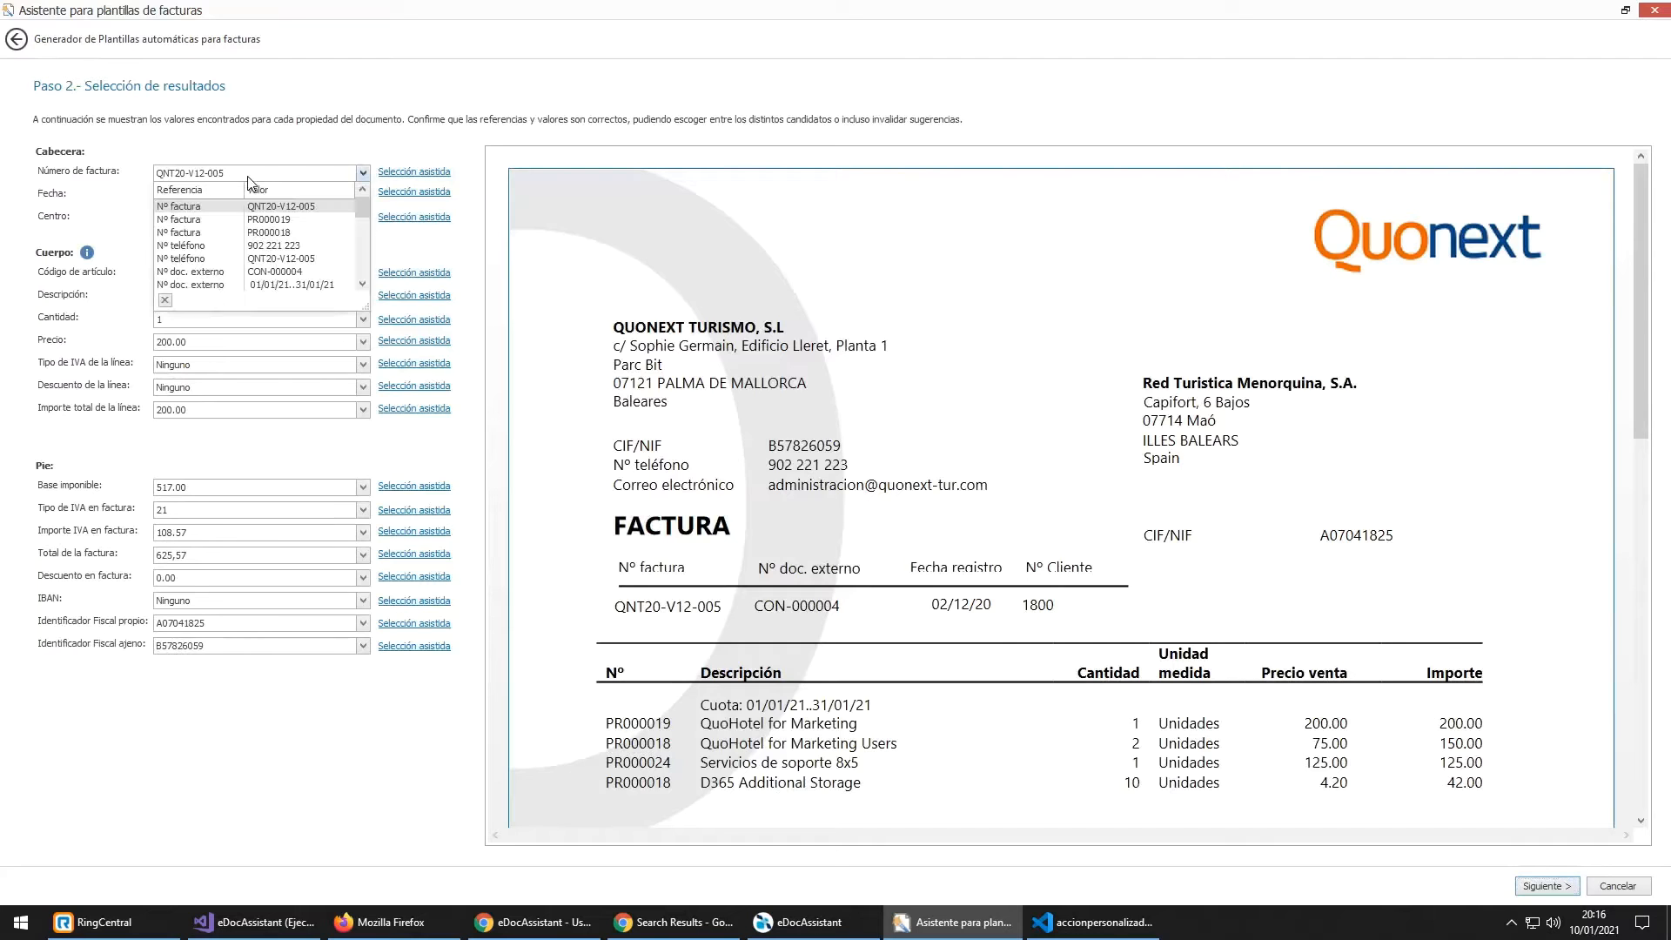
pyautogui.click(262, 177)
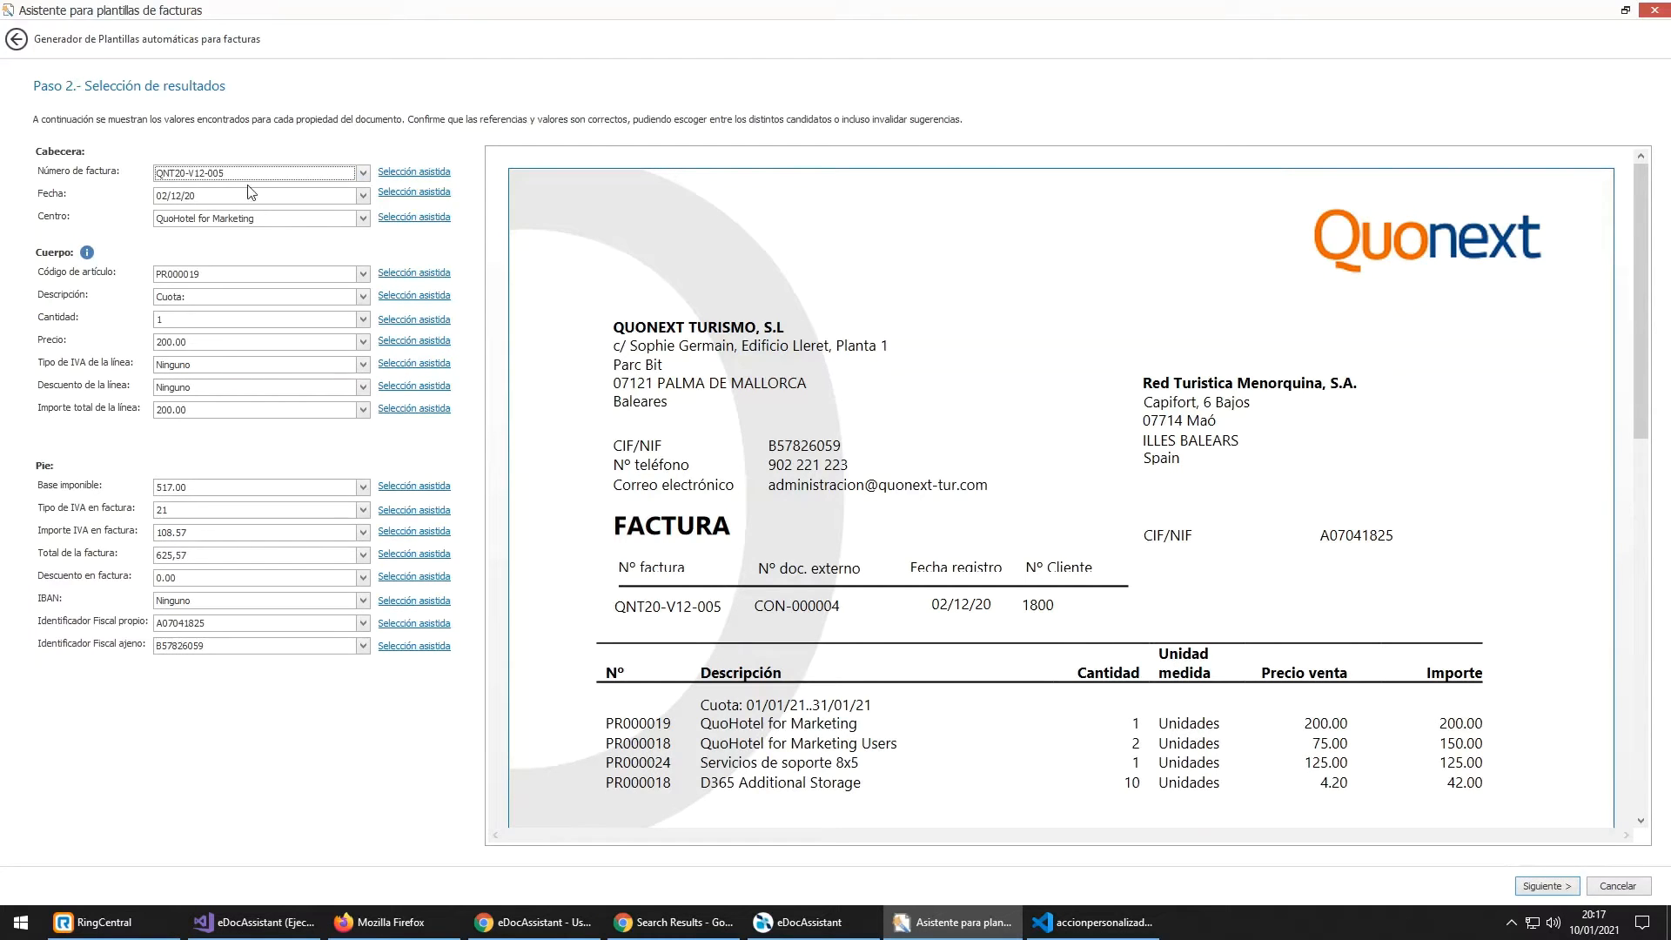
pyautogui.scroll(-1, 814, 250)
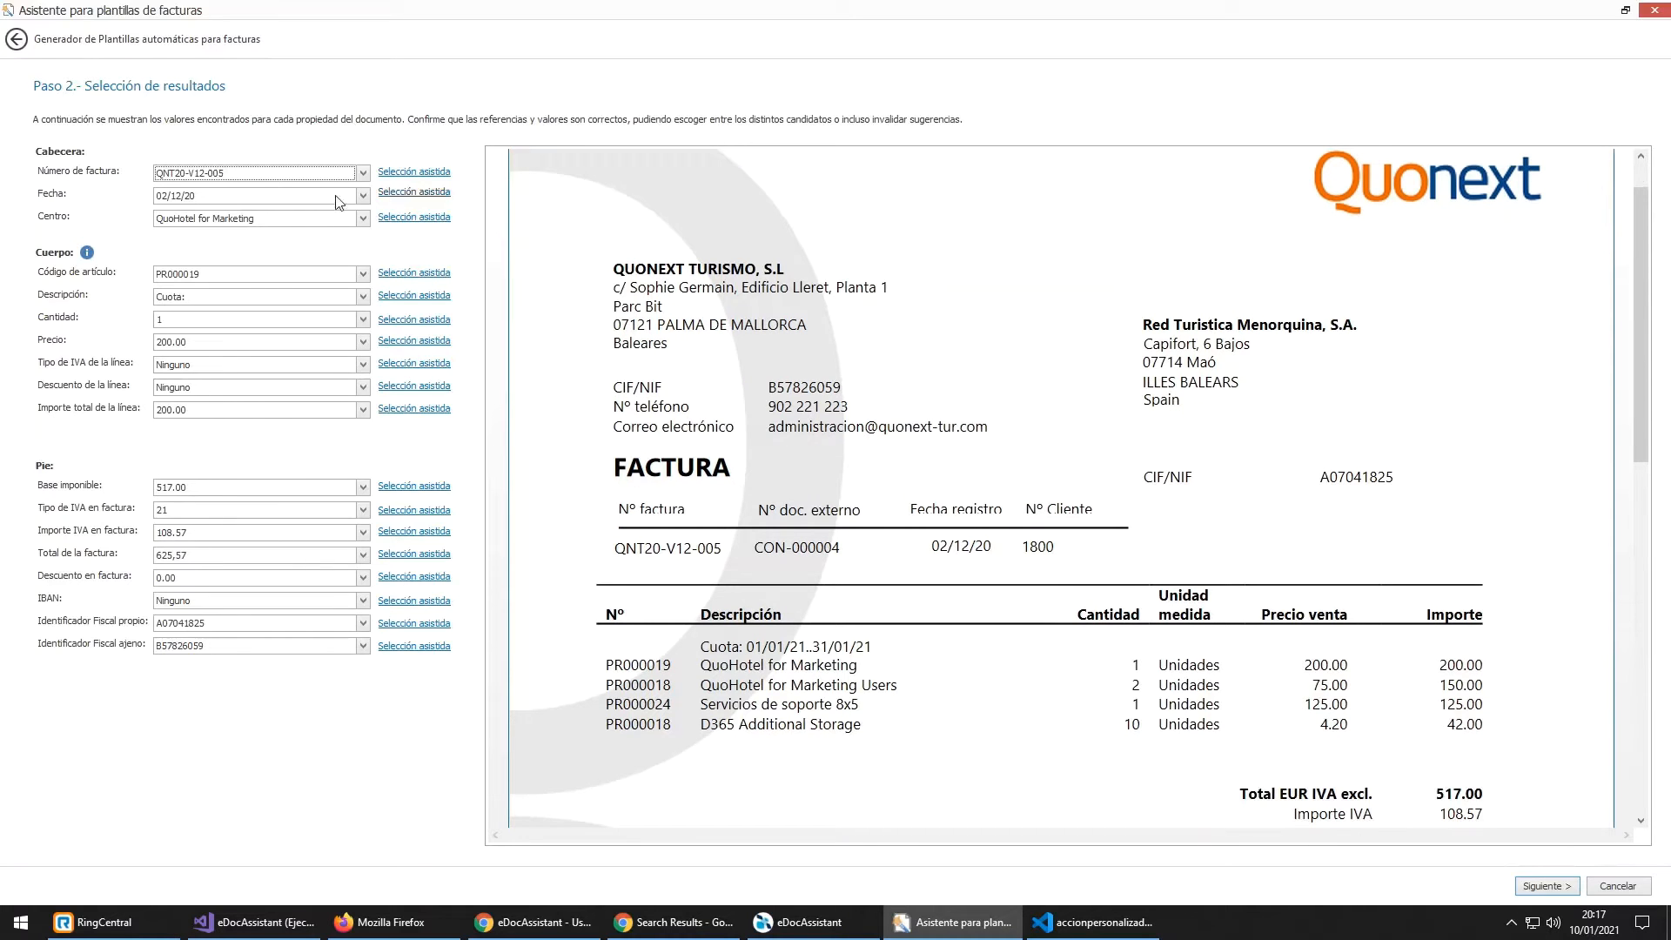
pyautogui.click(283, 177)
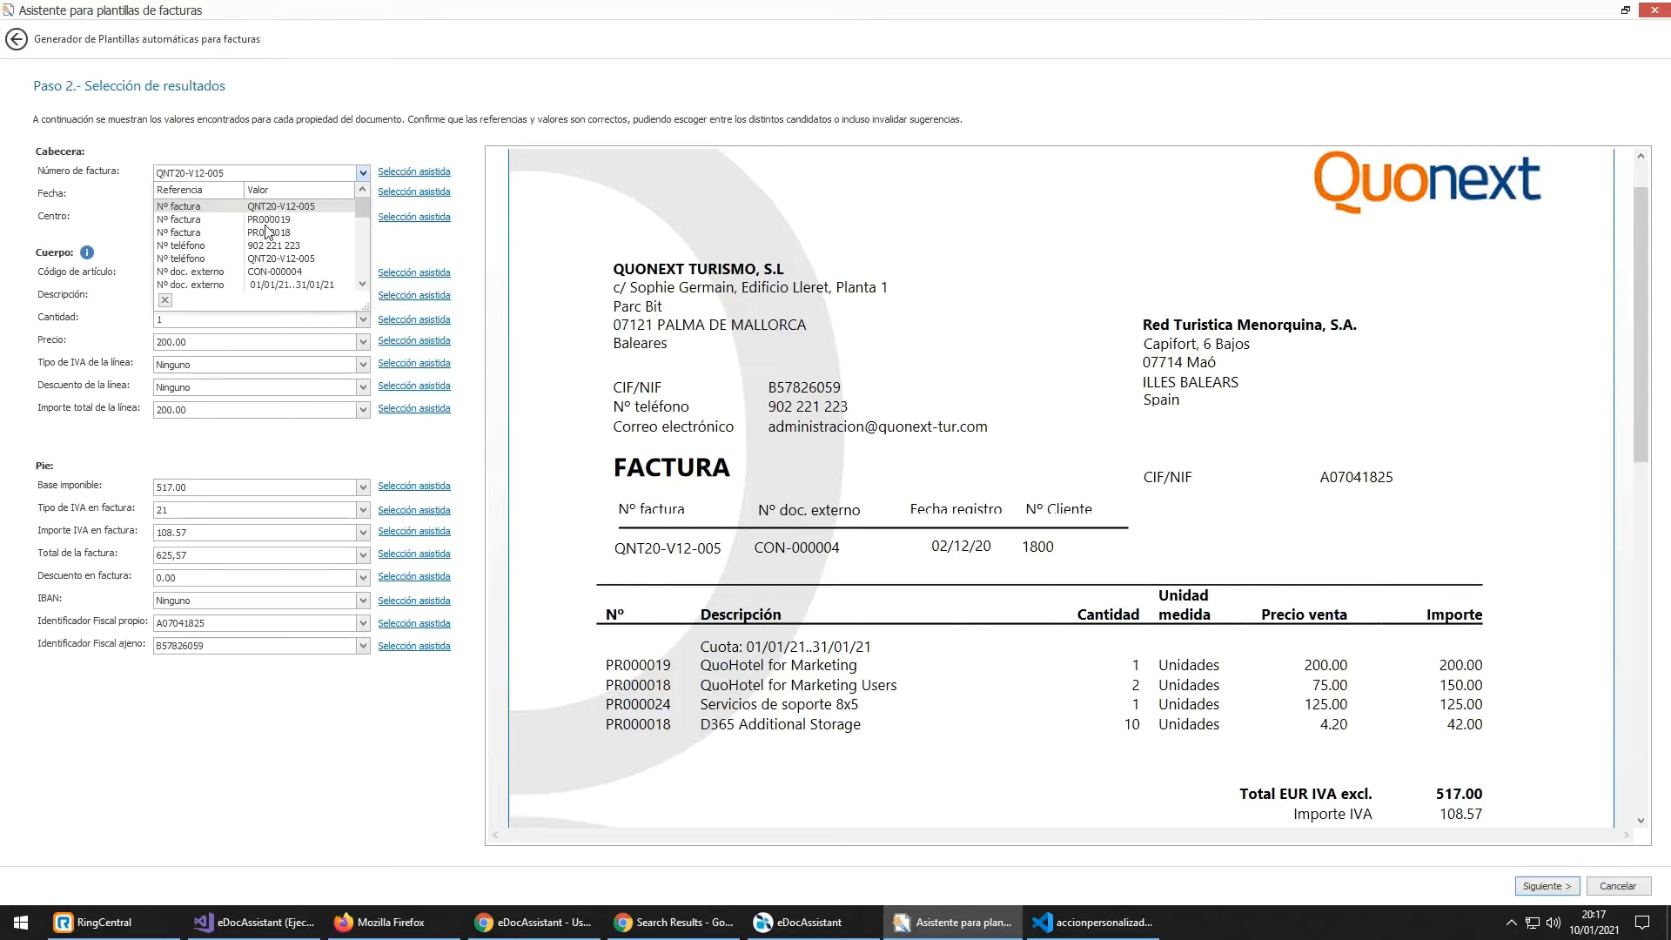
pyautogui.scroll(-2, 277, 238)
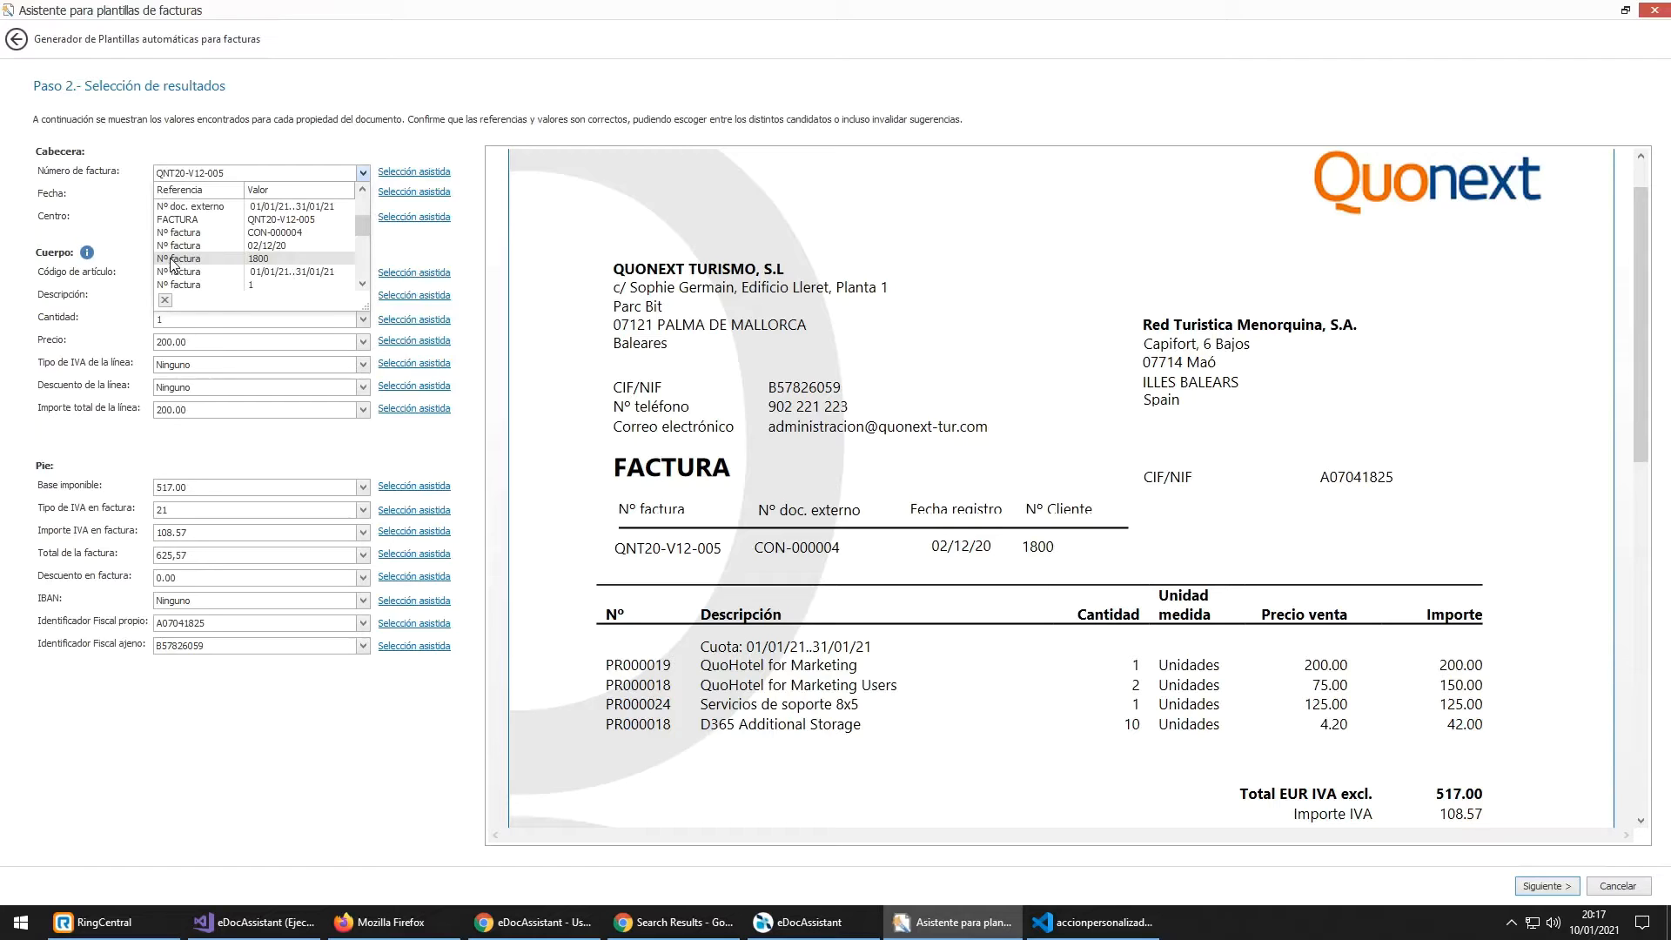
pyautogui.click(235, 259)
pyautogui.scroll(-5, 774, 487)
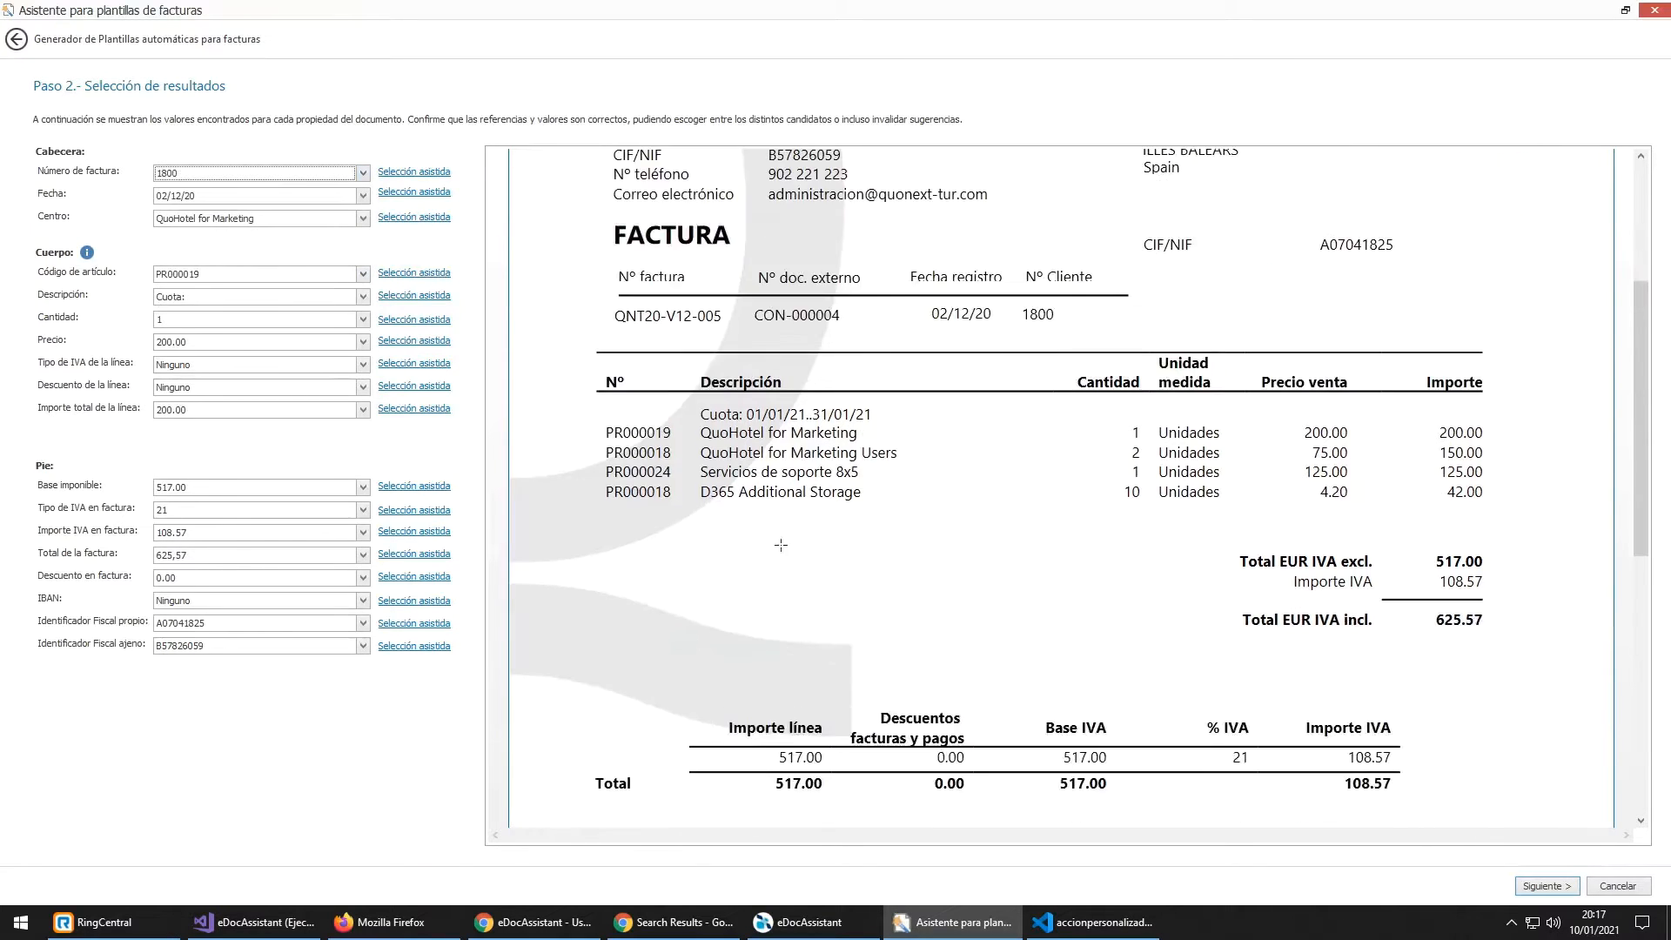
pyautogui.scroll(5, 768, 558)
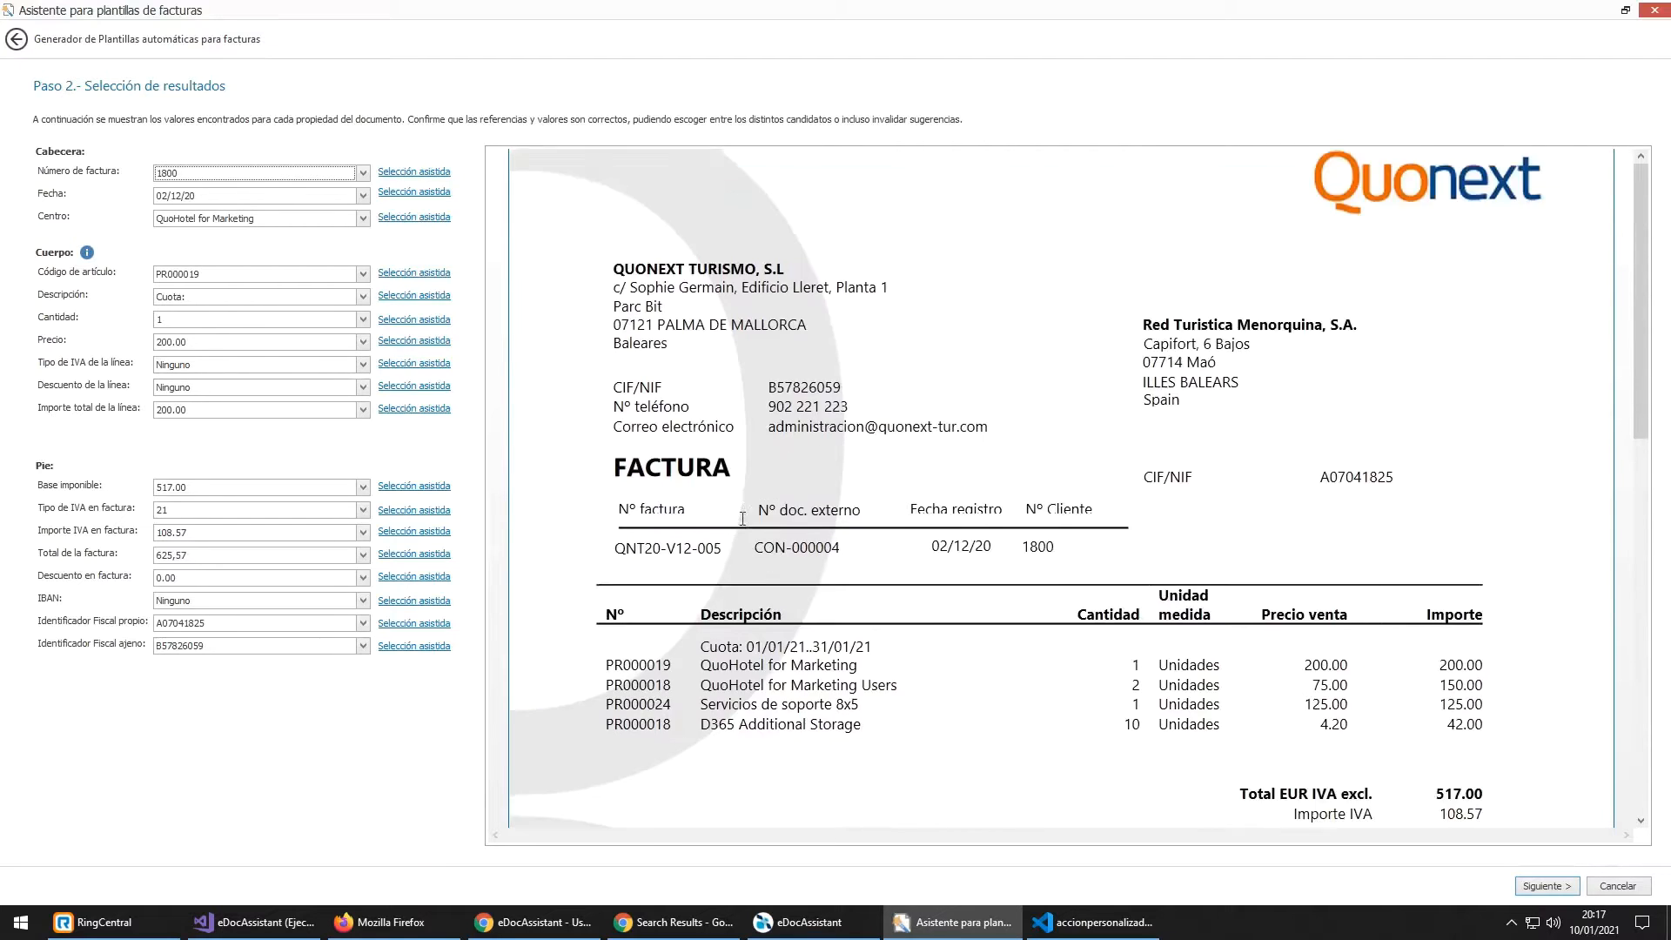
pyautogui.click(362, 172)
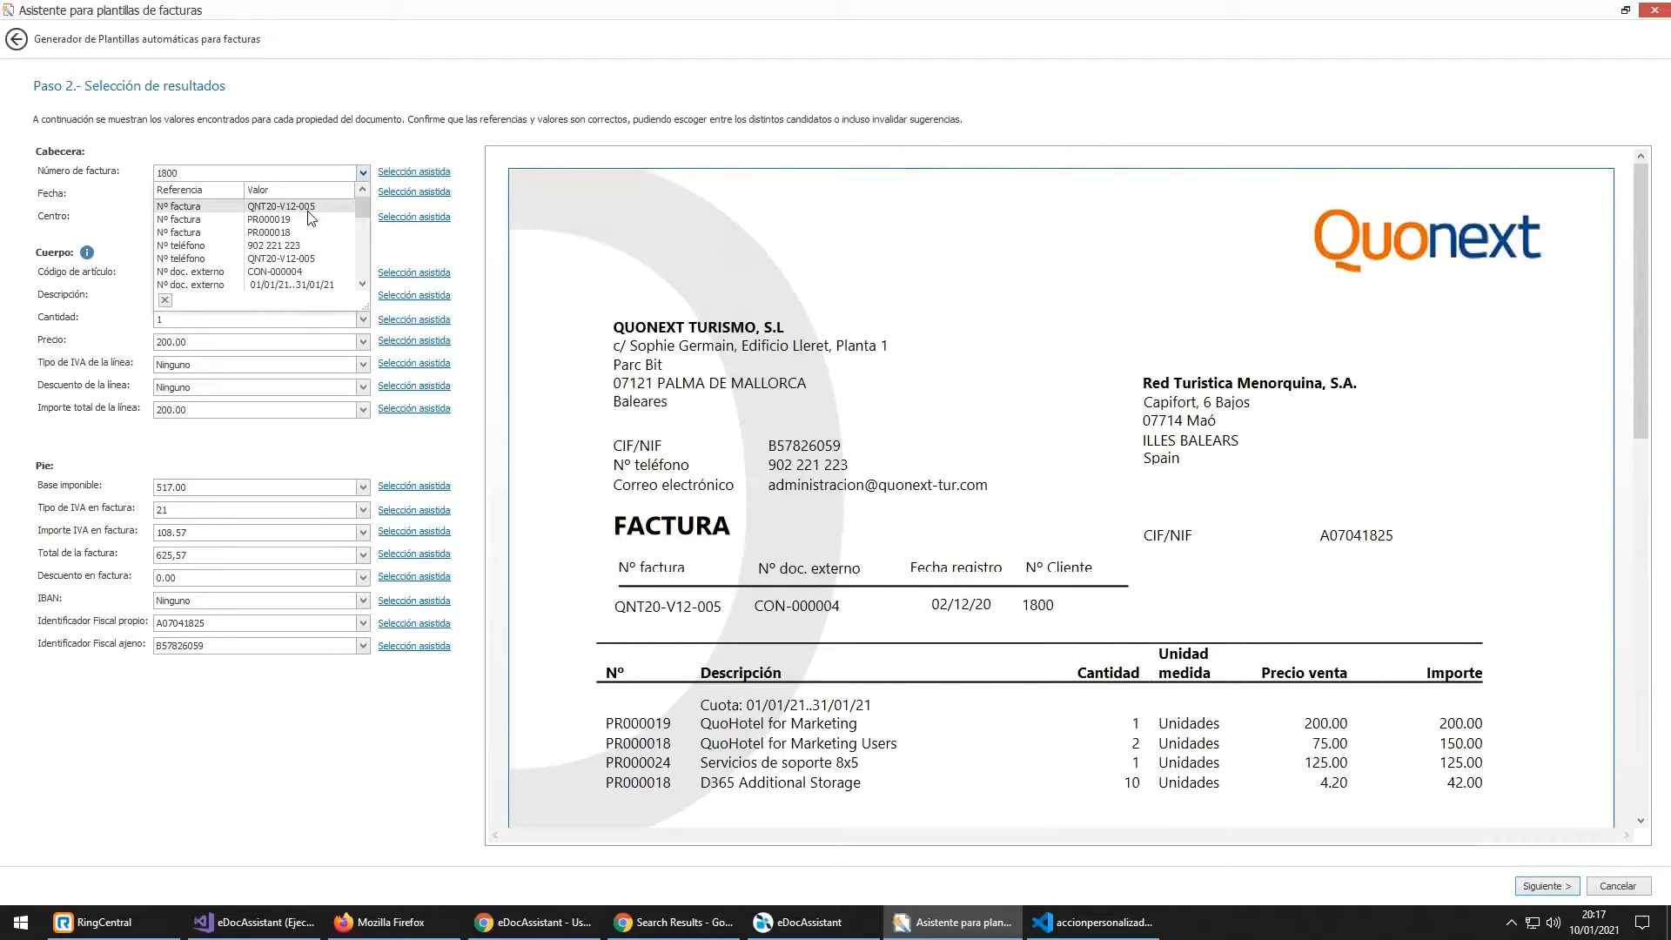
pyautogui.click(308, 211)
# Step: Check the date candidates and keep 02/12/20 as the invoice date
pyautogui.click(299, 199)
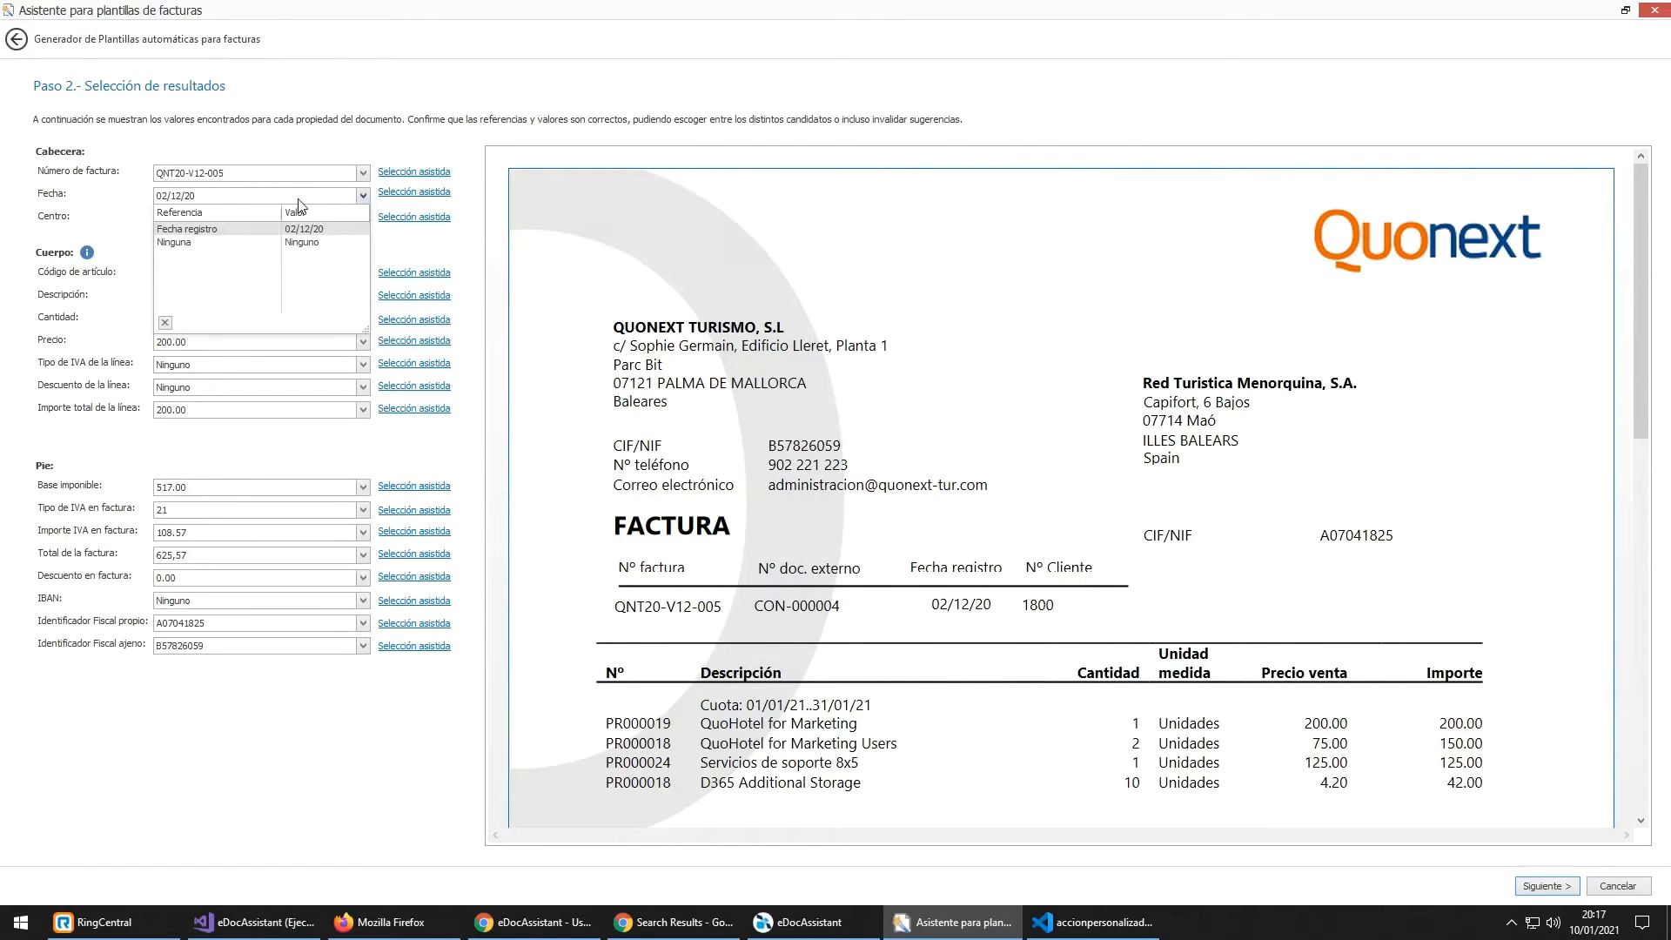
pyautogui.click(301, 196)
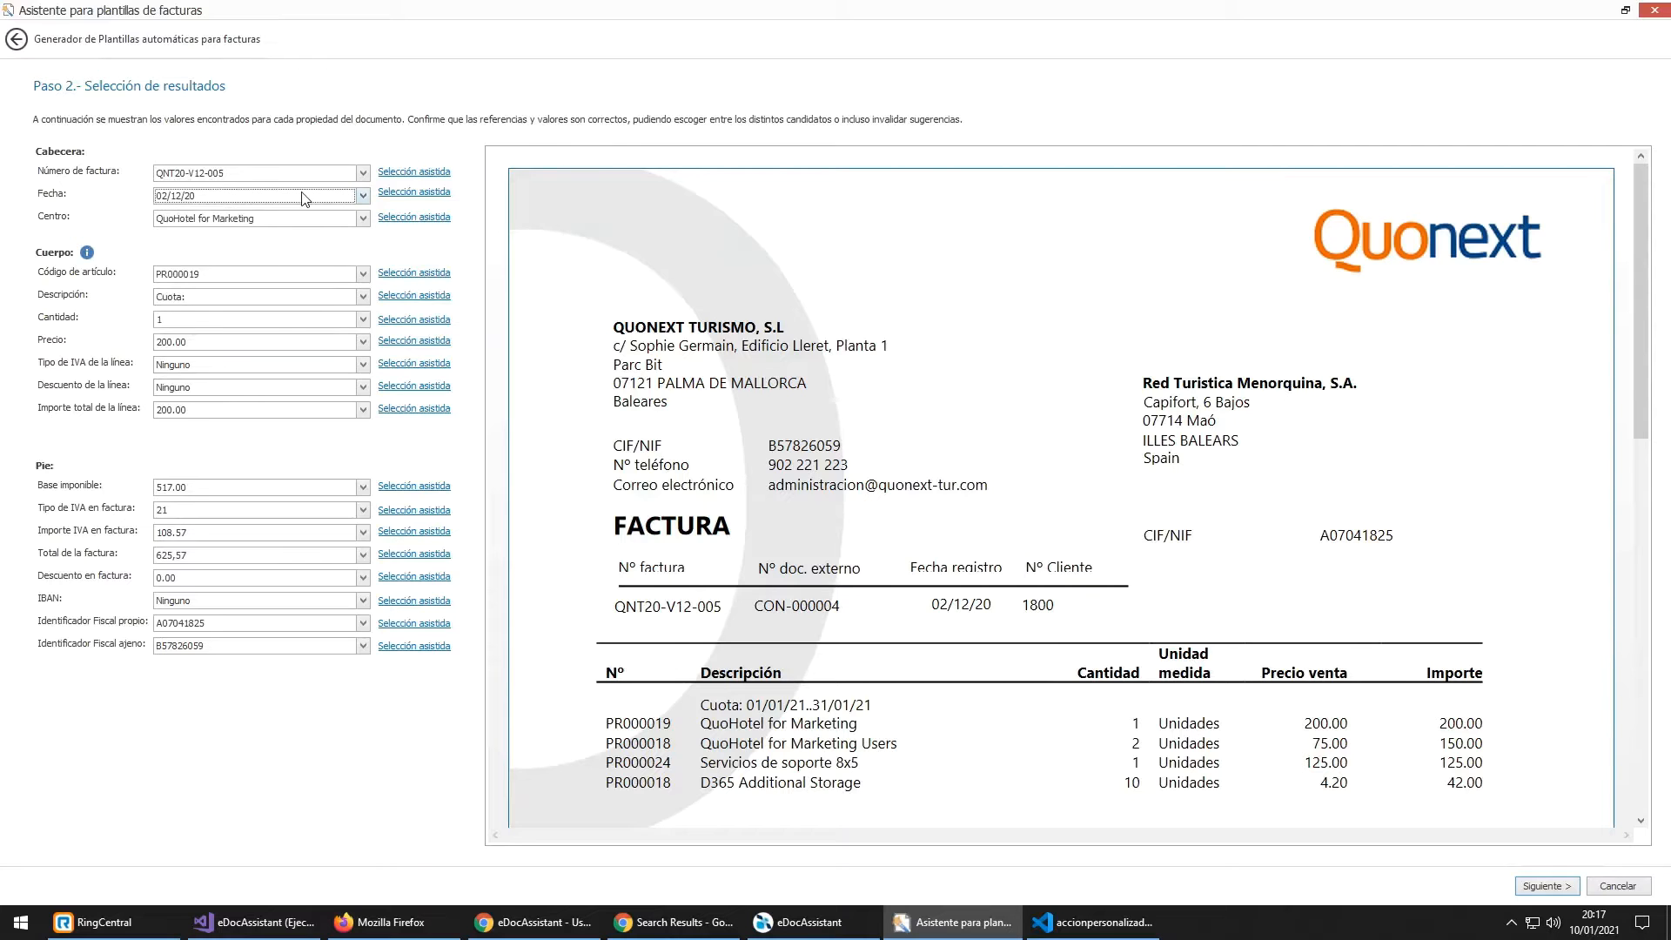
pyautogui.click(304, 198)
pyautogui.click(305, 198)
pyautogui.click(303, 197)
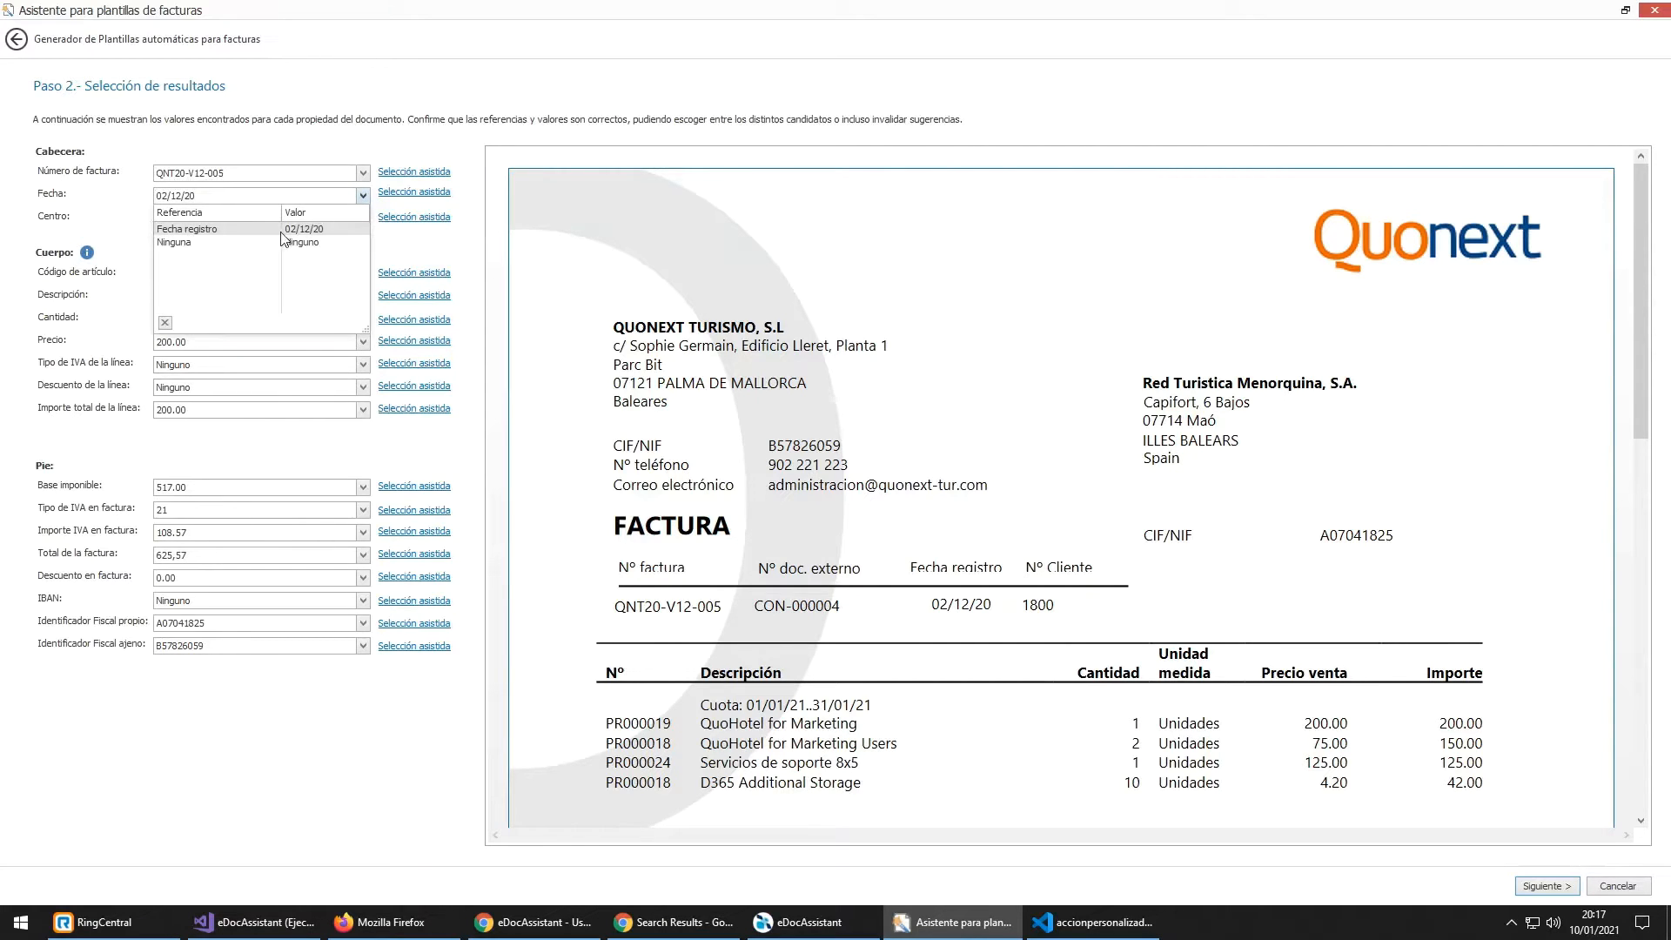
pyautogui.click(300, 198)
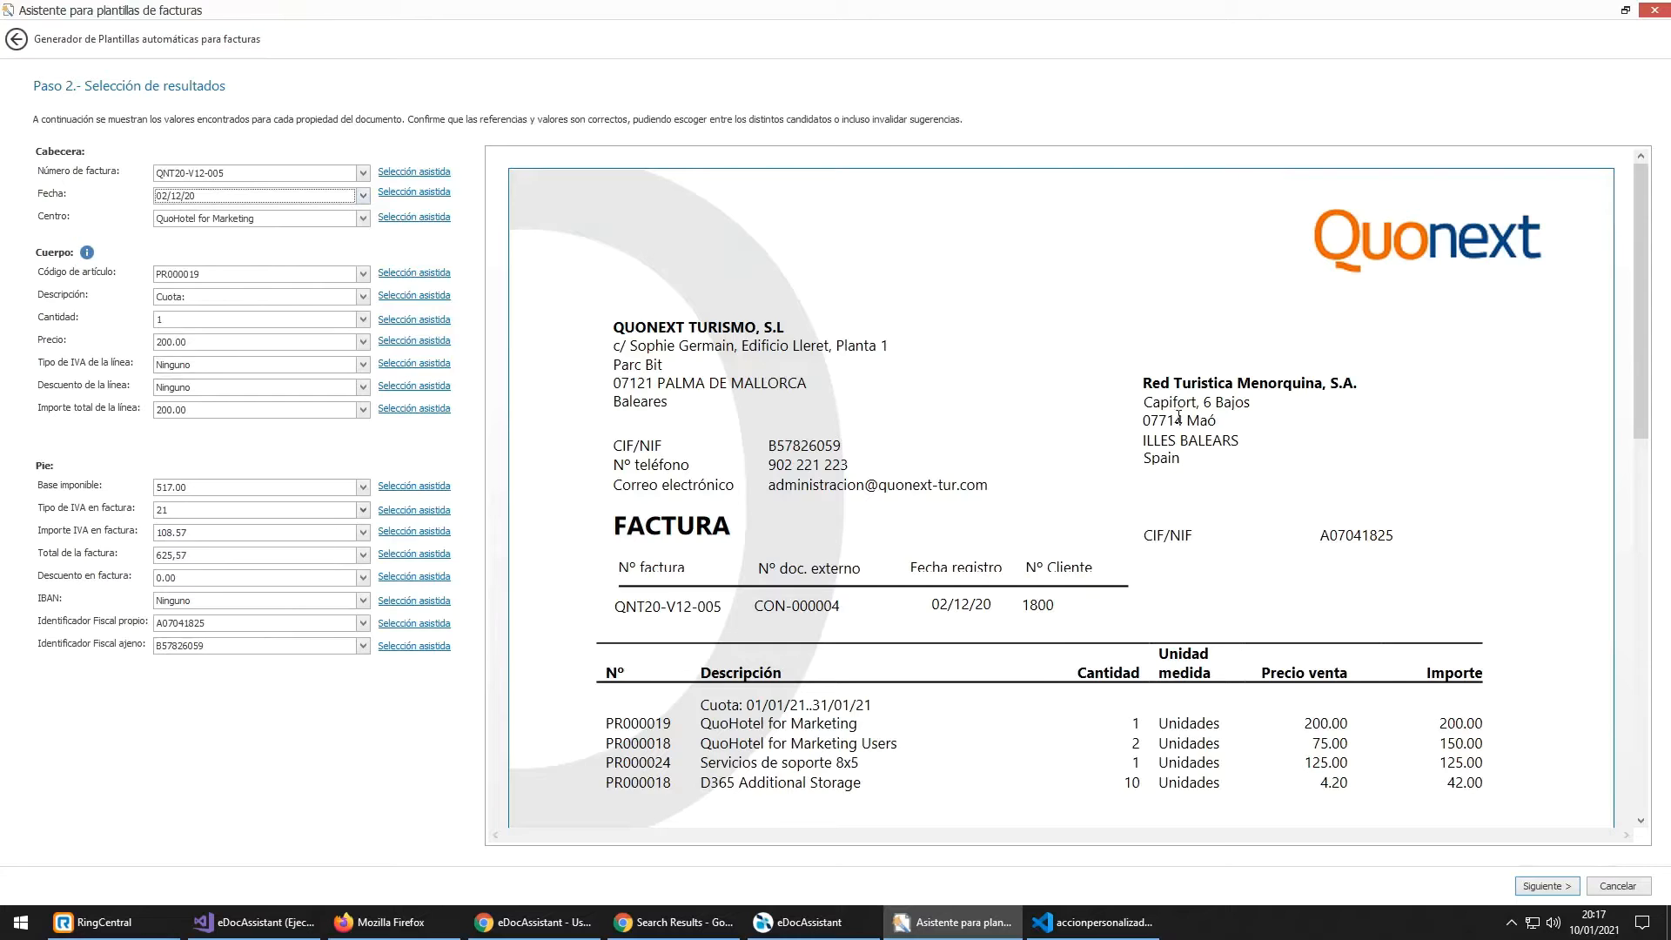
pyautogui.scroll(-4, 1267, 505)
pyautogui.scroll(-3, 1266, 505)
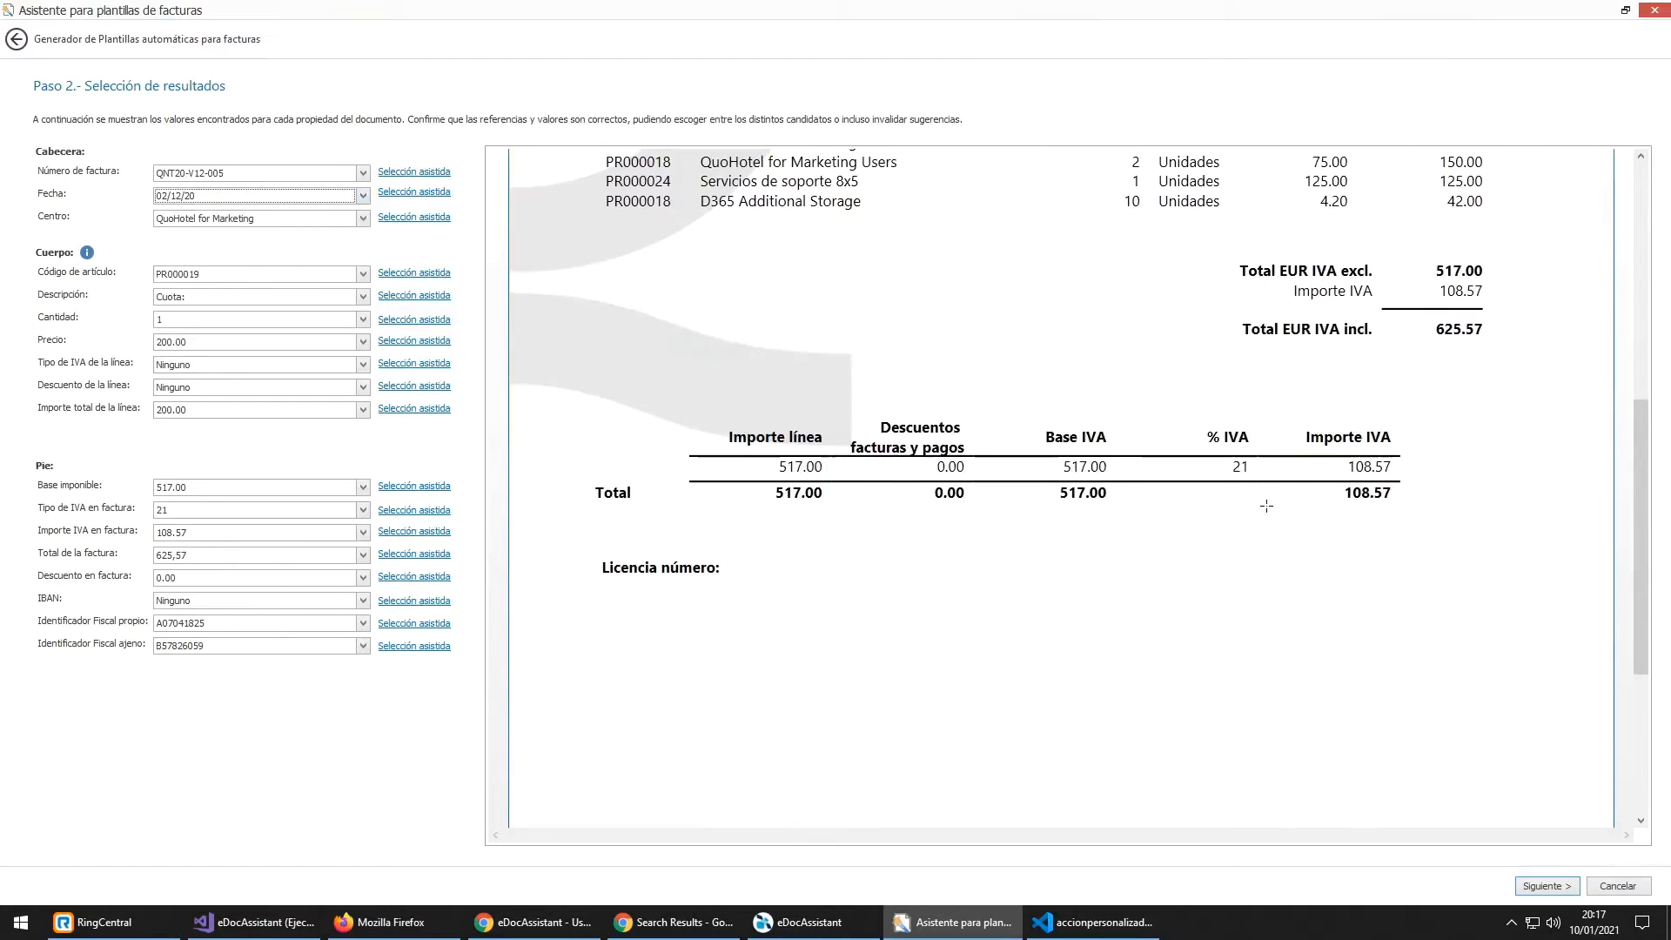
pyautogui.scroll(5, 1287, 475)
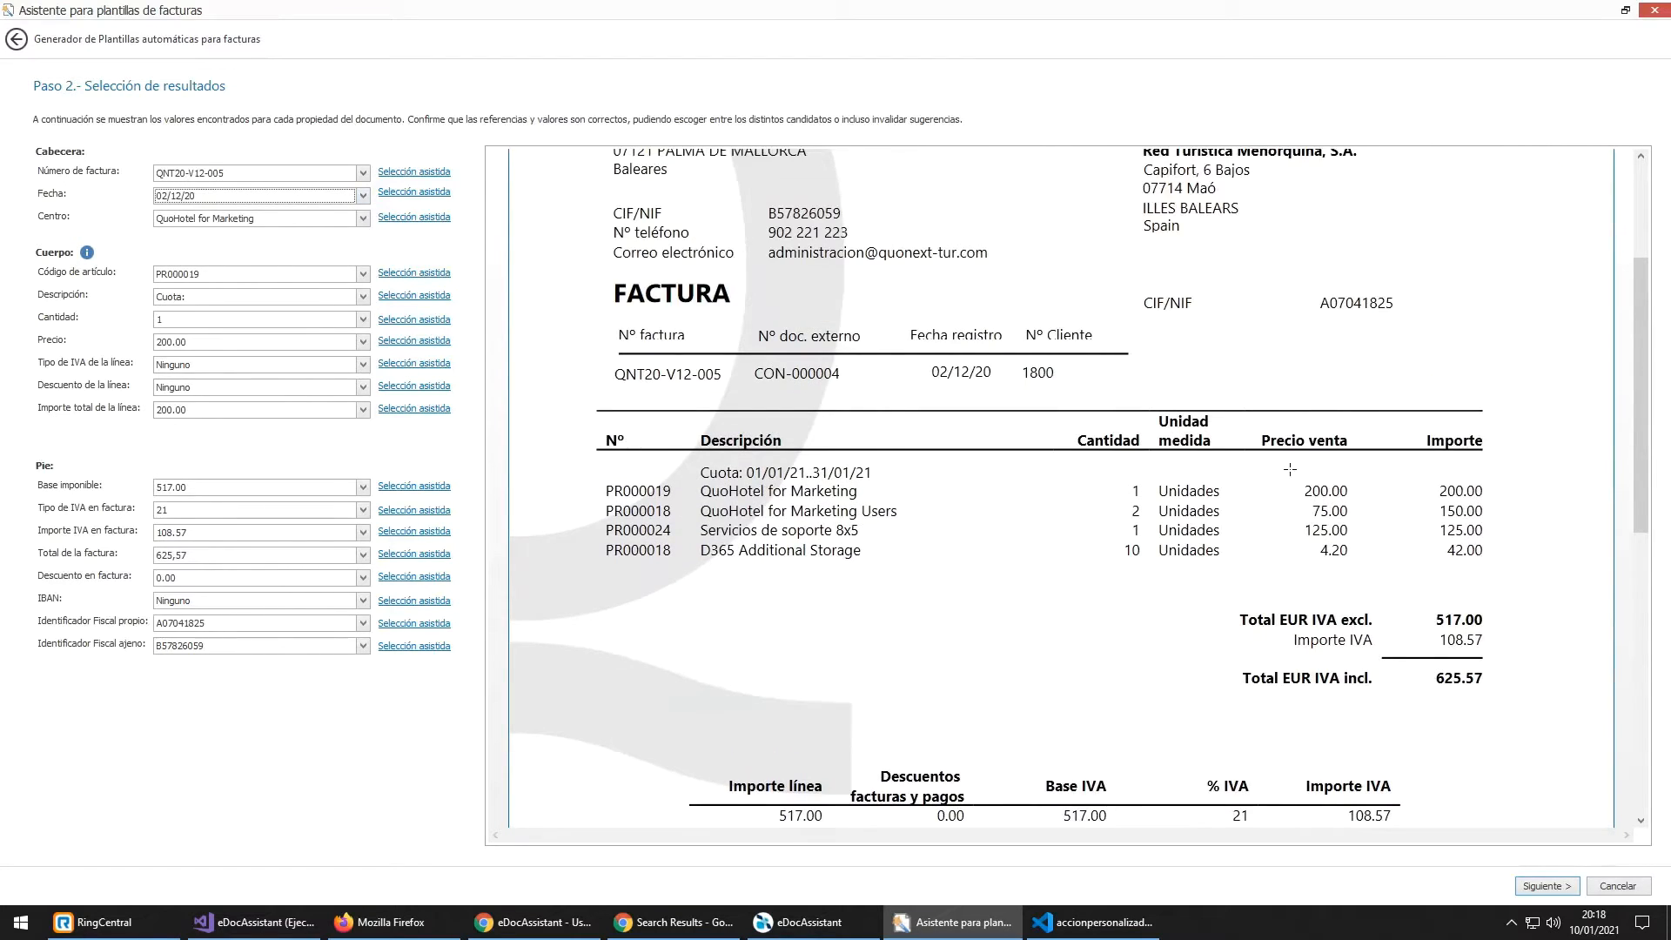
pyautogui.moveTo(1290, 469); pyautogui.dragTo(1348, 521)
pyautogui.scroll(2, 1371, 513)
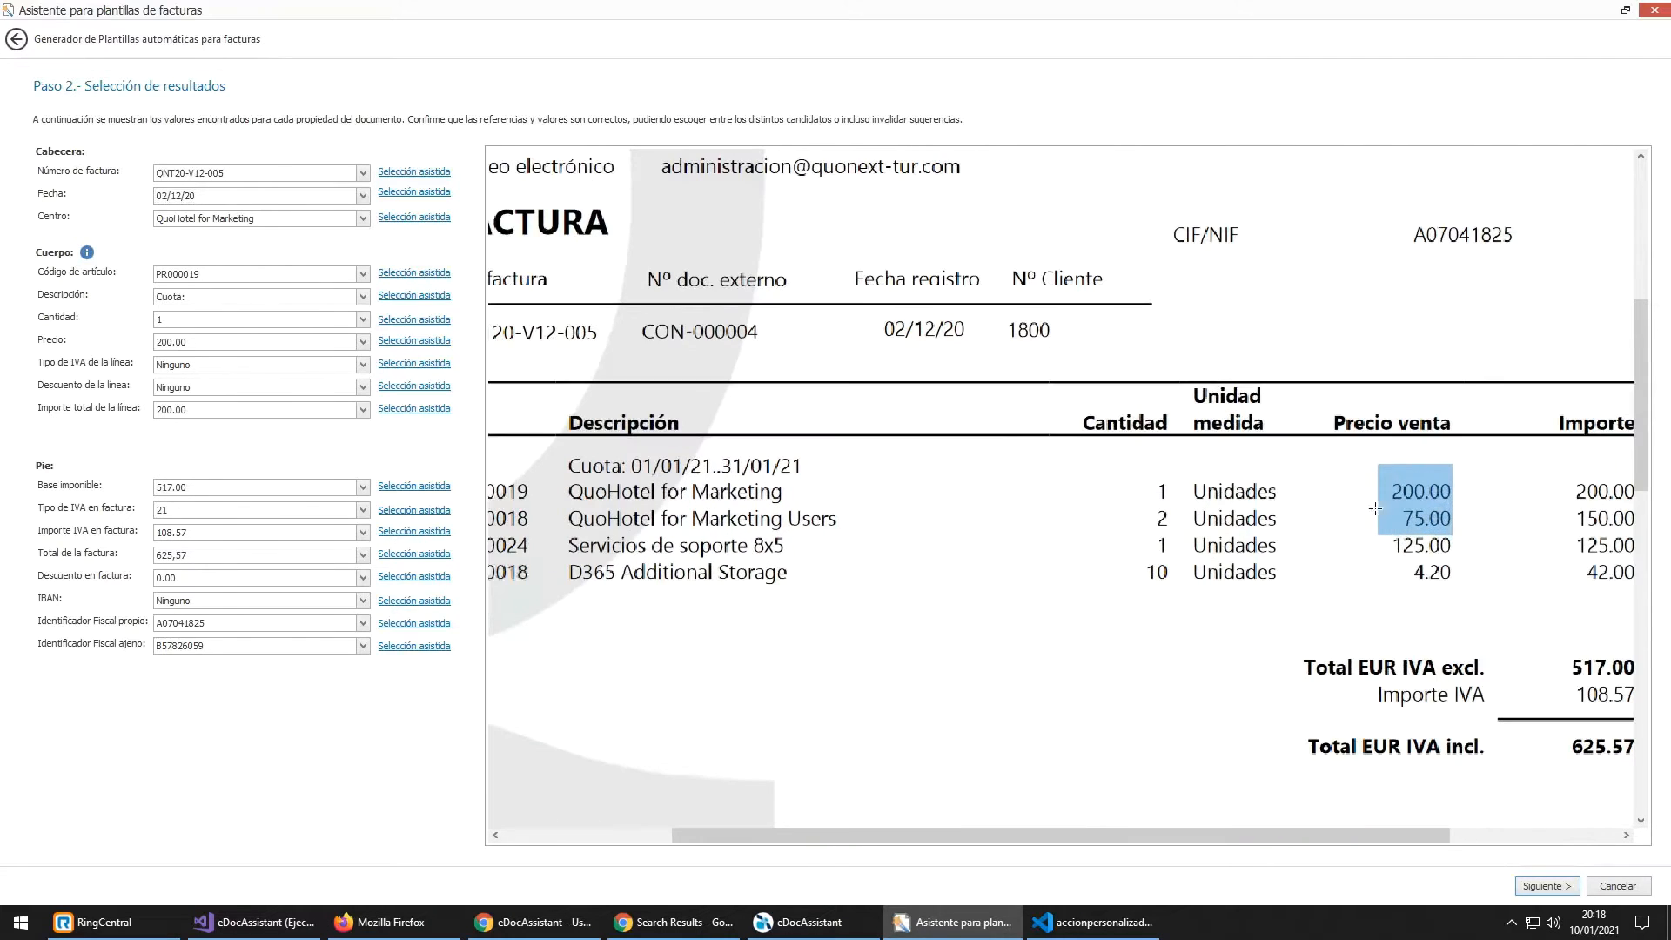
pyautogui.scroll(1, 1517, 492)
pyautogui.moveTo(1516, 493); pyautogui.dragTo(1513, 528)
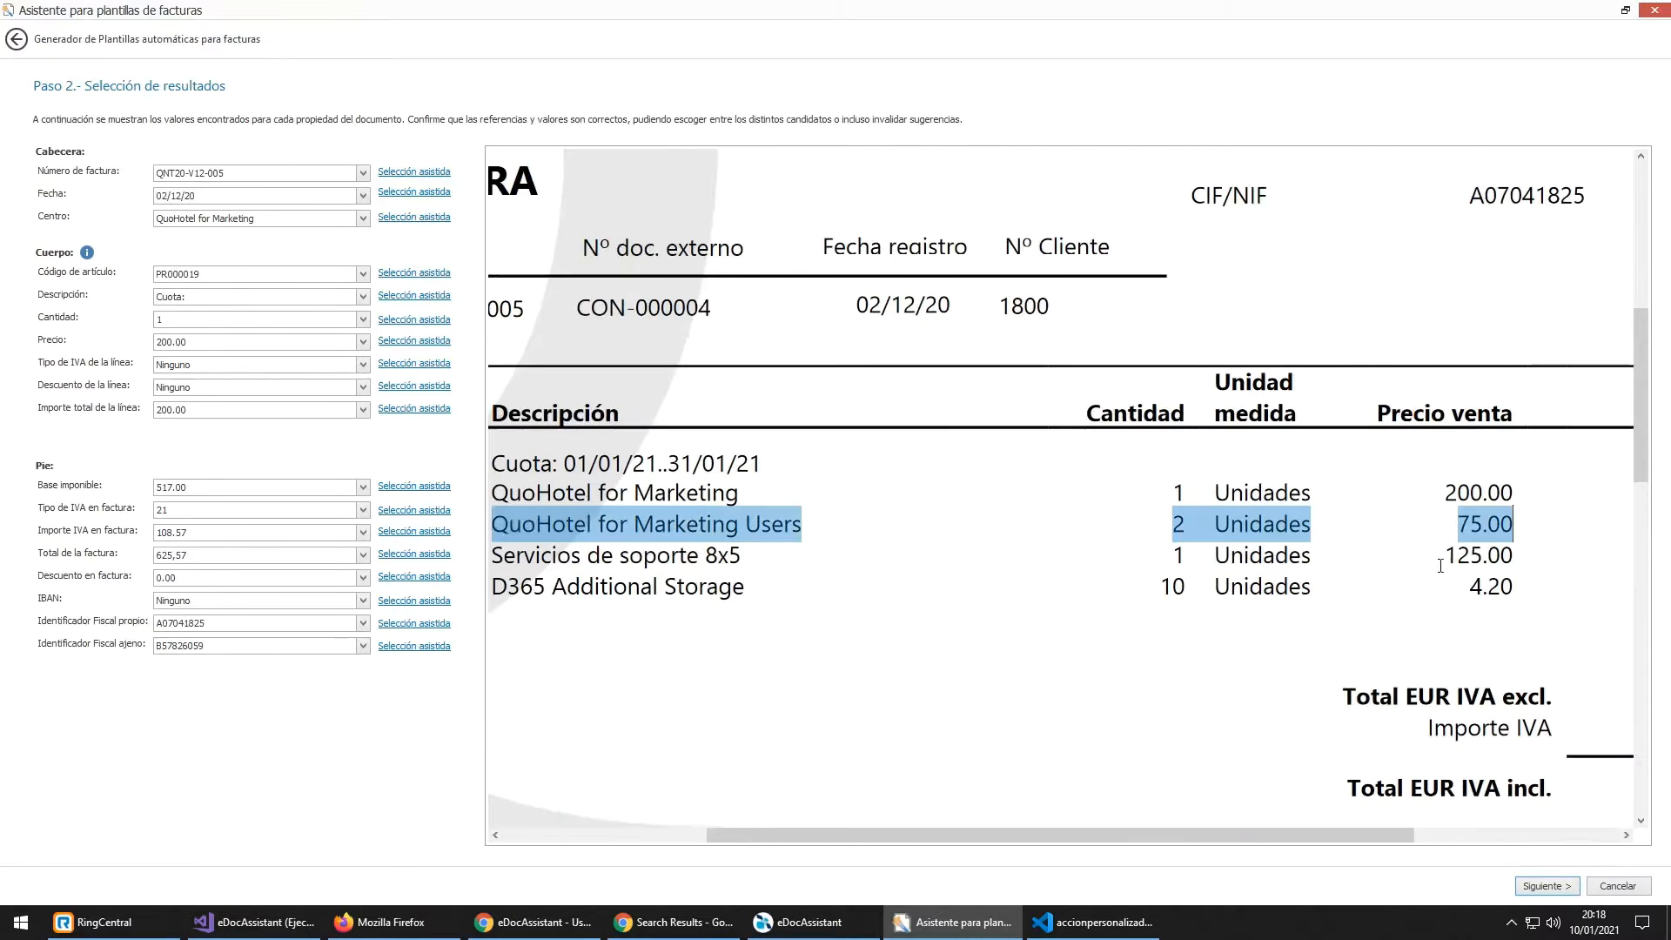
pyautogui.click(1487, 493)
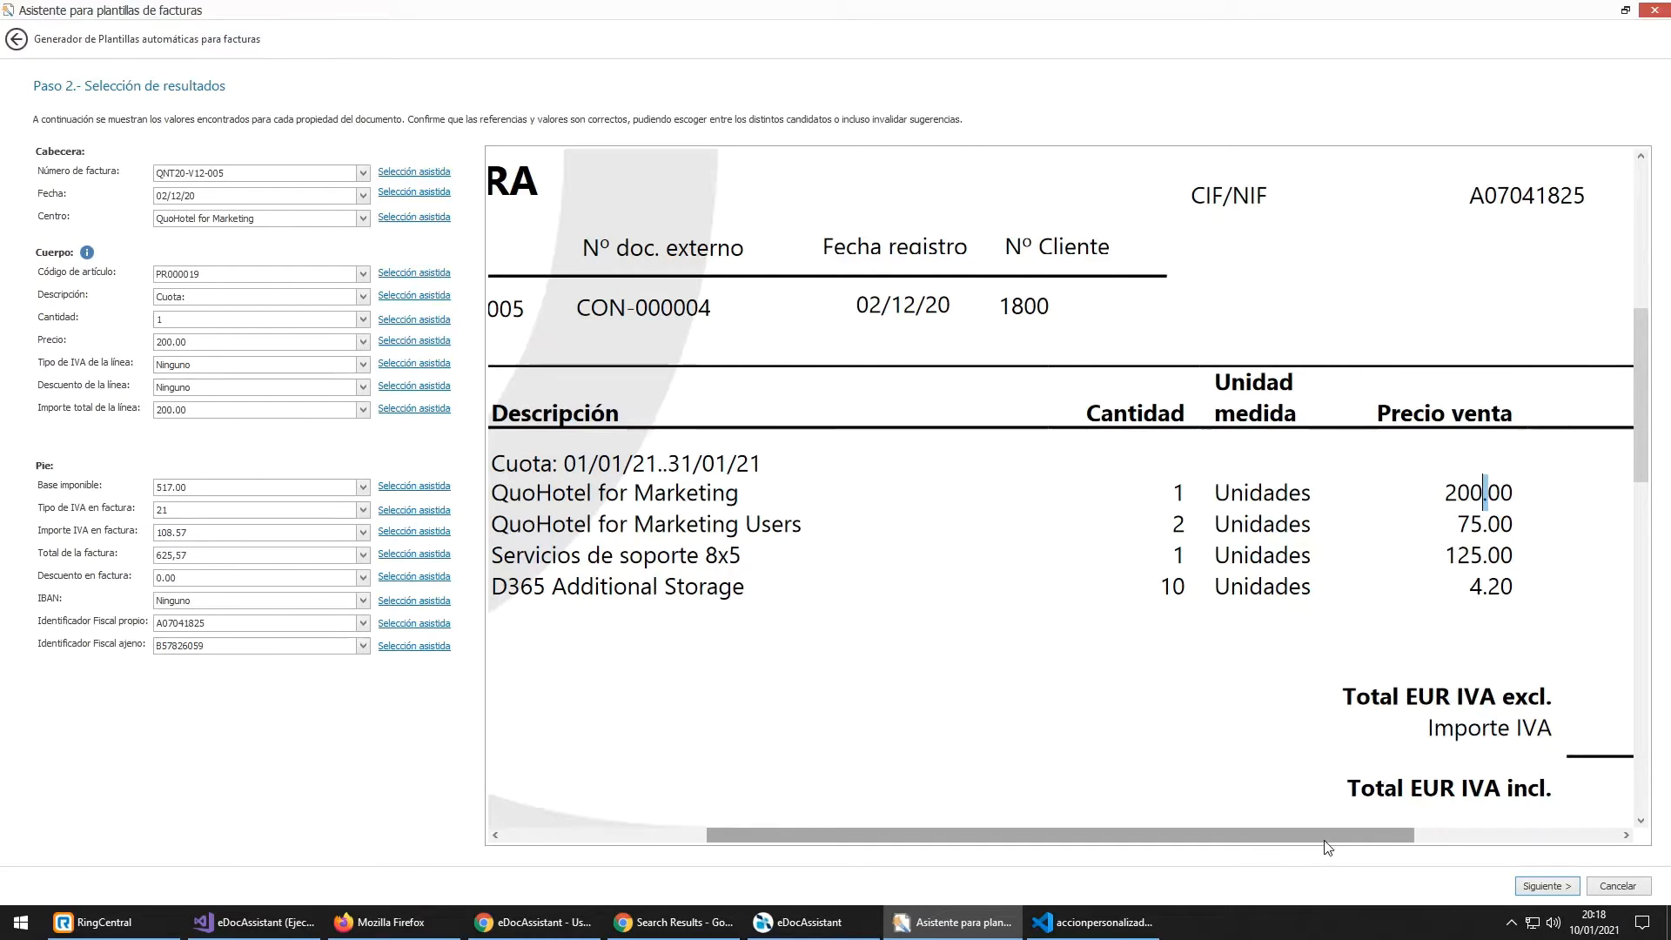
pyautogui.moveTo(1372, 840); pyautogui.dragTo(1462, 849)
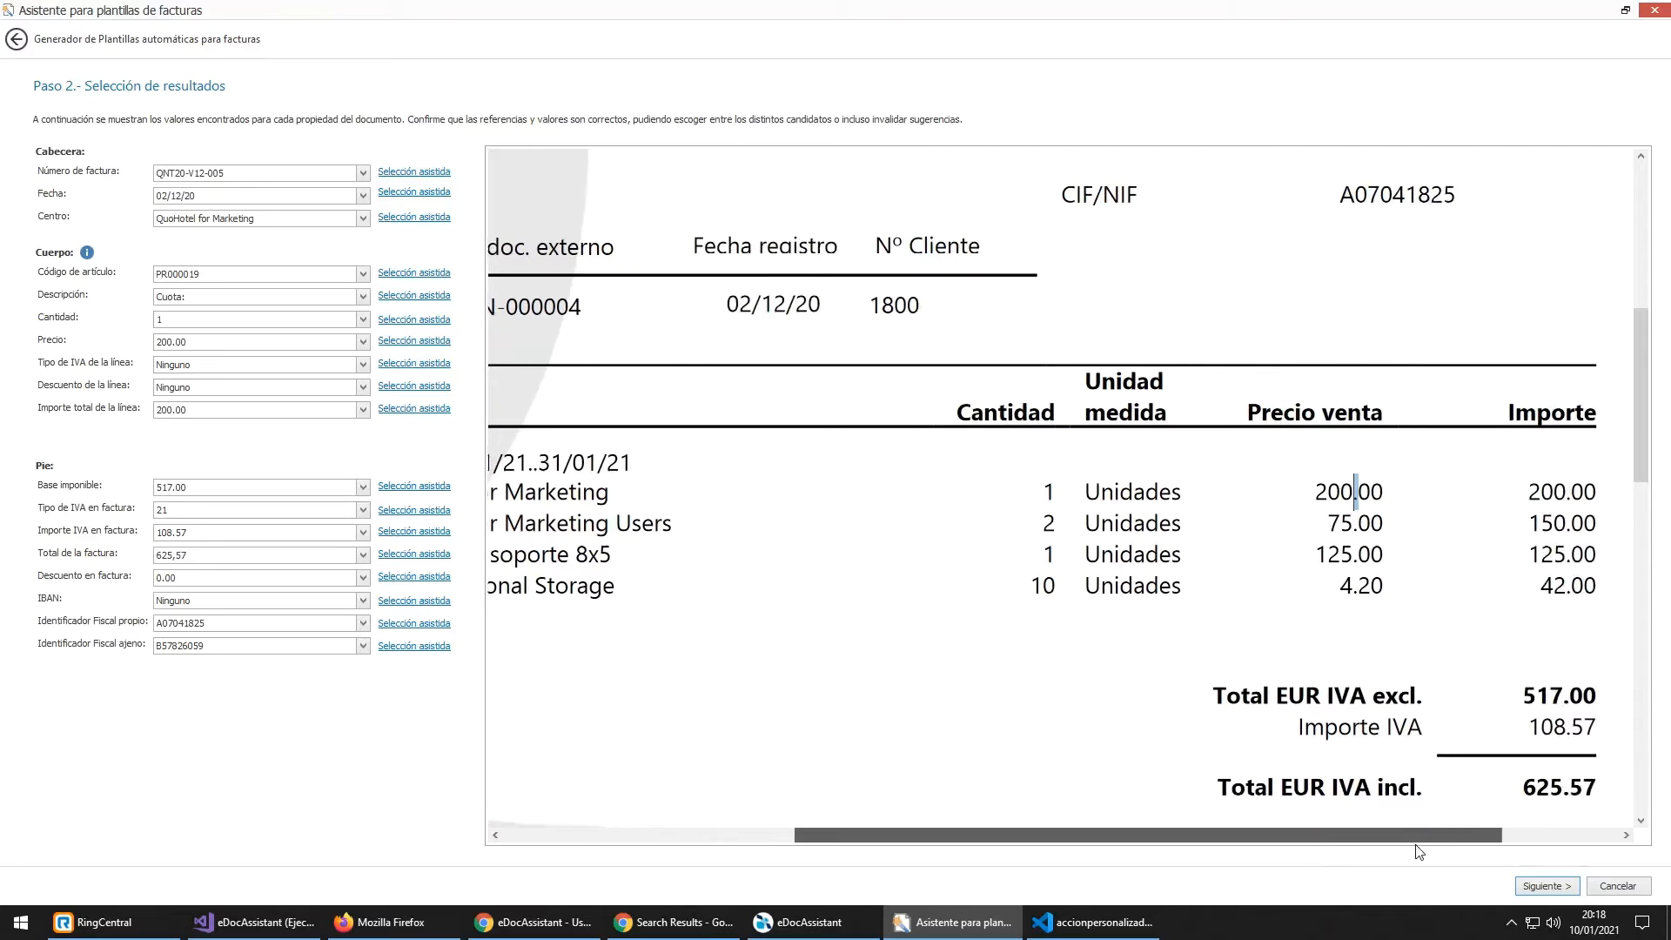
pyautogui.click(1376, 490)
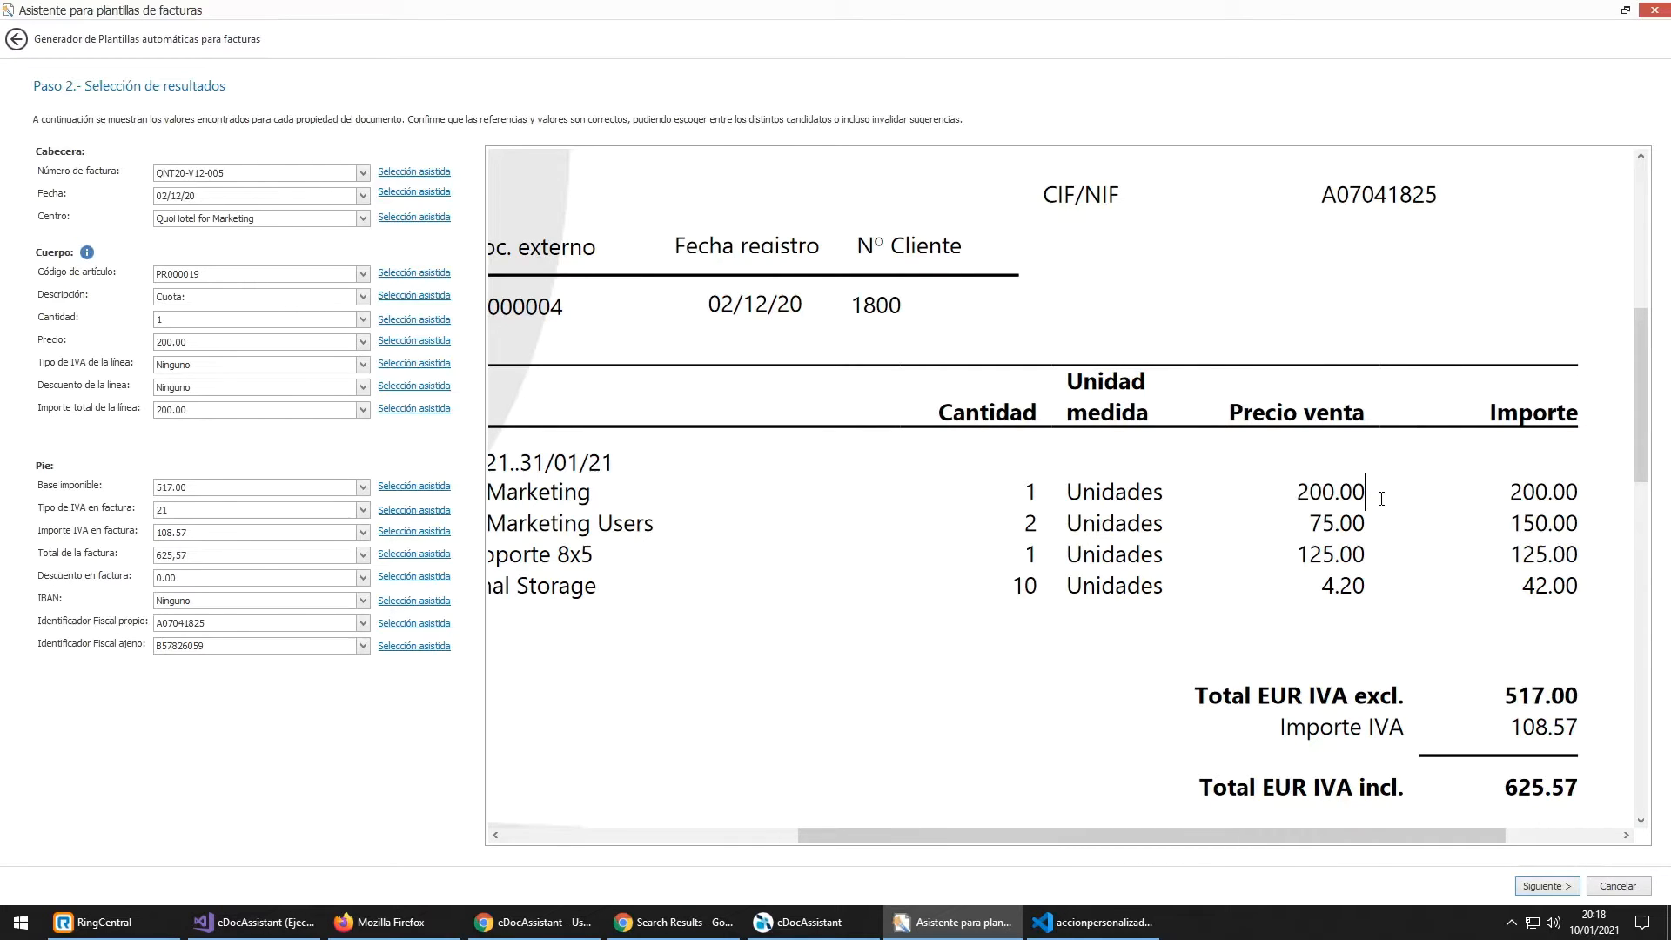
pyautogui.scroll(-1, 1381, 499)
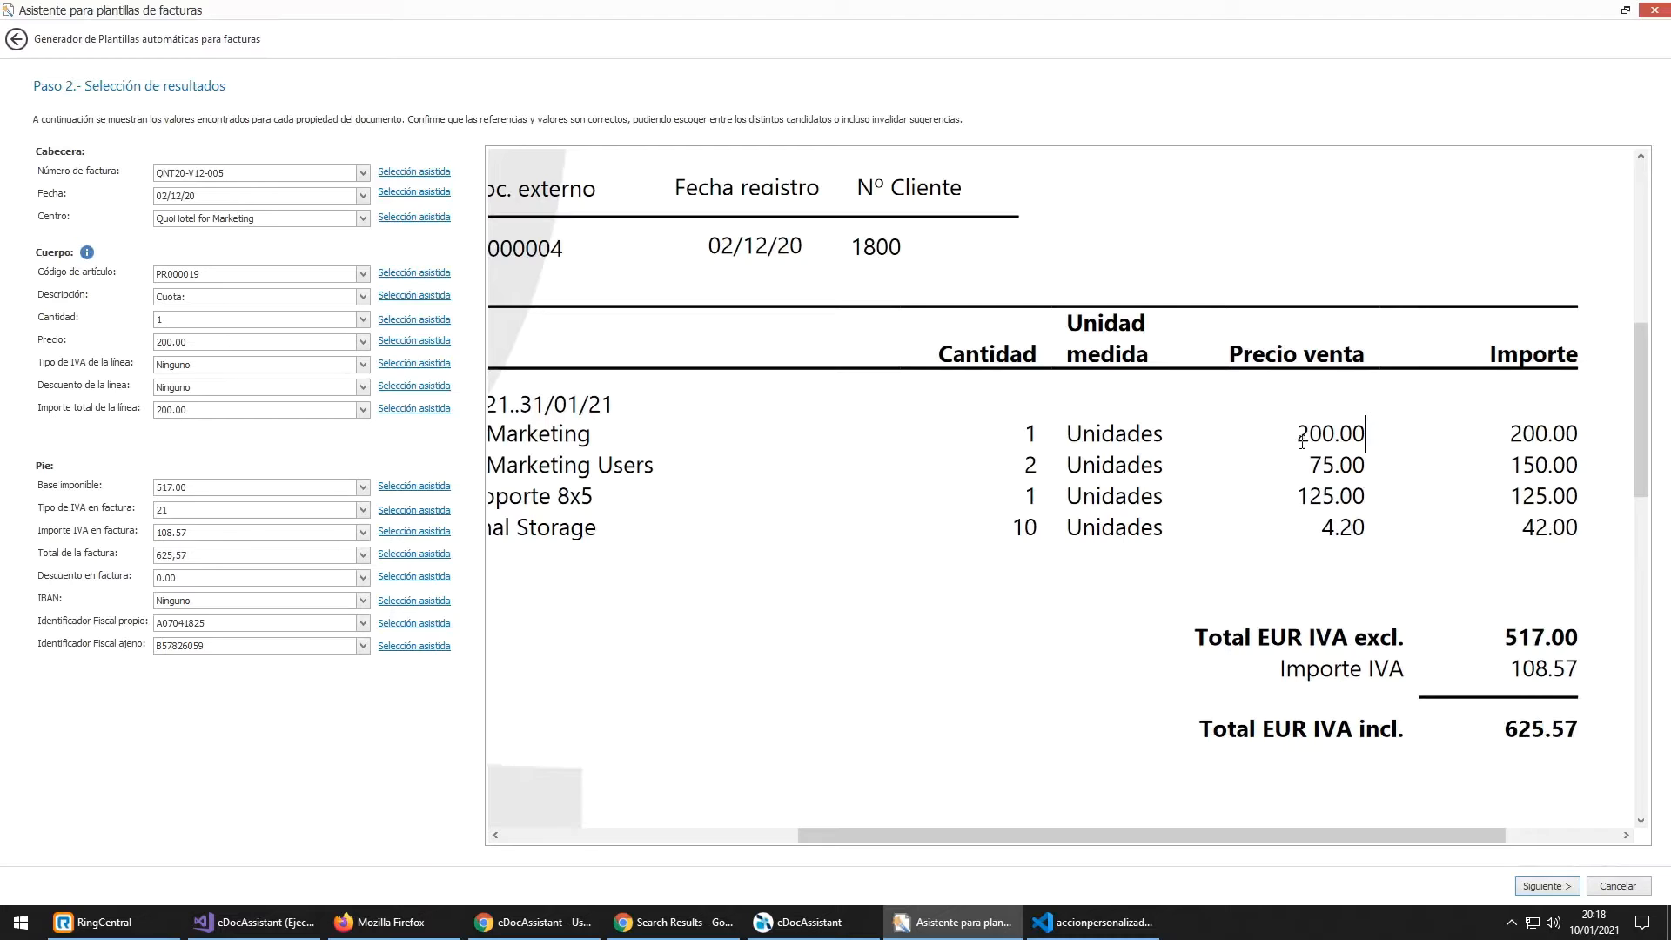
pyautogui.moveTo(1296, 435); pyautogui.dragTo(1368, 440)
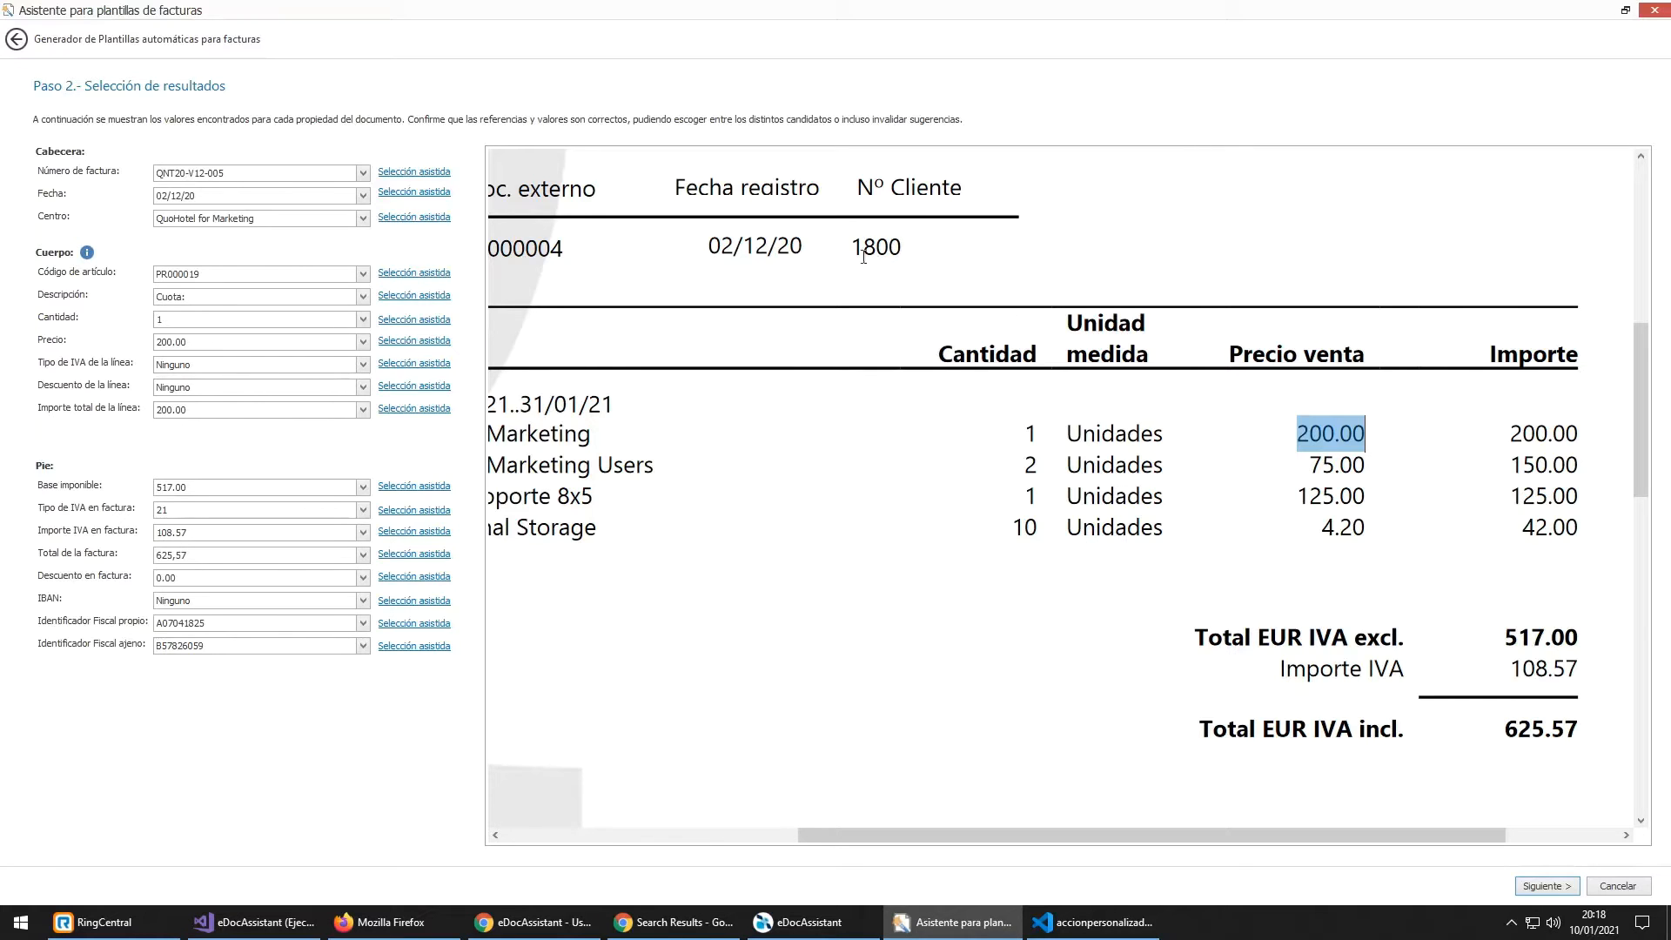
pyautogui.moveTo(801, 245); pyautogui.dragTo(733, 259)
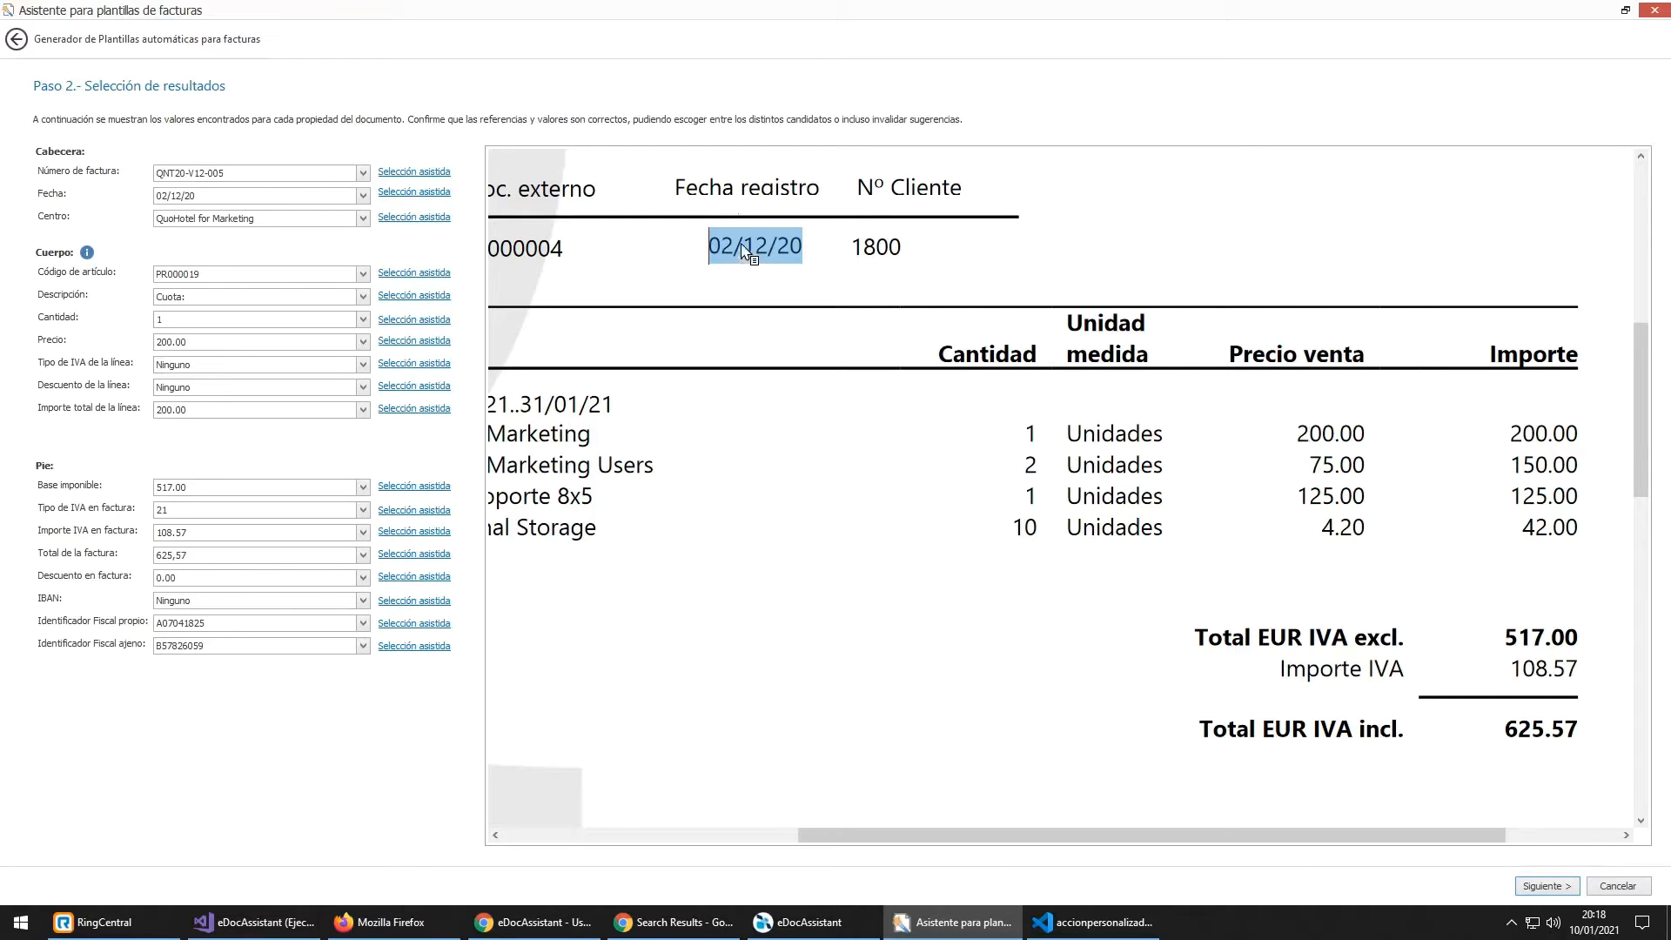
pyautogui.click(721, 252)
pyautogui.moveTo(802, 253); pyautogui.dragTo(705, 238)
pyautogui.moveTo(705, 239); pyautogui.dragTo(742, 246)
pyautogui.click(815, 243)
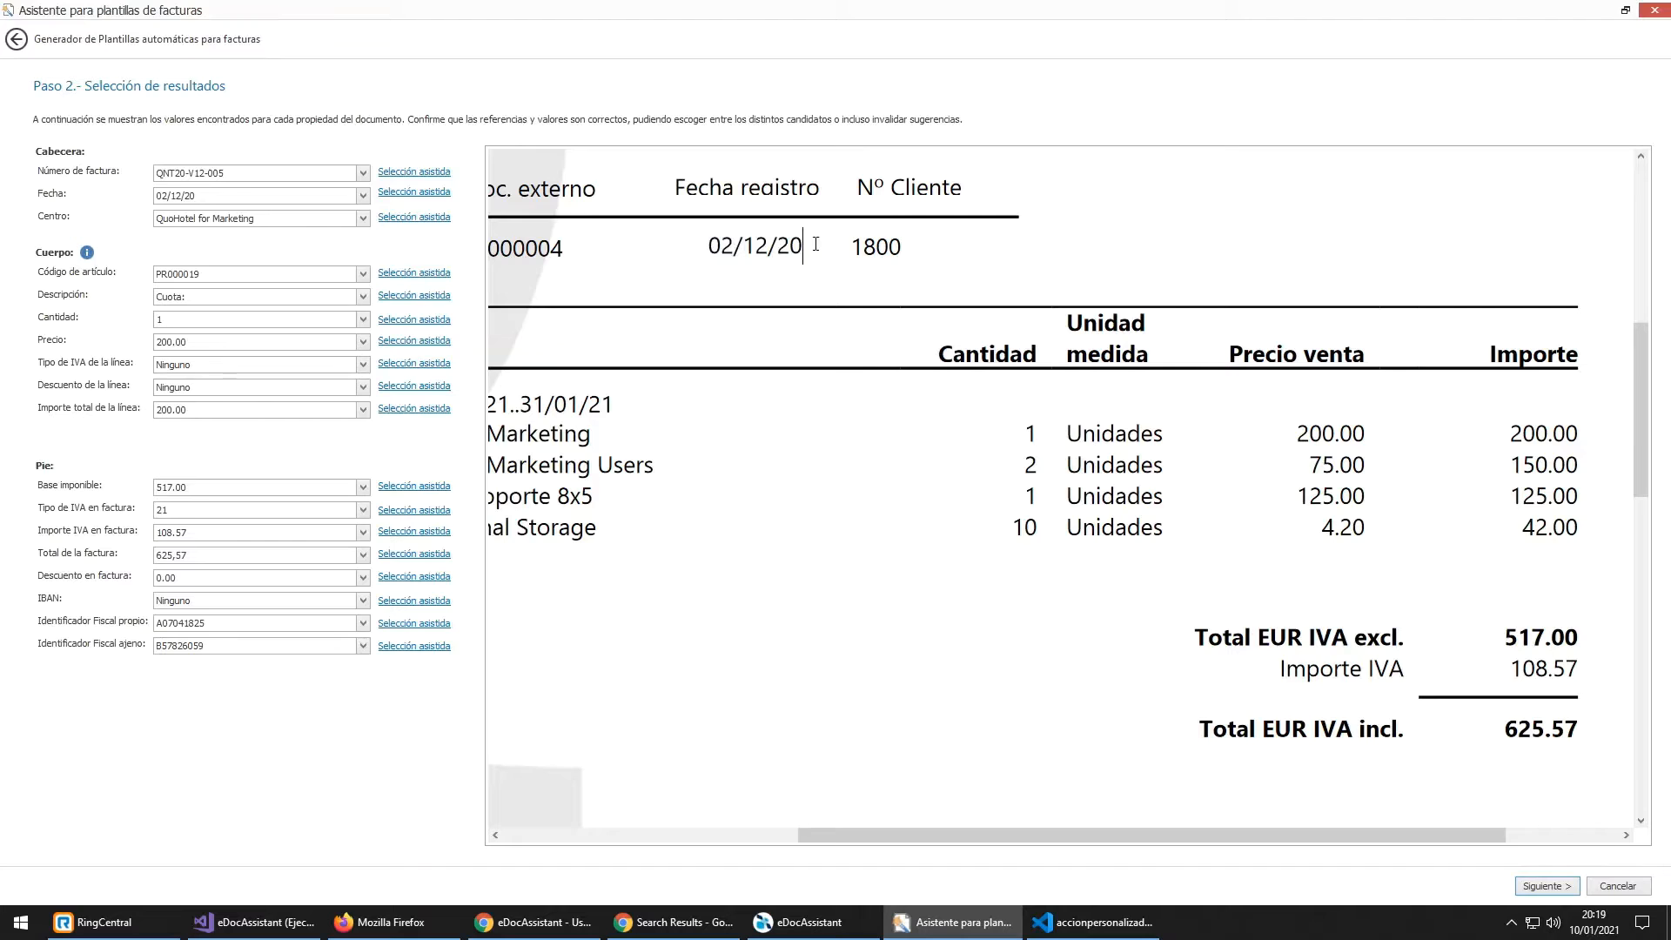
pyautogui.moveTo(1309, 433); pyautogui.dragTo(1354, 431)
# Step: Clear the price selection and inspect amounts in the preview, including the 42.00 line
pyautogui.click(1358, 433)
pyautogui.scroll(-3, 1443, 456)
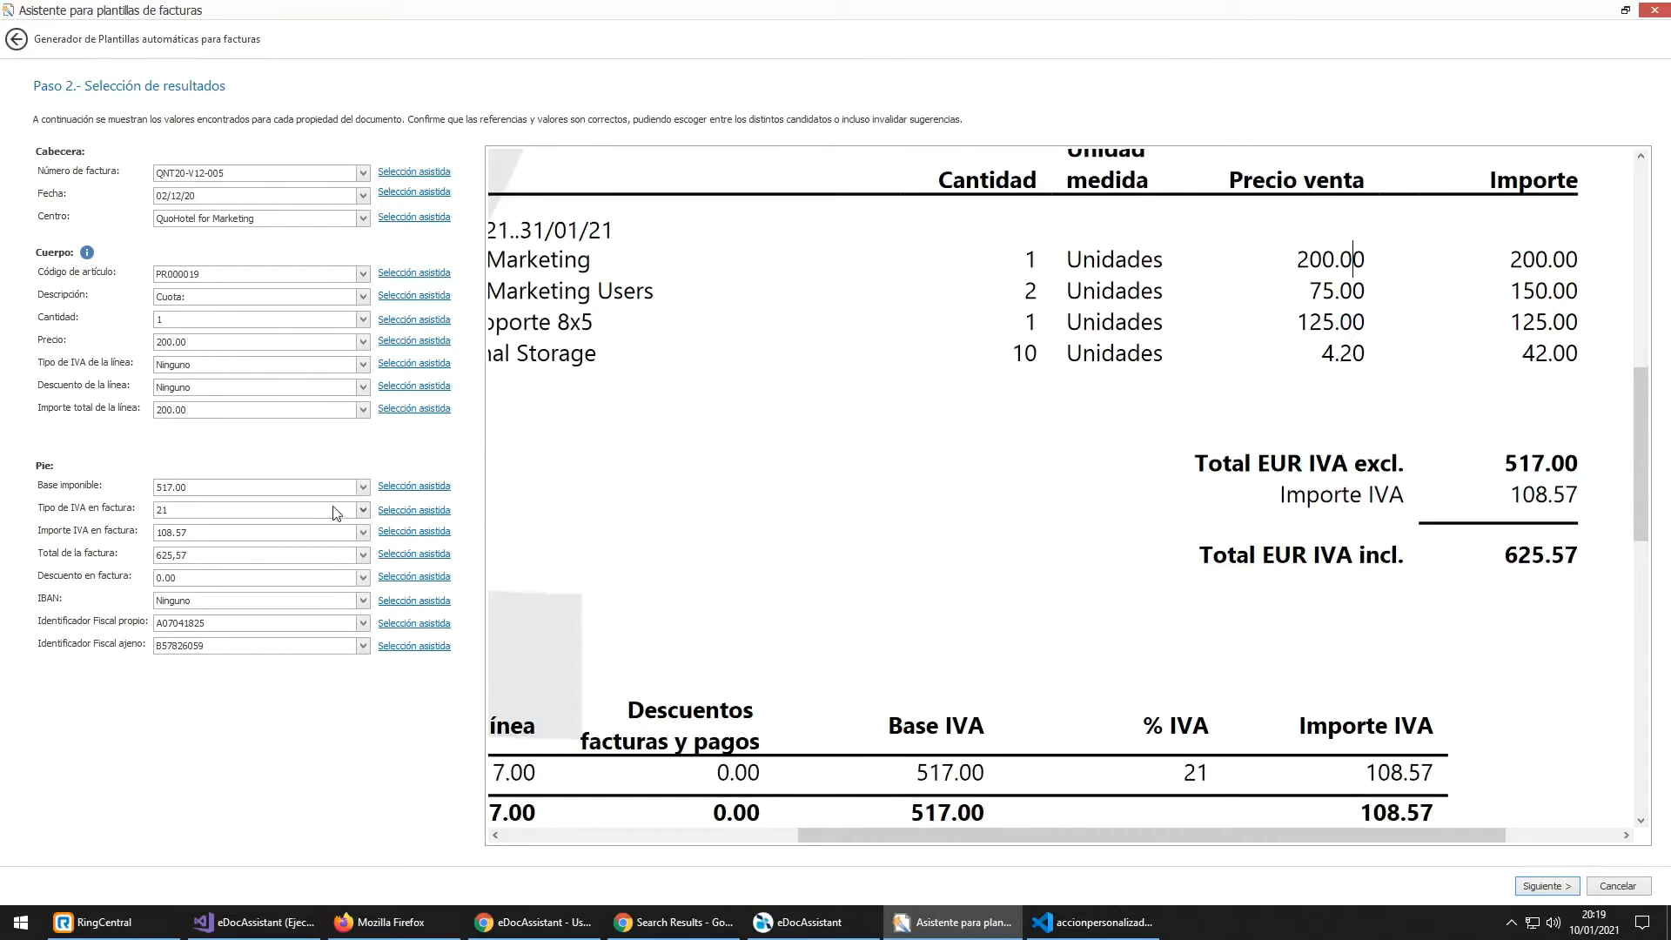
pyautogui.click(241, 560)
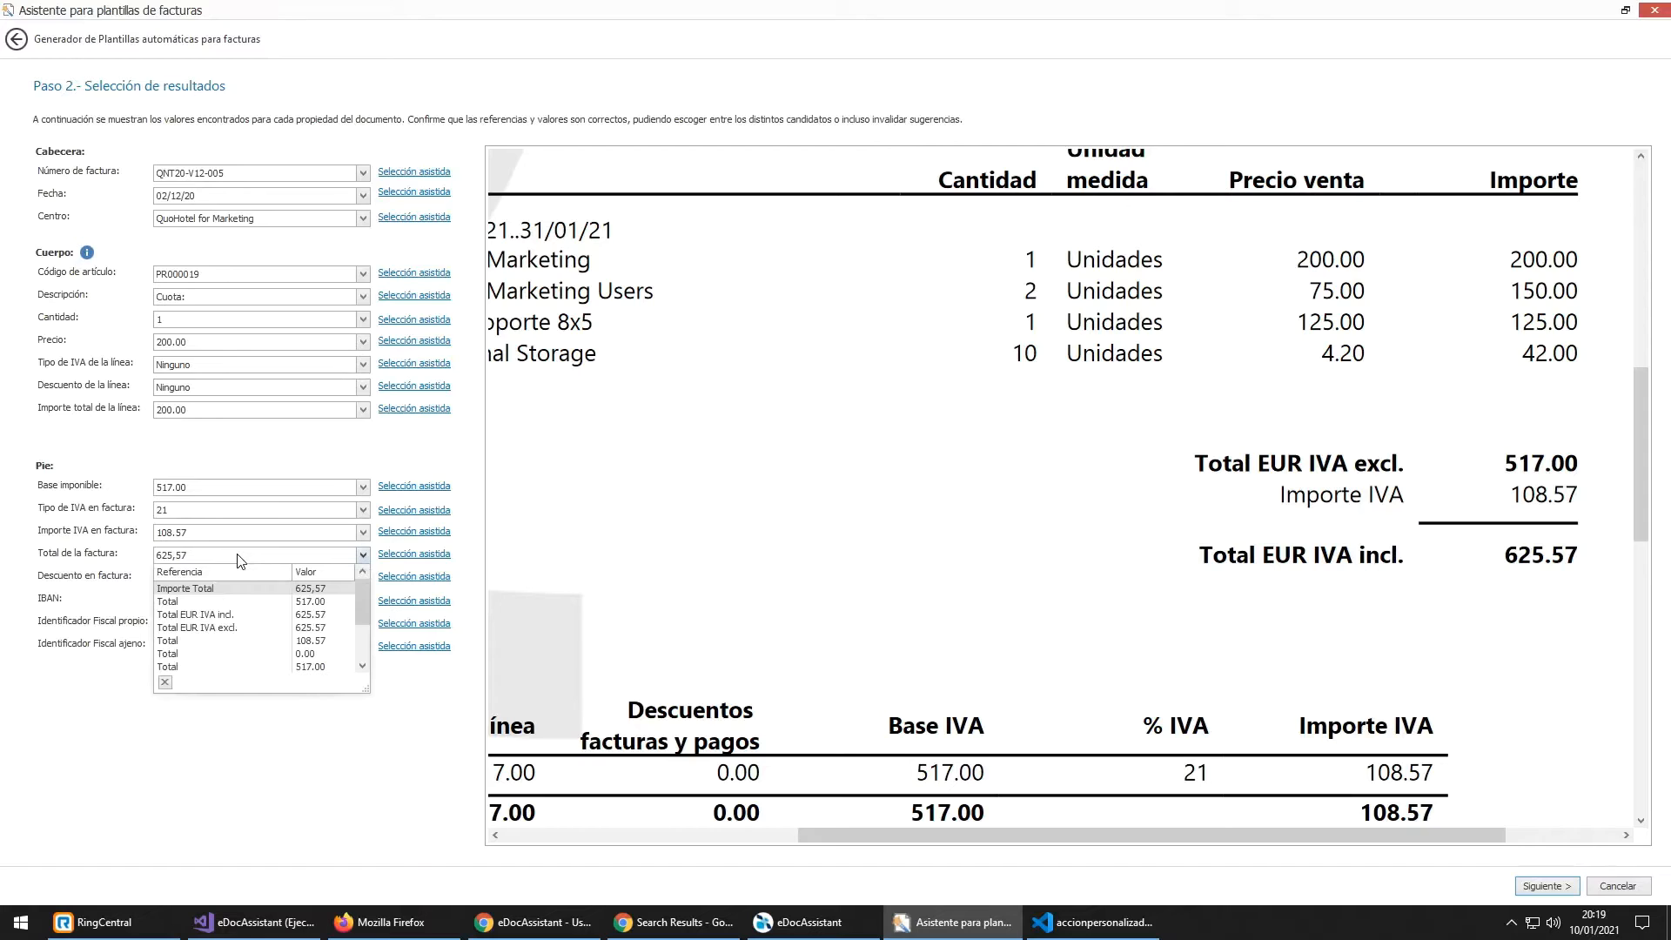
pyautogui.click(240, 561)
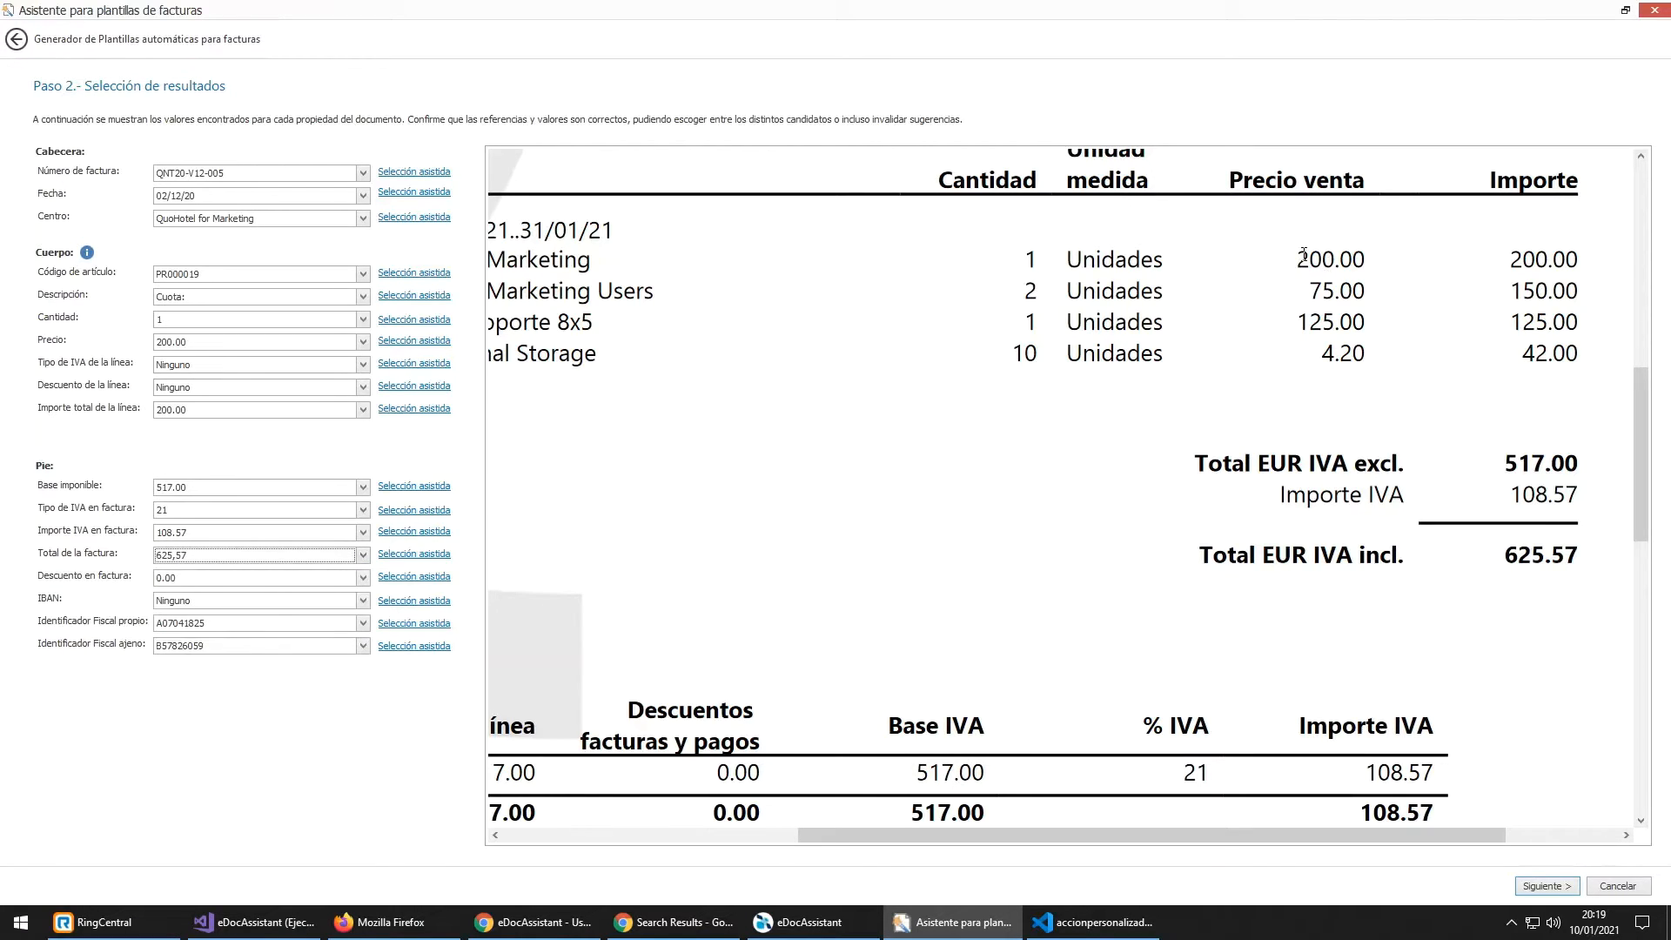
pyautogui.moveTo(1298, 258); pyautogui.dragTo(1377, 319)
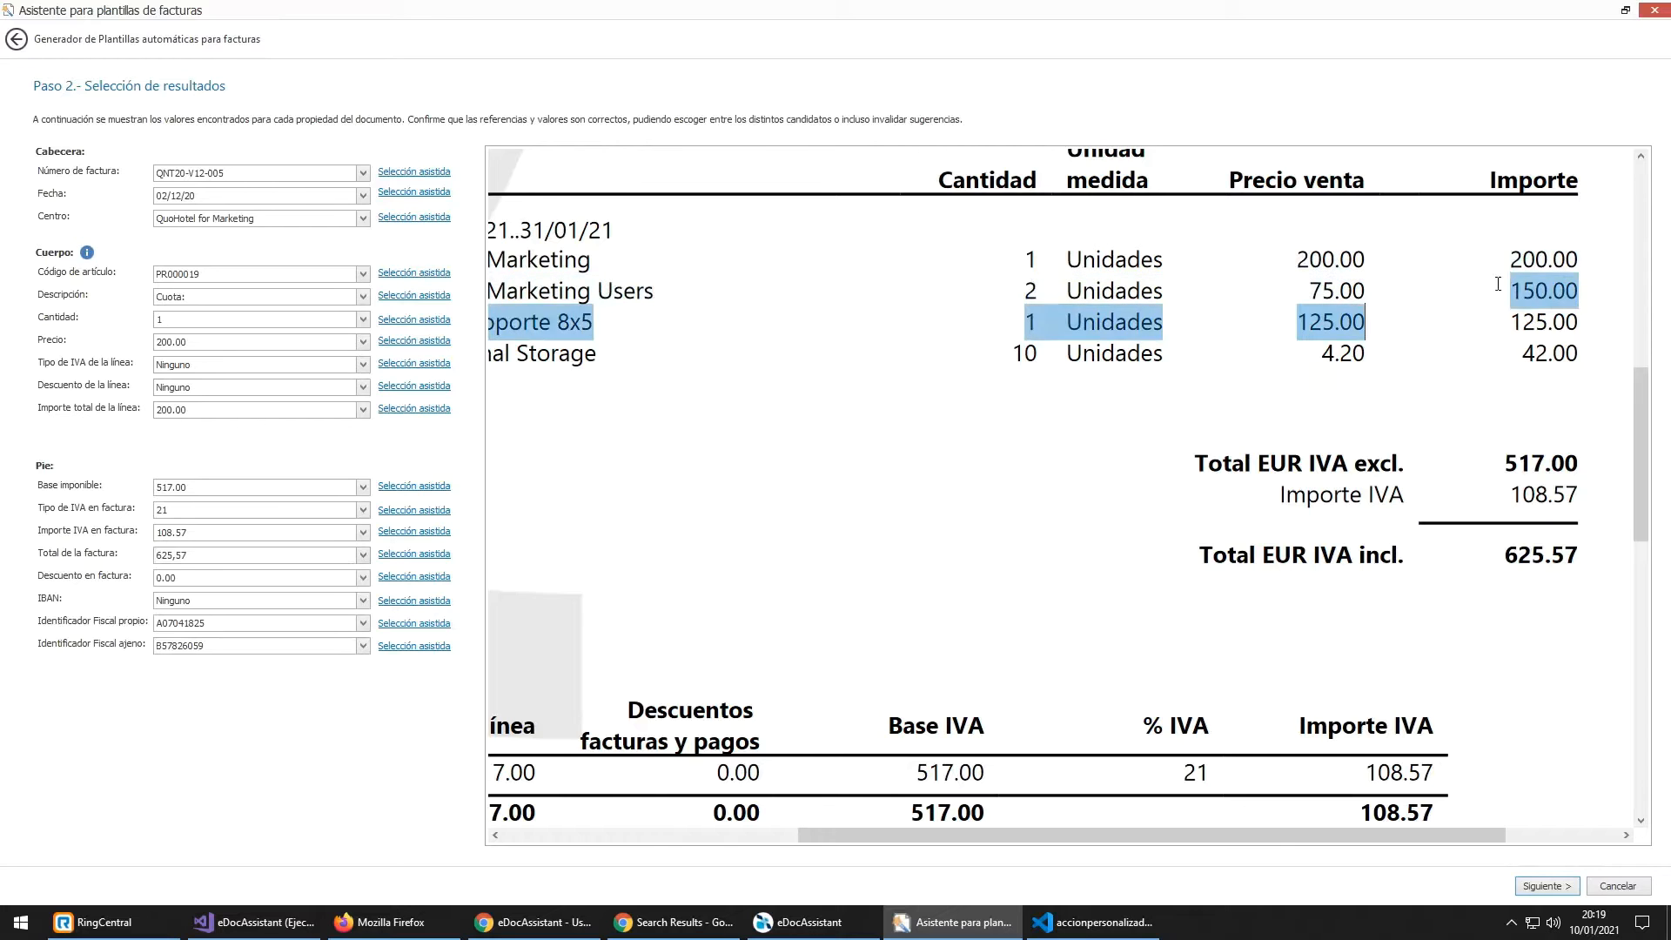
pyautogui.click(1511, 285)
pyautogui.moveTo(1643, 420)
pyautogui.mouseDown()
pyautogui.moveTo(1634, 488)
pyautogui.moveTo(1626, 439)
pyautogui.mouseUp()
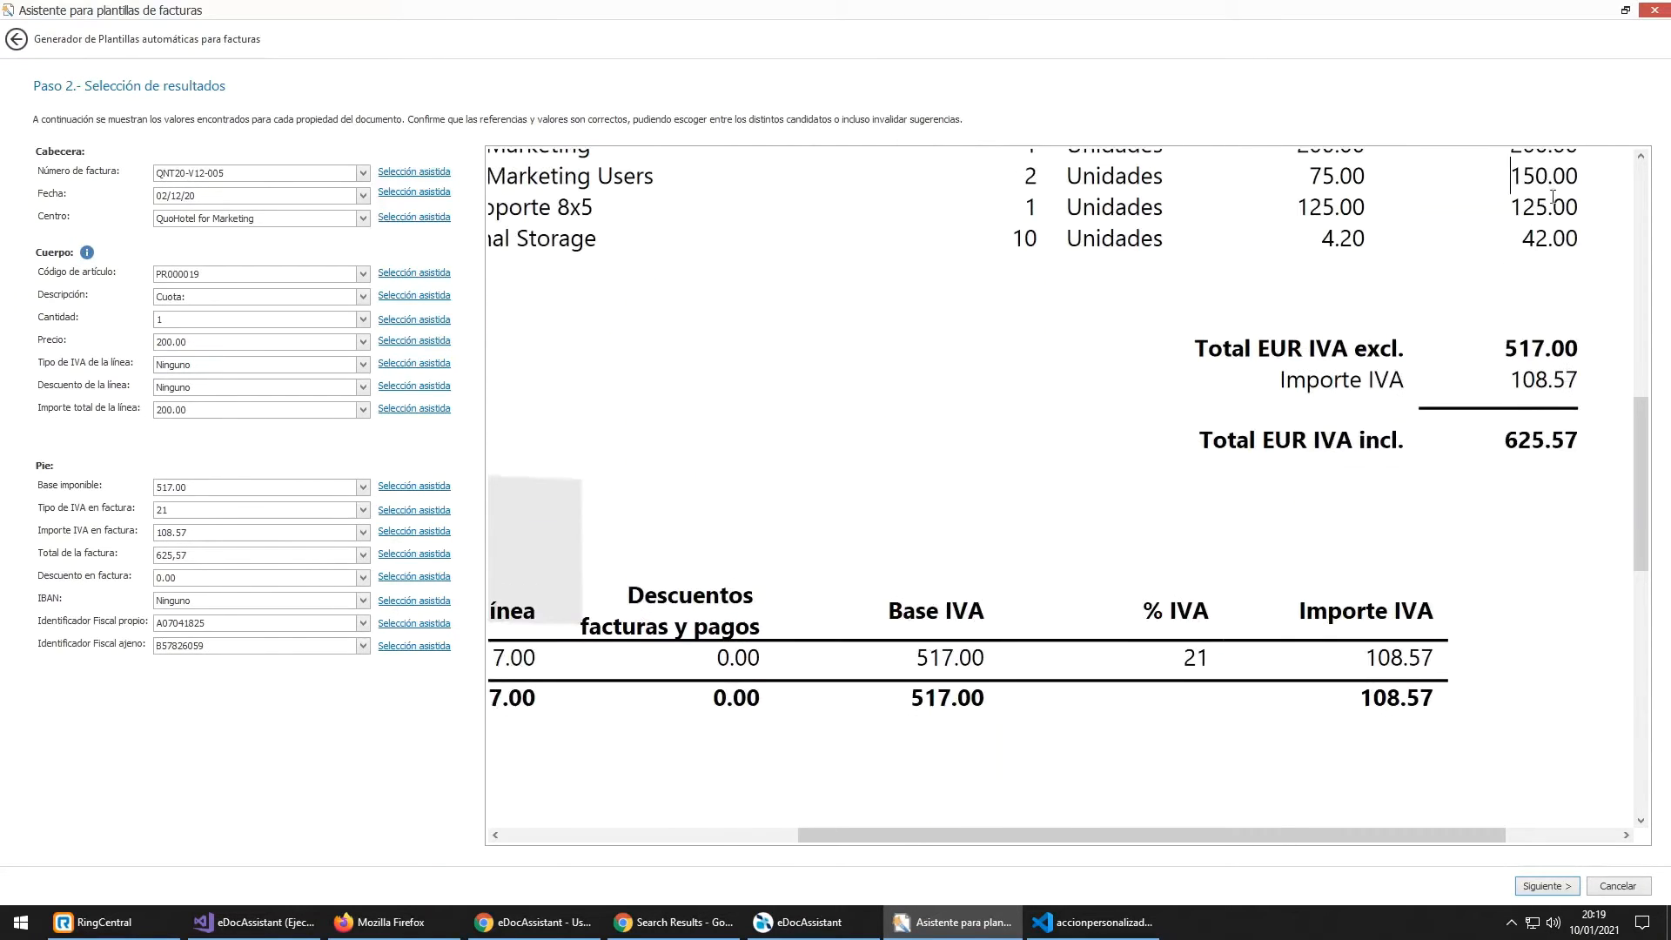
pyautogui.moveTo(1551, 187); pyautogui.dragTo(1552, 215)
pyautogui.click(1552, 214)
pyautogui.click(1549, 240)
pyautogui.moveTo(1624, 532); pyautogui.dragTo(1624, 723)
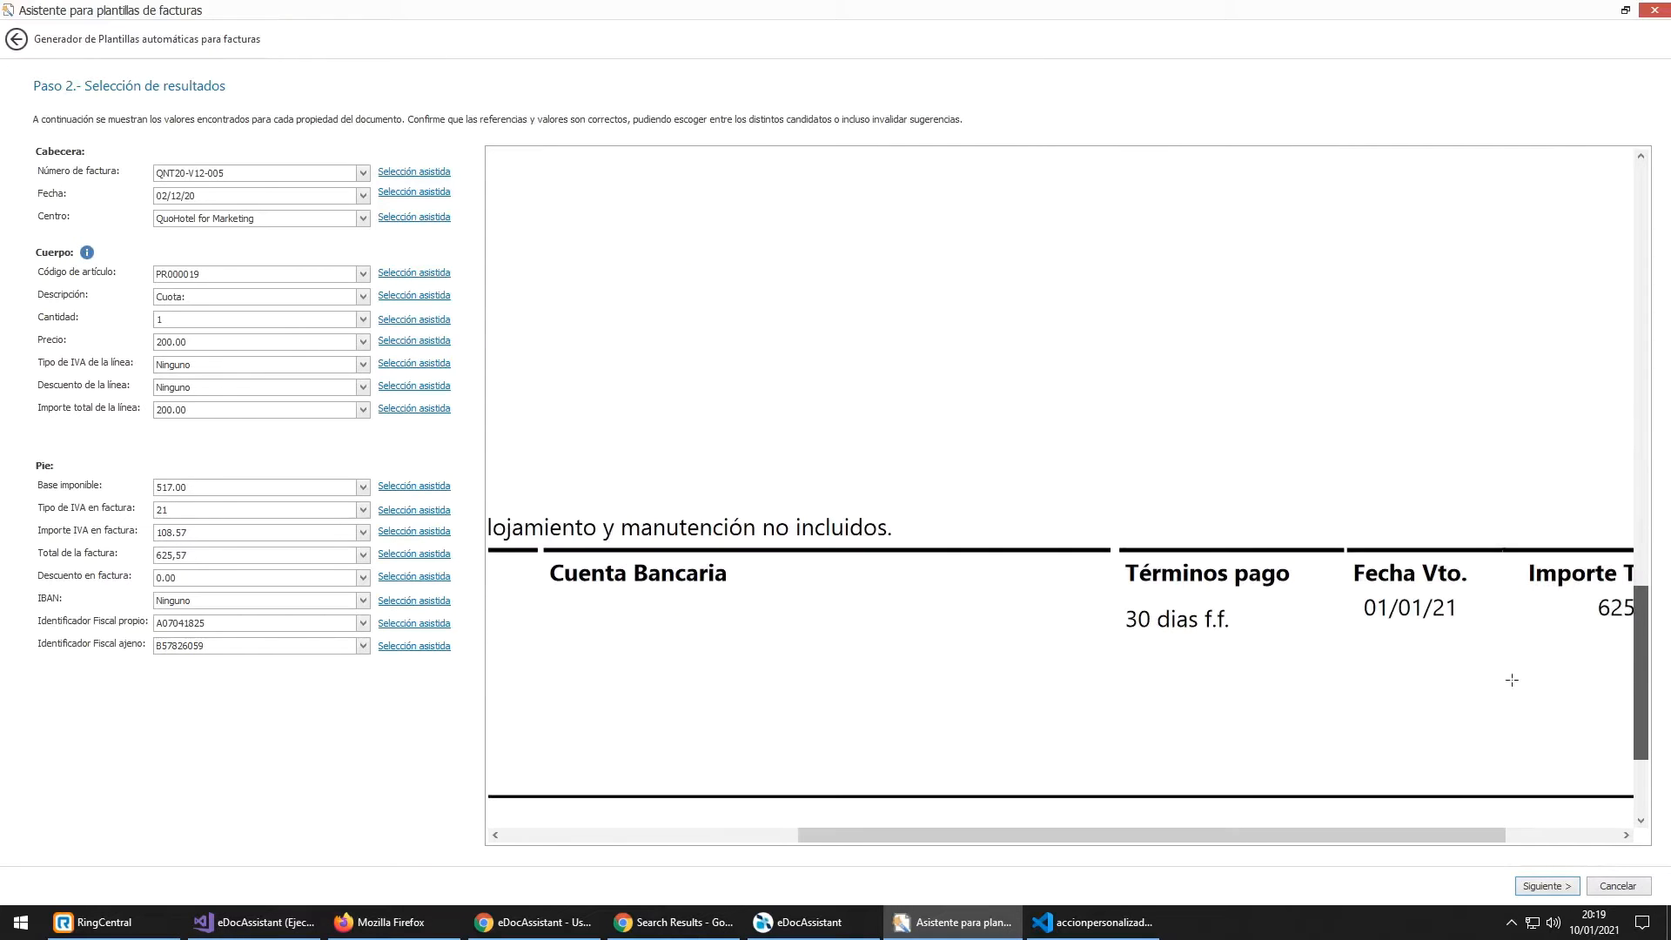
pyautogui.moveTo(1441, 837); pyautogui.dragTo(1532, 837)
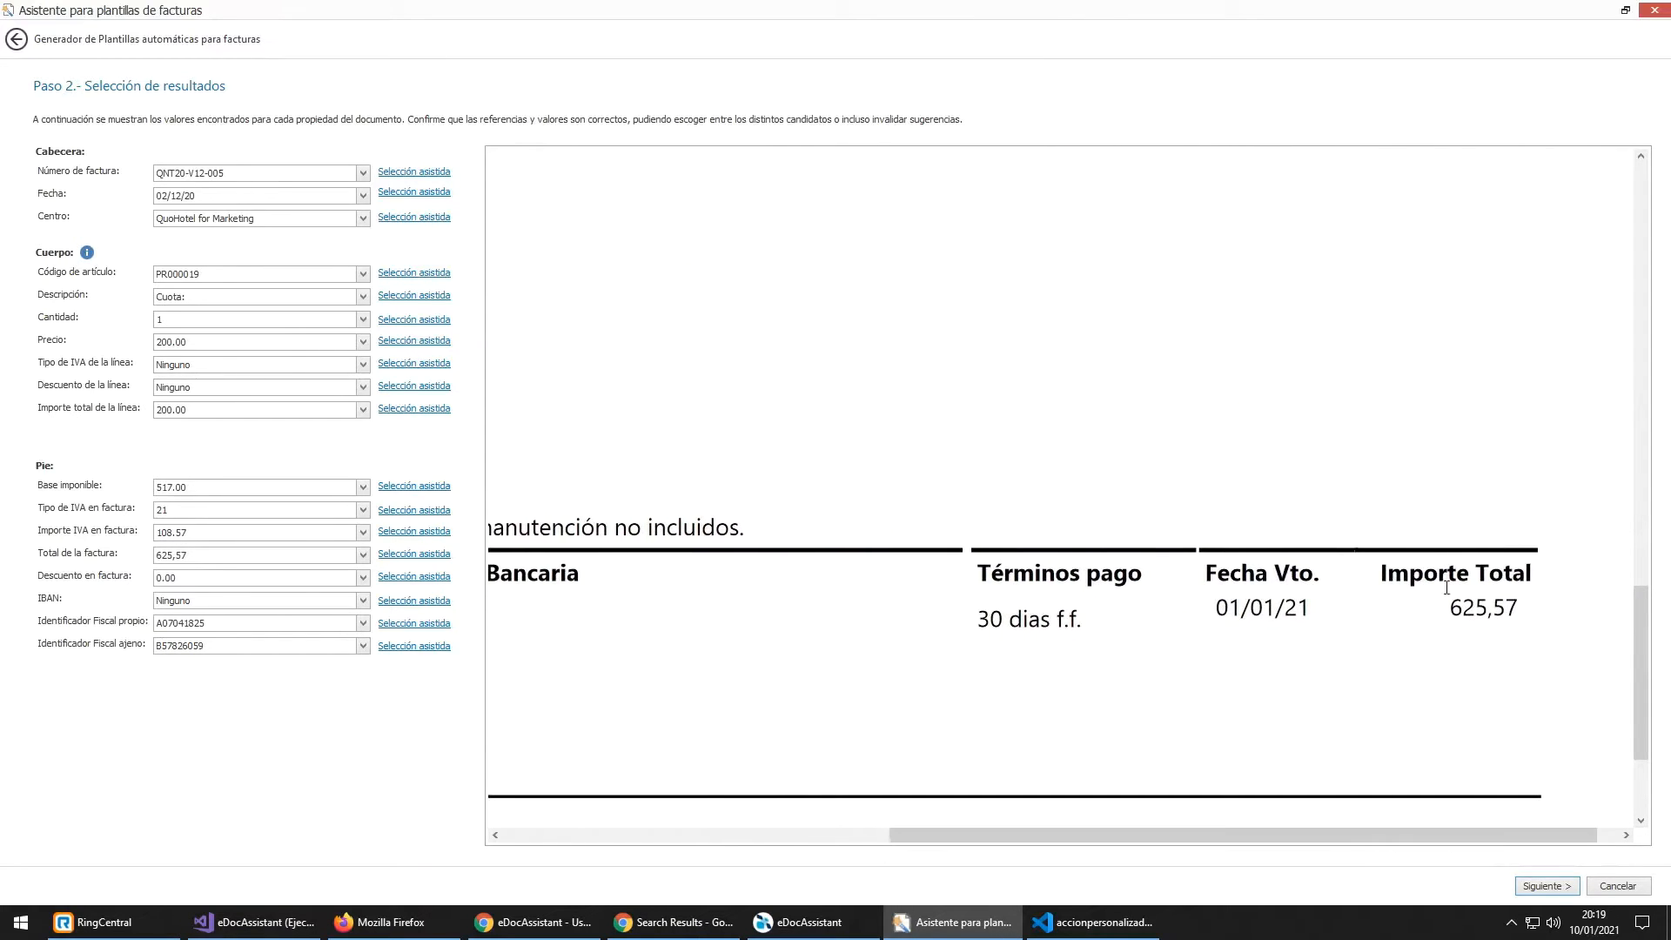
# Step: Set Total de la factura to 625.57 from the 'Total EUR IVA incl.' line and continue
pyautogui.click(177, 558)
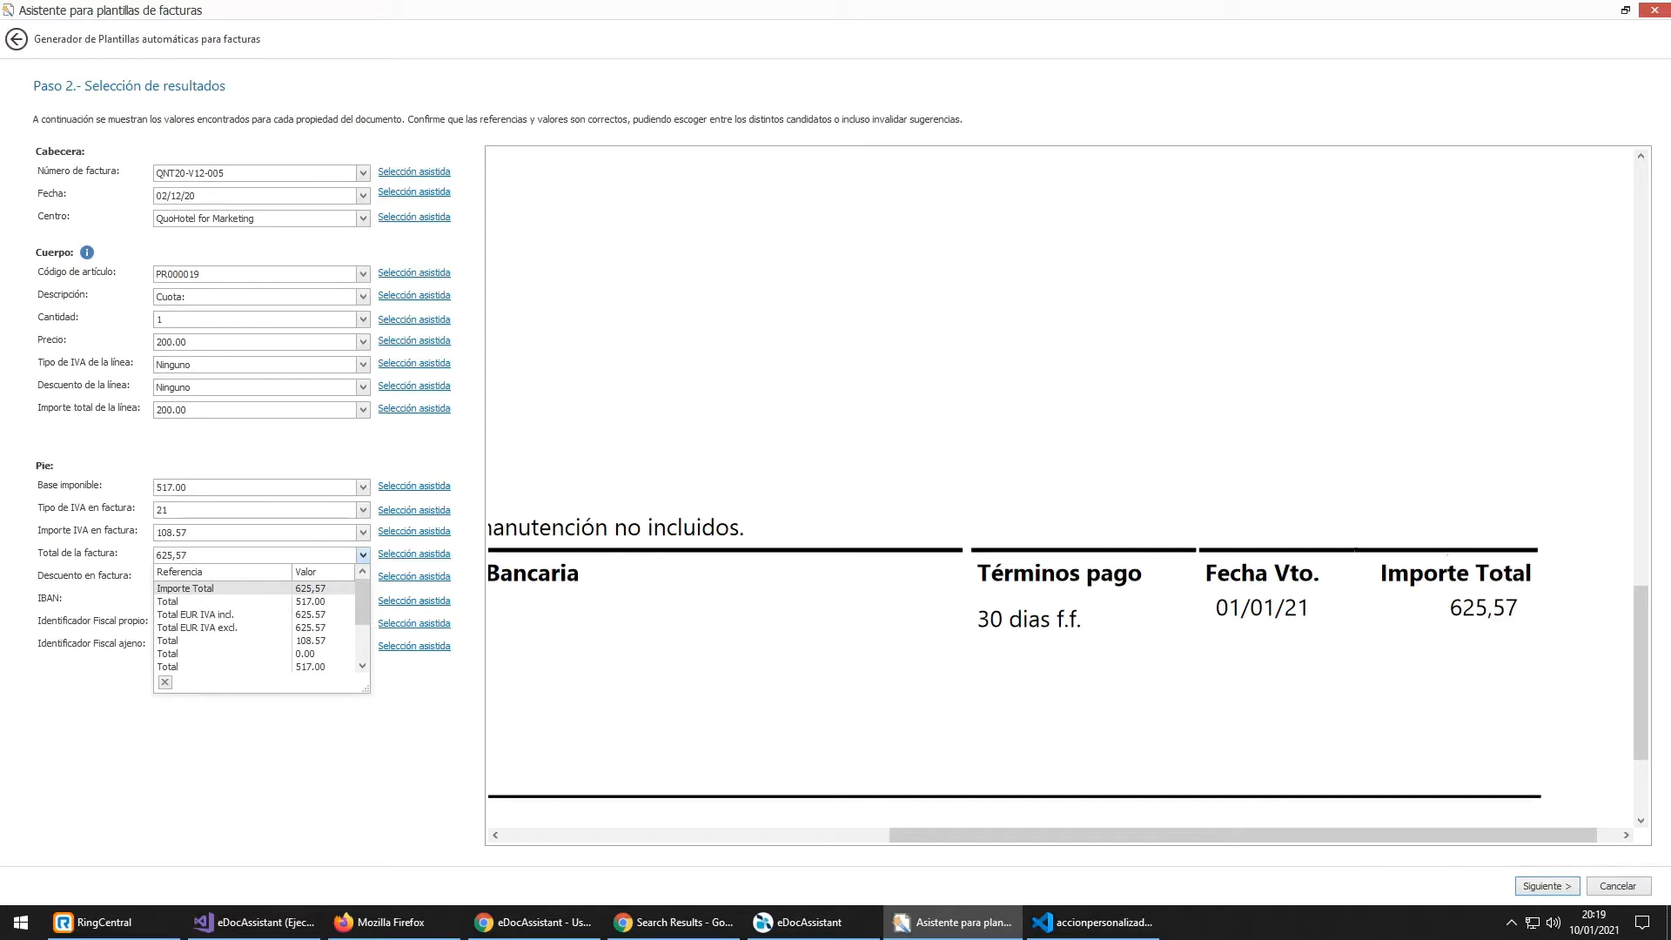
pyautogui.moveTo(1445, 606); pyautogui.dragTo(1522, 614)
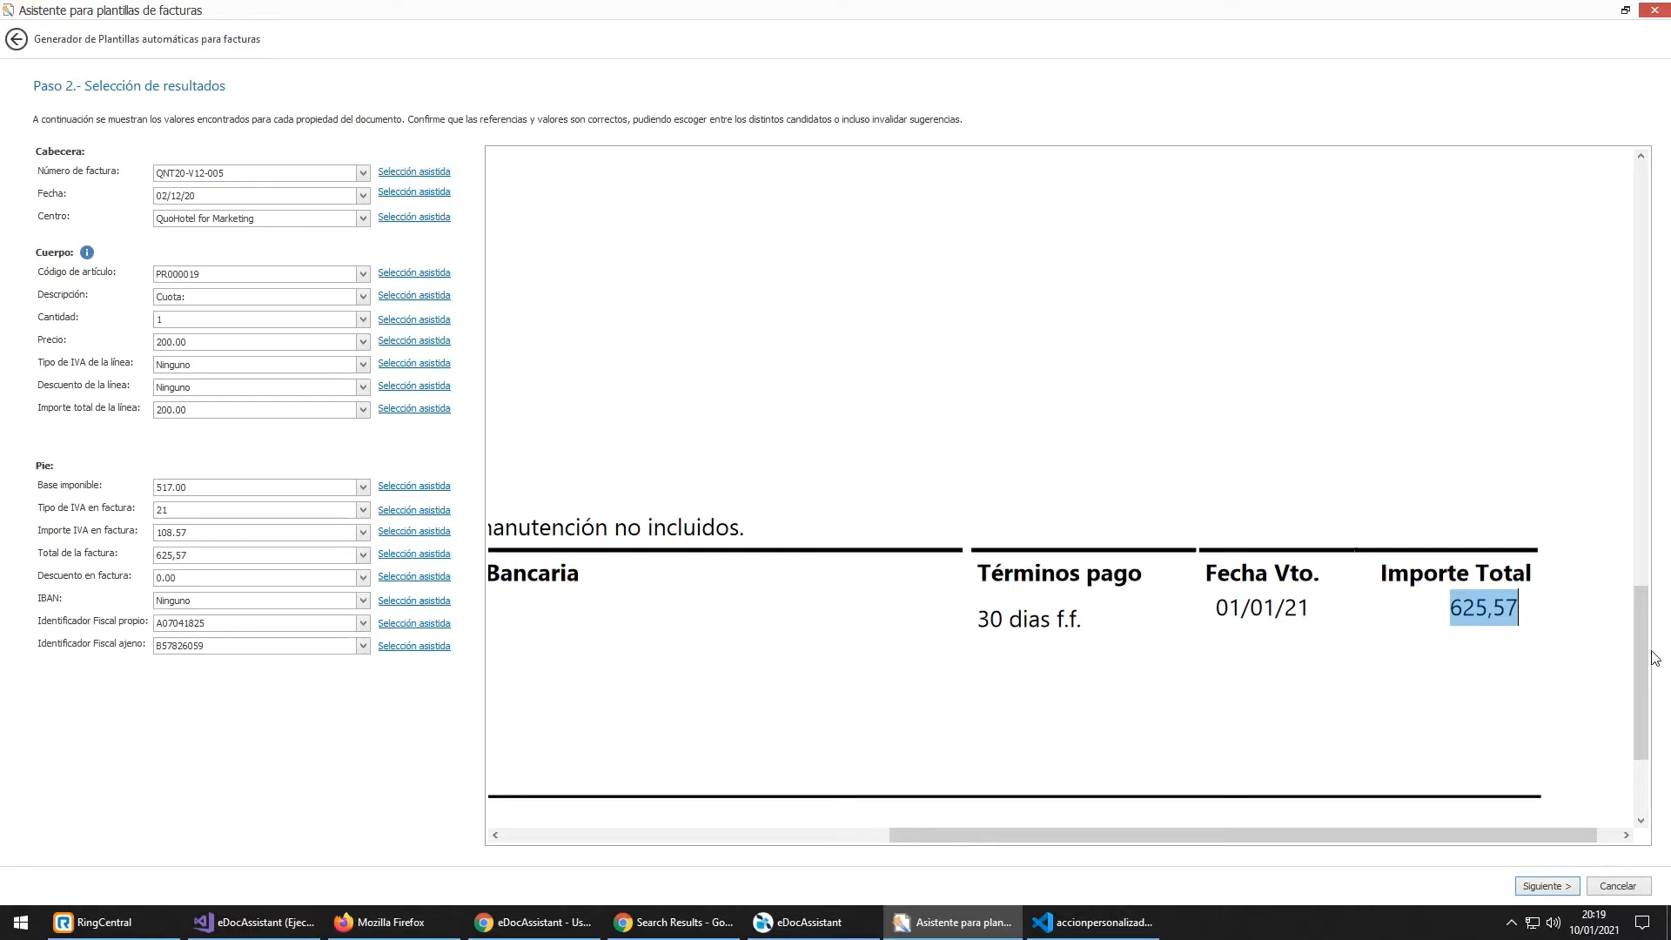
pyautogui.moveTo(1638, 634); pyautogui.dragTo(1645, 466)
pyautogui.moveTo(1049, 397); pyautogui.dragTo(1431, 398)
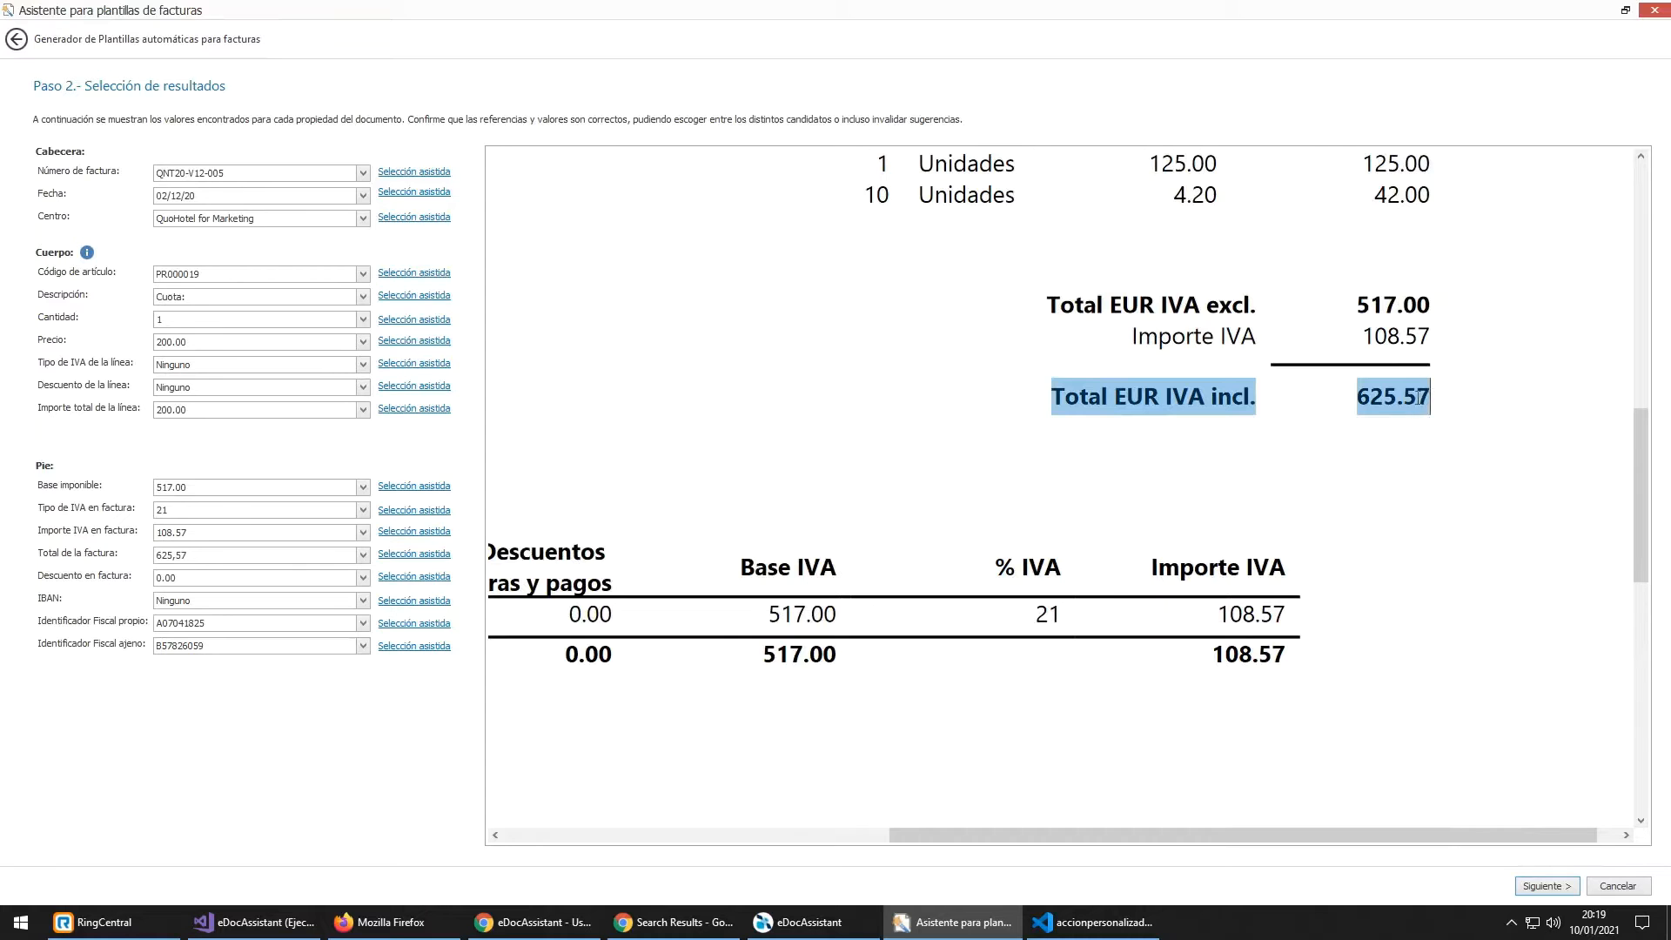
pyautogui.click(1430, 398)
pyautogui.scroll(2, 1392, 377)
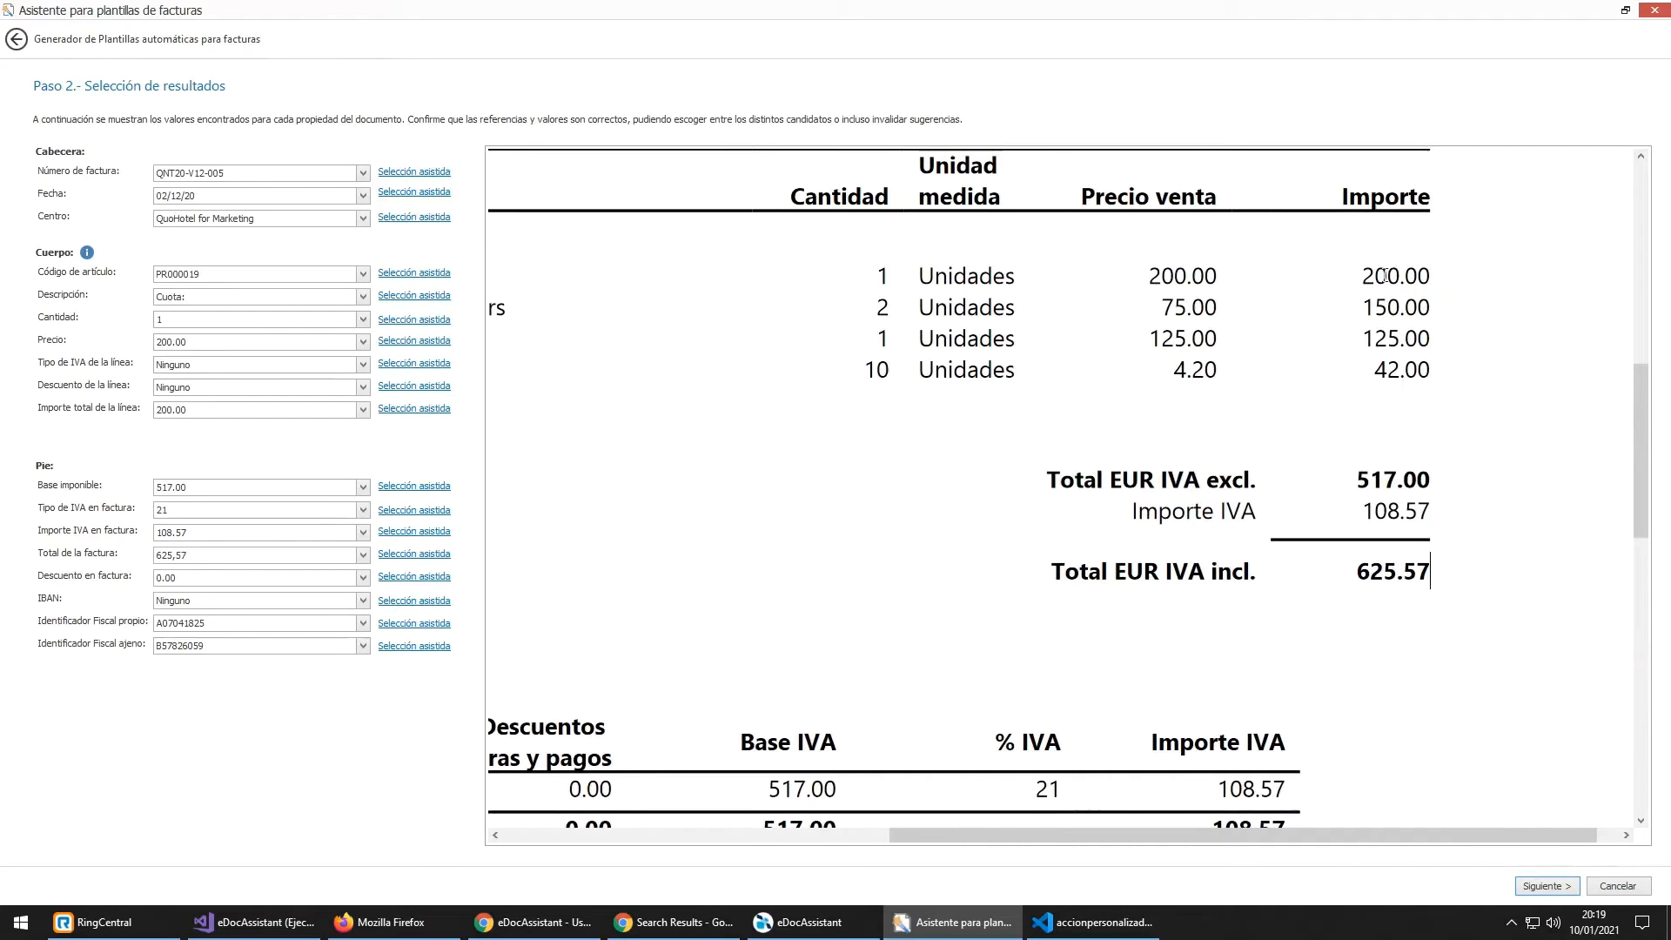
pyautogui.moveTo(1387, 275); pyautogui.dragTo(1385, 485)
pyautogui.click(1386, 483)
pyautogui.click(184, 557)
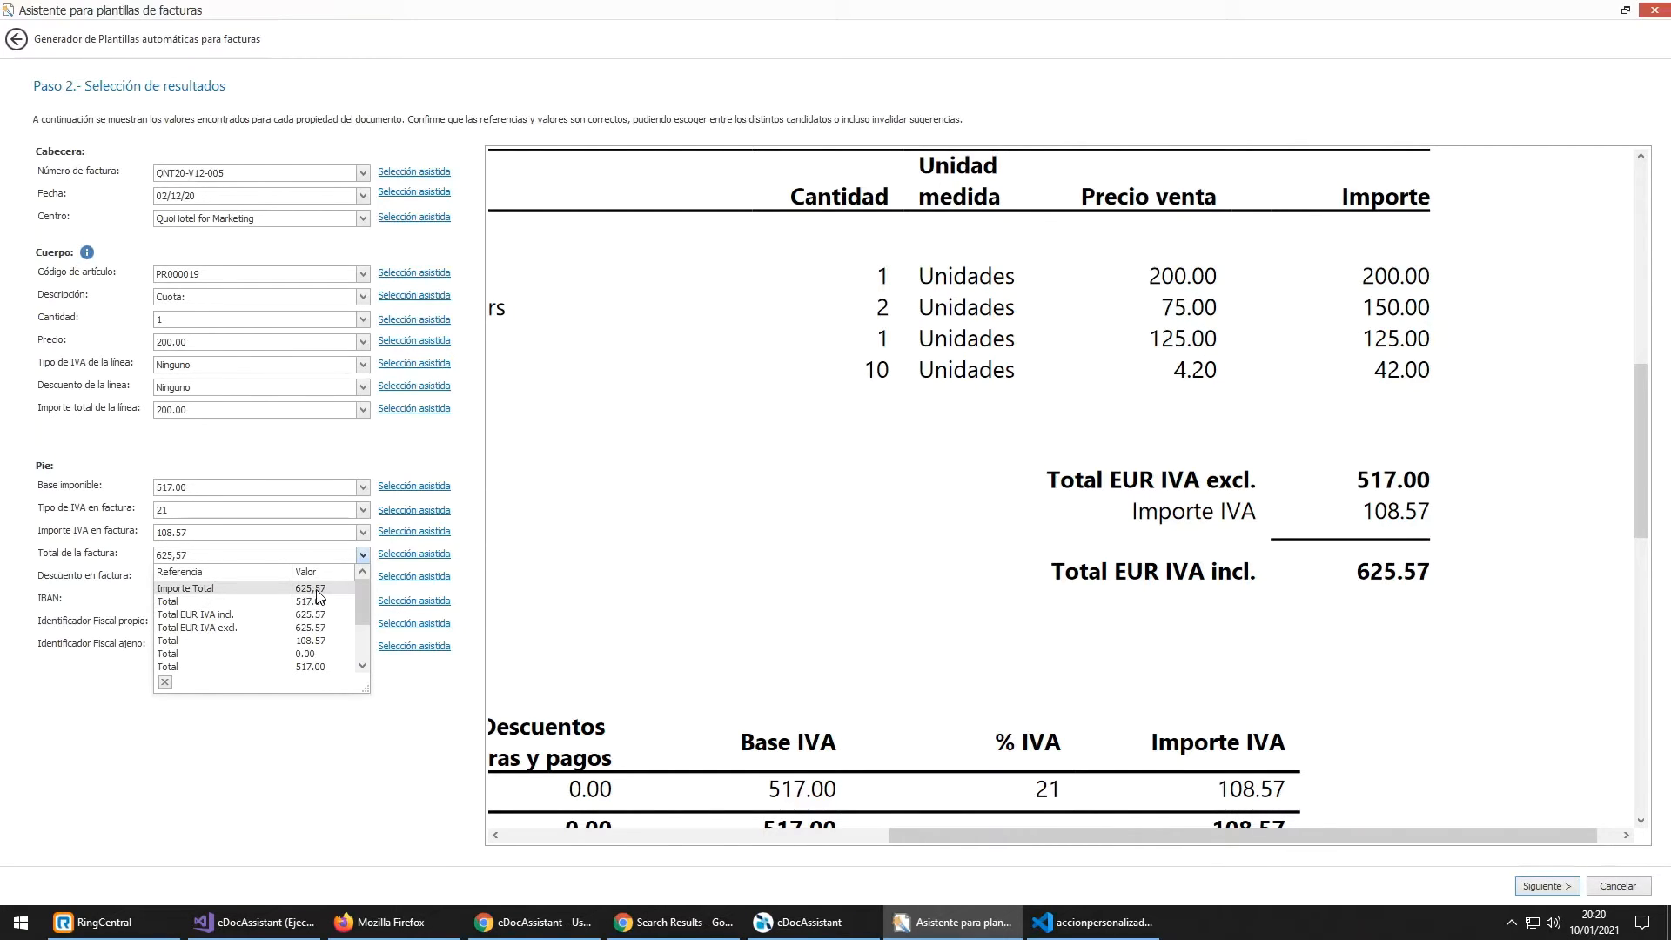
pyautogui.click(261, 615)
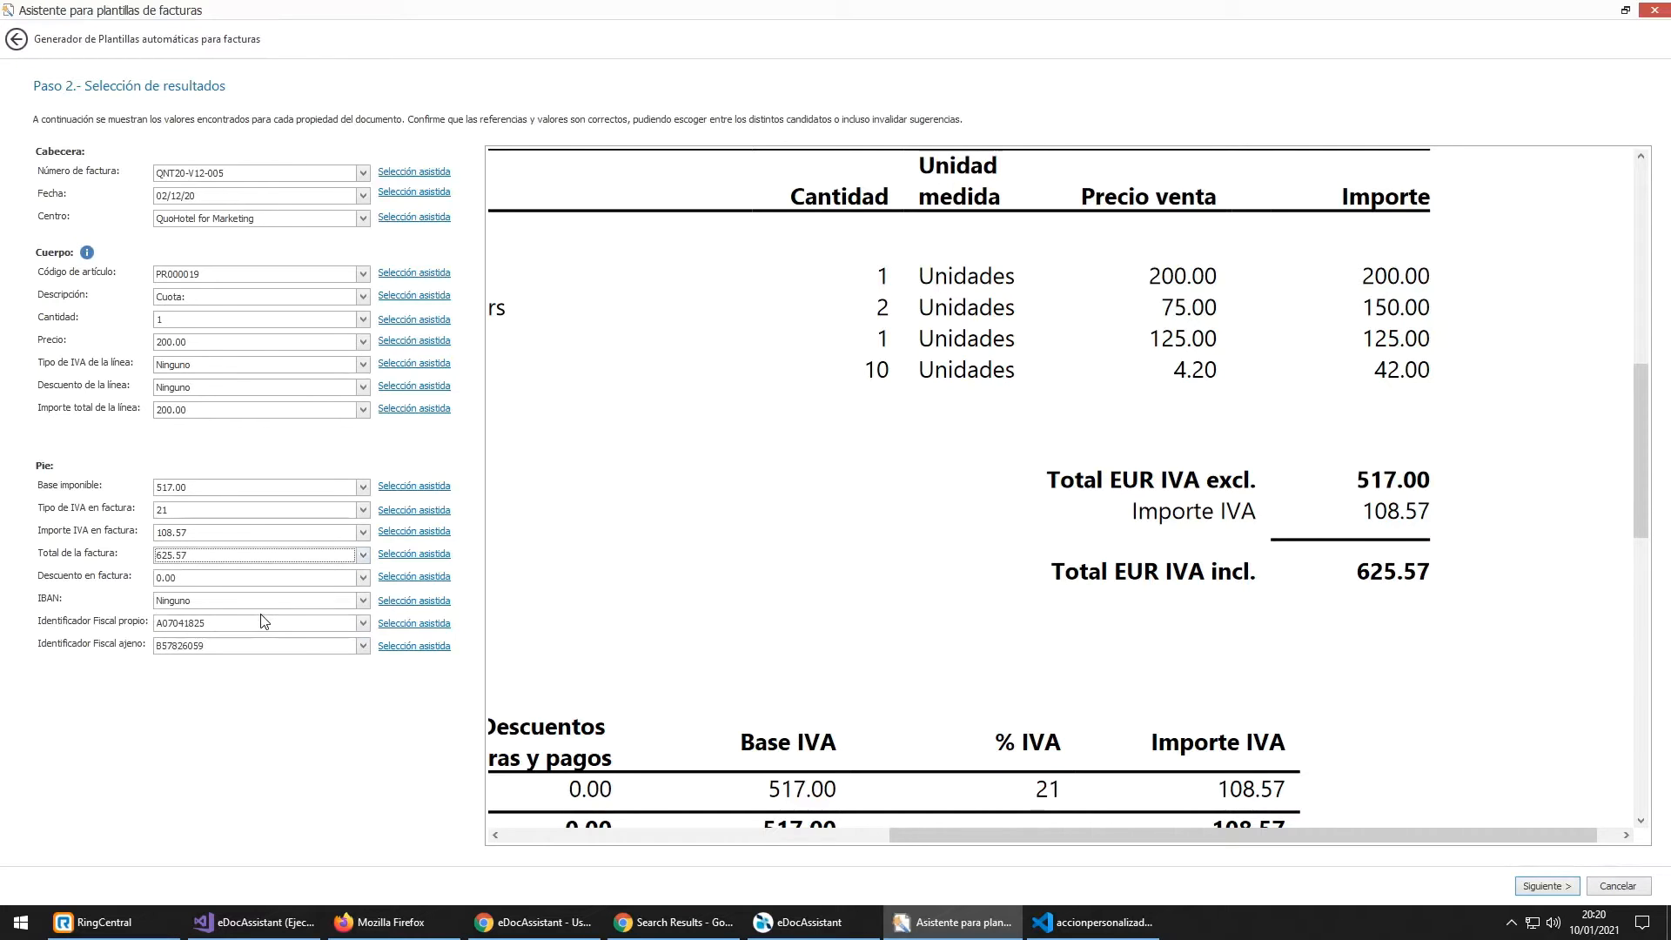
pyautogui.click(1545, 886)
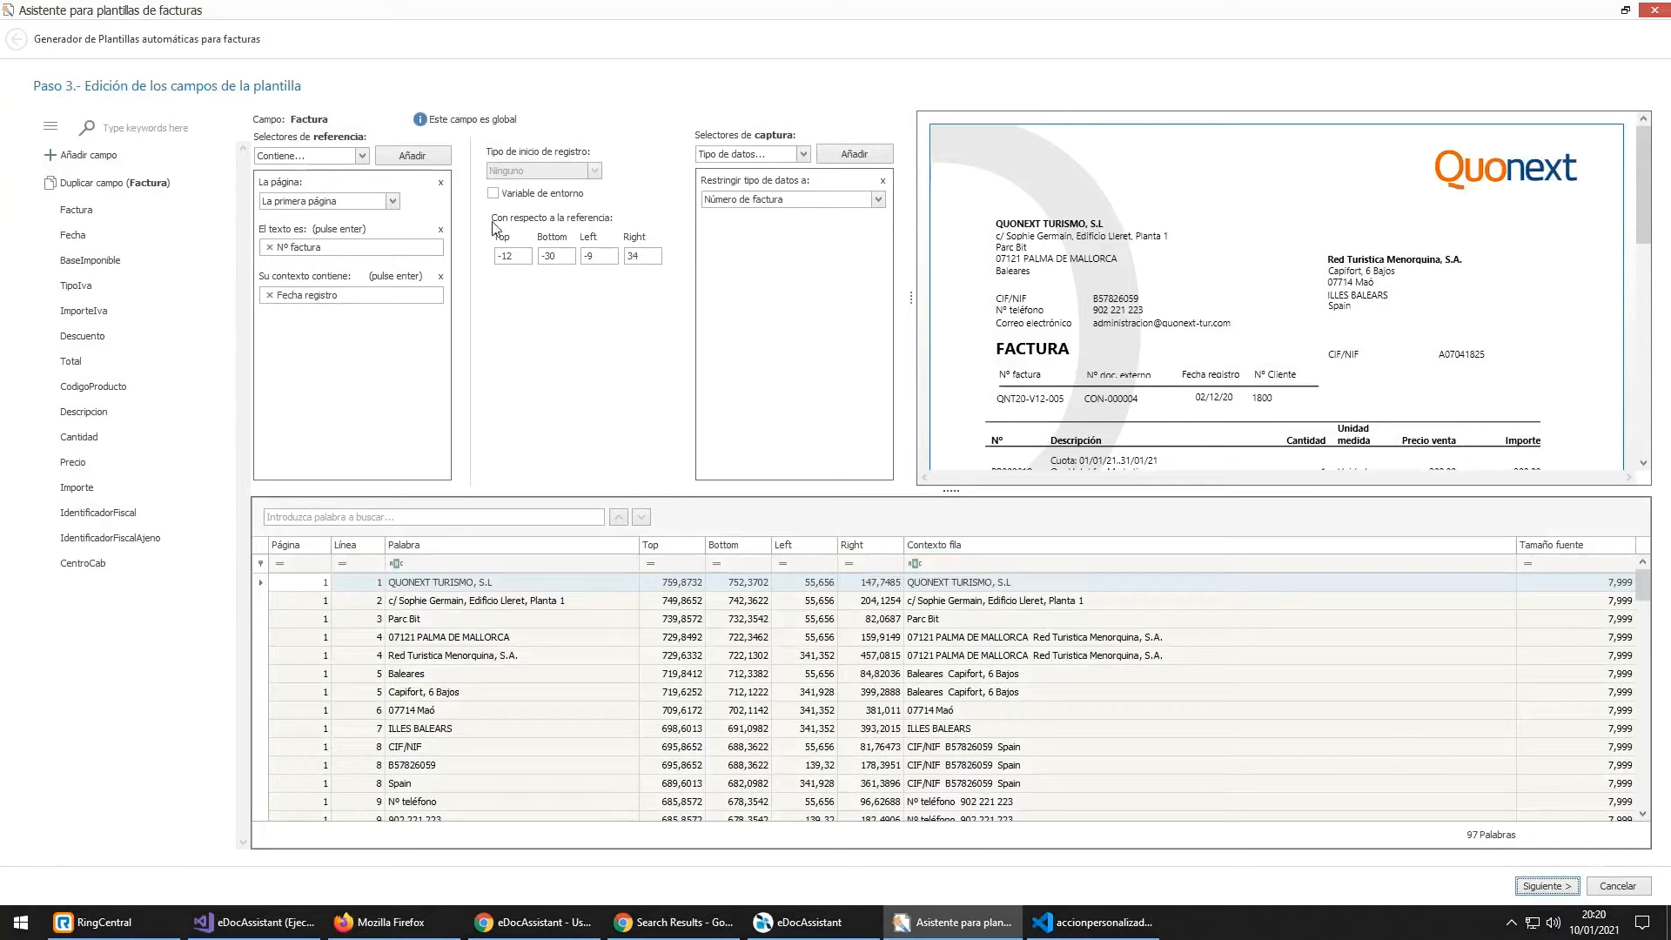
# Step: Select the Total field and bring the invoice's totals area into view
pyautogui.click(110, 360)
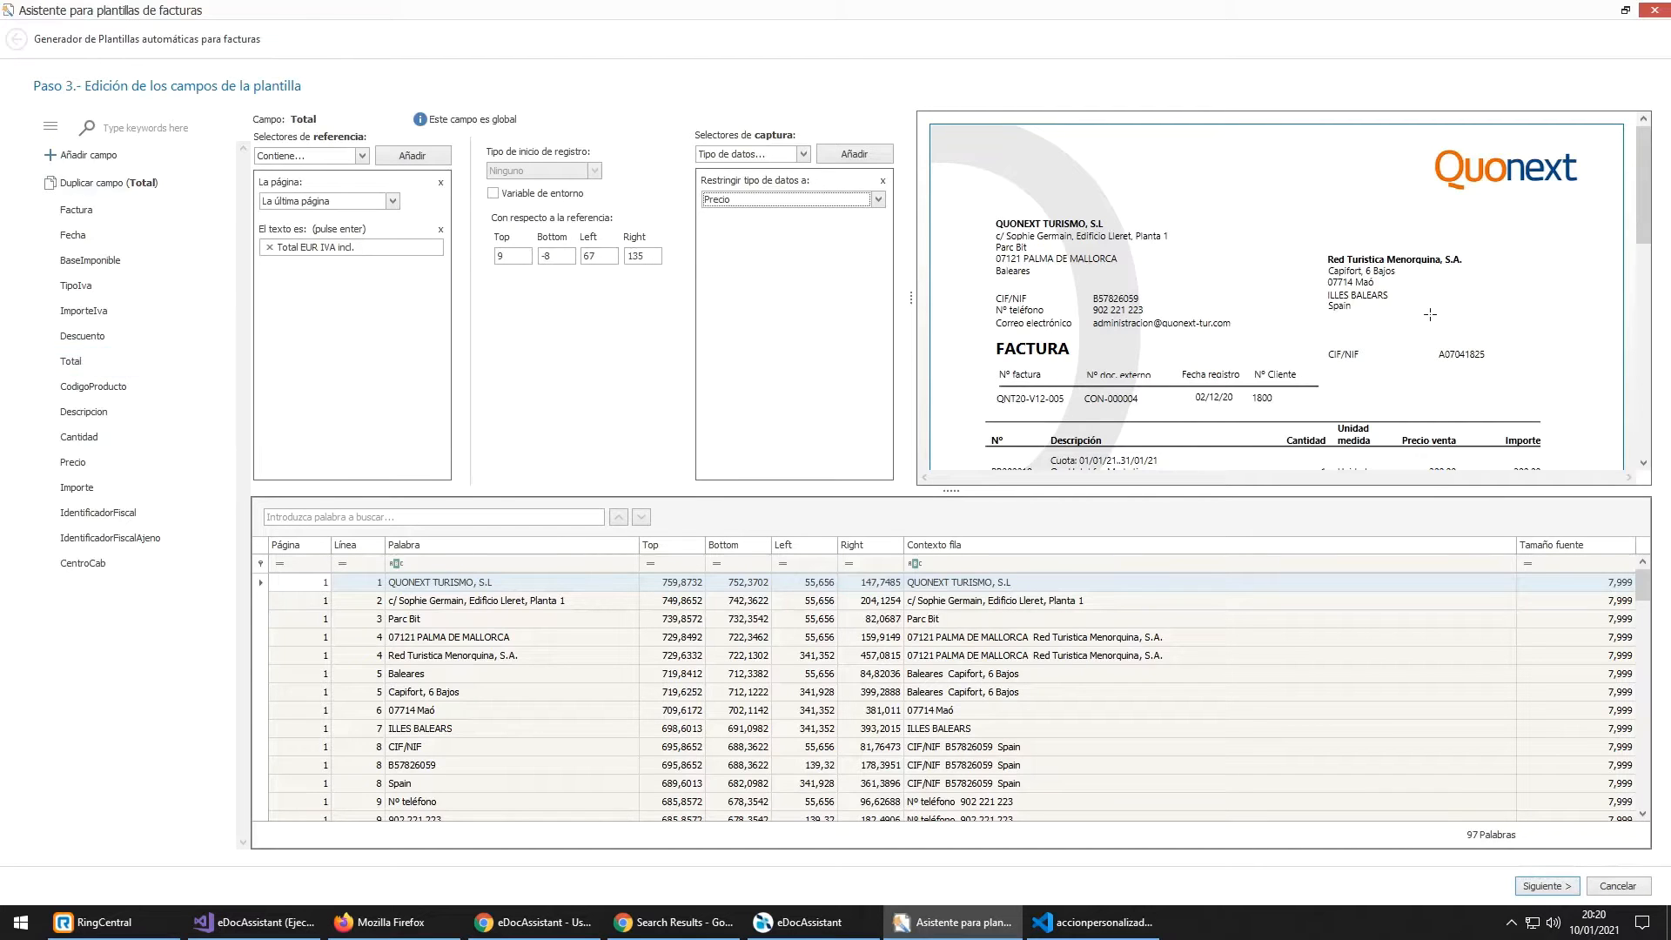
pyautogui.scroll(-5, 1416, 300)
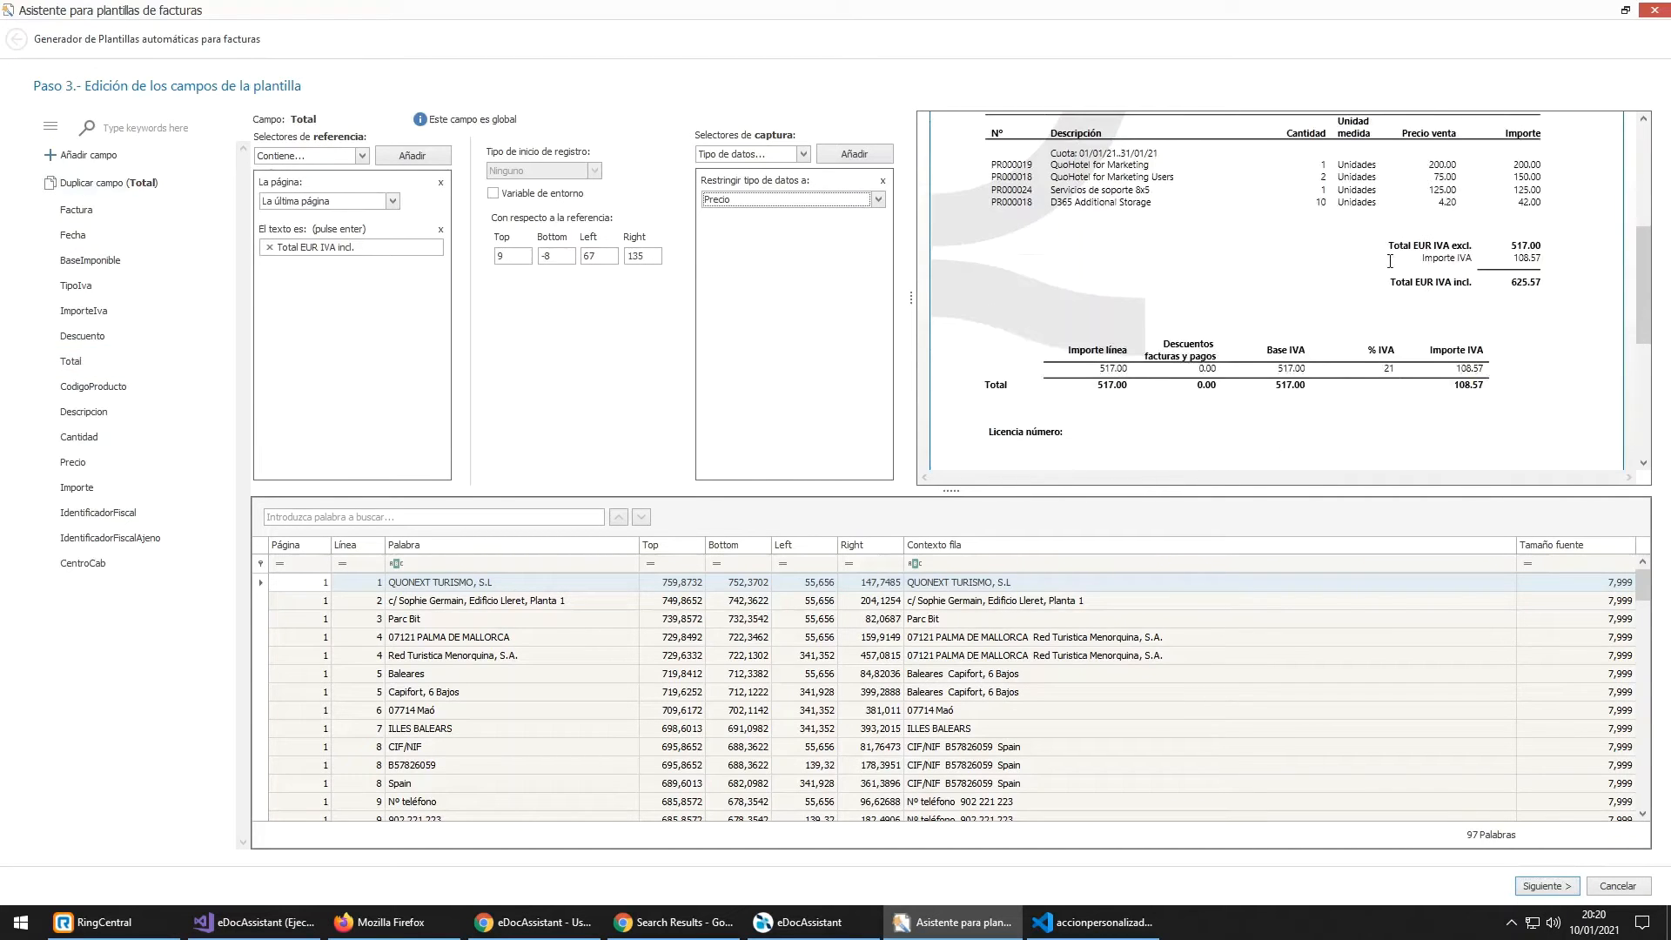
pyautogui.scroll(4, 1389, 261)
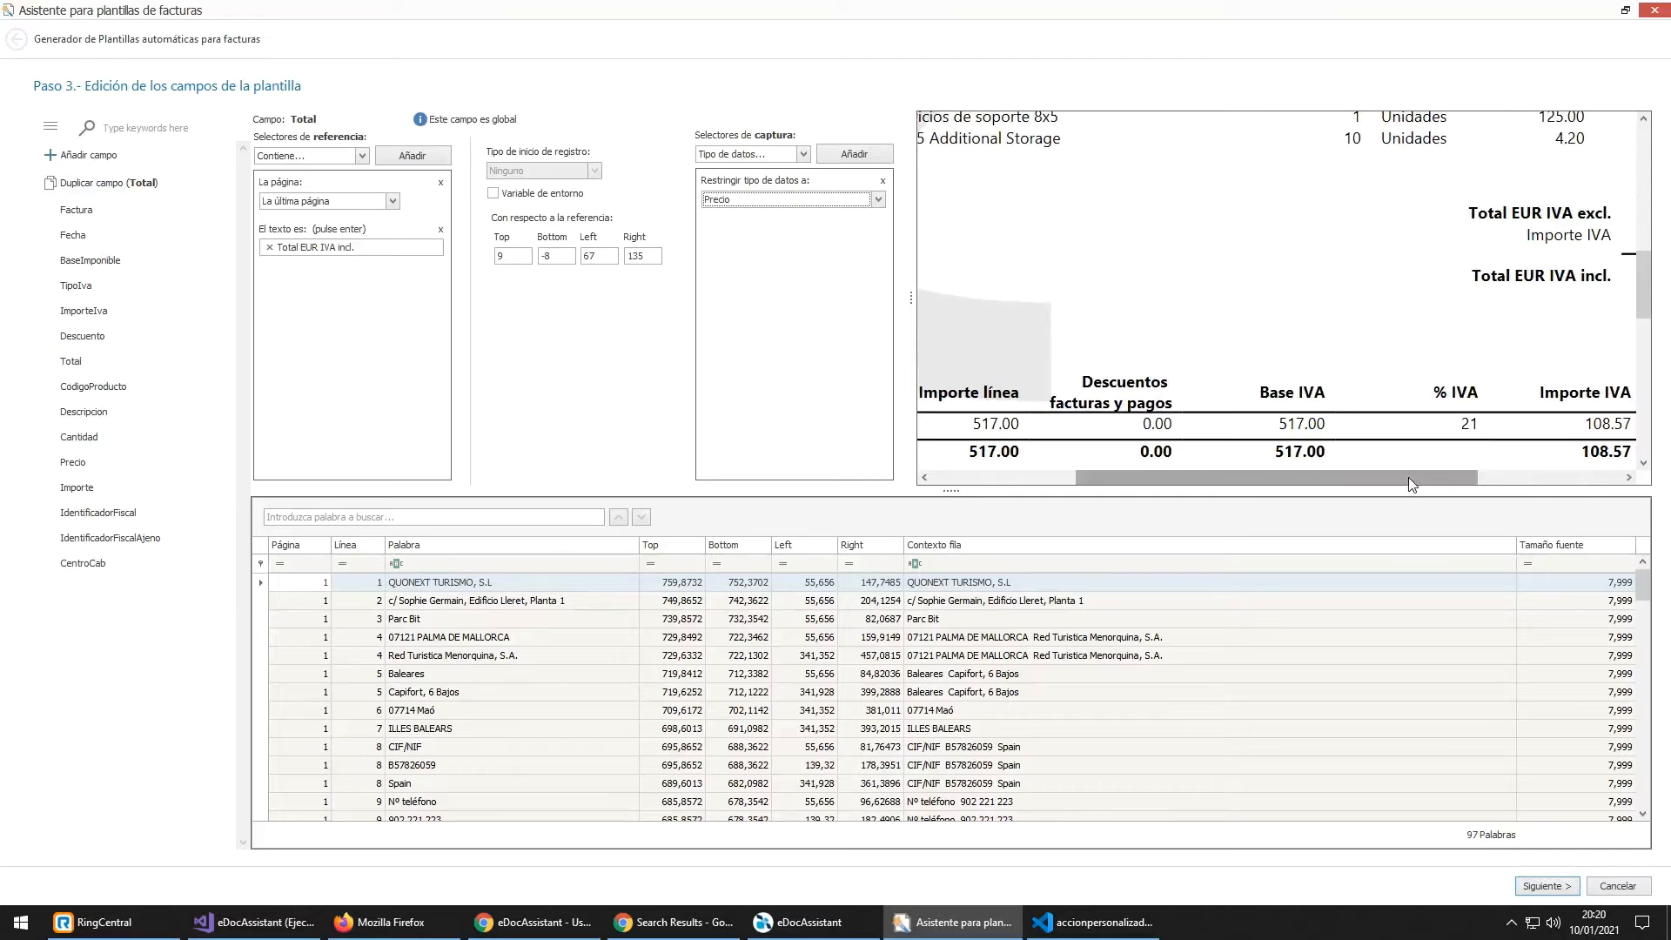
pyautogui.moveTo(1408, 476); pyautogui.dragTo(1497, 477)
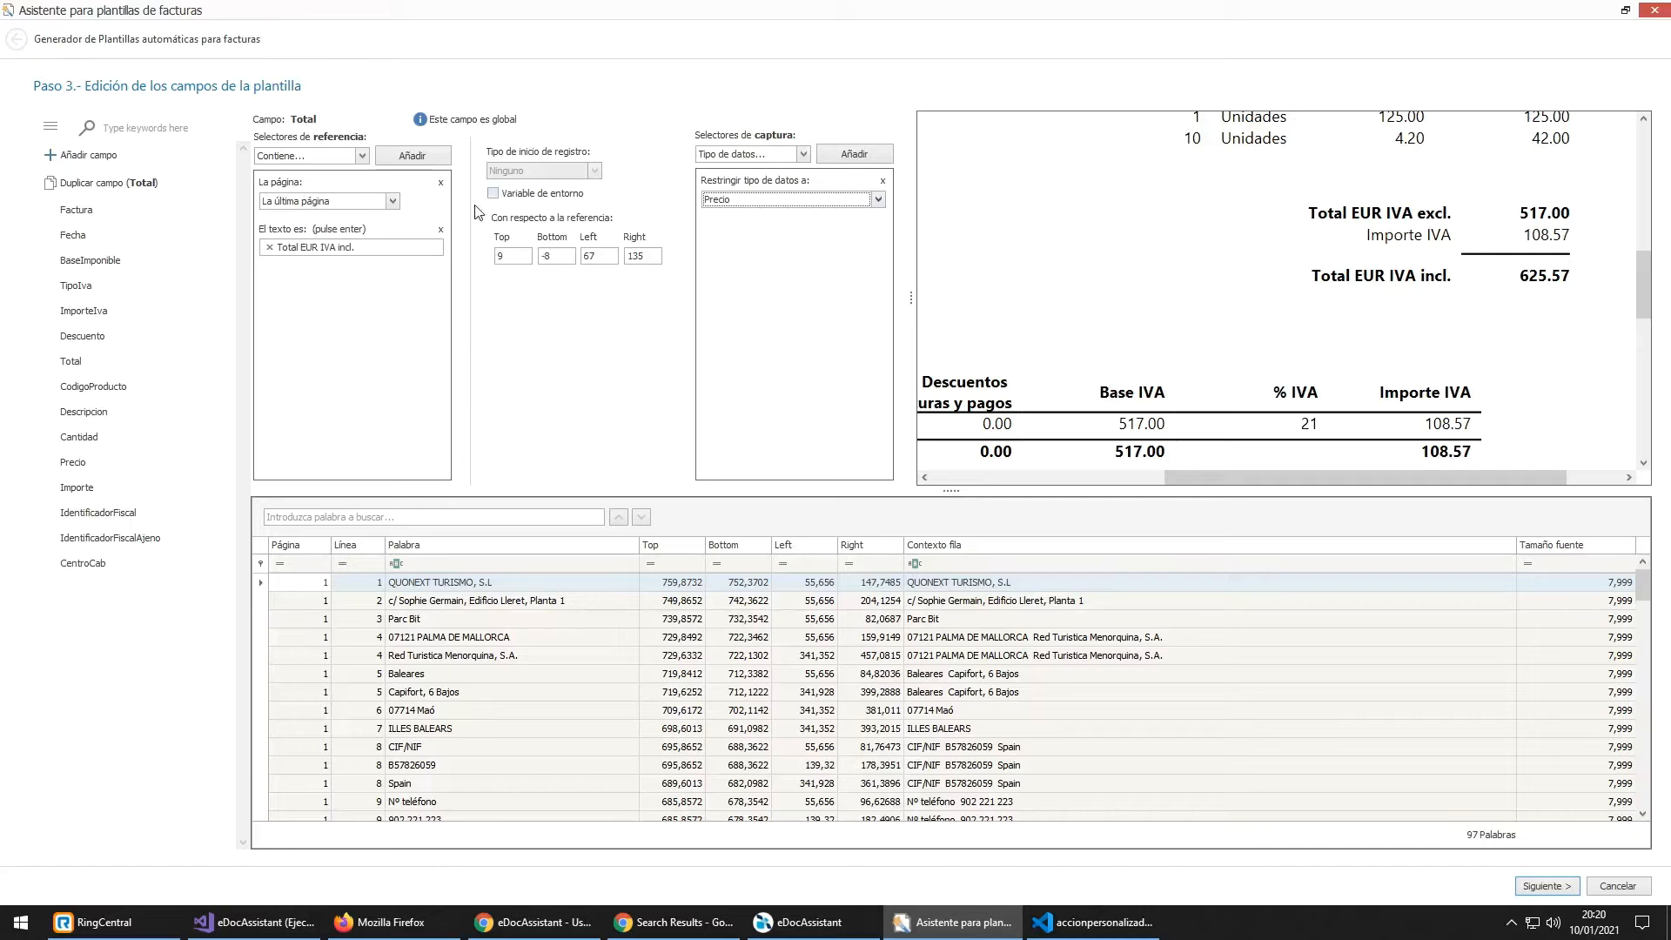
pyautogui.click(392, 201)
pyautogui.click(392, 200)
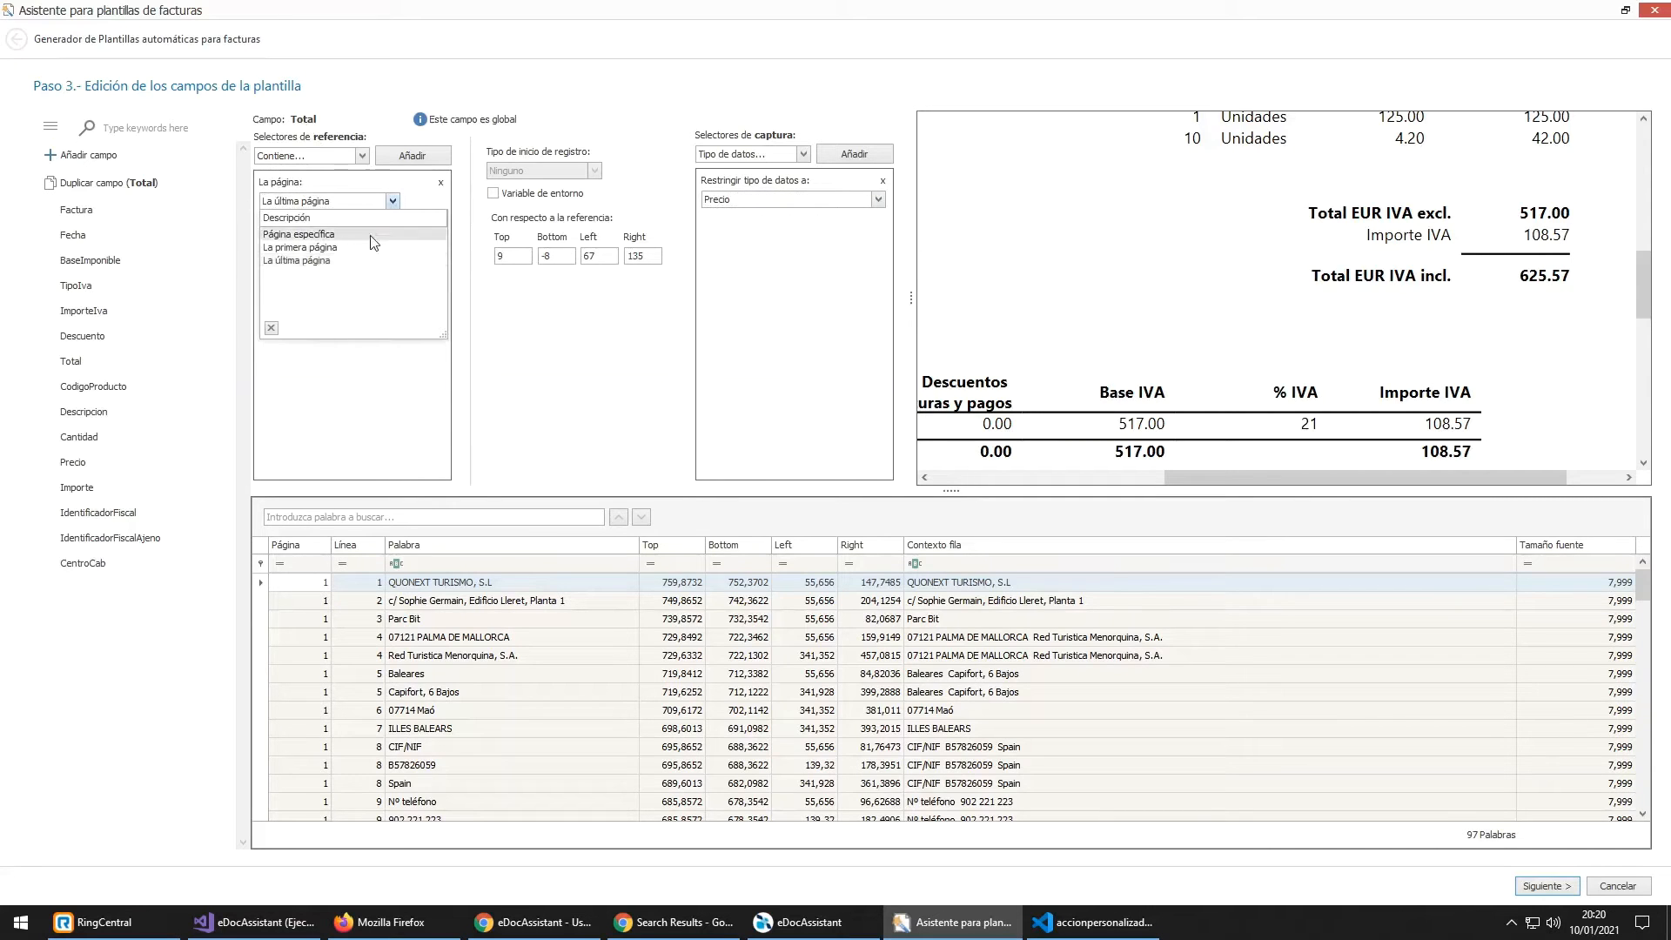
pyautogui.click(352, 387)
pyautogui.click(362, 157)
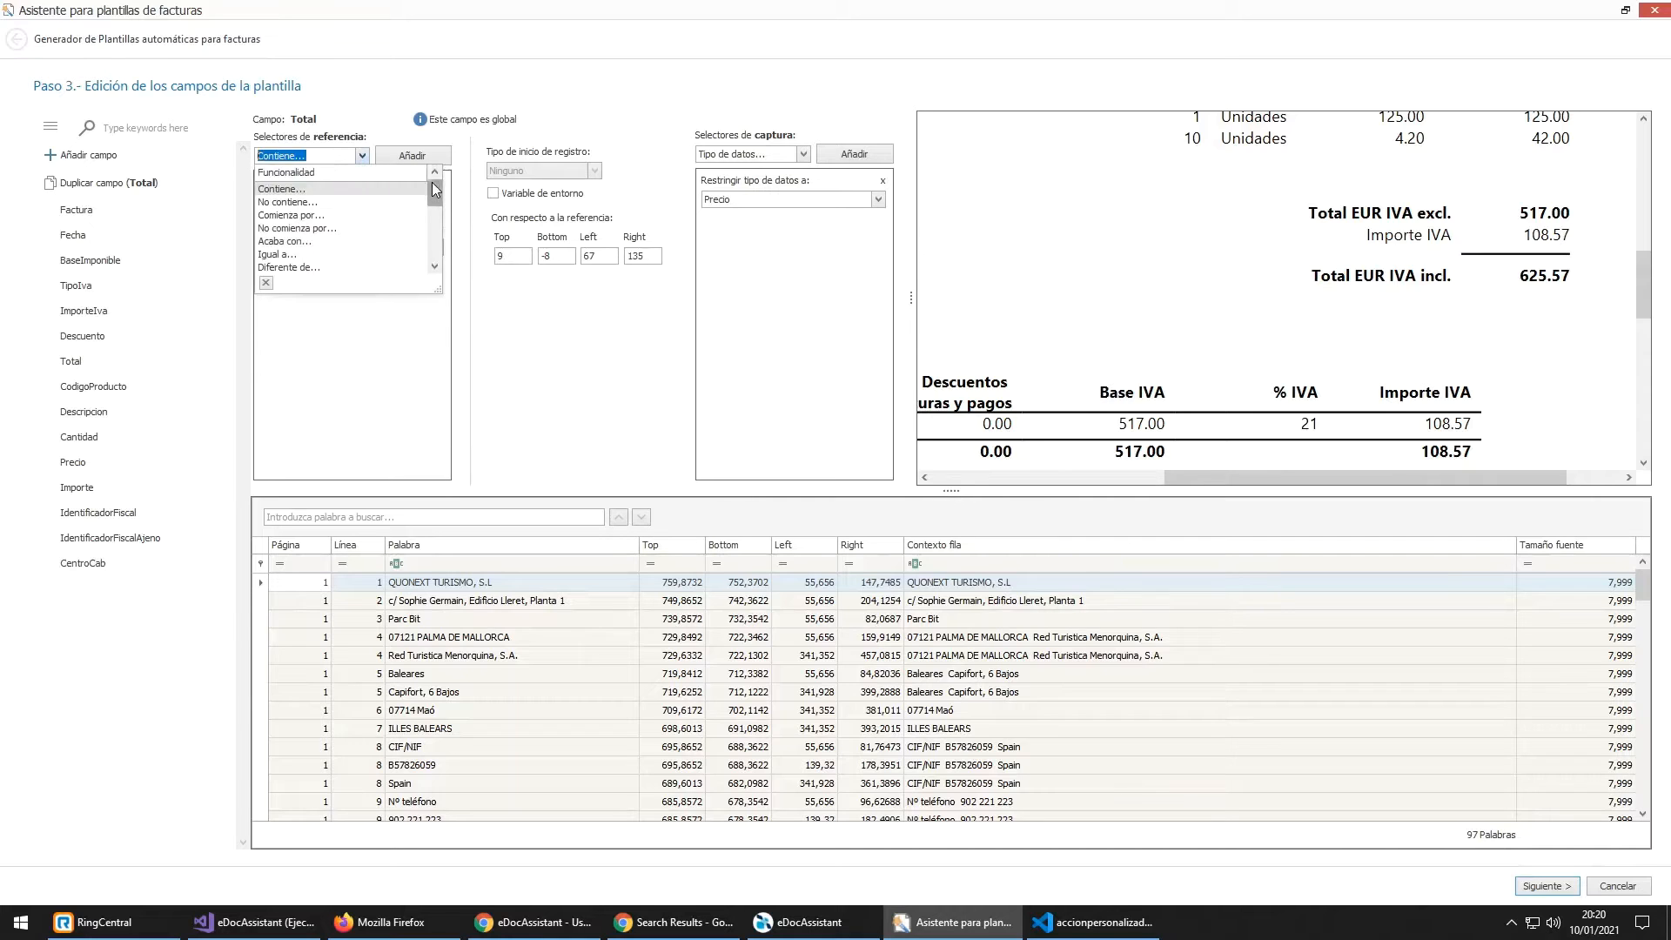
pyautogui.moveTo(438, 199); pyautogui.dragTo(437, 255)
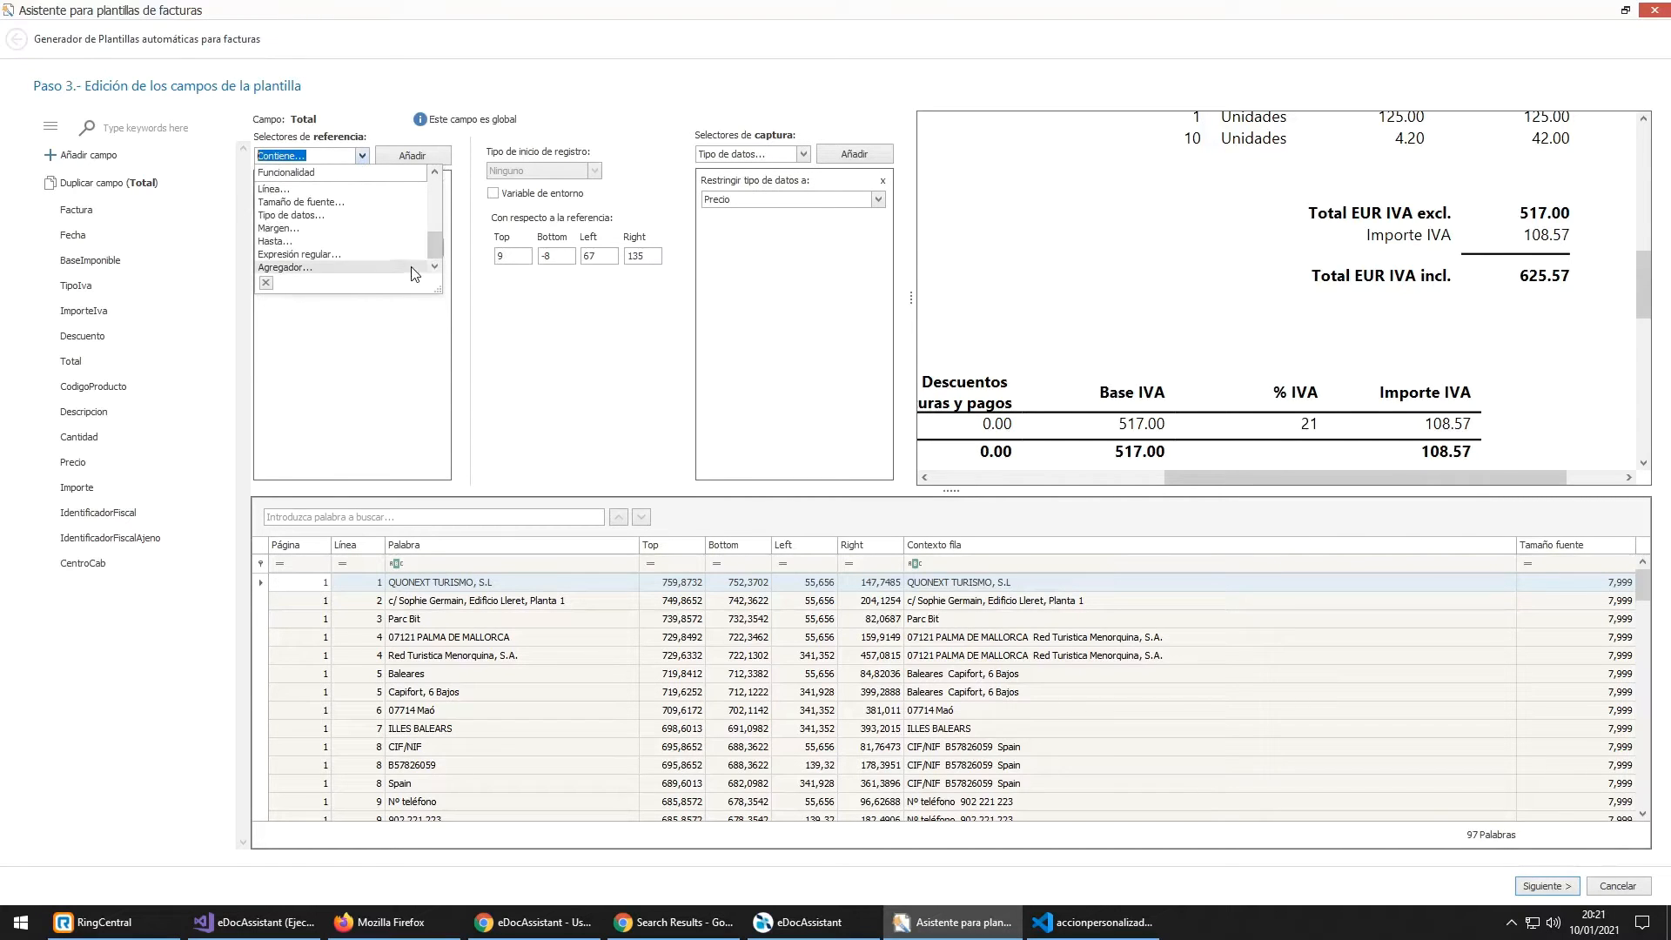
pyautogui.click(349, 353)
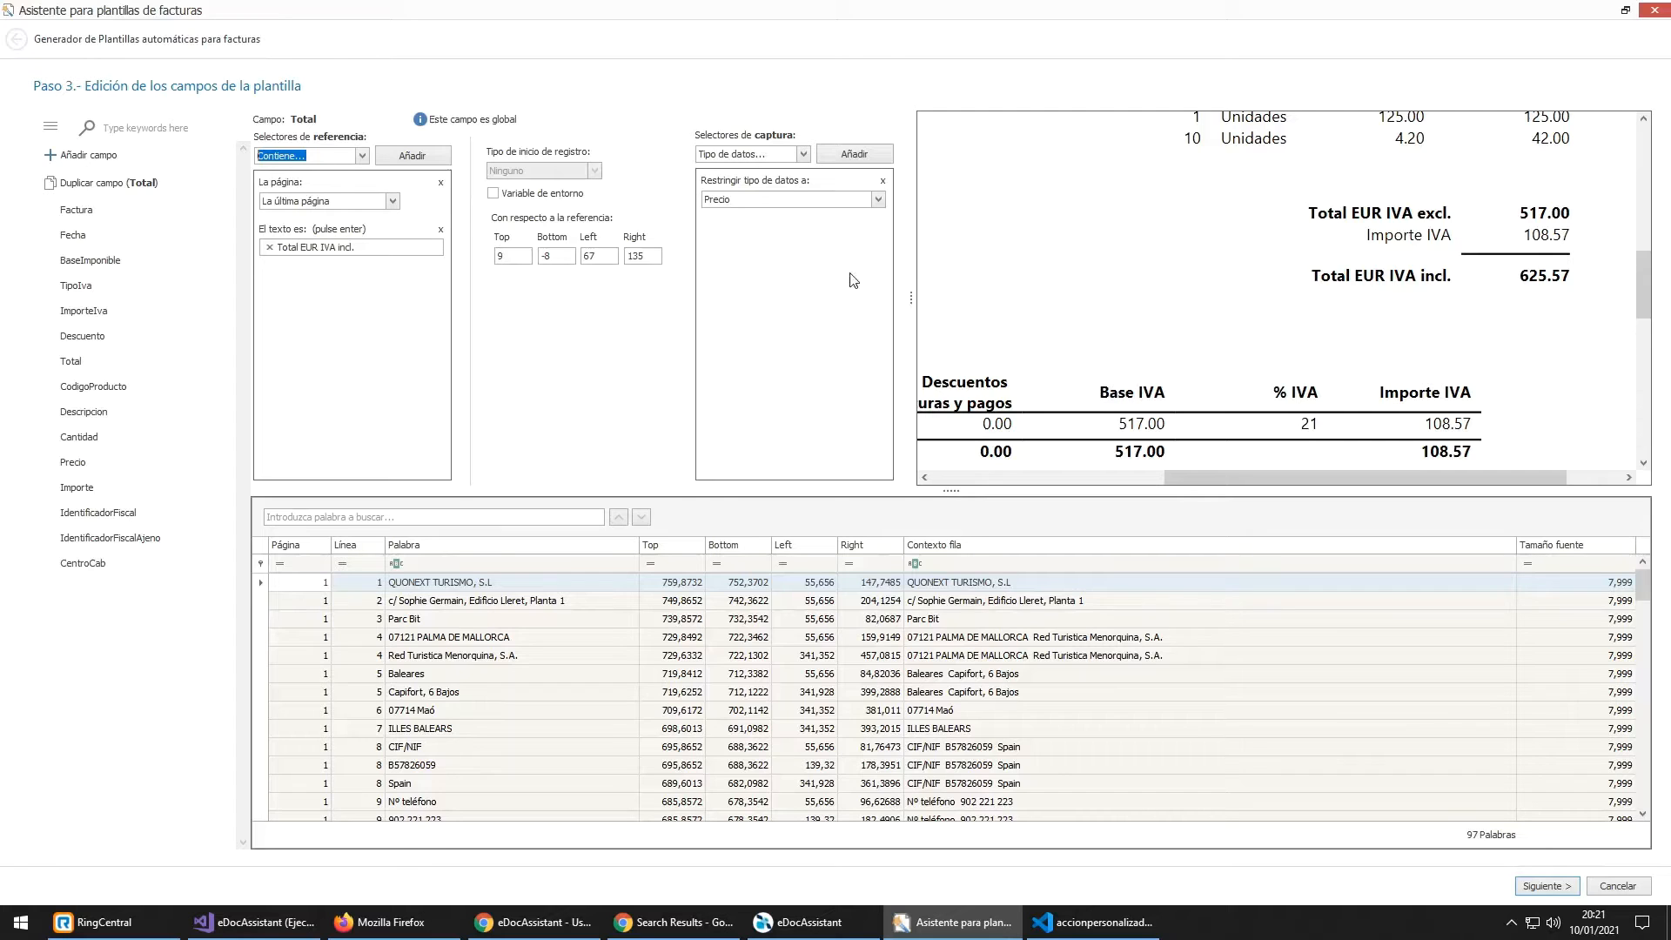
pyautogui.click(389, 248)
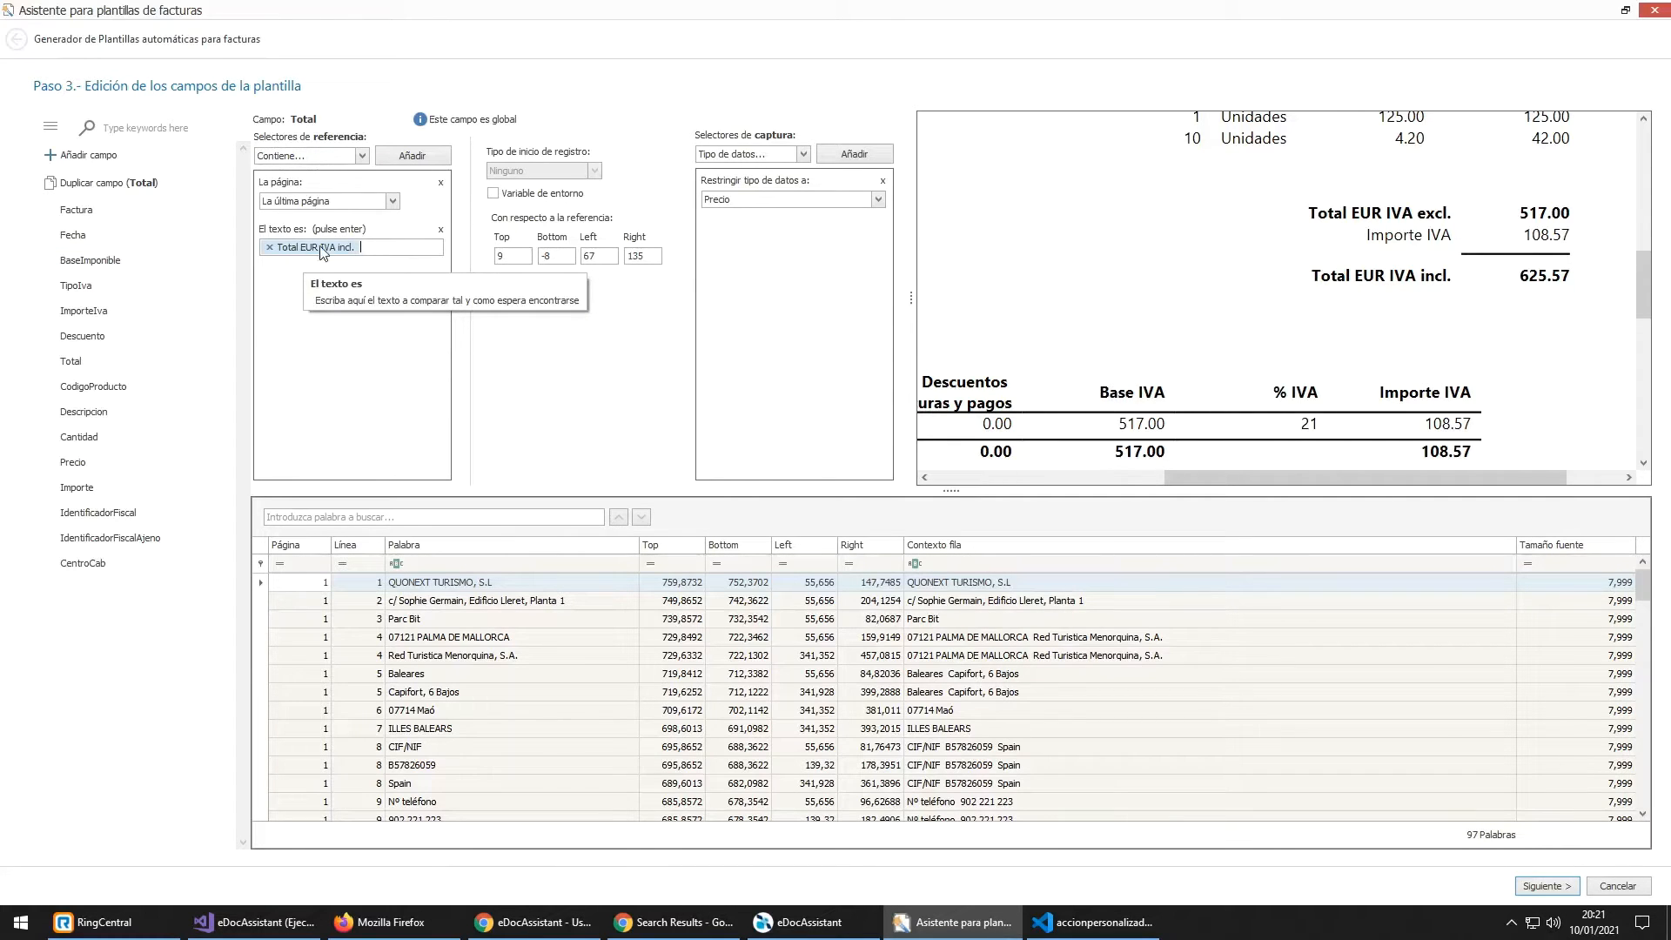
pyautogui.click(509, 257)
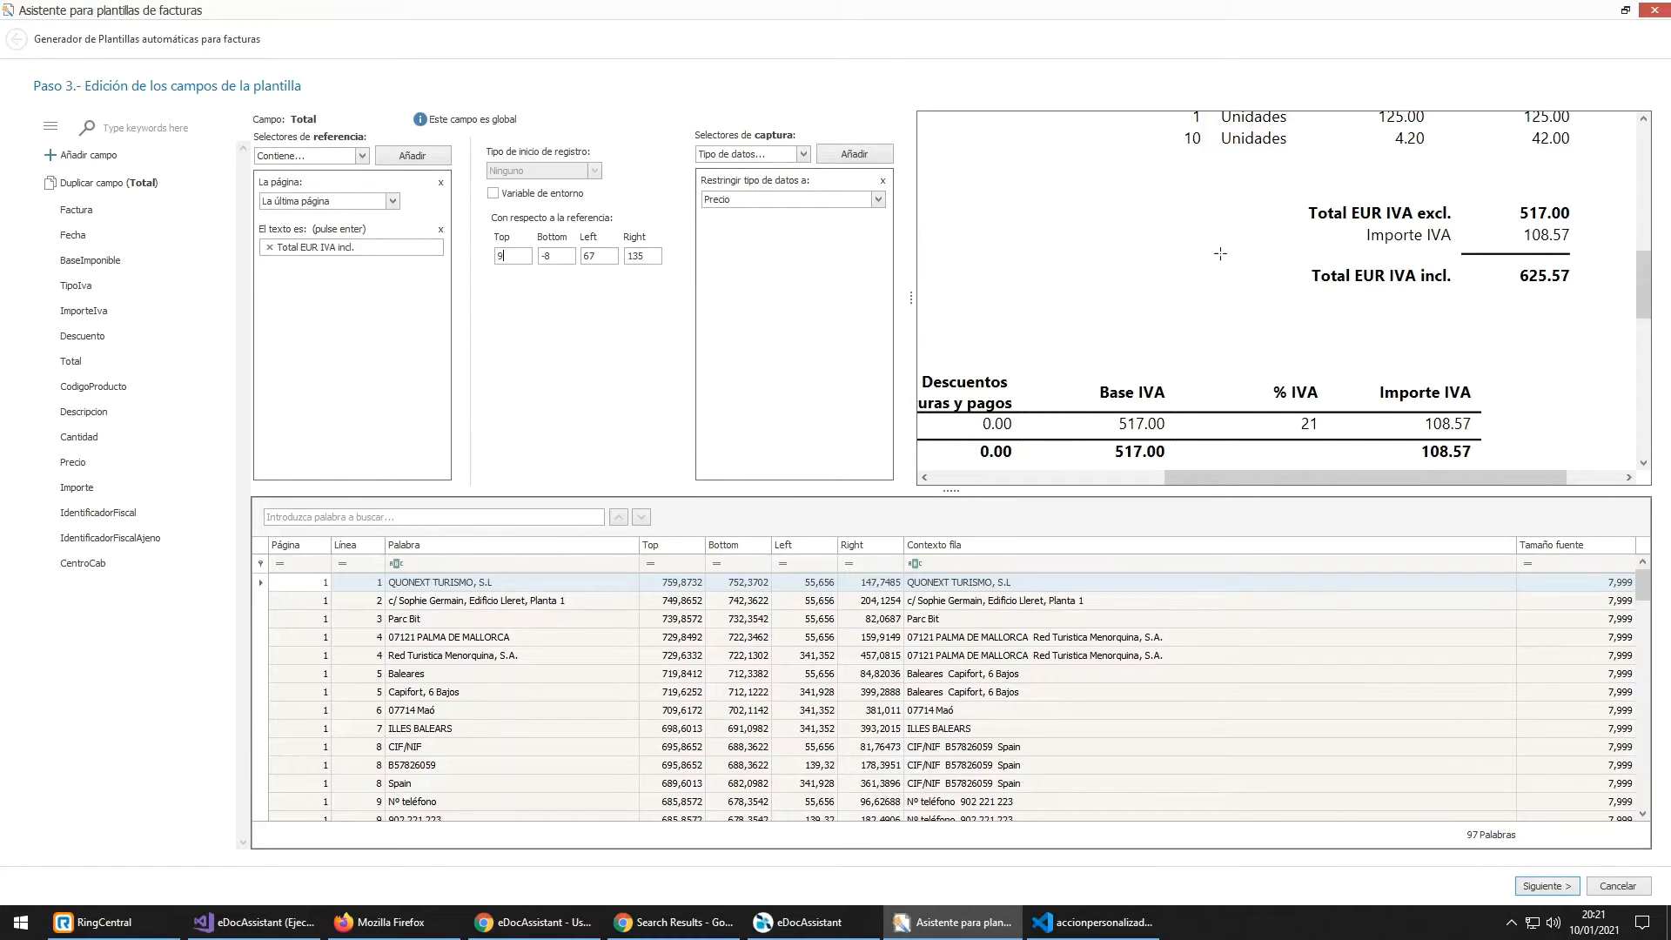
pyautogui.moveTo(1307, 278); pyautogui.dragTo(1451, 287)
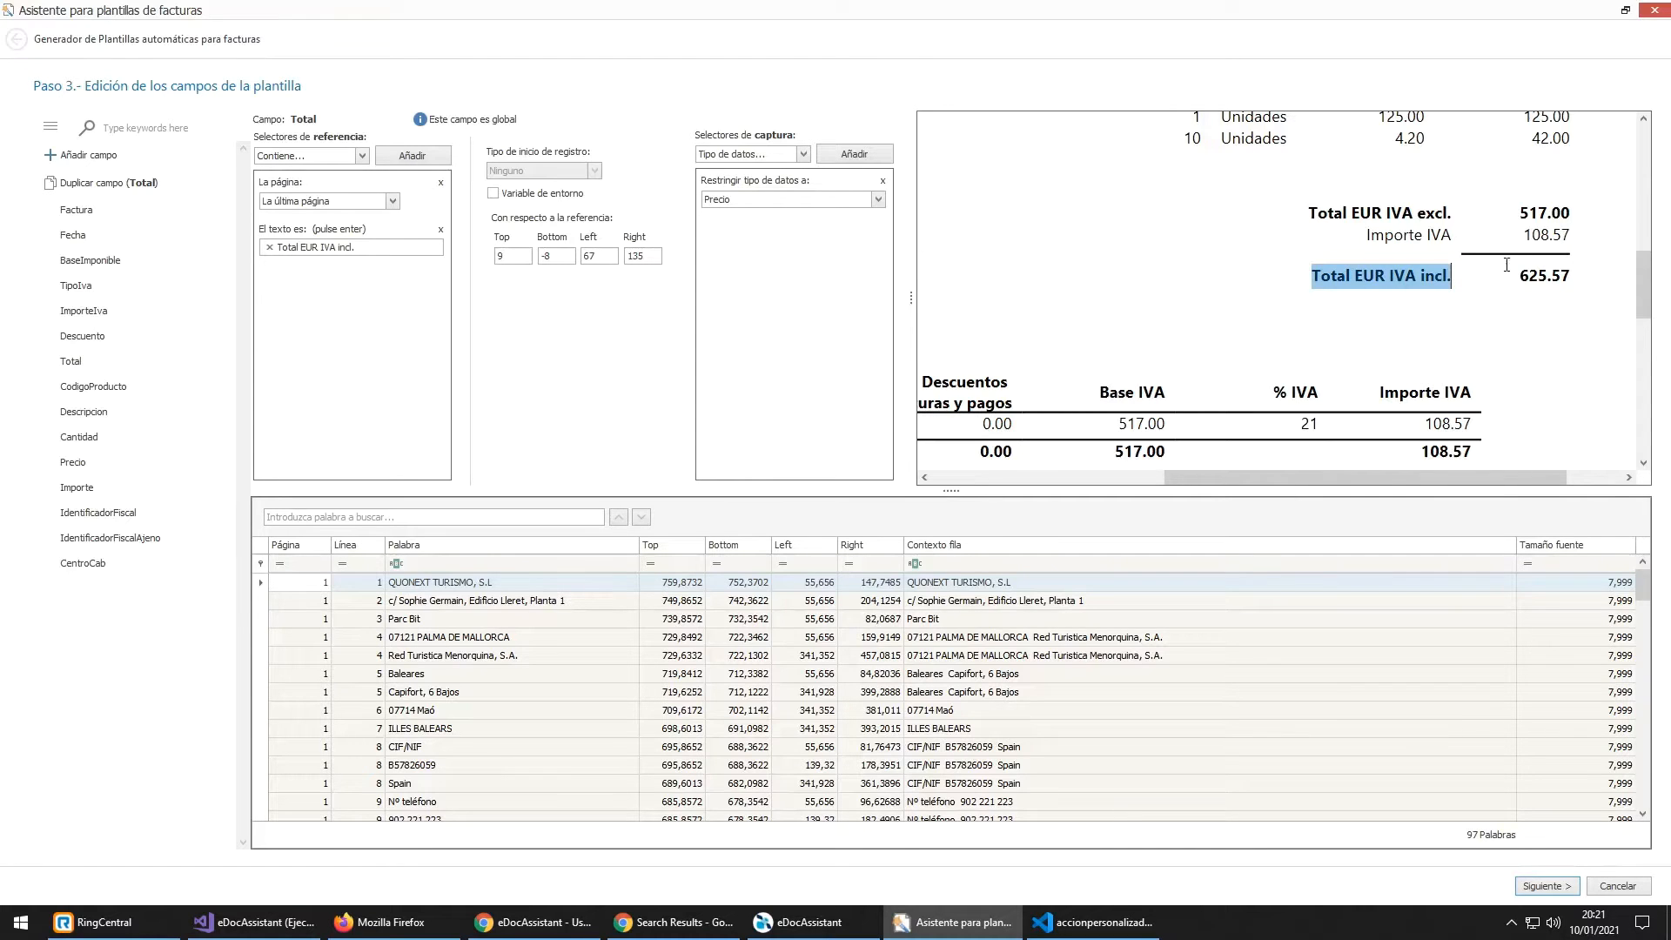
# Step: Copy the 625.57 value beside the total label in the preview
pyautogui.click(1465, 263)
pyautogui.moveTo(1485, 259); pyautogui.dragTo(1575, 291)
pyautogui.rightClick(1575, 290)
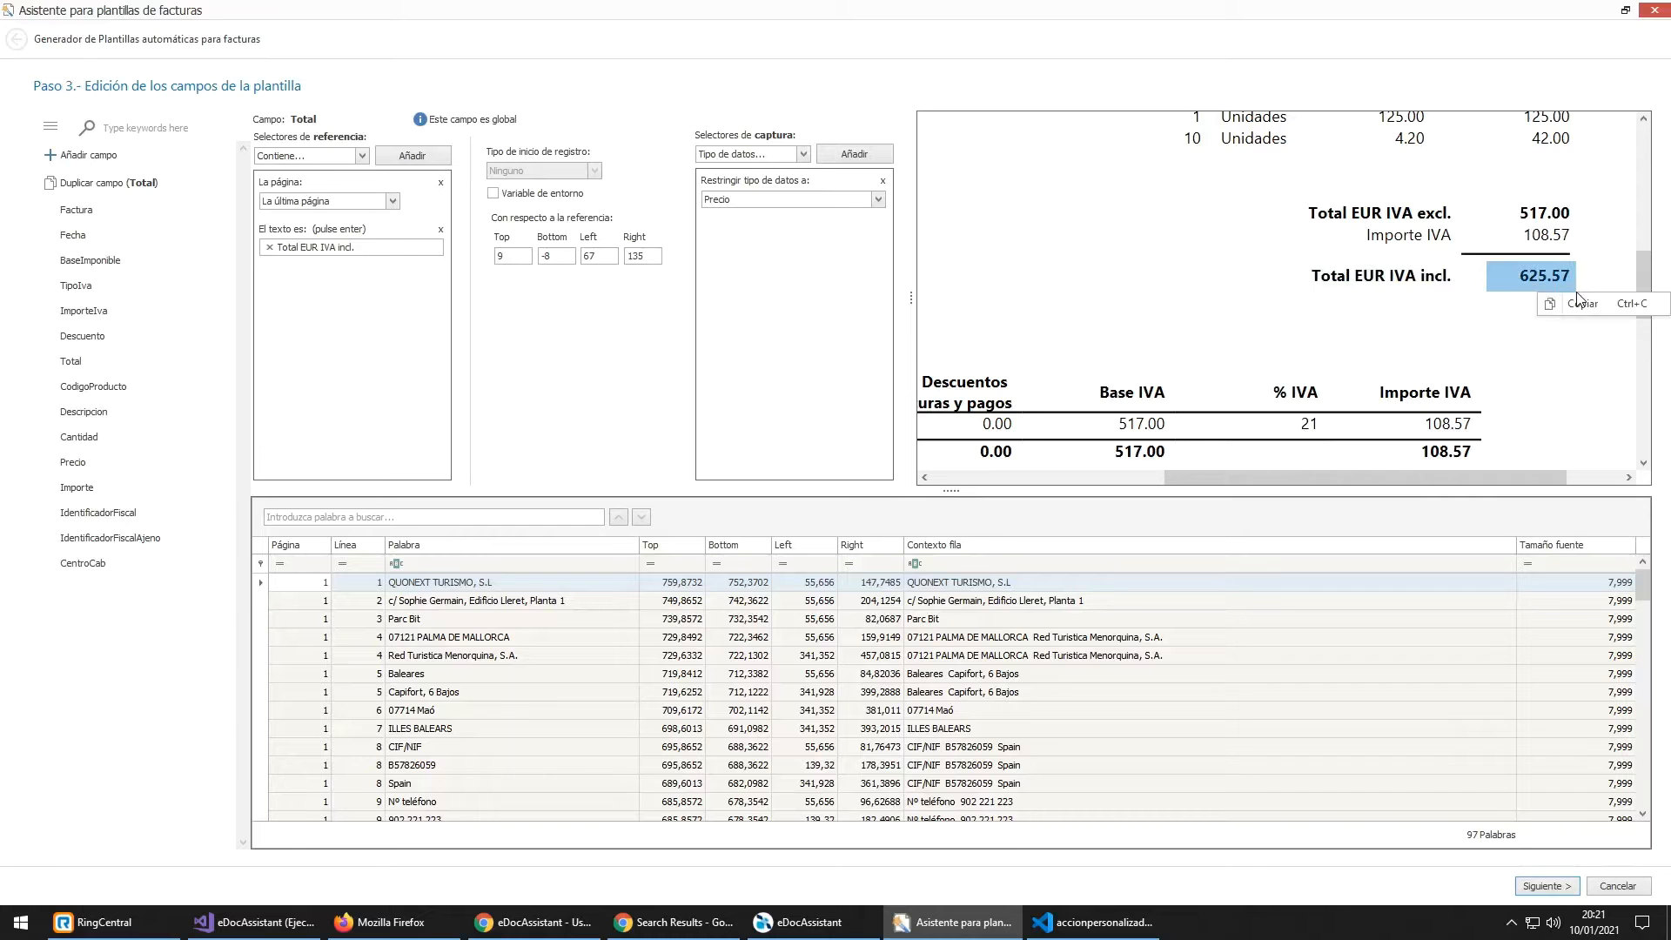
pyautogui.click(1448, 323)
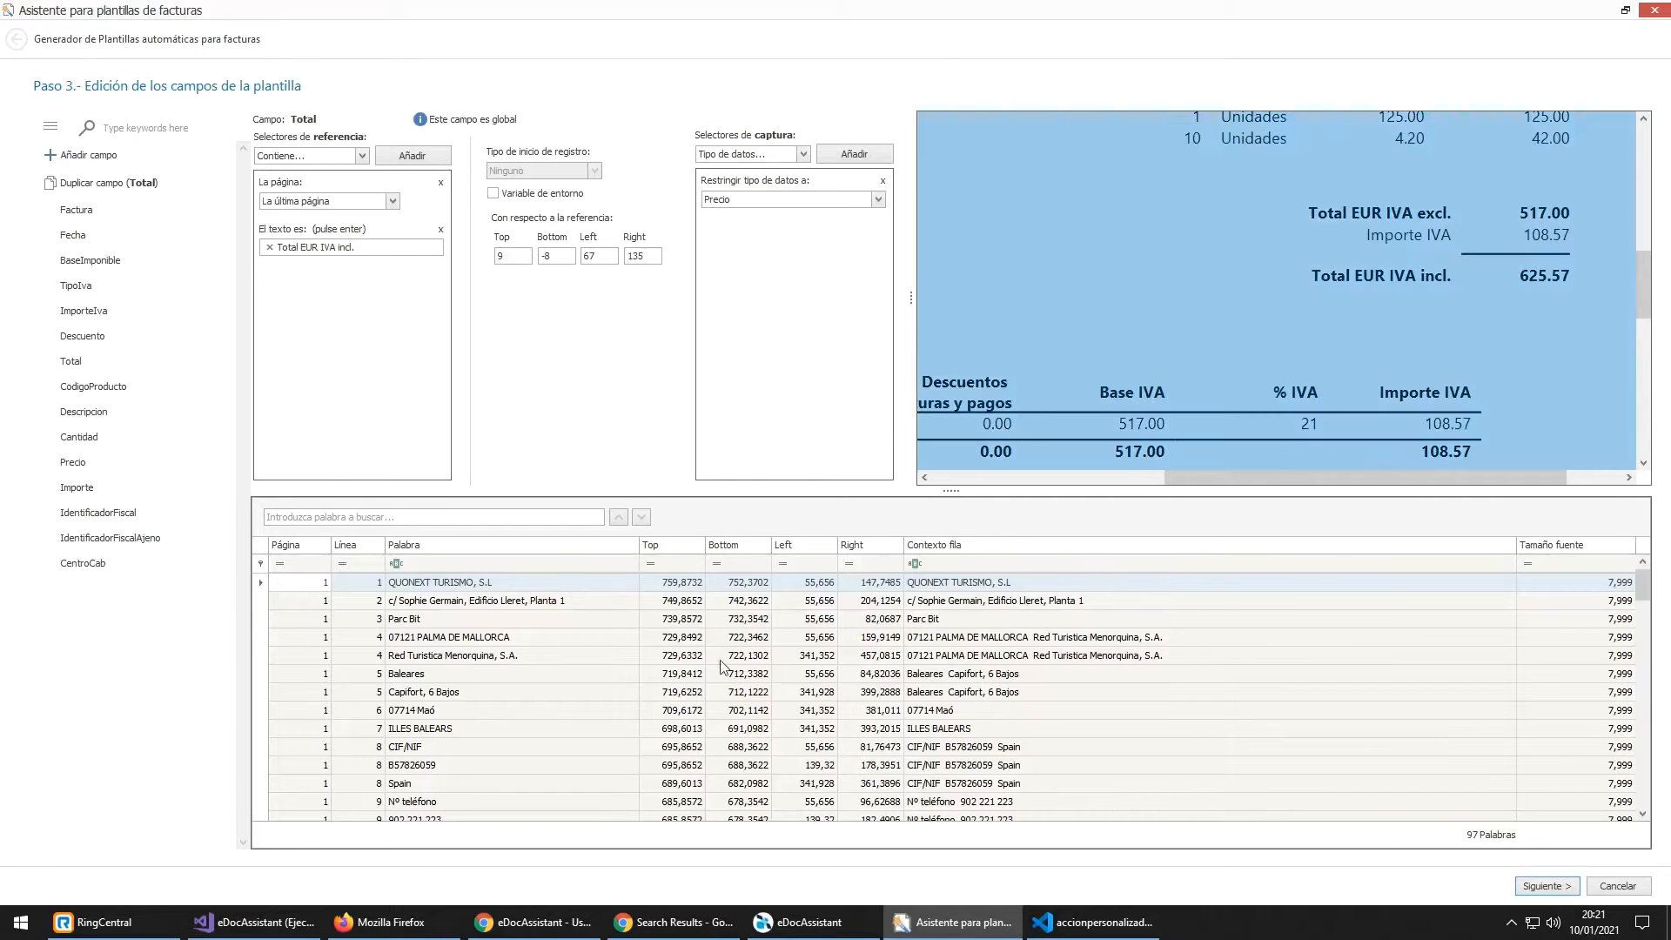
pyautogui.click(1323, 278)
pyautogui.scroll(-14, 427, 696)
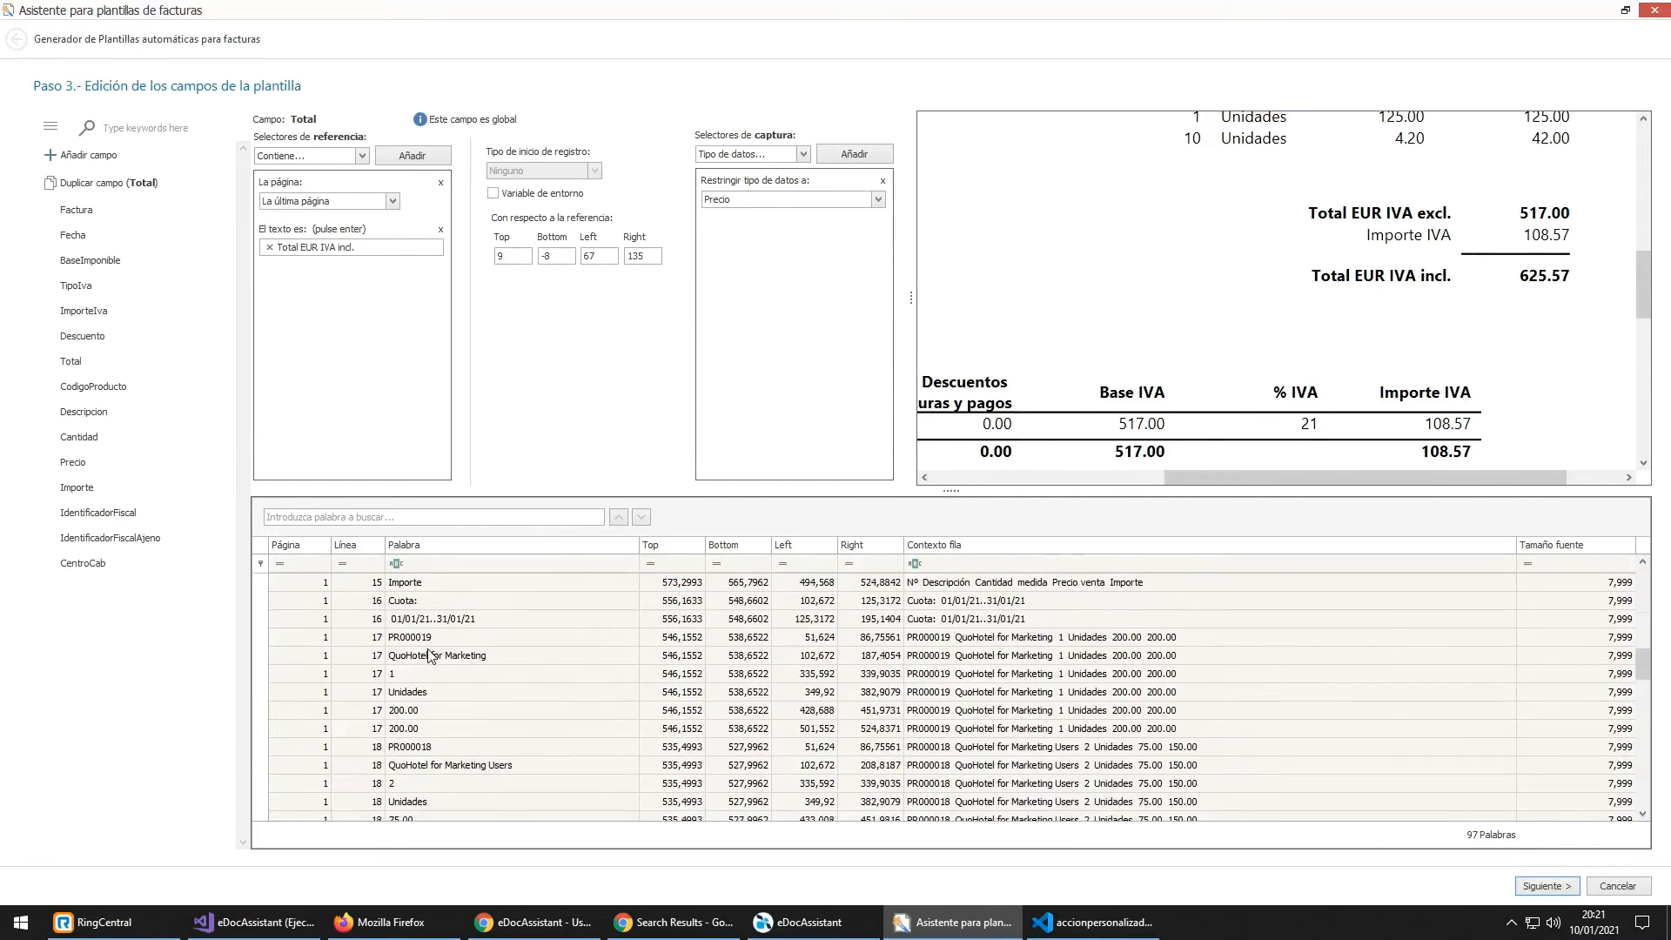
pyautogui.scroll(-6, 433, 671)
# Step: Search the word list for 'total eur' and check the Top and Bottom of 'Total EUR IVA incl.'
pyautogui.click(489, 520)
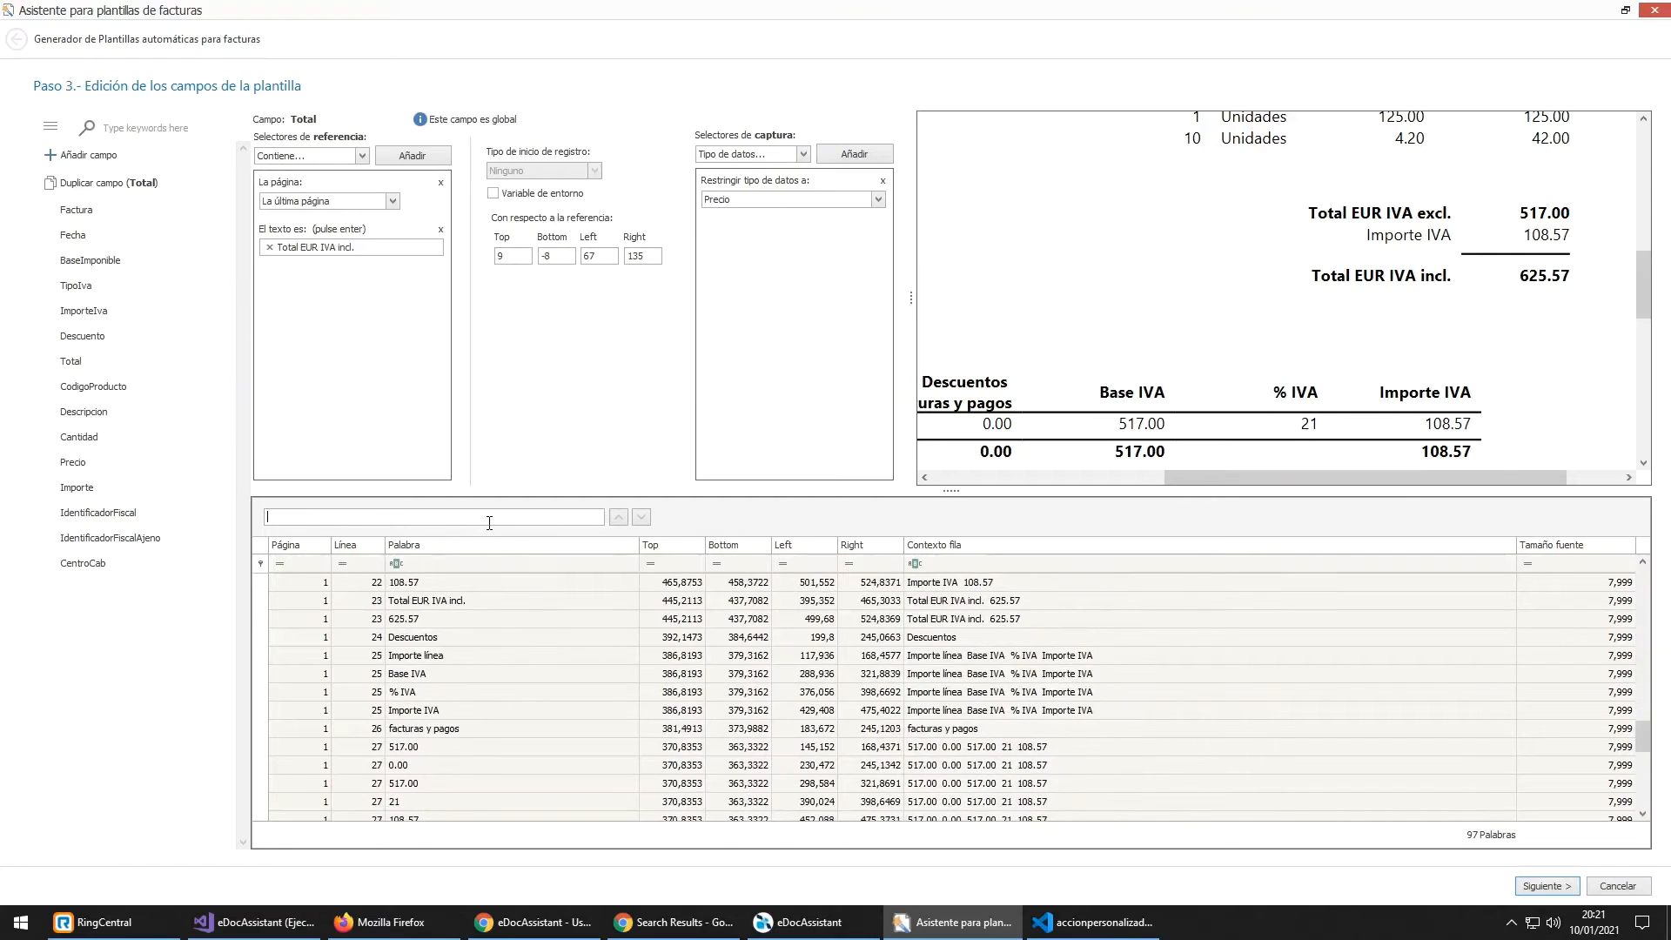
pyautogui.write('total eur')
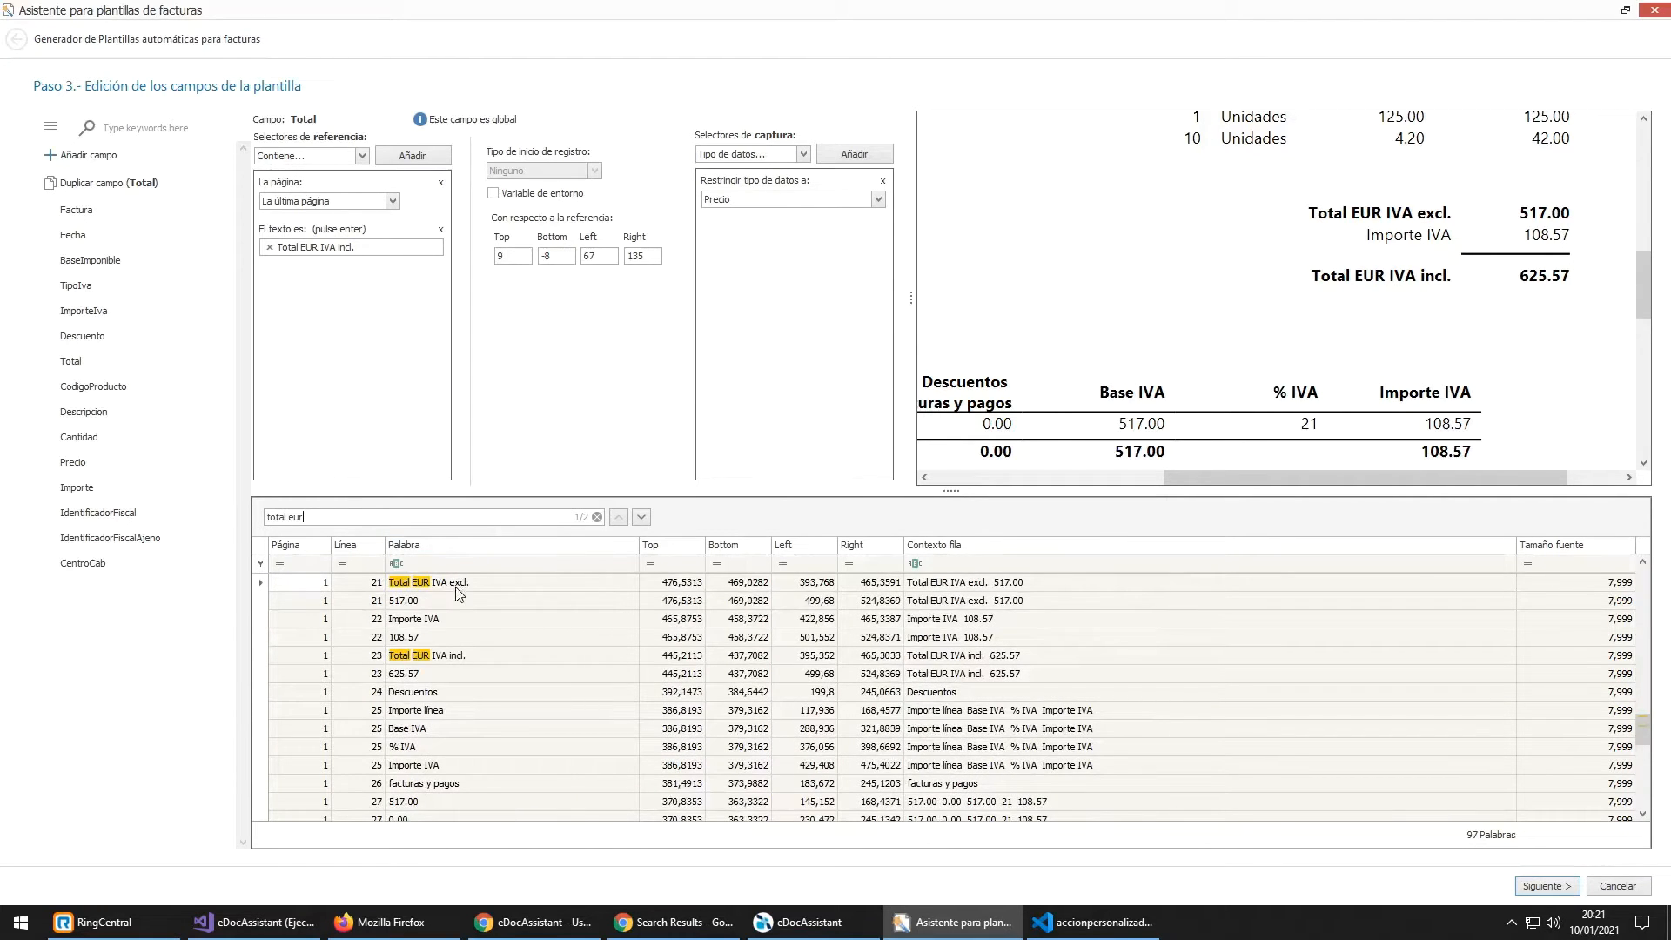
pyautogui.scroll(1, 460, 592)
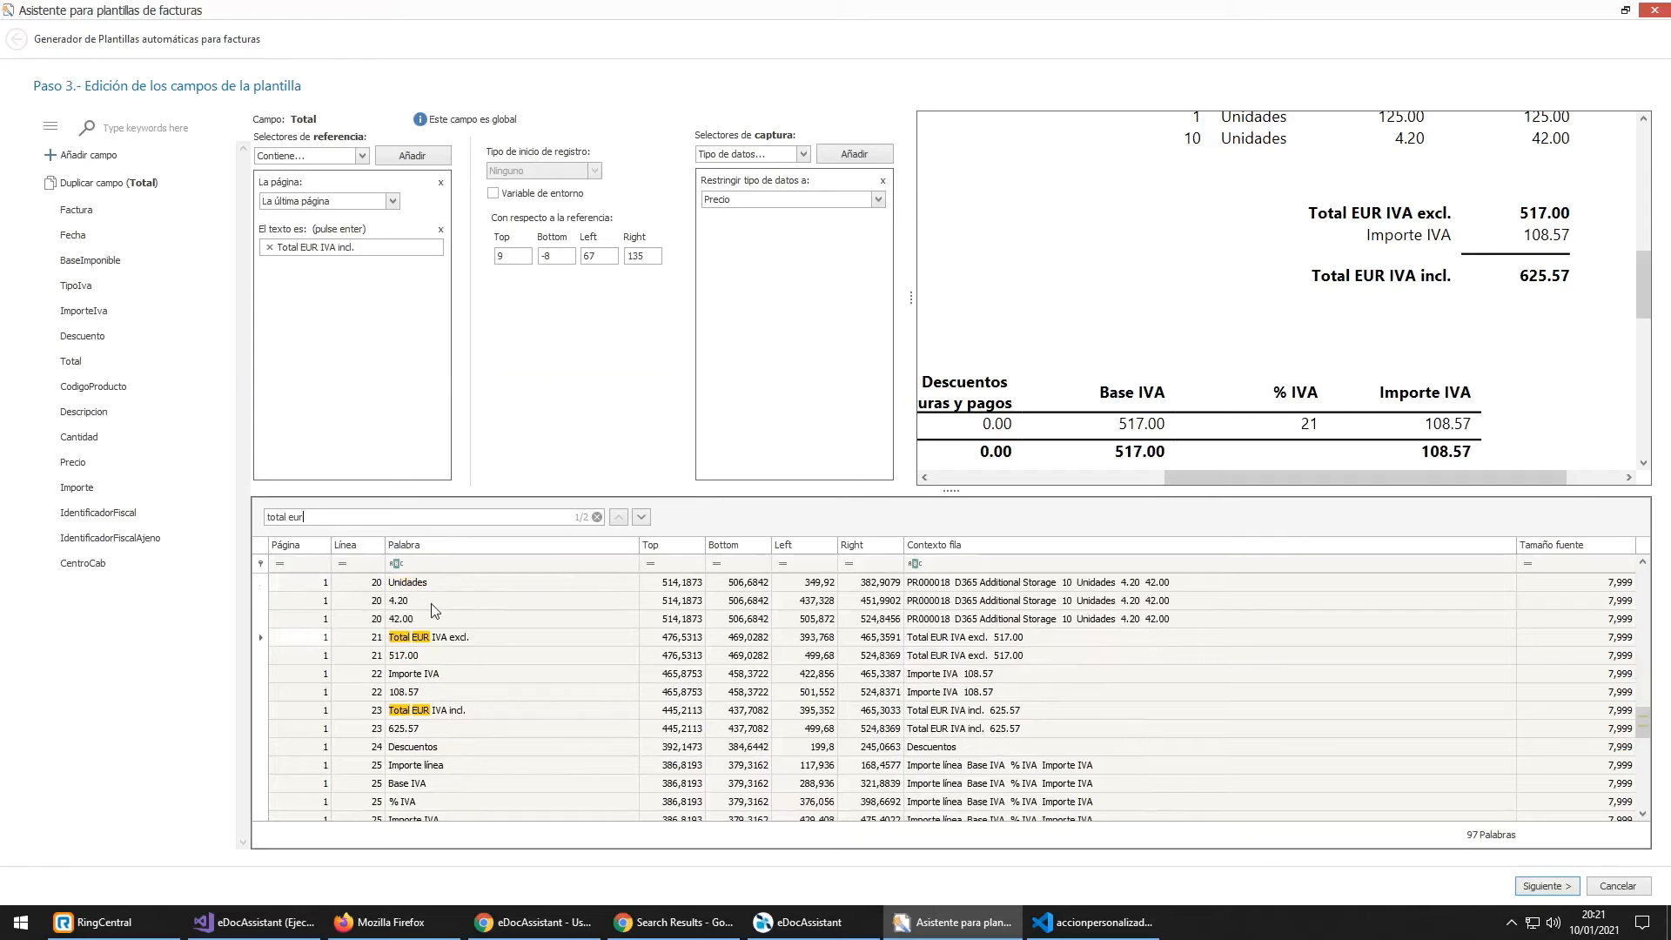
pyautogui.click(382, 644)
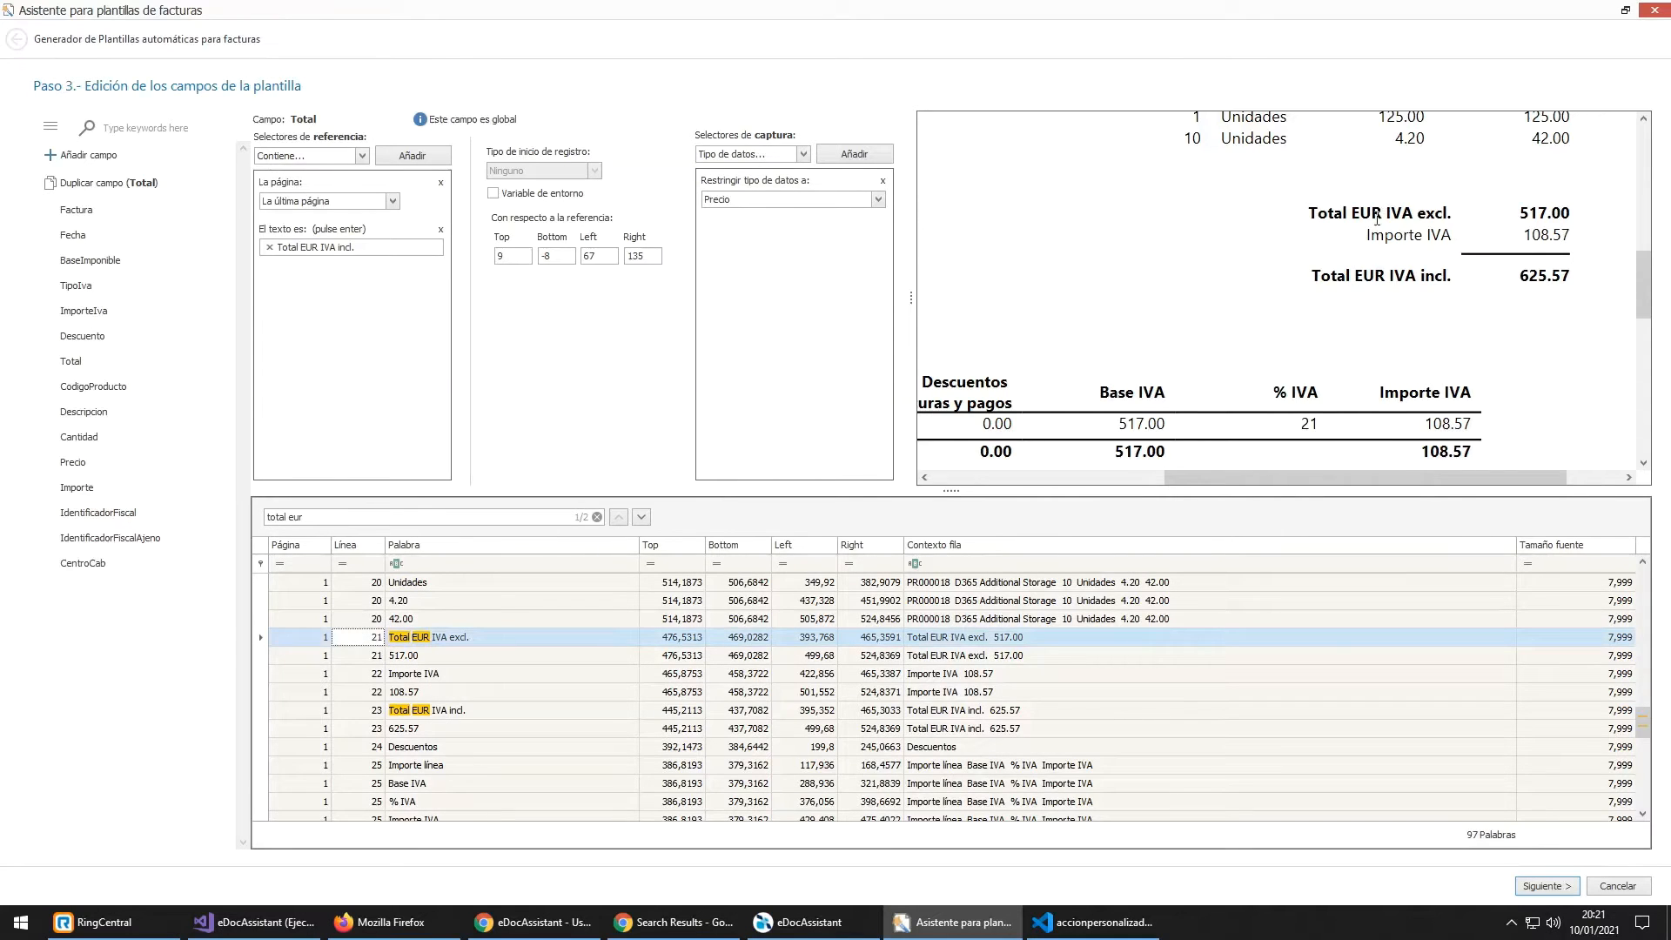
pyautogui.click(417, 711)
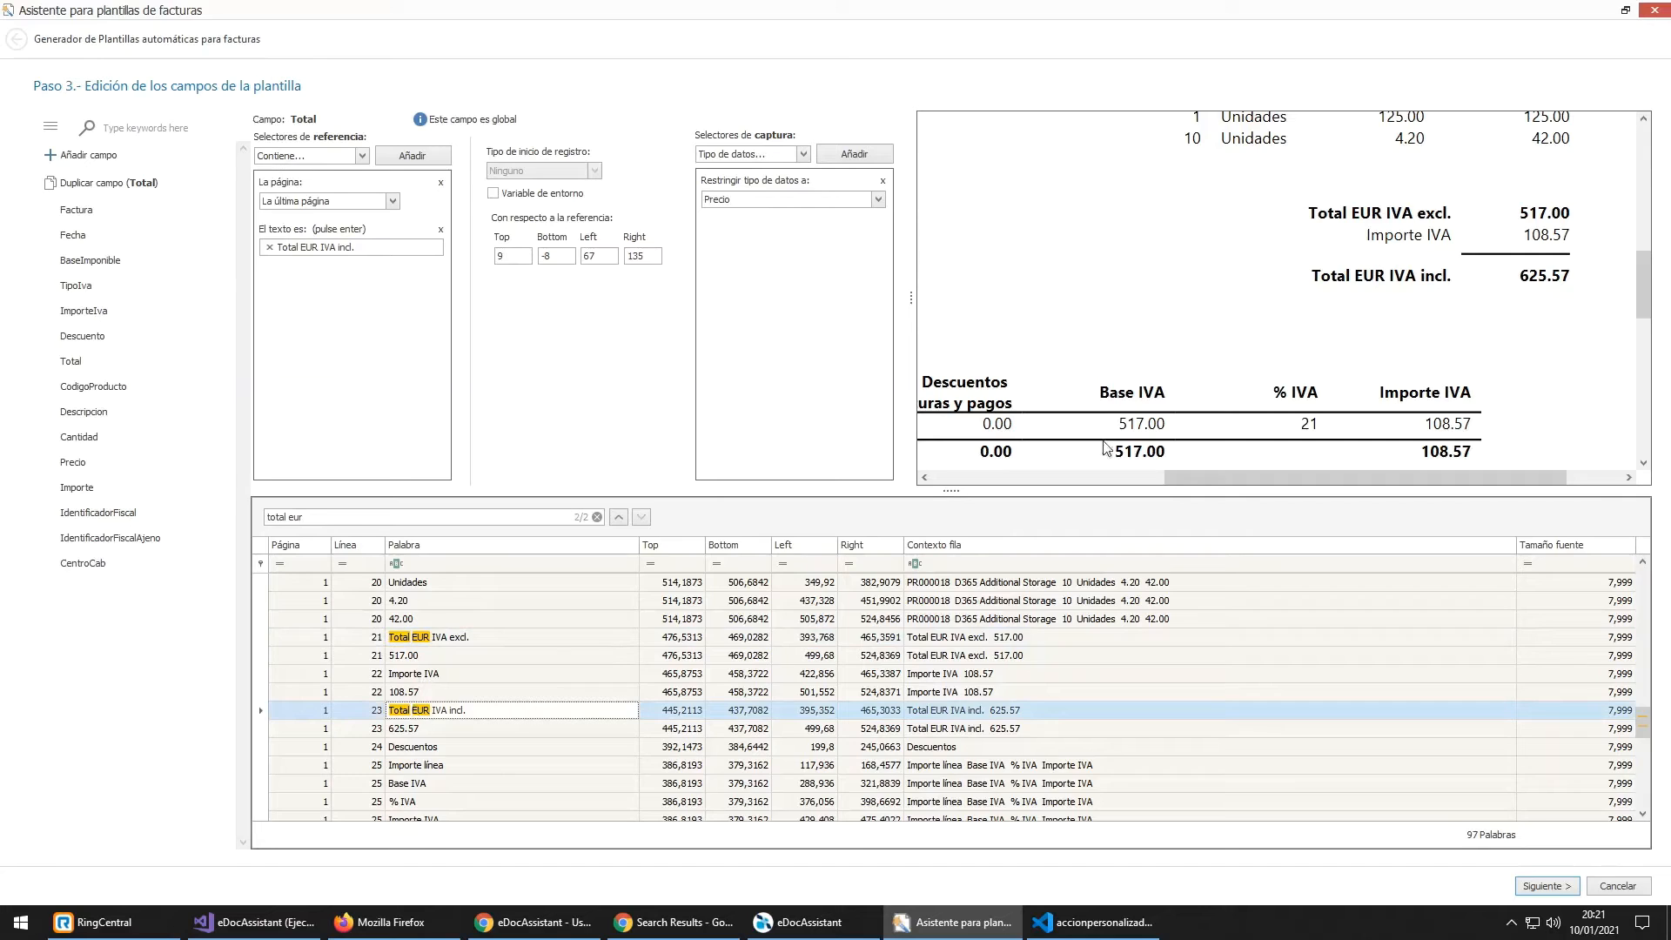
pyautogui.click(670, 712)
pyautogui.click(725, 712)
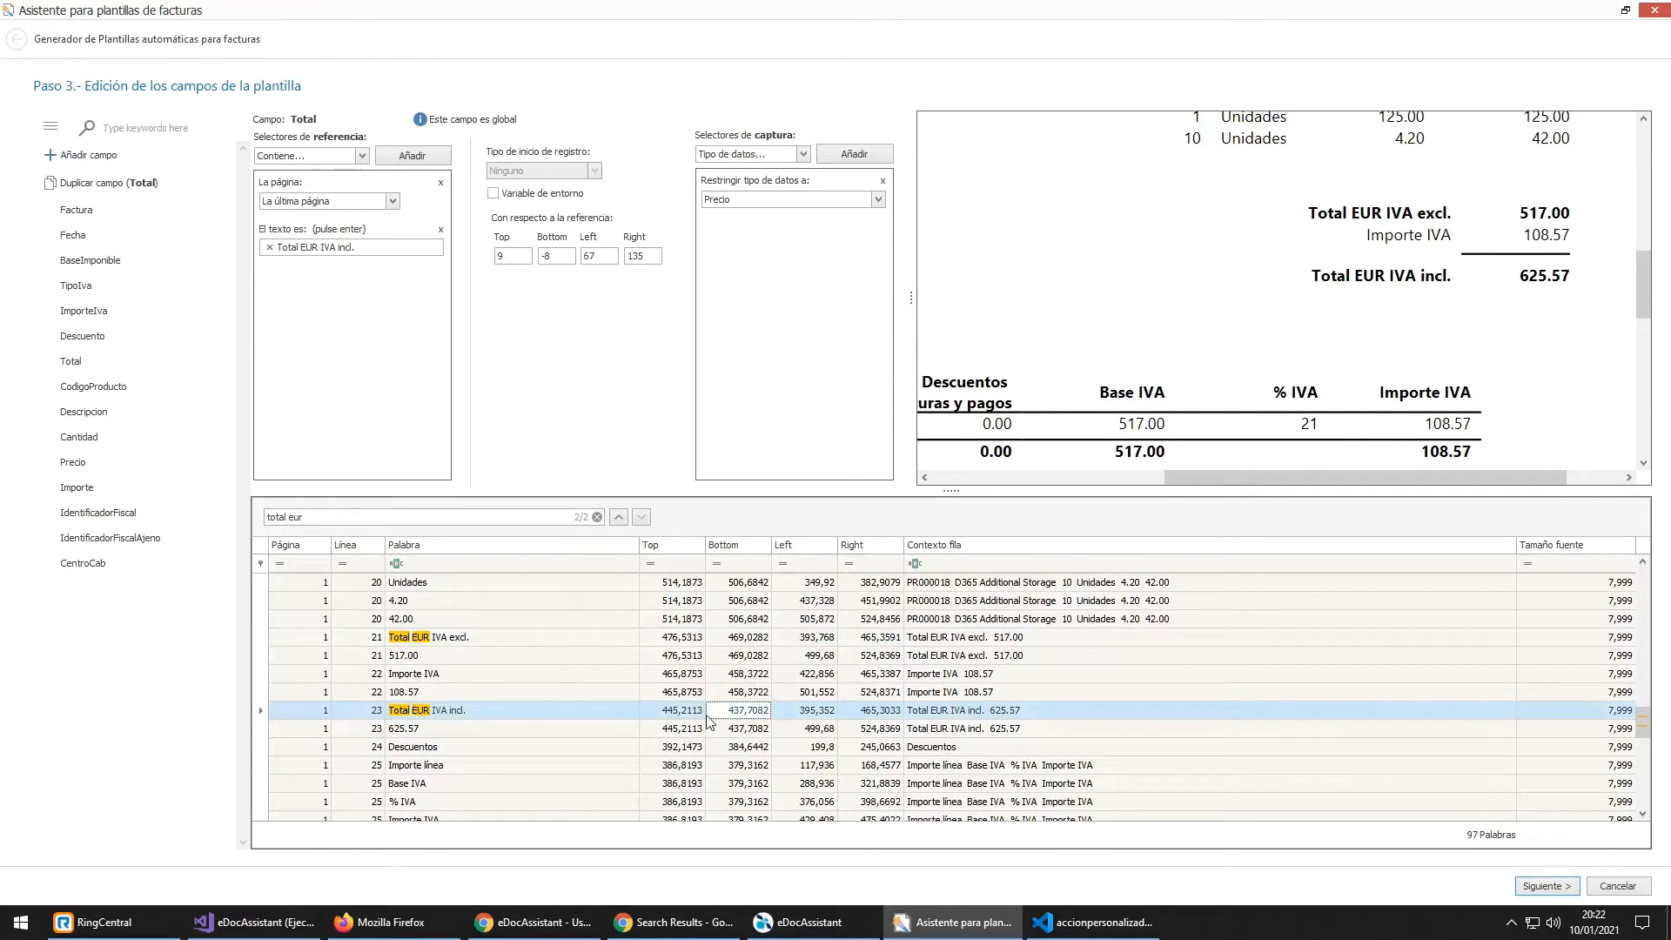
# Step: Mark 'Total EUR IVA incl.' and the adjacent 625.57 amount as the Total capture area
pyautogui.moveTo(1311, 276); pyautogui.dragTo(1451, 277)
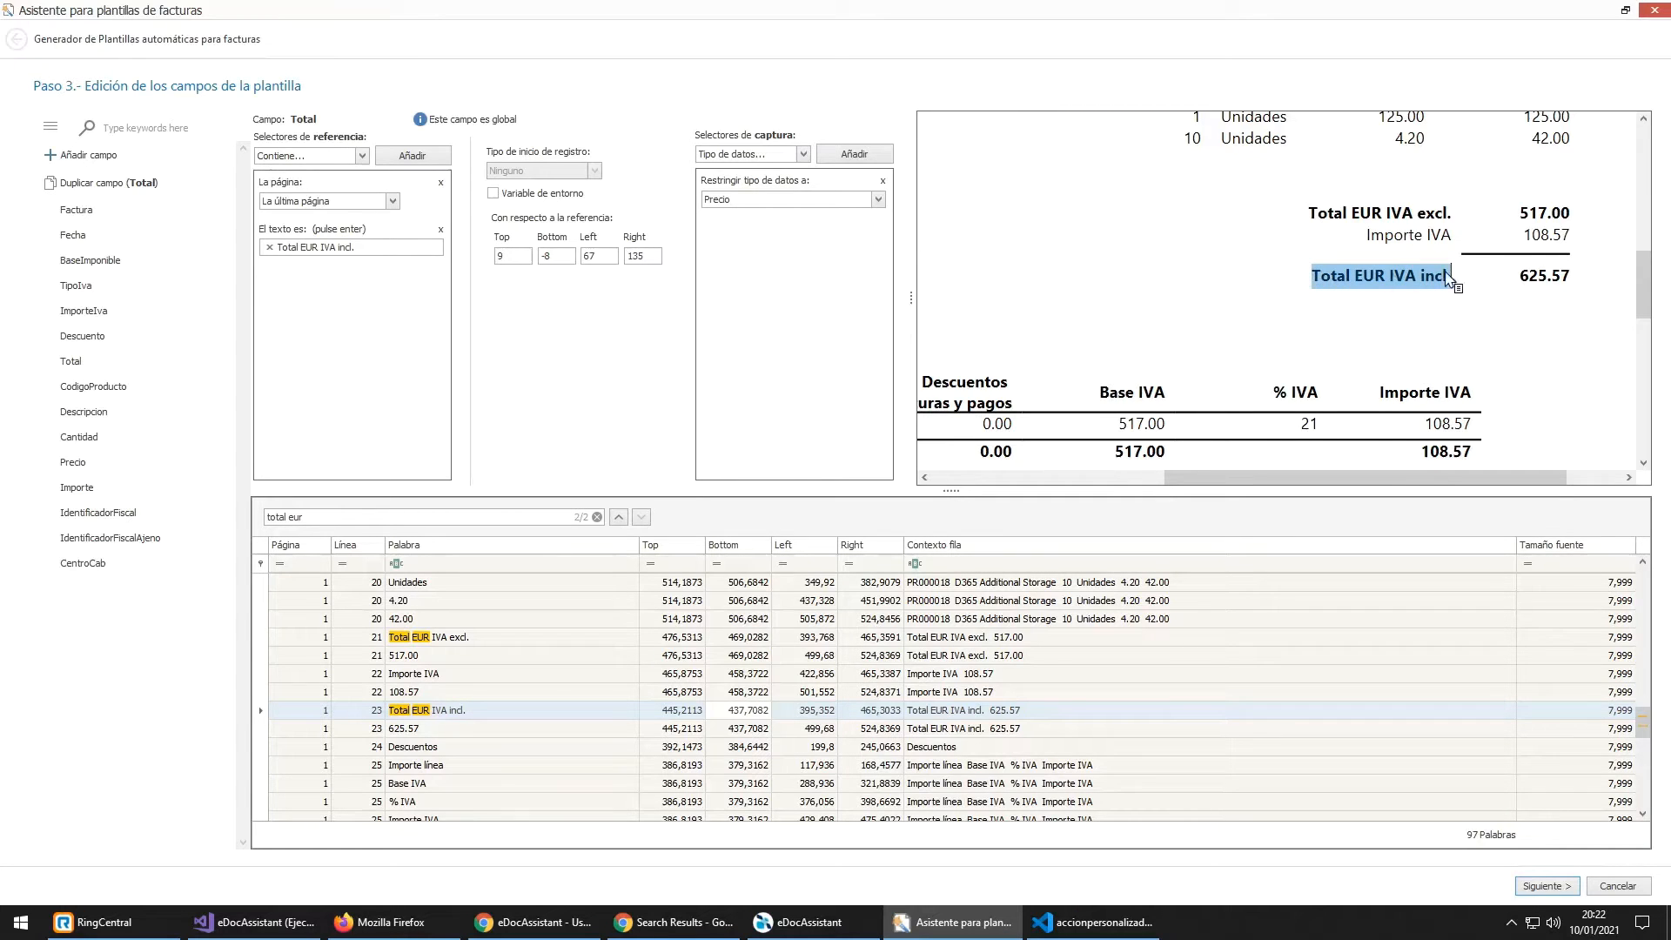
pyautogui.moveTo(1527, 275); pyautogui.dragTo(1584, 289)
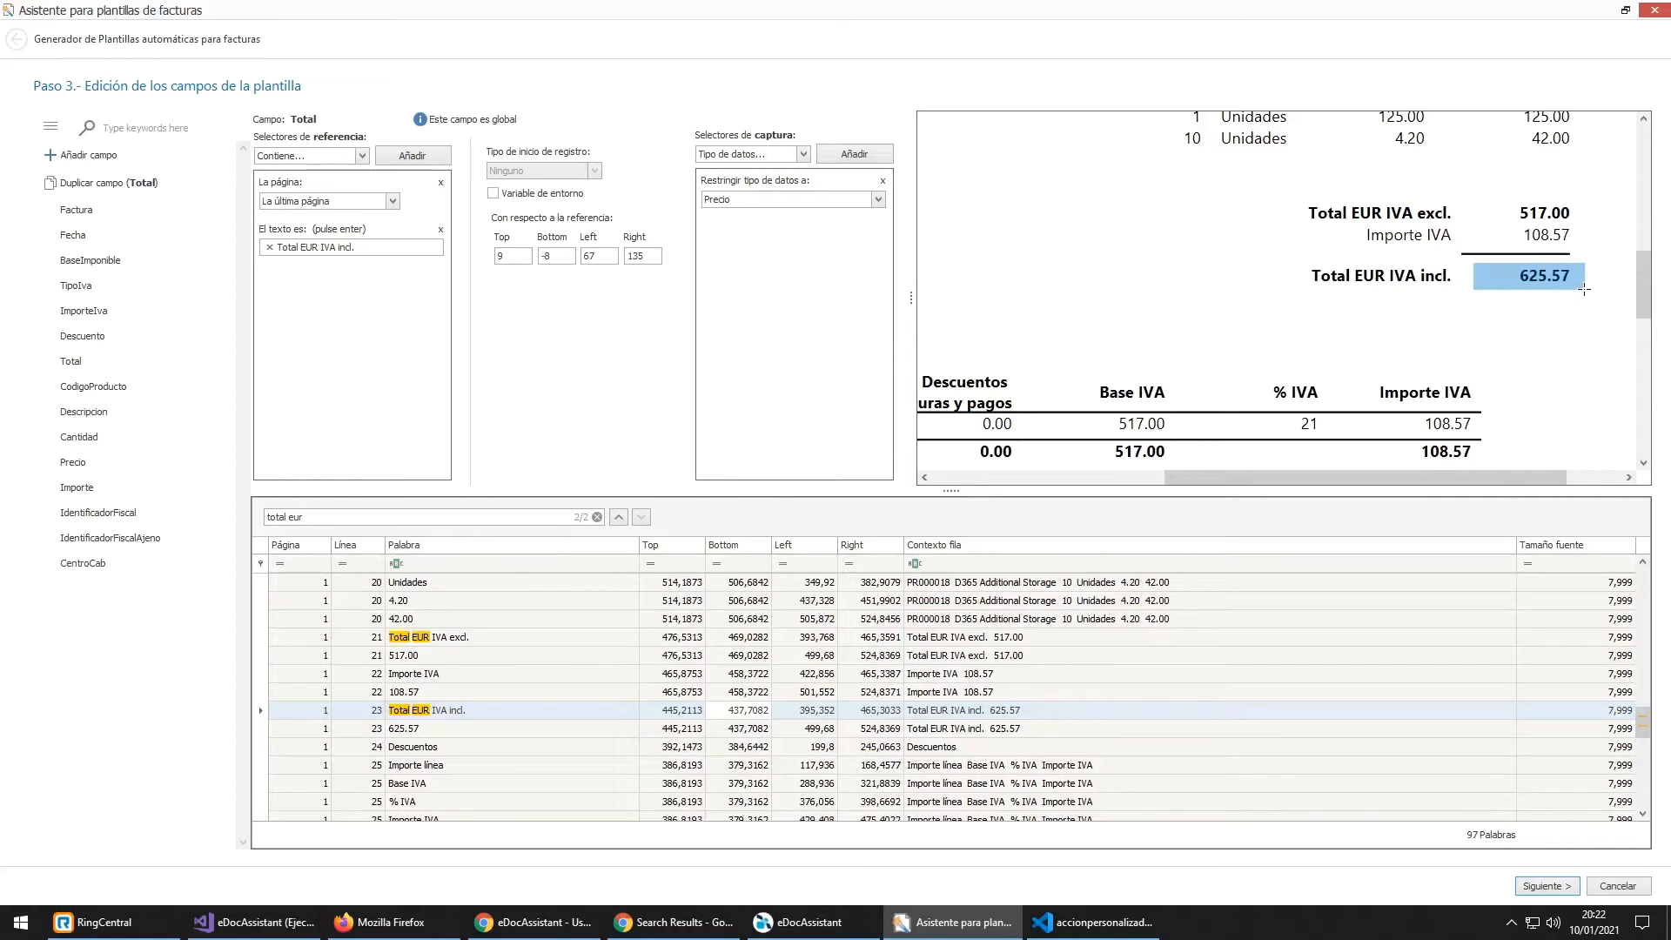
pyautogui.moveTo(1584, 290); pyautogui.dragTo(1584, 290)
# Step: Leave the Total data type as Precio and highlight the 625.57 total in the preview
pyautogui.click(754, 207)
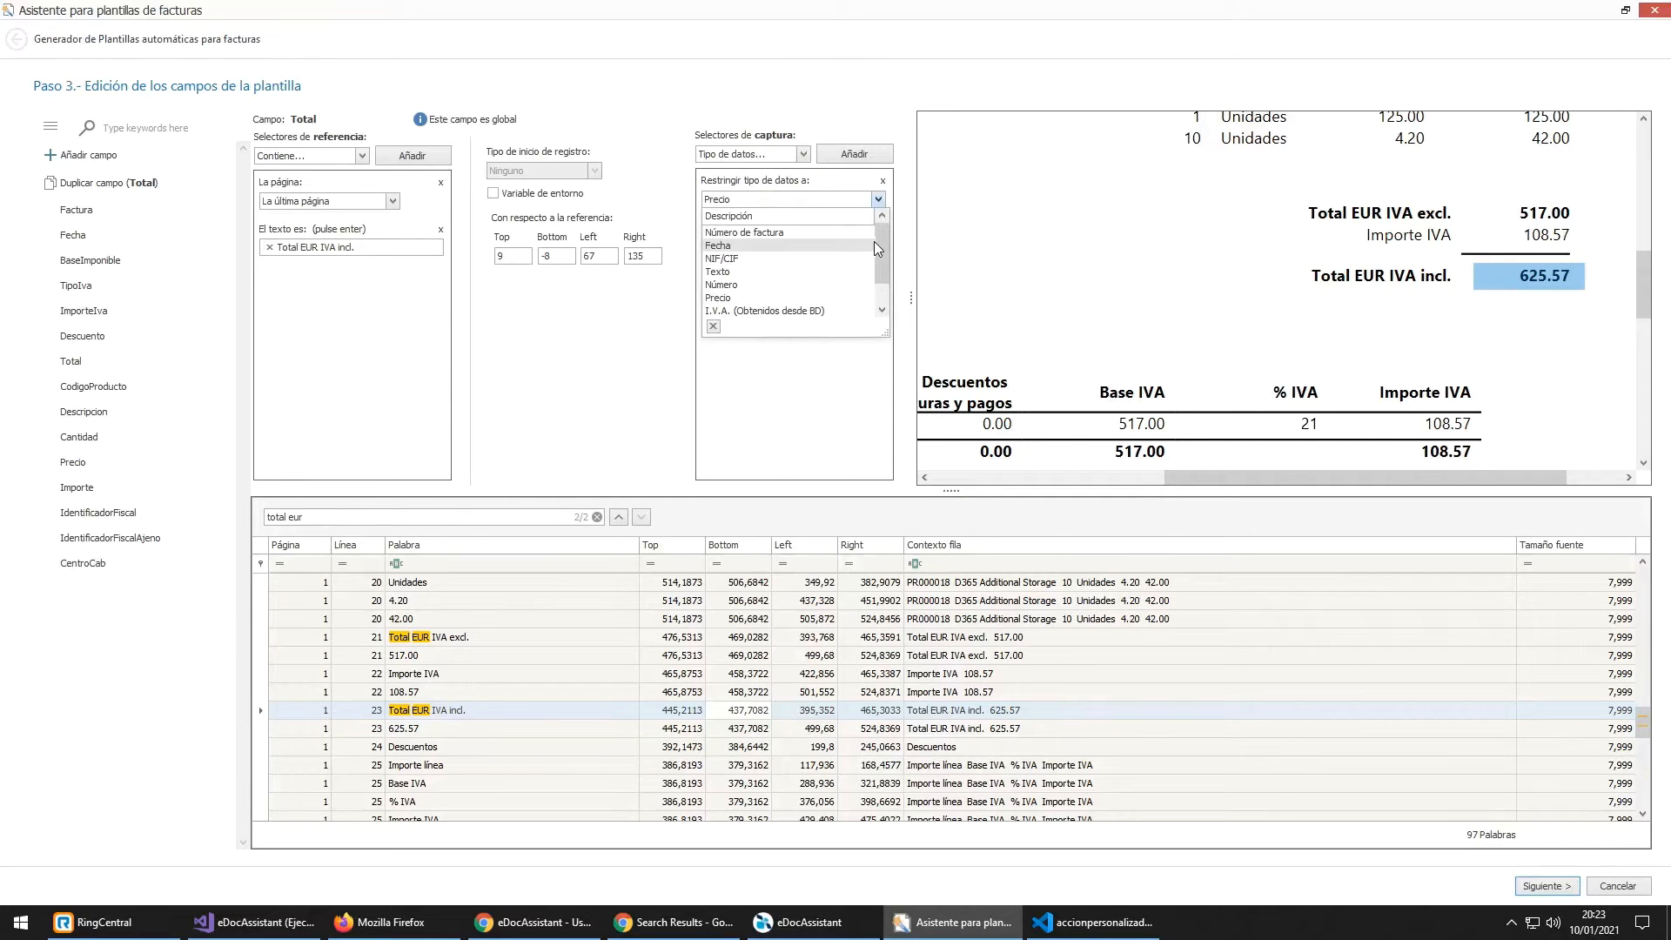
pyautogui.moveTo(880, 244); pyautogui.dragTo(882, 267)
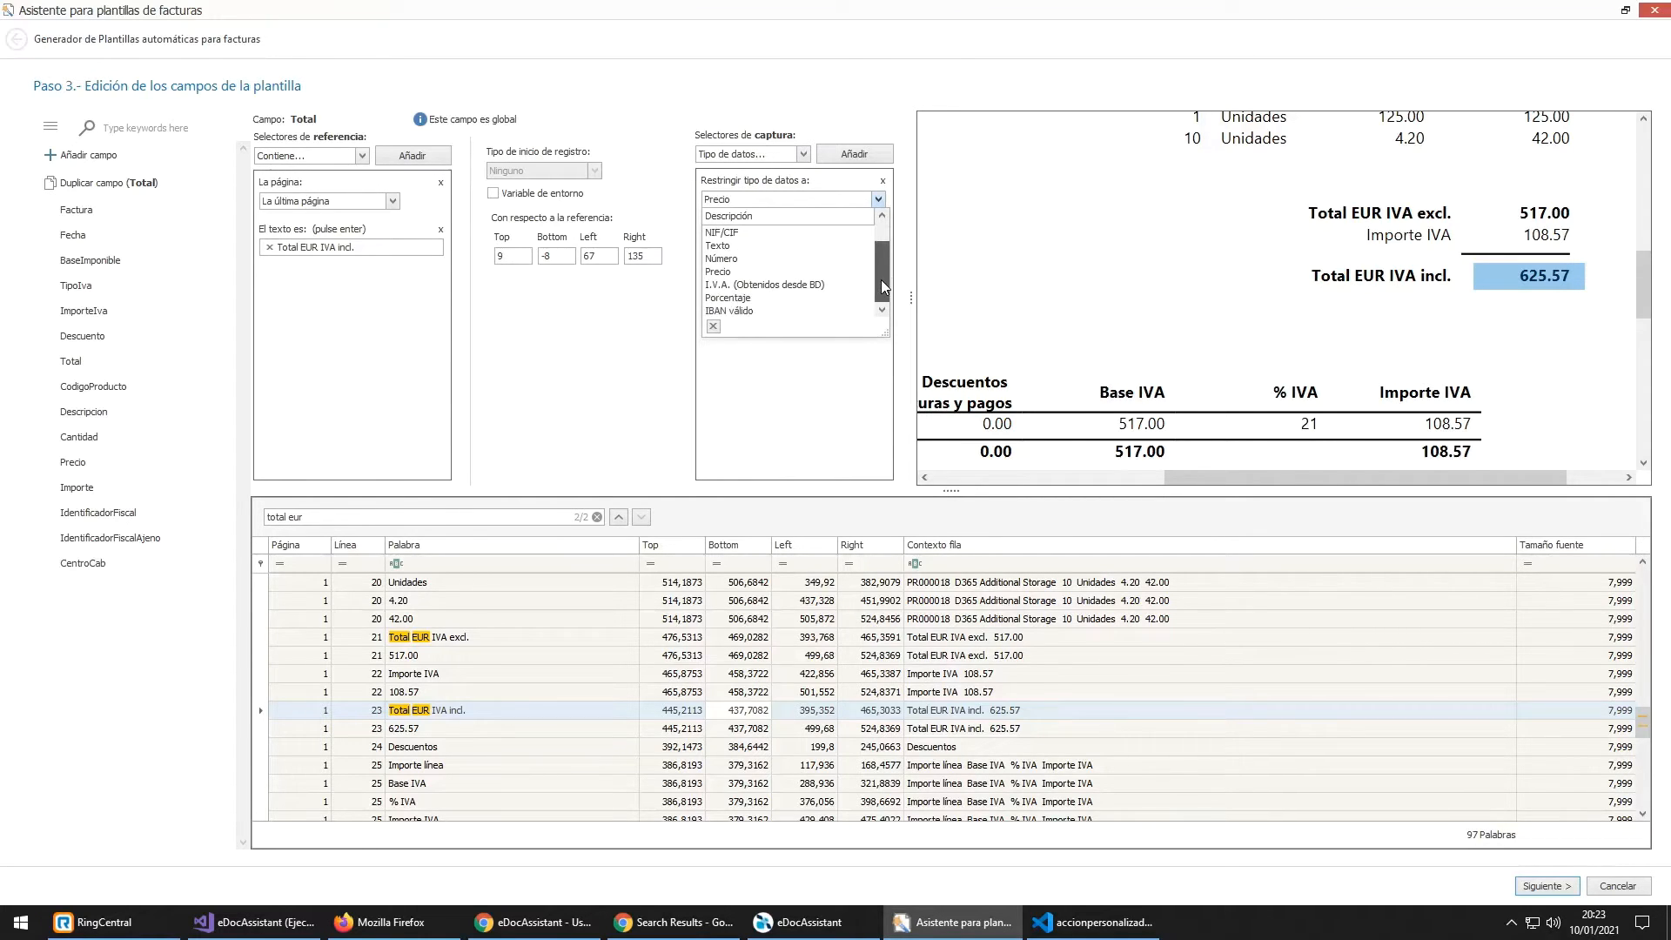
pyautogui.click(1508, 283)
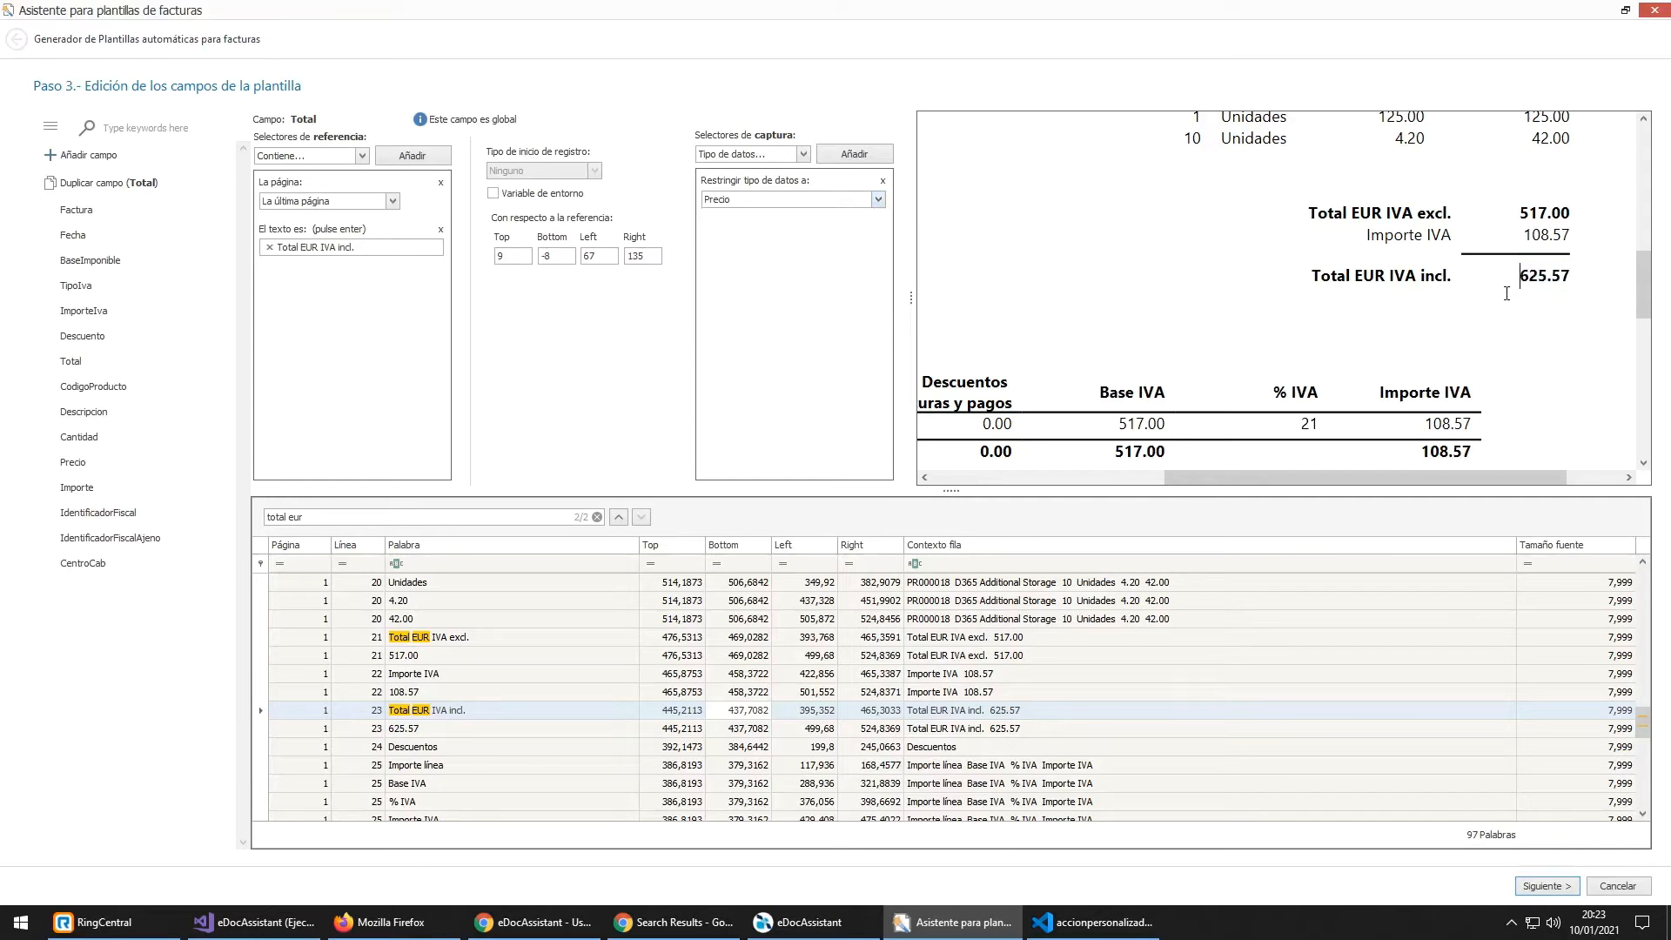
pyautogui.moveTo(1573, 275); pyautogui.dragTo(1505, 269)
# Step: Select the Factura field, mark the 'Nº factura' label, search 'factura' and reach step 4
pyautogui.click(124, 209)
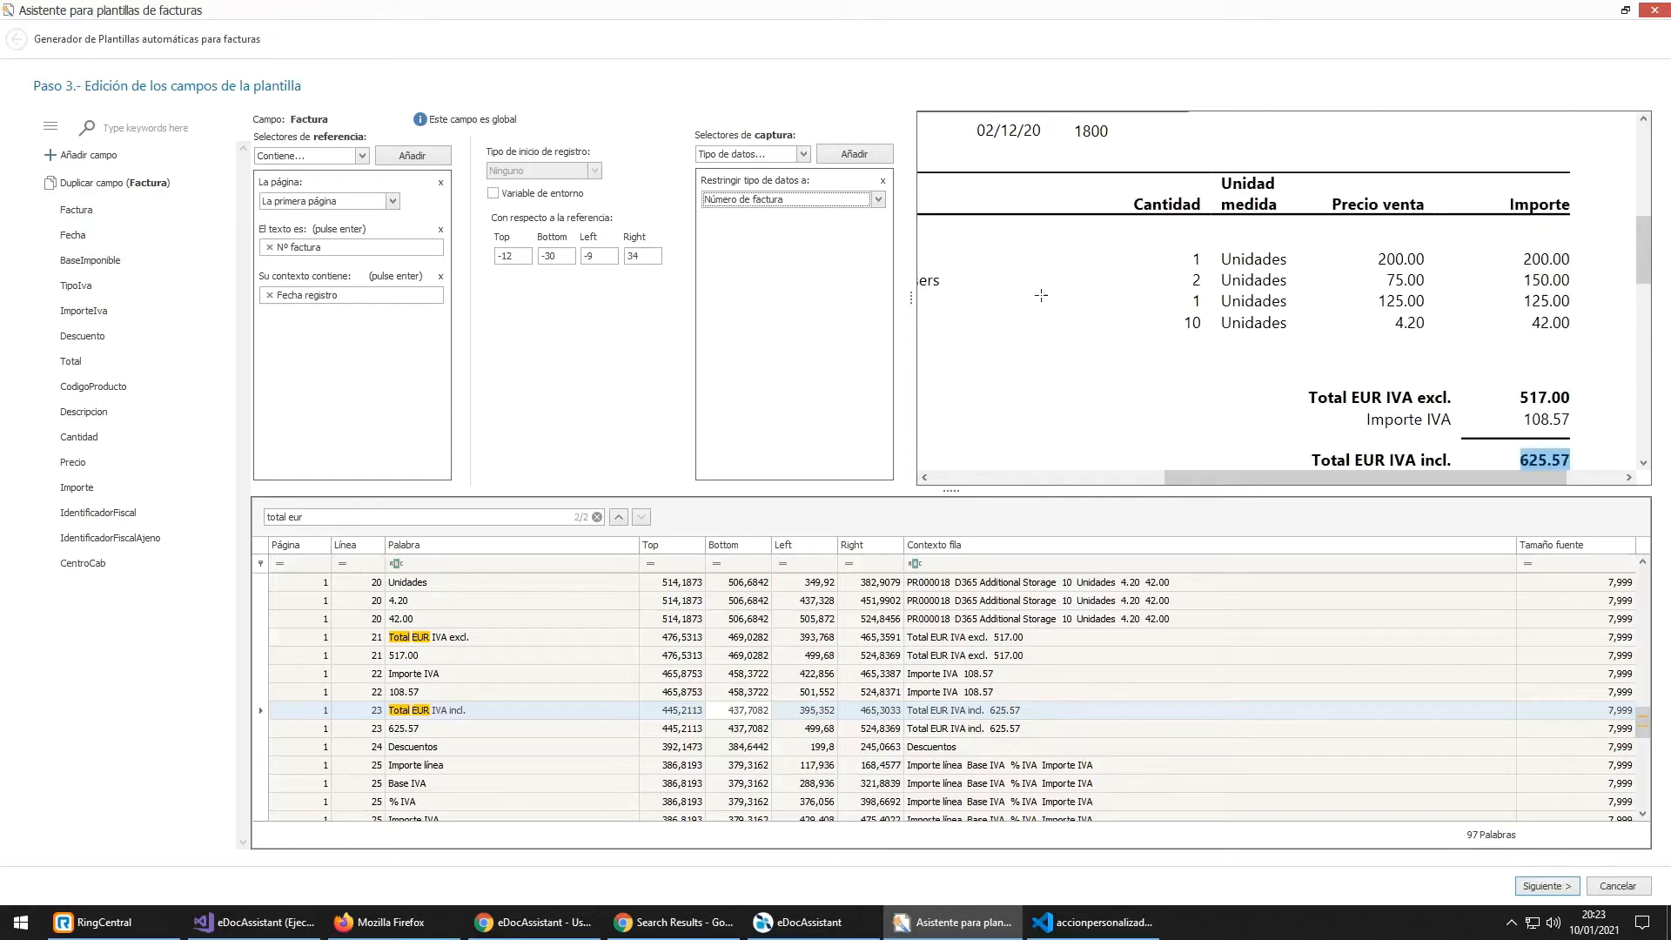
pyautogui.click(71, 217)
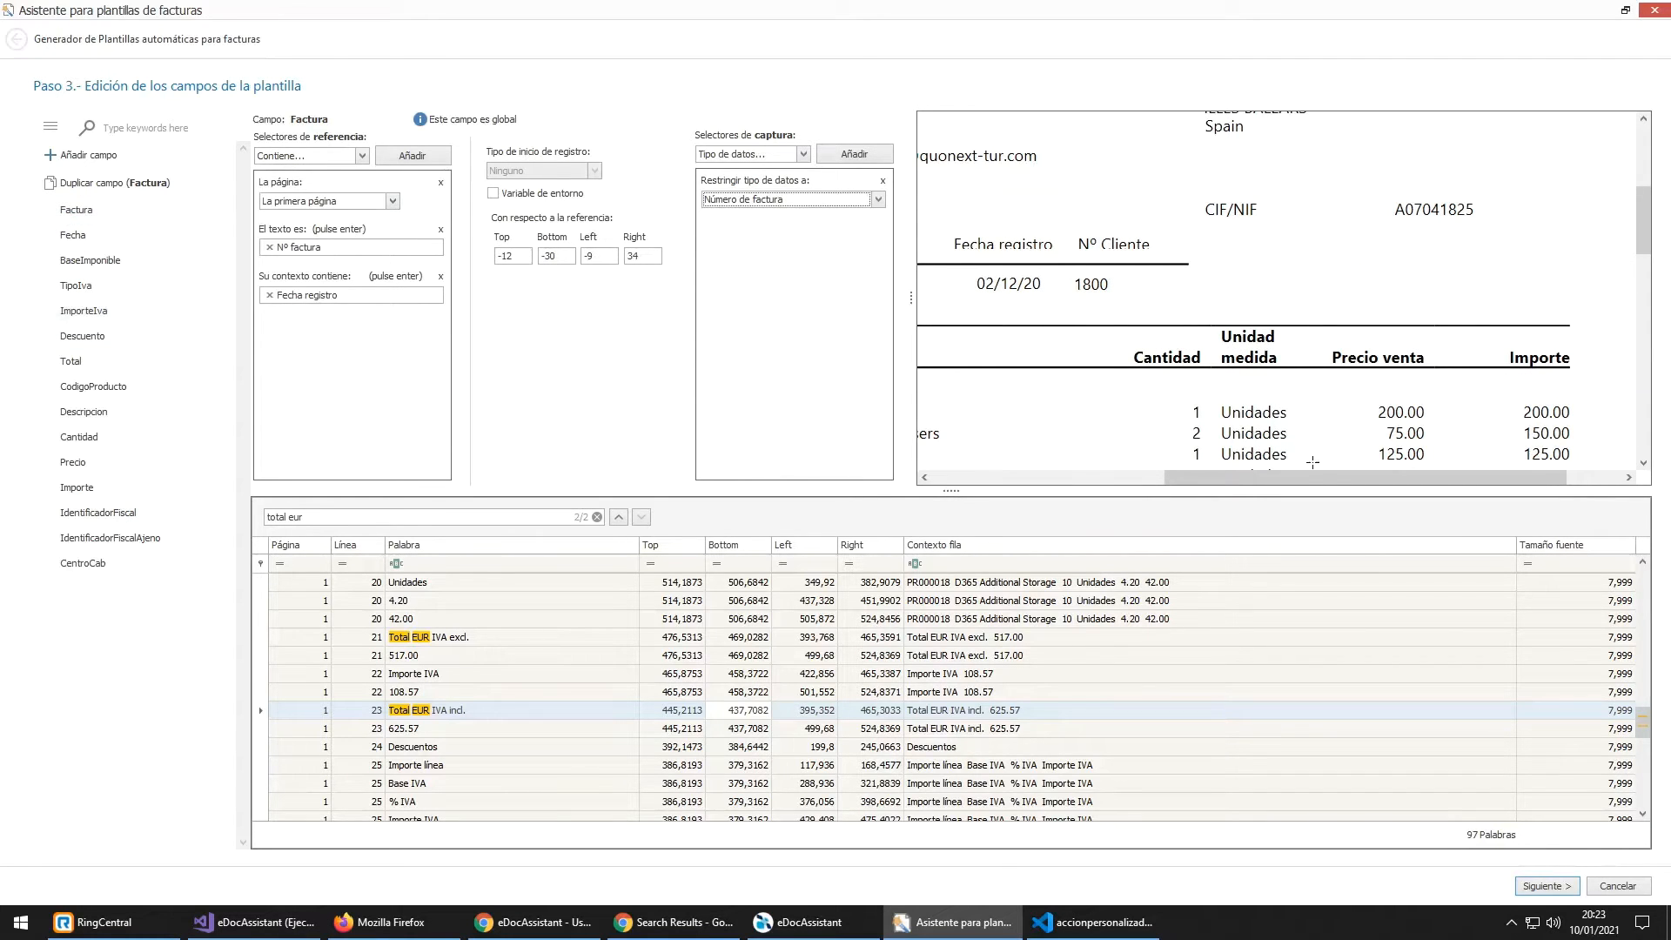
pyautogui.moveTo(1329, 483); pyautogui.dragTo(1132, 479)
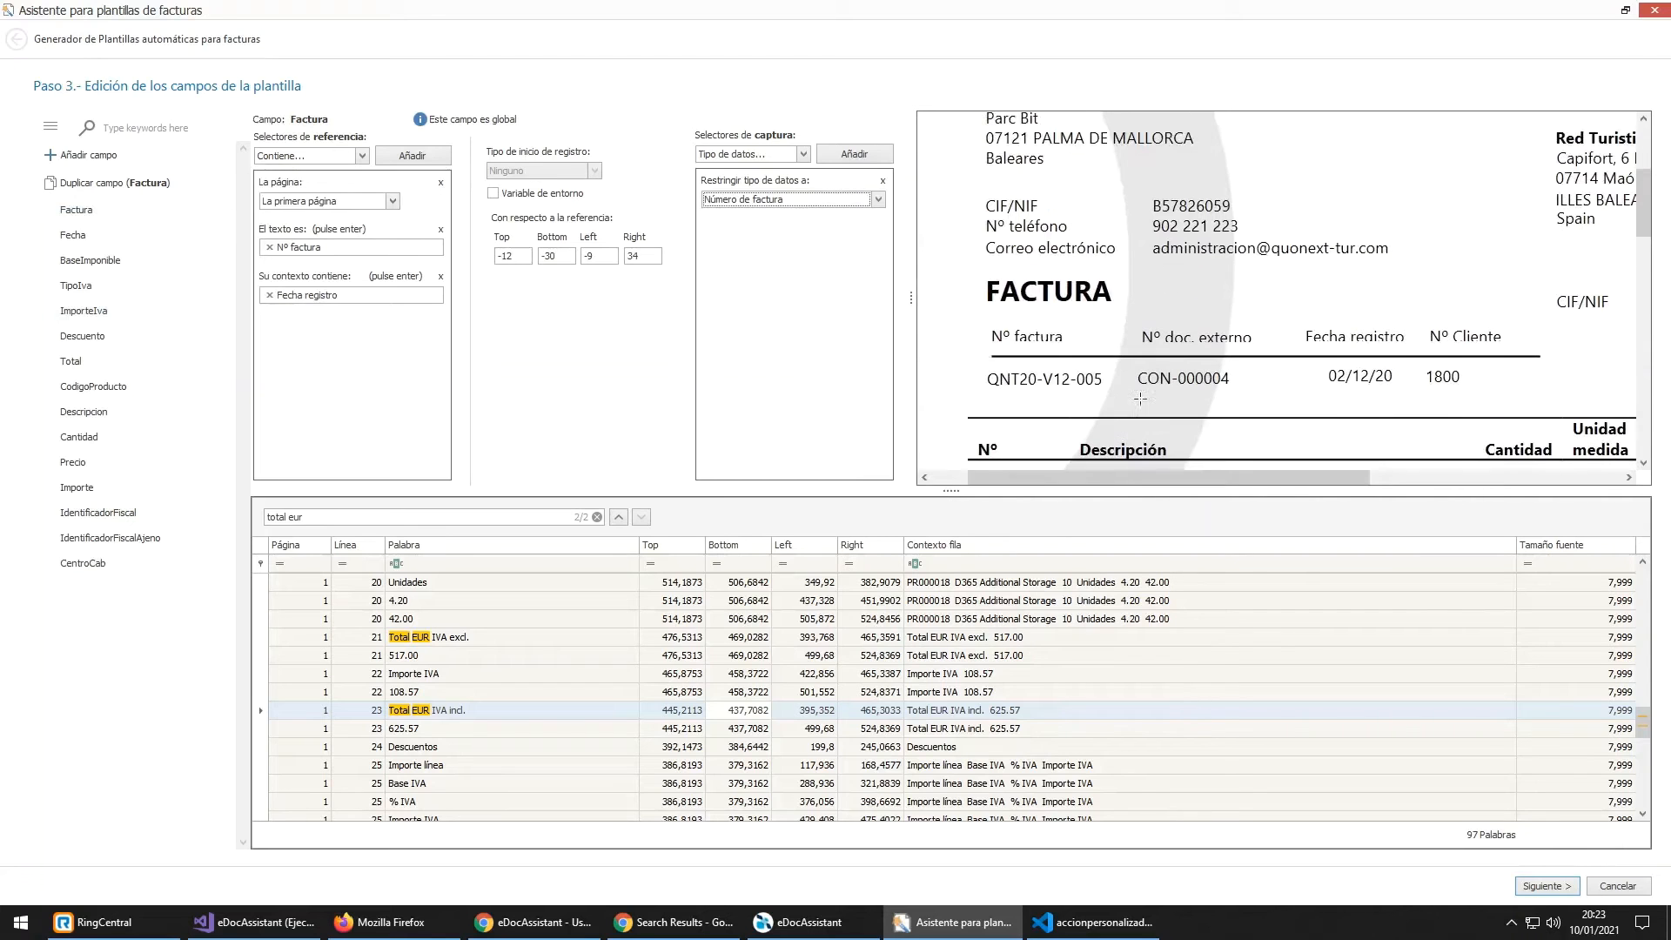
pyautogui.moveTo(990, 337); pyautogui.dragTo(1064, 338)
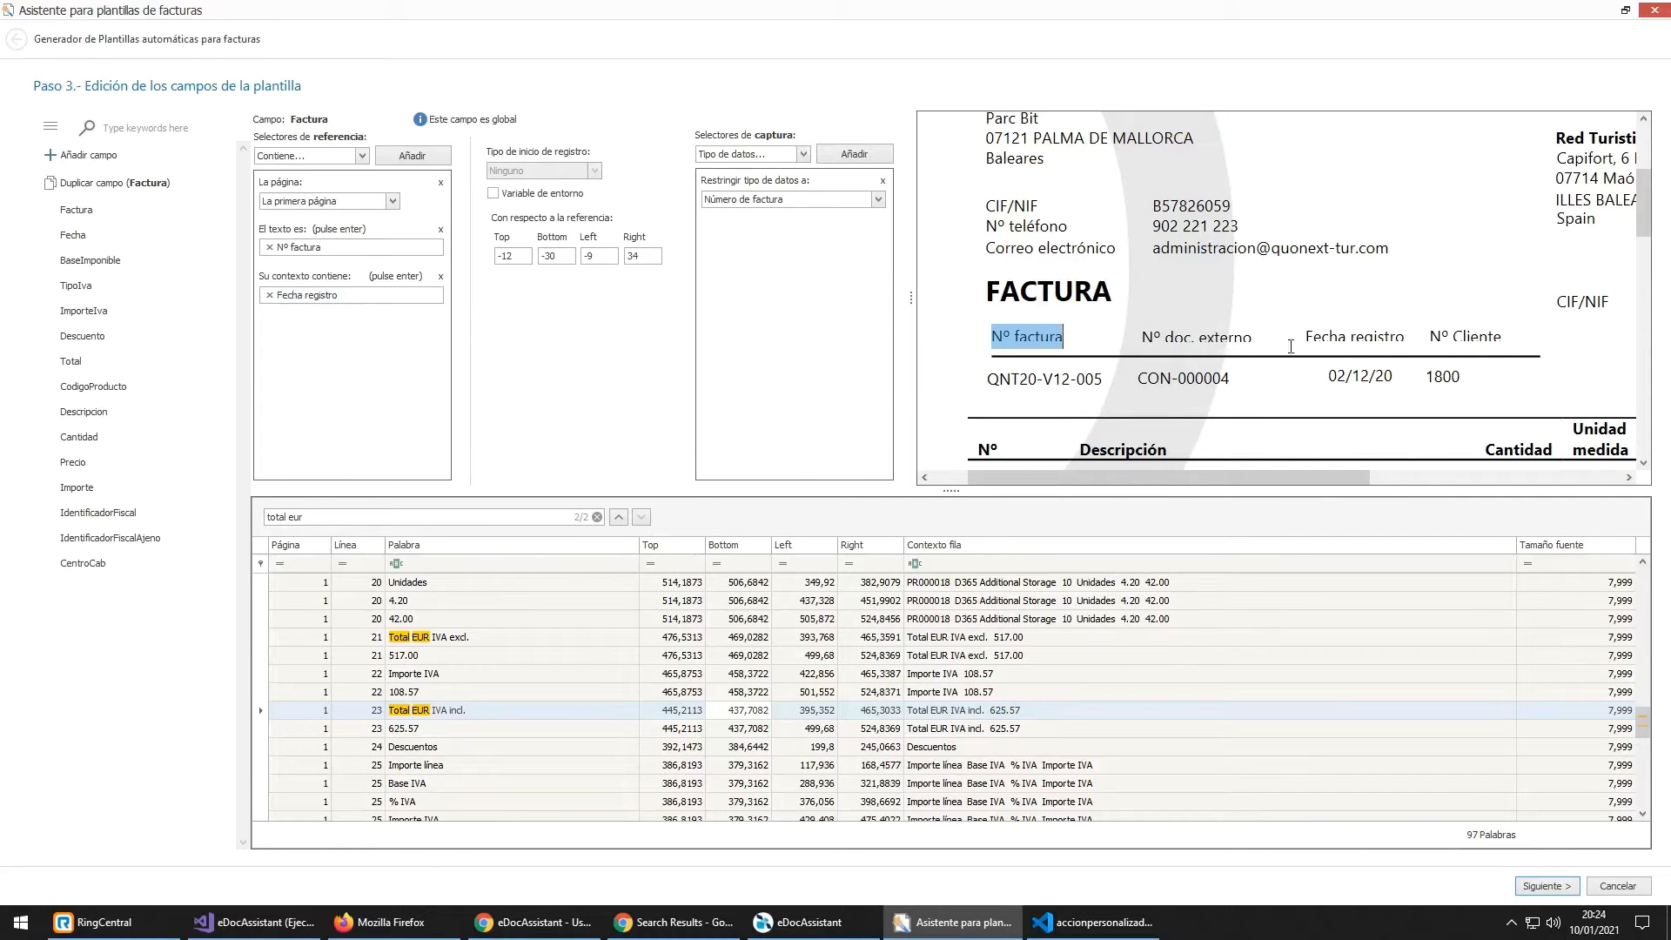
pyautogui.scroll(13, 583, 683)
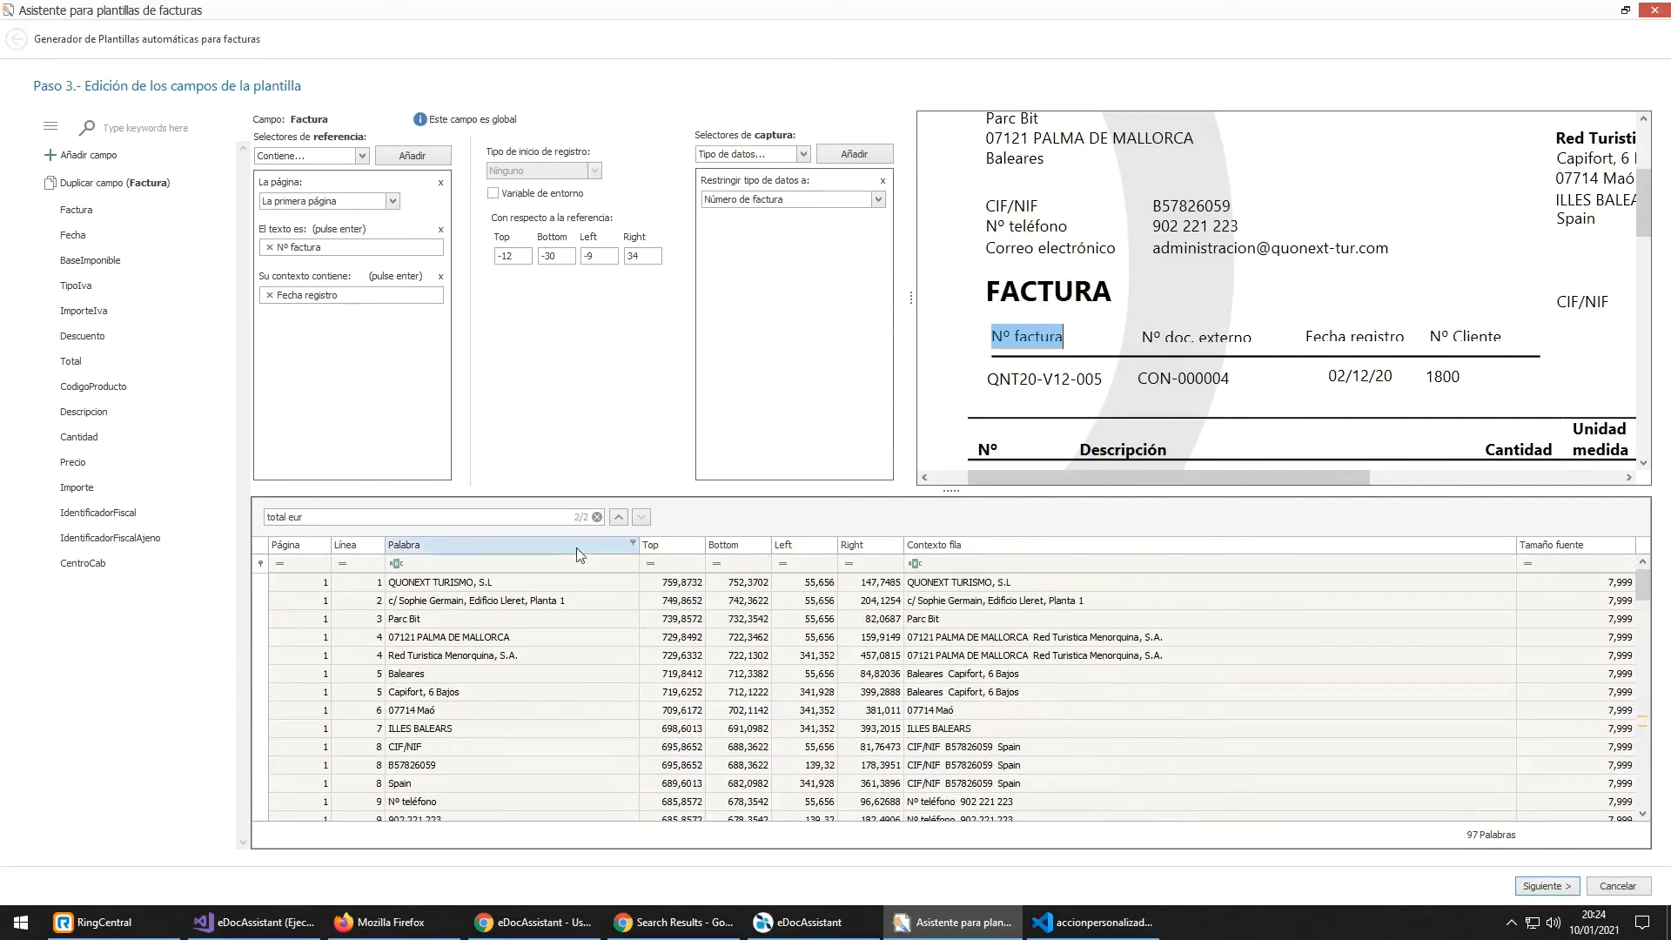
pyautogui.click(597, 517)
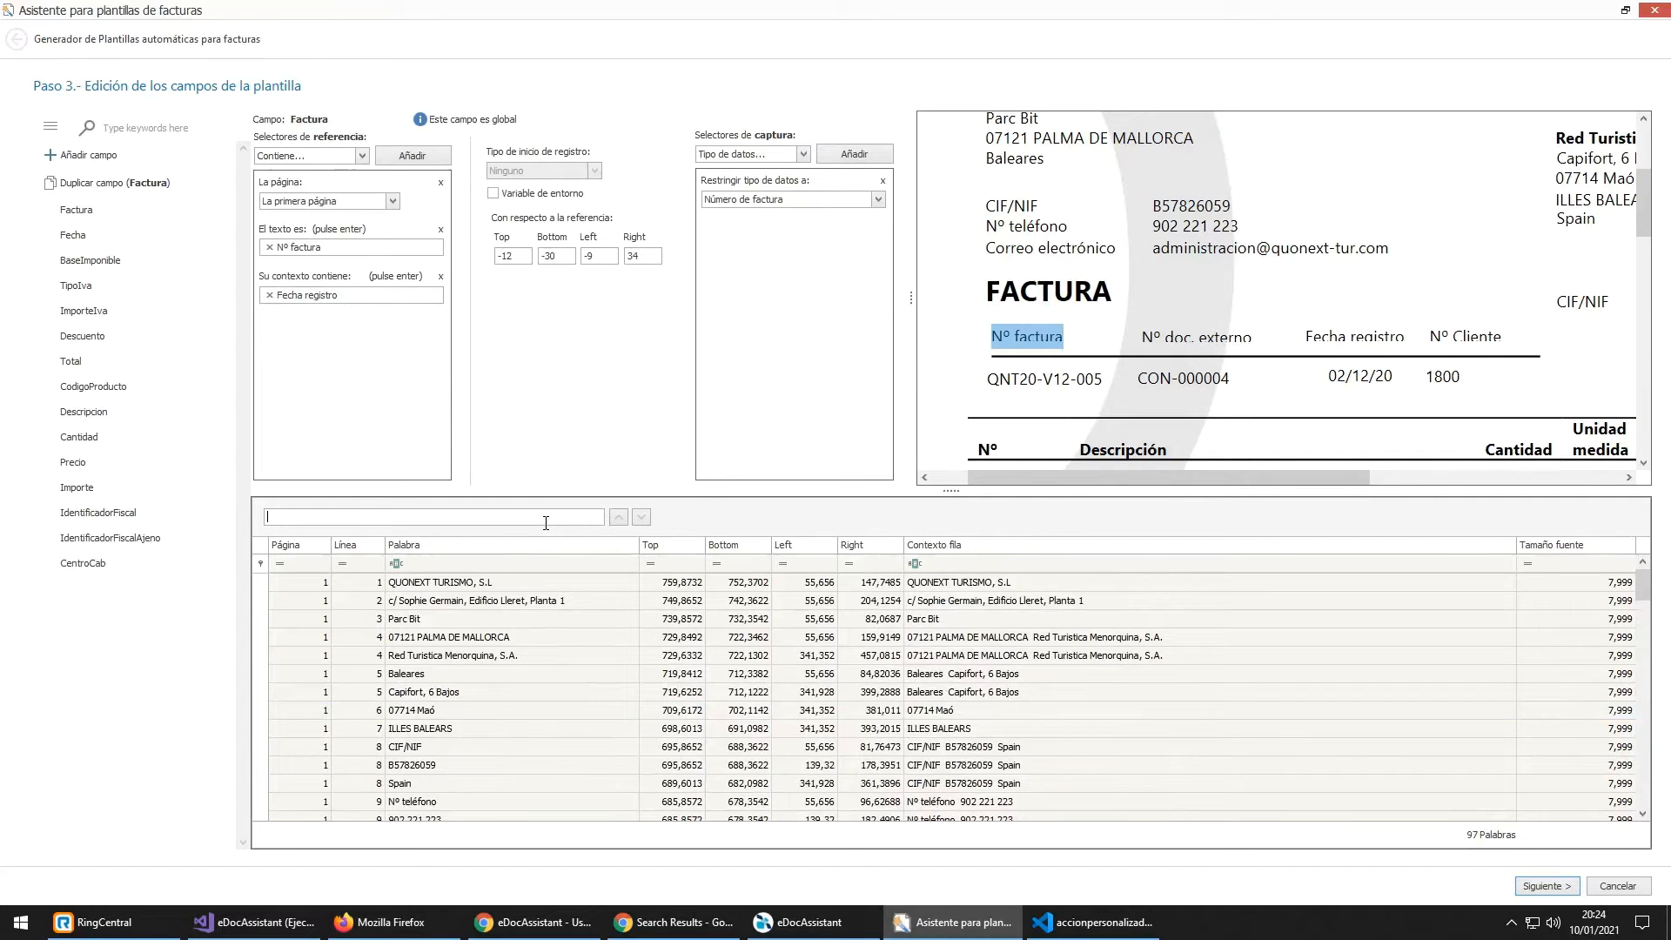
pyautogui.write('factura')
pyautogui.press('Return')
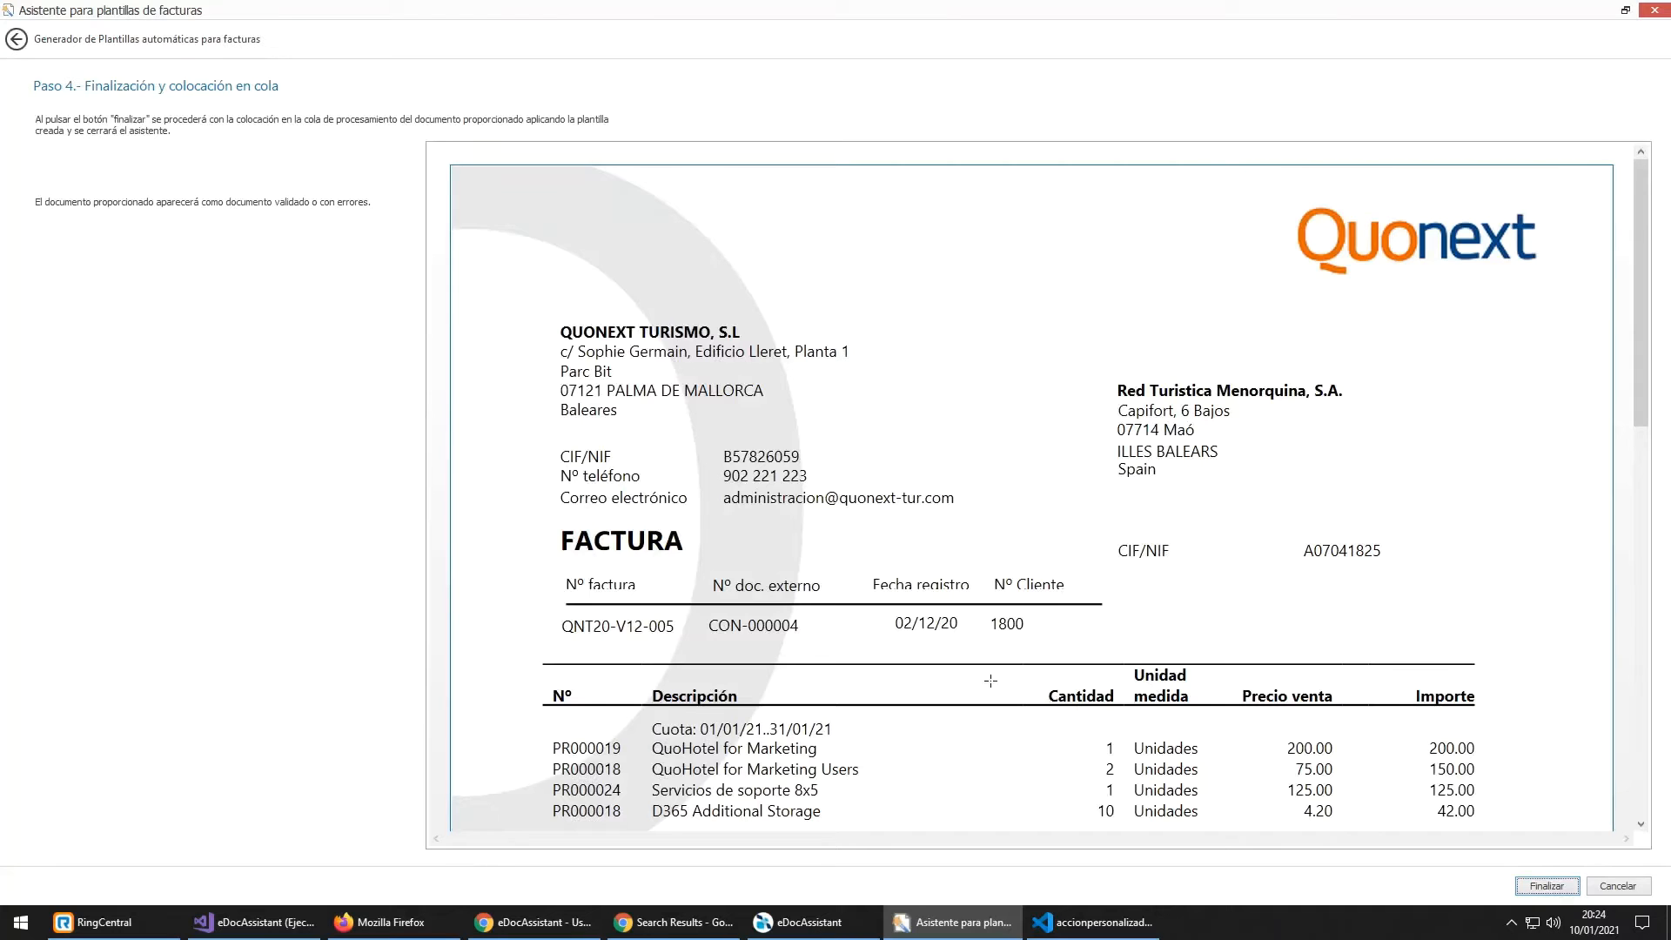
# Step: Scroll down to review the invoice totals, then finish the wizard to queue the document
pyautogui.scroll(-2, 807, 683)
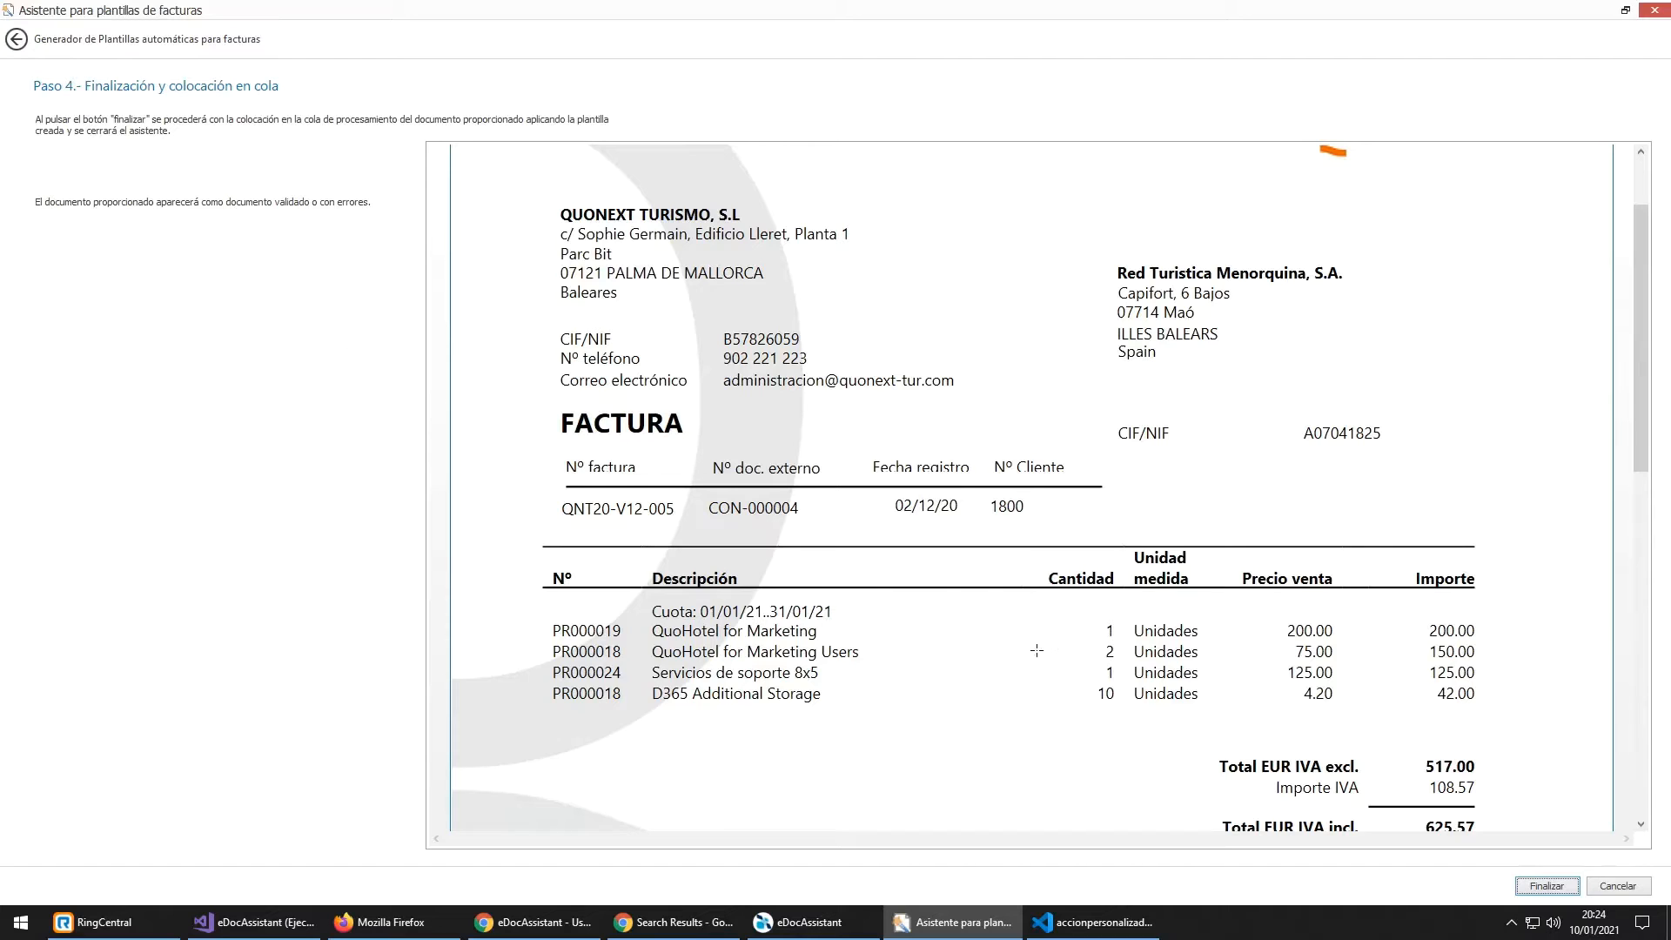
pyautogui.scroll(-3, 1439, 744)
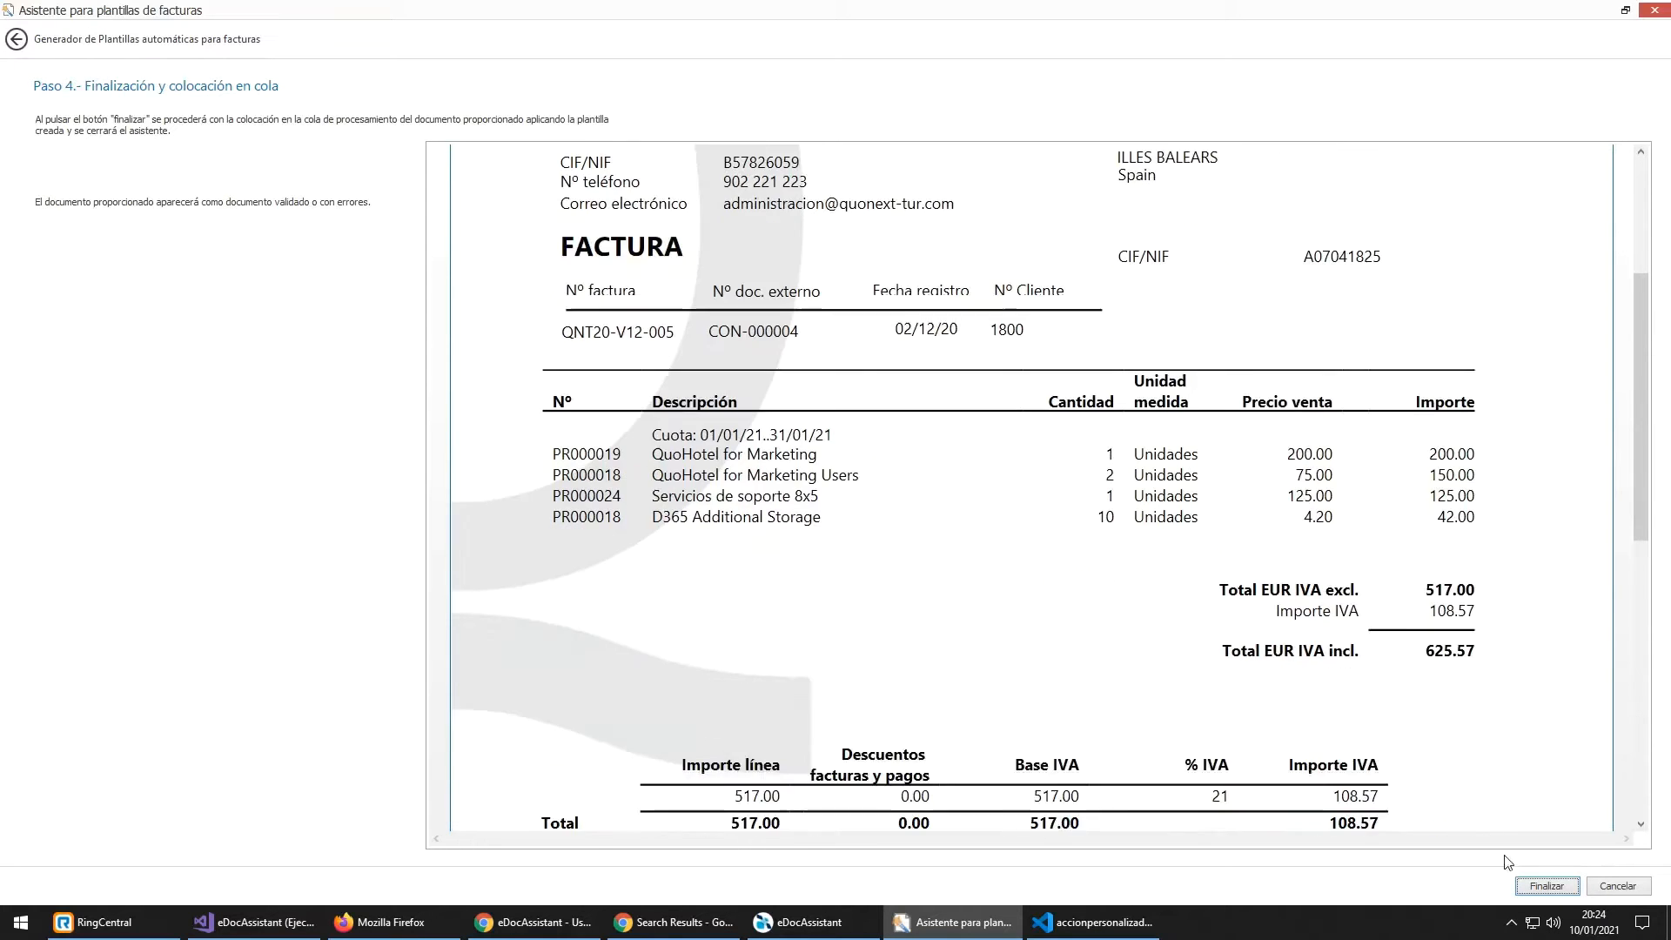
pyautogui.click(1564, 895)
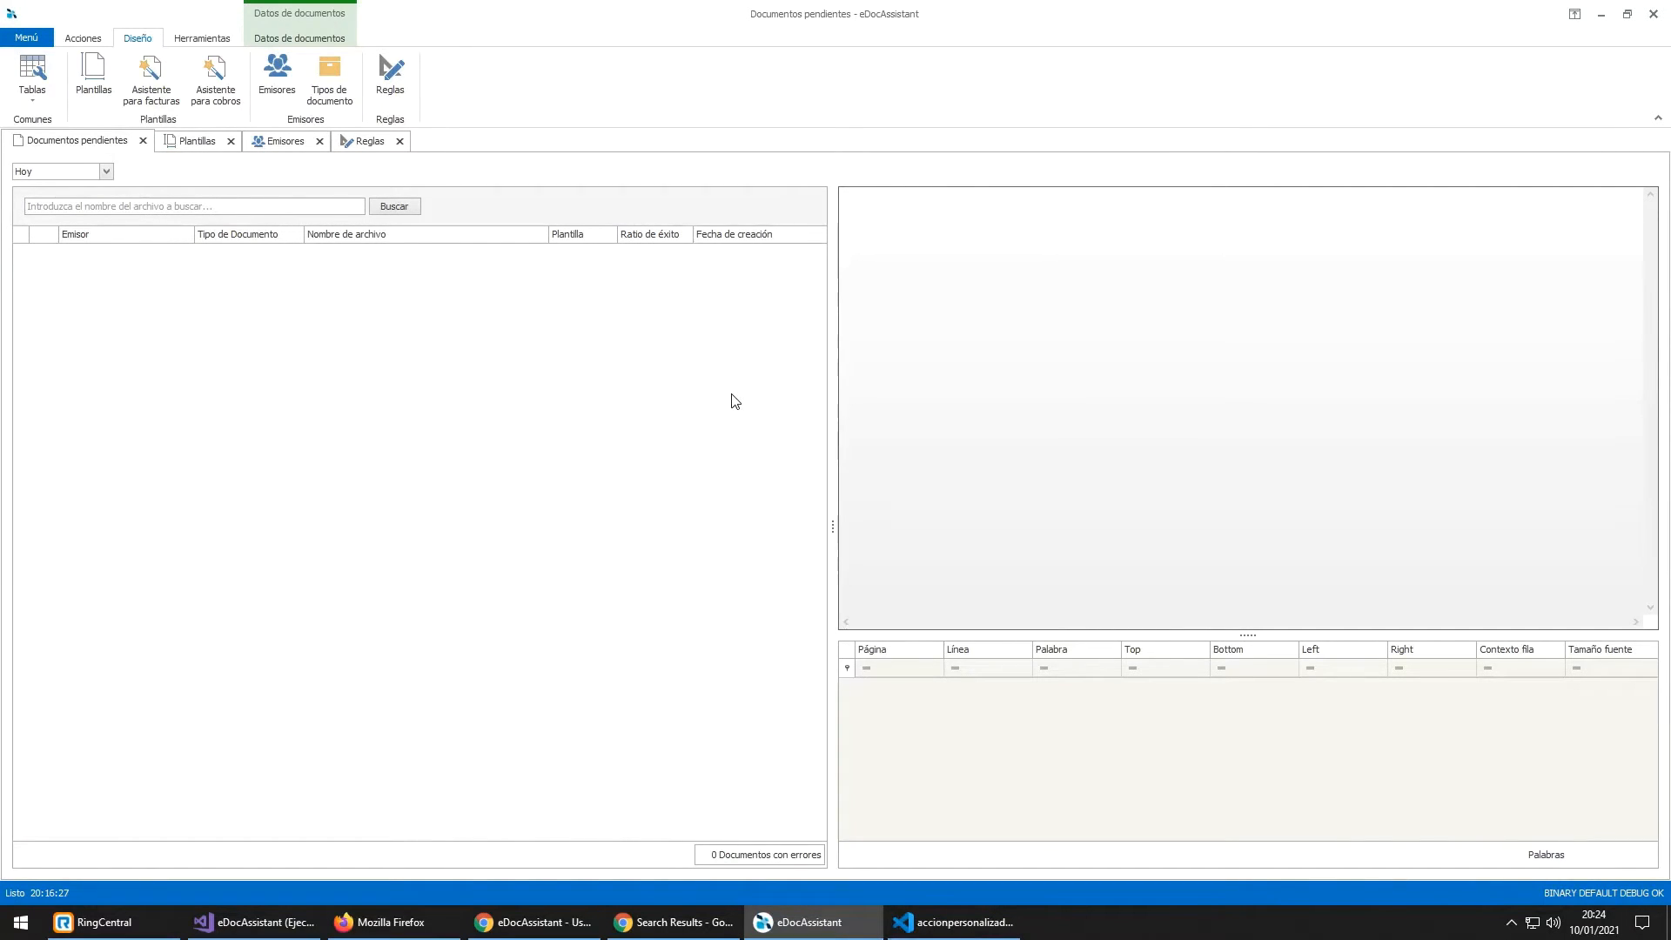
# Step: Refresh the pending documents and expand the QUONEXT TEXT document's extracted variables
pyautogui.click(86, 39)
pyautogui.click(258, 39)
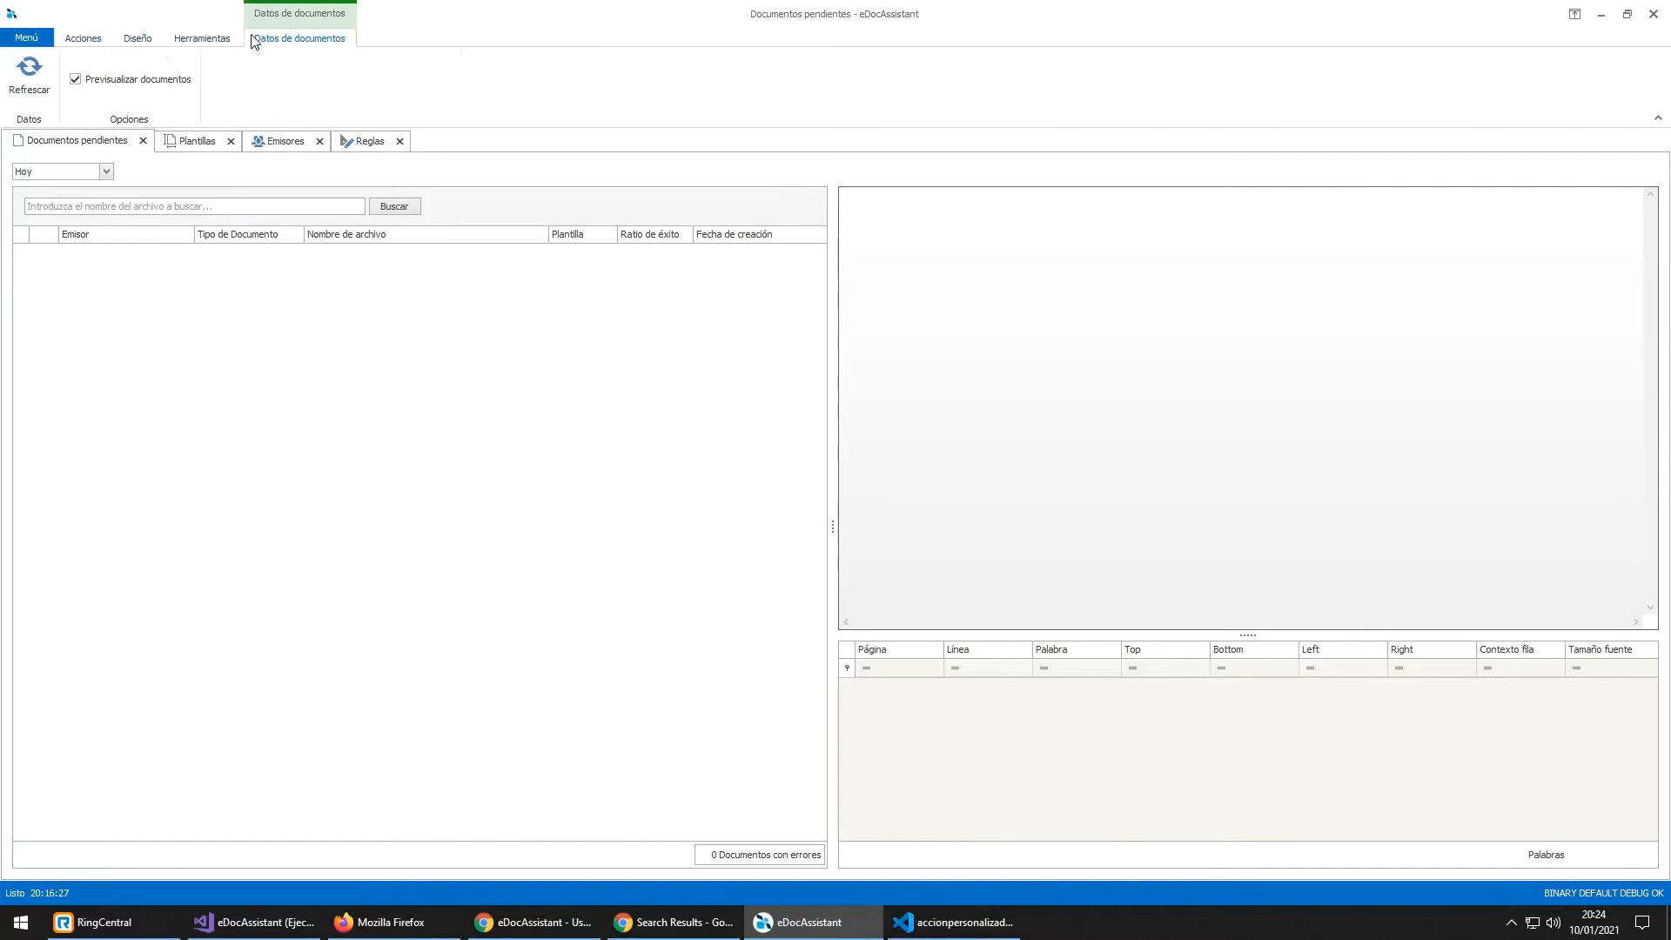
pyautogui.click(28, 83)
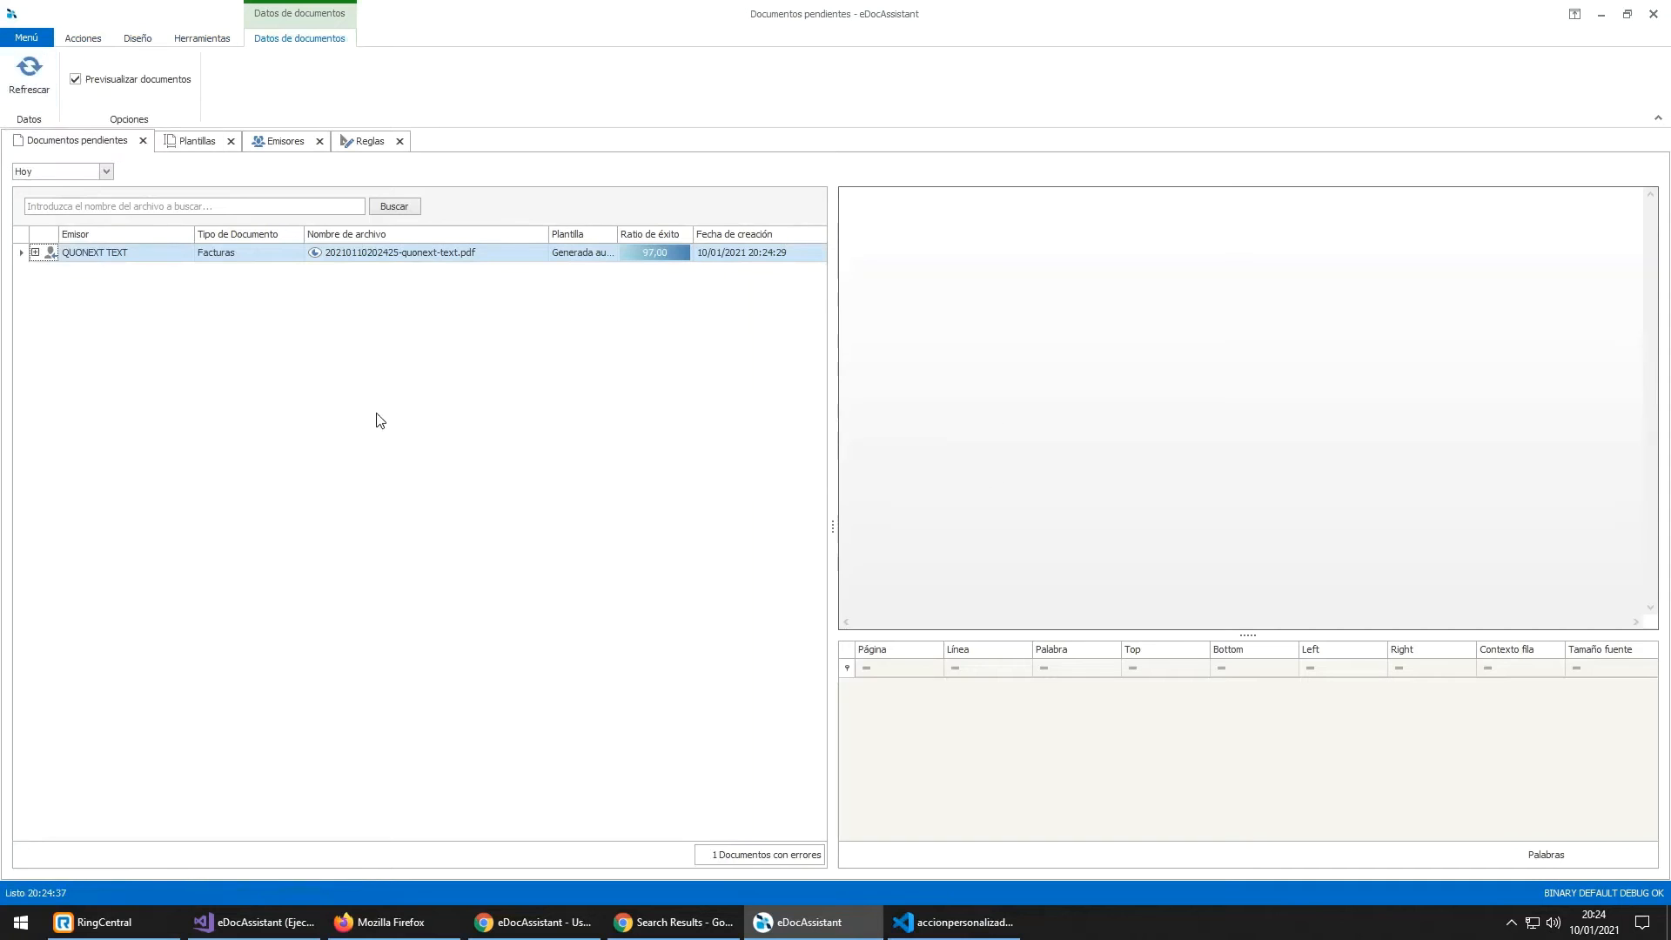
pyautogui.click(765, 255)
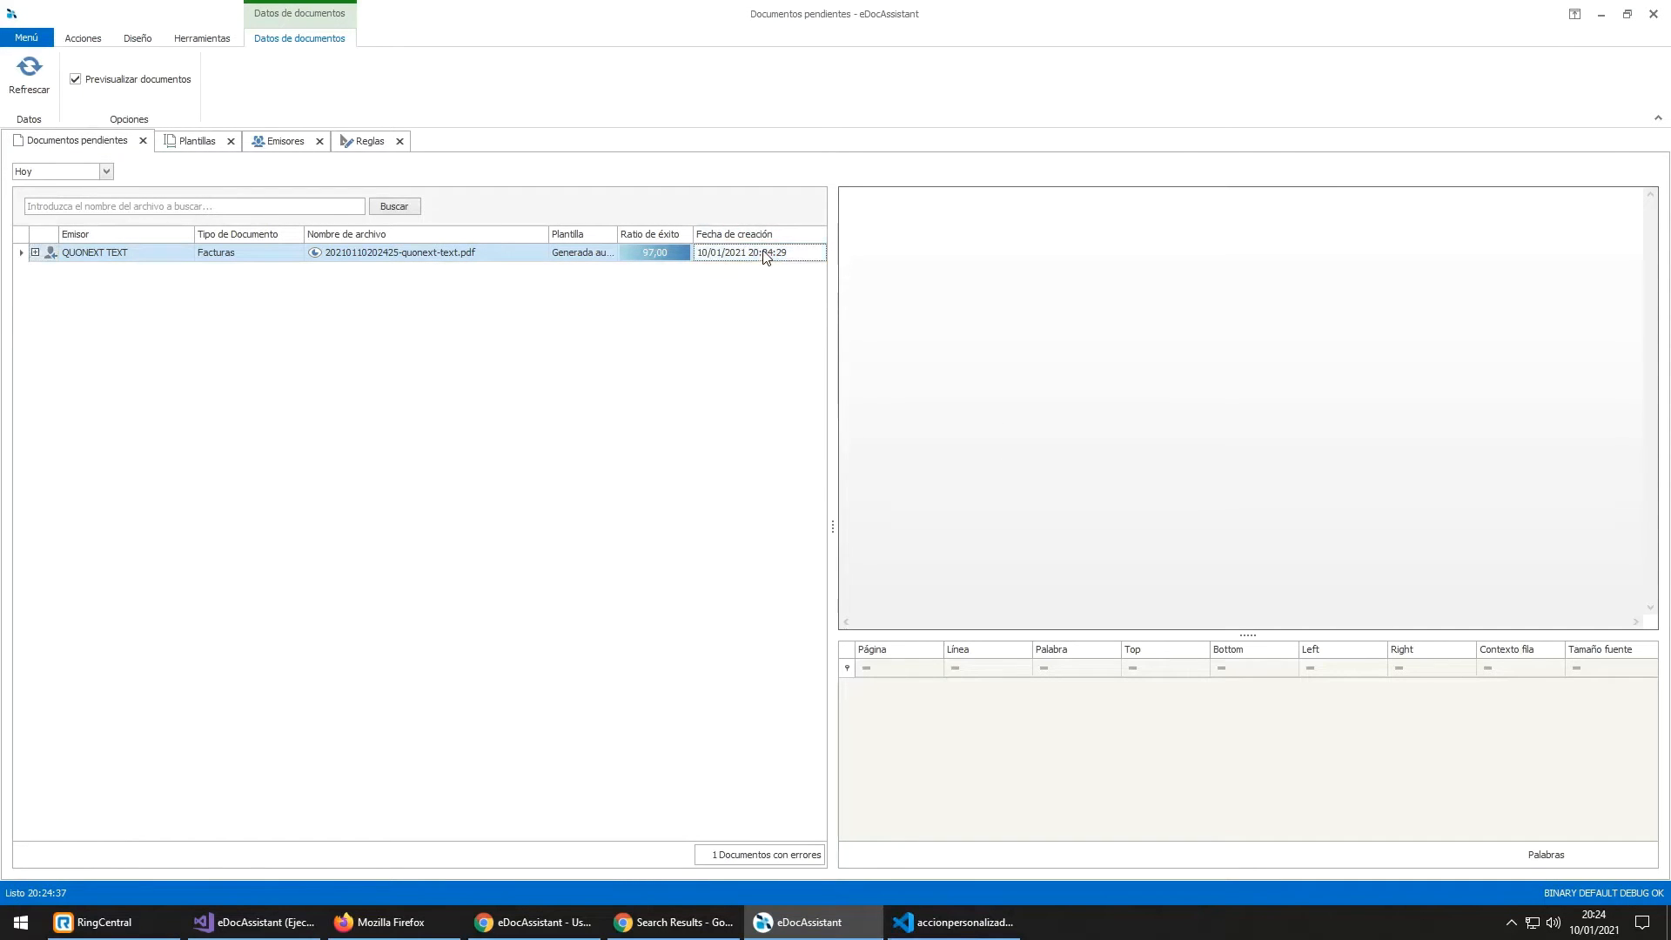
pyautogui.click(36, 252)
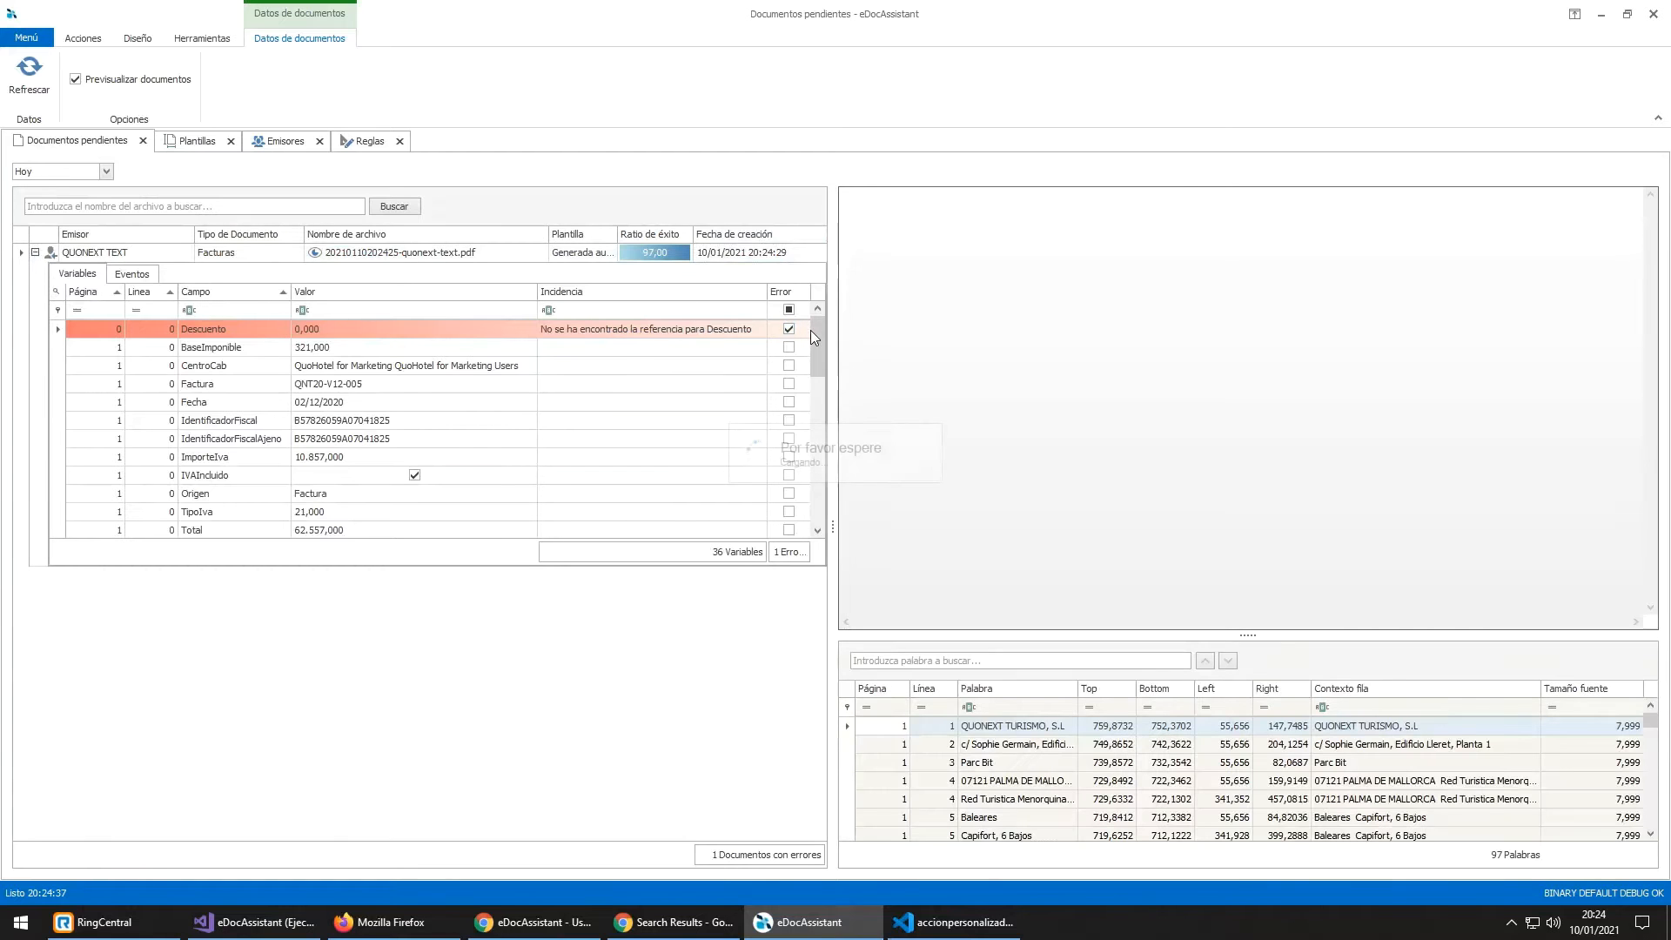
# Step: Scroll through the PDF preview and select the 200.00 price on the invoice
pyautogui.moveTo(815, 332); pyautogui.dragTo(816, 414)
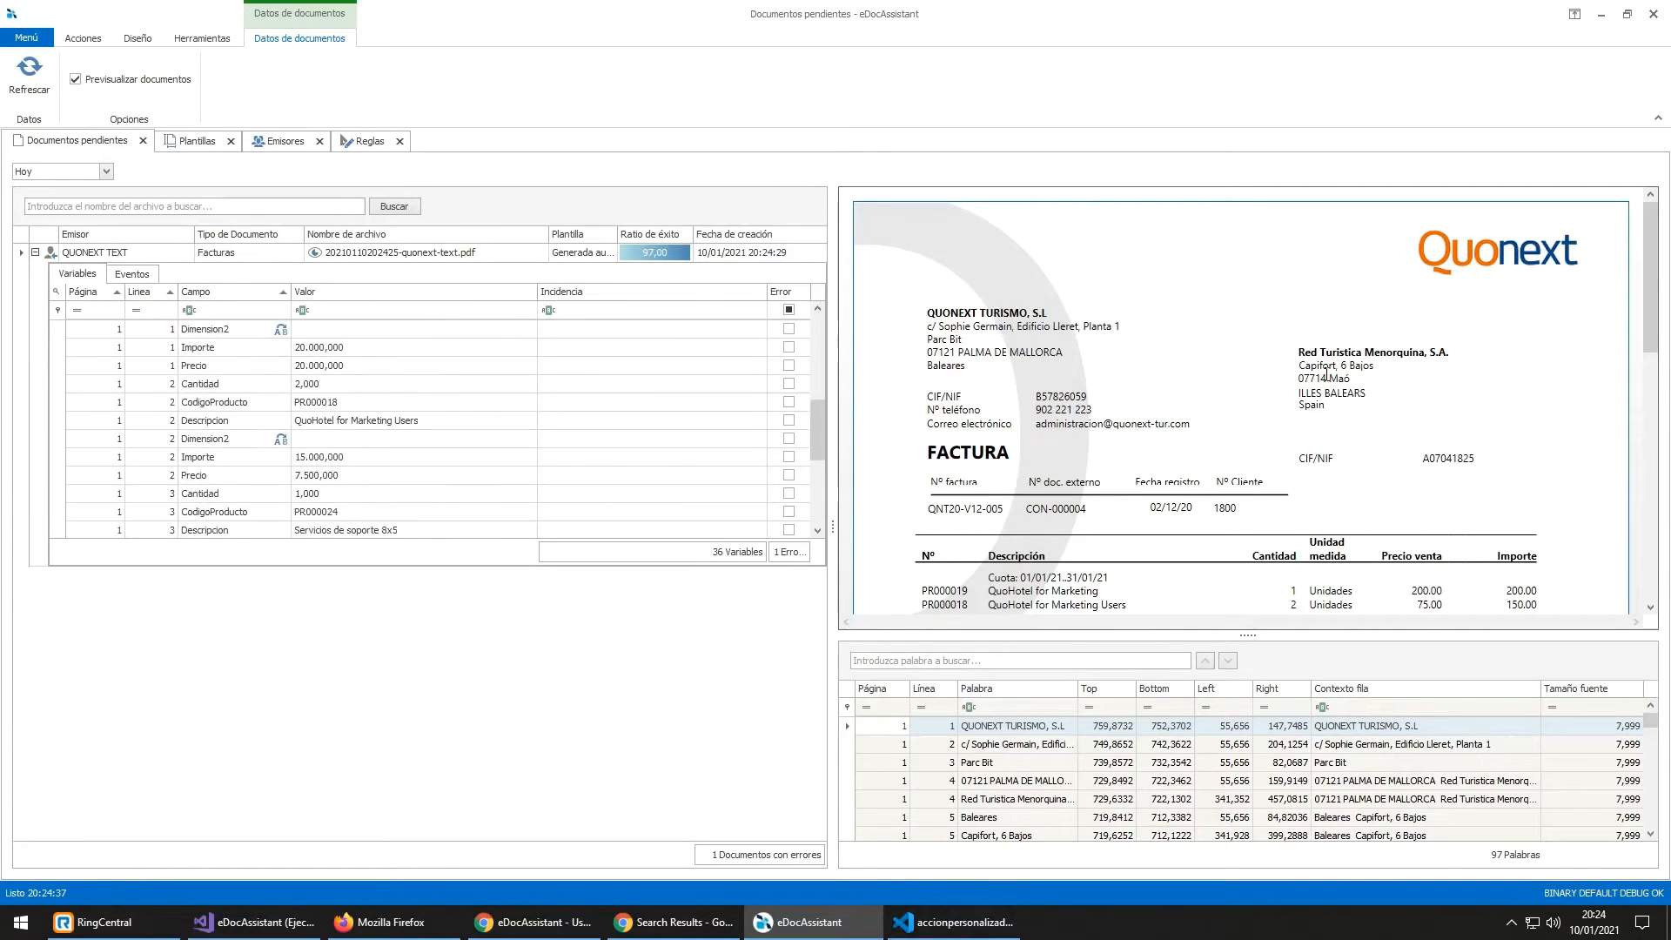
pyautogui.scroll(-3, 1334, 377)
pyautogui.scroll(2, 1334, 377)
pyautogui.scroll(3, 1481, 530)
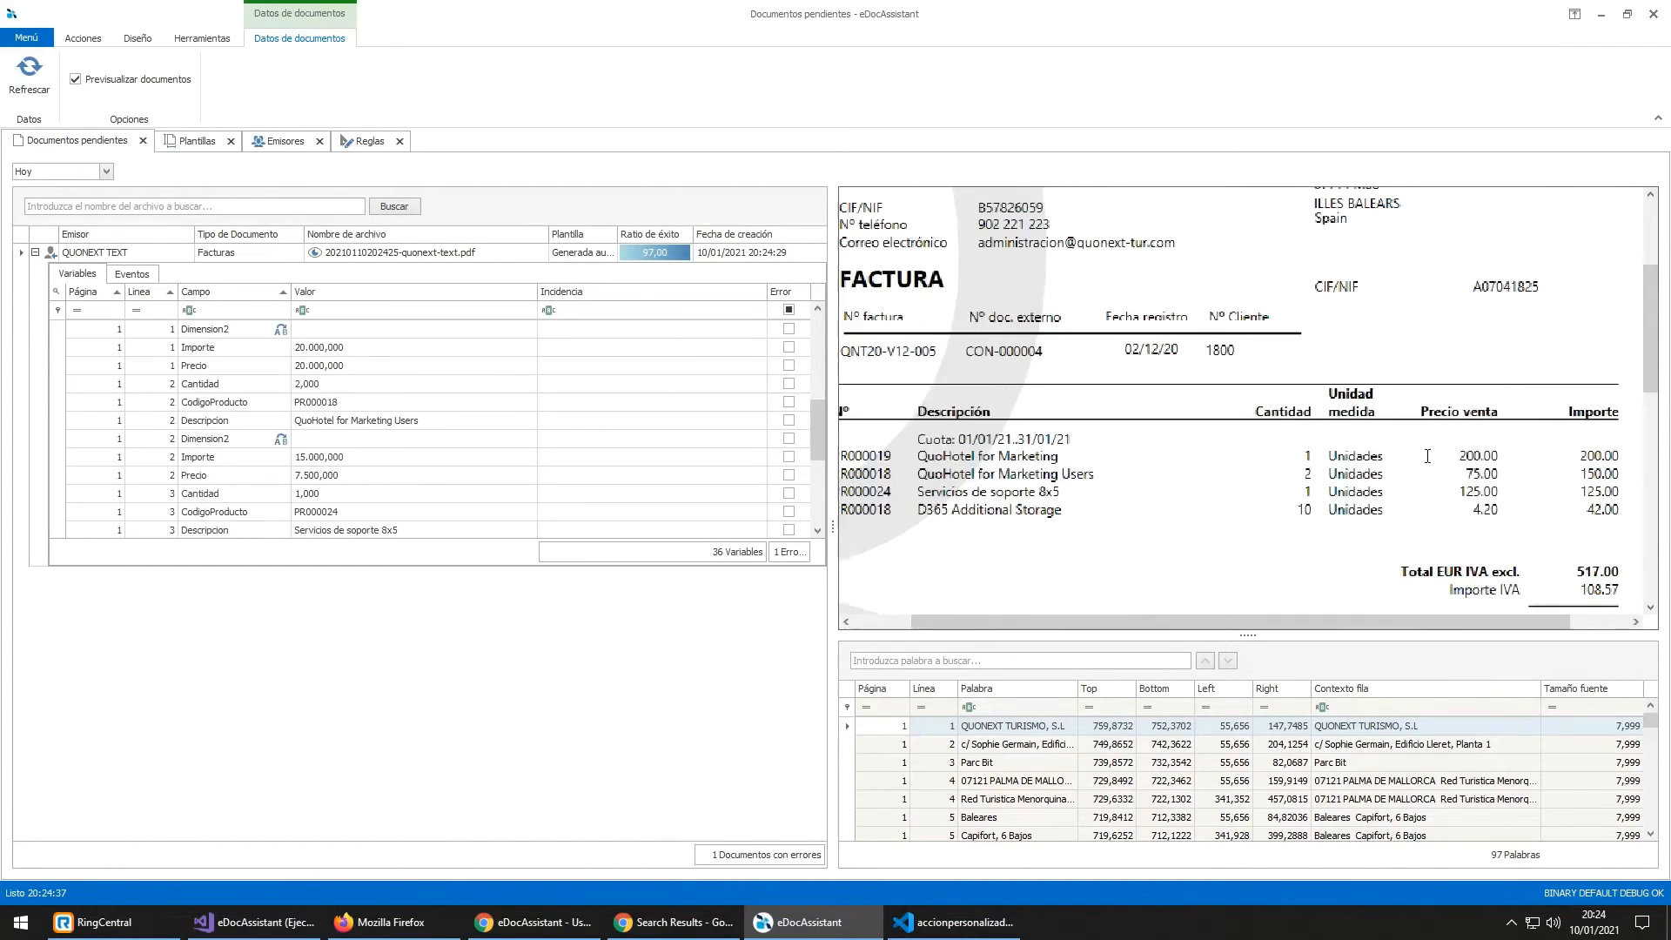
pyautogui.scroll(2, 1481, 530)
pyautogui.moveTo(1406, 623); pyautogui.dragTo(1518, 623)
pyautogui.moveTo(1391, 483); pyautogui.dragTo(1428, 483)
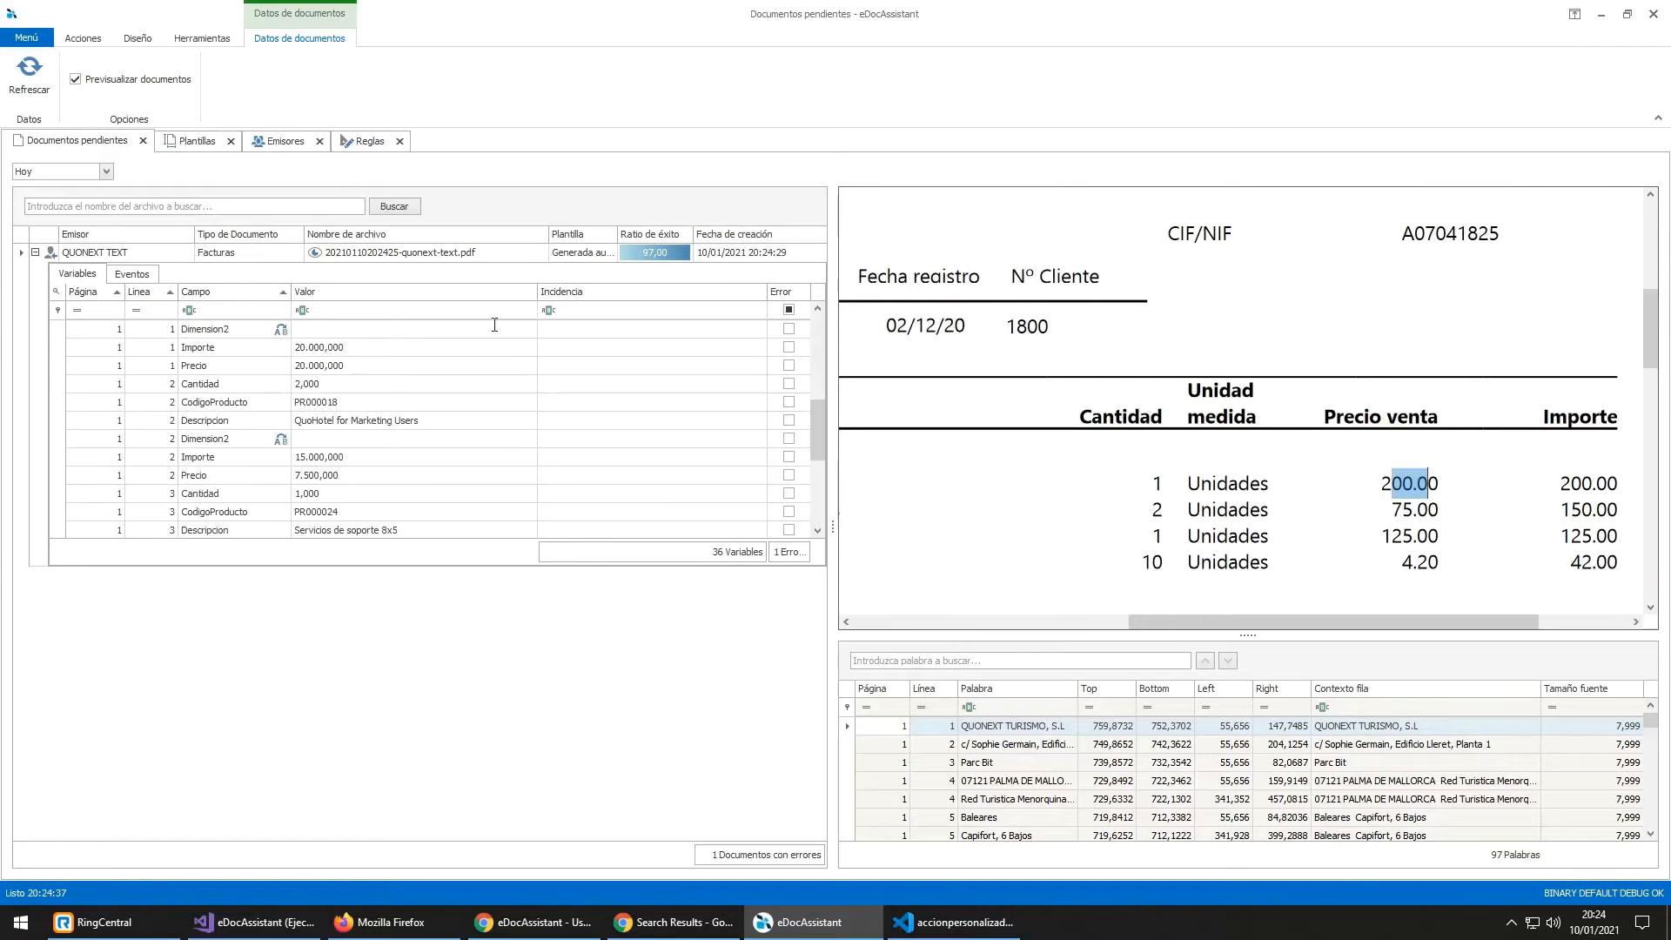
# Step: Compare line 1 Importe and Precio (20.000,000) and line 2 Cantidad (2,000) against the invoice
pyautogui.click(142, 350)
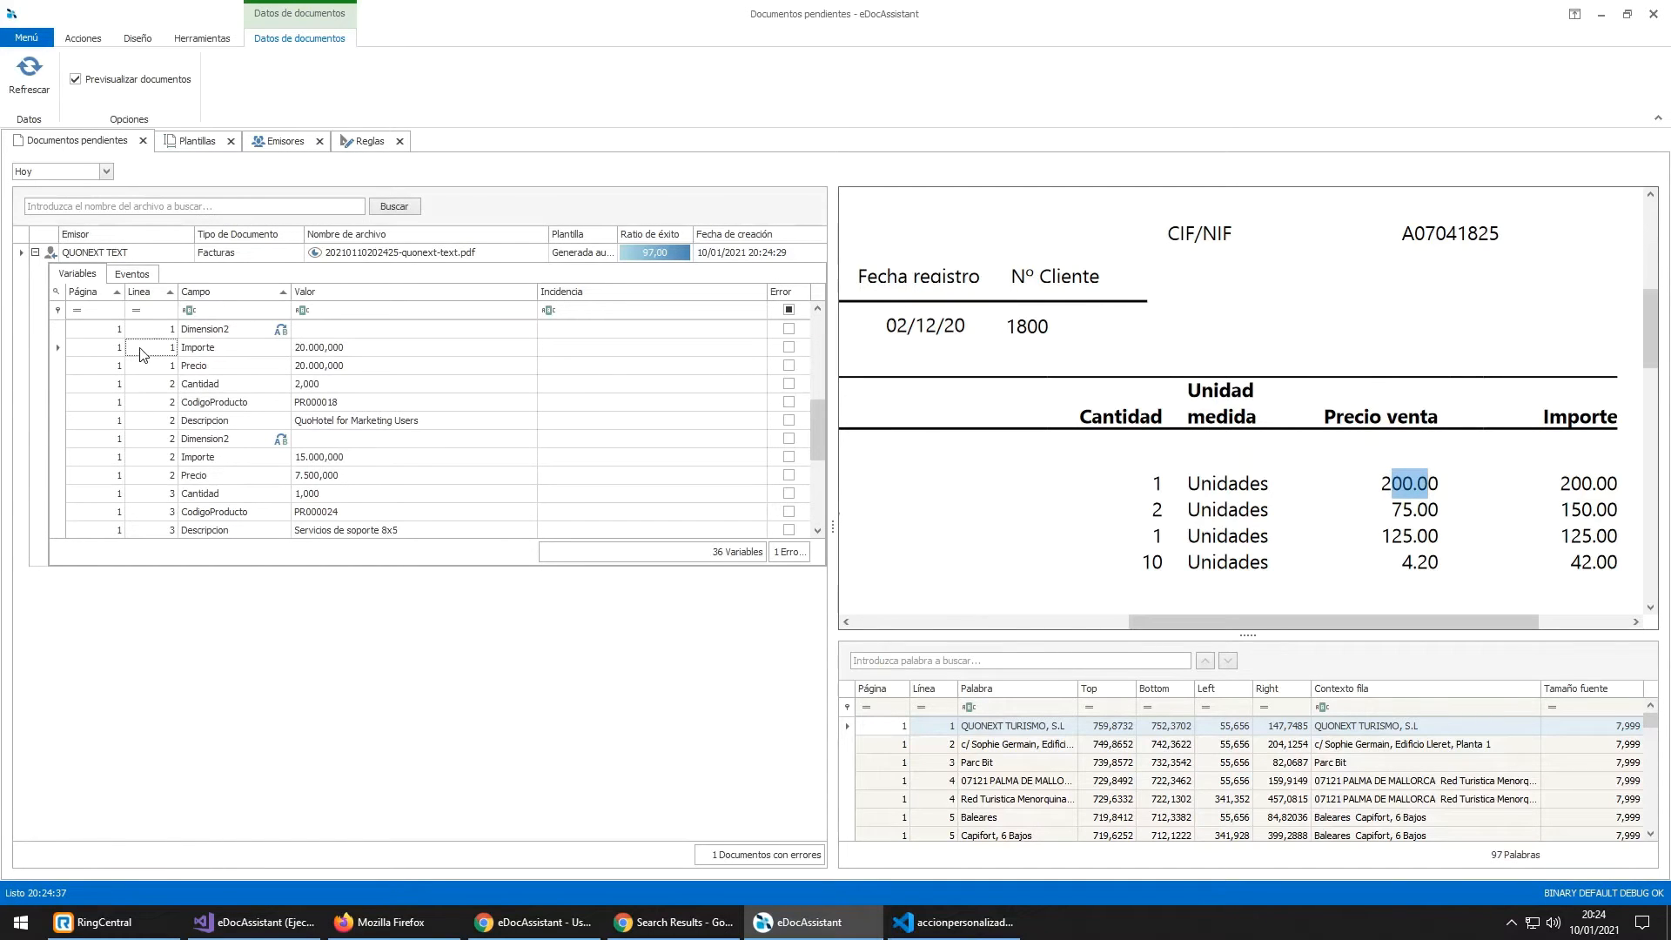
pyautogui.click(232, 369)
pyautogui.click(364, 363)
pyautogui.click(366, 384)
pyautogui.moveTo(1152, 472); pyautogui.dragTo(1164, 493)
pyautogui.click(357, 370)
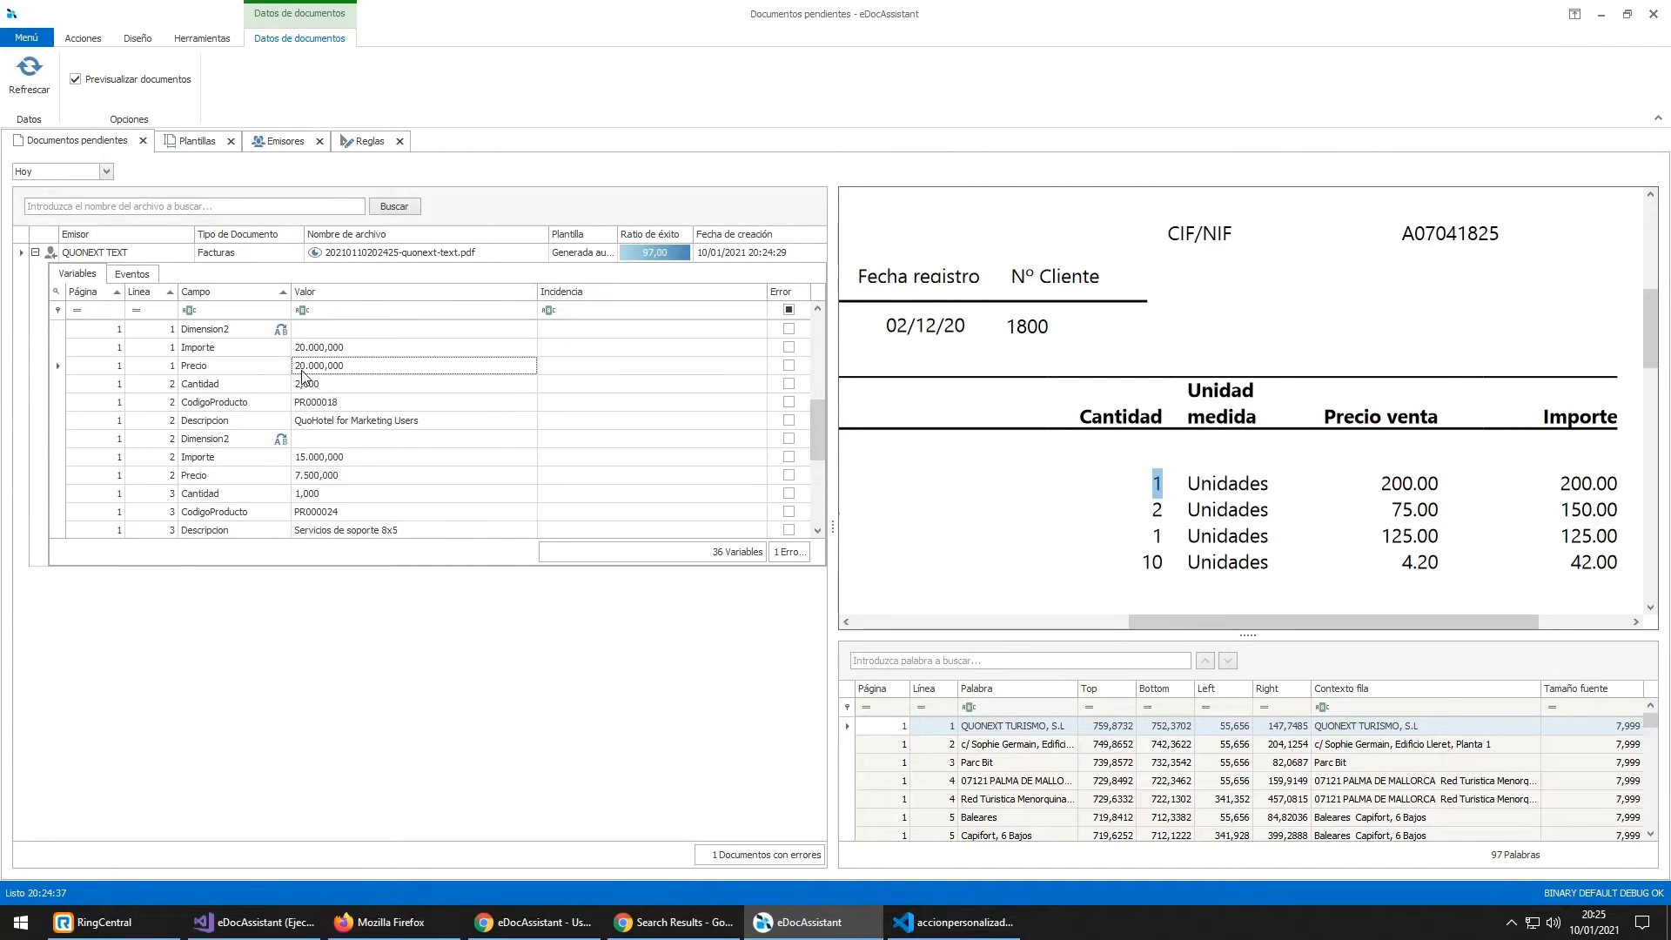
# Step: Recheck the 200.00 unit price and line amounts in the preview, then switch to Emisores
pyautogui.click(1453, 482)
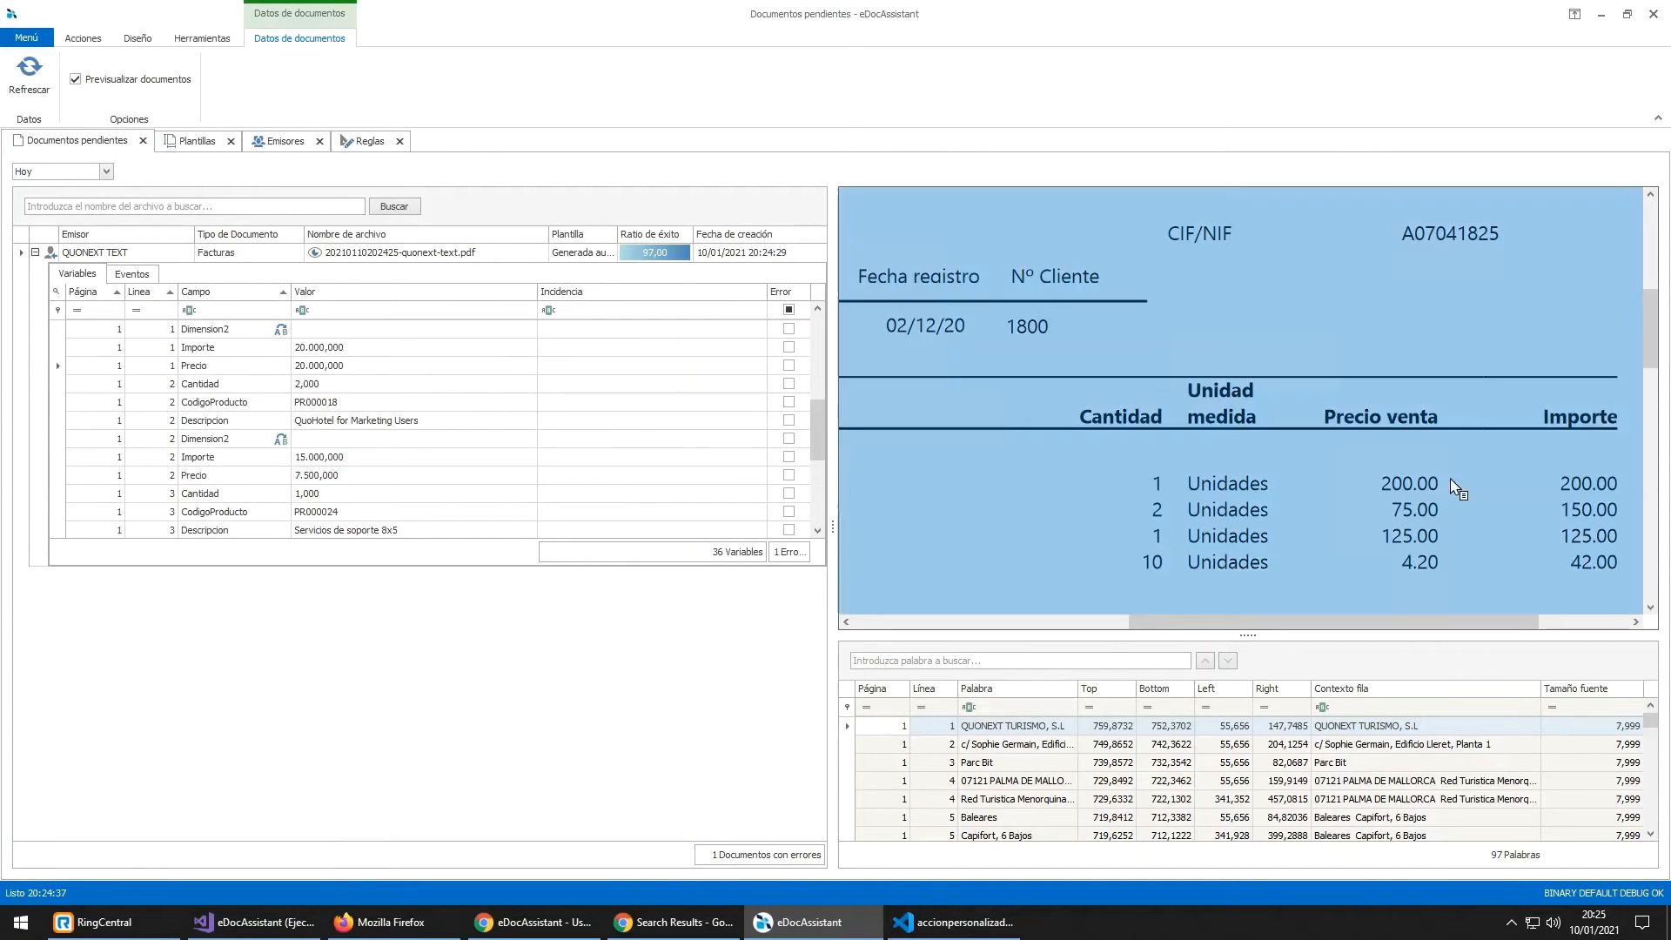
pyautogui.click(1394, 489)
pyautogui.moveTo(1382, 484); pyautogui.dragTo(1413, 484)
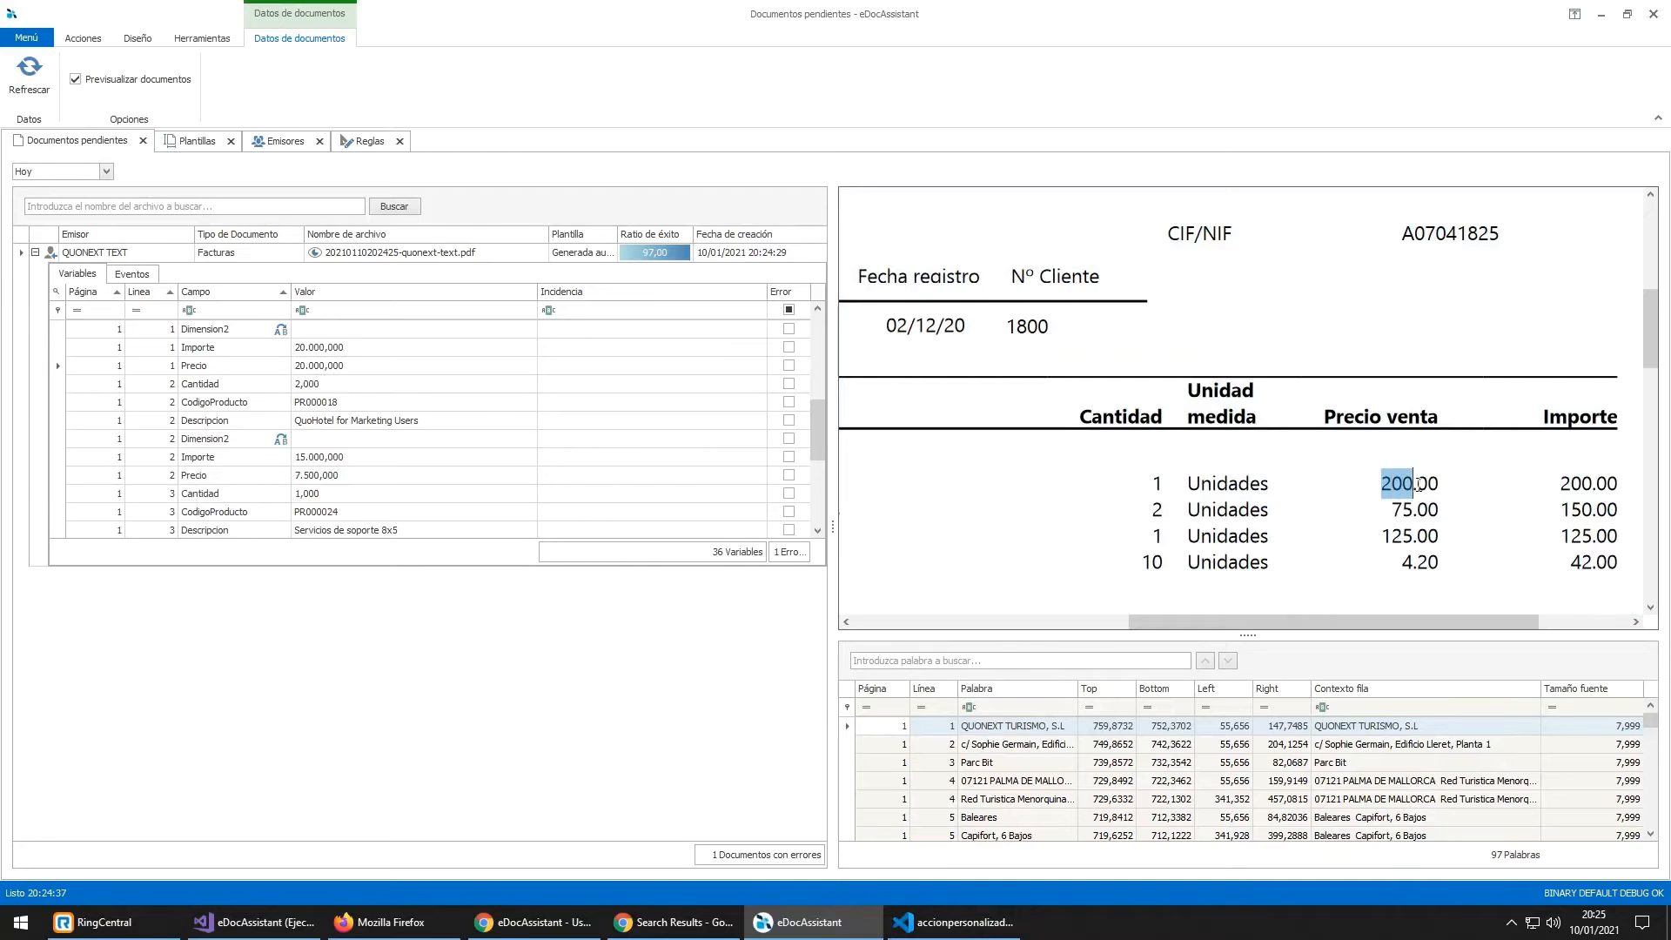
pyautogui.click(1414, 484)
pyautogui.tripleClick(1445, 481)
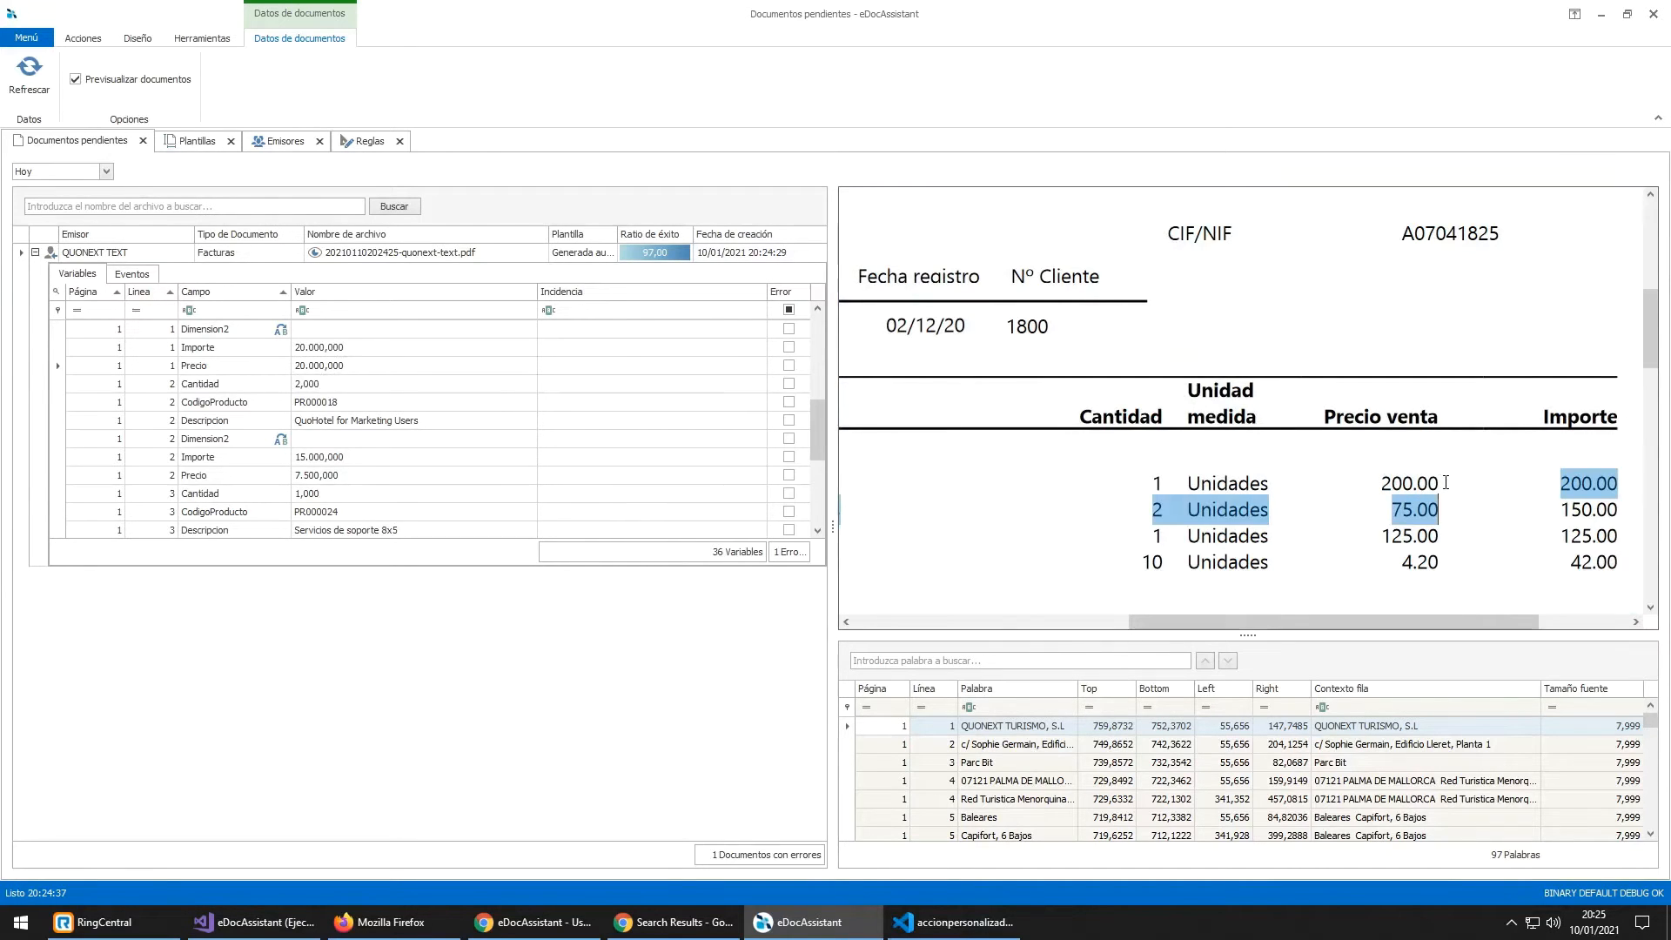
pyautogui.click(1444, 483)
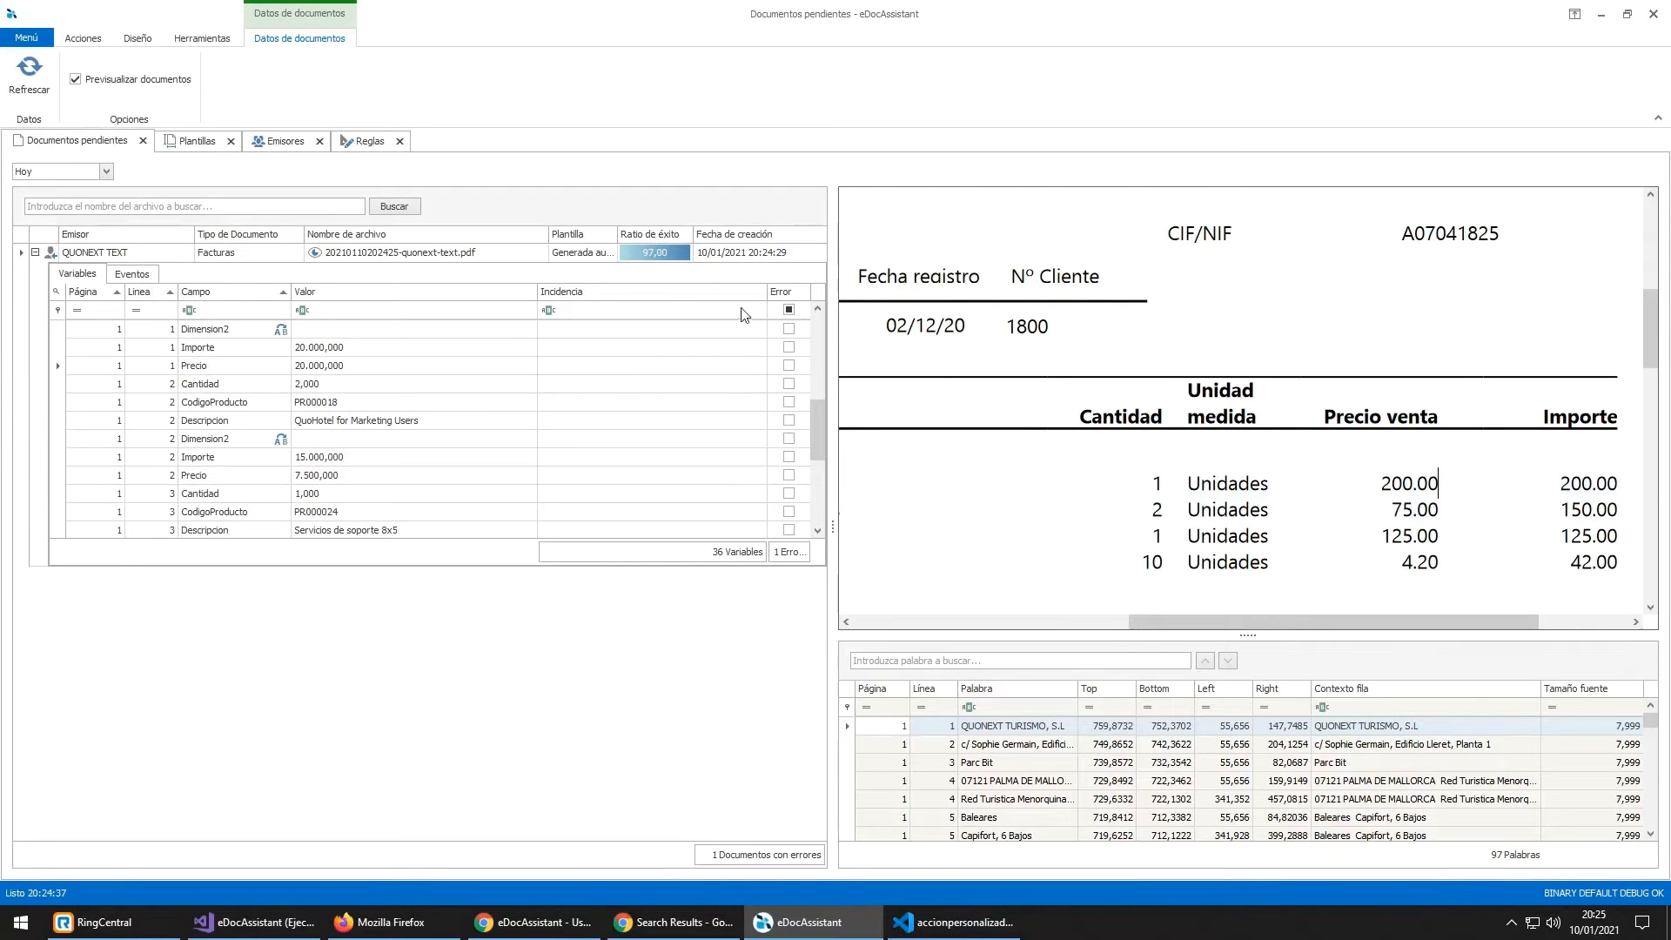
pyautogui.click(269, 142)
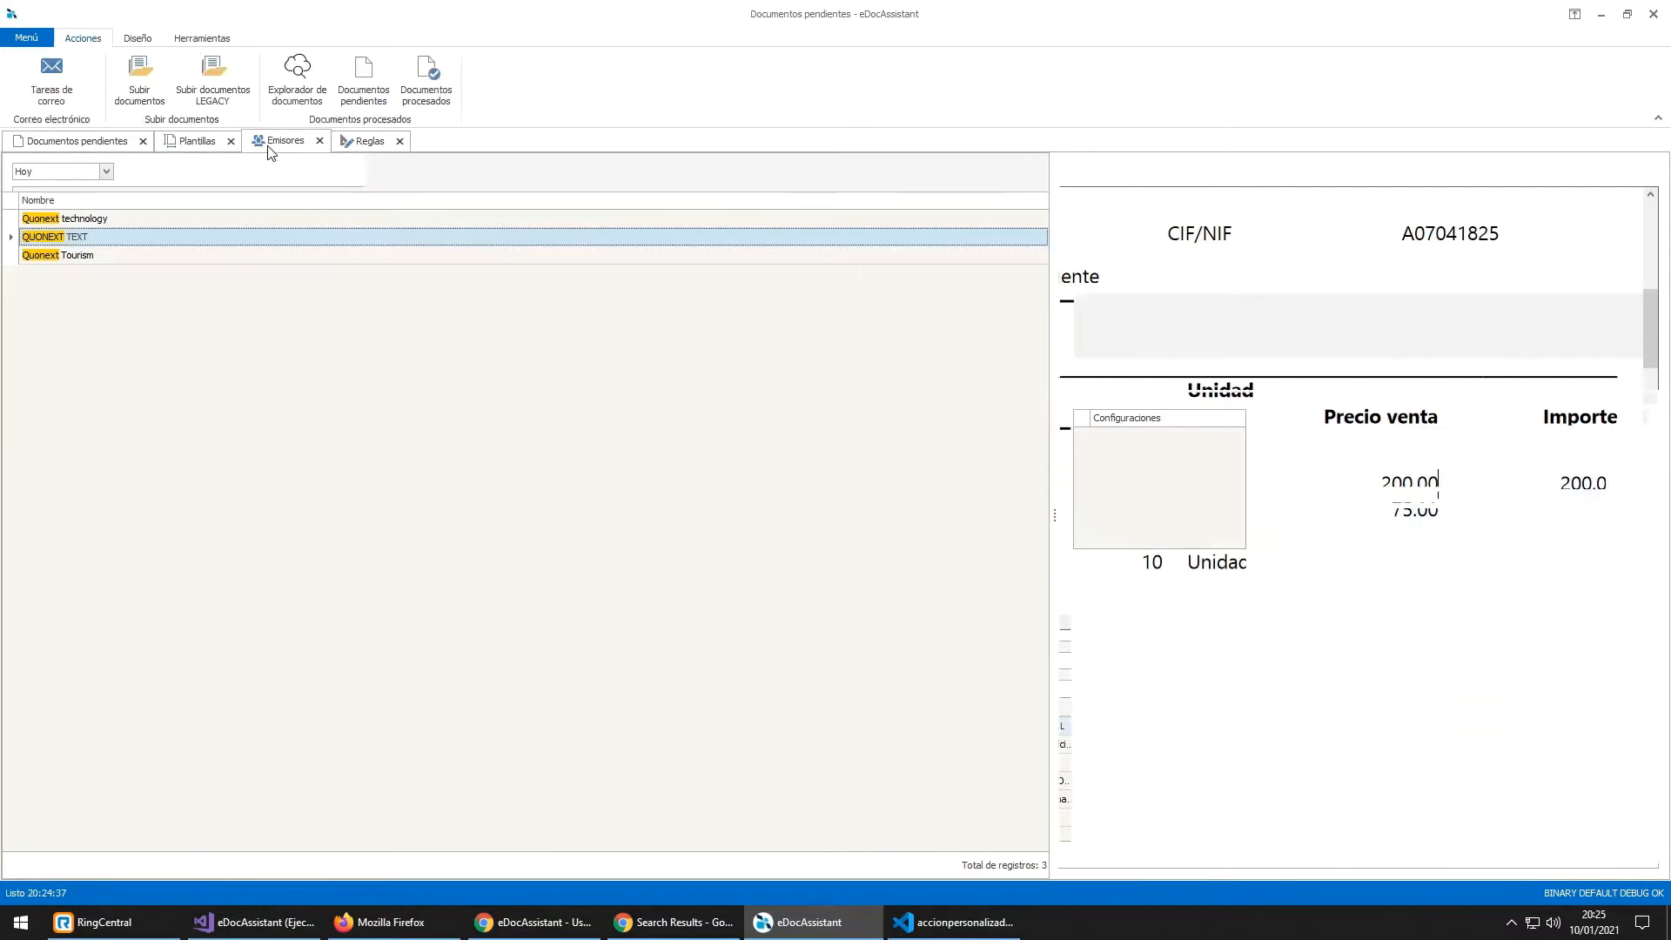
# Step: Set QUONEXT TEXT's 'Idioma de los números' to Inglés, save, and return to Documentos pendientes
pyautogui.doubleClick(199, 237)
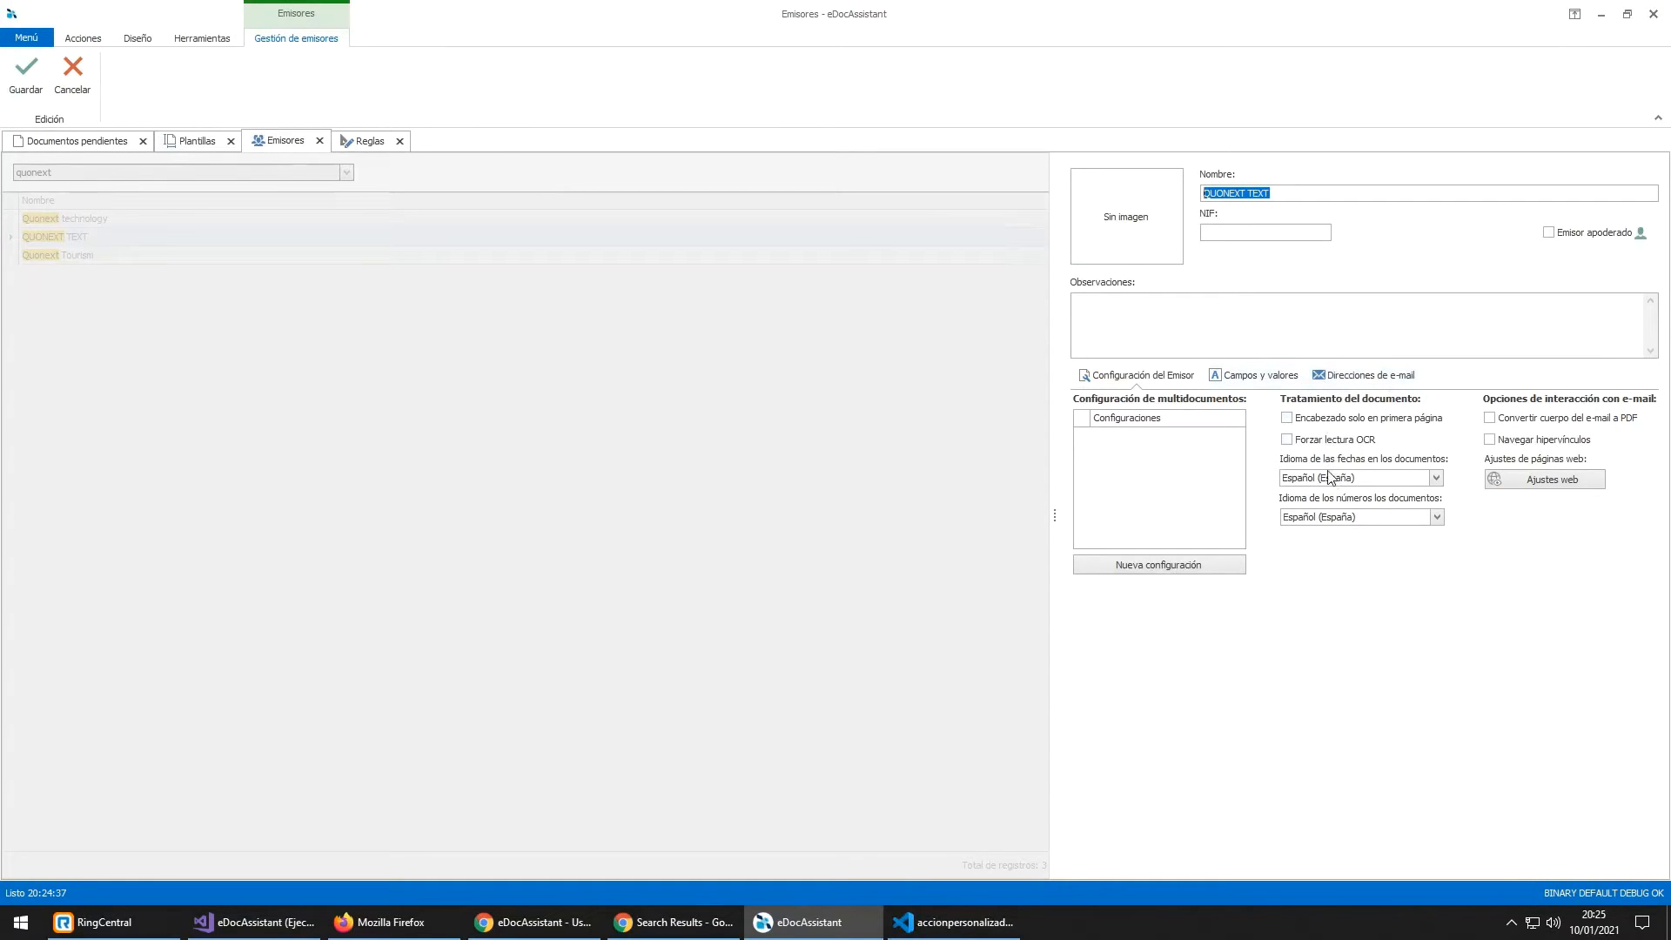
pyautogui.click(1395, 477)
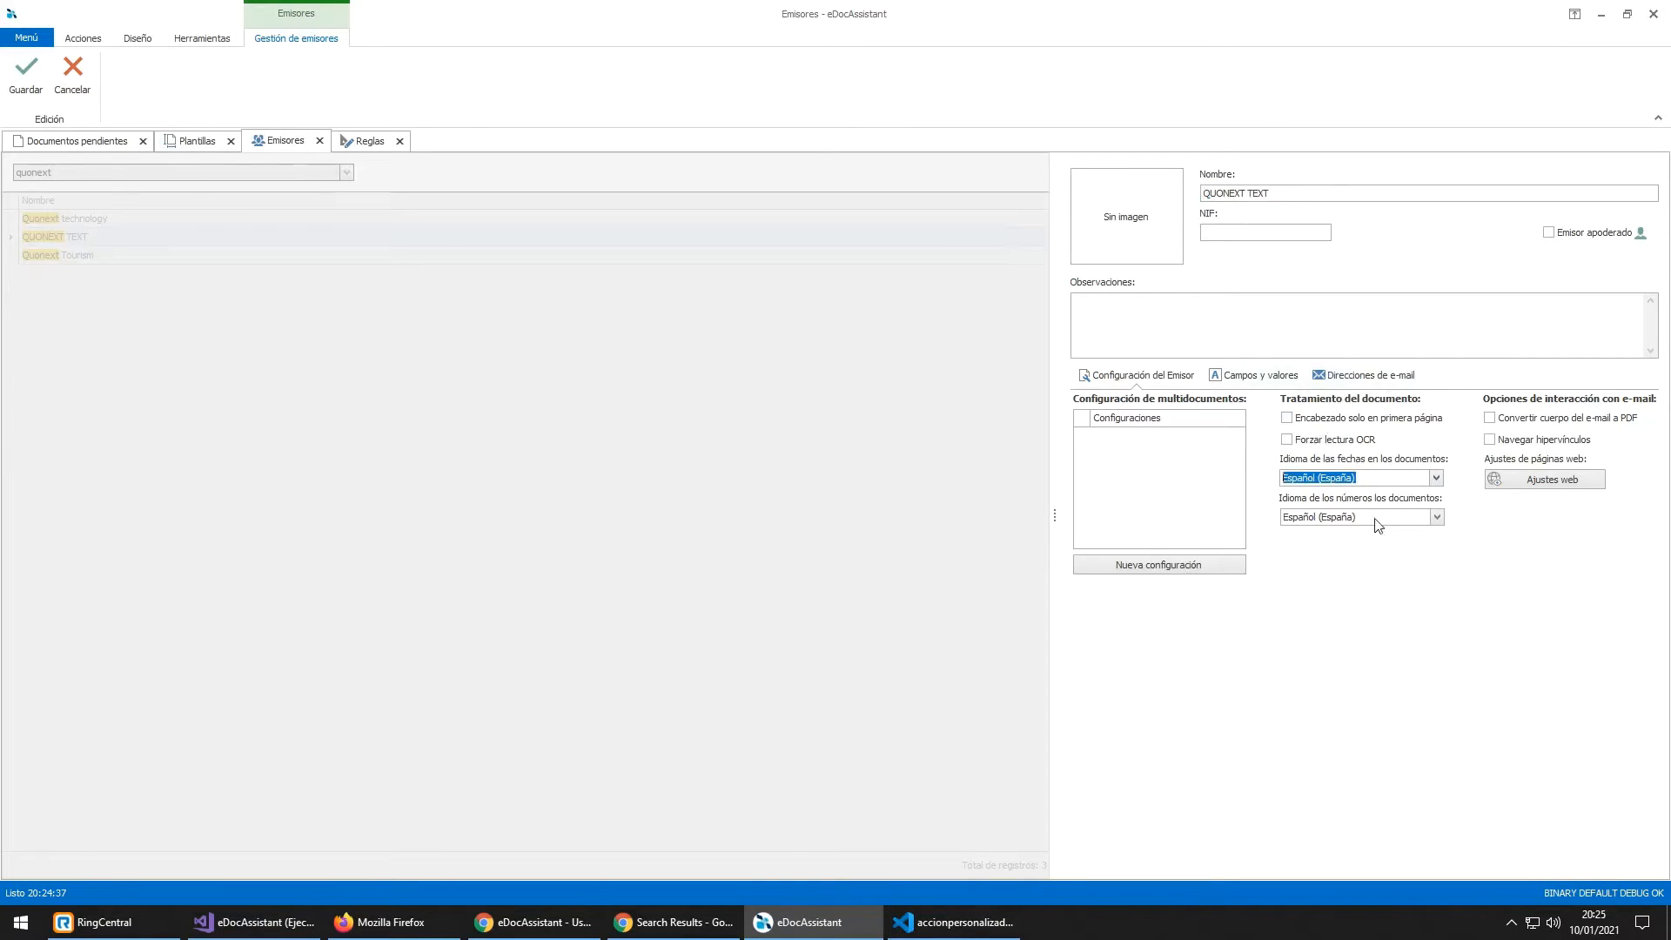
pyautogui.press('Tab')
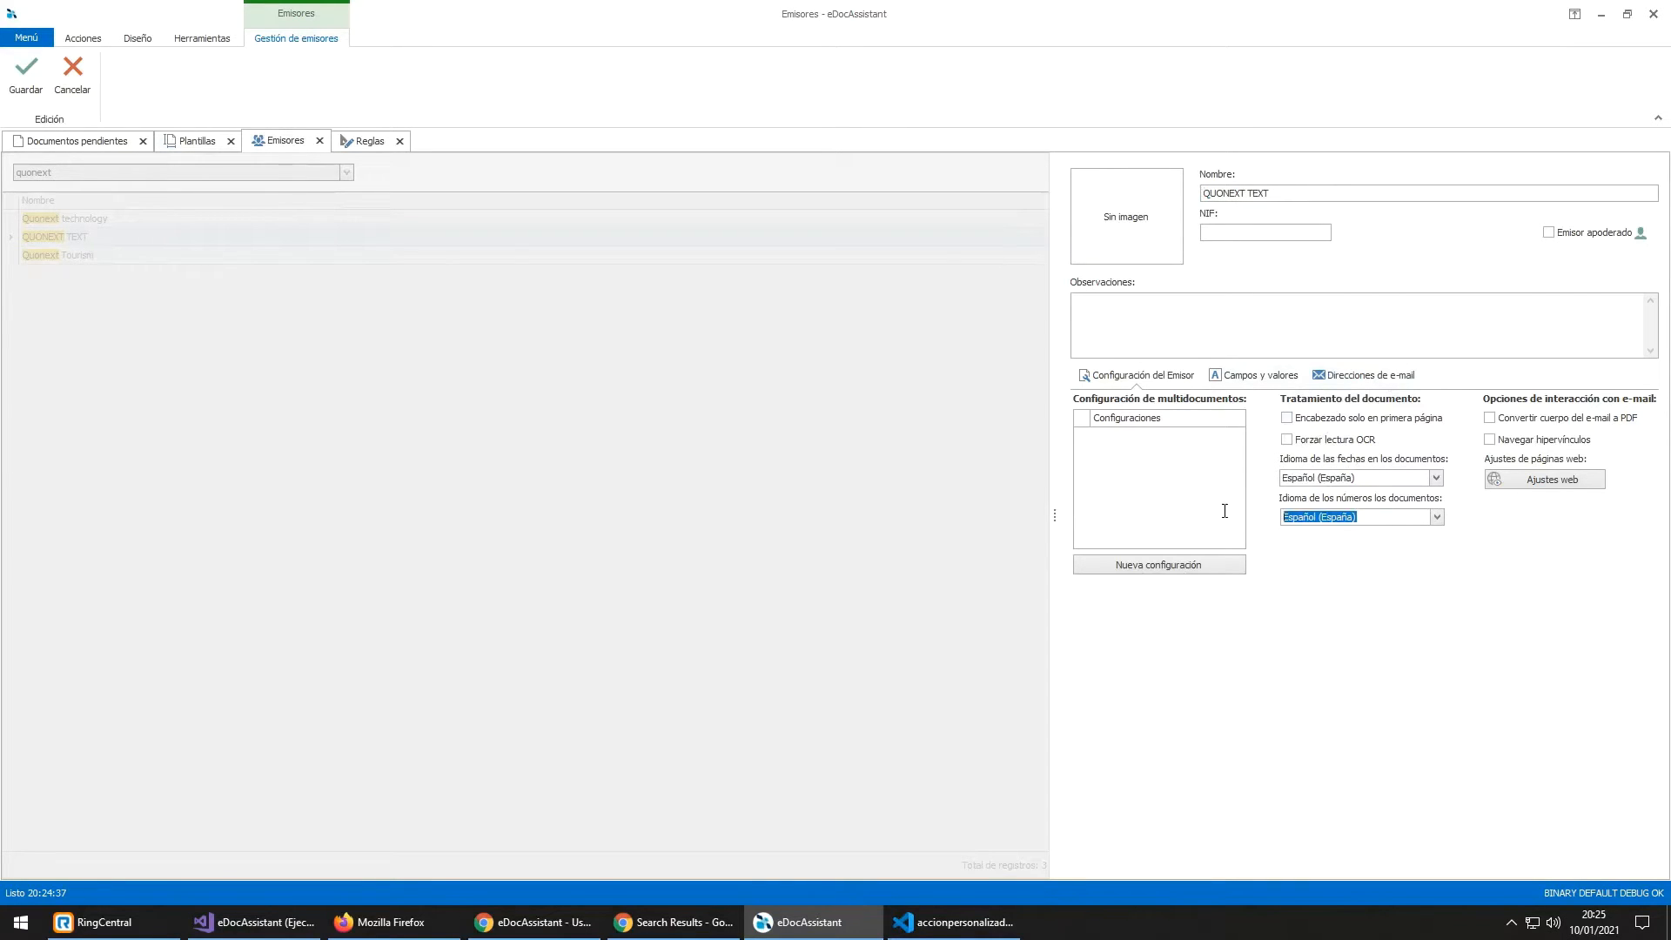
pyautogui.write('ingl')
pyautogui.press('Down')
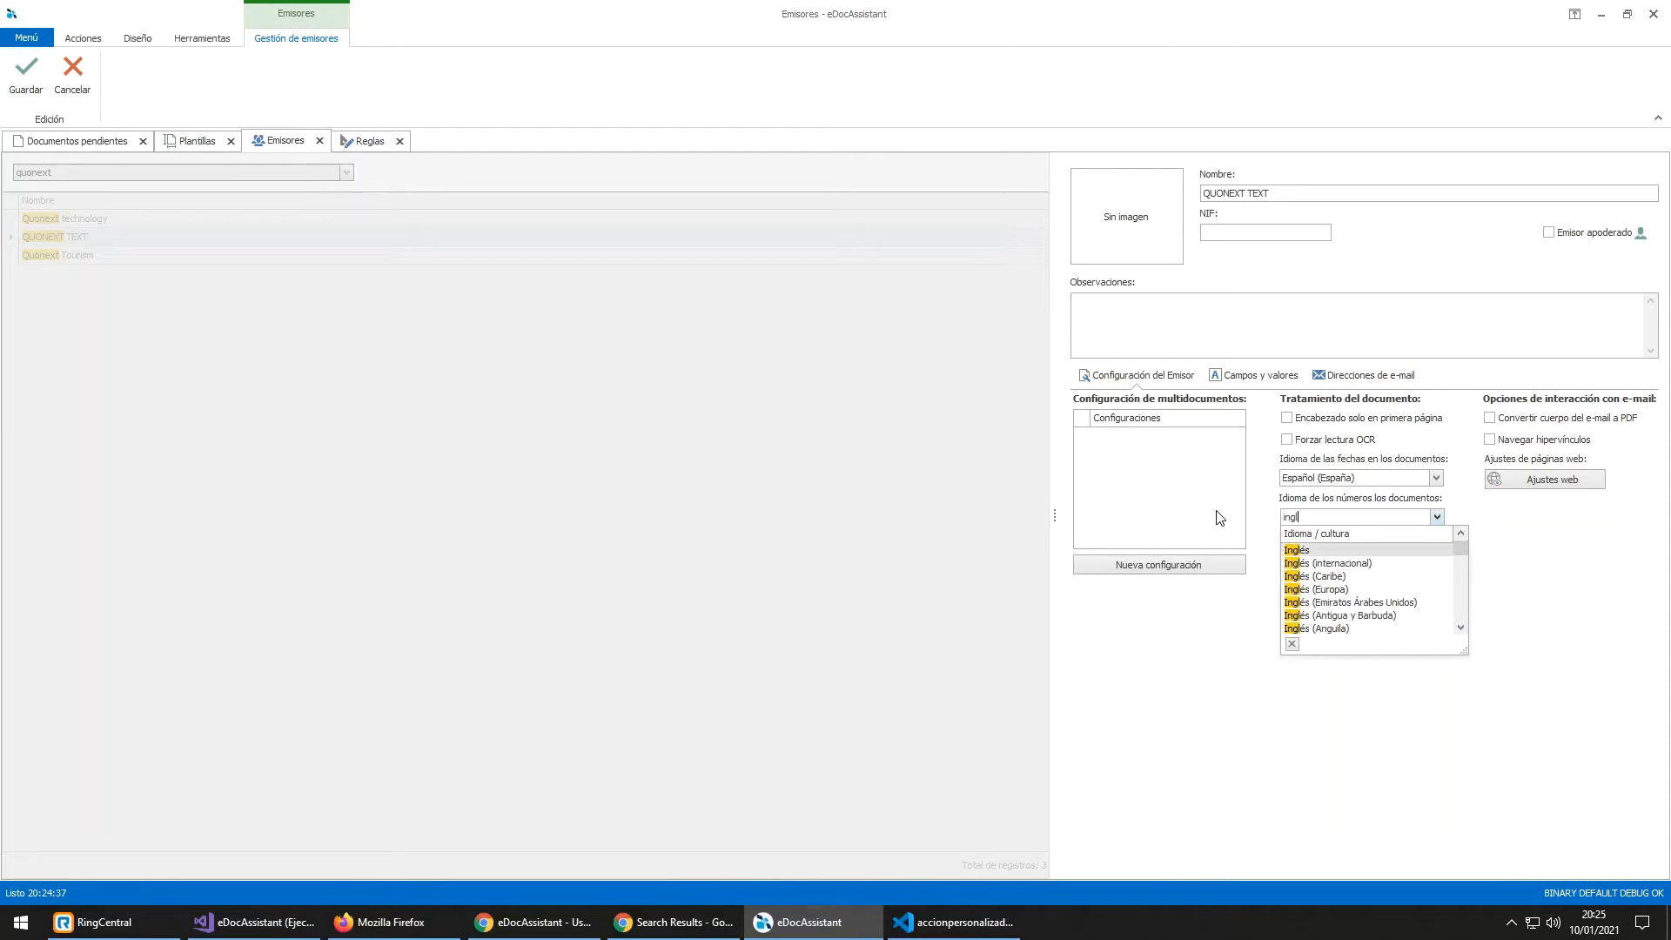
pyautogui.press('Return')
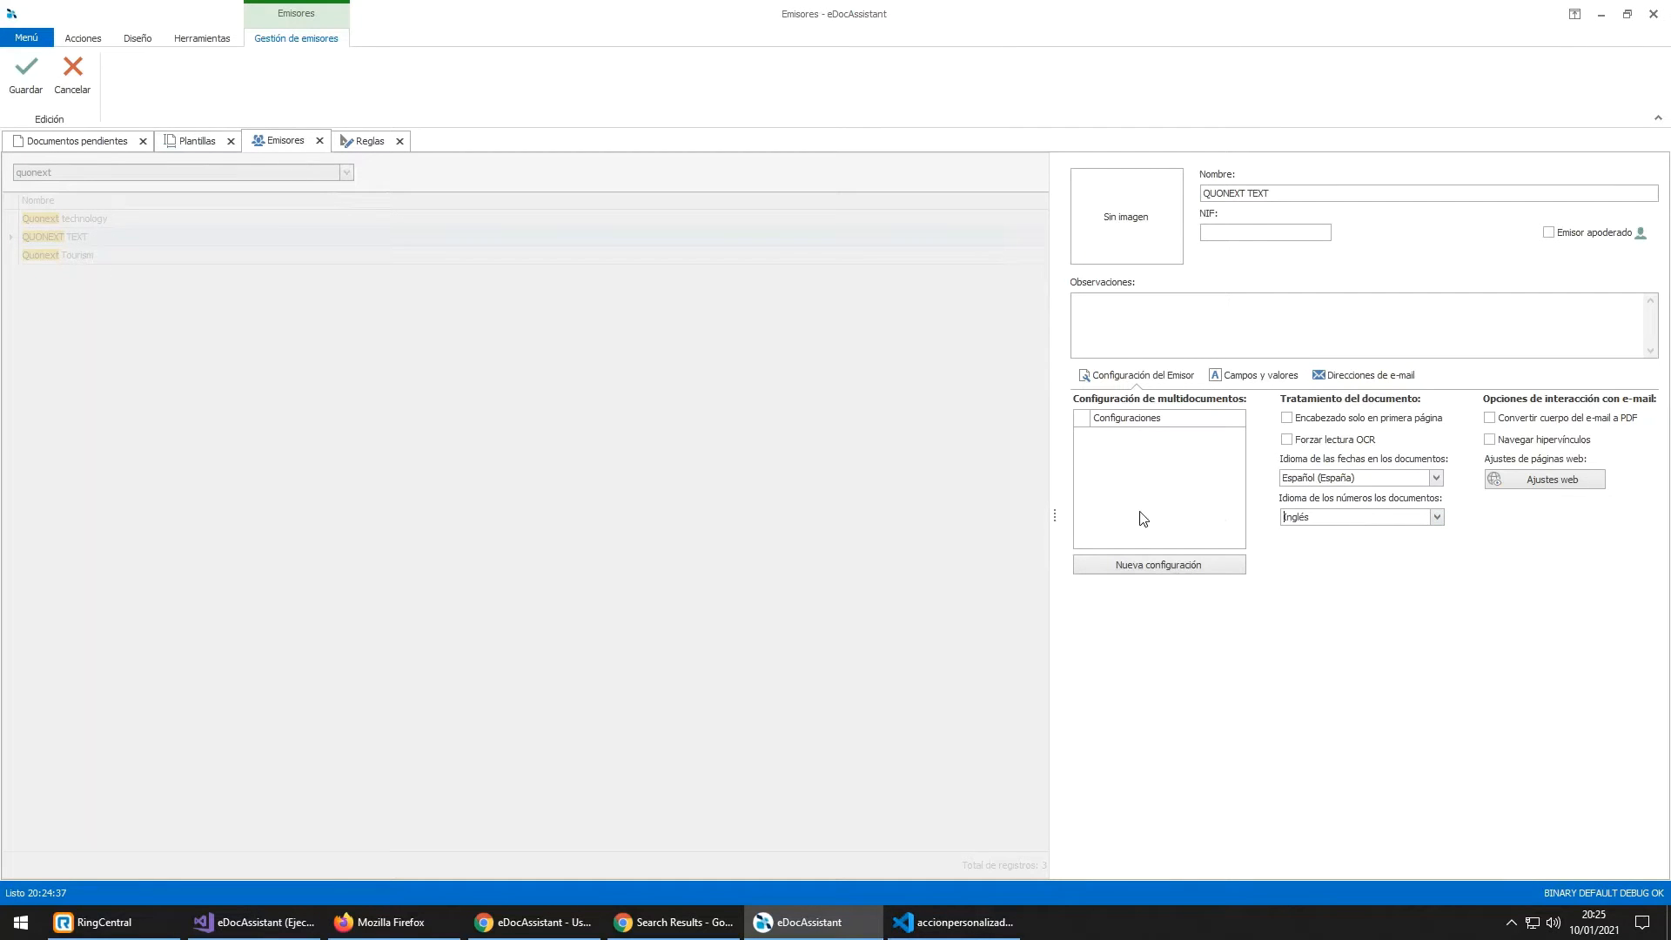
pyautogui.click(27, 70)
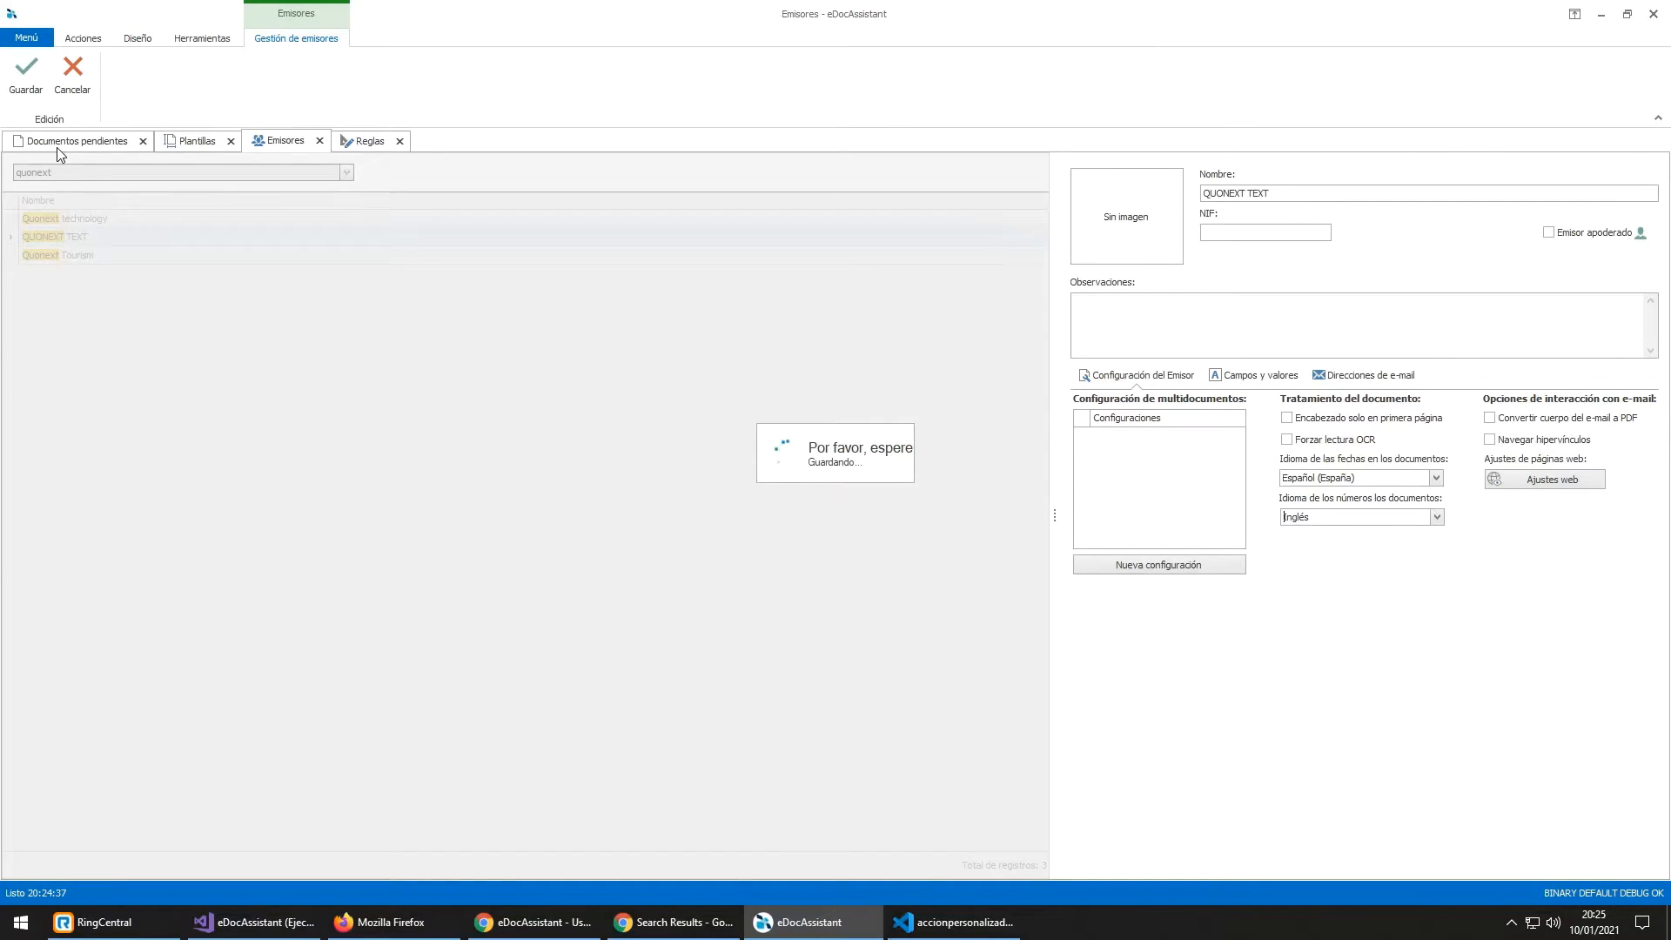
pyautogui.click(111, 146)
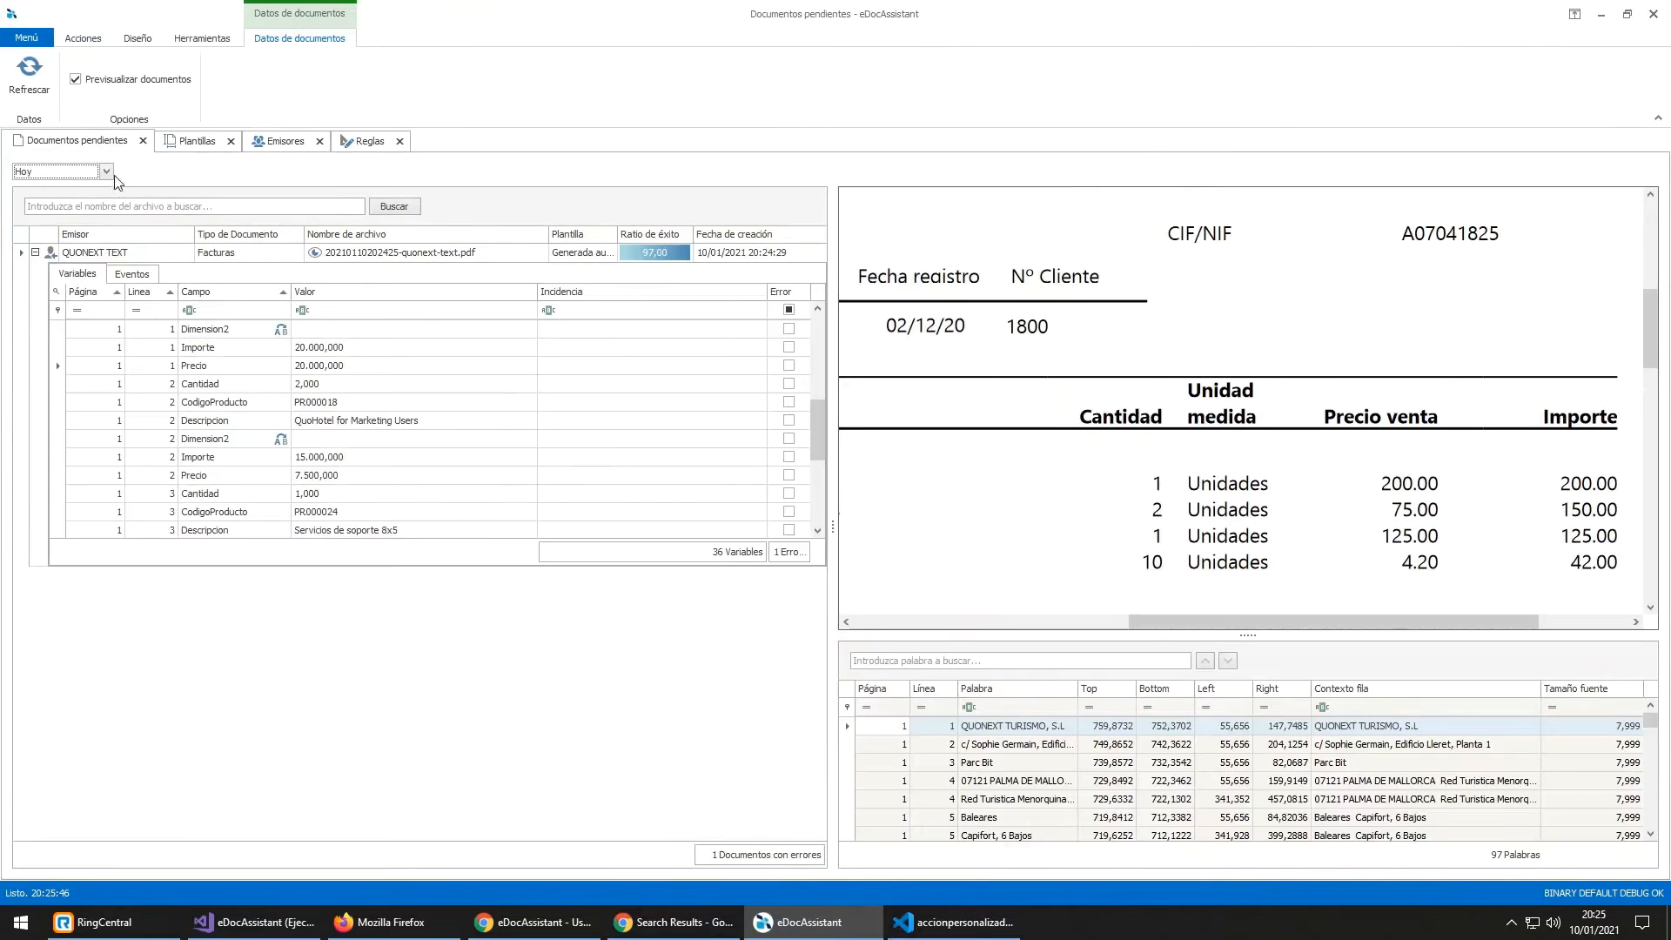
# Step: Re-read the QUONEXT TEXT document and check its line-1 Importe value
pyautogui.rightClick(139, 258)
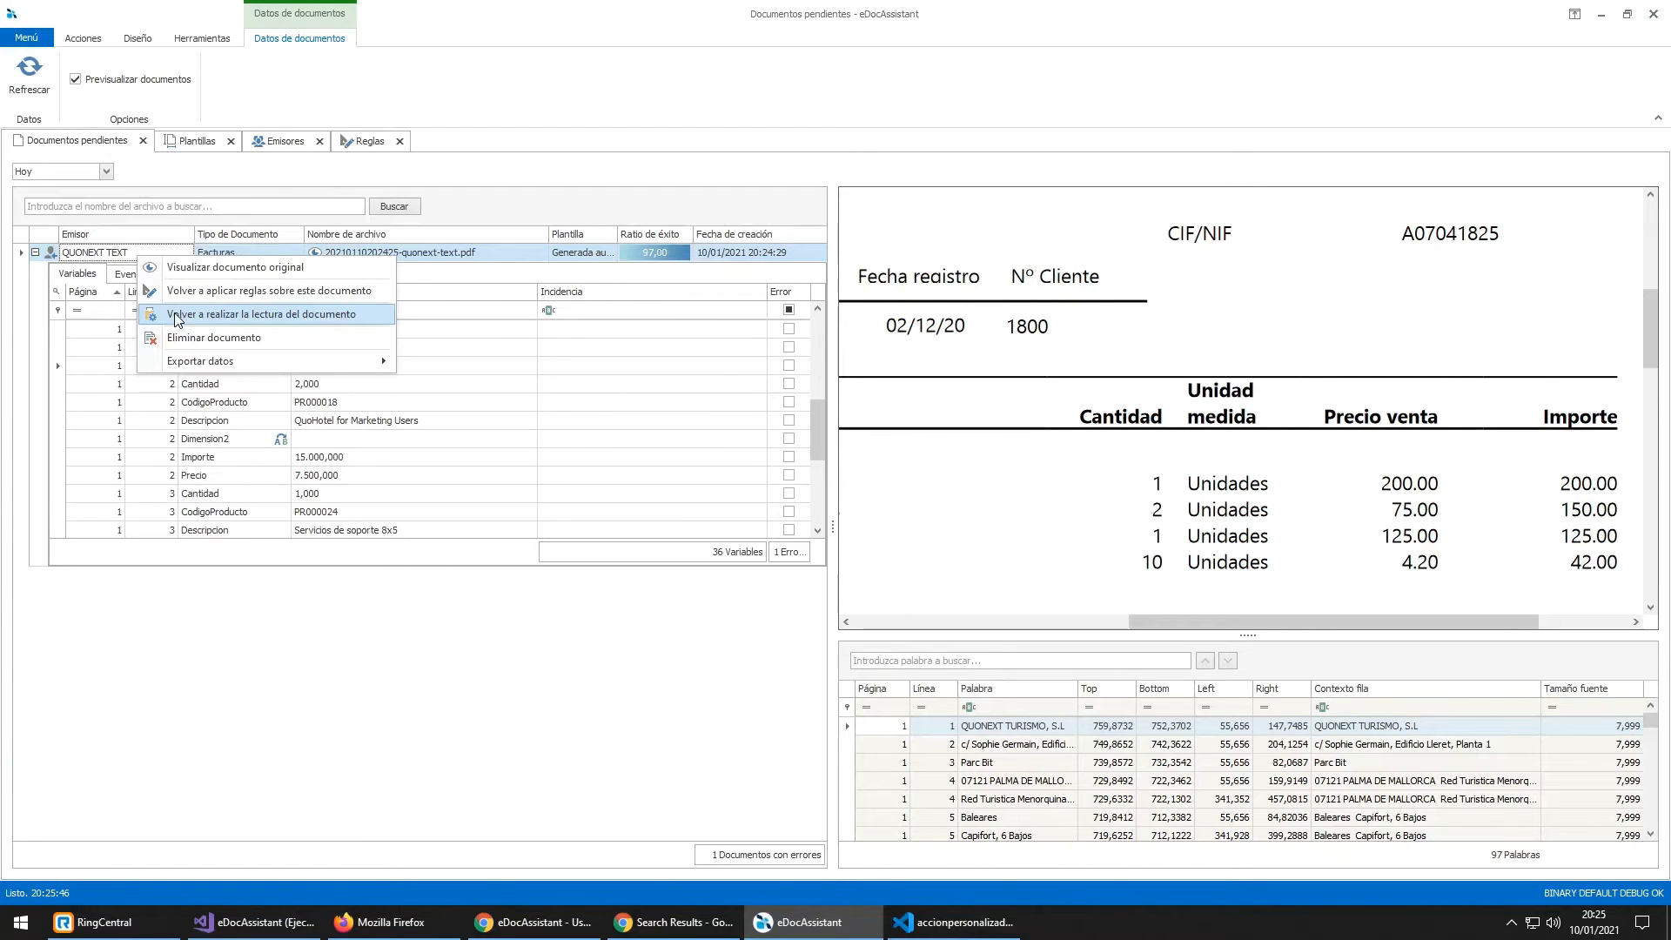
pyautogui.click(176, 316)
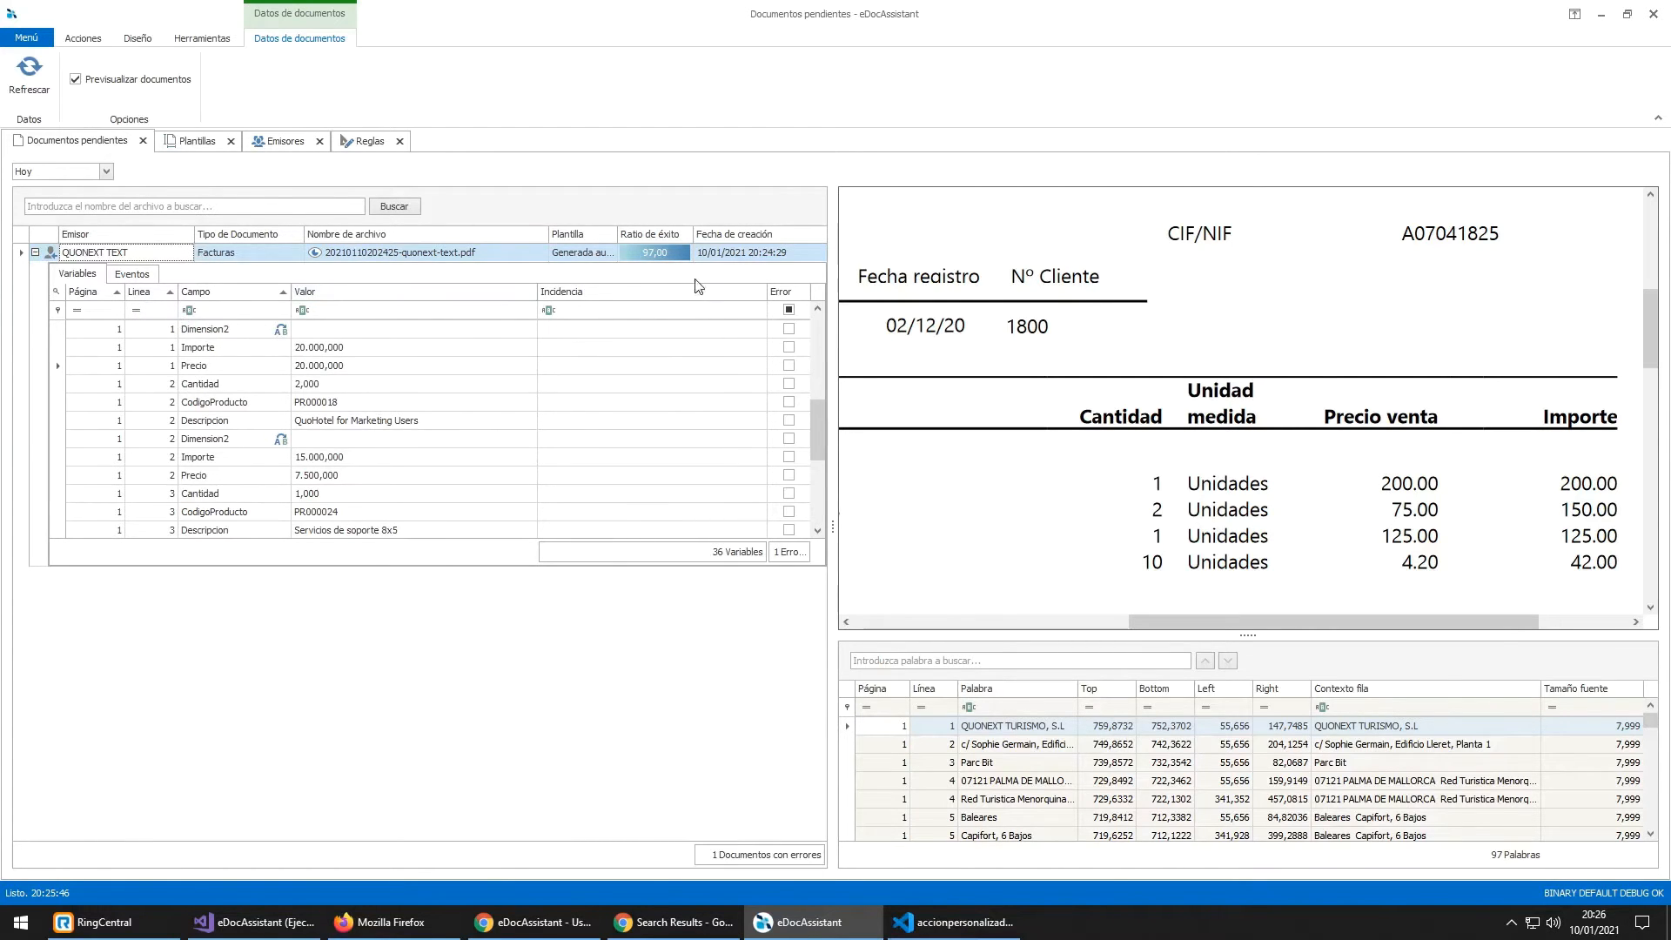
pyautogui.click(35, 252)
pyautogui.scroll(-4, 317, 472)
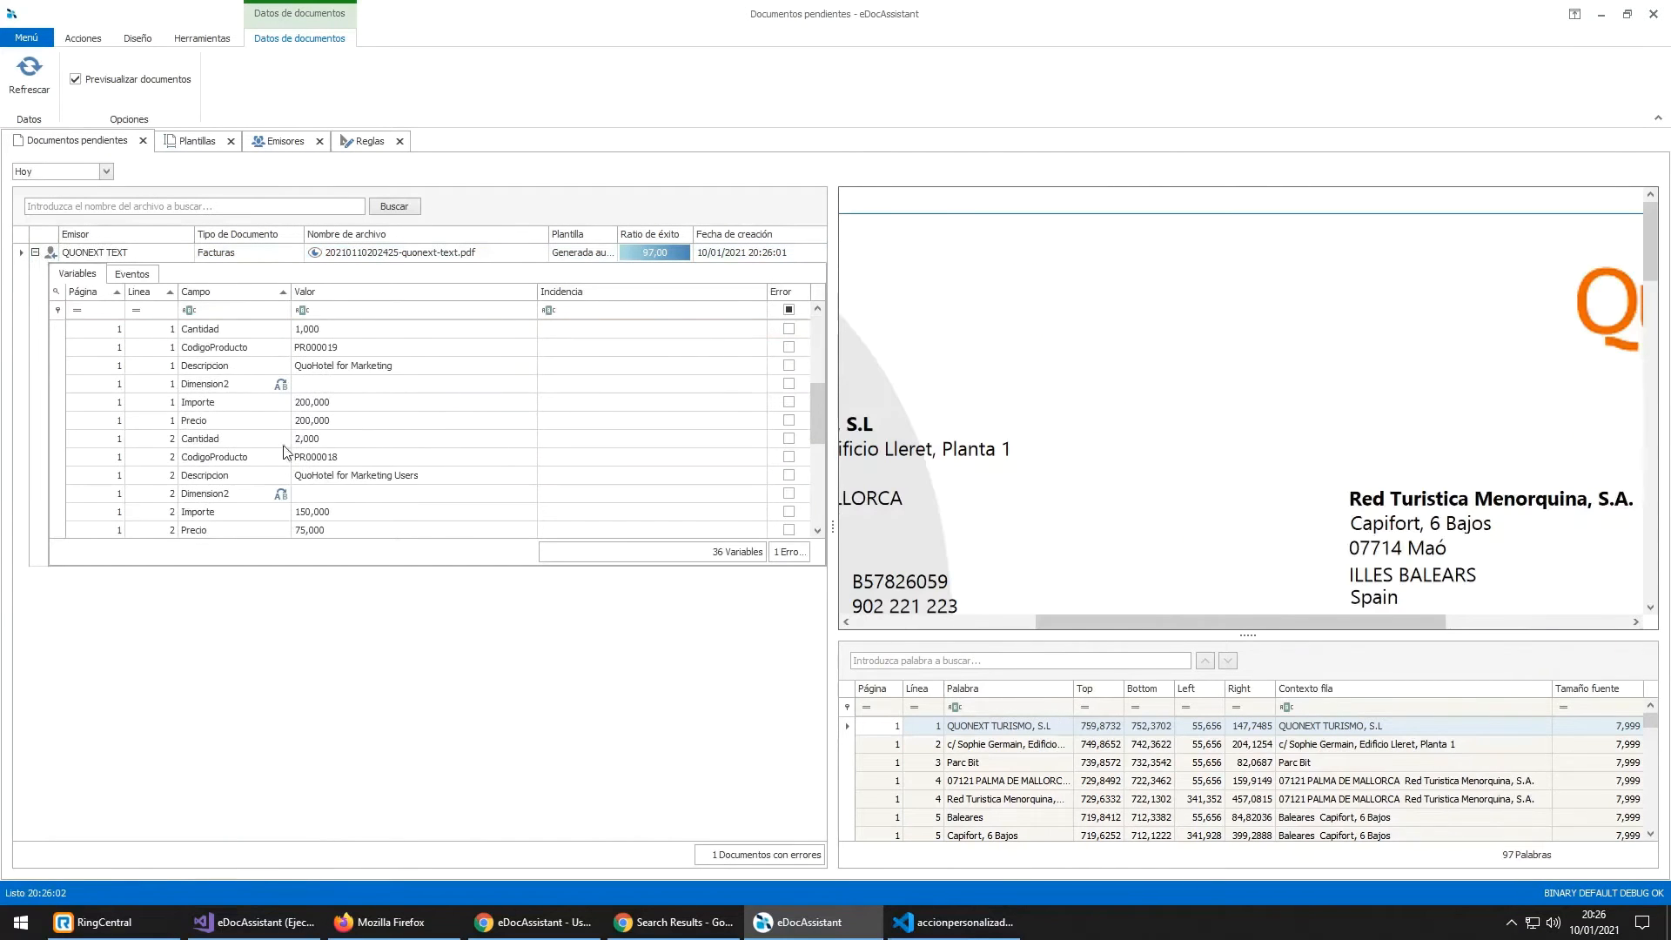
pyautogui.click(268, 406)
# Step: Review the remaining extracted variables against the preview, then switch to the Reglas list
pyautogui.scroll(-6, 1272, 374)
pyautogui.scroll(-2, 1379, 428)
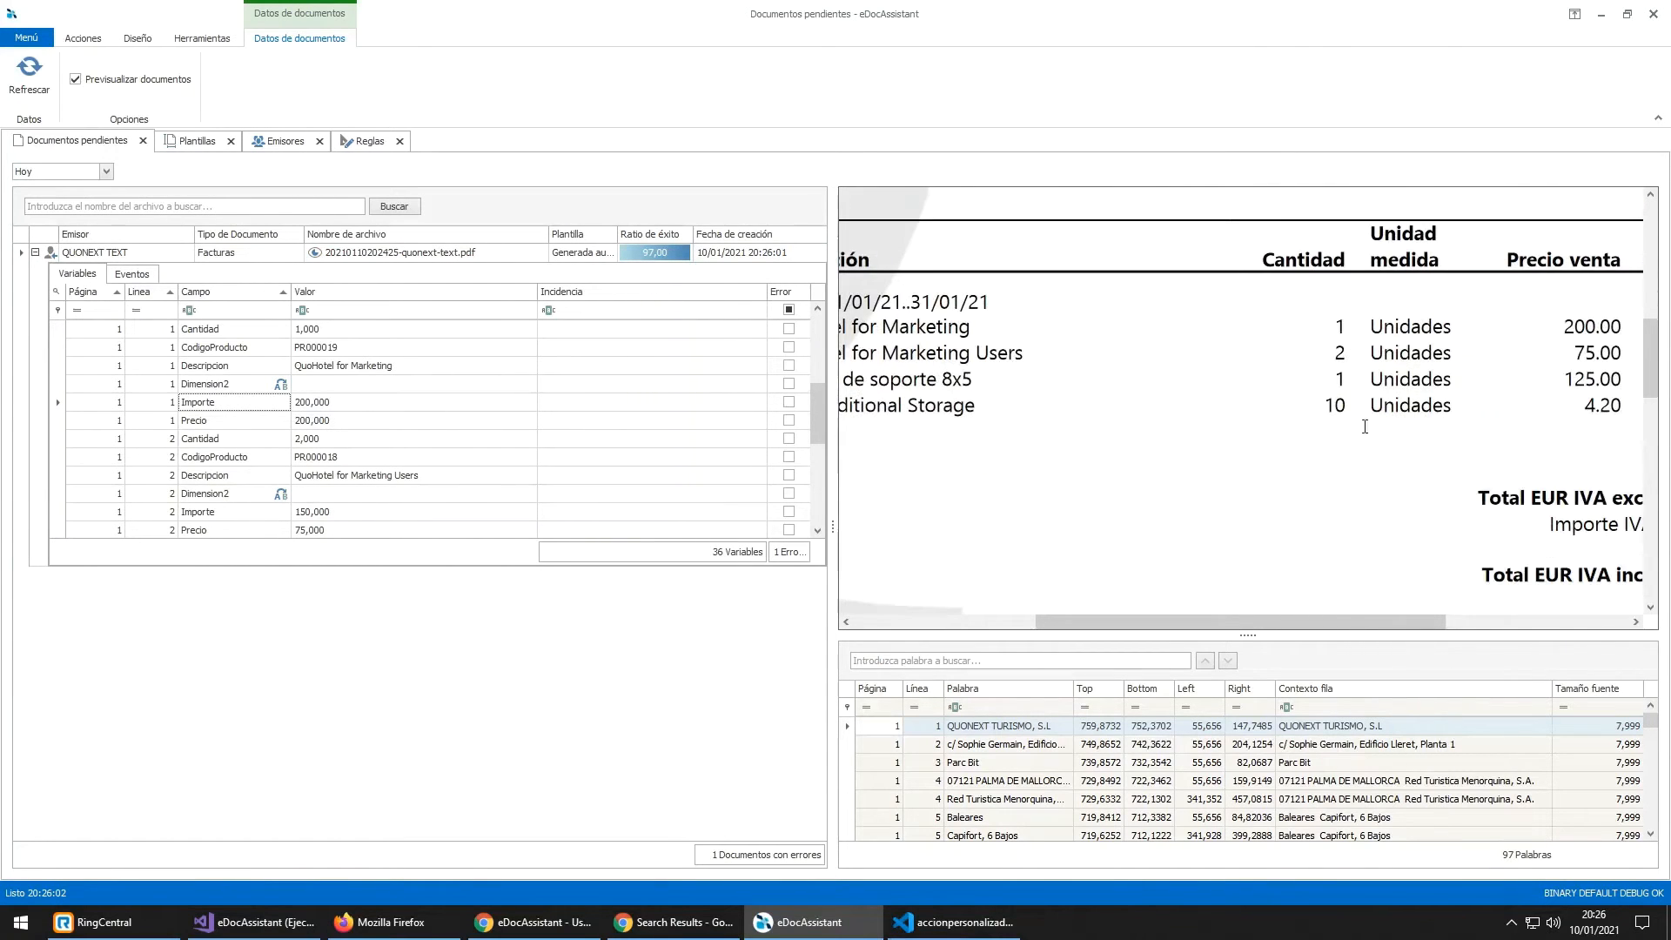
pyautogui.moveTo(1329, 634); pyautogui.dragTo(1427, 634)
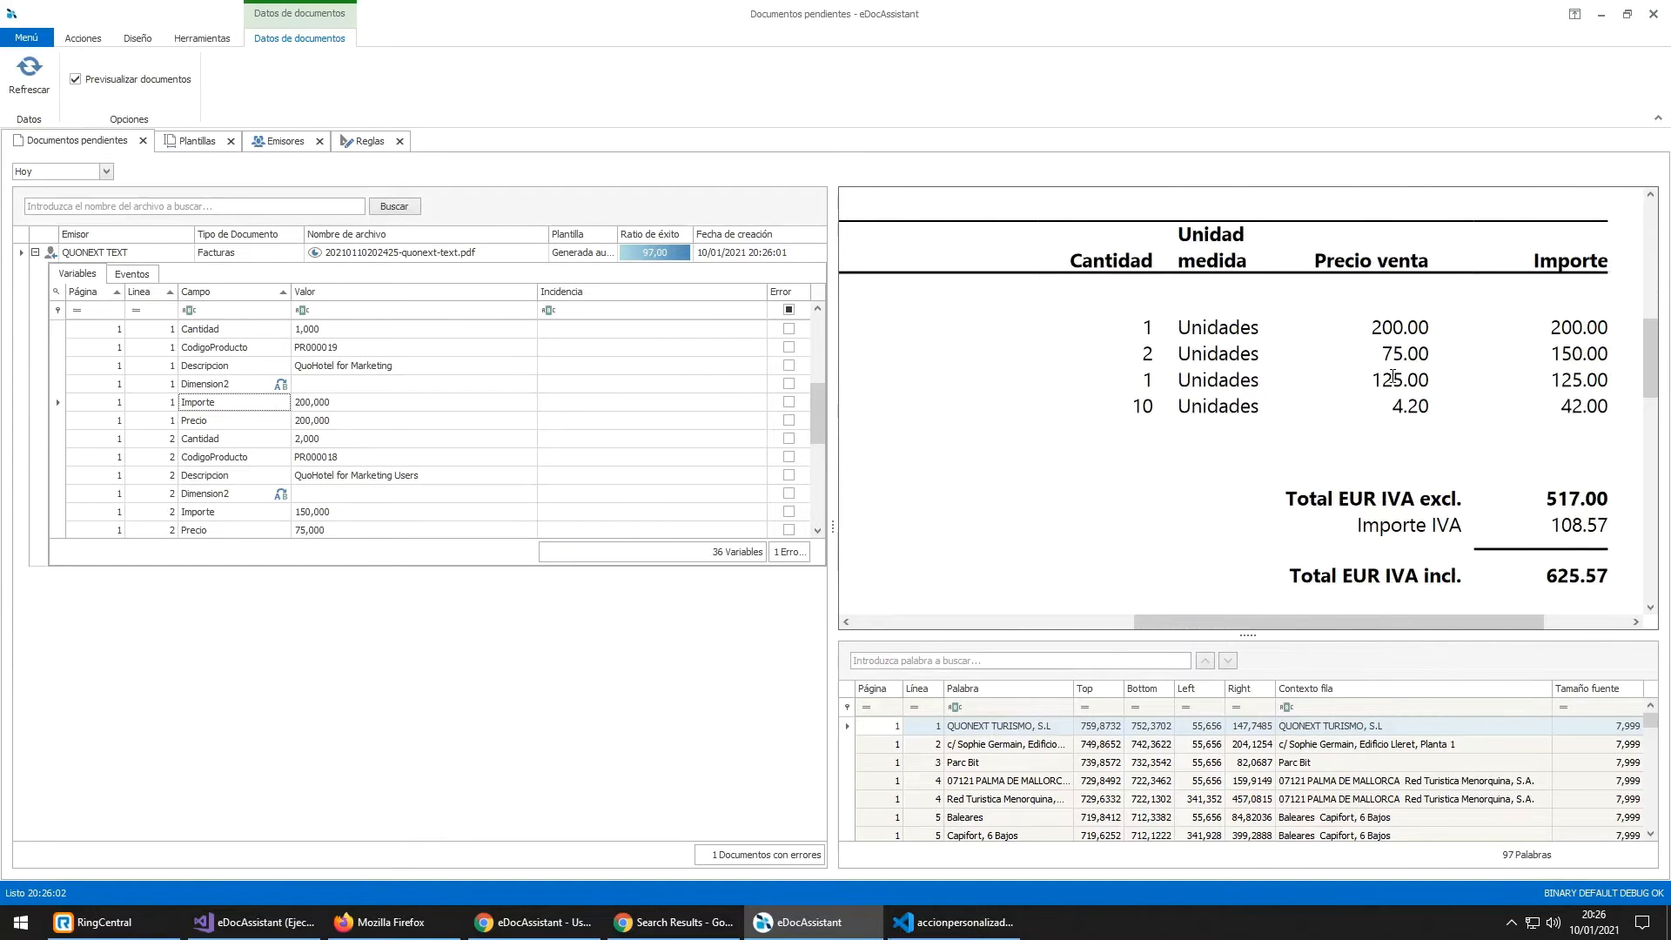
pyautogui.scroll(-3, 1393, 376)
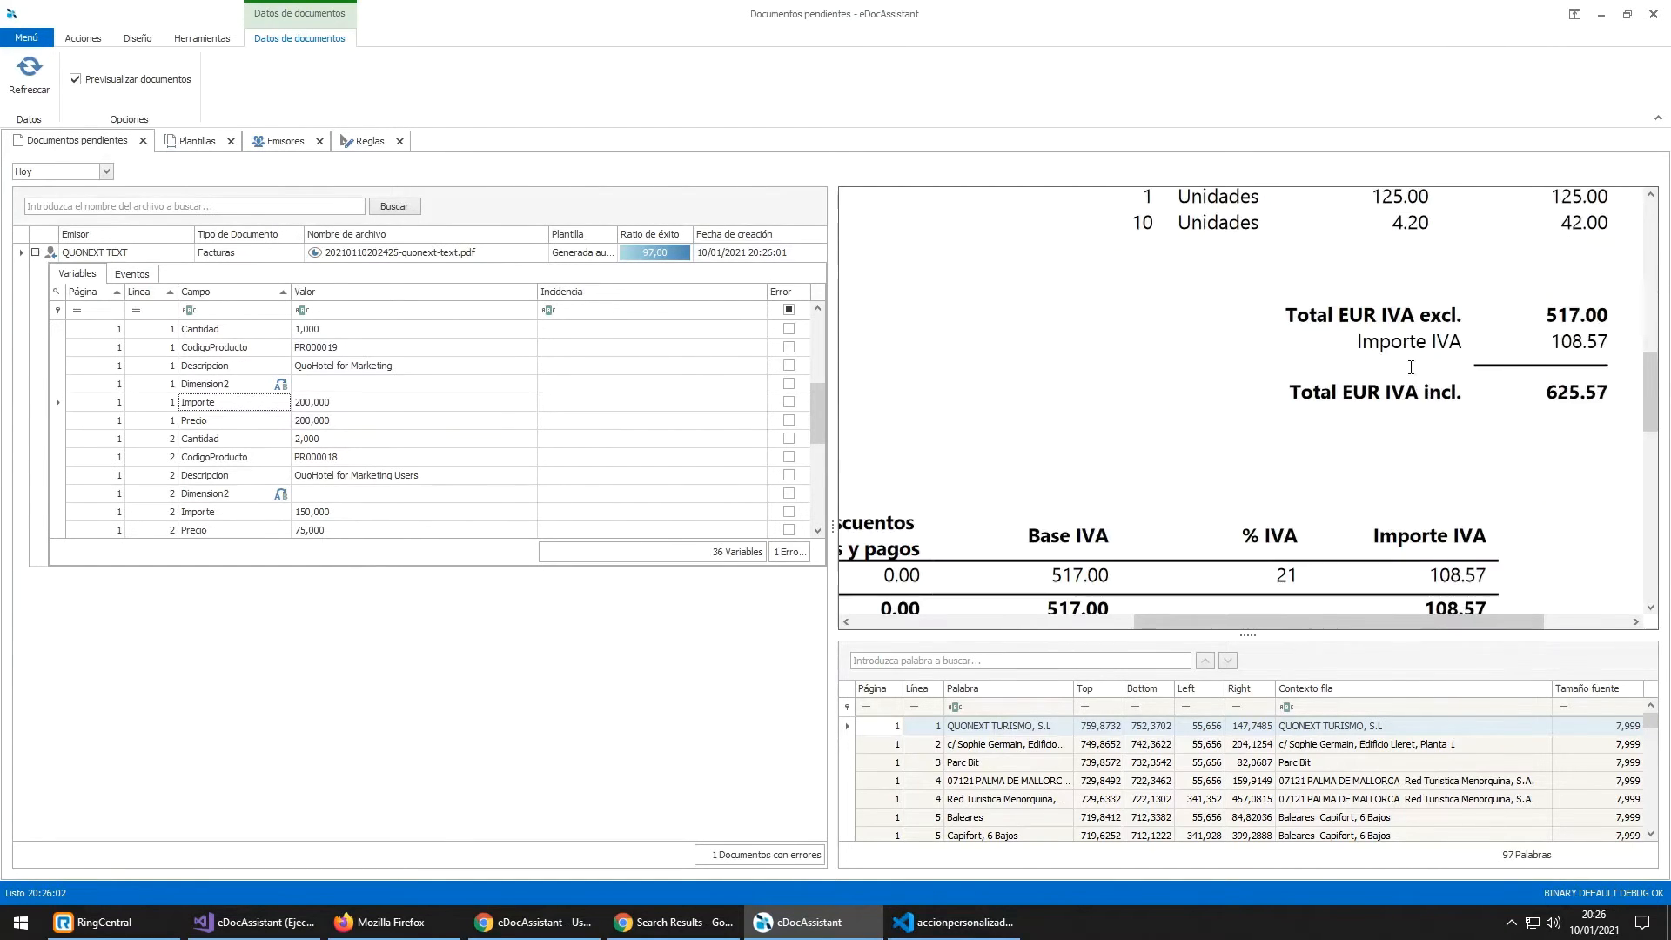
pyautogui.scroll(2, 1389, 373)
pyautogui.scroll(-4, 261, 444)
pyautogui.scroll(4, 274, 459)
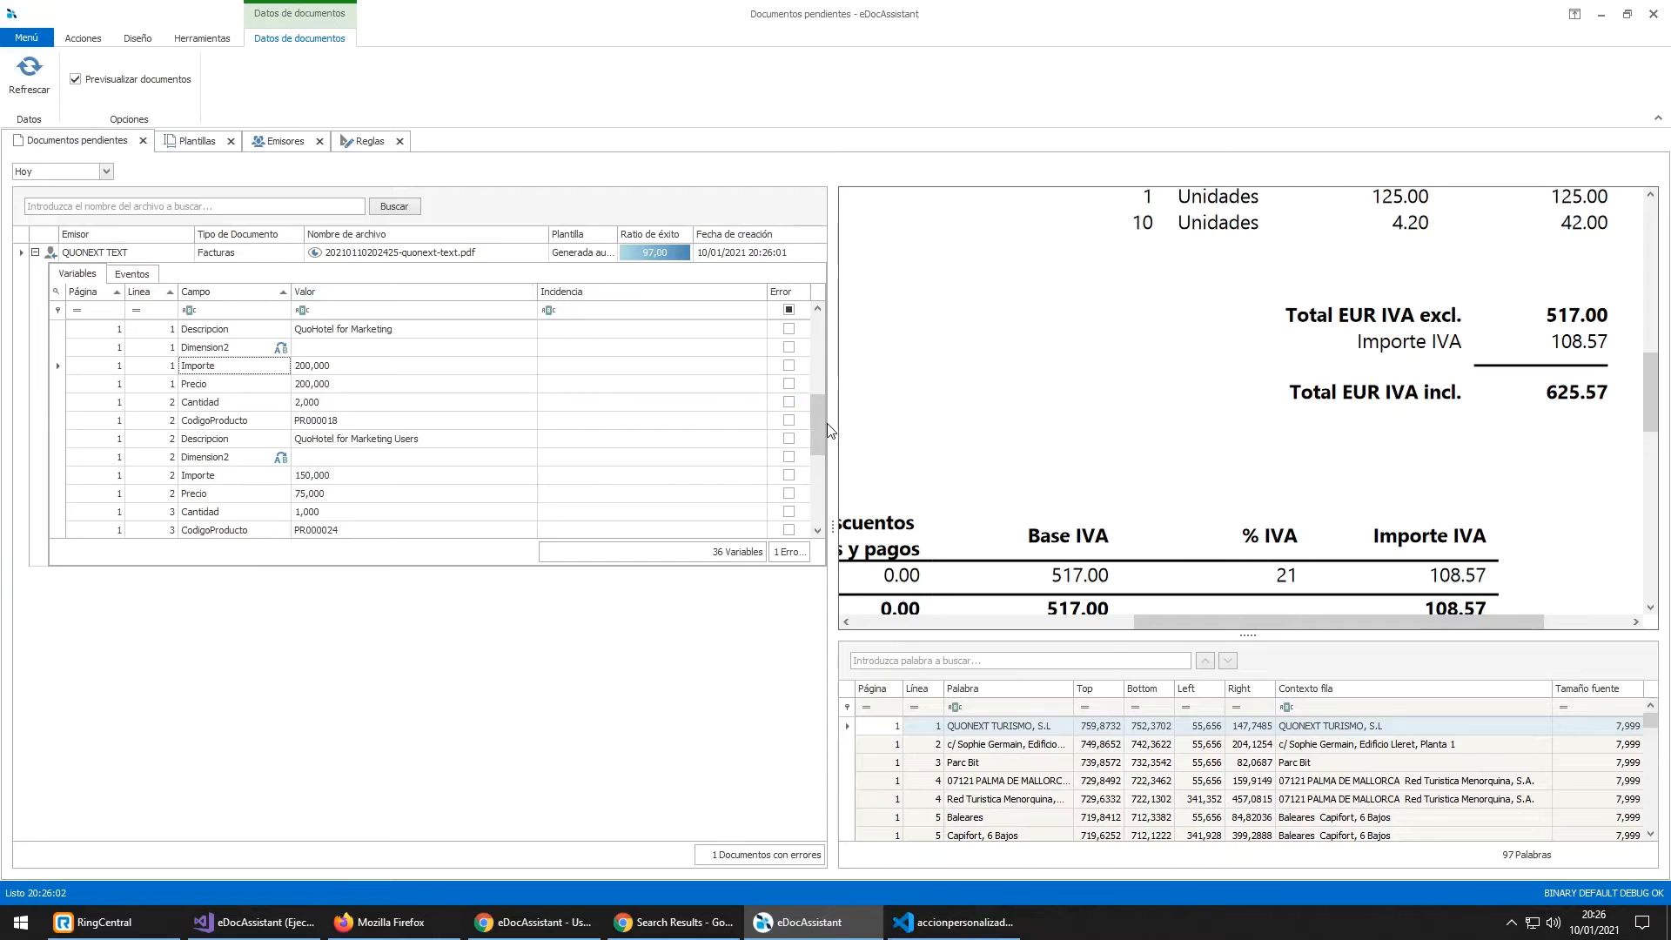
pyautogui.moveTo(822, 425); pyautogui.dragTo(804, 523)
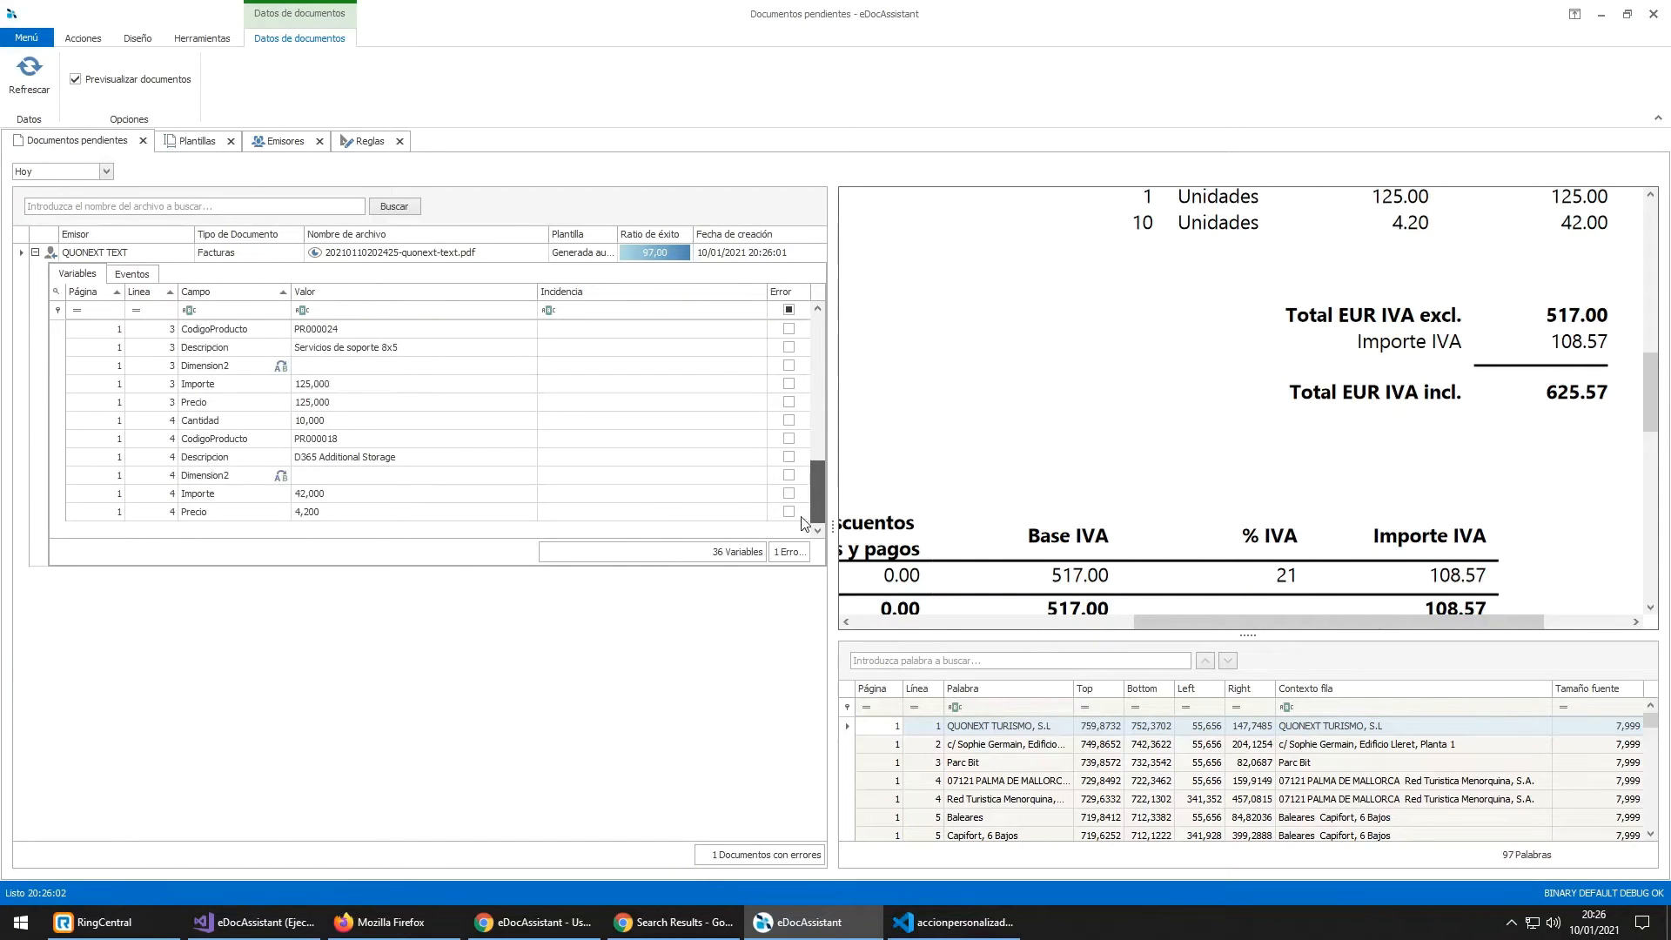
pyautogui.click(346, 142)
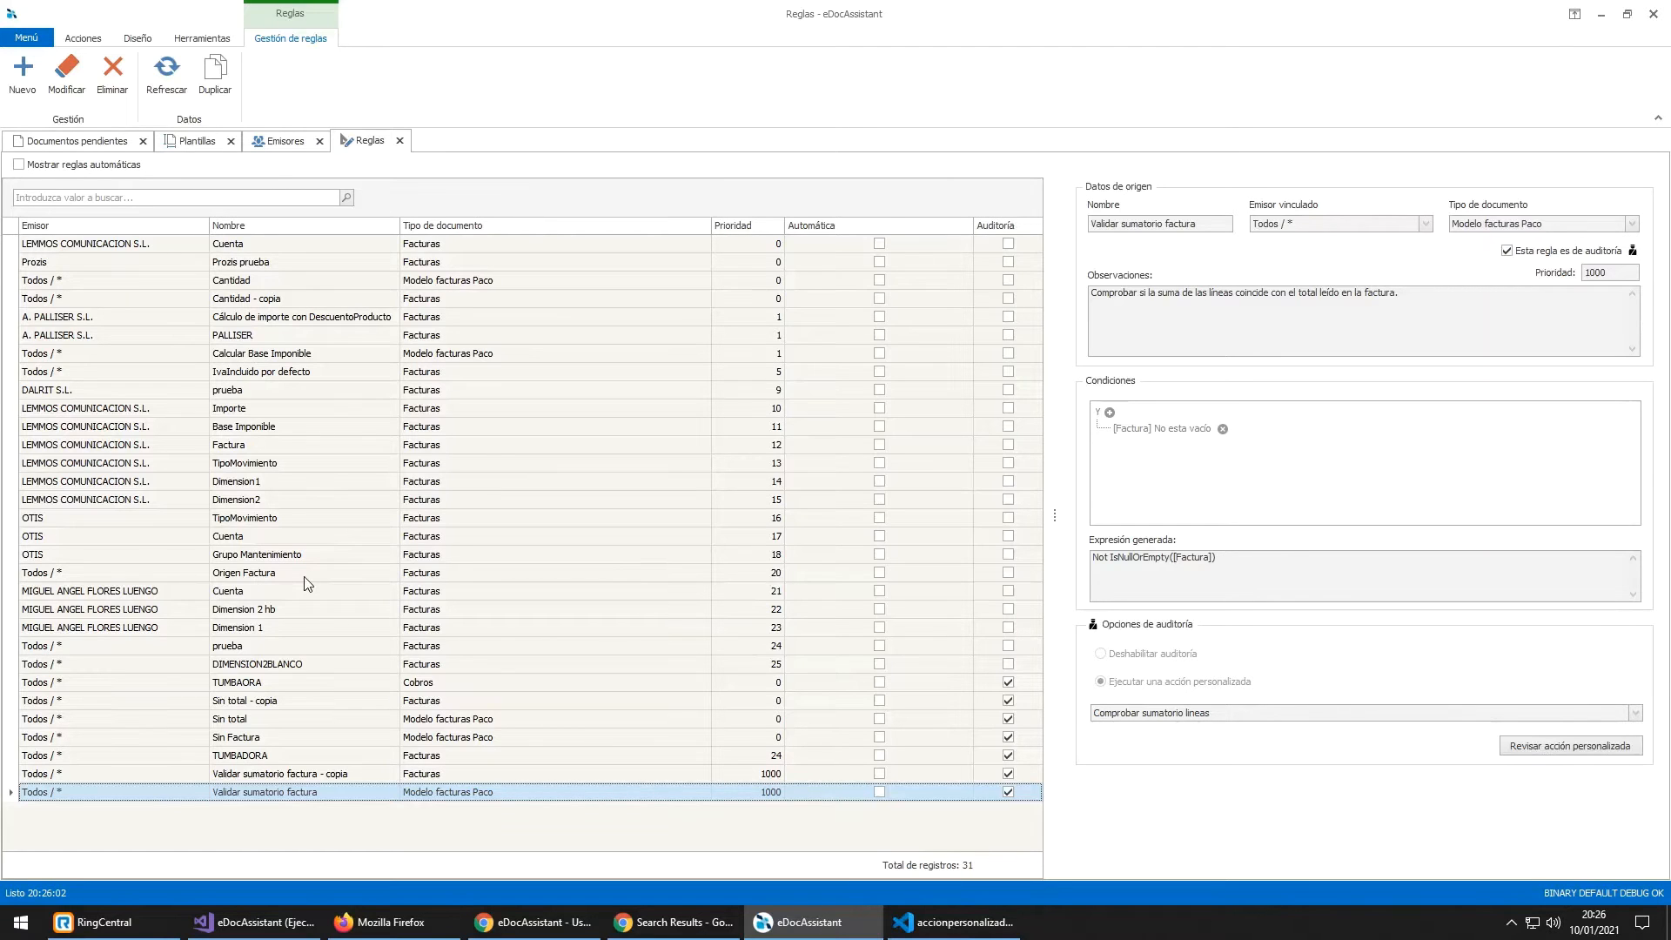
# Step: Go back to Documentos pendientes to view the invoice's line 4 variables
pyautogui.click(56, 144)
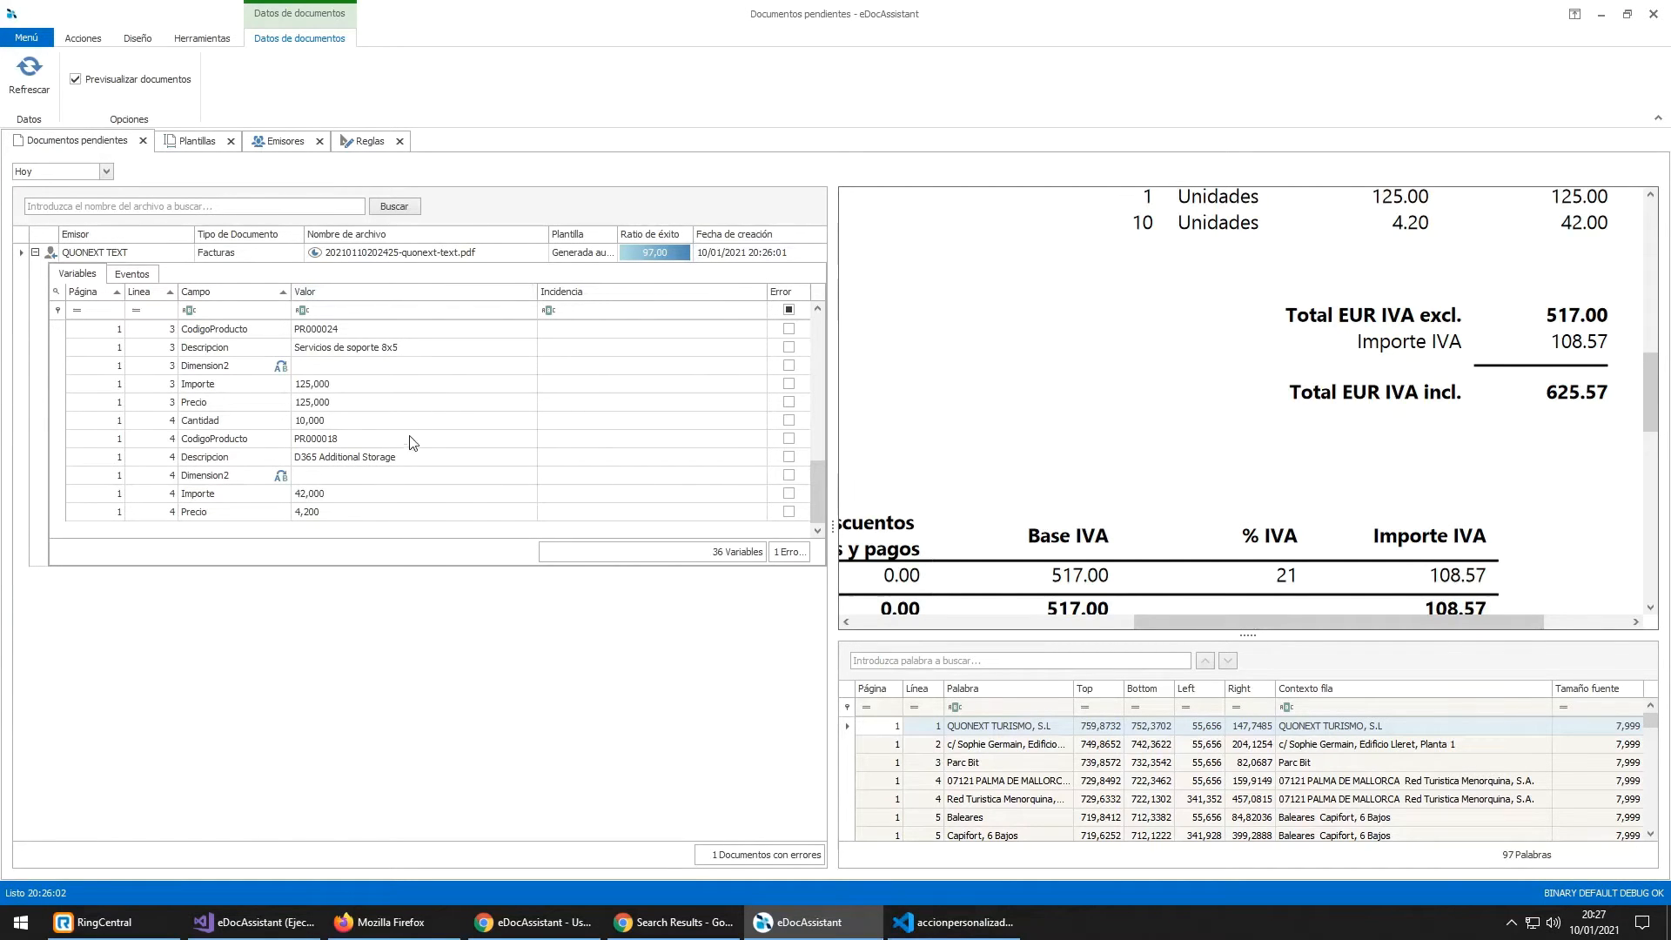
# Step: Append '(modificado por' and the user's name to line 4's Descripcion 'D365 Additional Storage'
pyautogui.click(421, 459)
pyautogui.scroll(-2, 1215, 469)
pyautogui.scroll(6, 1215, 468)
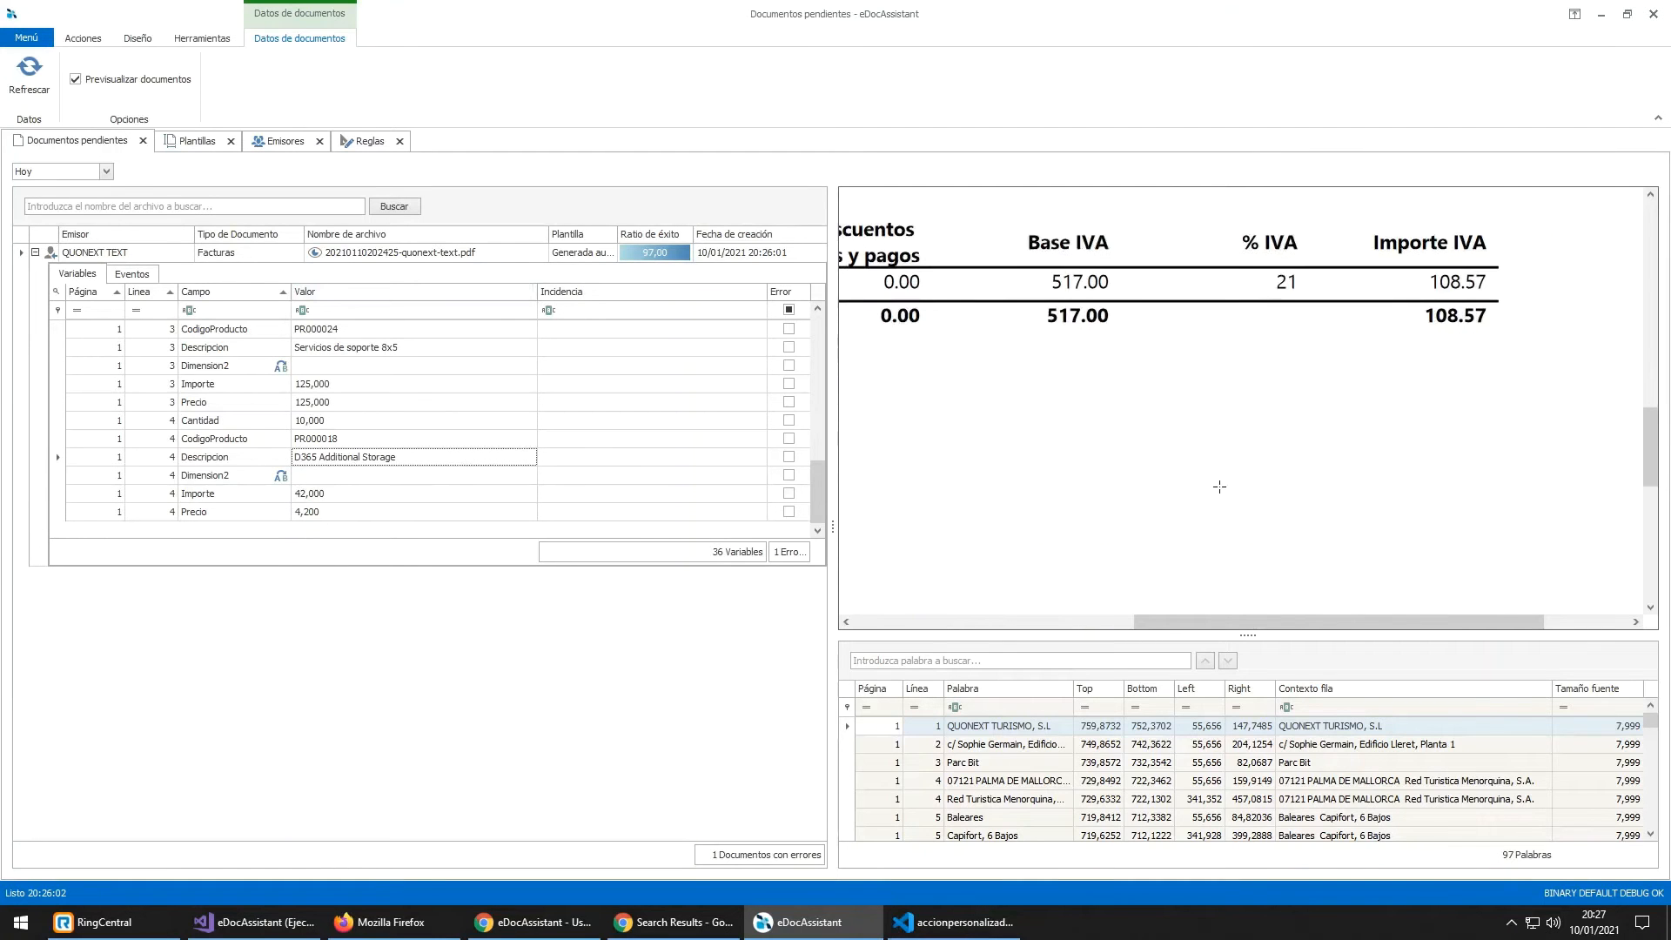
pyautogui.scroll(-1, 1268, 463)
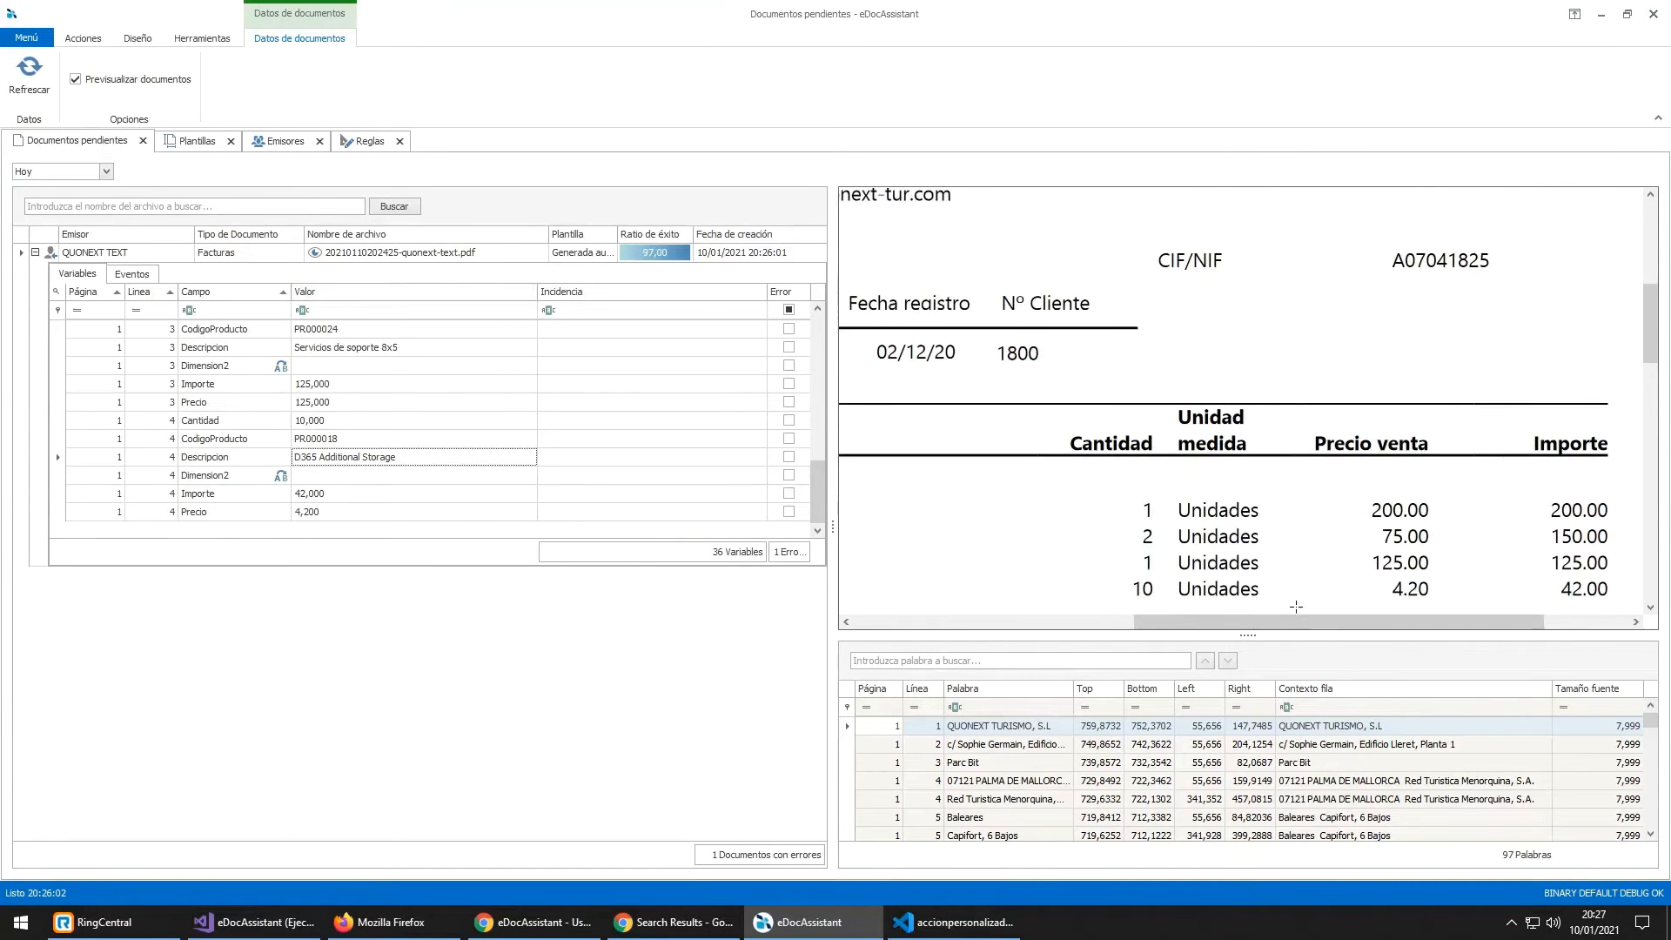
pyautogui.hscroll(-3, 1017, 585)
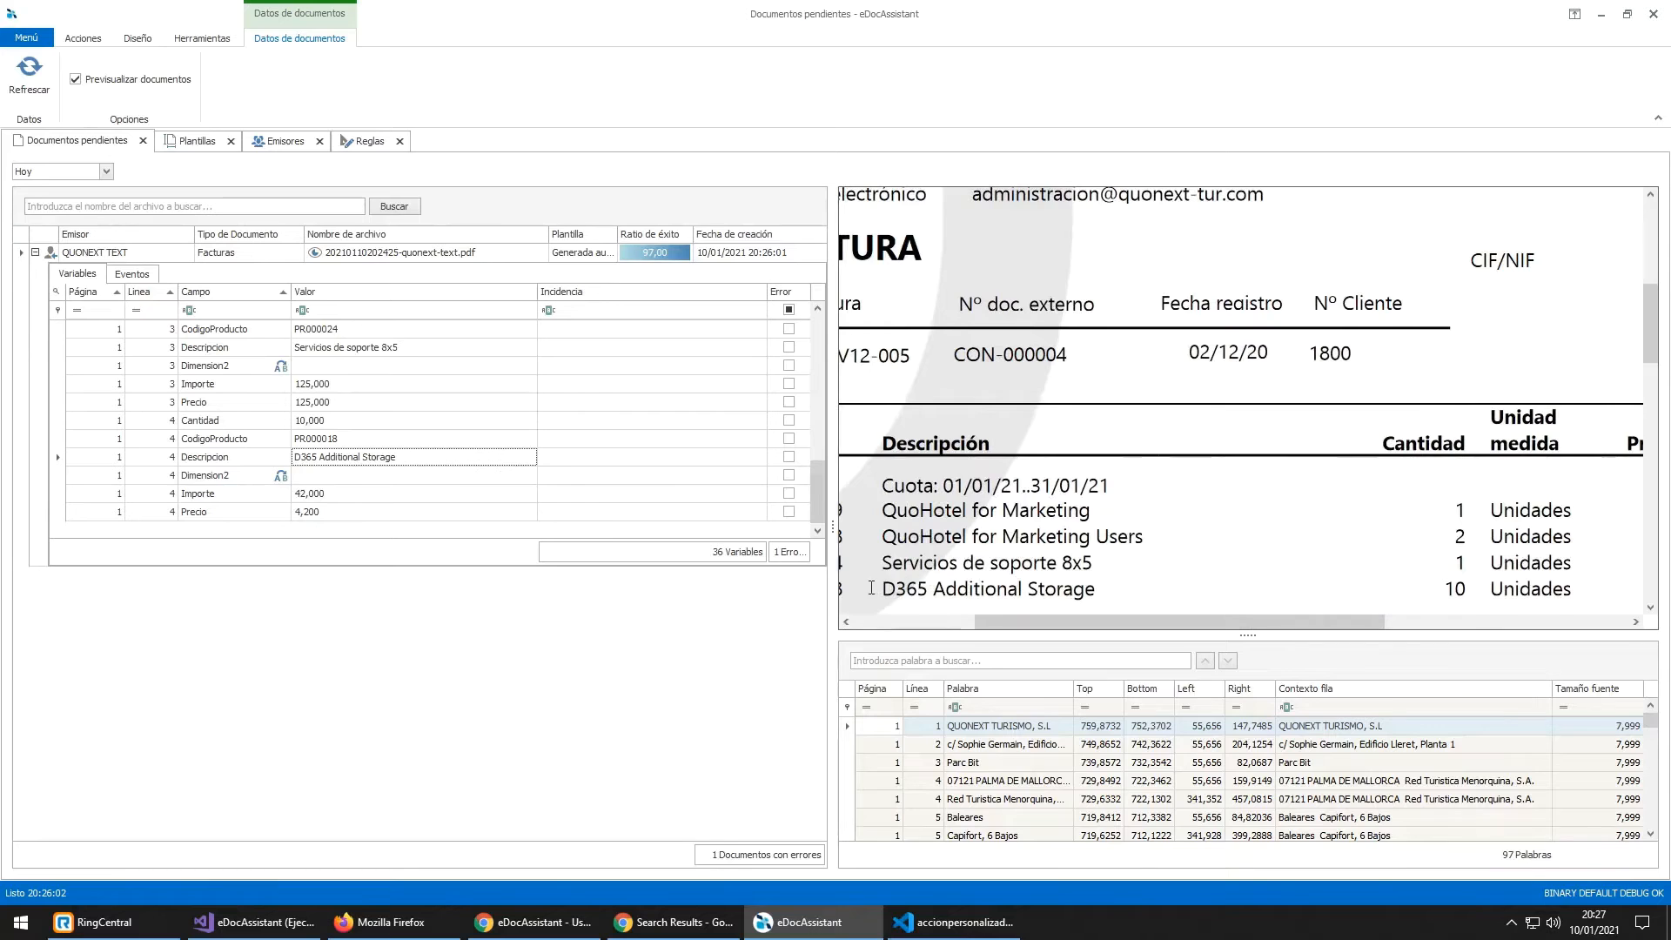
pyautogui.moveTo(883, 589); pyautogui.dragTo(1094, 585)
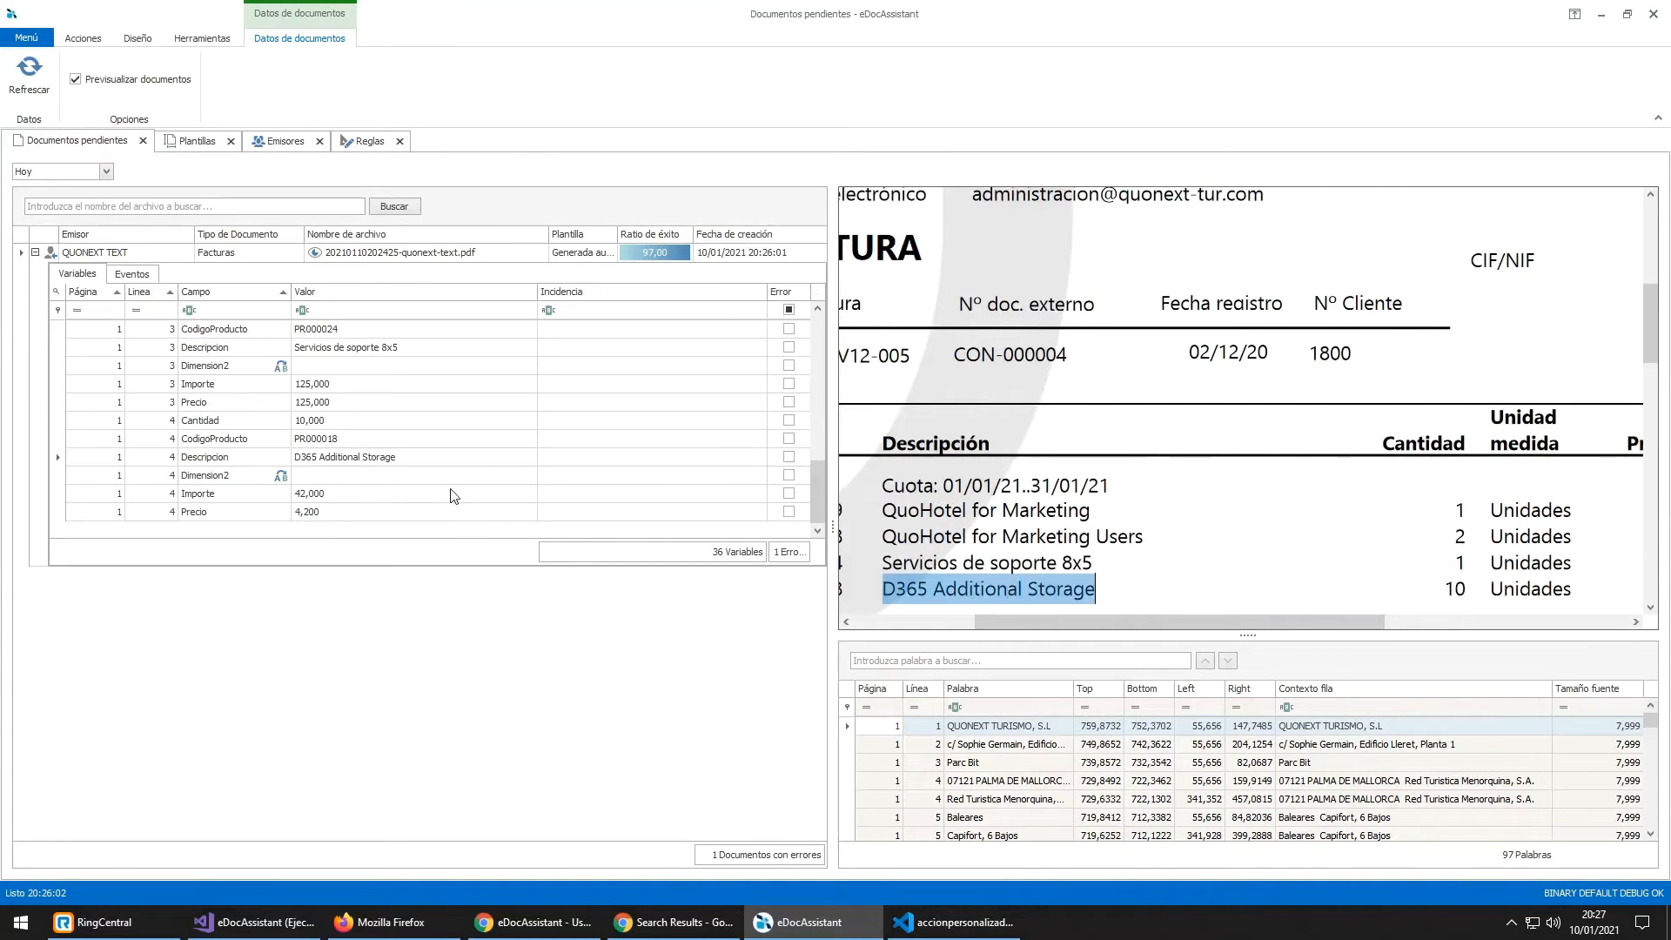
pyautogui.click(443, 461)
pyautogui.doubleClick(443, 461)
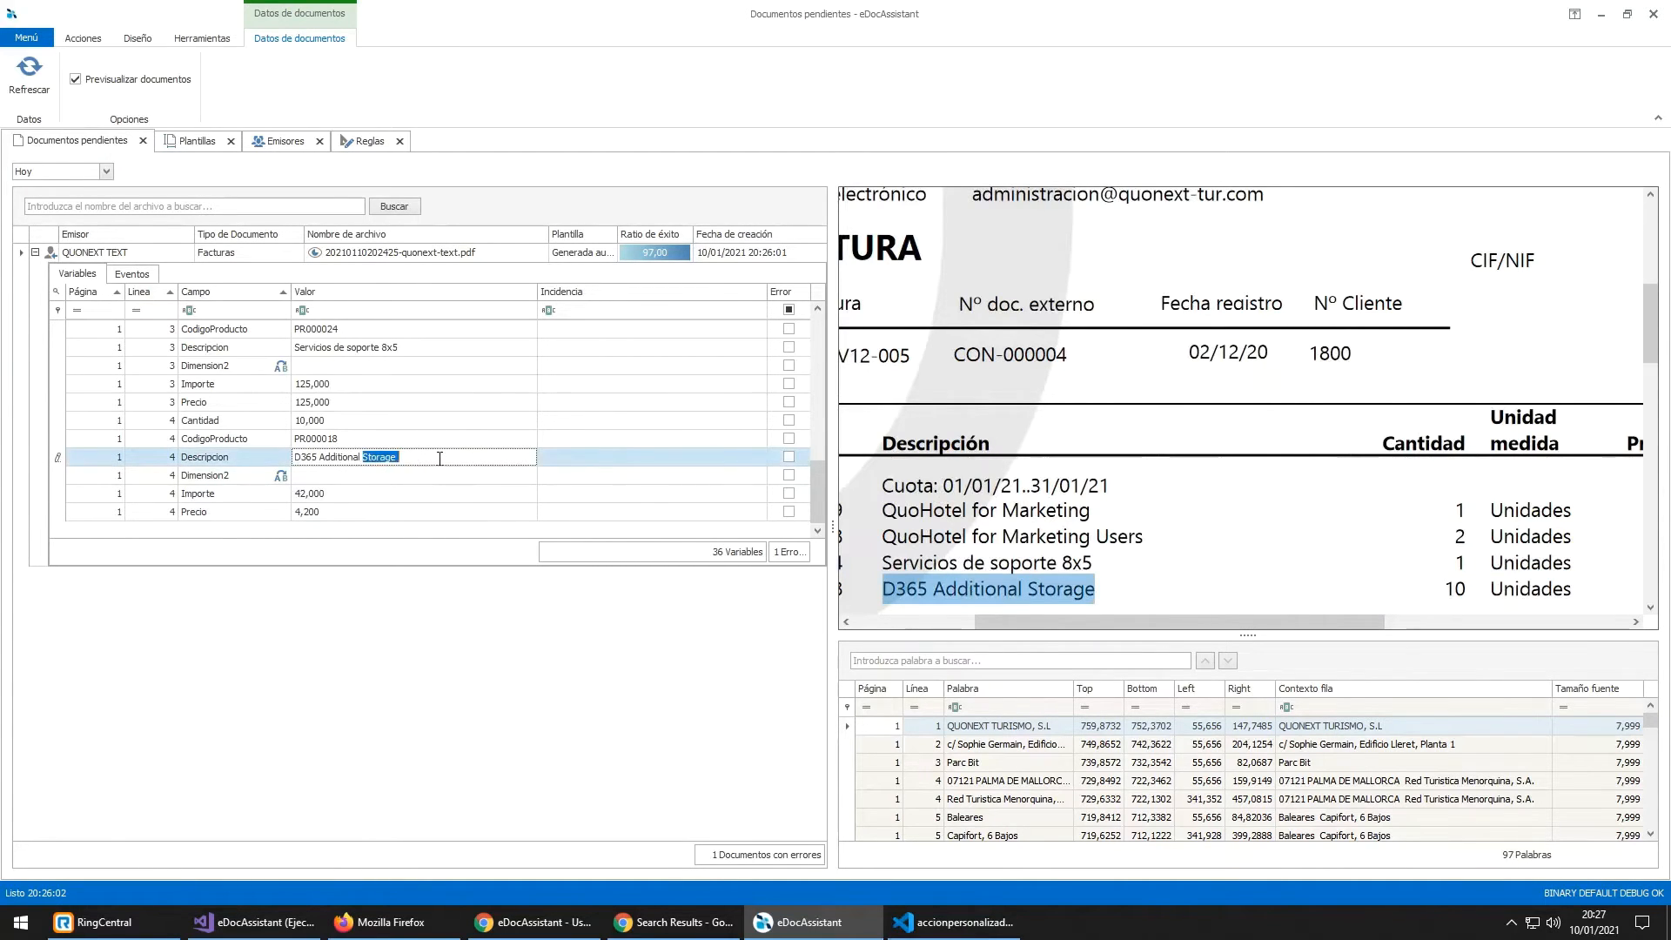
pyautogui.write('(')
pyautogui.press('BackSpace')
pyautogui.write('Storage (modificado por gonzalo')
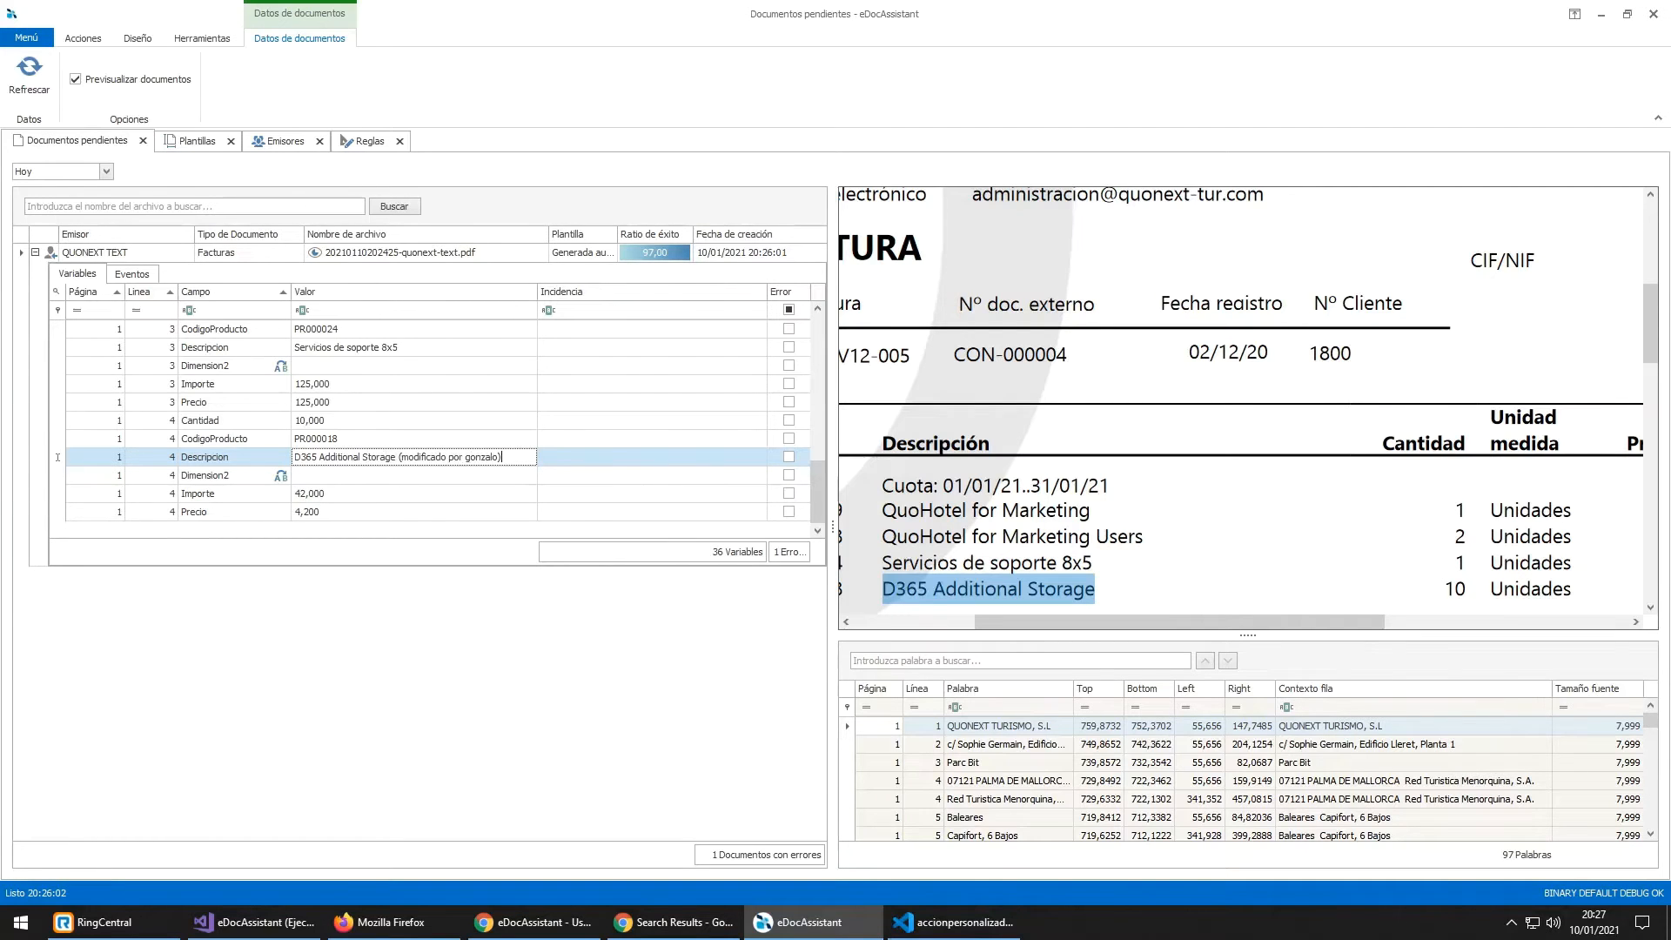
pyautogui.press('Return')
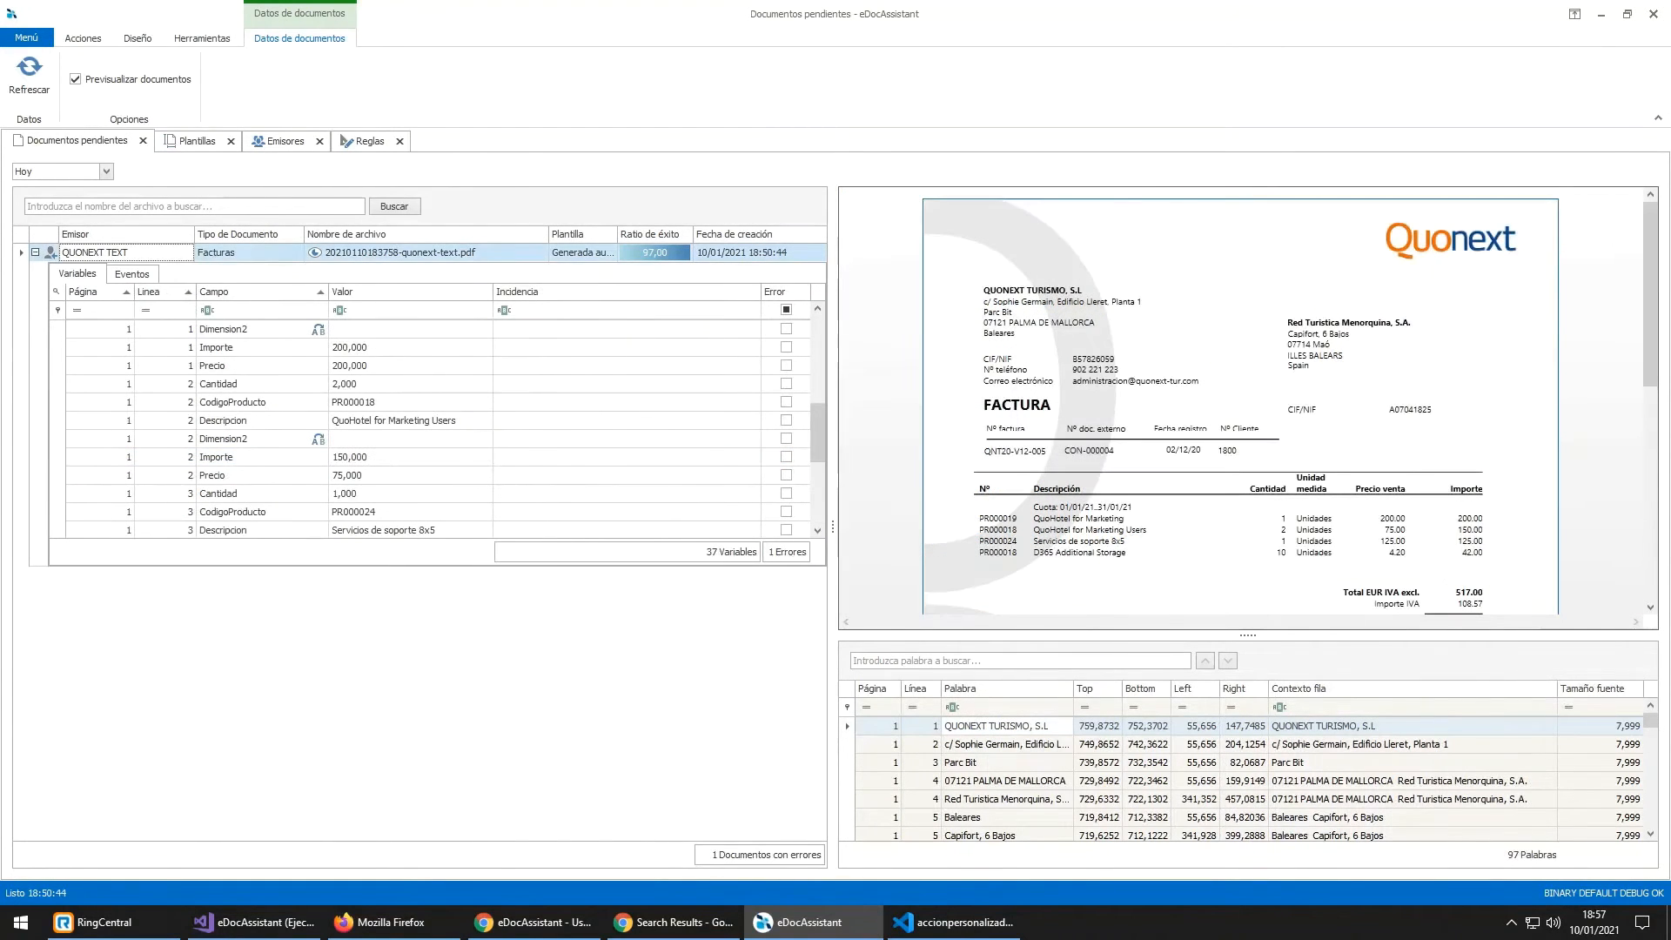
# Step: Edit the QUONEXT TEXT template from Plantillas and add a new field to it
pyautogui.click(182, 146)
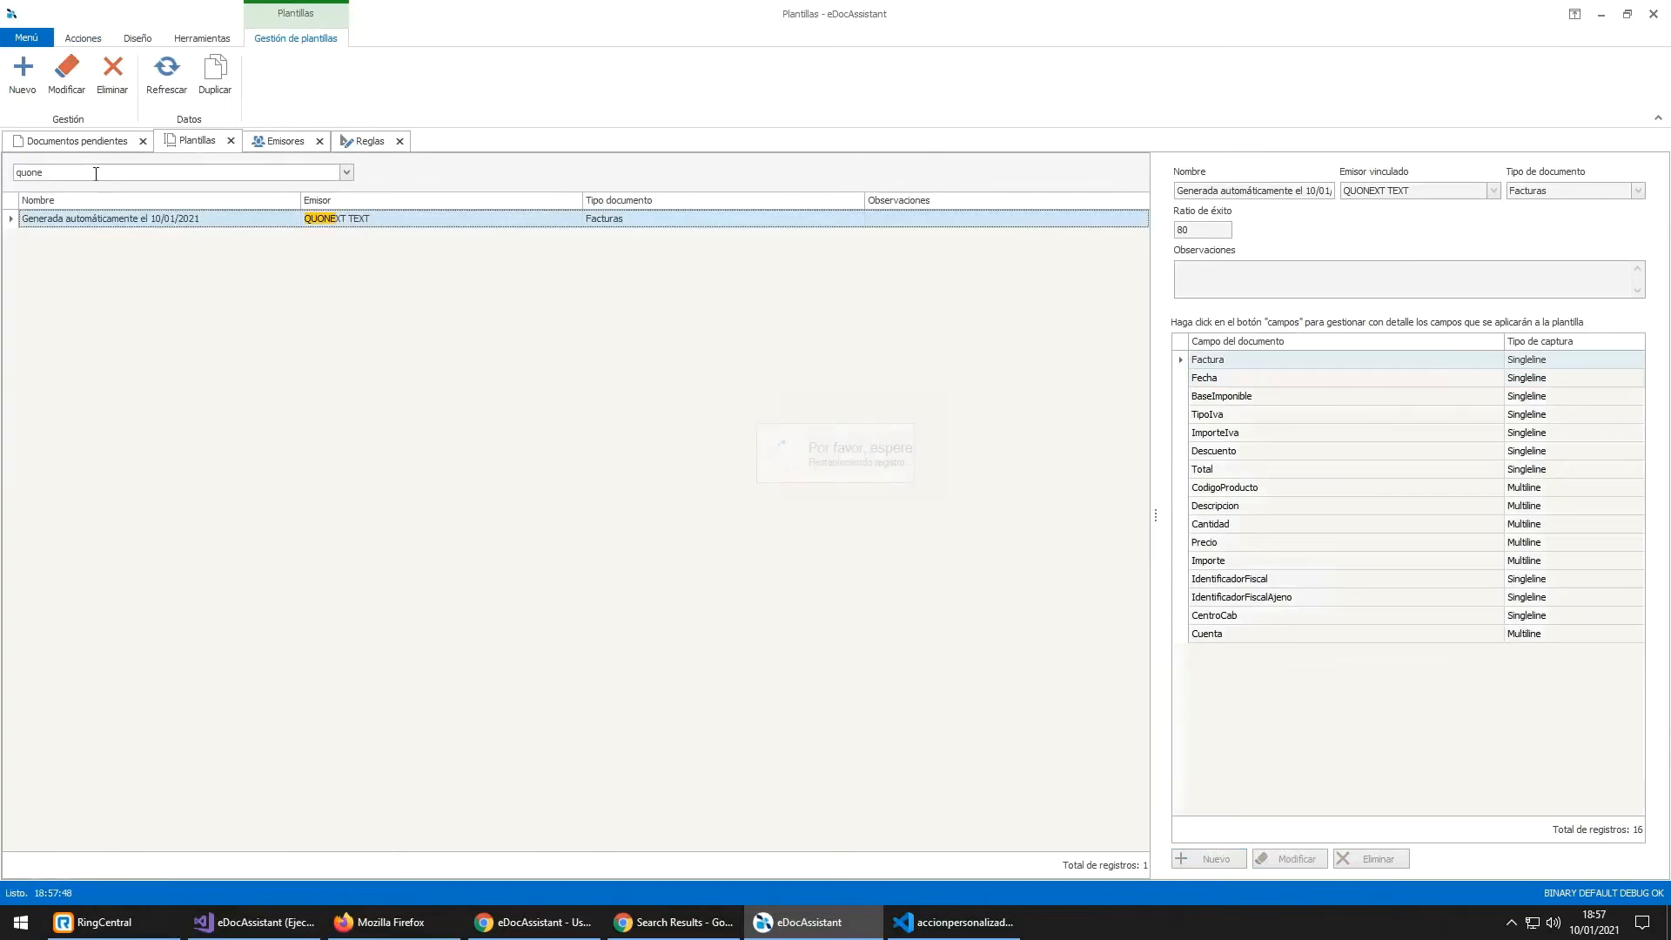
pyautogui.click(369, 223)
pyautogui.doubleClick(346, 220)
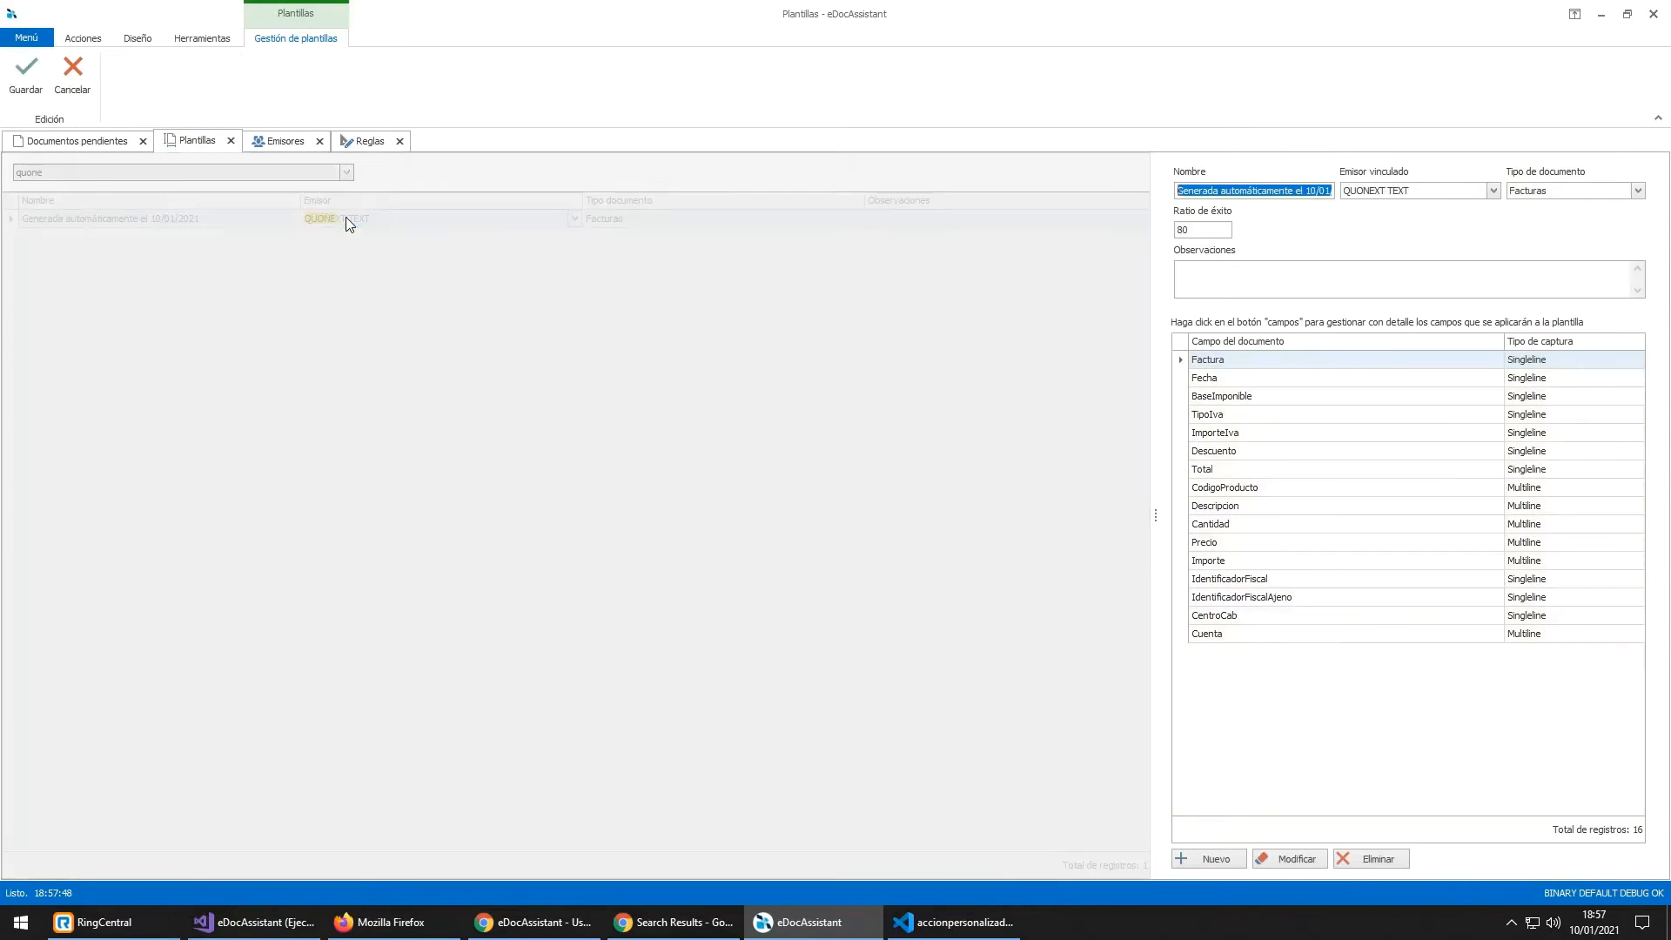
pyautogui.click(1216, 859)
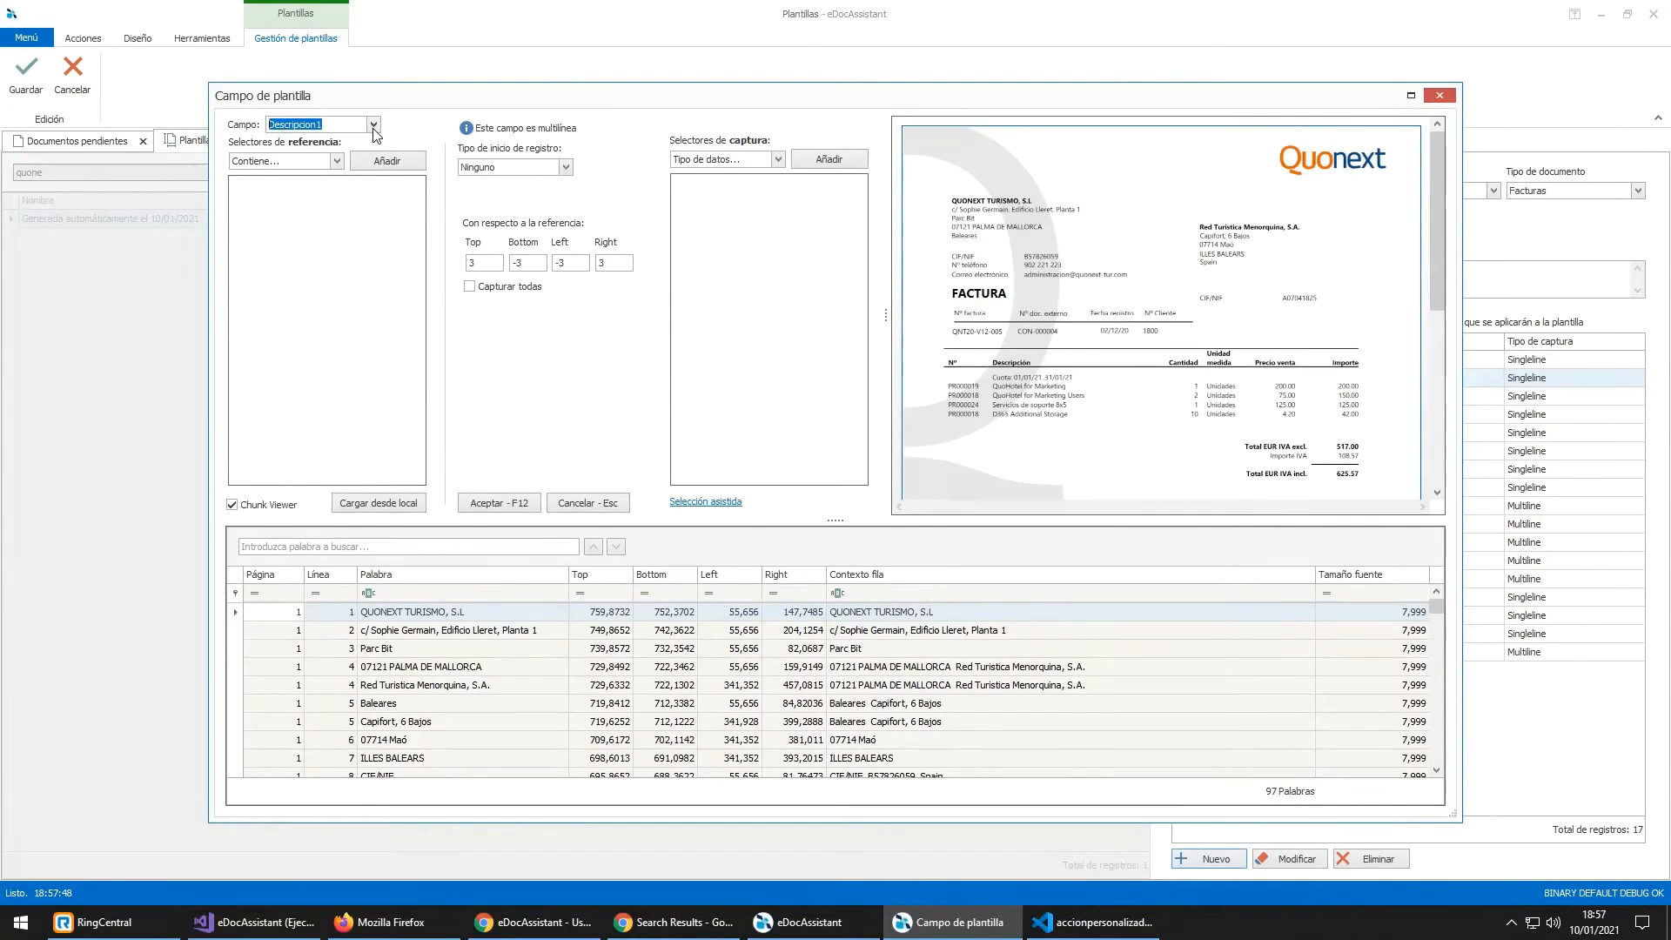
# Step: Choose Hotel as the template field and locate the Nº teléfono label and number in the preview
pyautogui.click(373, 125)
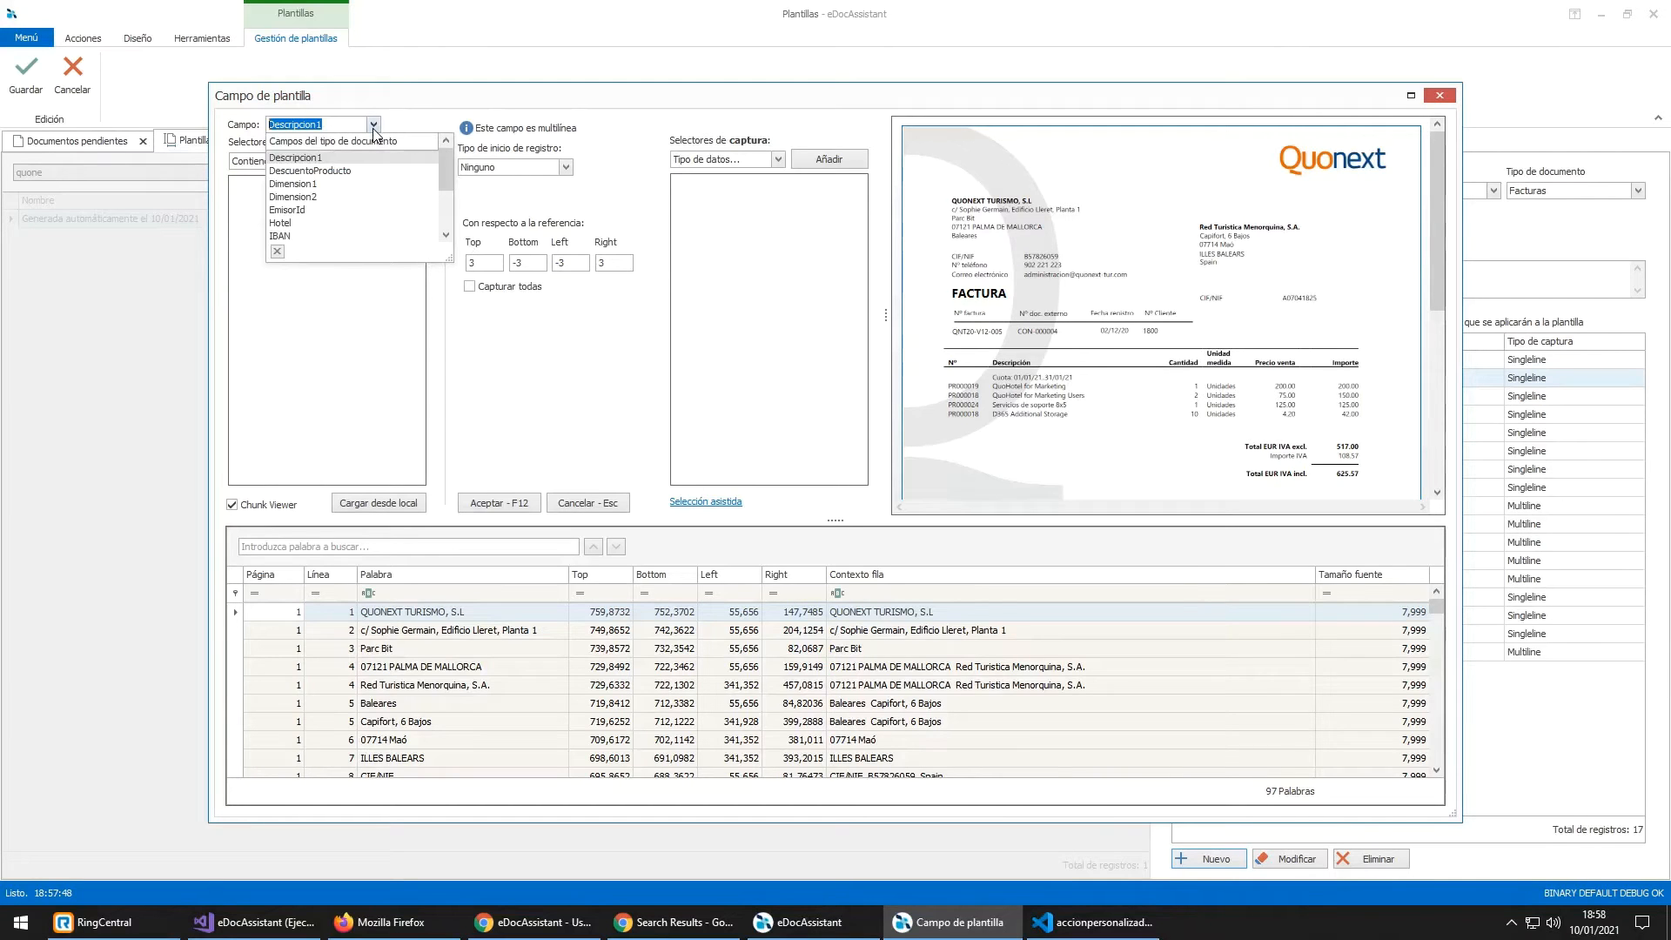
pyautogui.moveTo(449, 174)
pyautogui.mouseDown()
pyautogui.moveTo(446, 244)
pyautogui.moveTo(448, 198)
pyautogui.mouseUp()
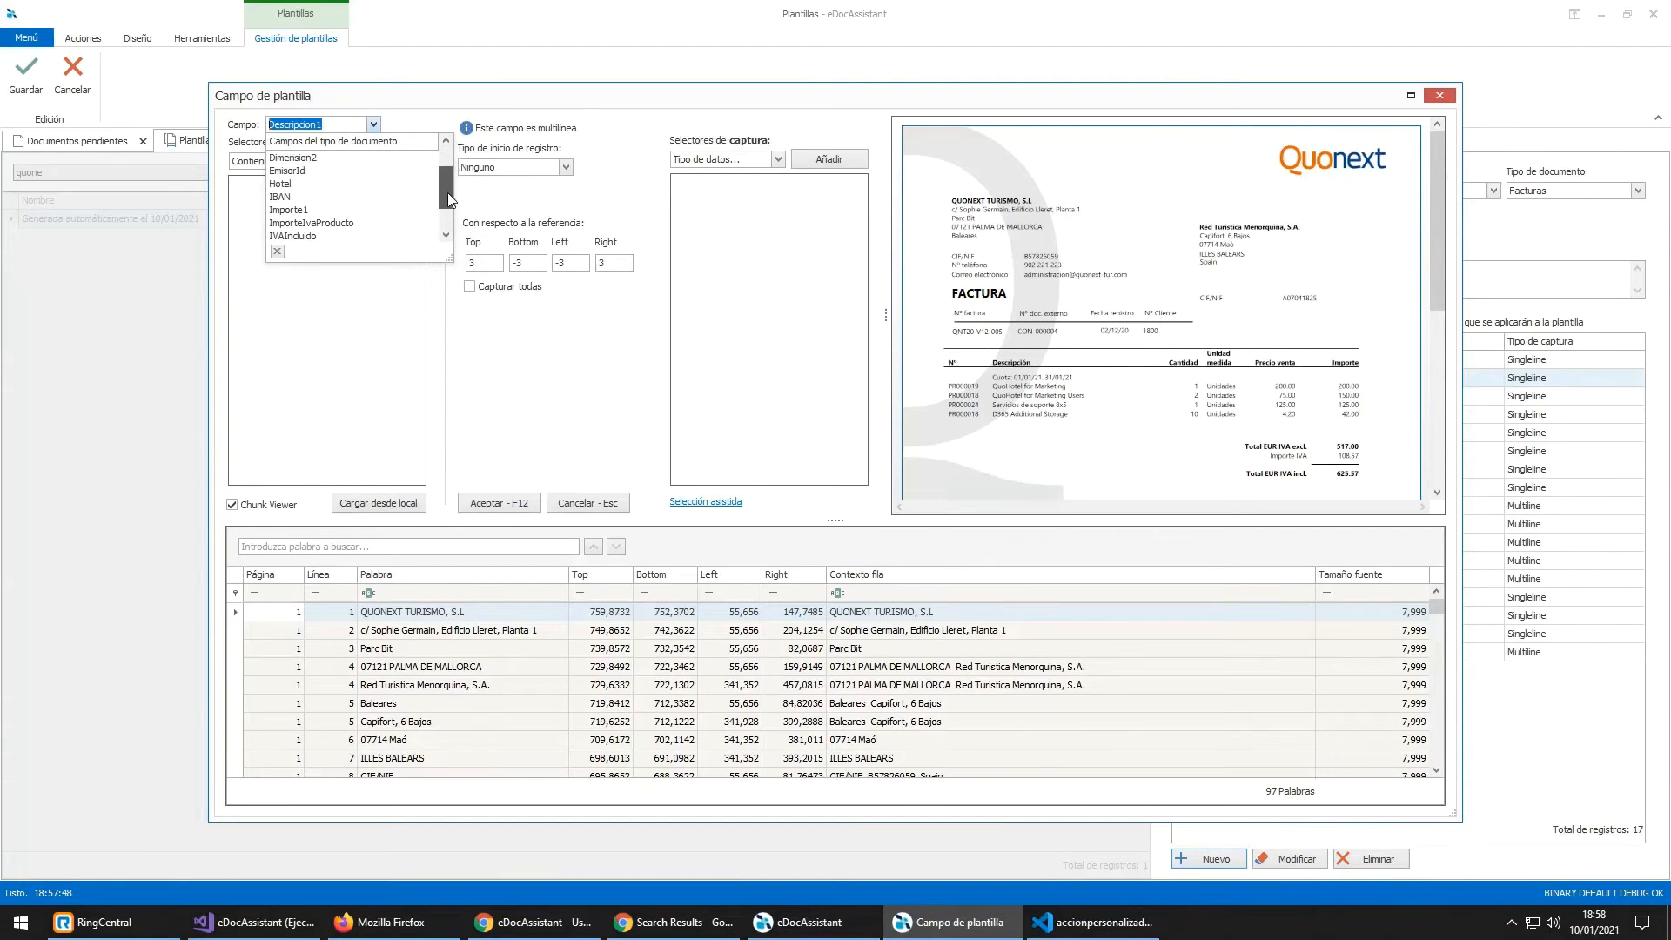
pyautogui.click(366, 206)
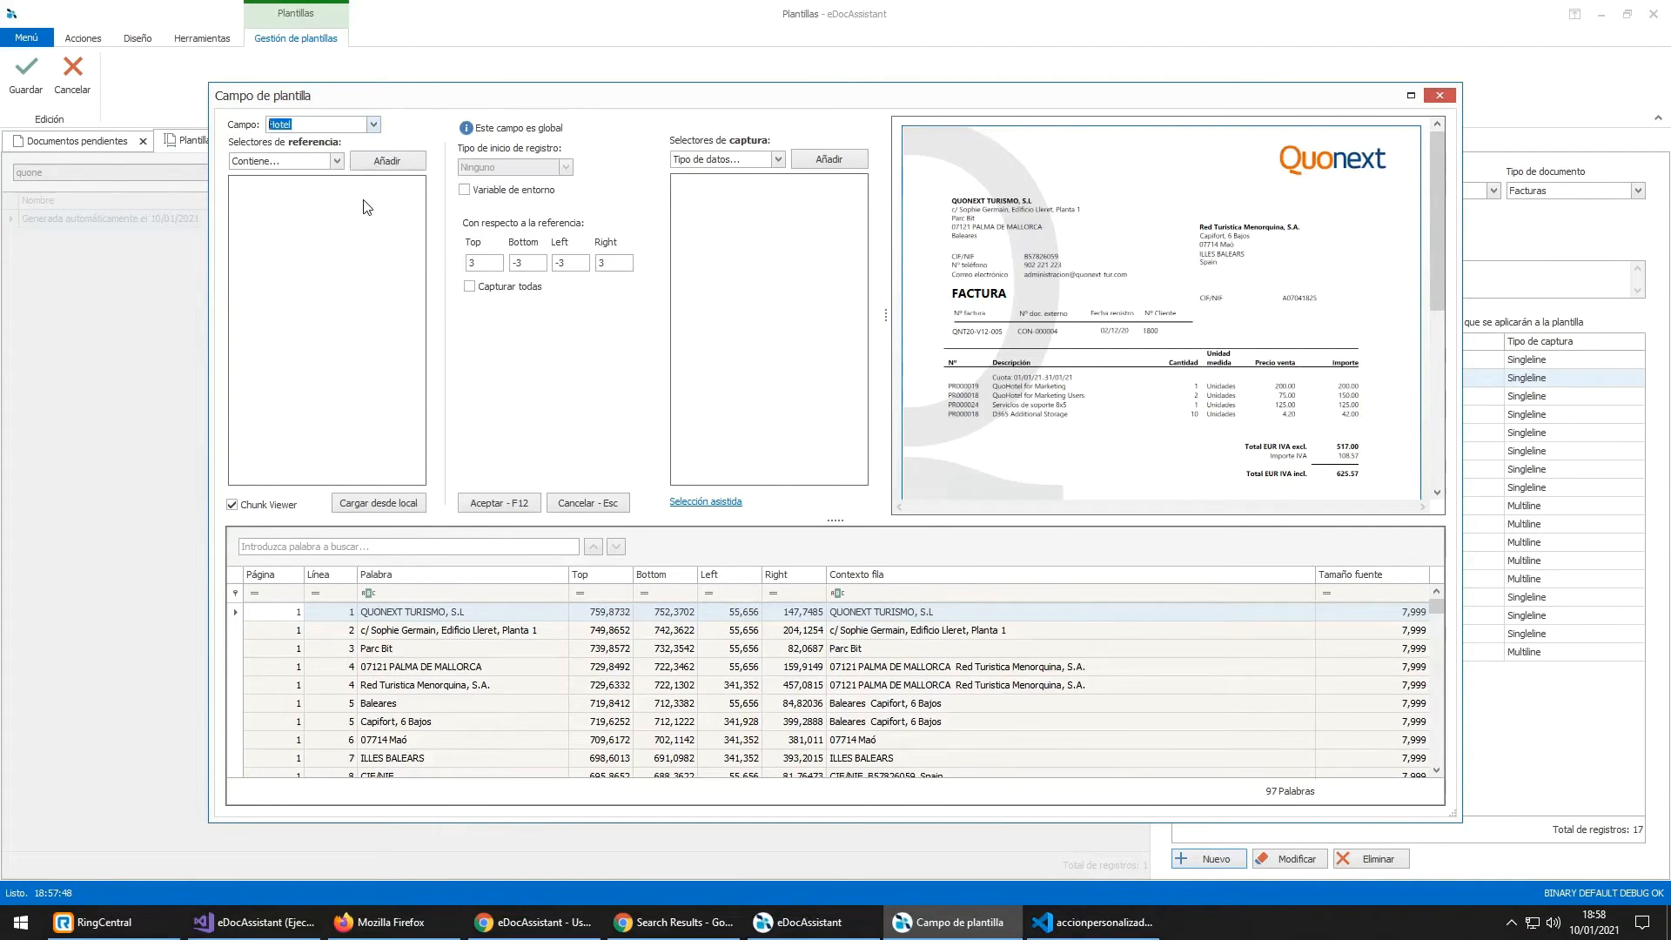
pyautogui.click(1114, 331)
pyautogui.scroll(3, 965, 269)
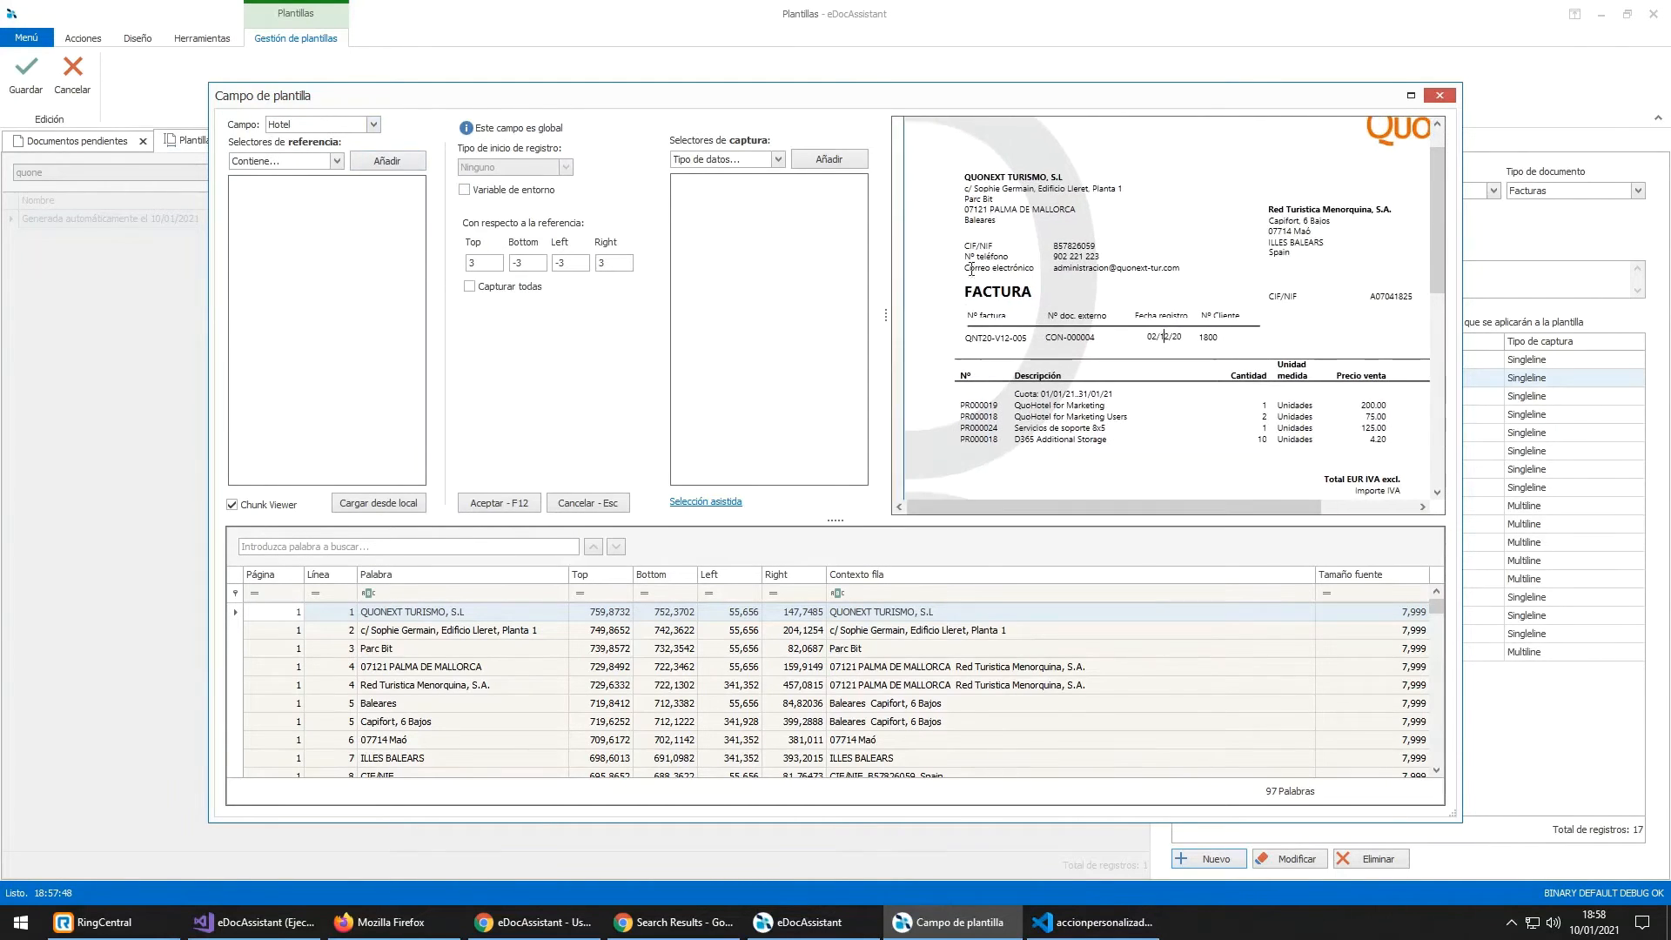
pyautogui.moveTo(966, 256); pyautogui.dragTo(1010, 261)
pyautogui.click(1054, 256)
pyautogui.moveTo(1054, 256); pyautogui.dragTo(1107, 255)
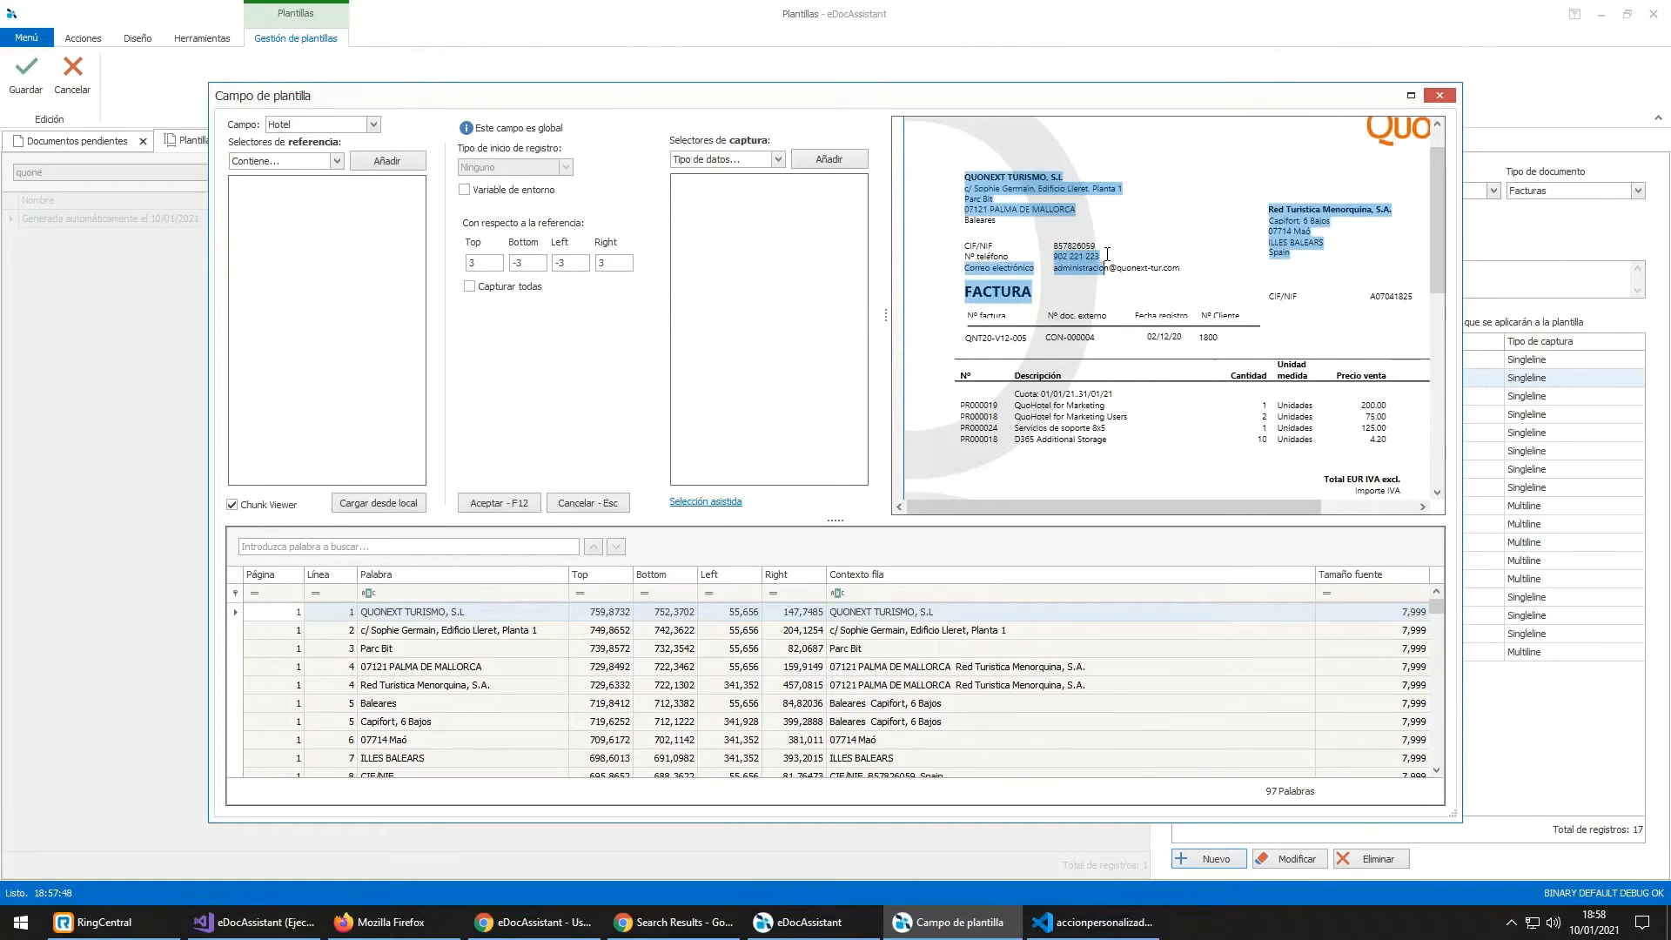
pyautogui.click(1094, 337)
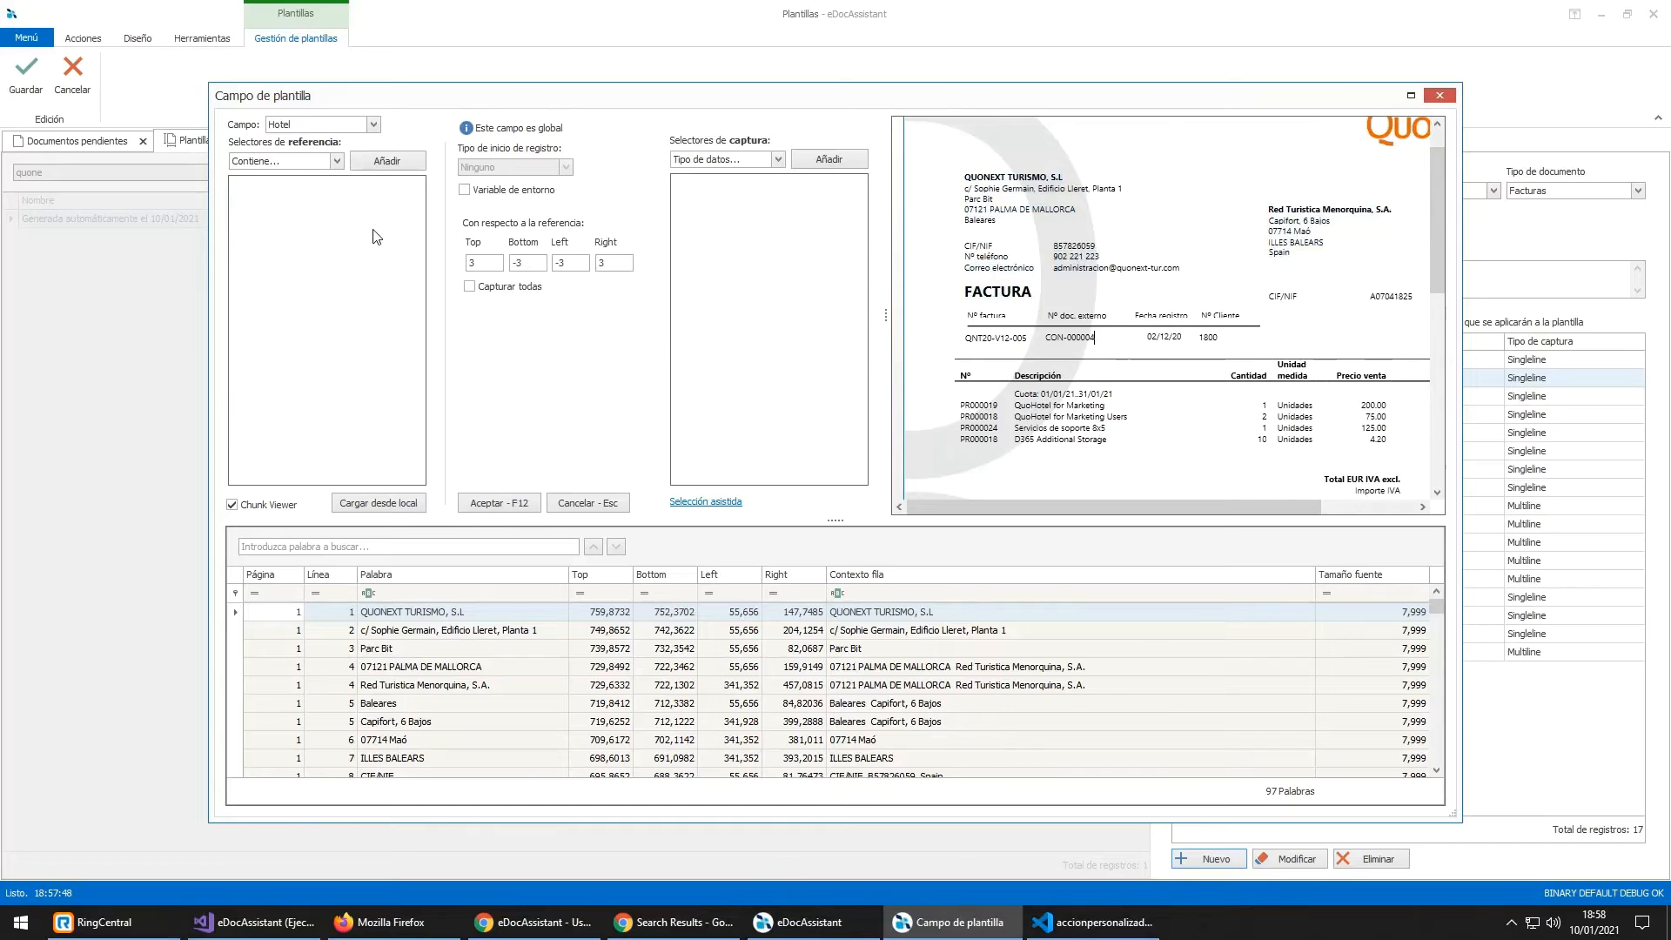
# Step: Add a 'Contiene' reference condition with the text telefono and review the offset values
pyautogui.click(336, 162)
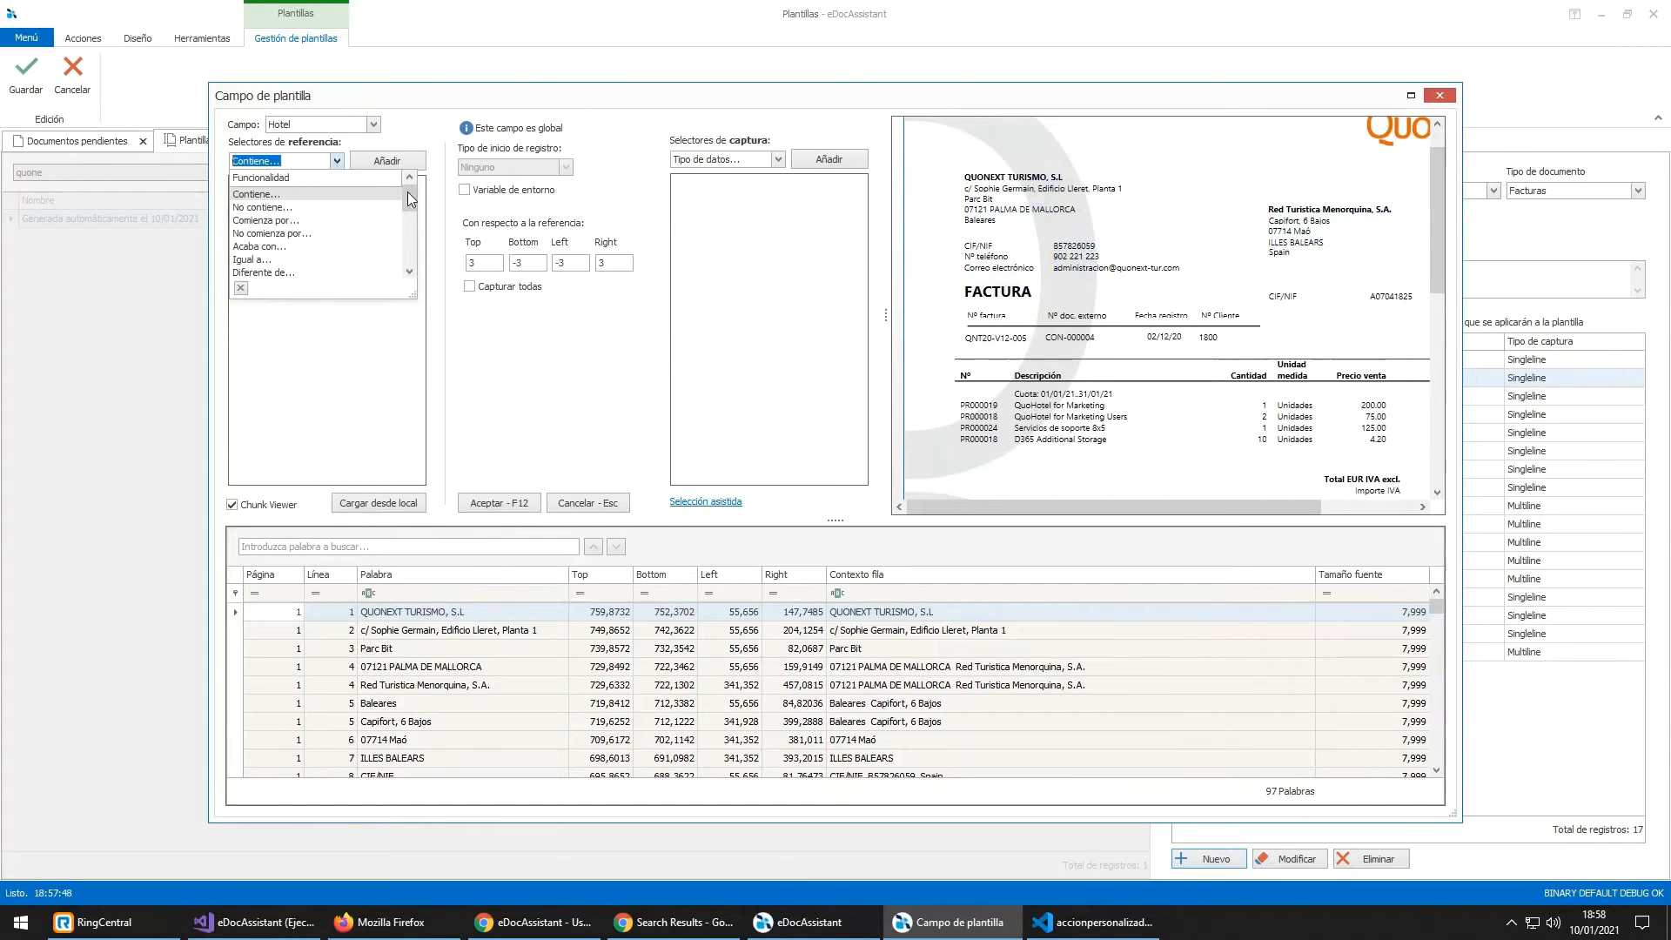
pyautogui.moveTo(407, 192); pyautogui.dragTo(402, 261)
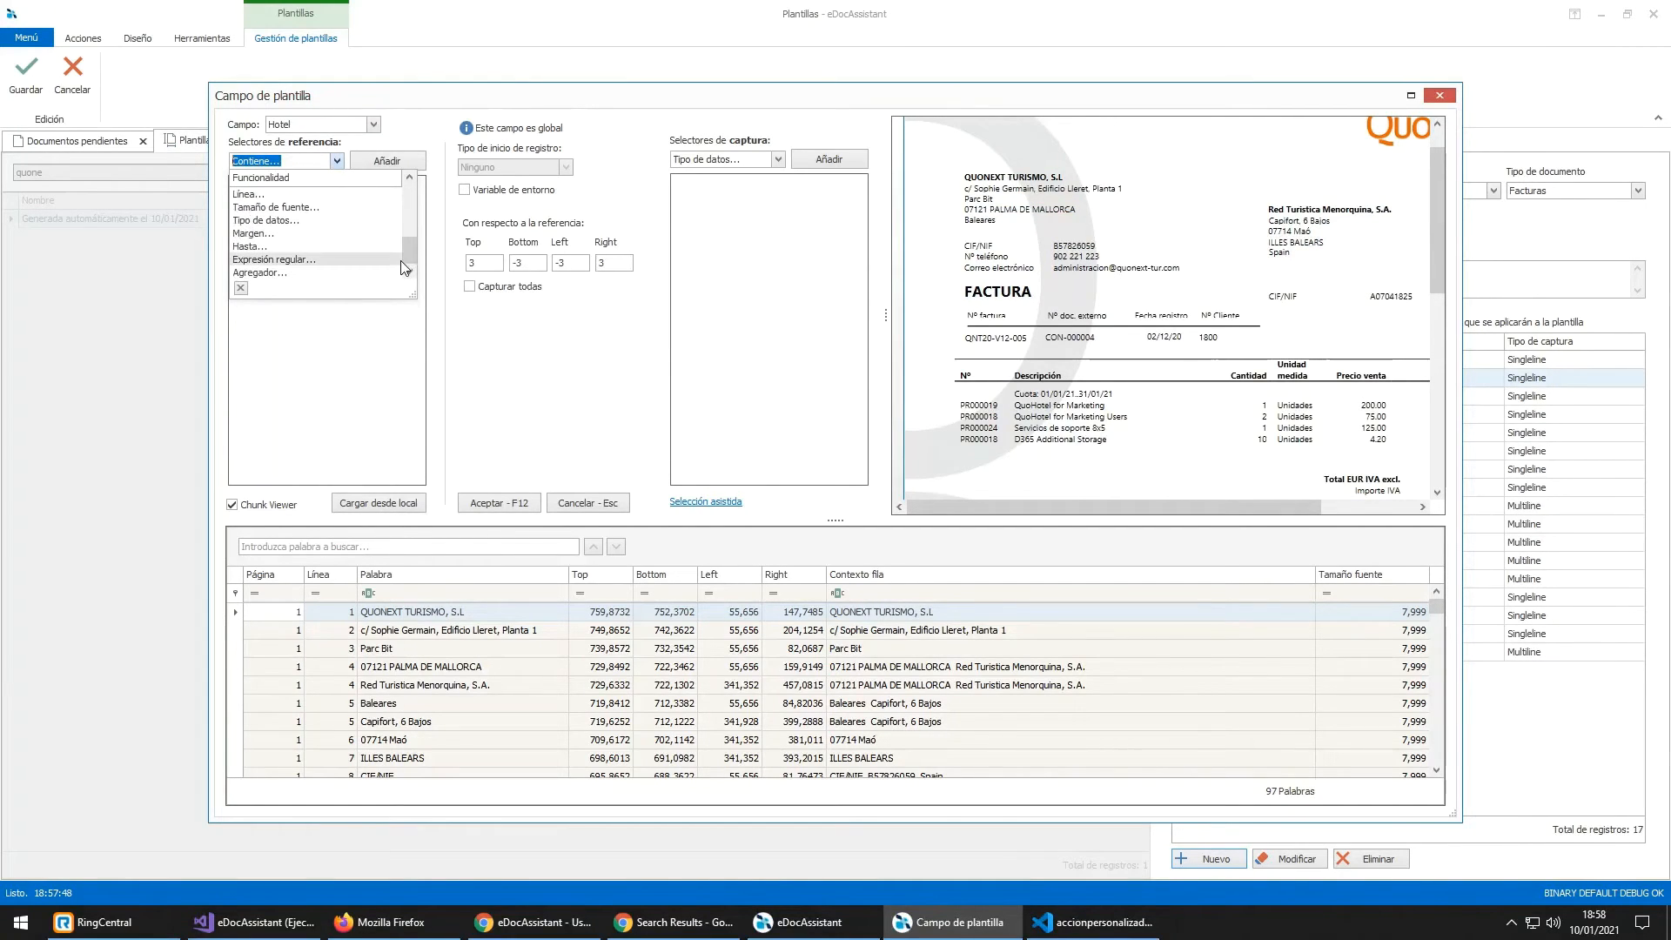
pyautogui.scroll(3, 338, 222)
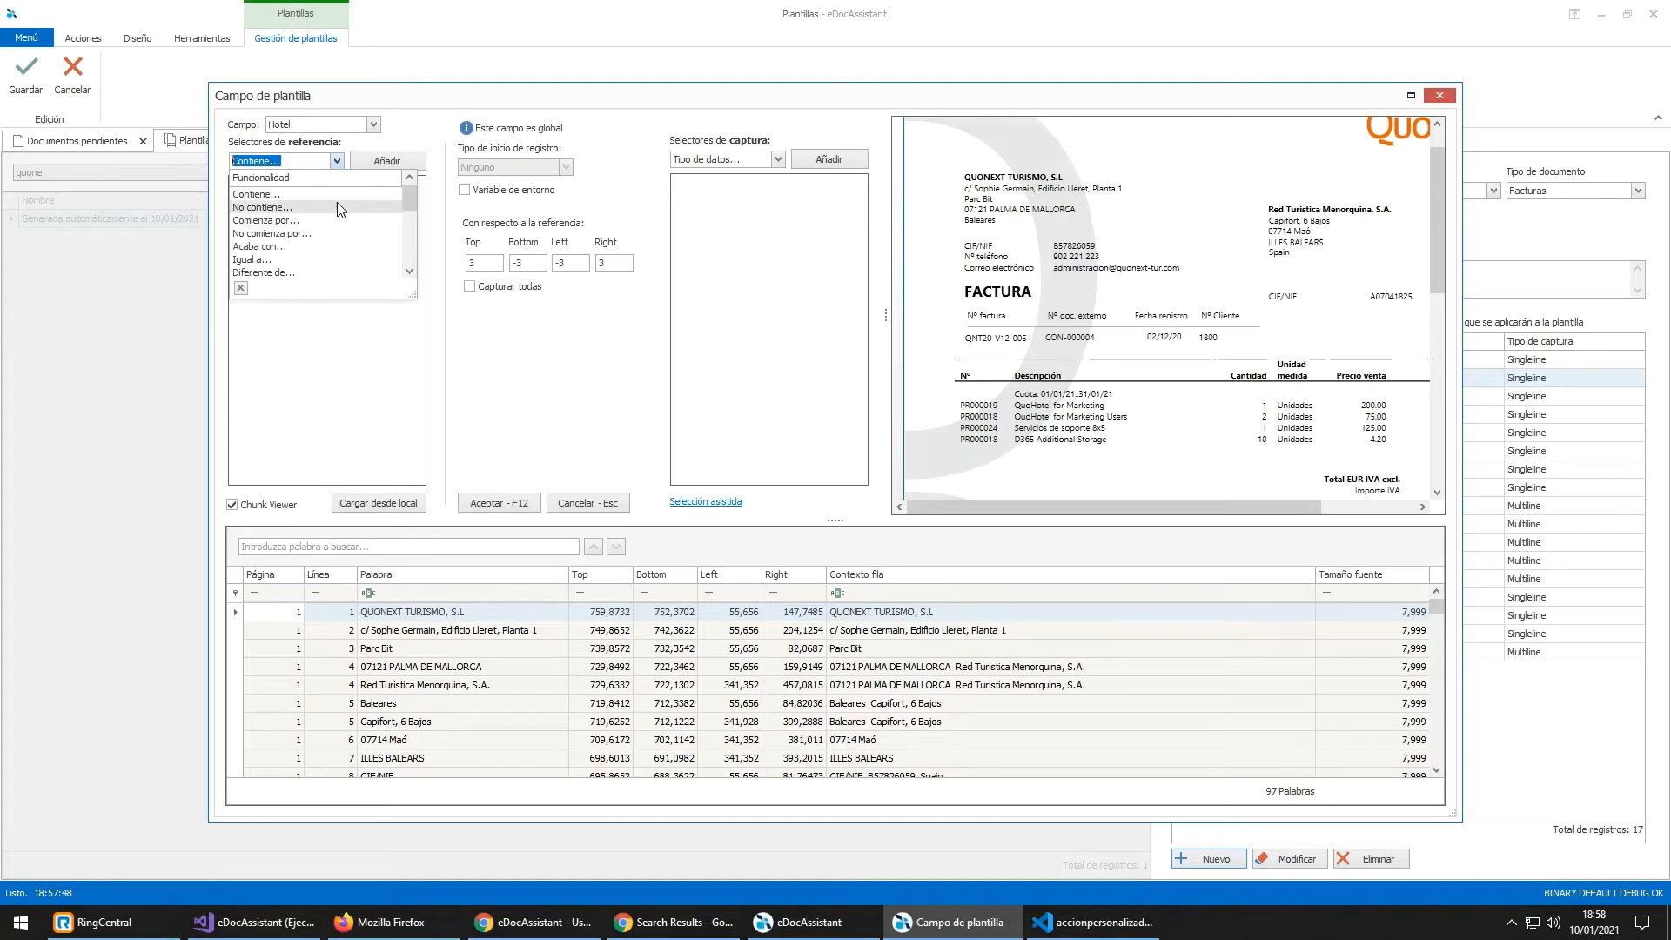
pyautogui.click(339, 195)
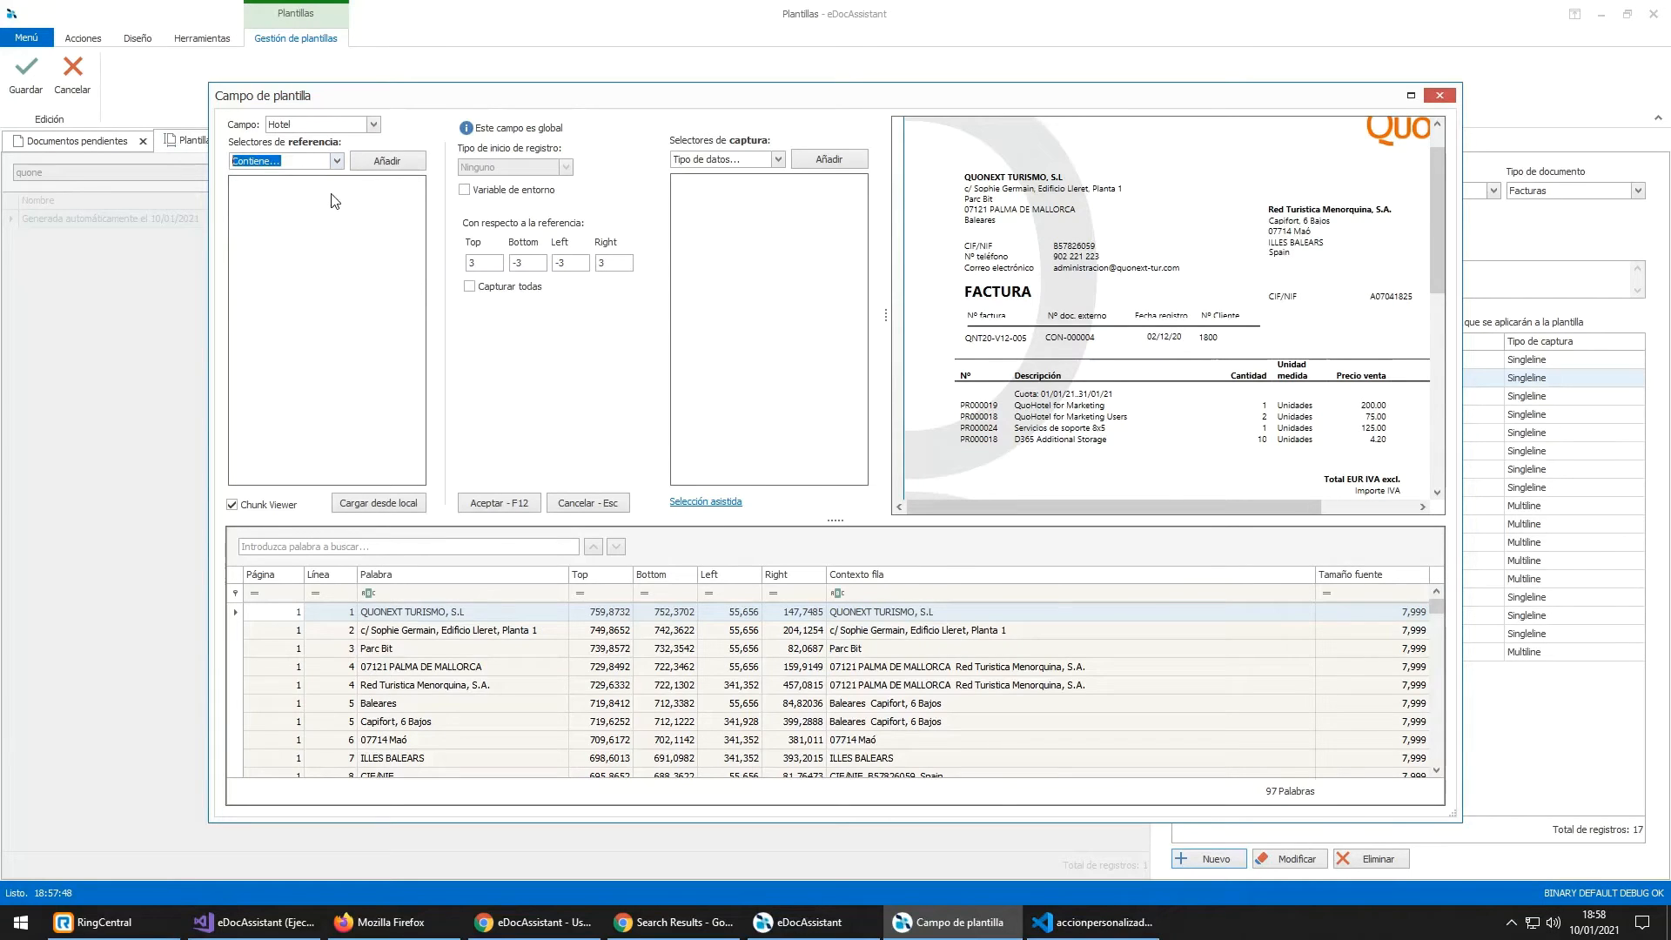
pyautogui.click(379, 163)
pyautogui.write('telefono')
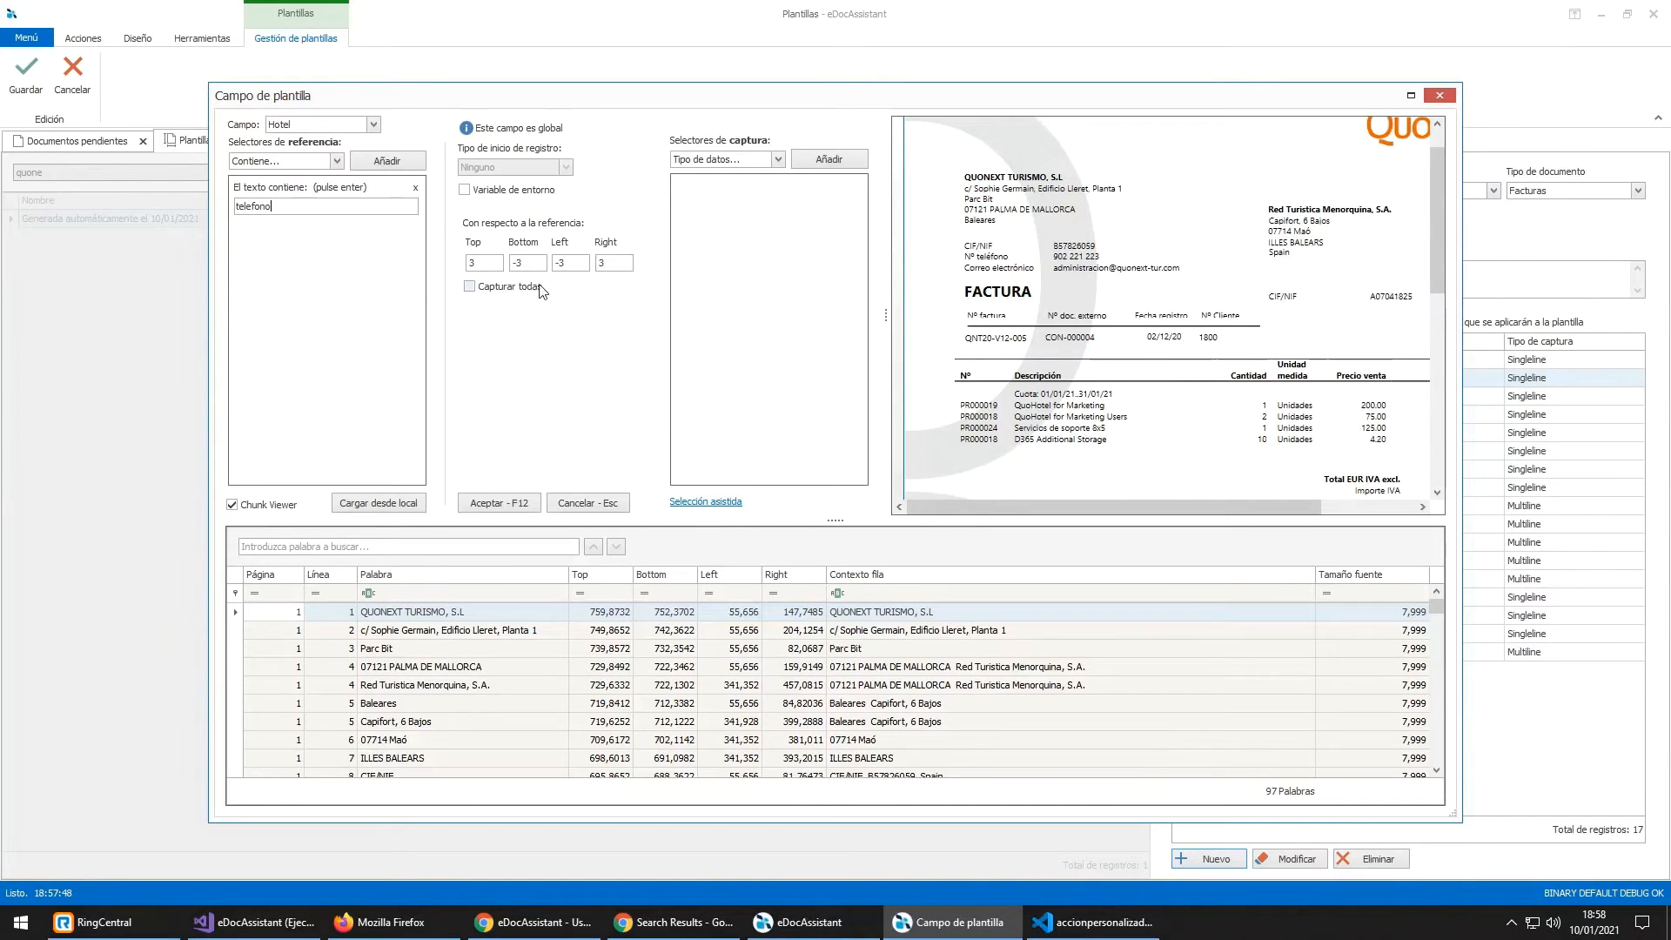
pyautogui.click(482, 262)
pyautogui.scroll(3, 997, 255)
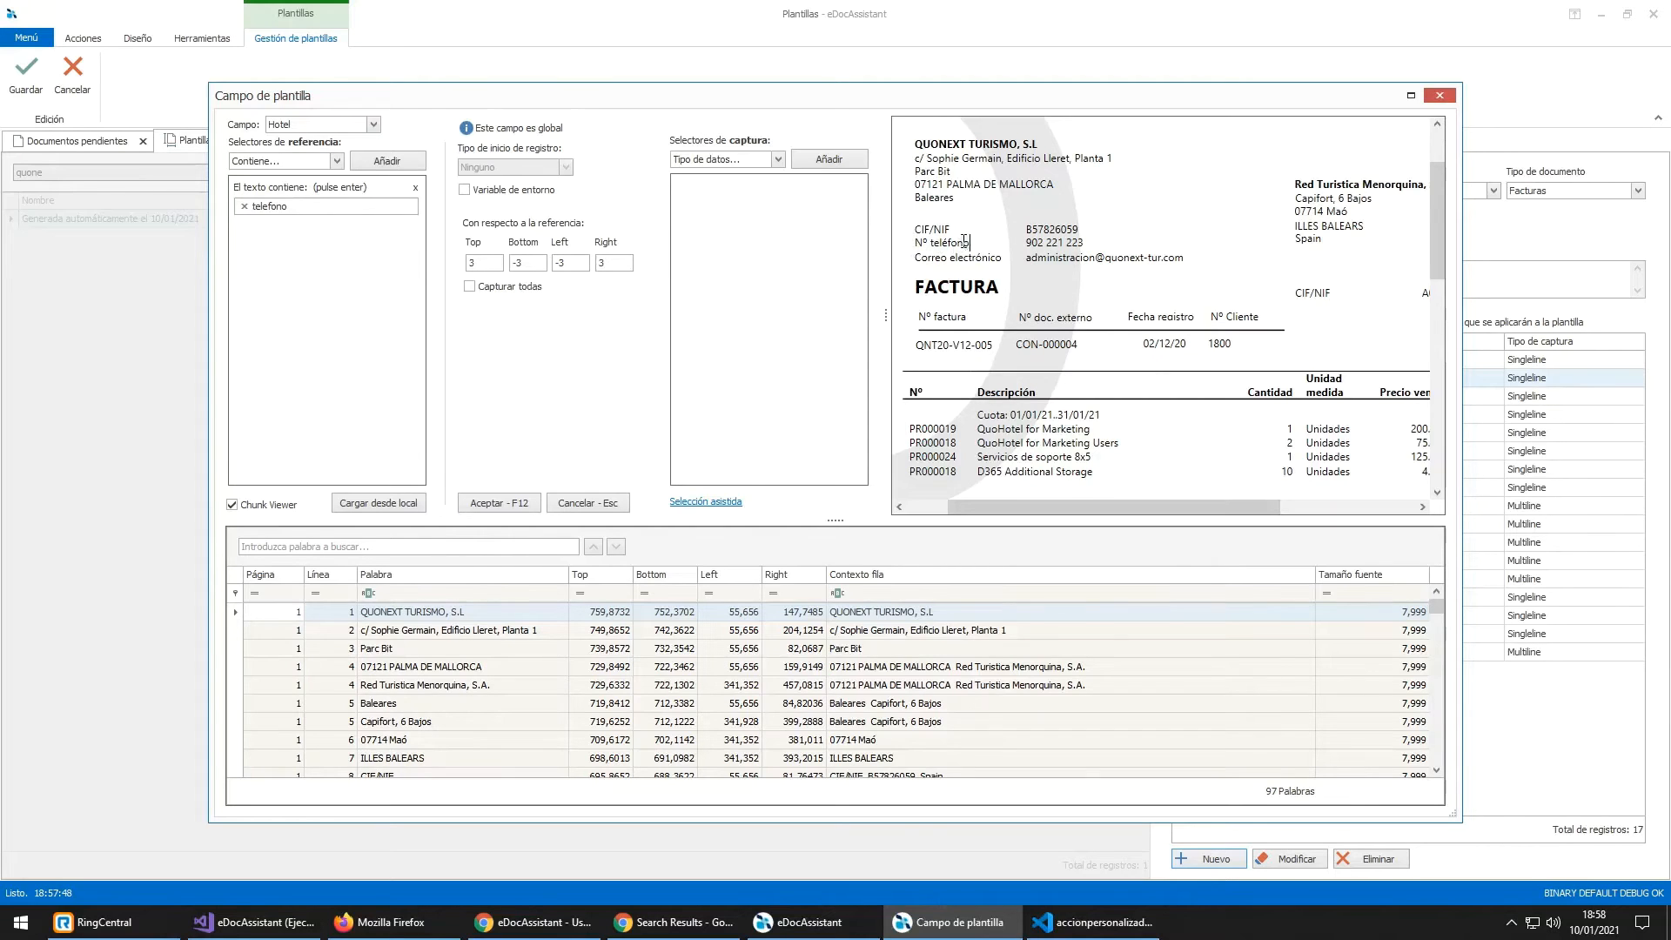
pyautogui.moveTo(968, 242); pyautogui.dragTo(914, 244)
pyautogui.moveTo(574, 262); pyautogui.dragTo(536, 260)
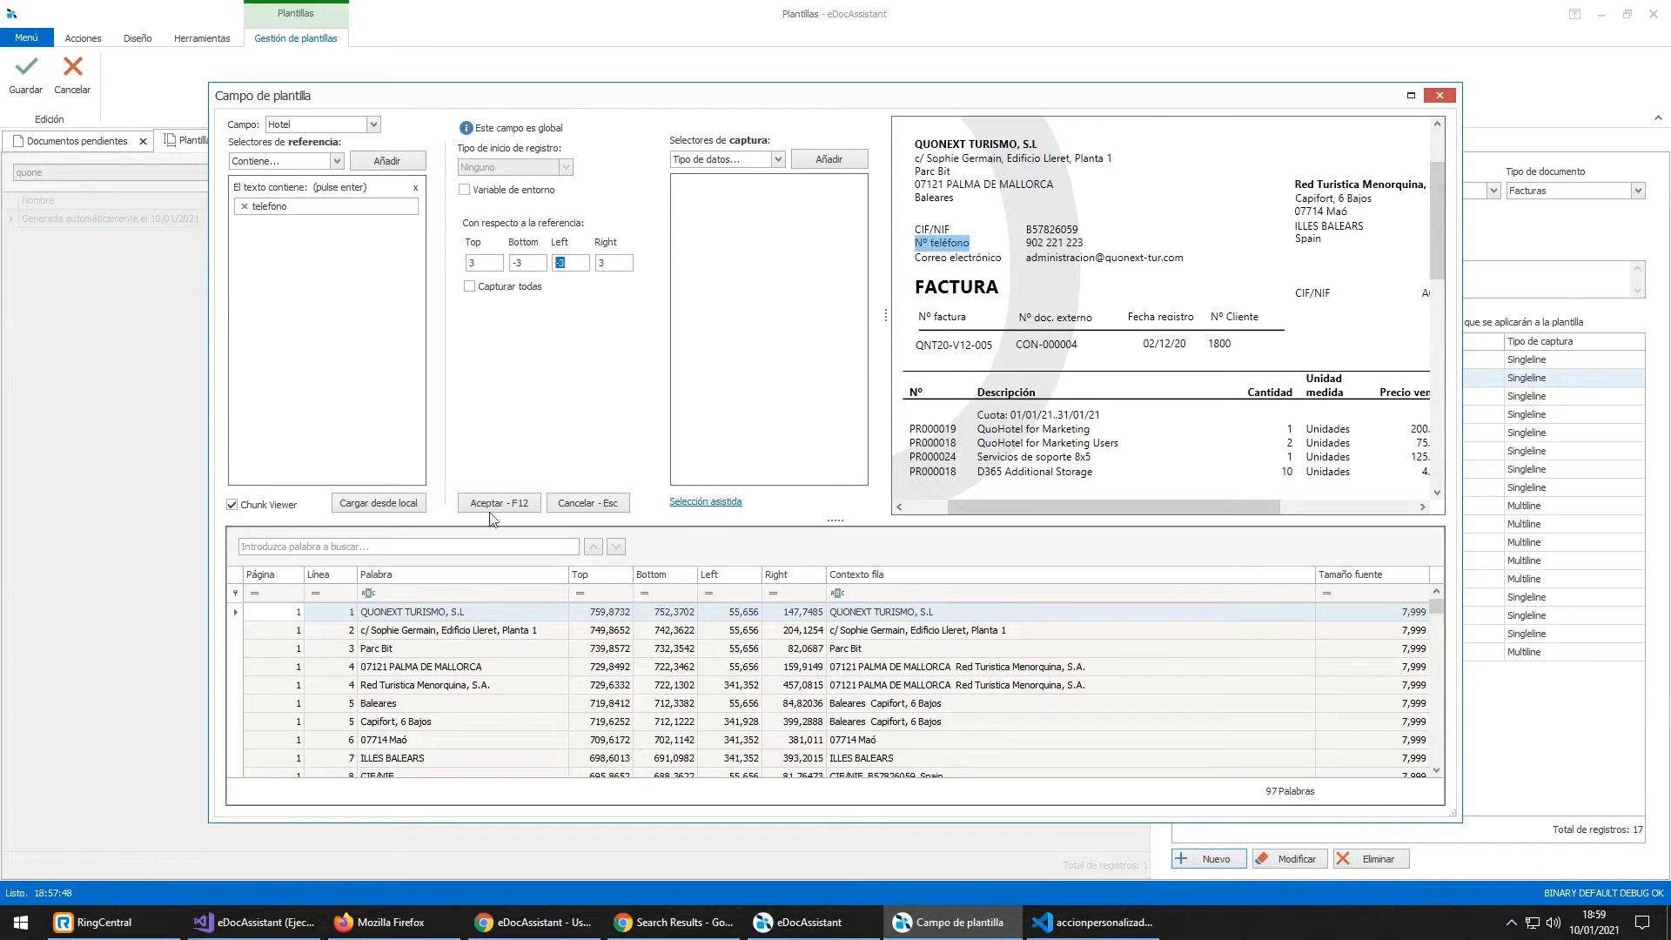
pyautogui.scroll(-2, 400, 674)
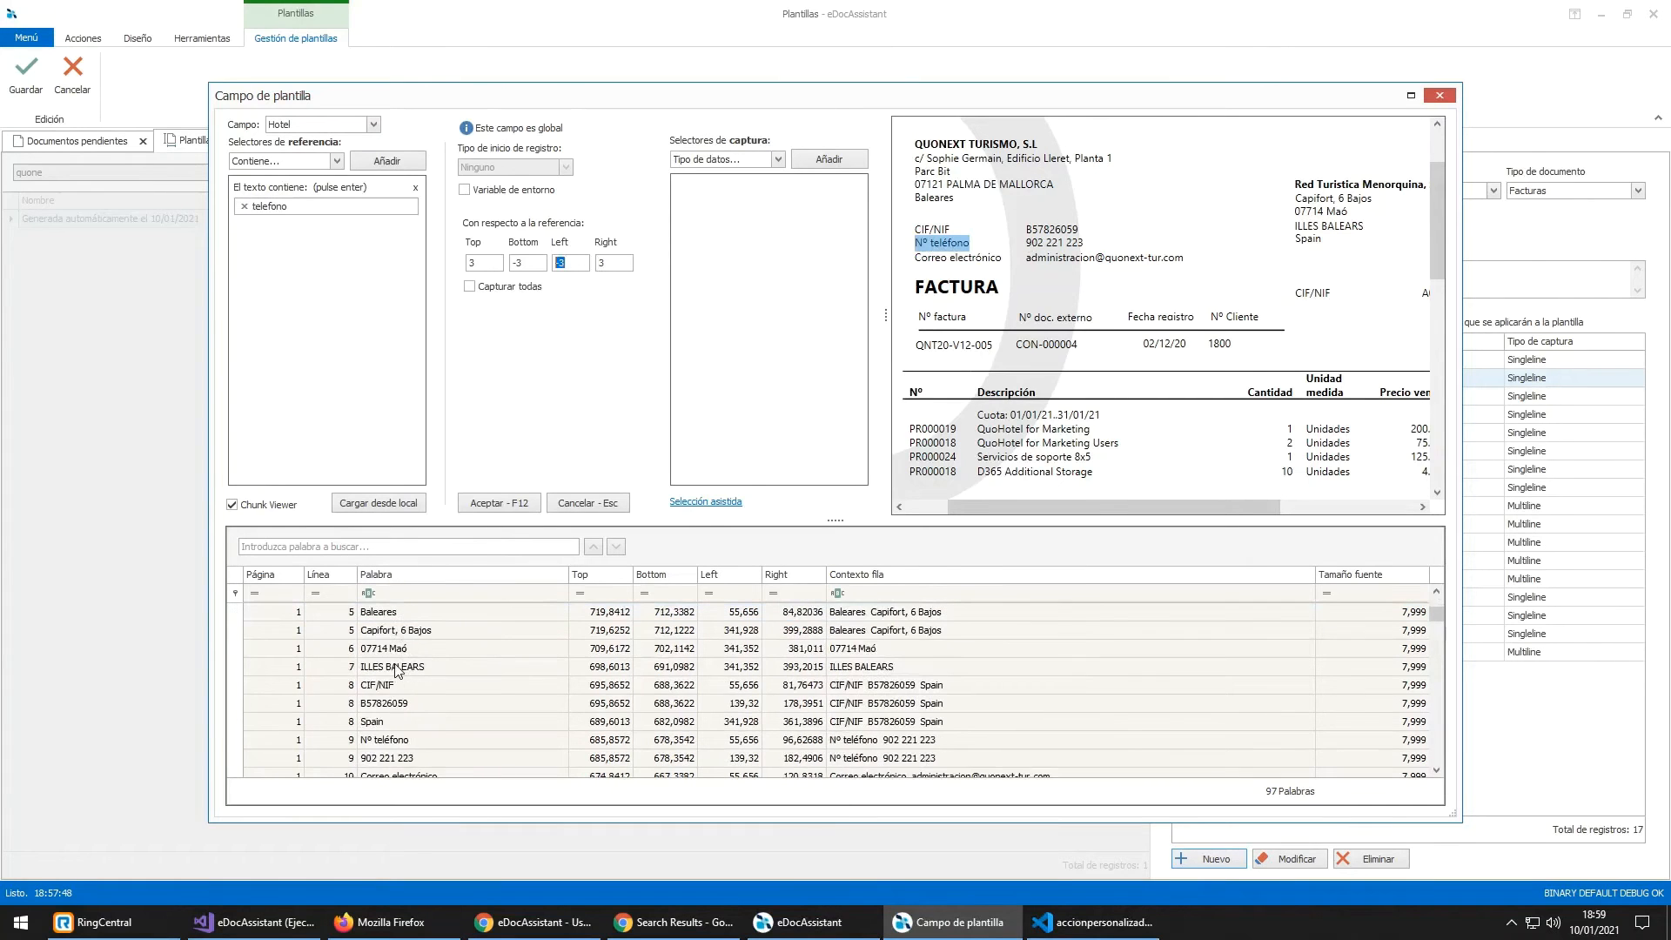
# Step: Compute offsets from the Nº teléfono label to the phone number: Top 5, Bottom -5, Left 79, Right 91
pyautogui.click(403, 740)
pyautogui.keyDown('ctrl'); pyautogui.click(402, 759); pyautogui.keyUp('ctrl')
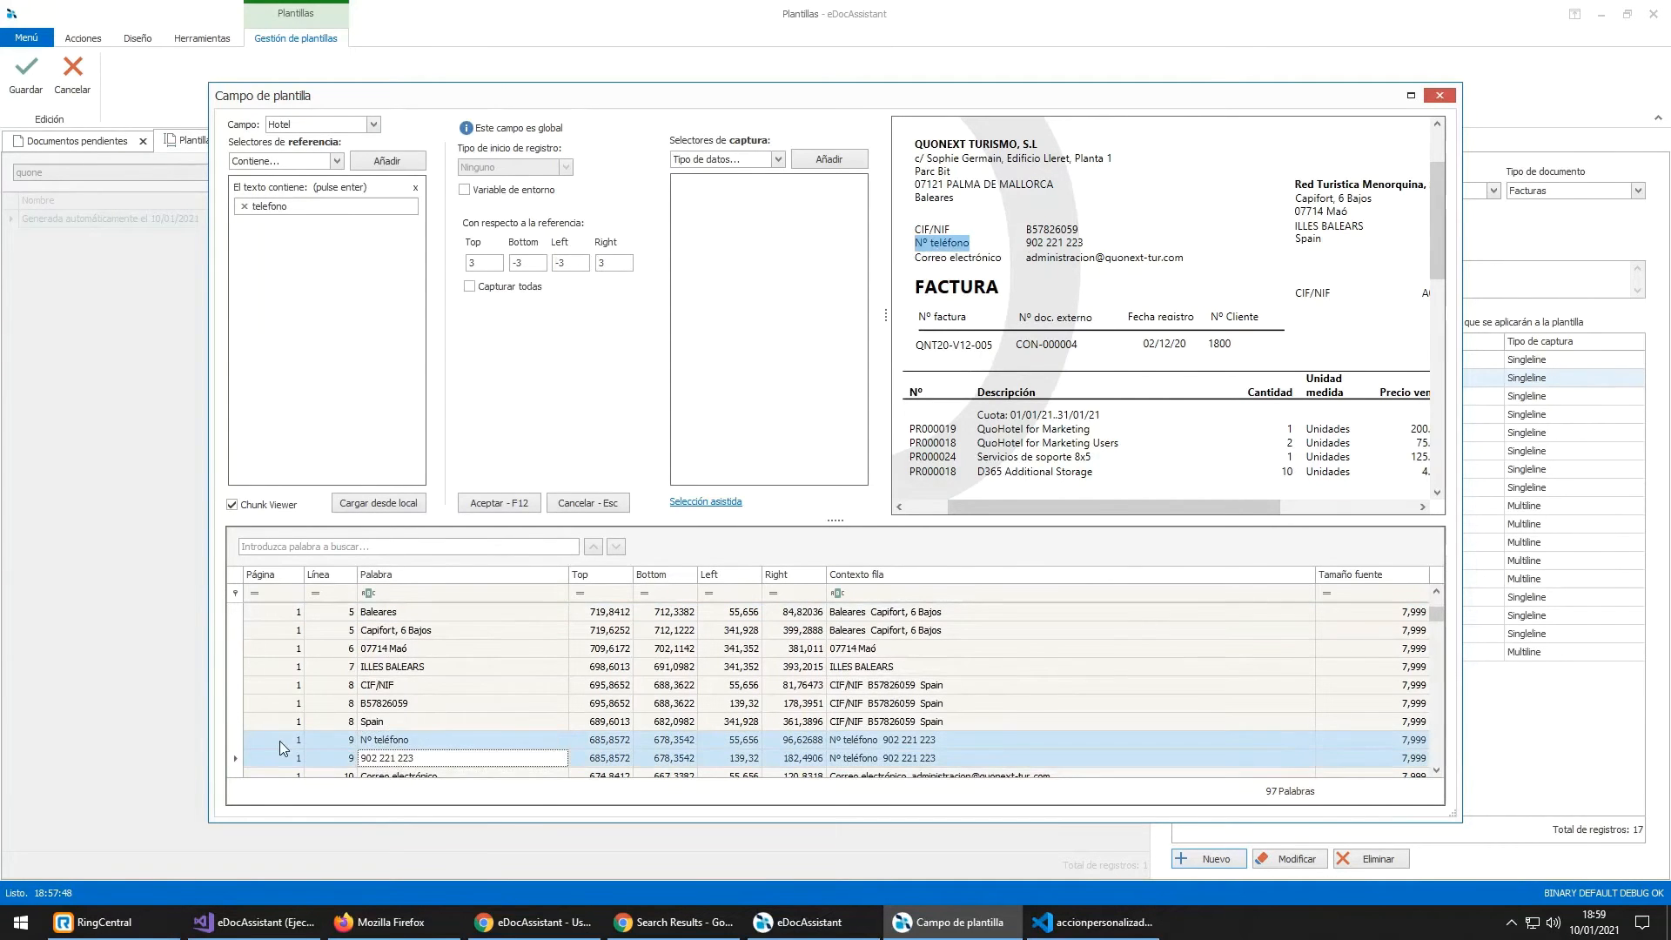
pyautogui.rightClick(283, 742)
pyautogui.click(404, 719)
pyautogui.scroll(-1, 398, 735)
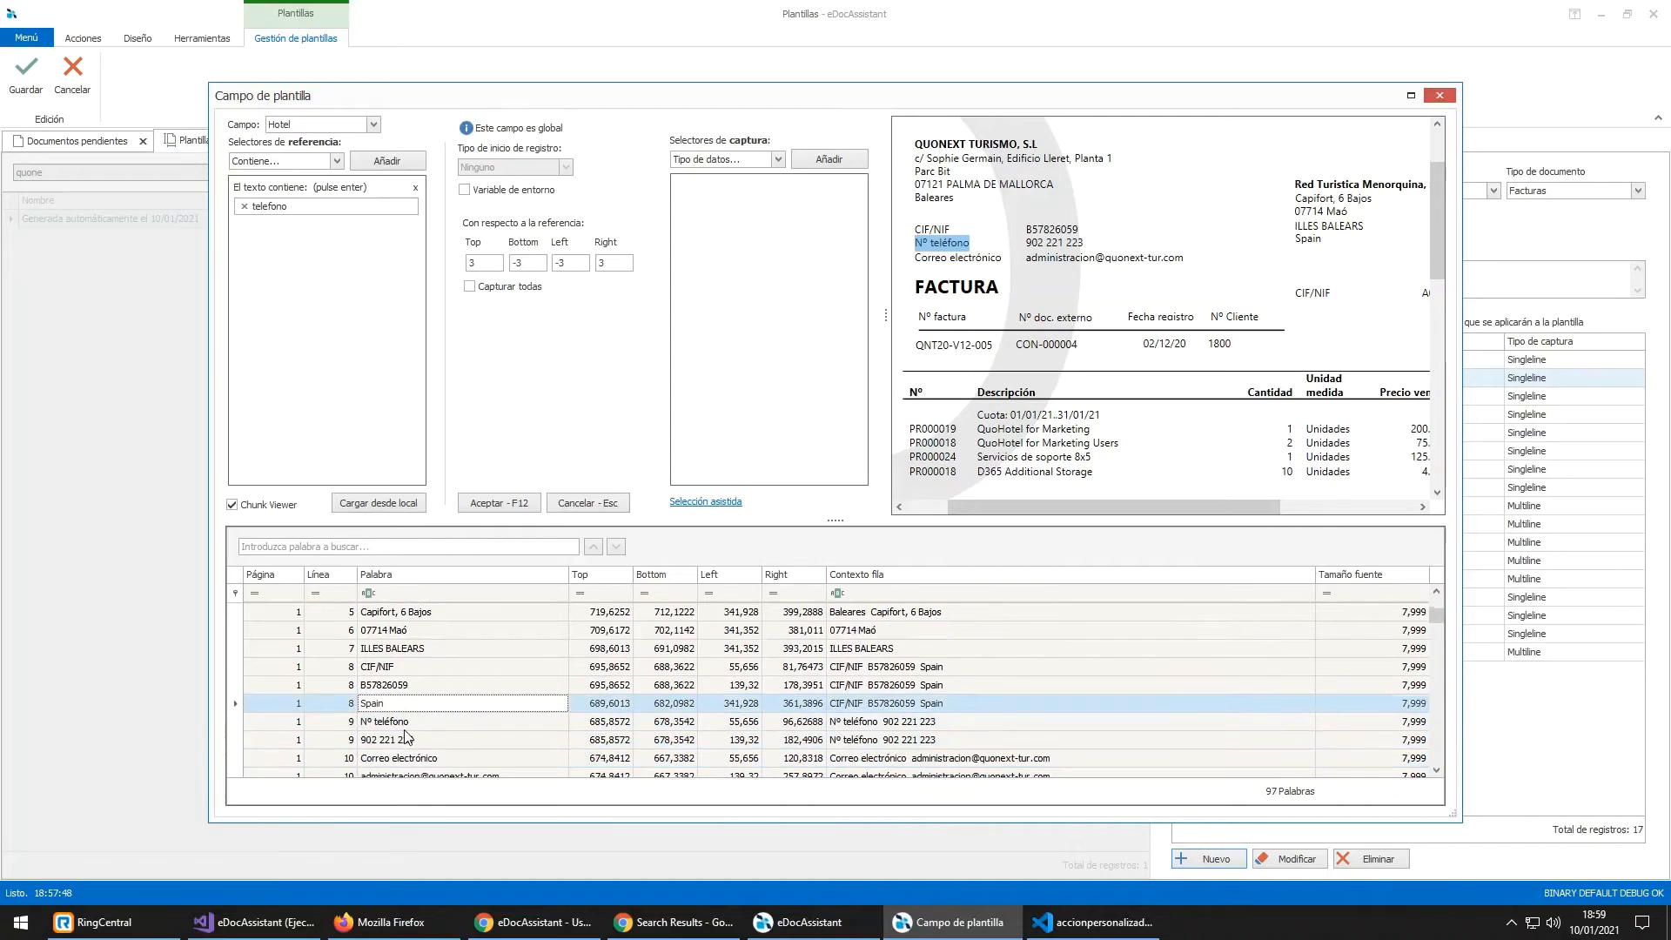
pyautogui.click(390, 718)
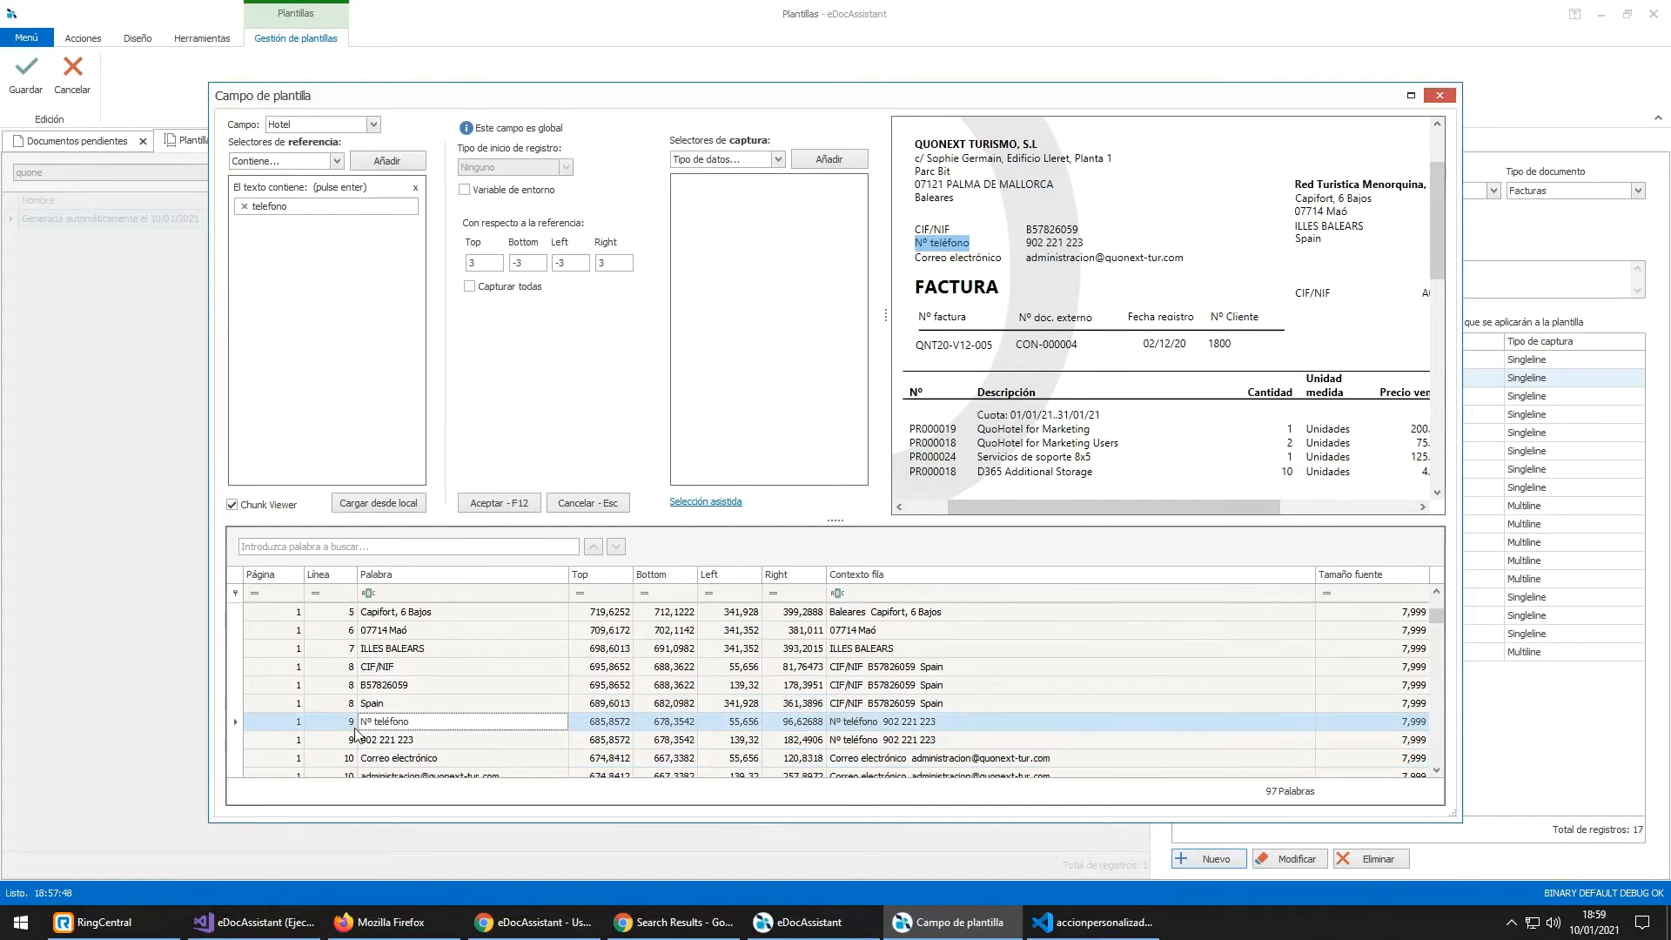
pyautogui.keyDown('ctrl'); pyautogui.click(277, 741); pyautogui.keyUp('ctrl')
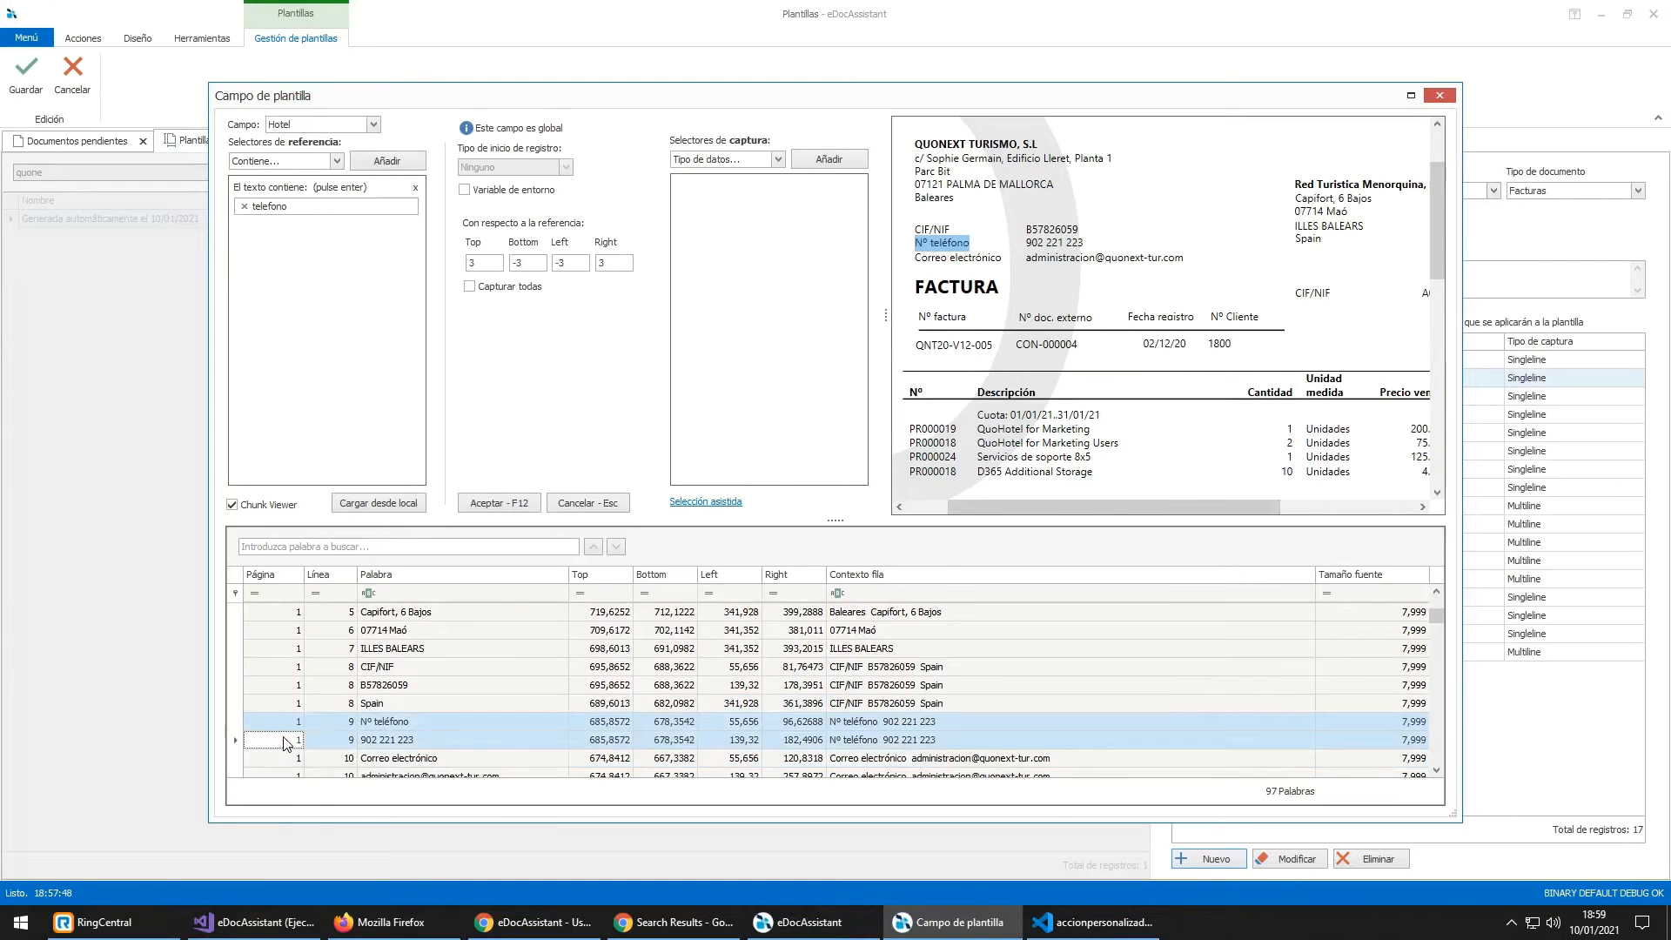
pyautogui.rightClick(367, 739)
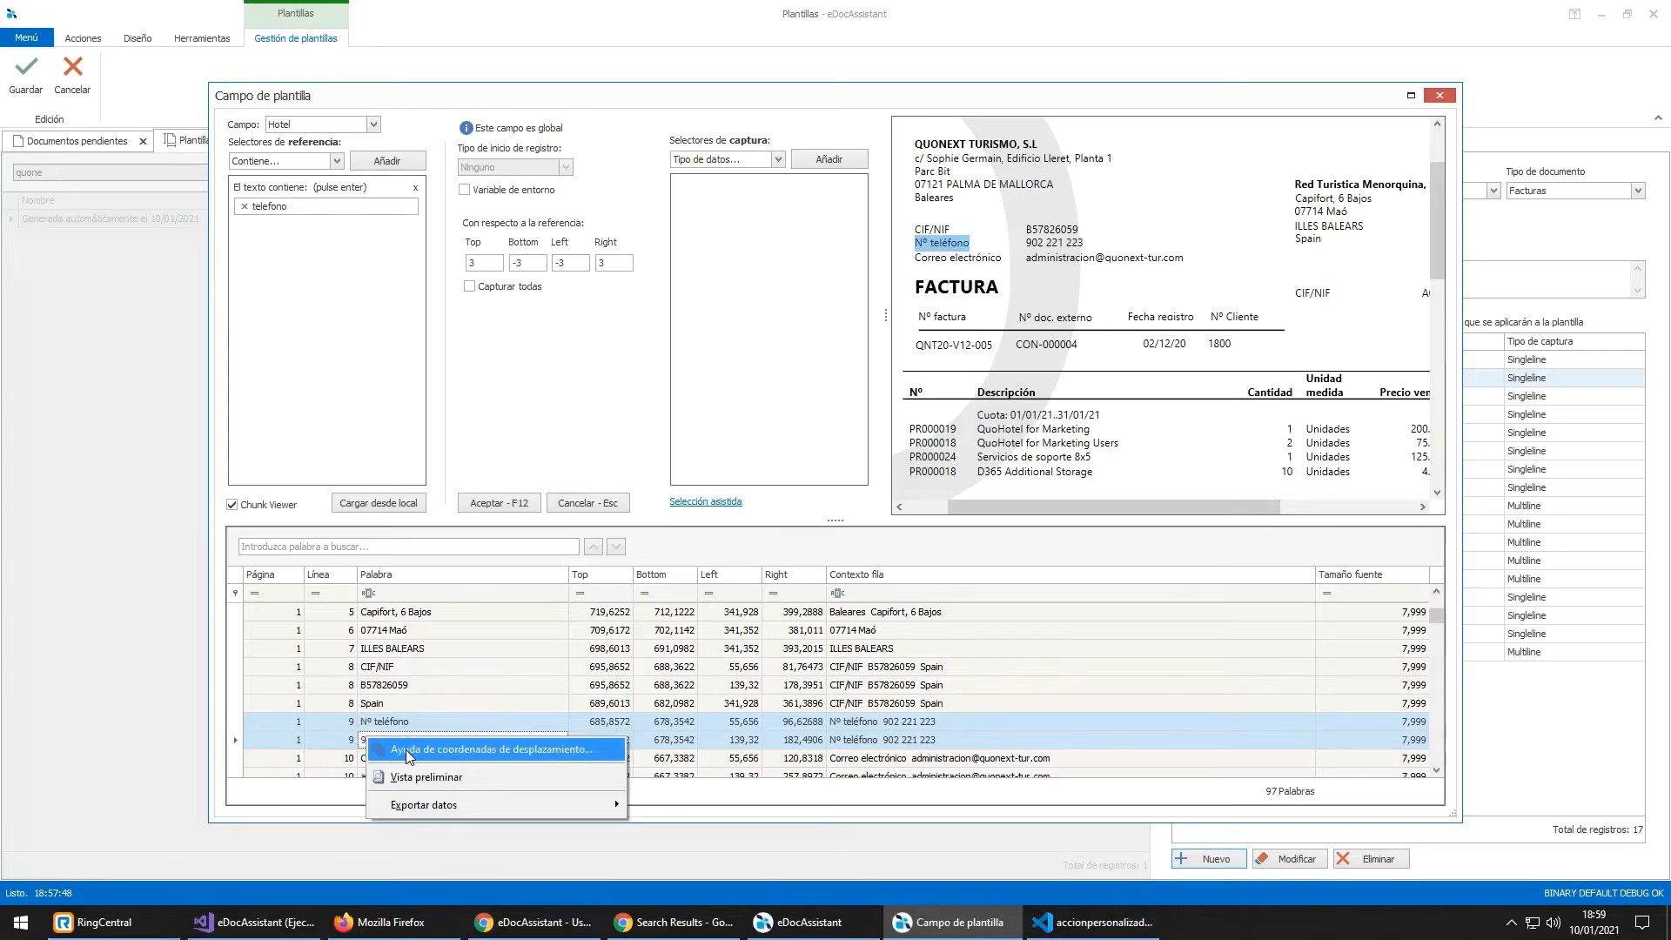
pyautogui.click(406, 750)
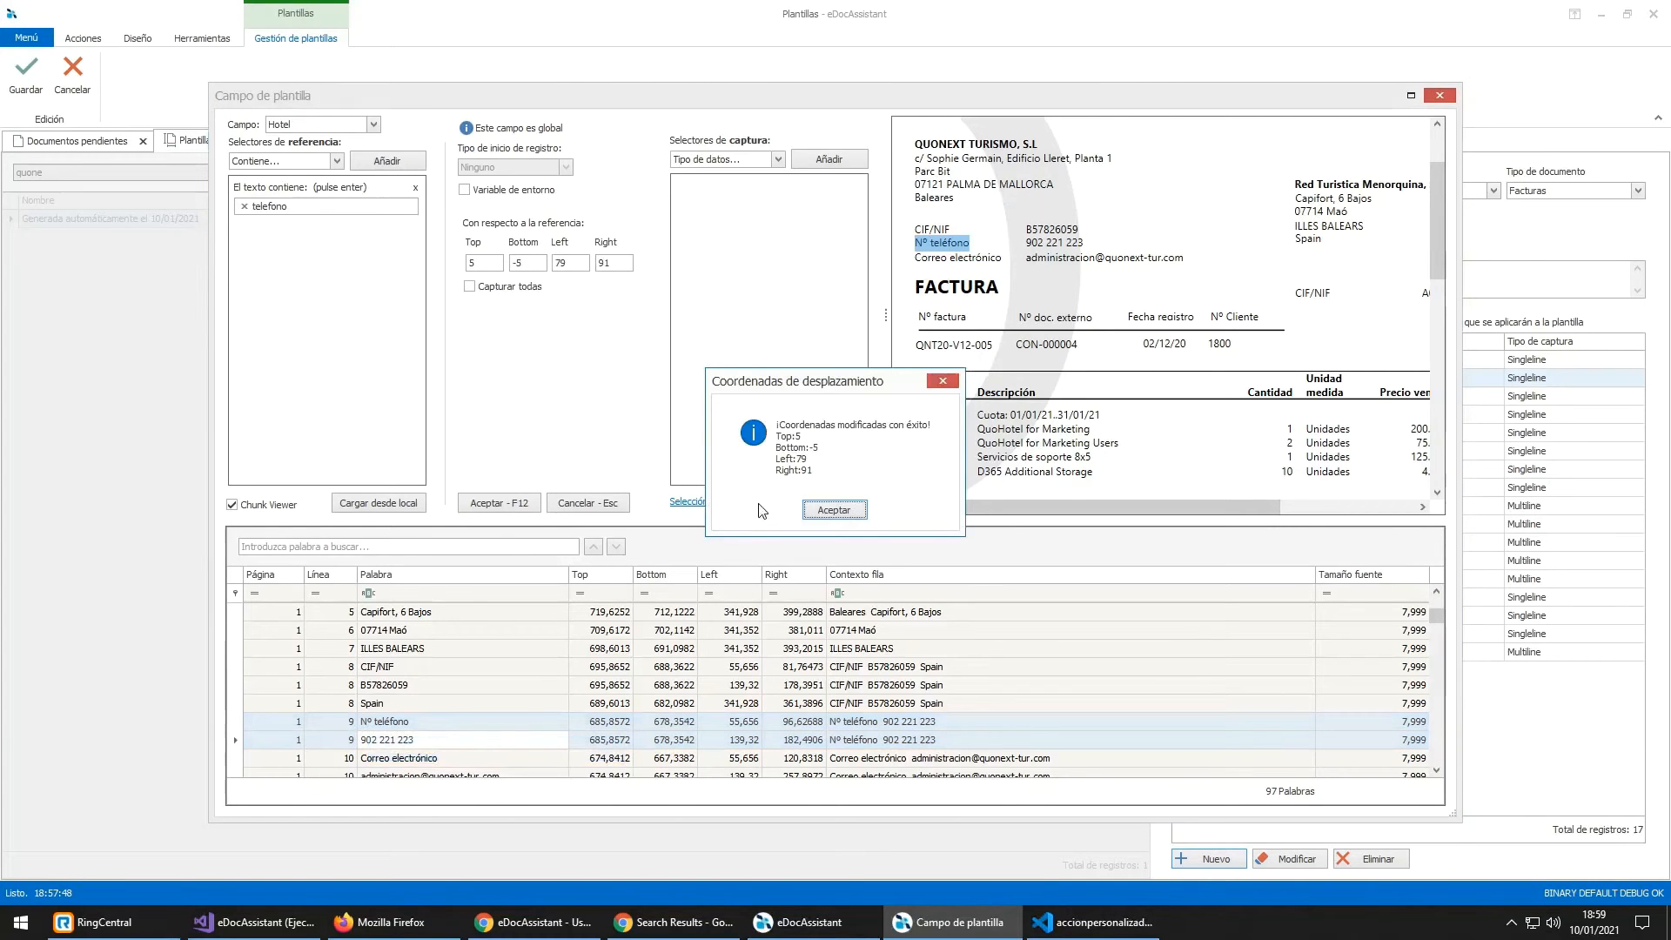
pyautogui.moveTo(842, 387); pyautogui.dragTo(592, 302)
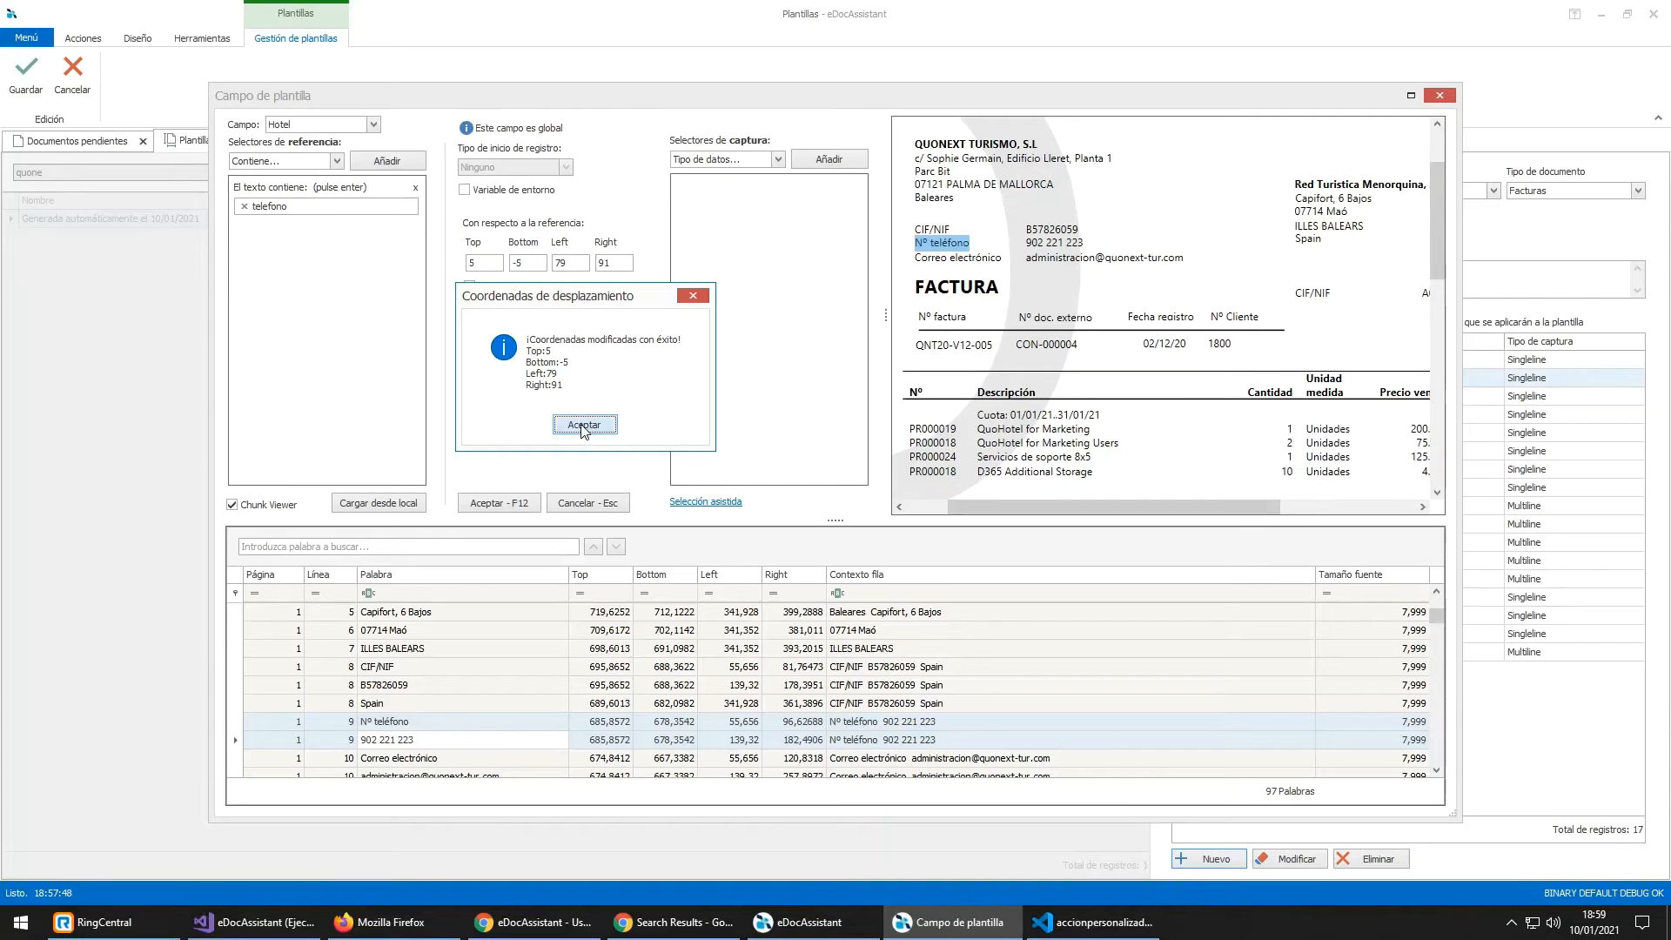
pyautogui.click(583, 426)
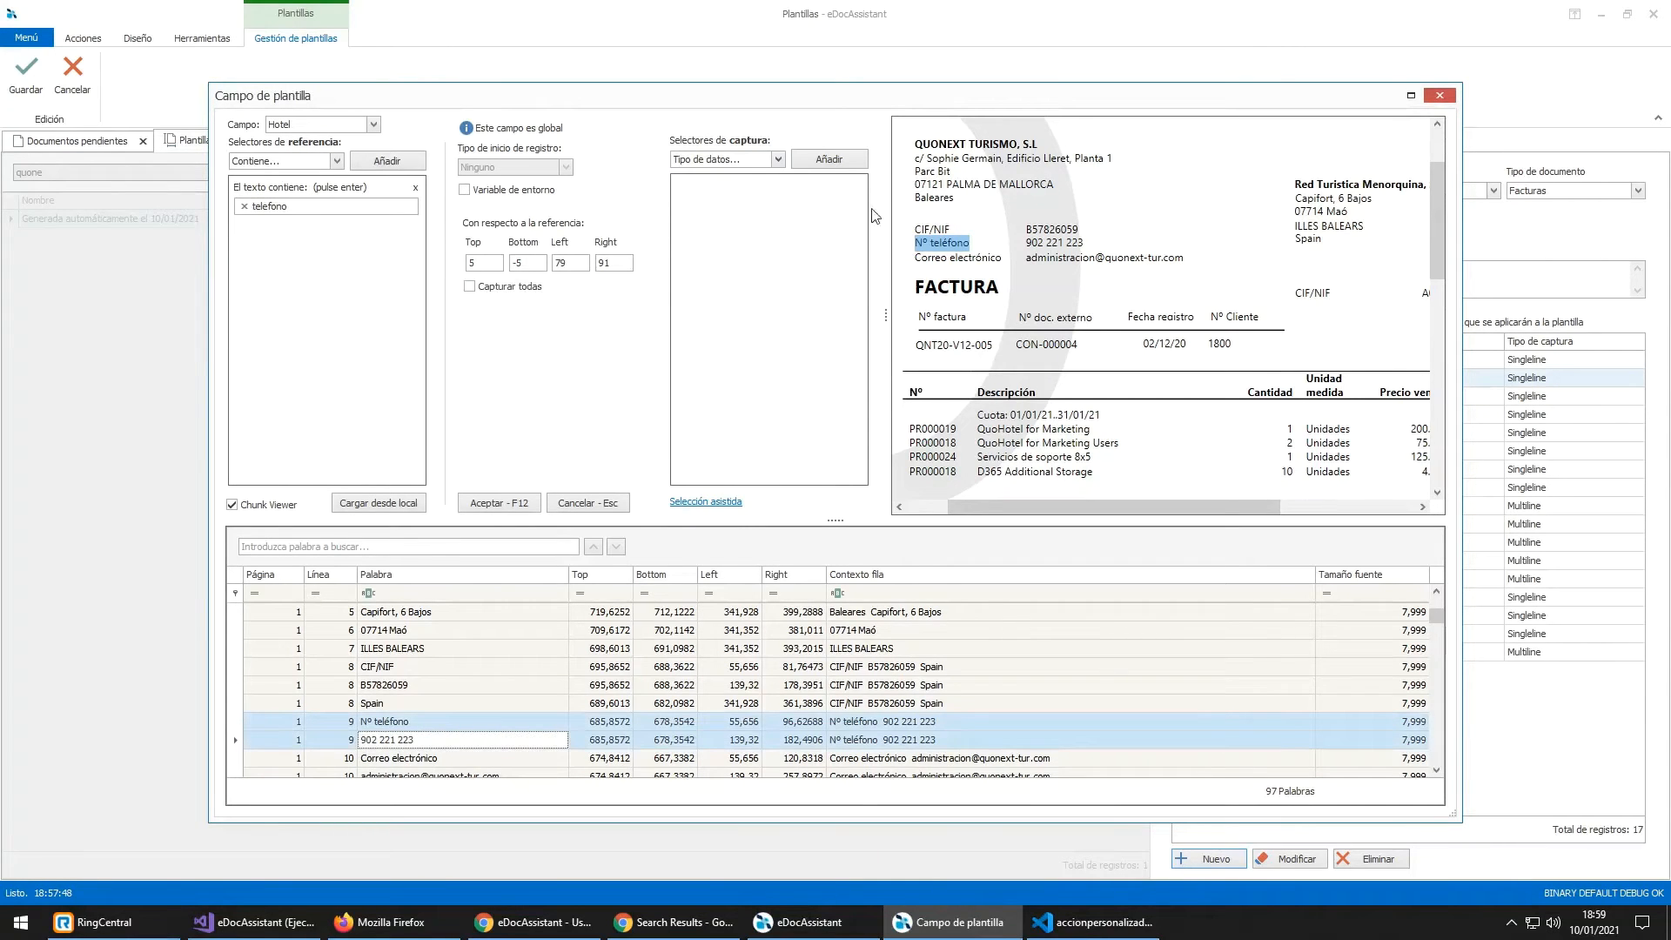
# Step: Reselect the Nº teléfono word row and bring up Selección asistida
pyautogui.moveTo(1027, 245); pyautogui.dragTo(1085, 245)
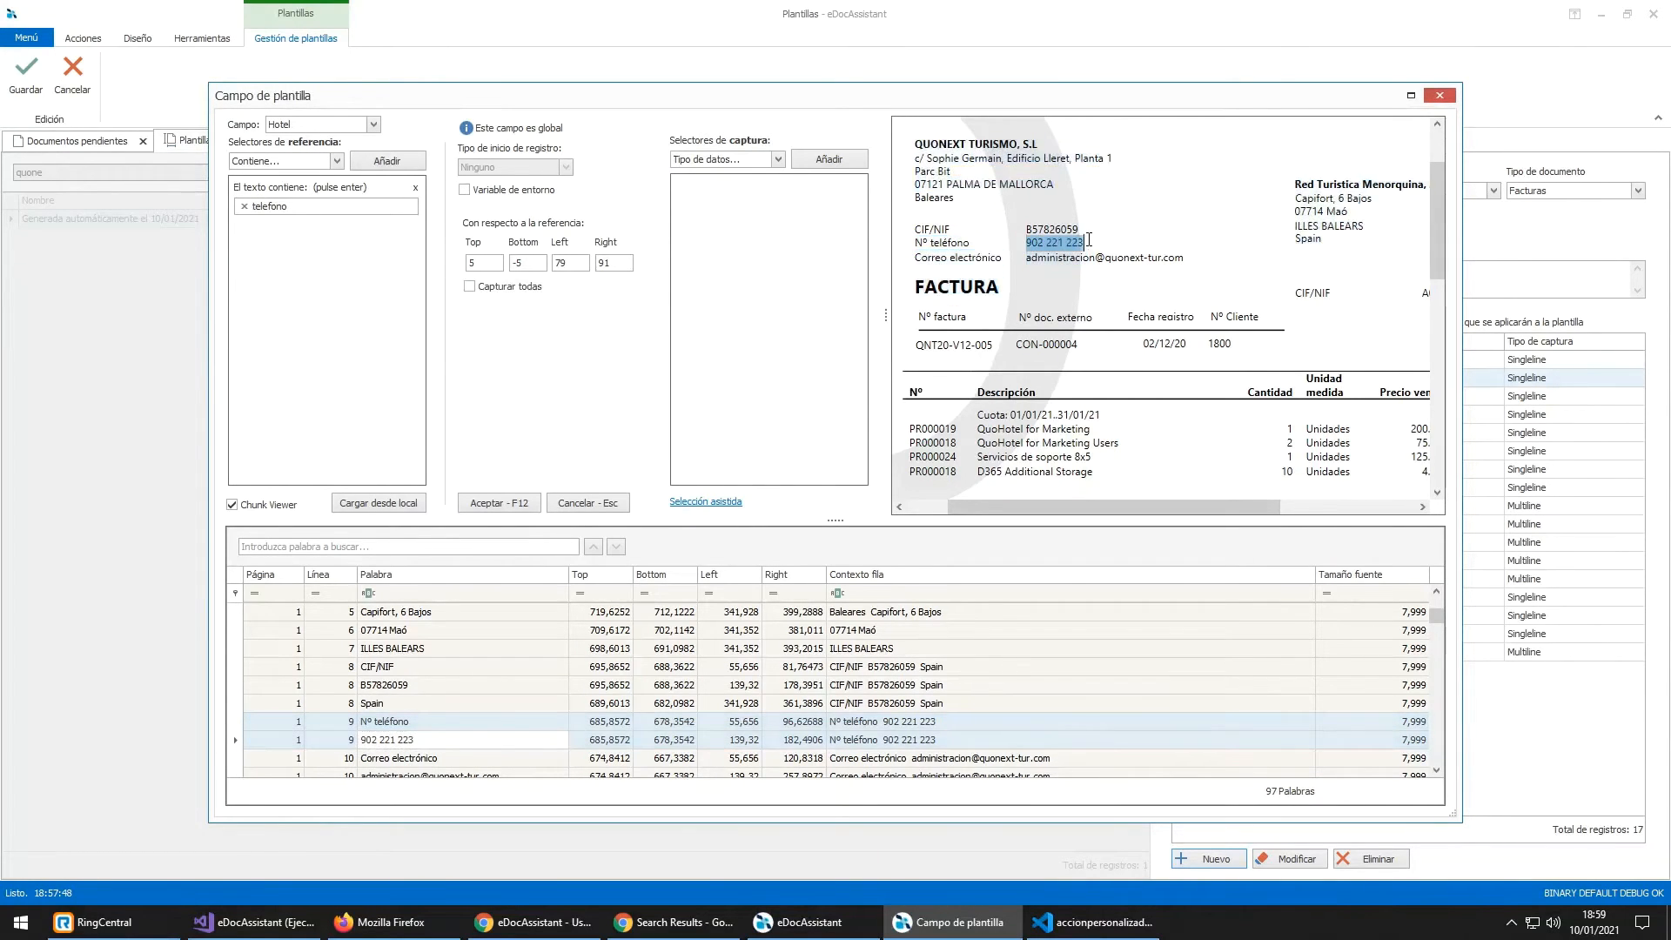
pyautogui.click(1078, 231)
pyautogui.click(369, 722)
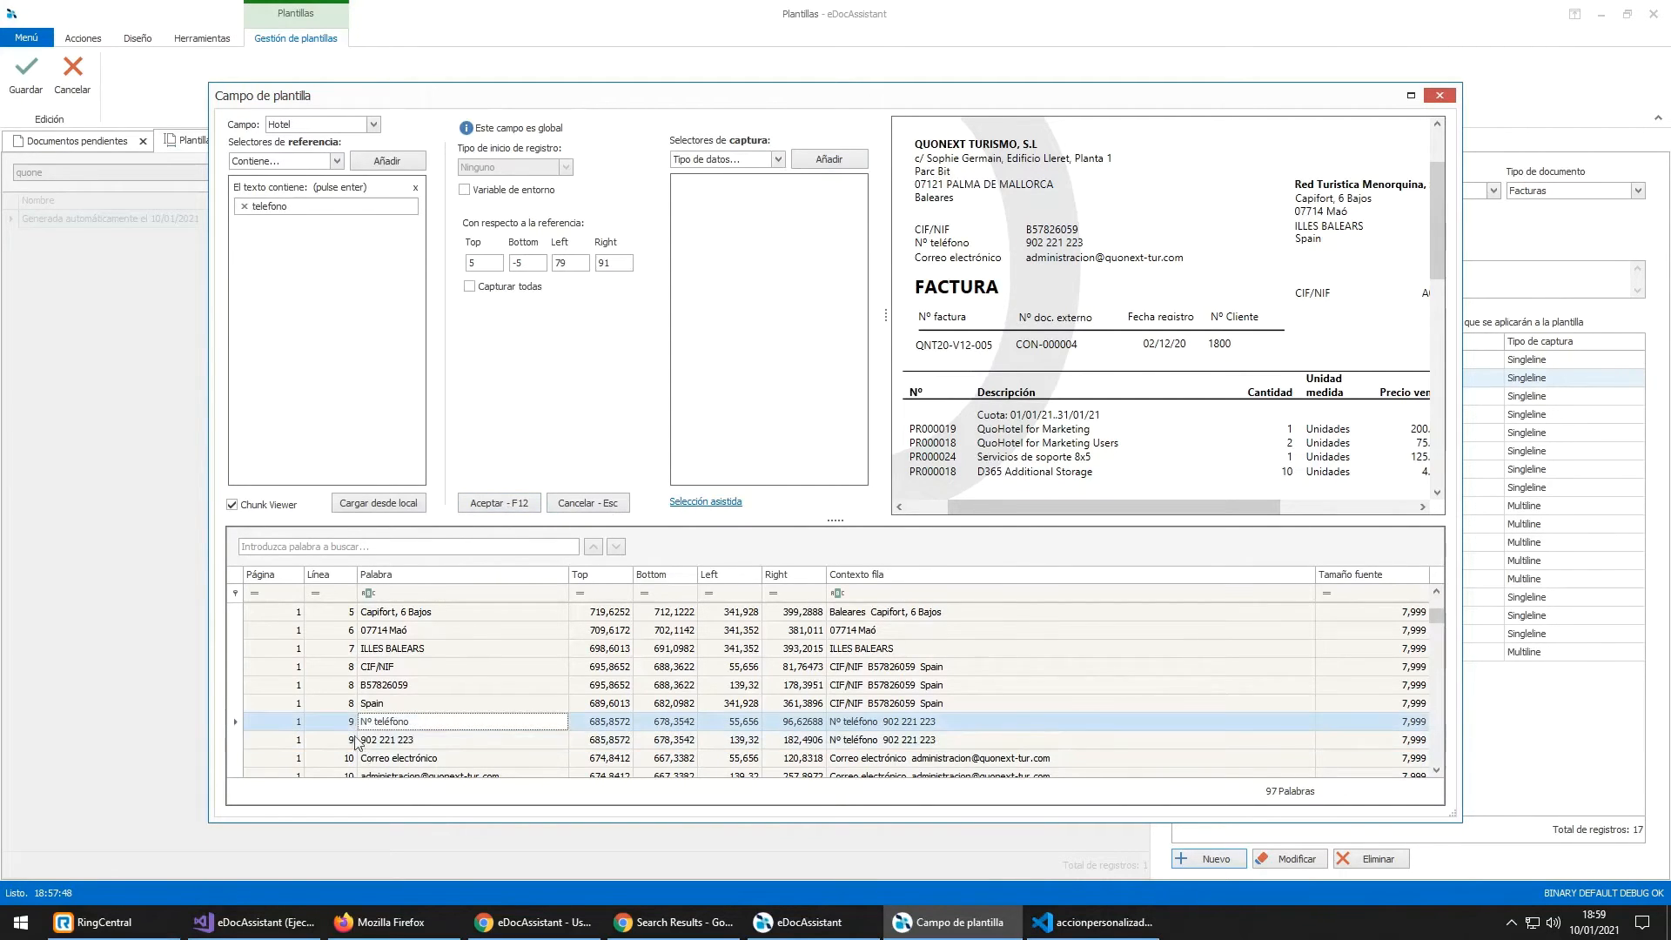
pyautogui.click(702, 502)
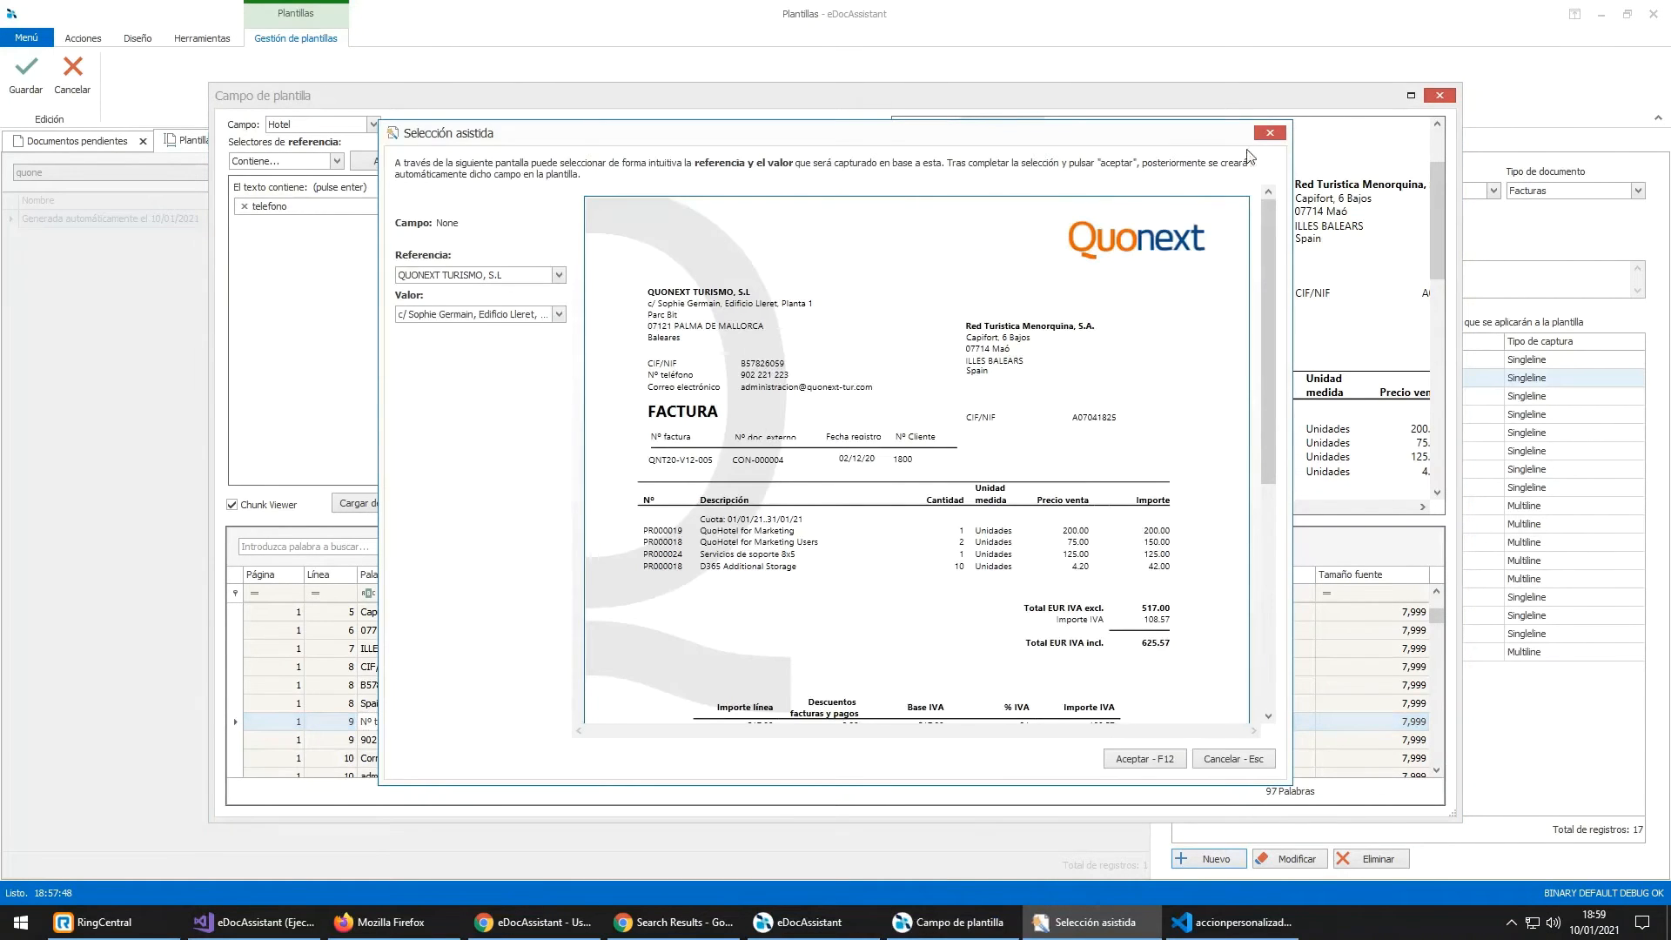
# Step: Set Referencia to Nº teléfono and Valor to the invoice's phone number, then apply
pyautogui.click(537, 277)
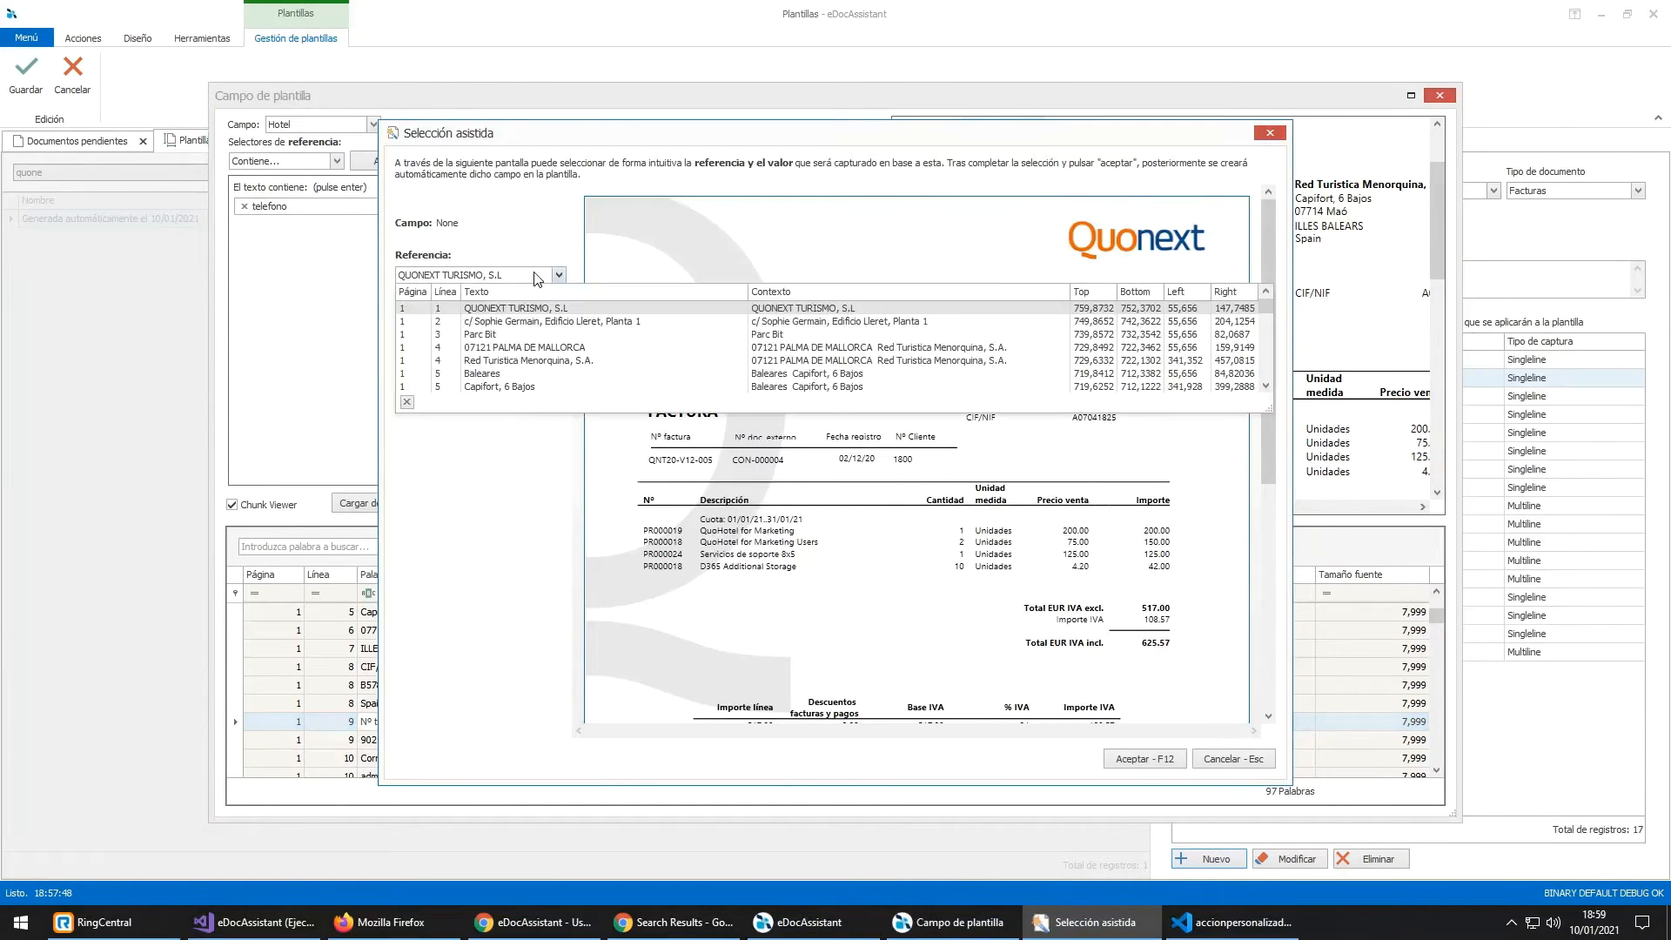
pyautogui.write('Nº teléfono')
pyautogui.press('Down')
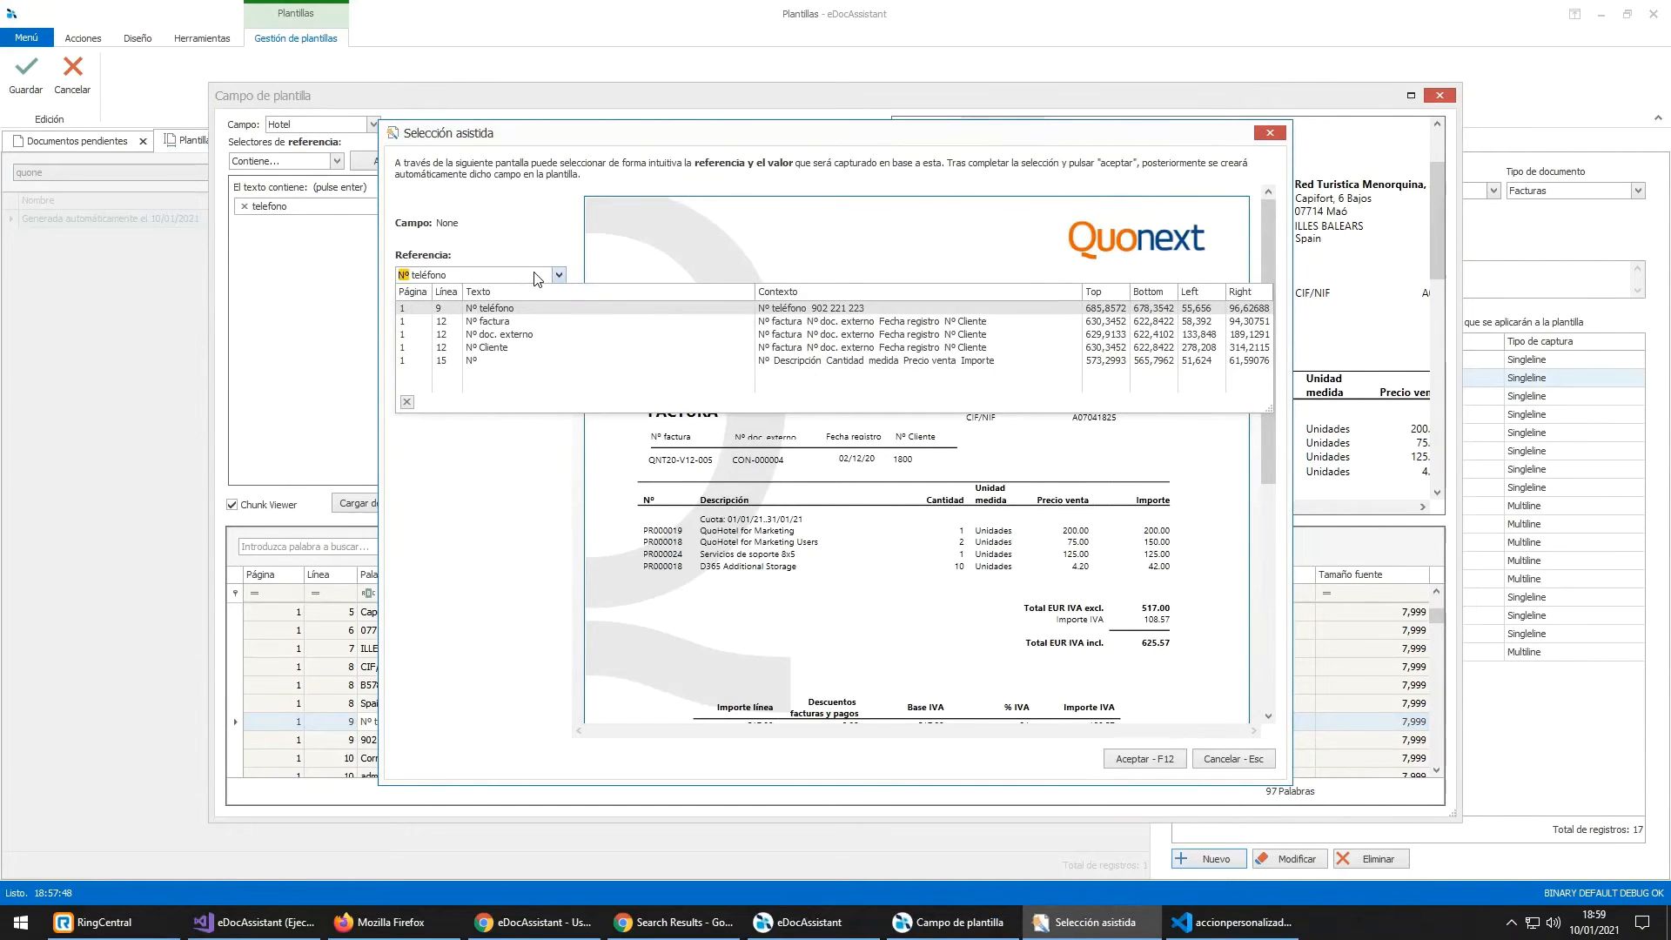
pyautogui.press('Return')
pyautogui.click(526, 316)
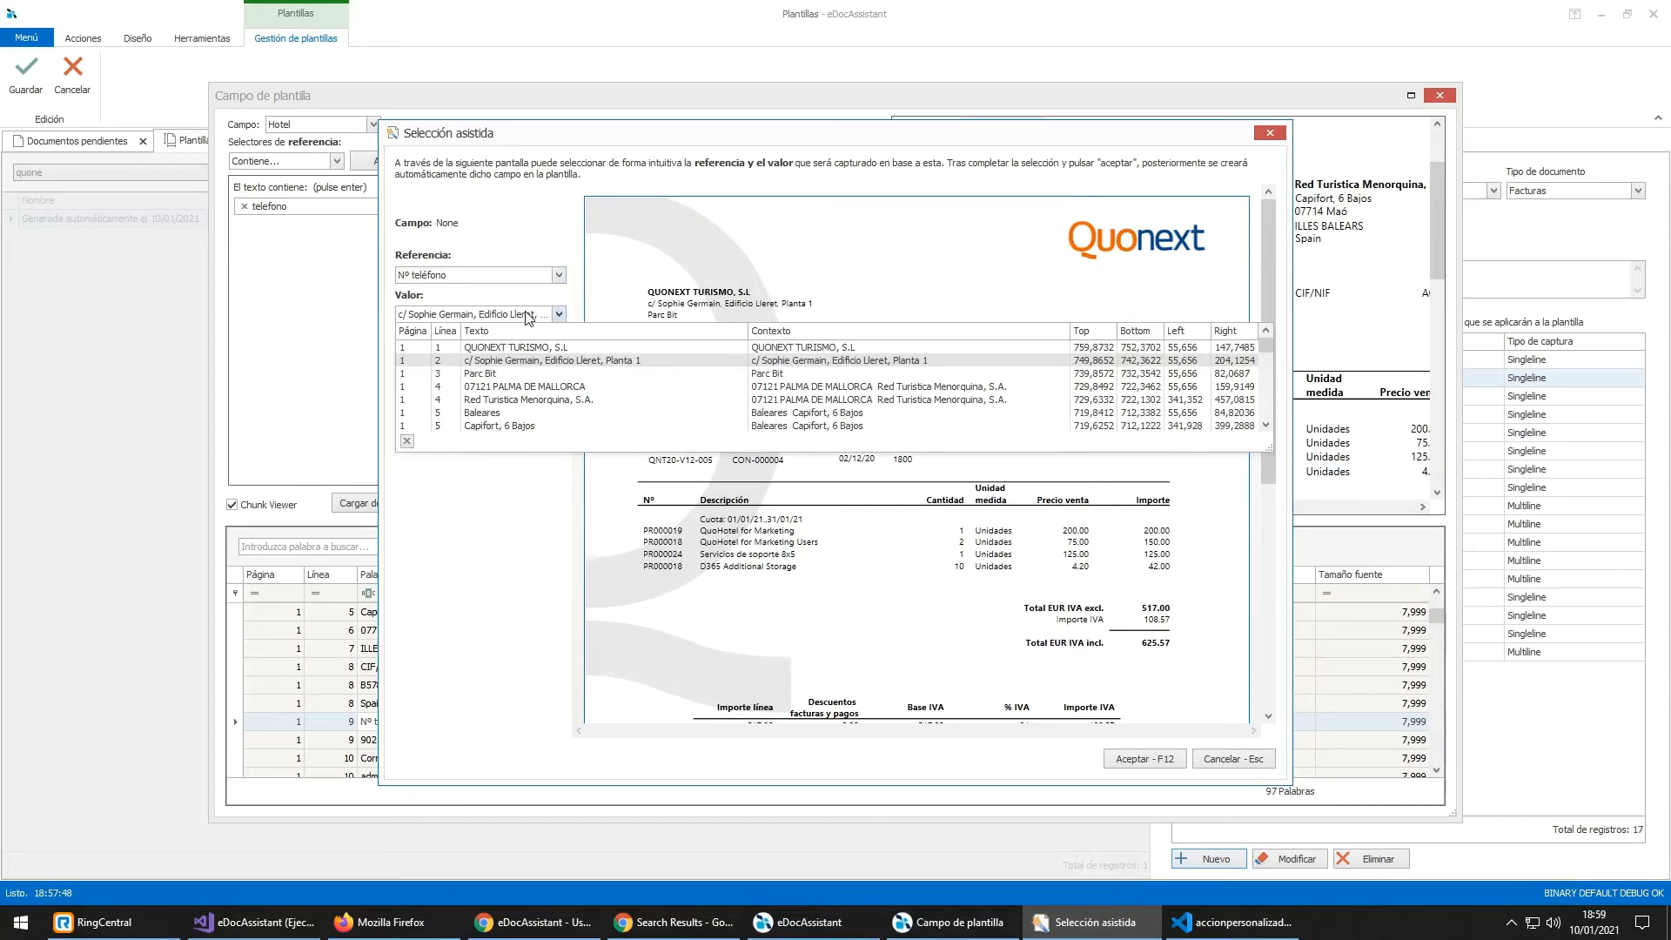
pyautogui.write('9')
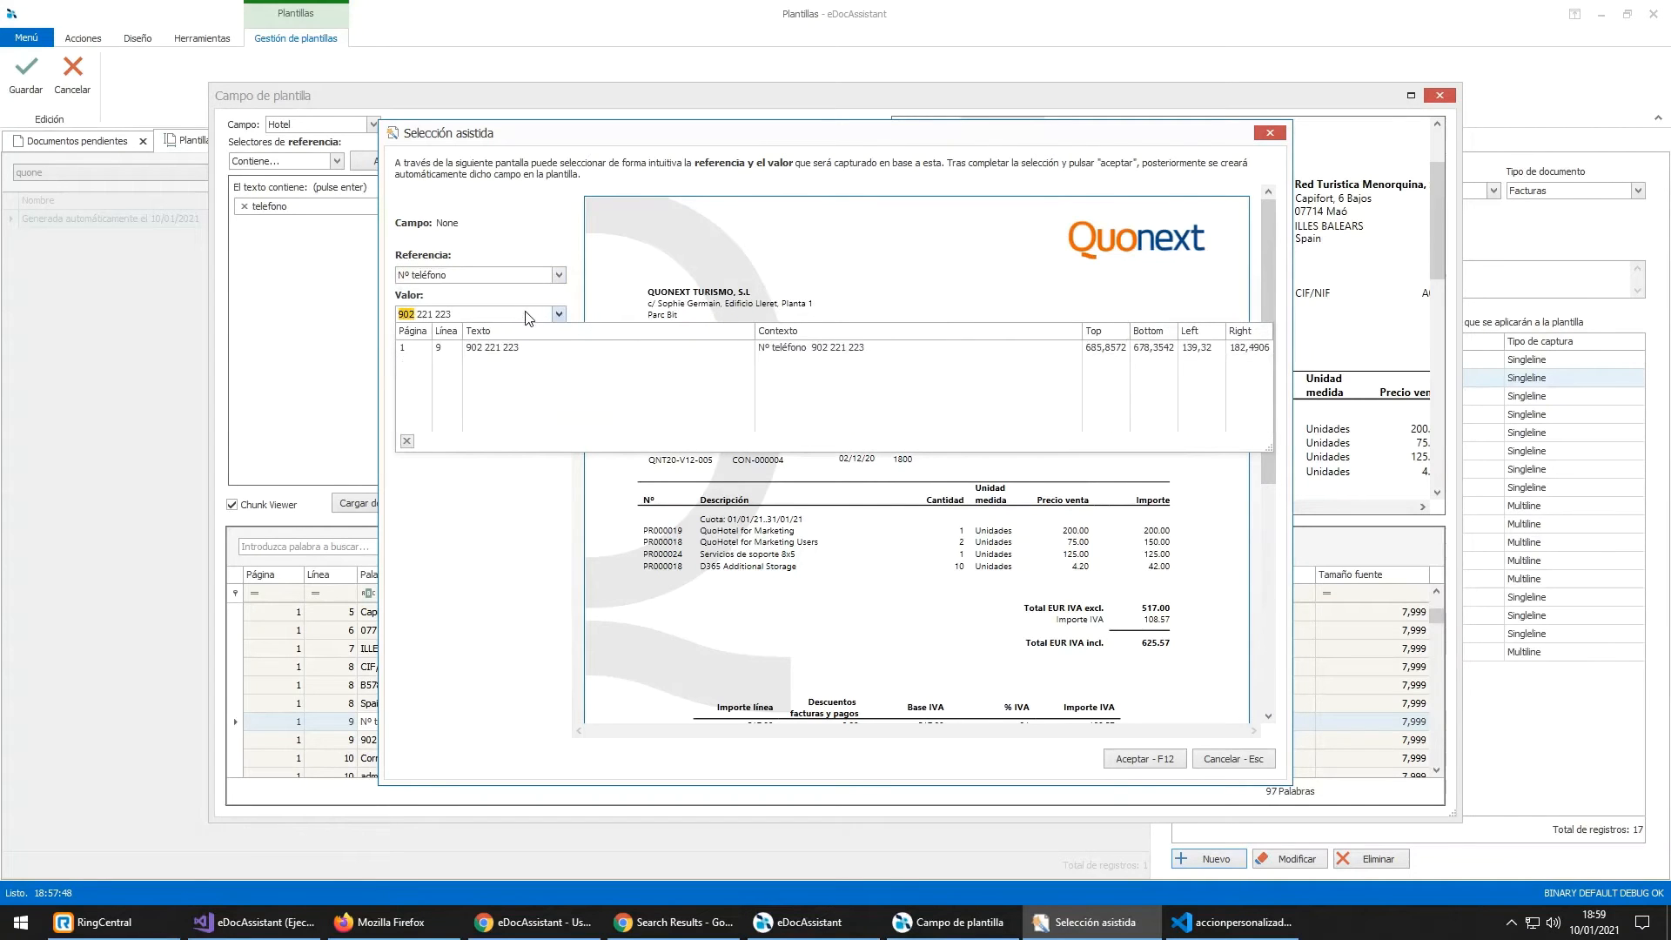
pyautogui.write('02')
pyautogui.press('Return')
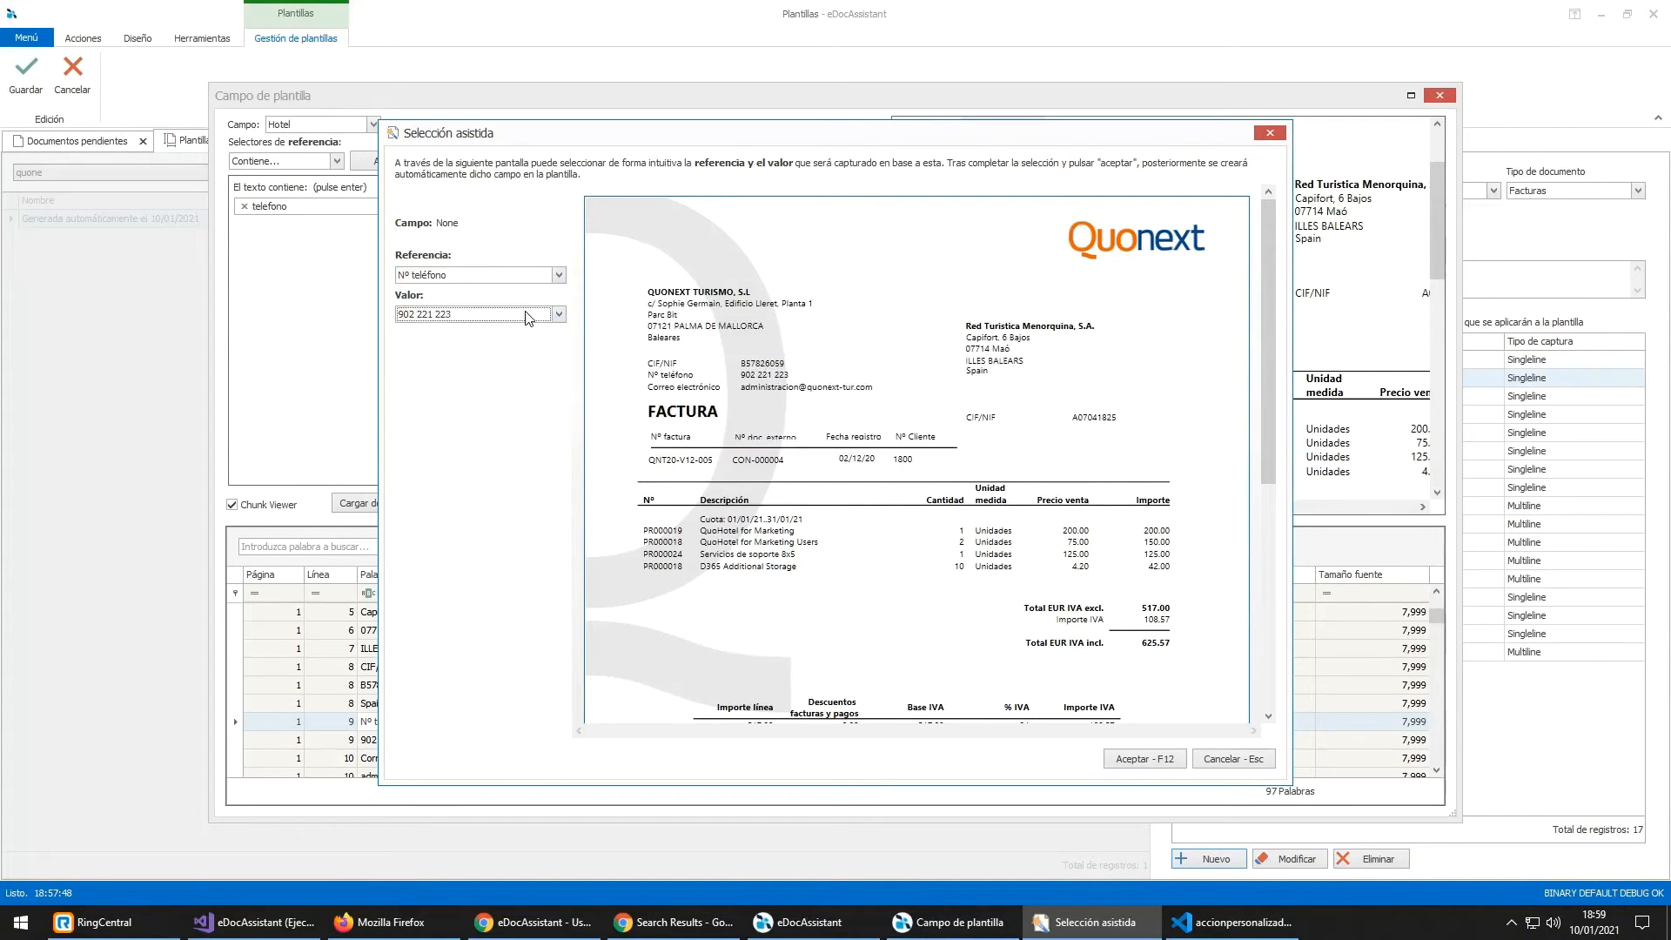
pyautogui.click(1145, 758)
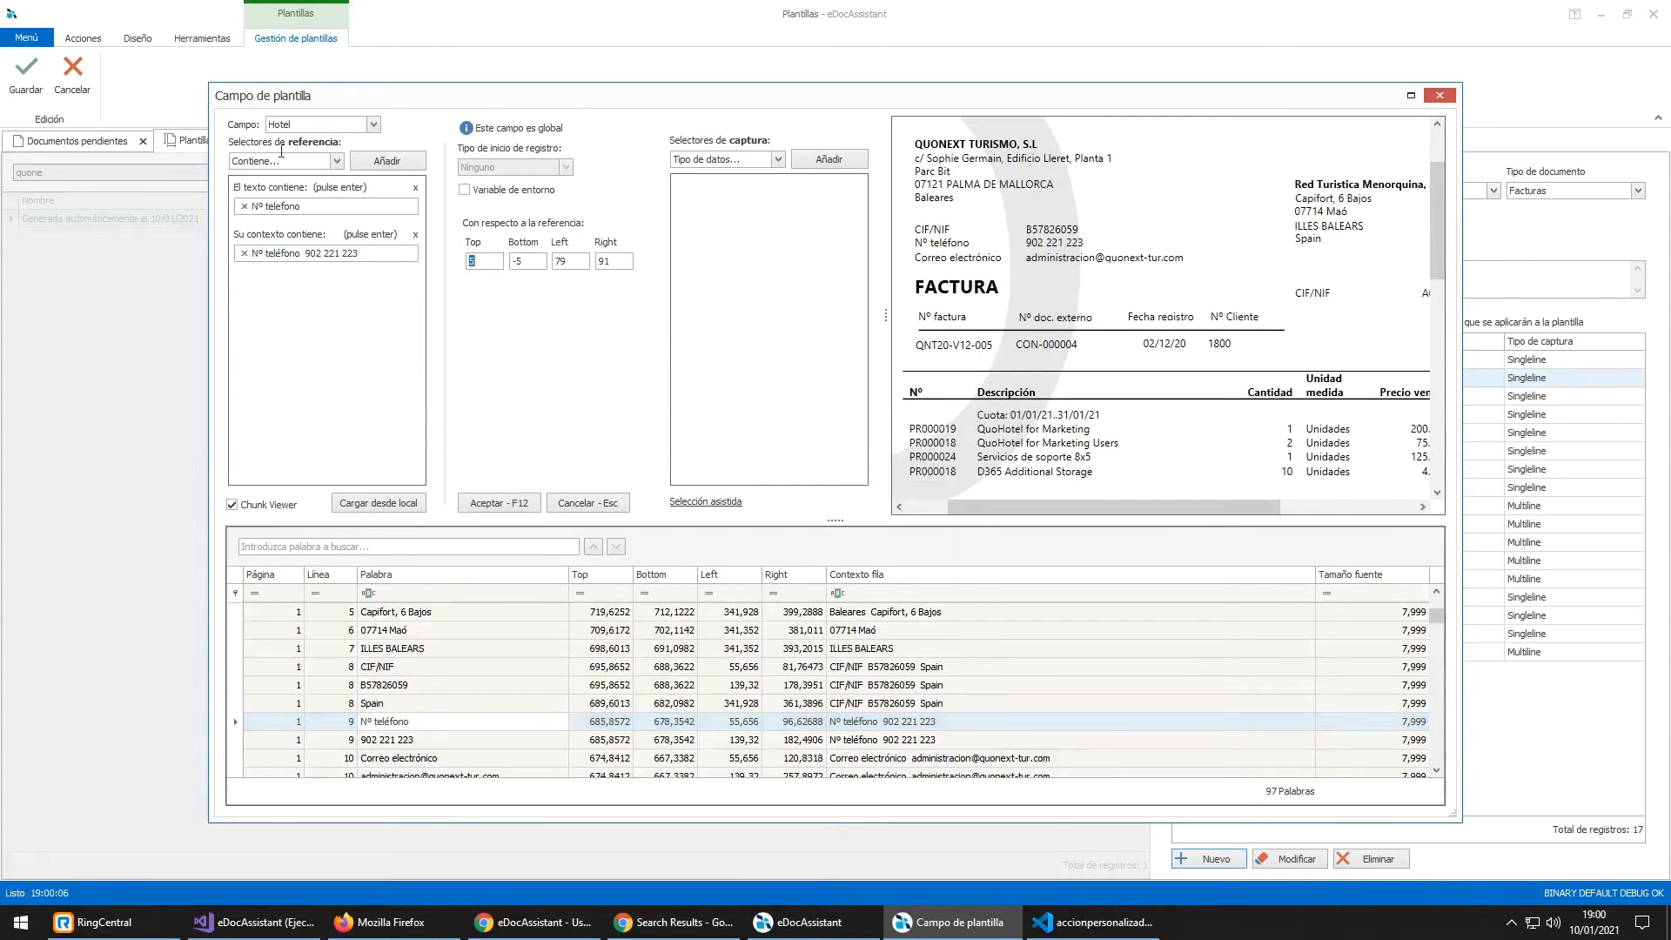
# Step: Anchor the Hotel field to the Nº teléfono text, confirm it, and save the template with F12
pyautogui.click(374, 255)
pyautogui.click(839, 742)
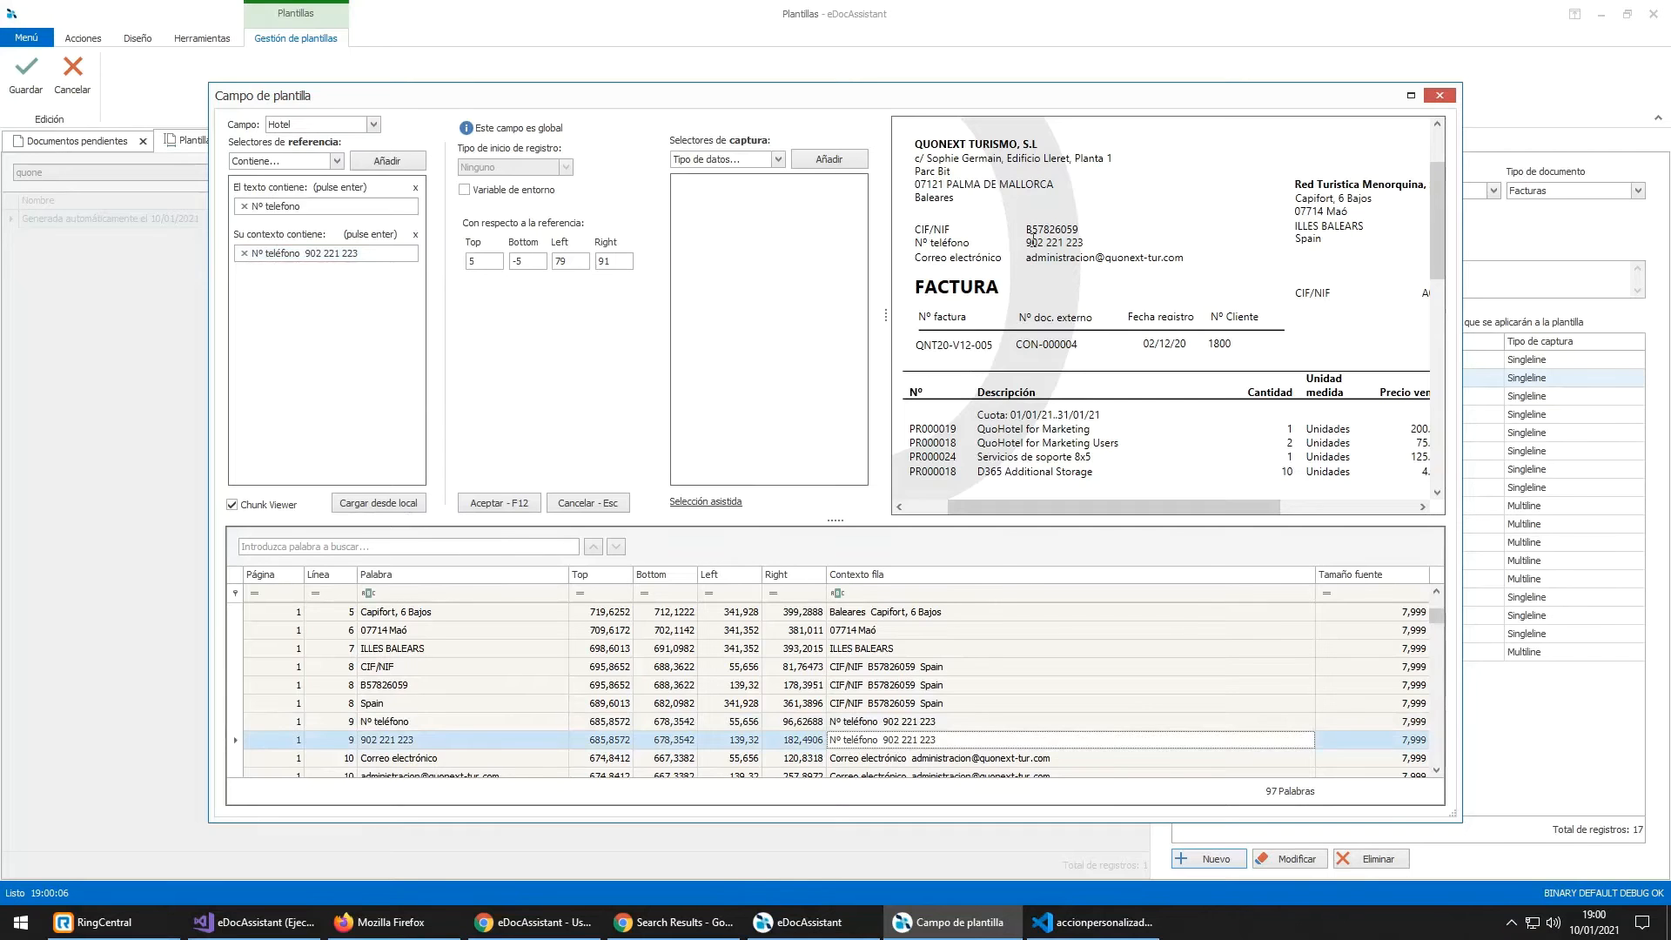
pyautogui.click(1066, 243)
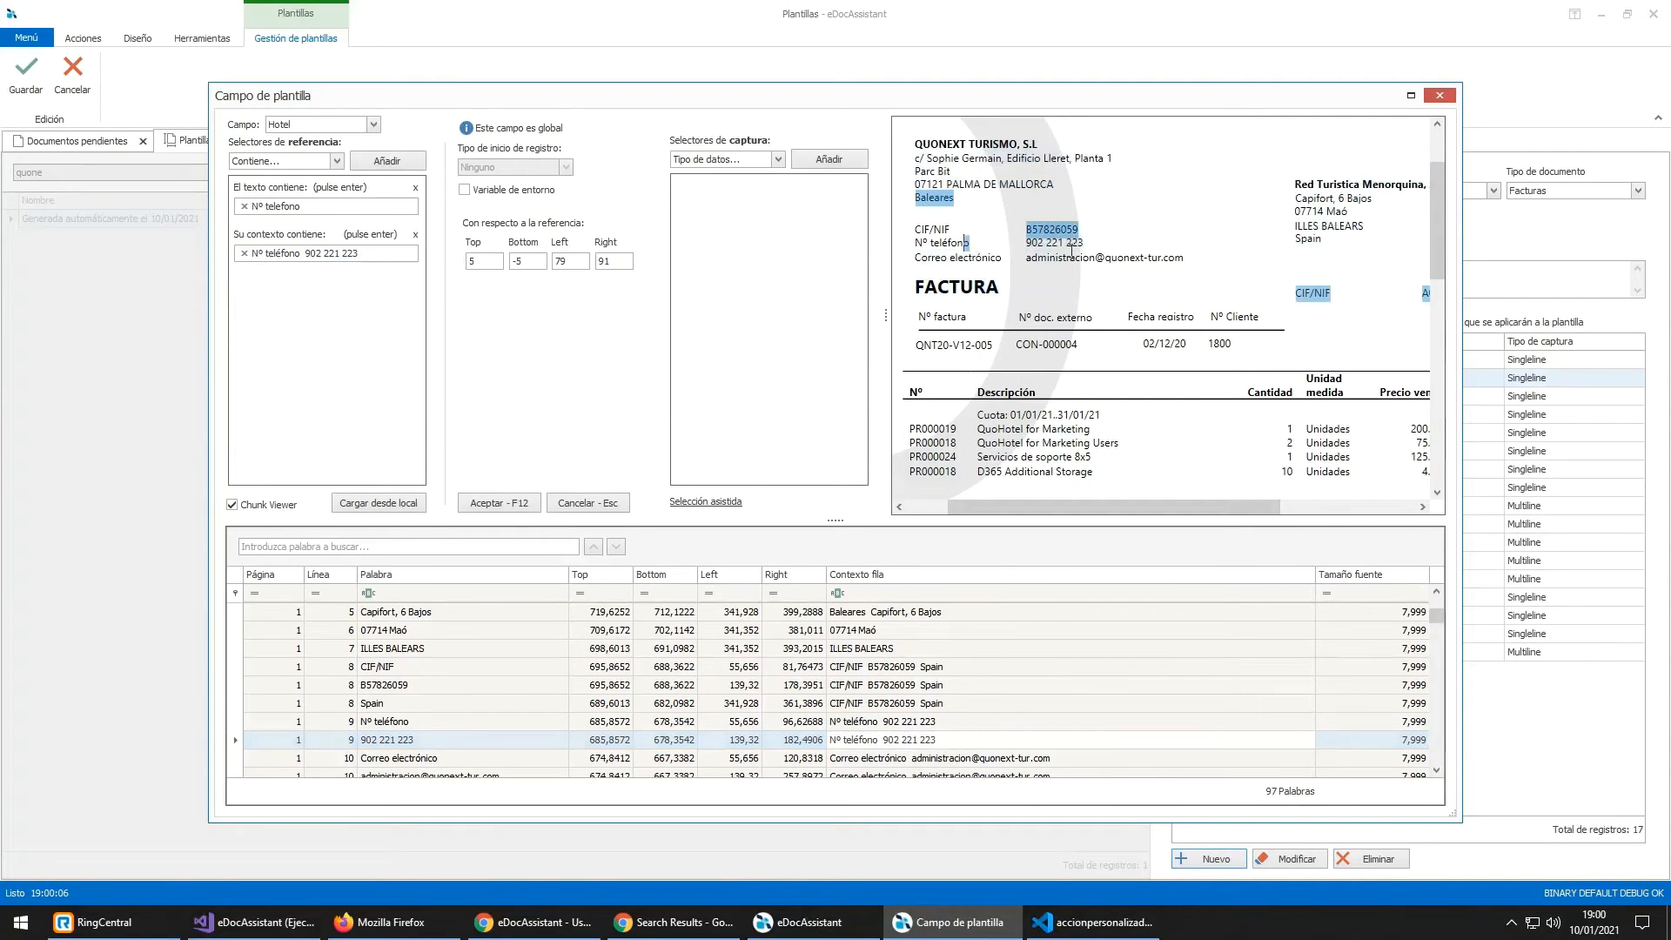
pyautogui.scroll(1, 1048, 449)
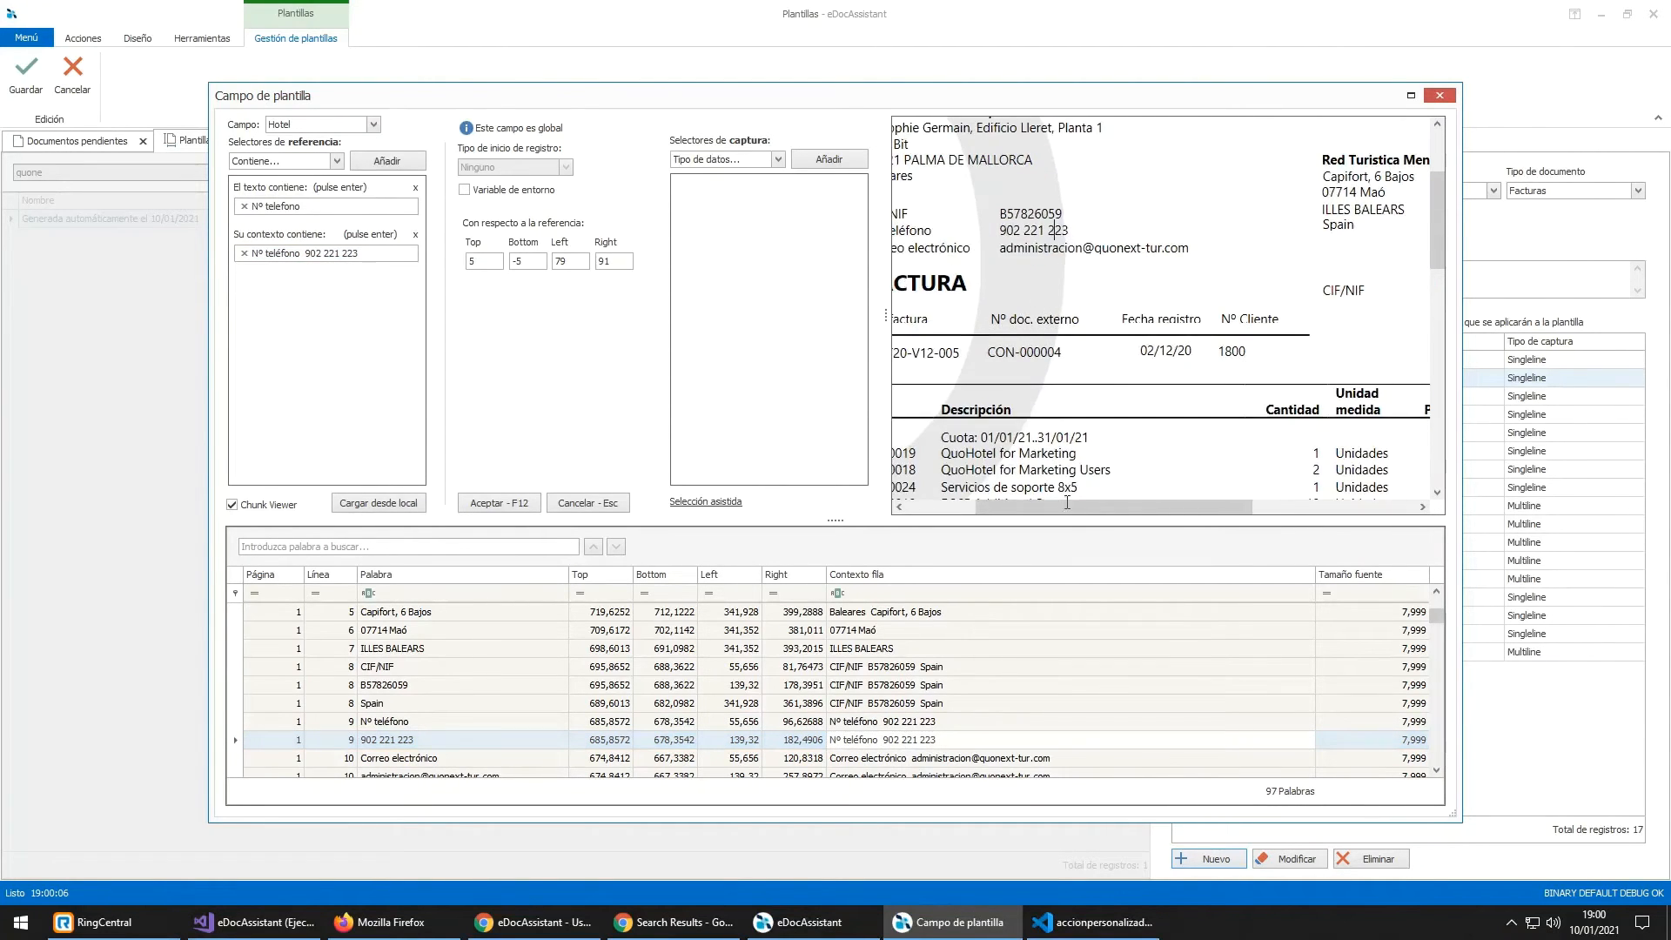
pyautogui.moveTo(1067, 503); pyautogui.dragTo(1022, 503)
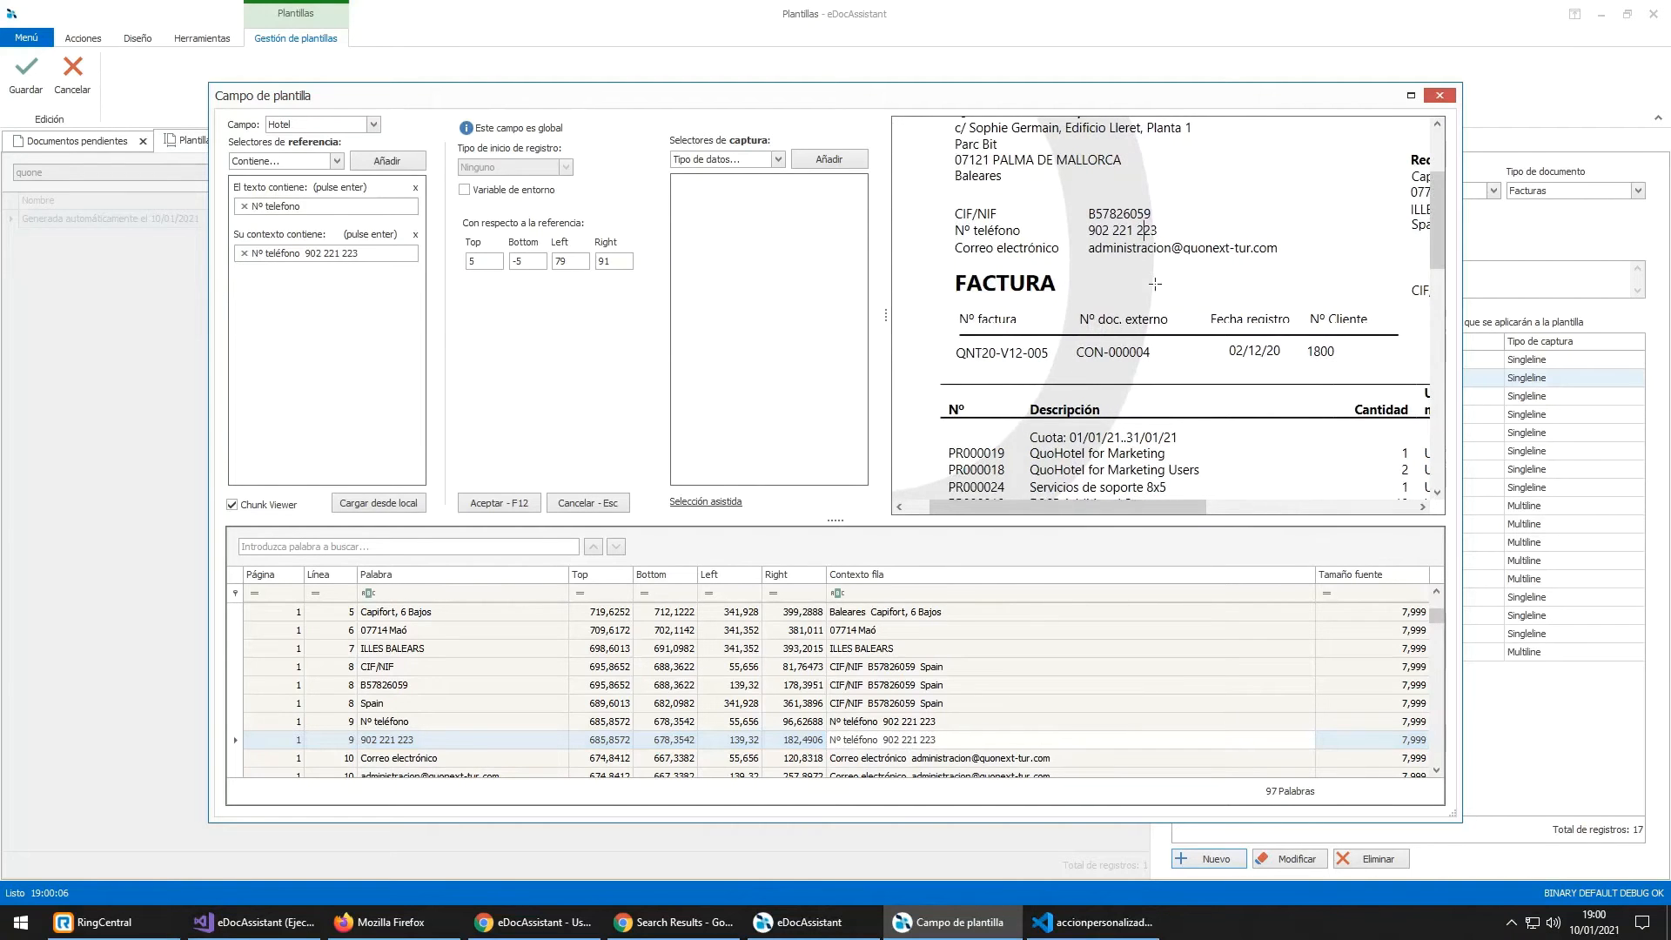
pyautogui.scroll(1, 1157, 287)
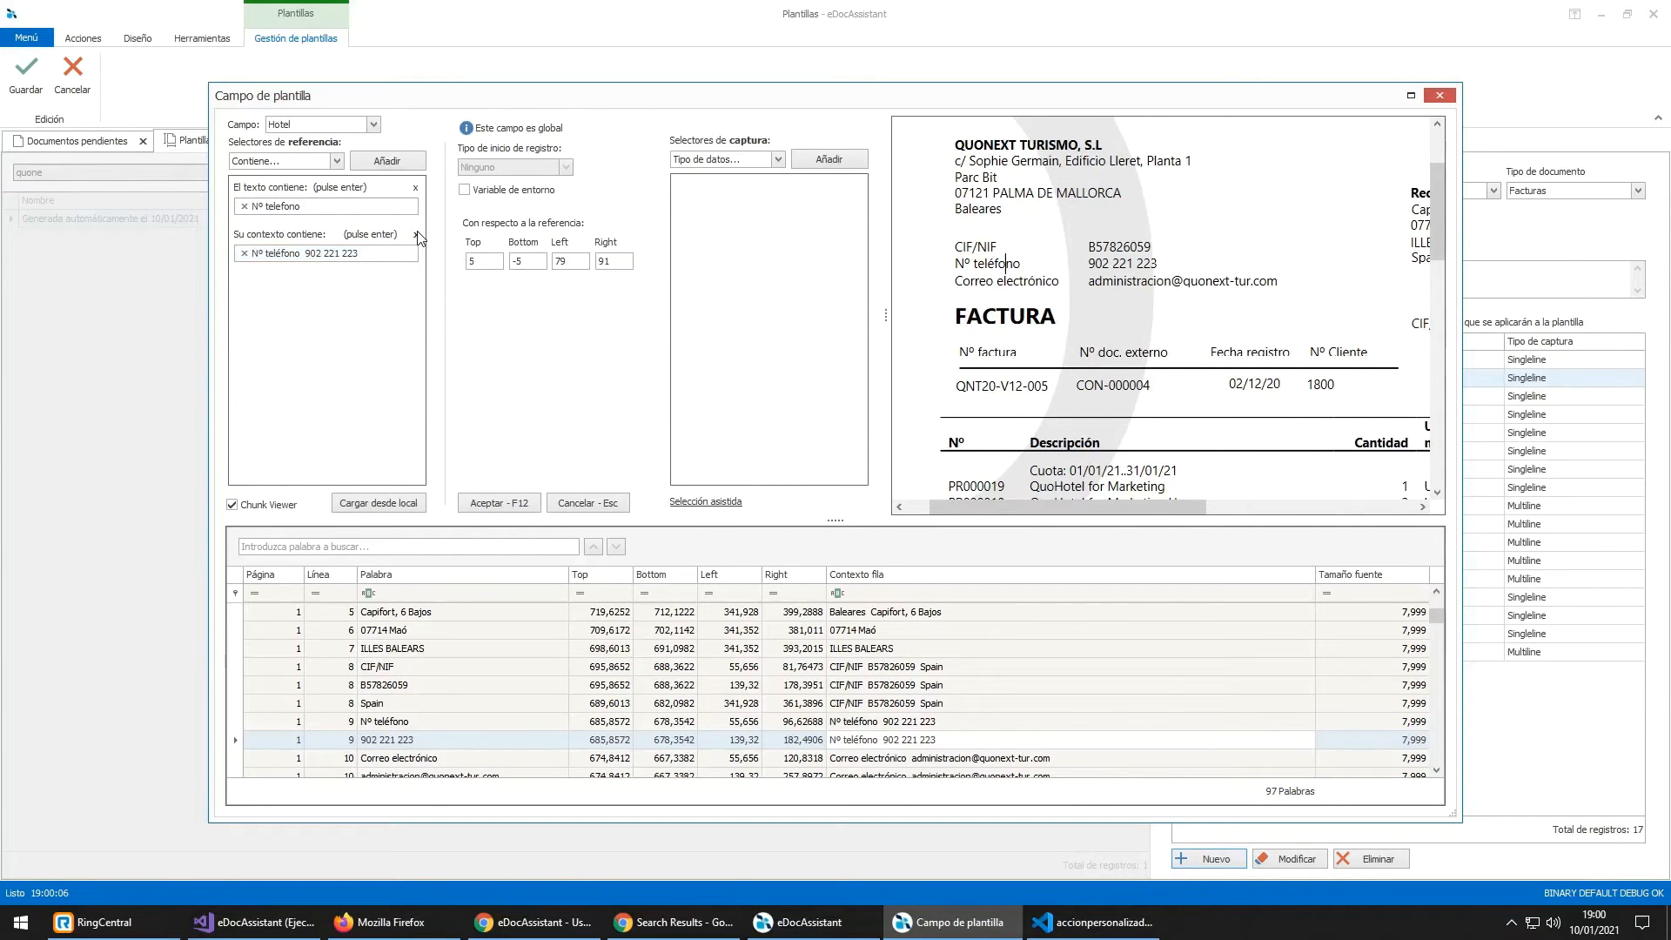
pyautogui.click(518, 503)
pyautogui.press('F12')
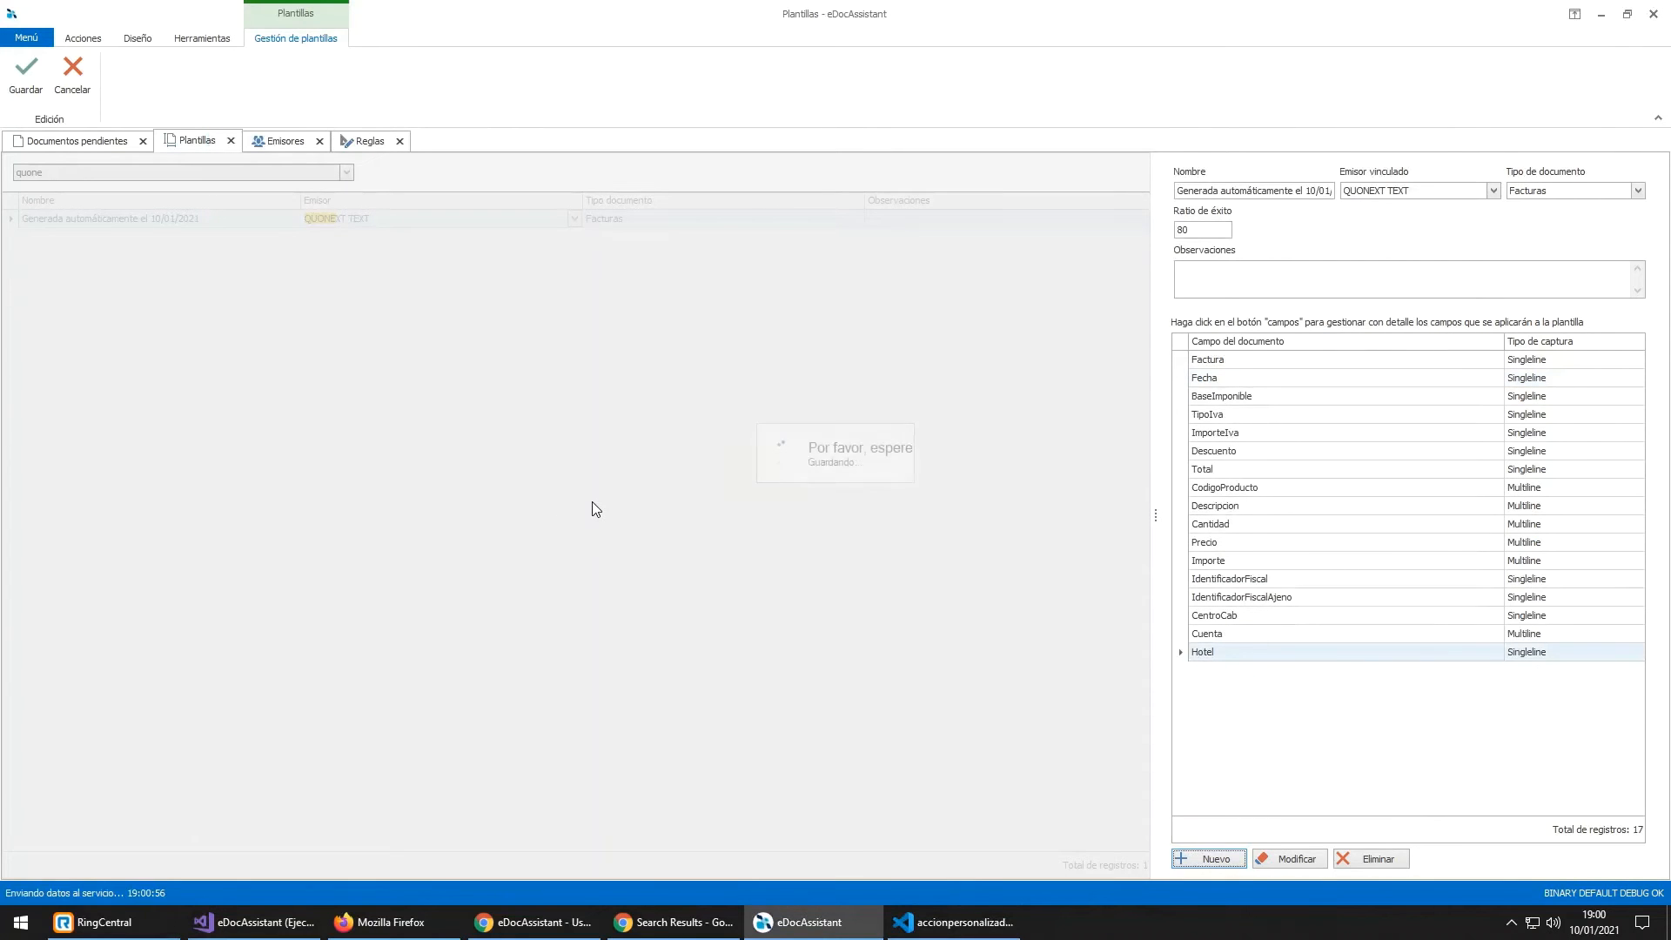
# Step: Re-read the pending Quonext invoice document
pyautogui.click(101, 143)
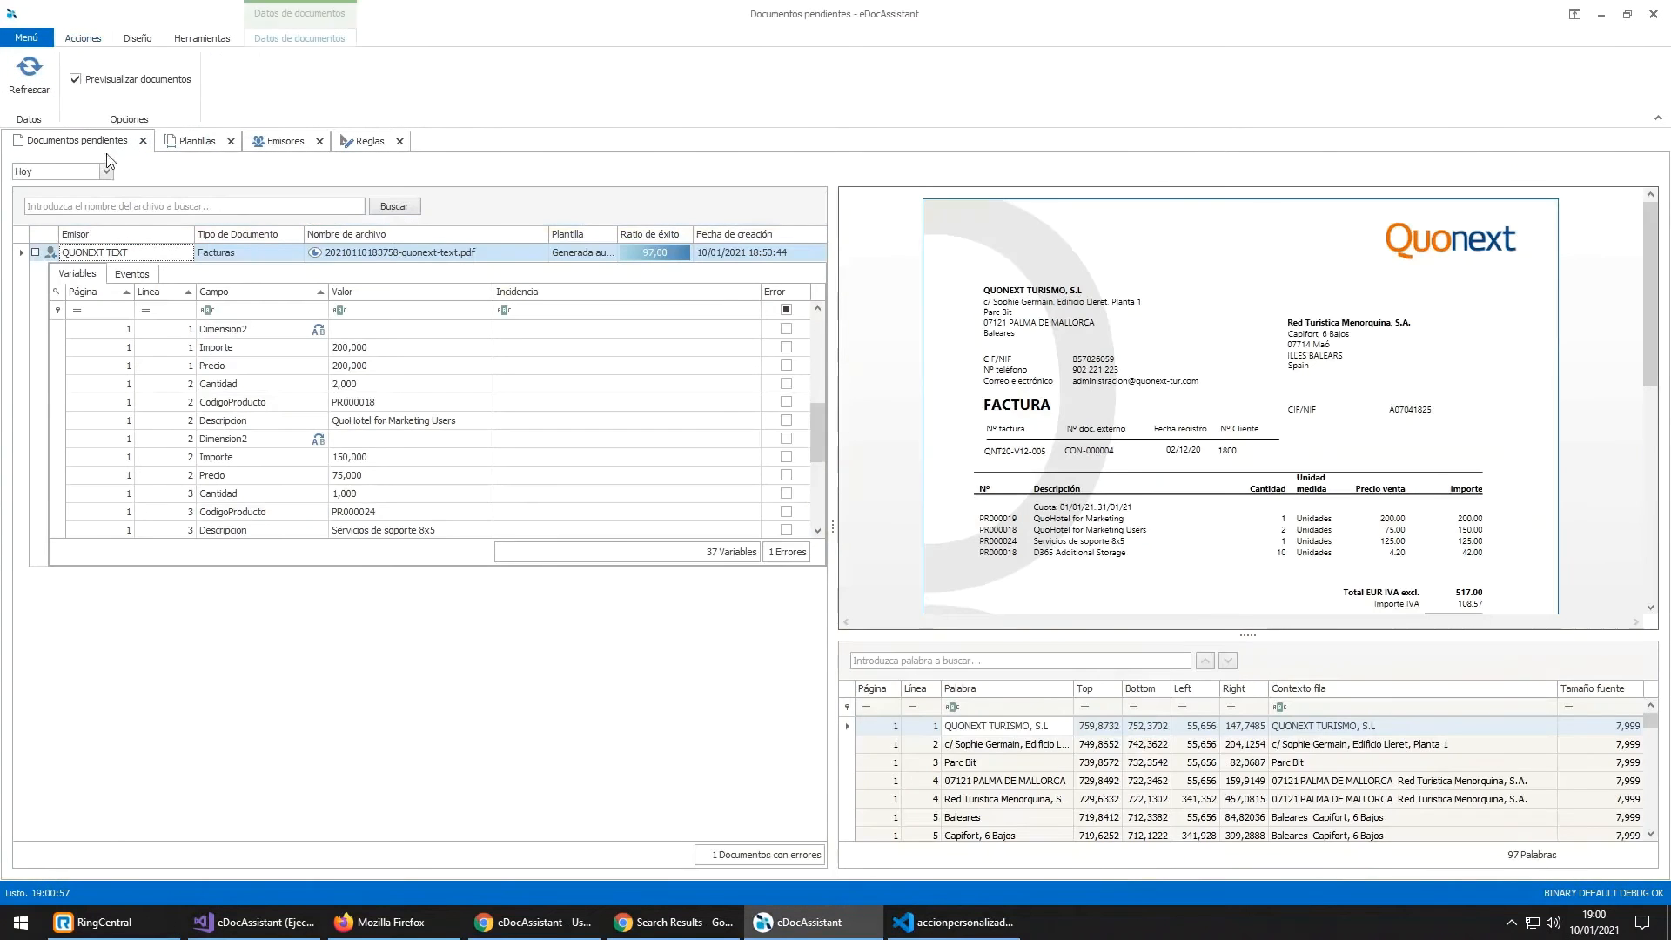
pyautogui.rightClick(143, 254)
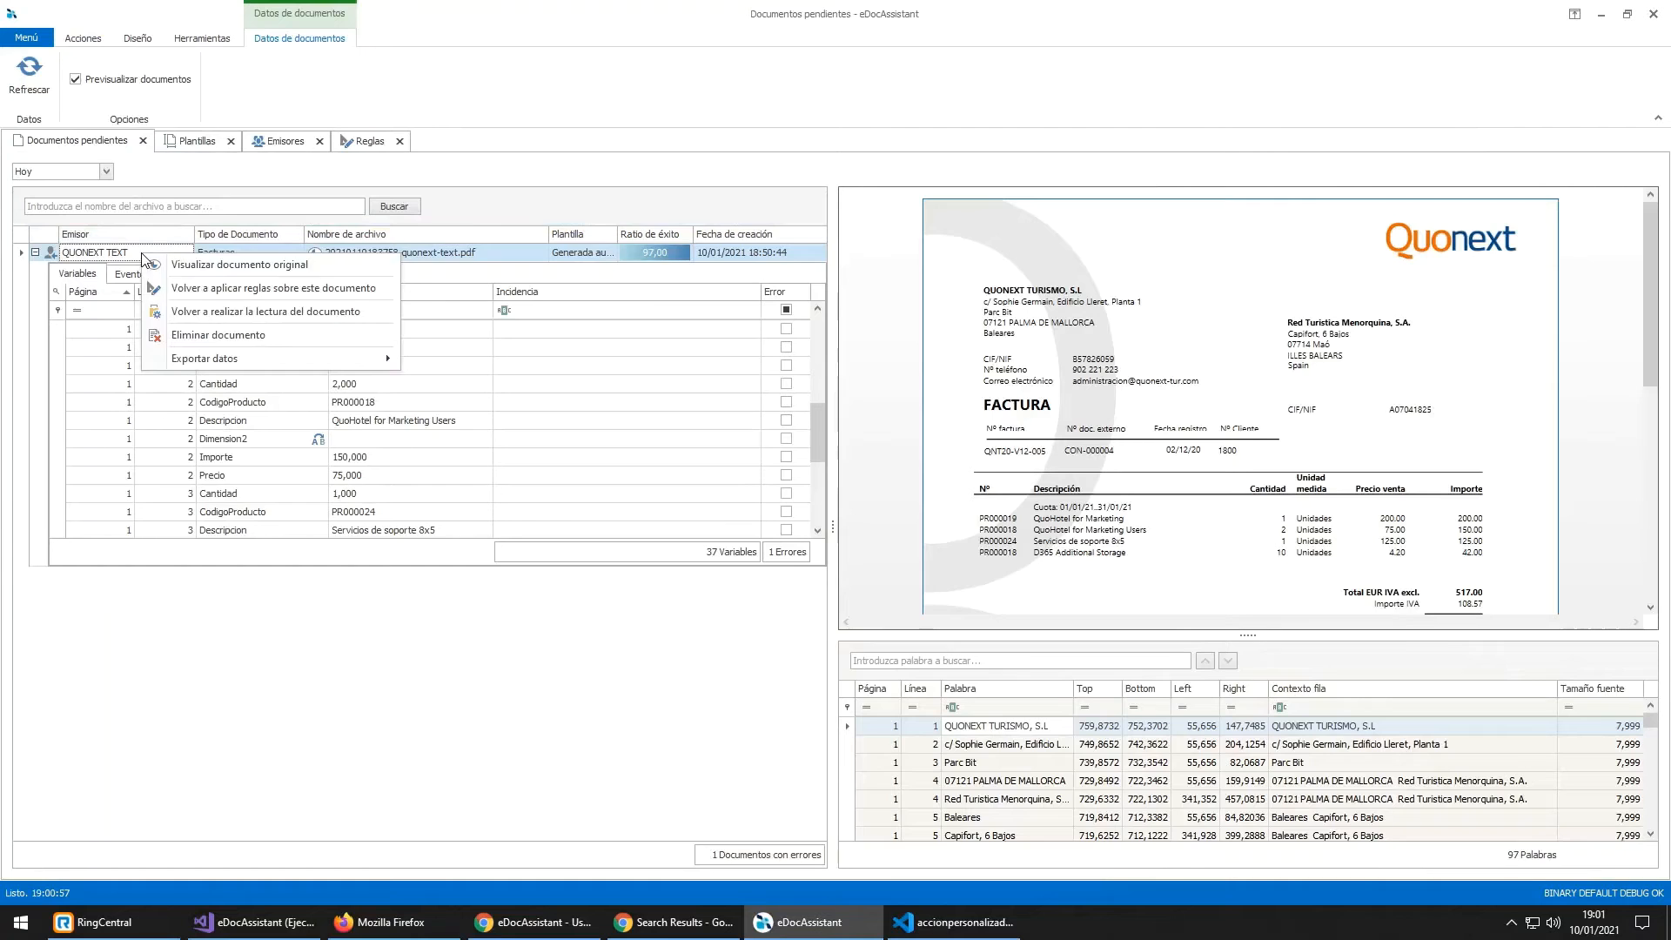
pyautogui.click(261, 312)
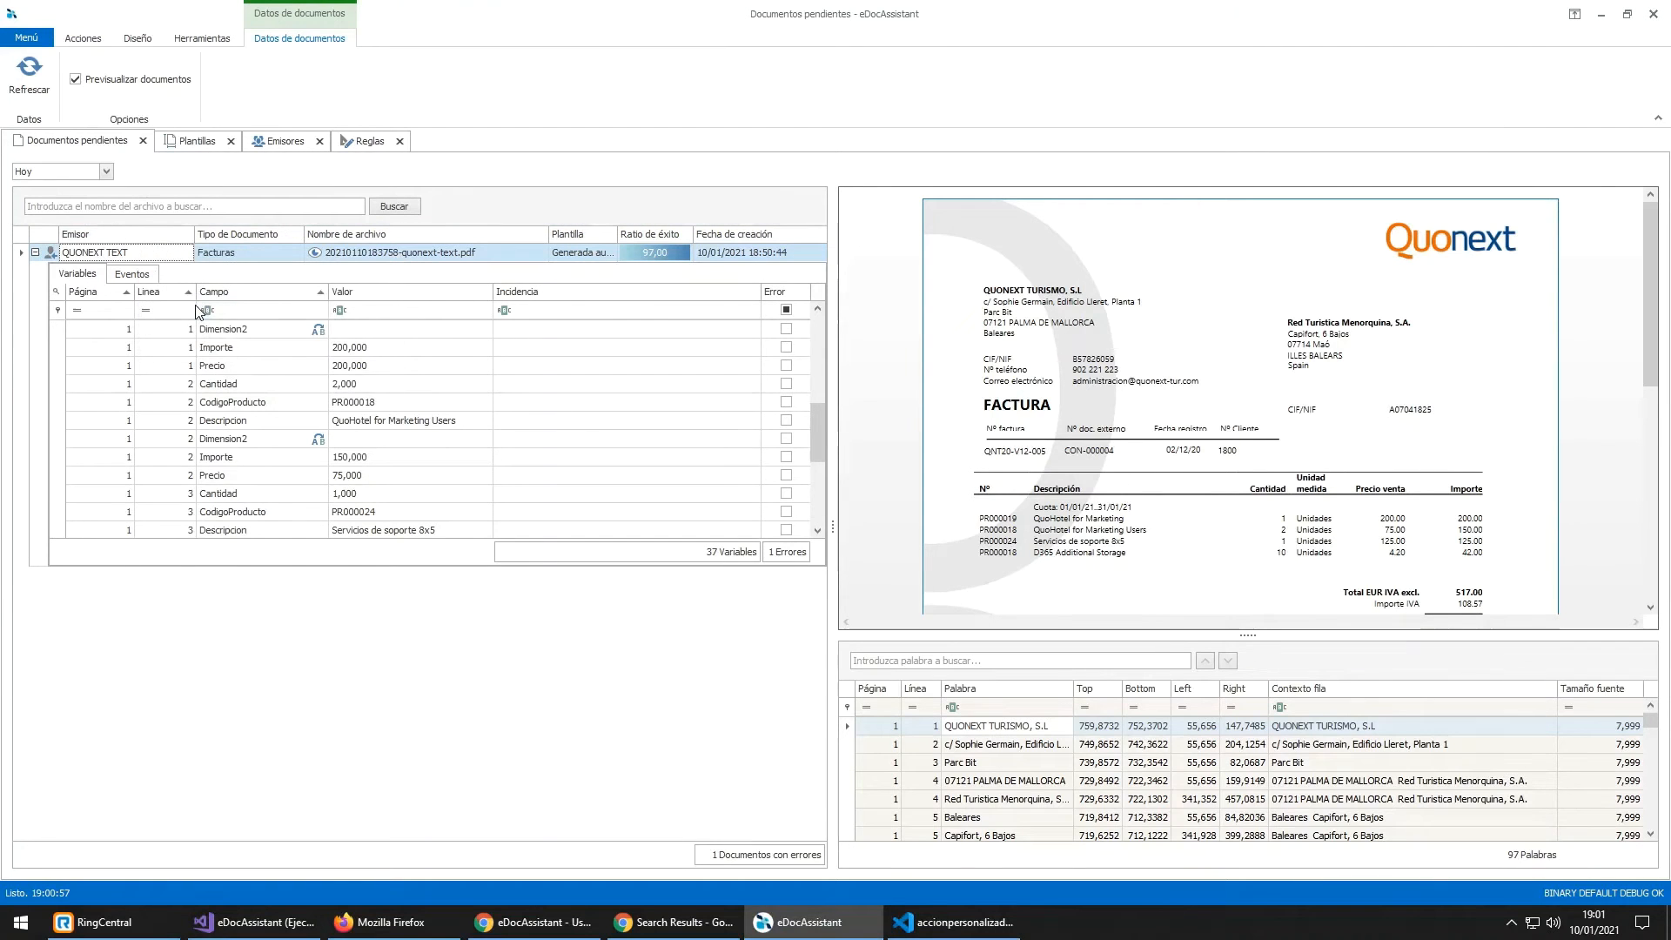
pyautogui.rightClick(477, 267)
pyautogui.click(522, 284)
# Step: Check the template's Hotel field, then filter the invoice's variables by 'hotel' to see HA
pyautogui.click(184, 140)
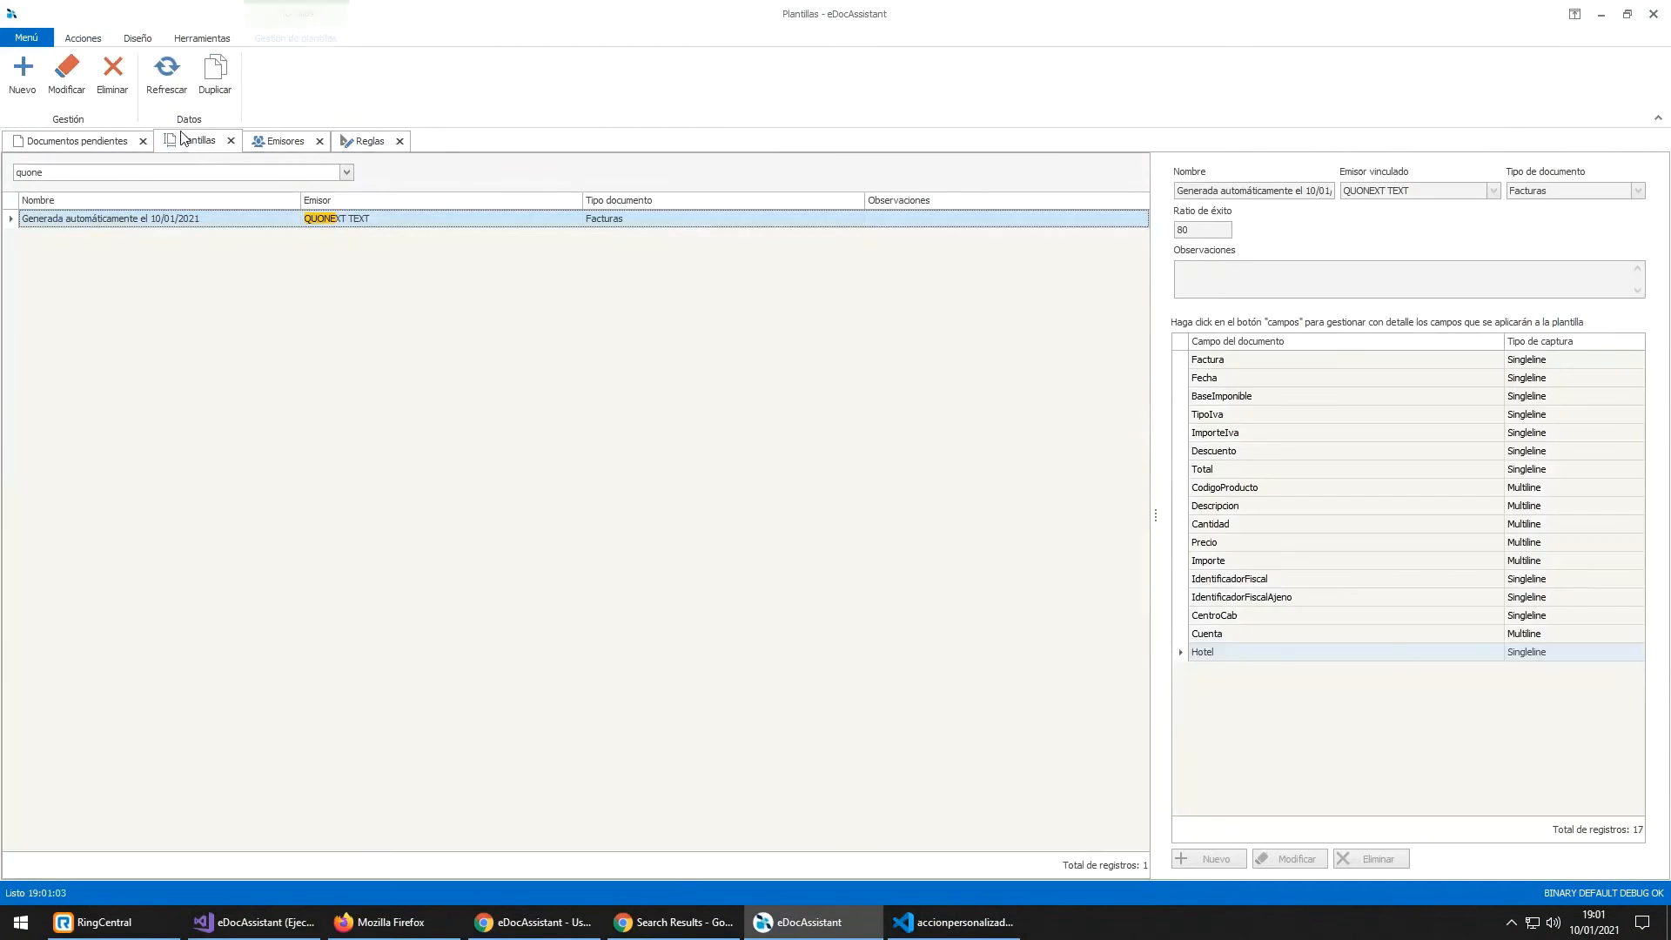
pyautogui.click(1246, 635)
pyautogui.click(1249, 654)
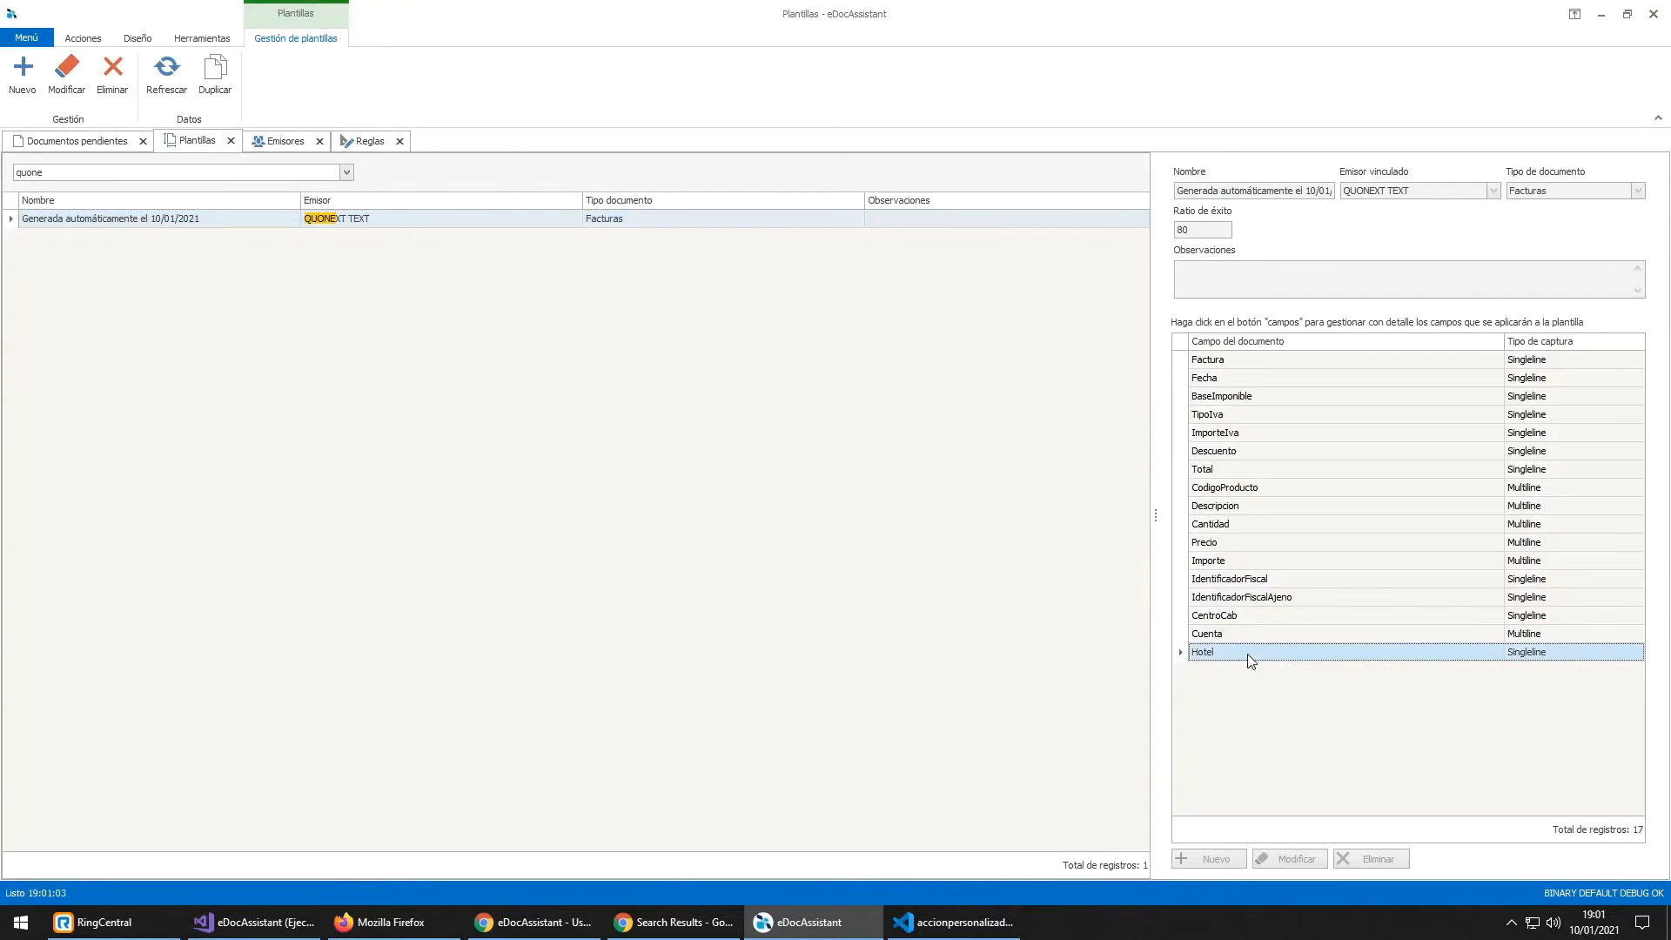
pyautogui.click(52, 142)
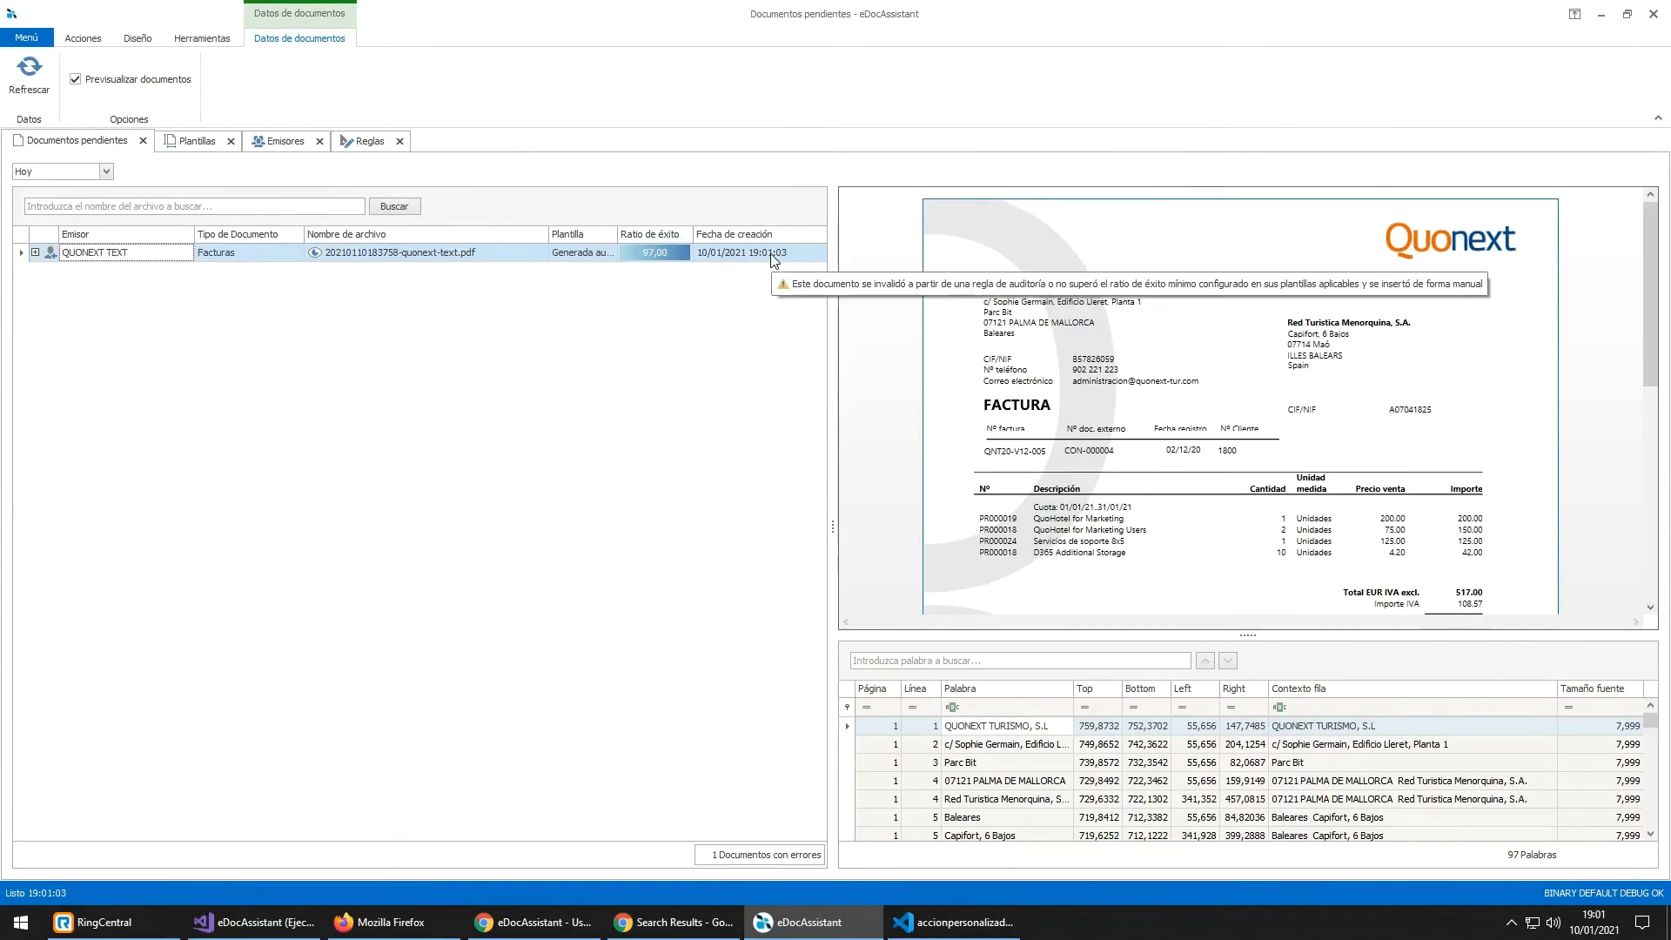
pyautogui.click(36, 253)
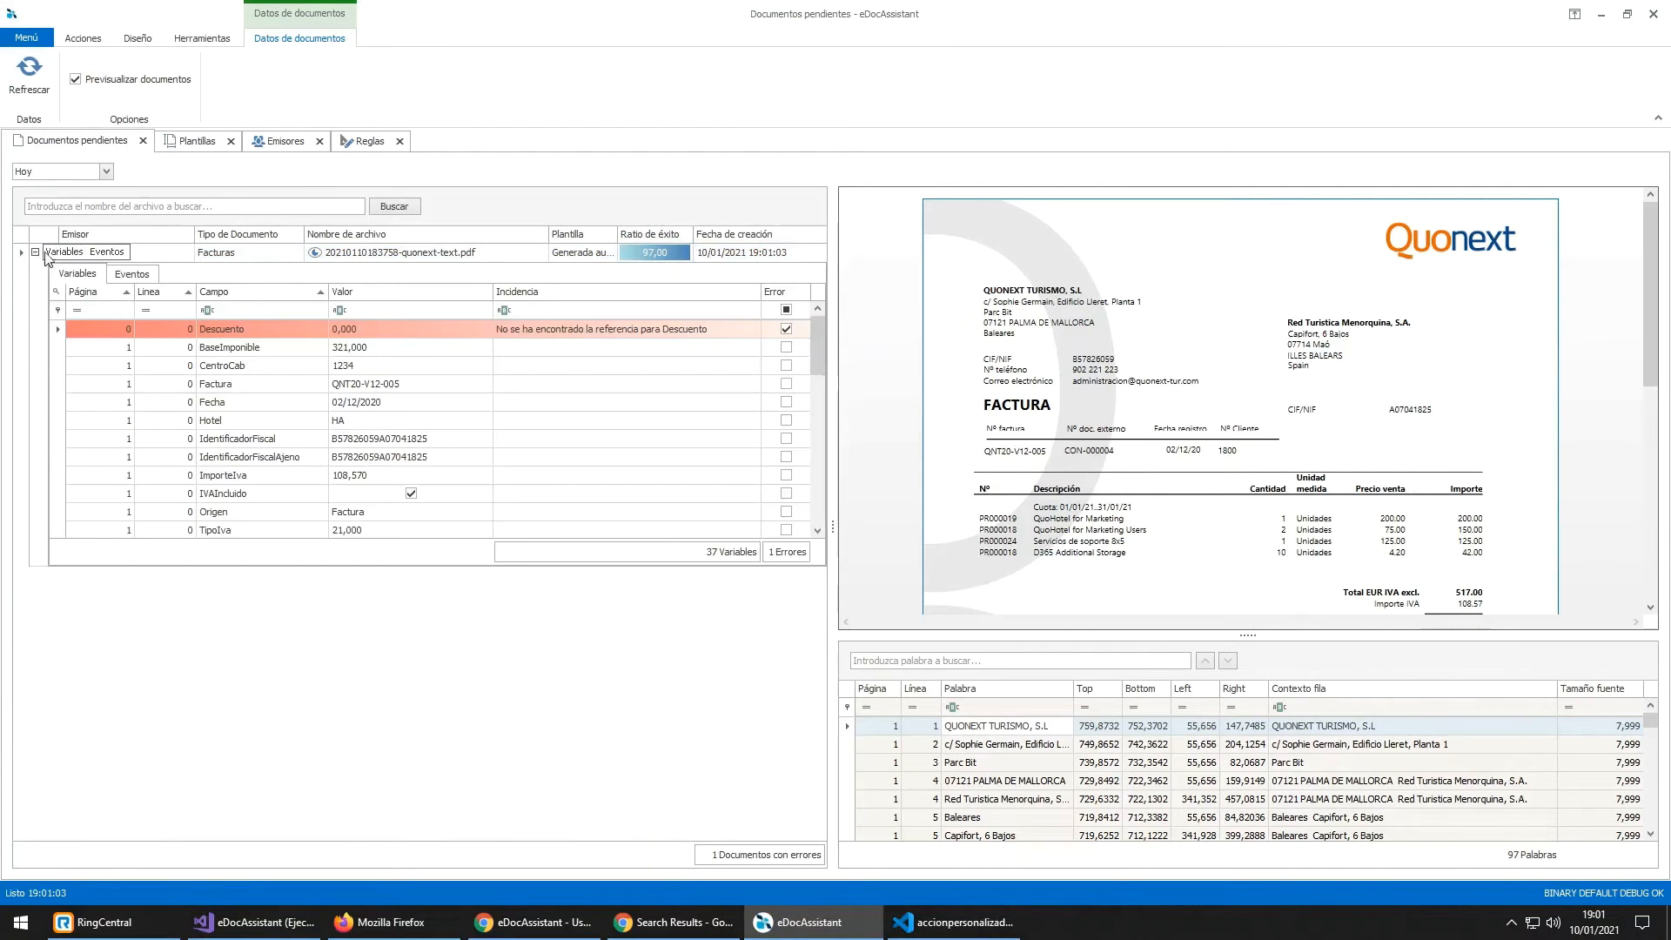
pyautogui.click(228, 310)
pyautogui.write('hotel')
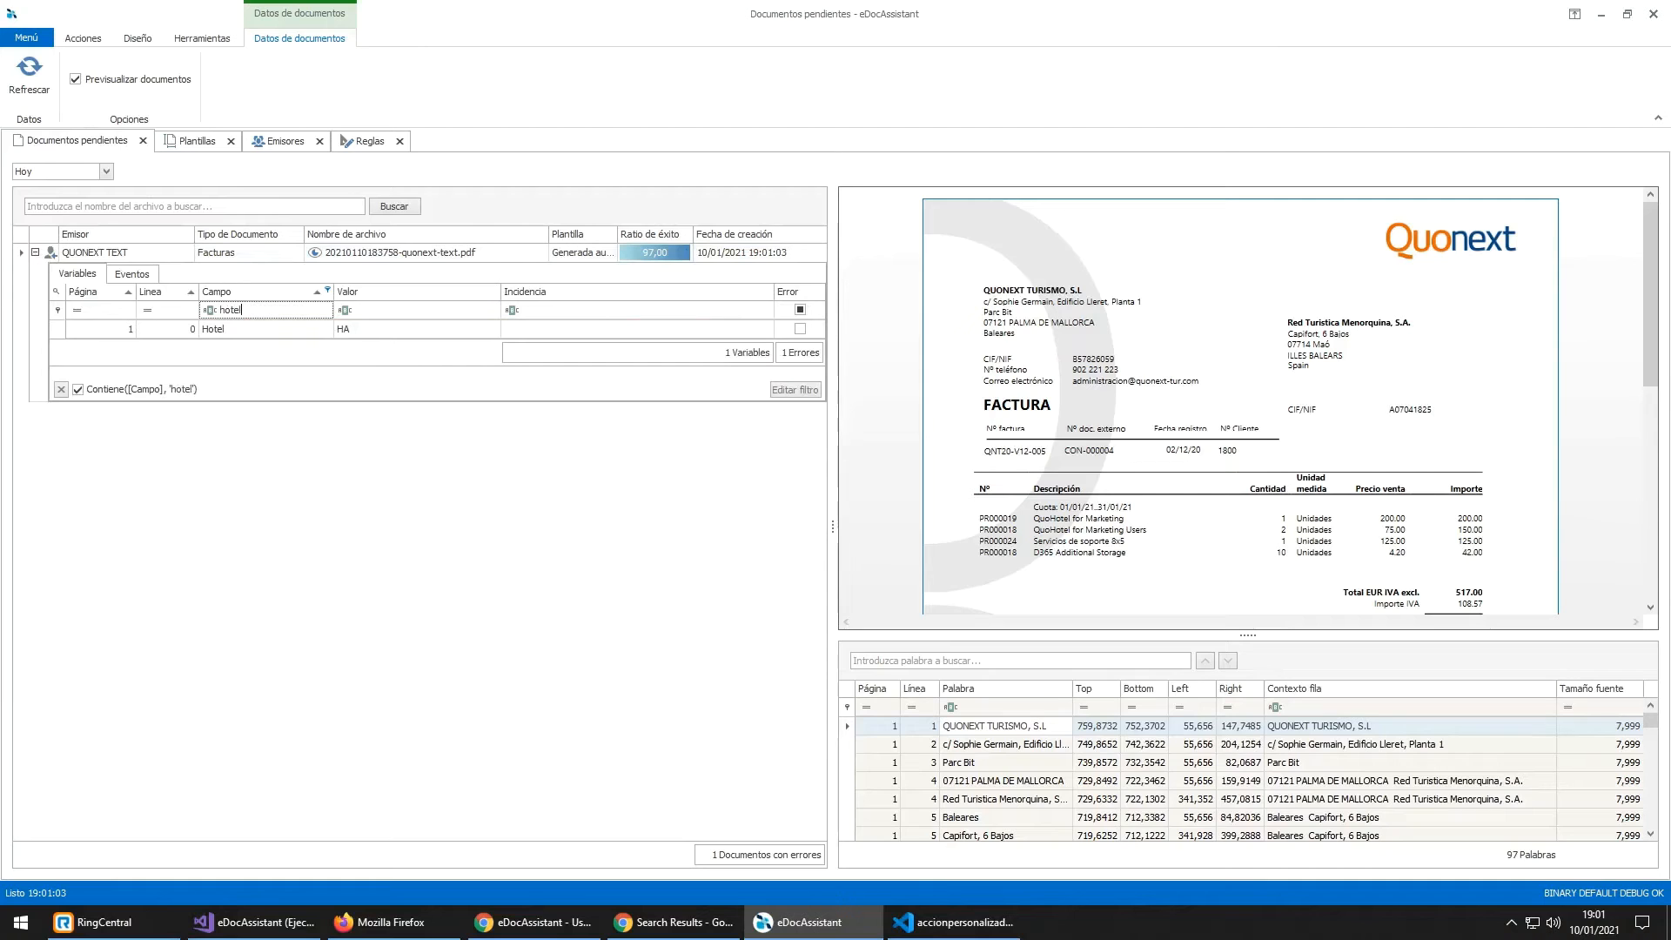
pyautogui.click(339, 332)
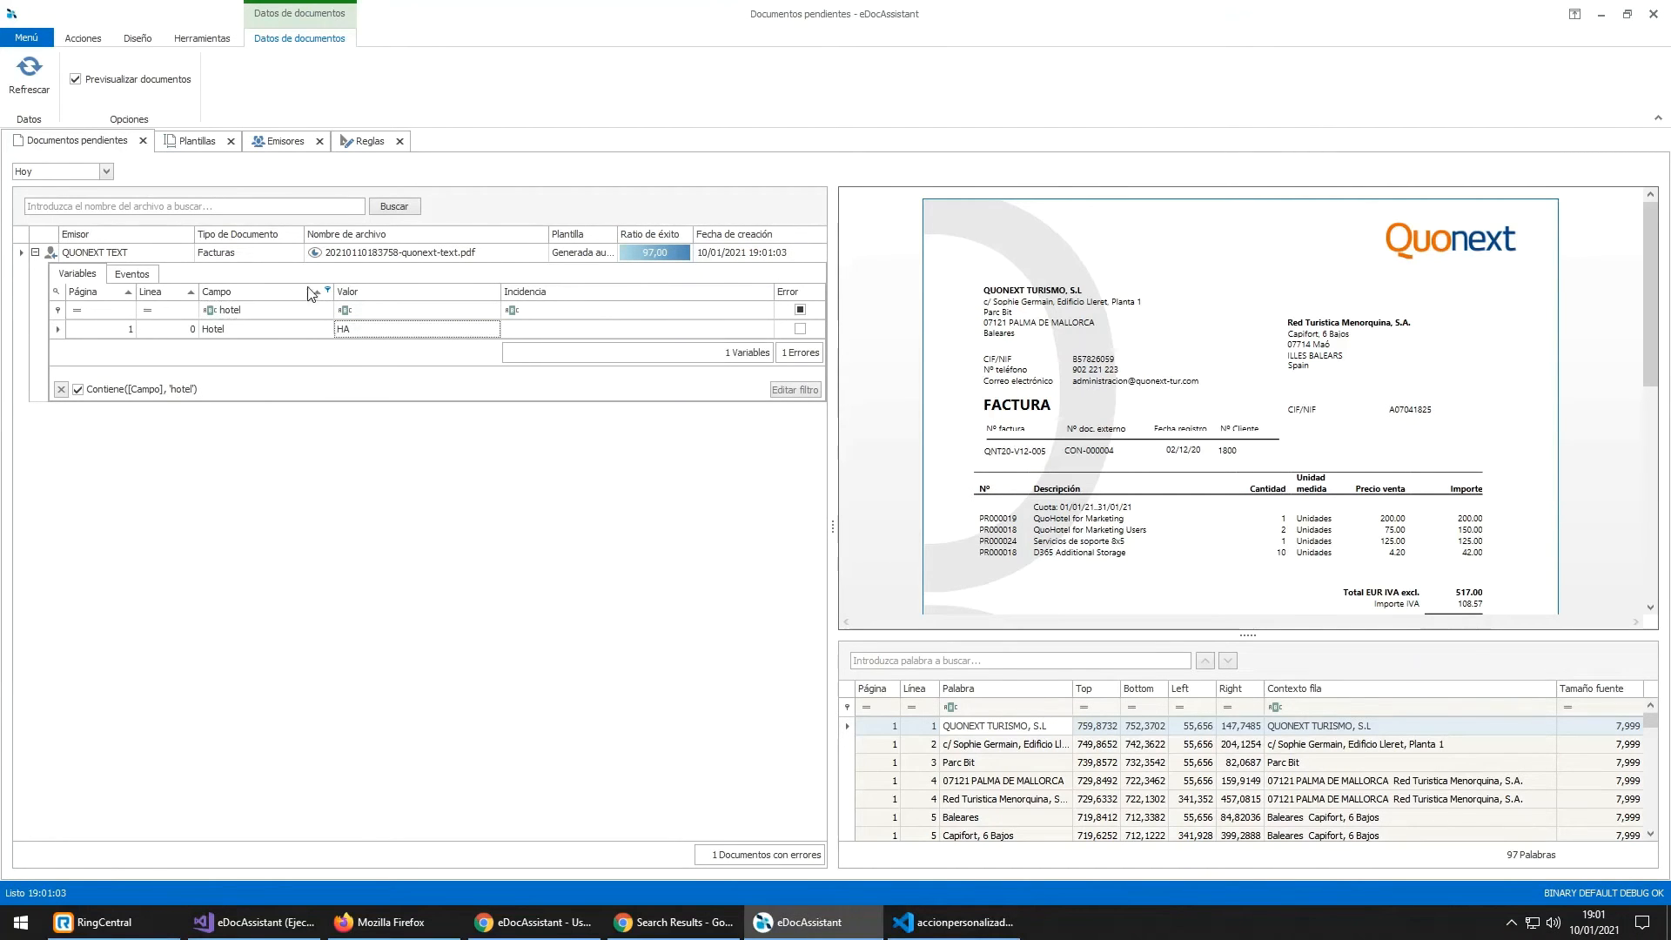
# Step: Search the rules for 'hotel' and select the Hotel rule (Facturas, priority 19, Hotel = HA)
pyautogui.click(356, 144)
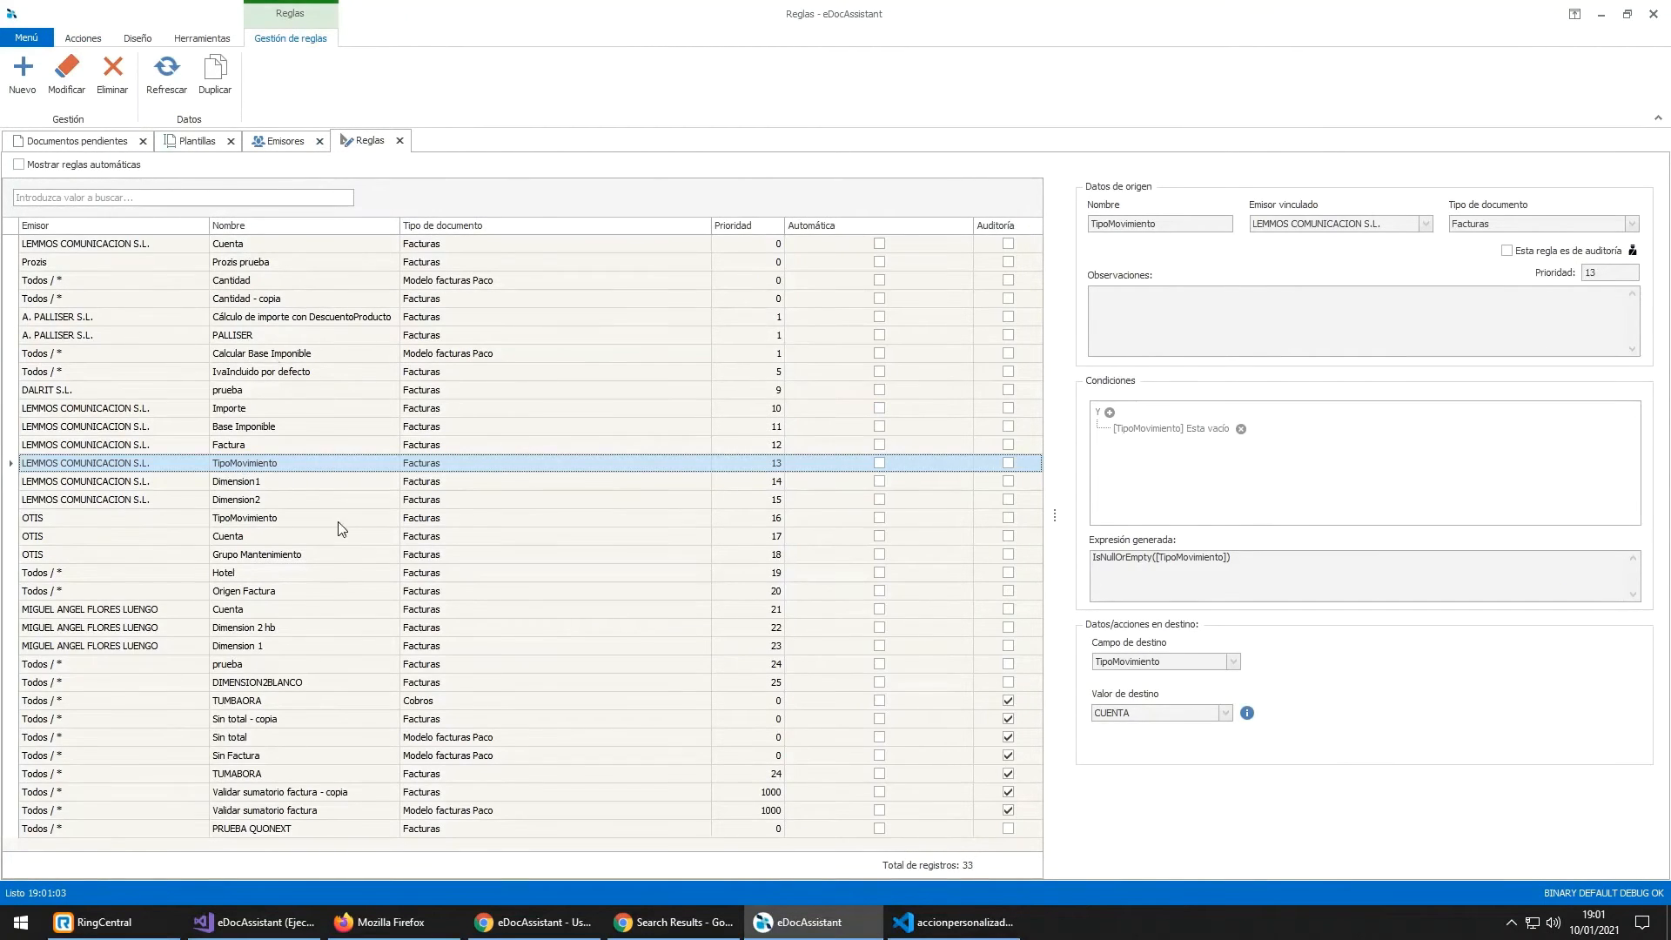
pyautogui.click(120, 197)
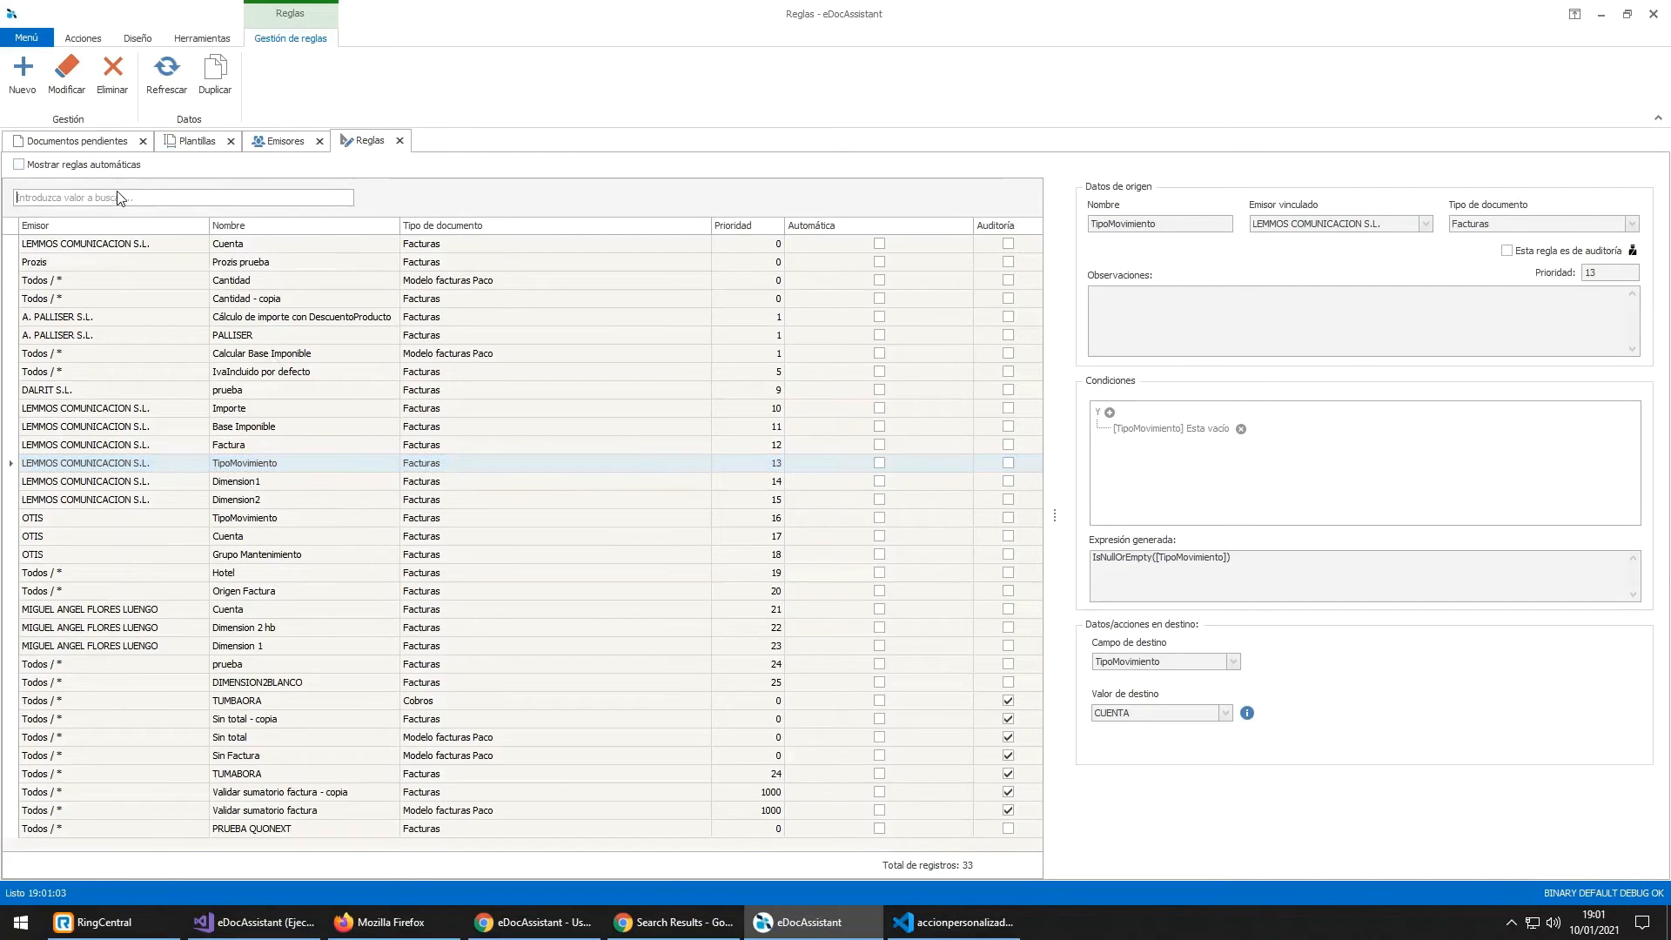
pyautogui.write('hotel')
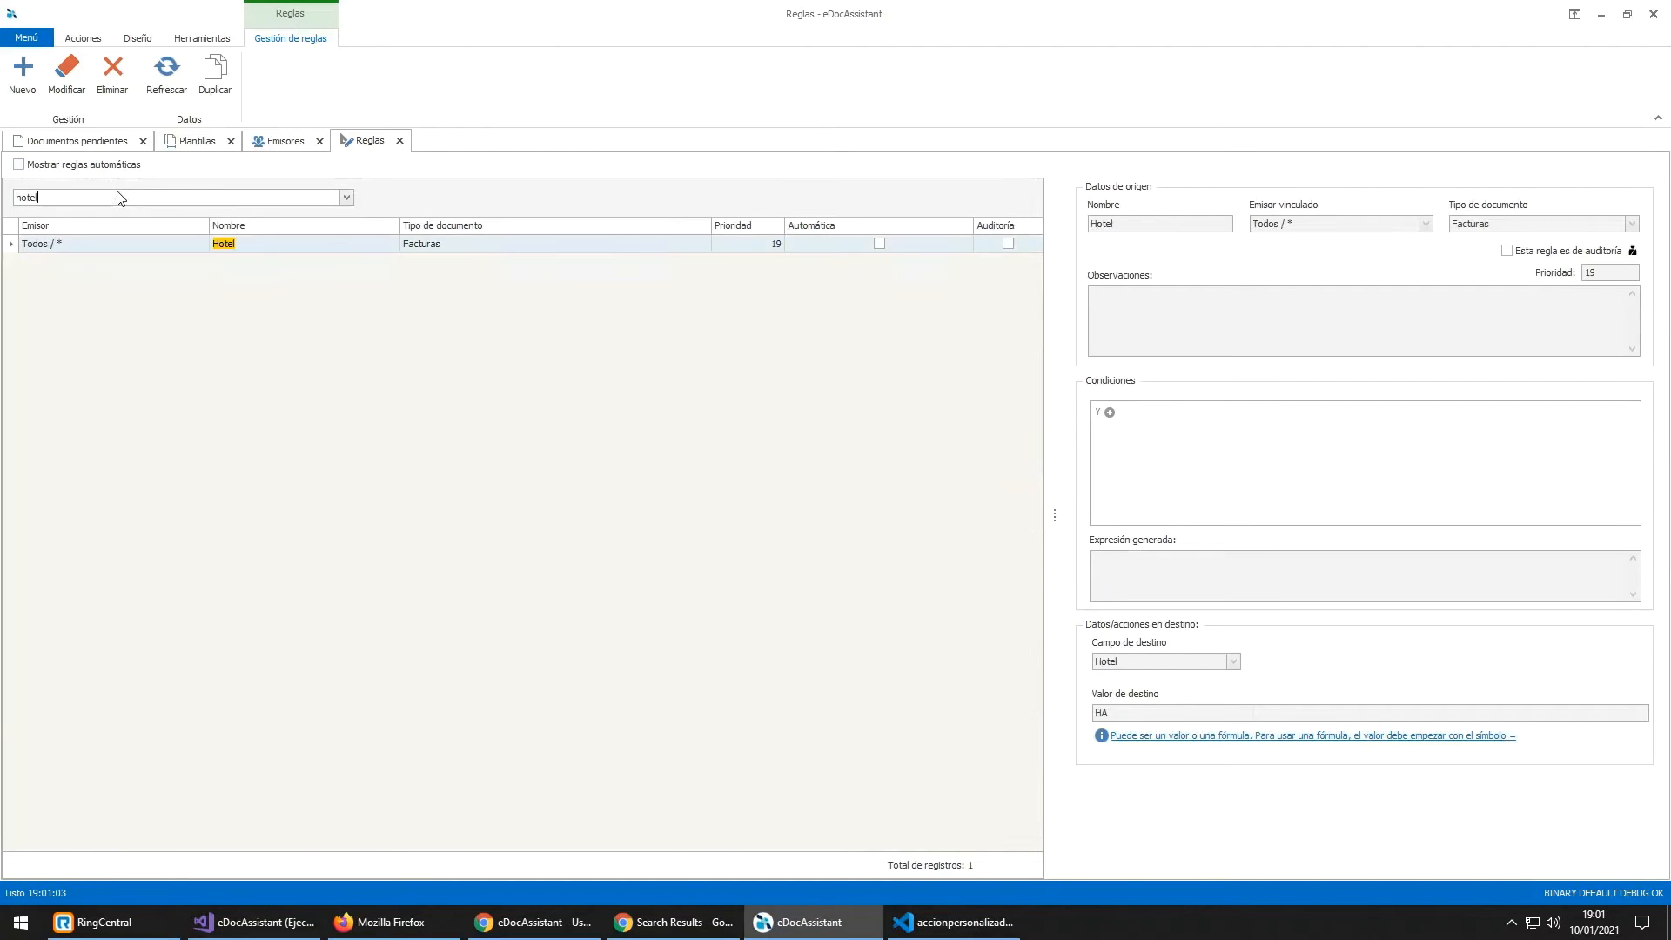
pyautogui.click(173, 245)
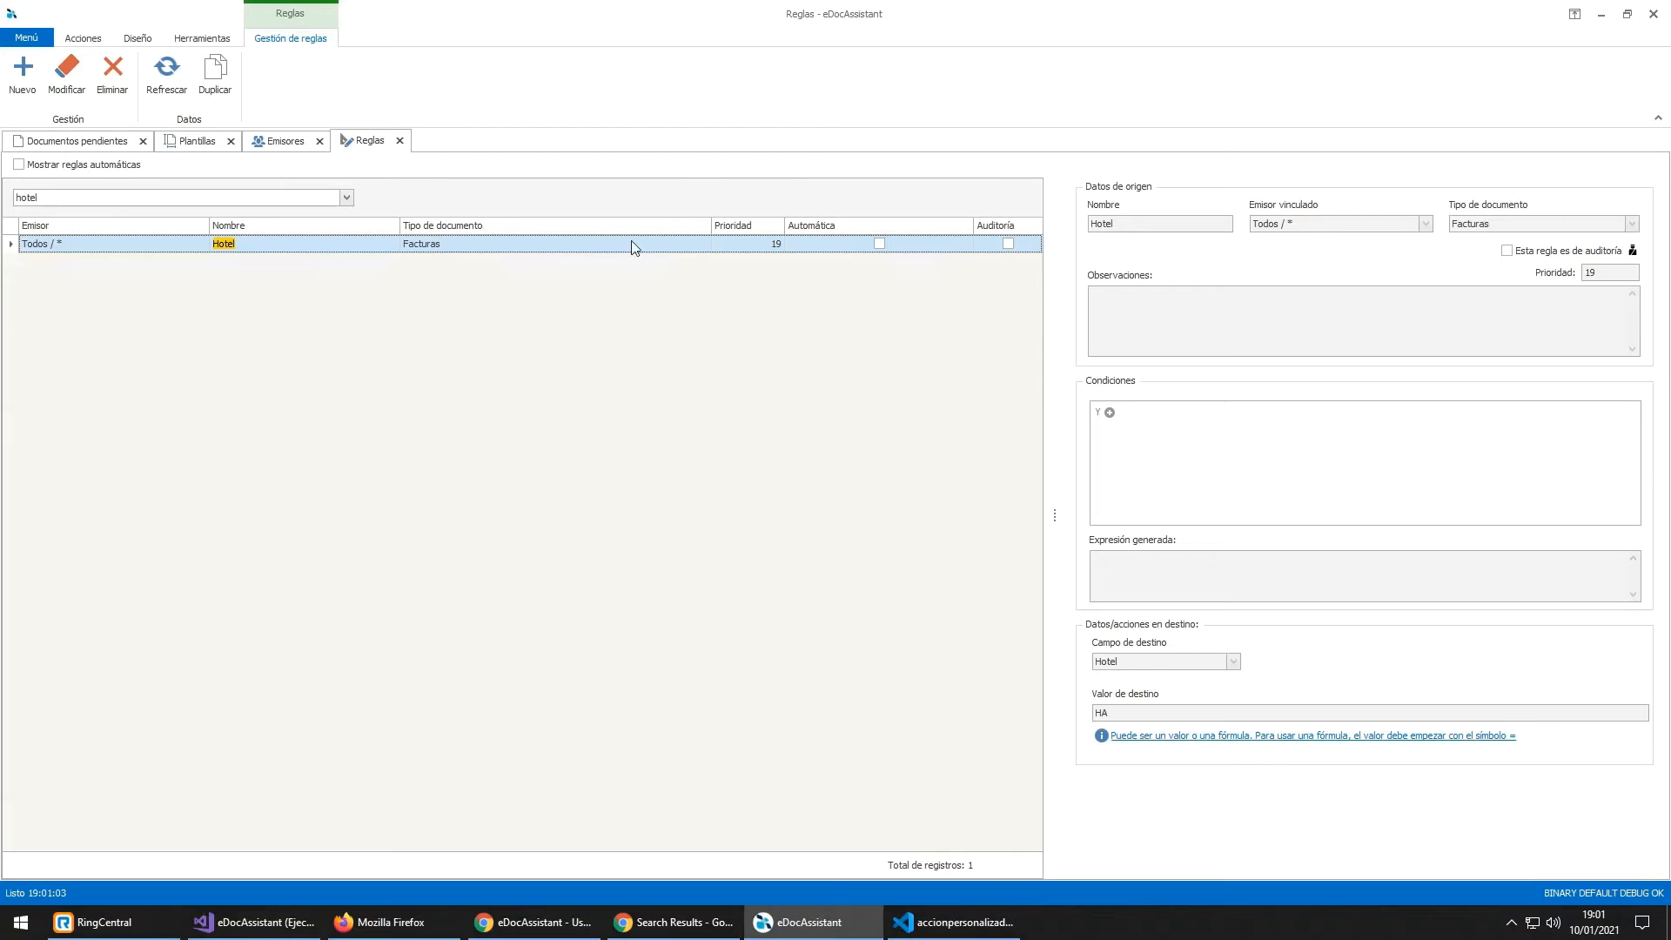
# Step: Open the Hotel rule for editing and inspect its linked emitter list without changing it
pyautogui.doubleClick(670, 246)
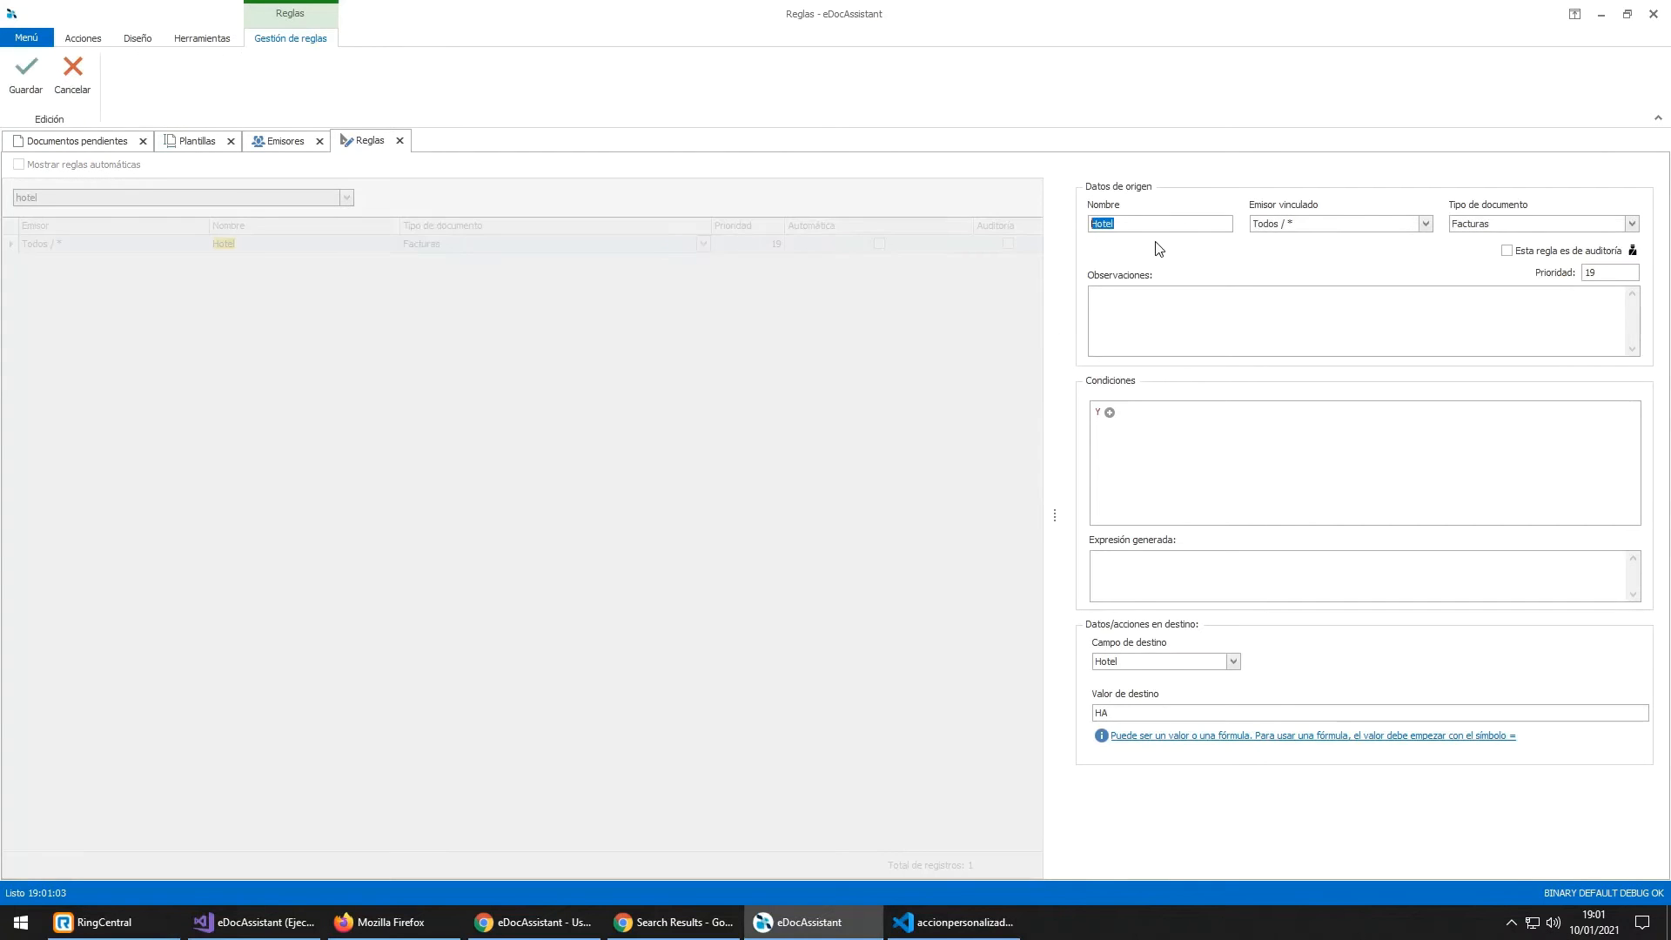
pyautogui.click(1425, 224)
pyautogui.moveTo(1434, 253); pyautogui.dragTo(1195, 234)
pyautogui.click(1397, 229)
pyautogui.press('Tab')
pyautogui.write('q')
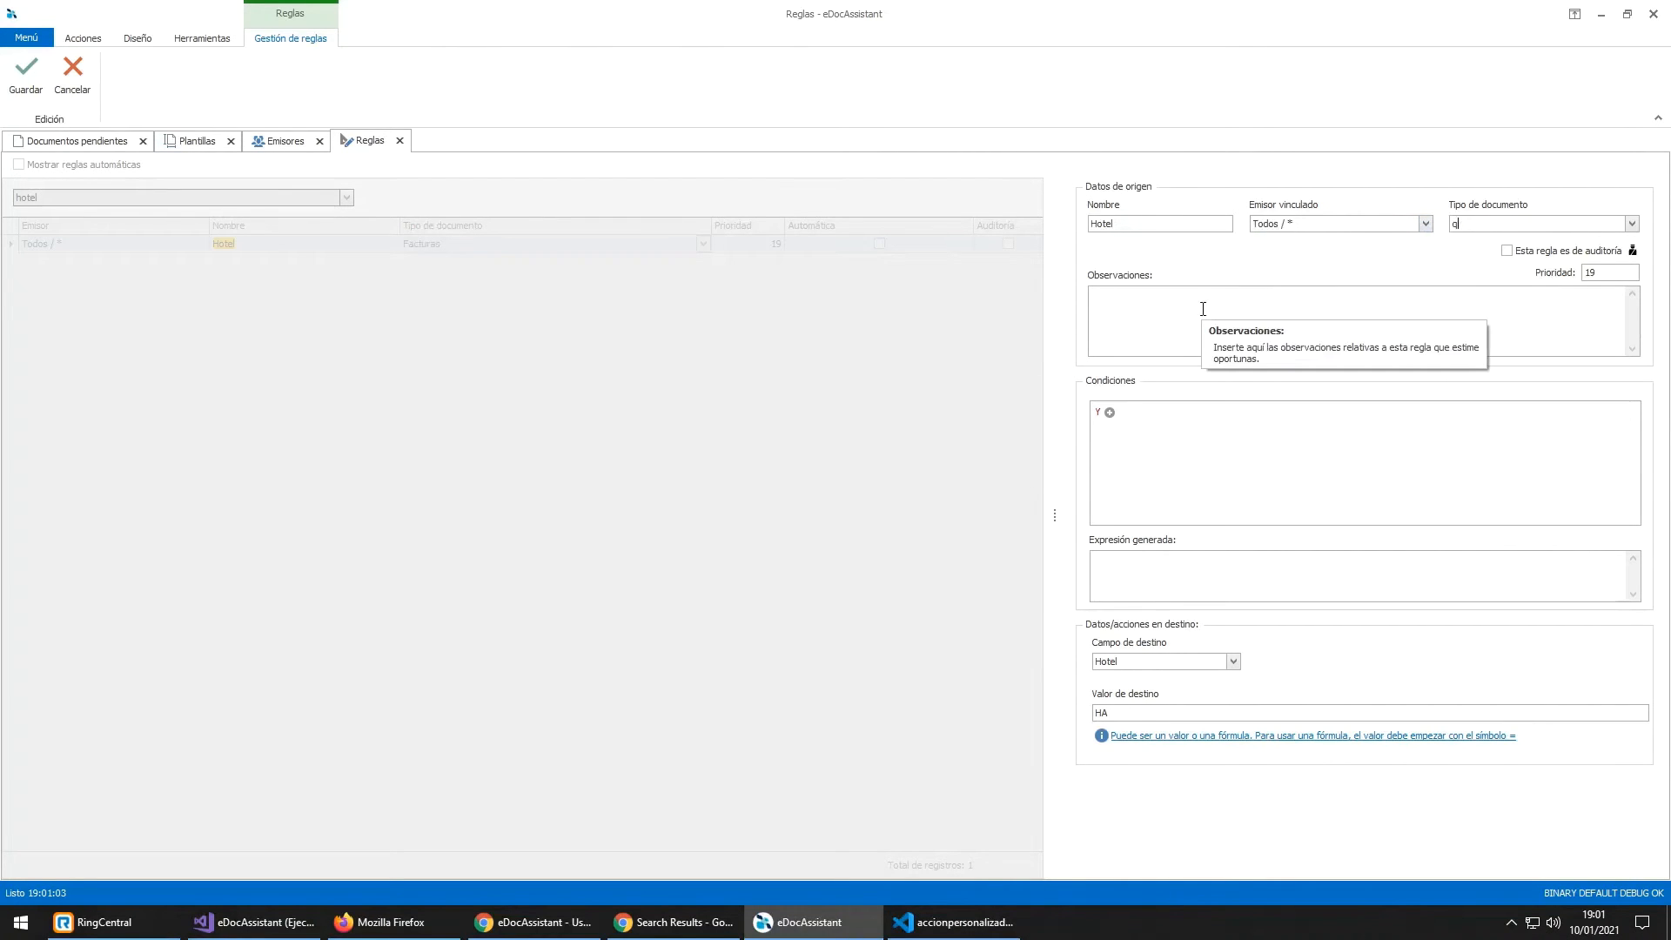
pyautogui.hotkey('shift', 'Tab')
# Step: Try QUONEXT TEXT as linked emitter, revert it to Todos / *, and keep Facturas as document type
pyautogui.write('QUONE')
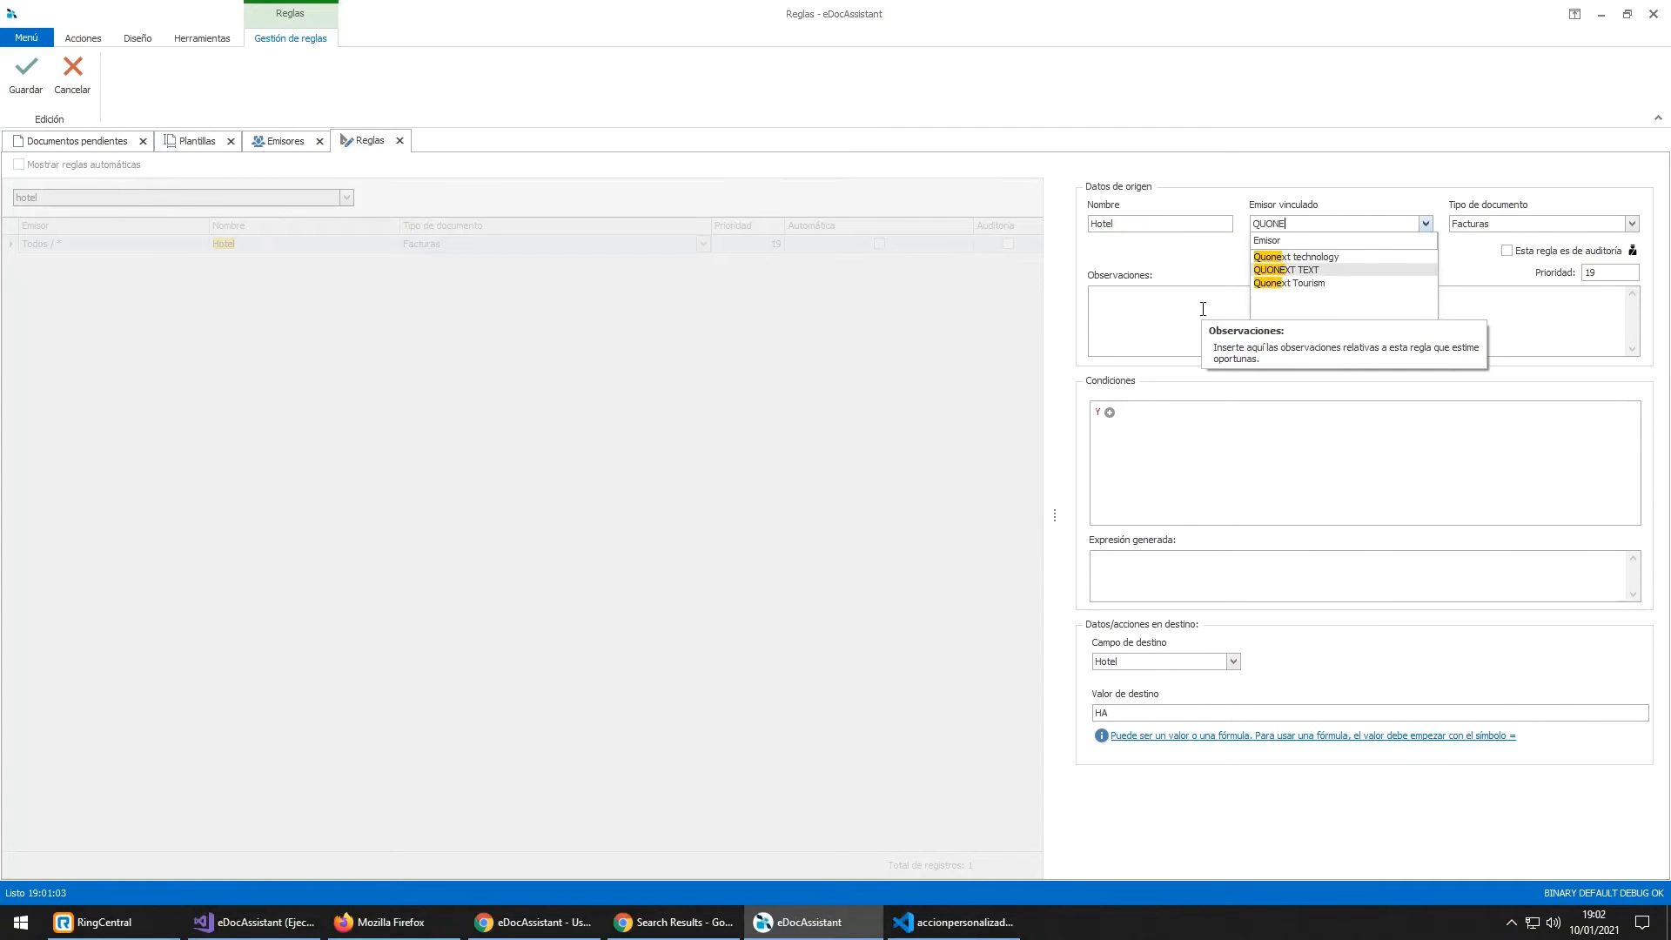
pyautogui.press('Return')
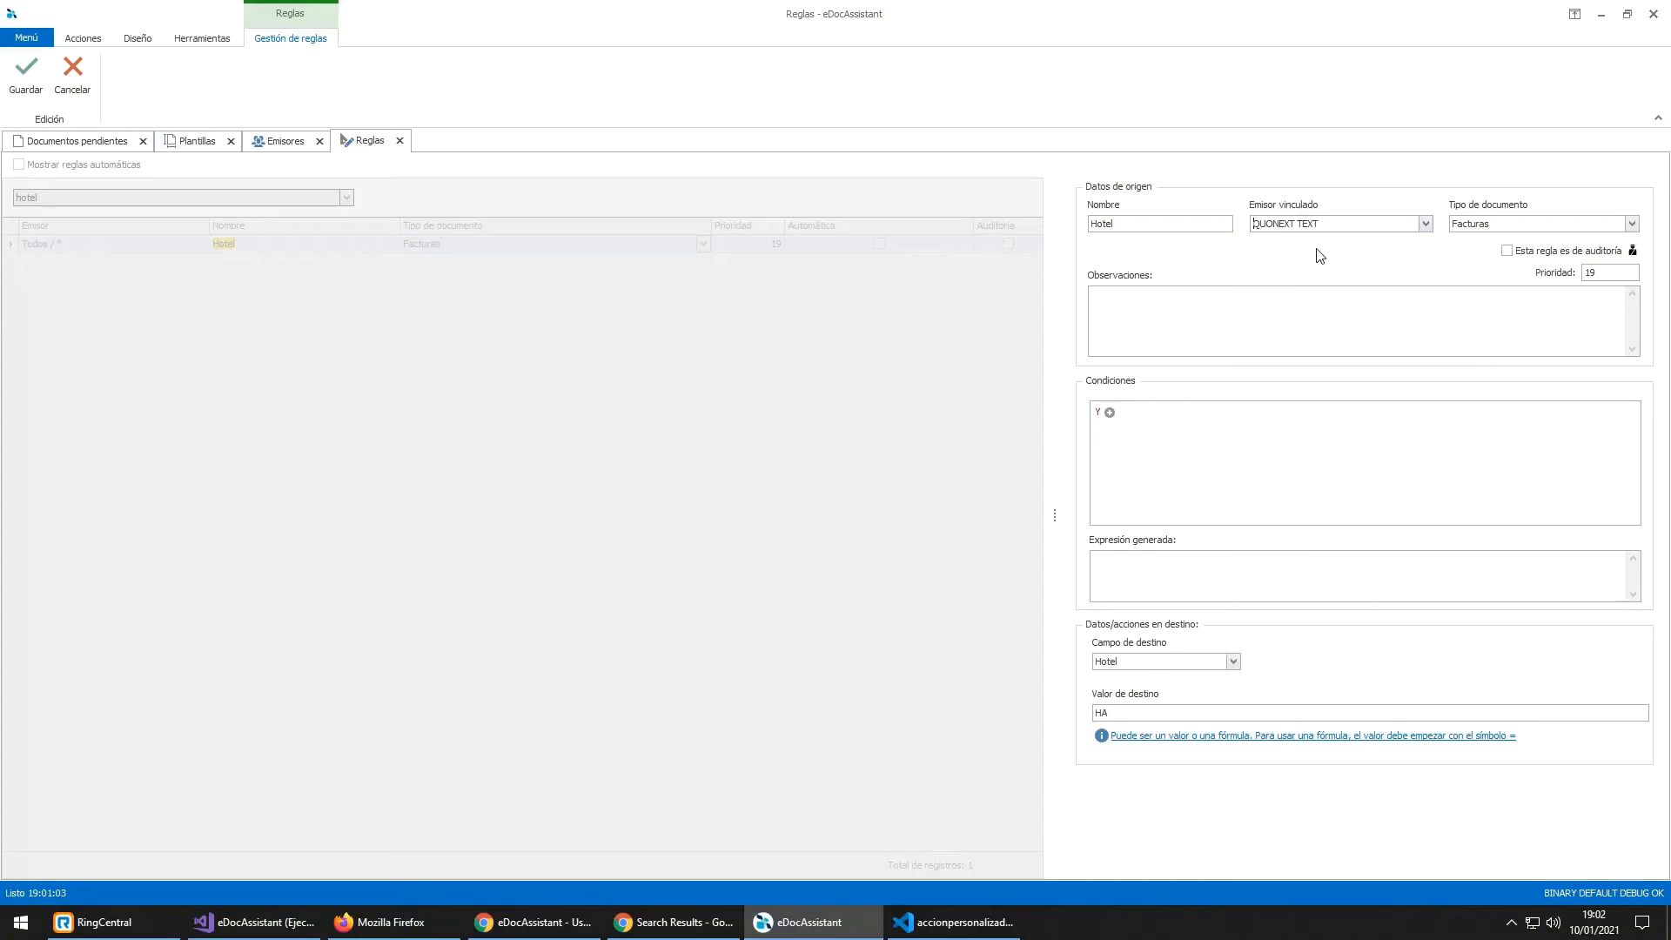
pyautogui.hotkey('shift', 'End')
pyautogui.write('T')
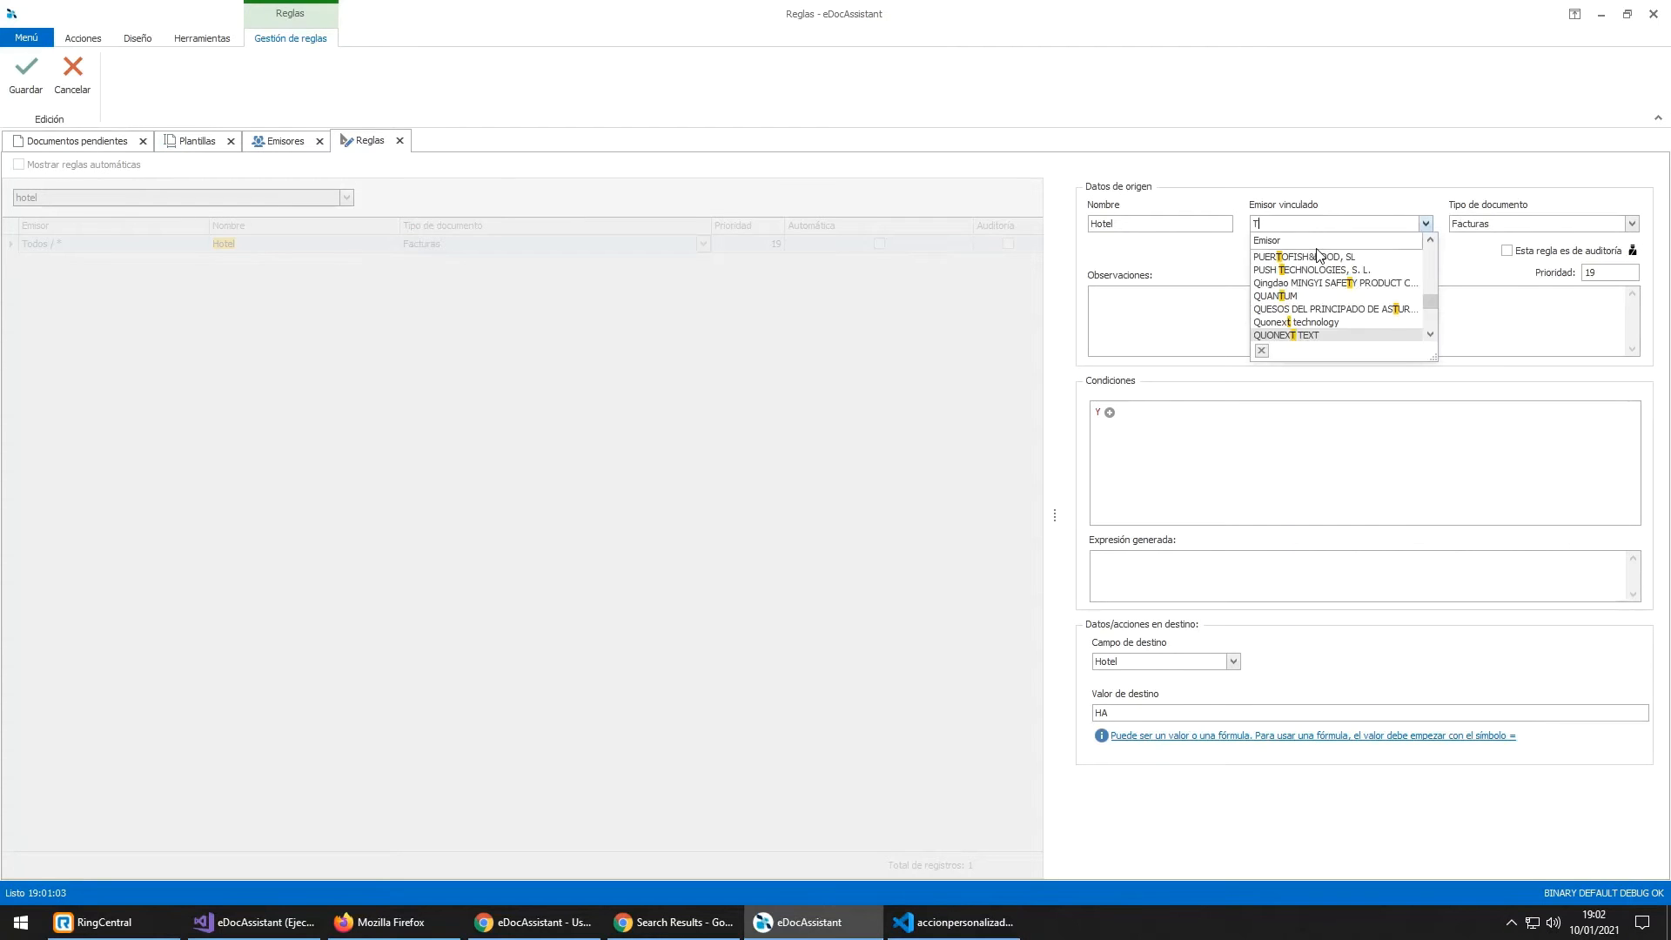
pyautogui.click(1317, 255)
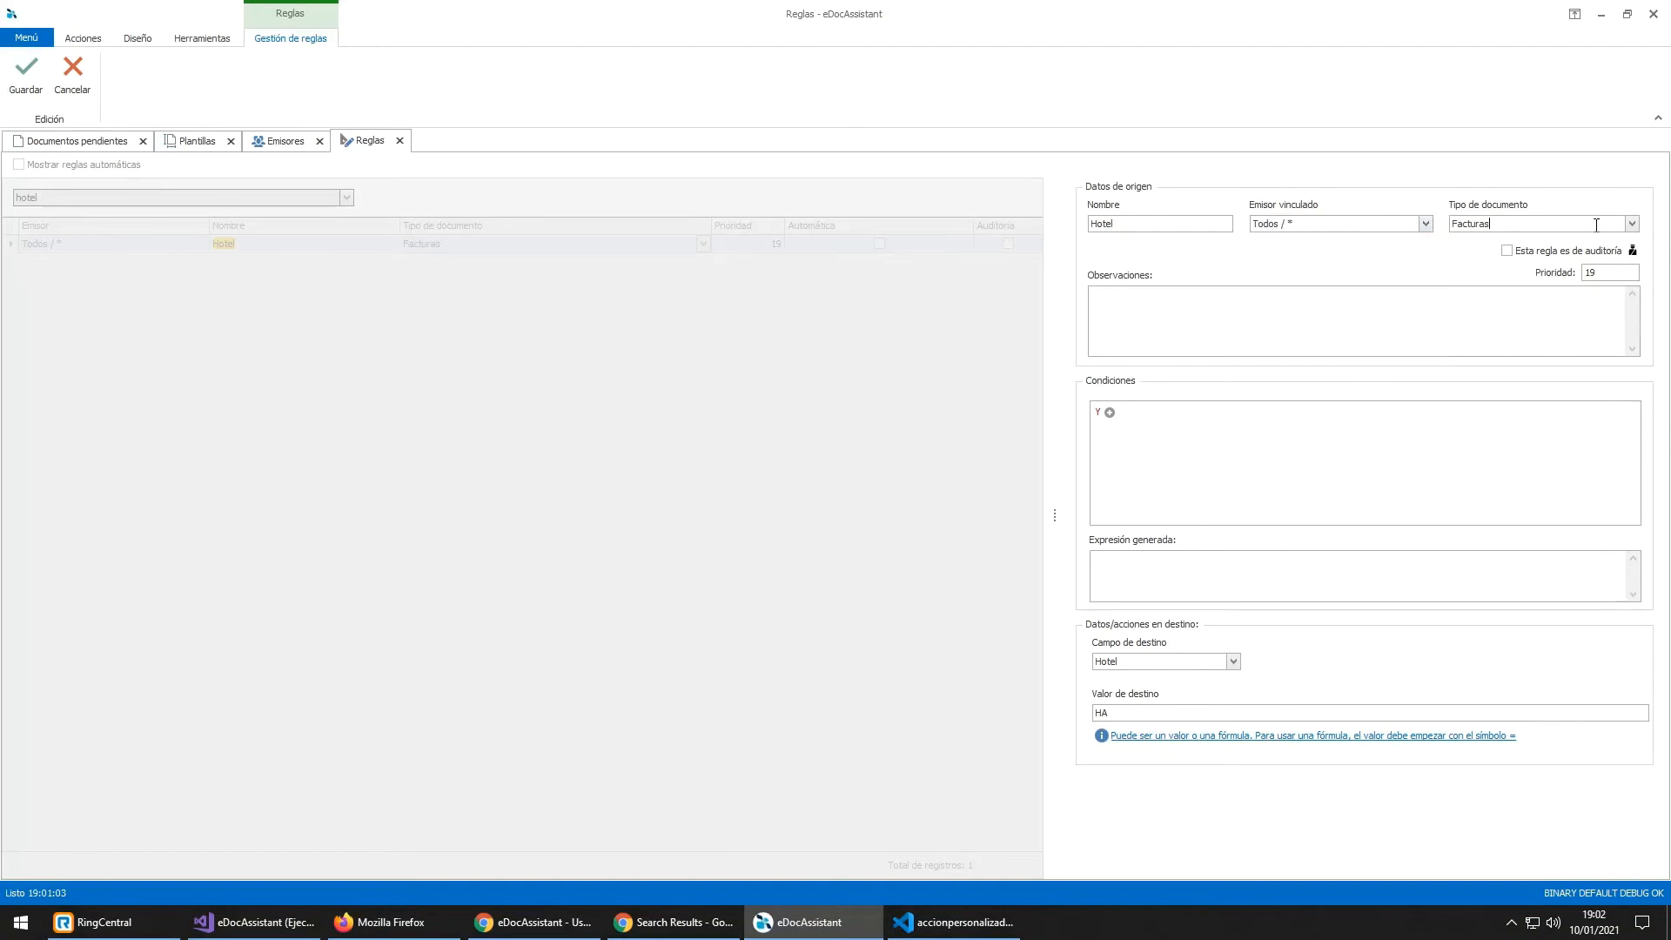
pyautogui.click(1631, 224)
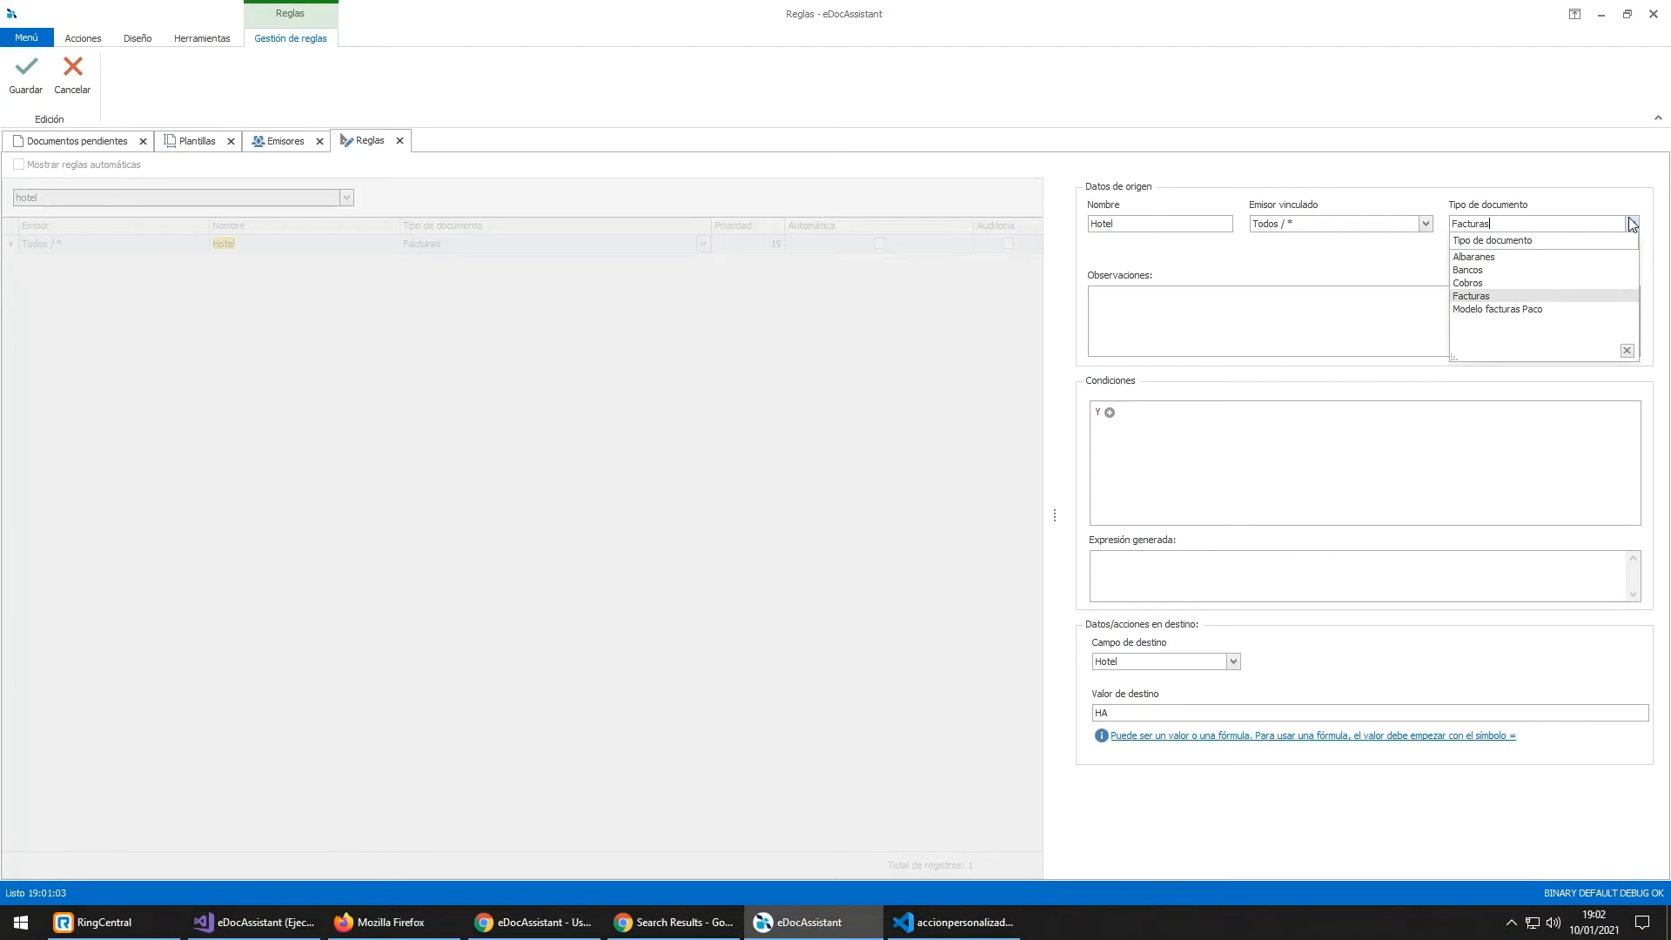
pyautogui.click(1632, 223)
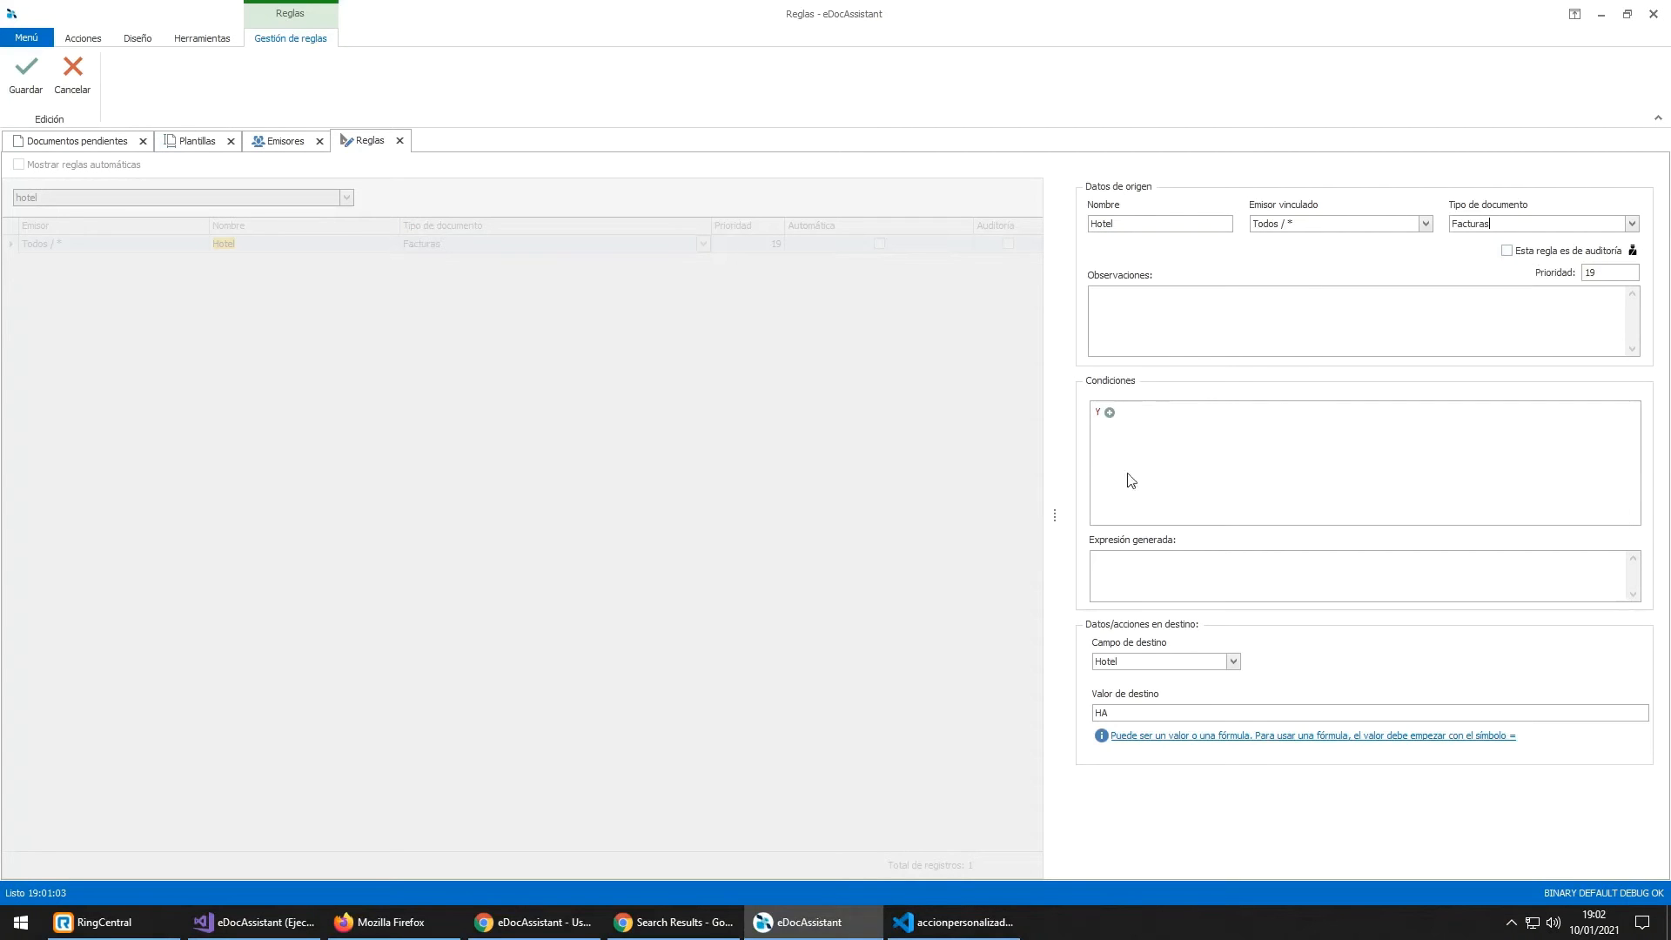
pyautogui.moveTo(1137, 712)
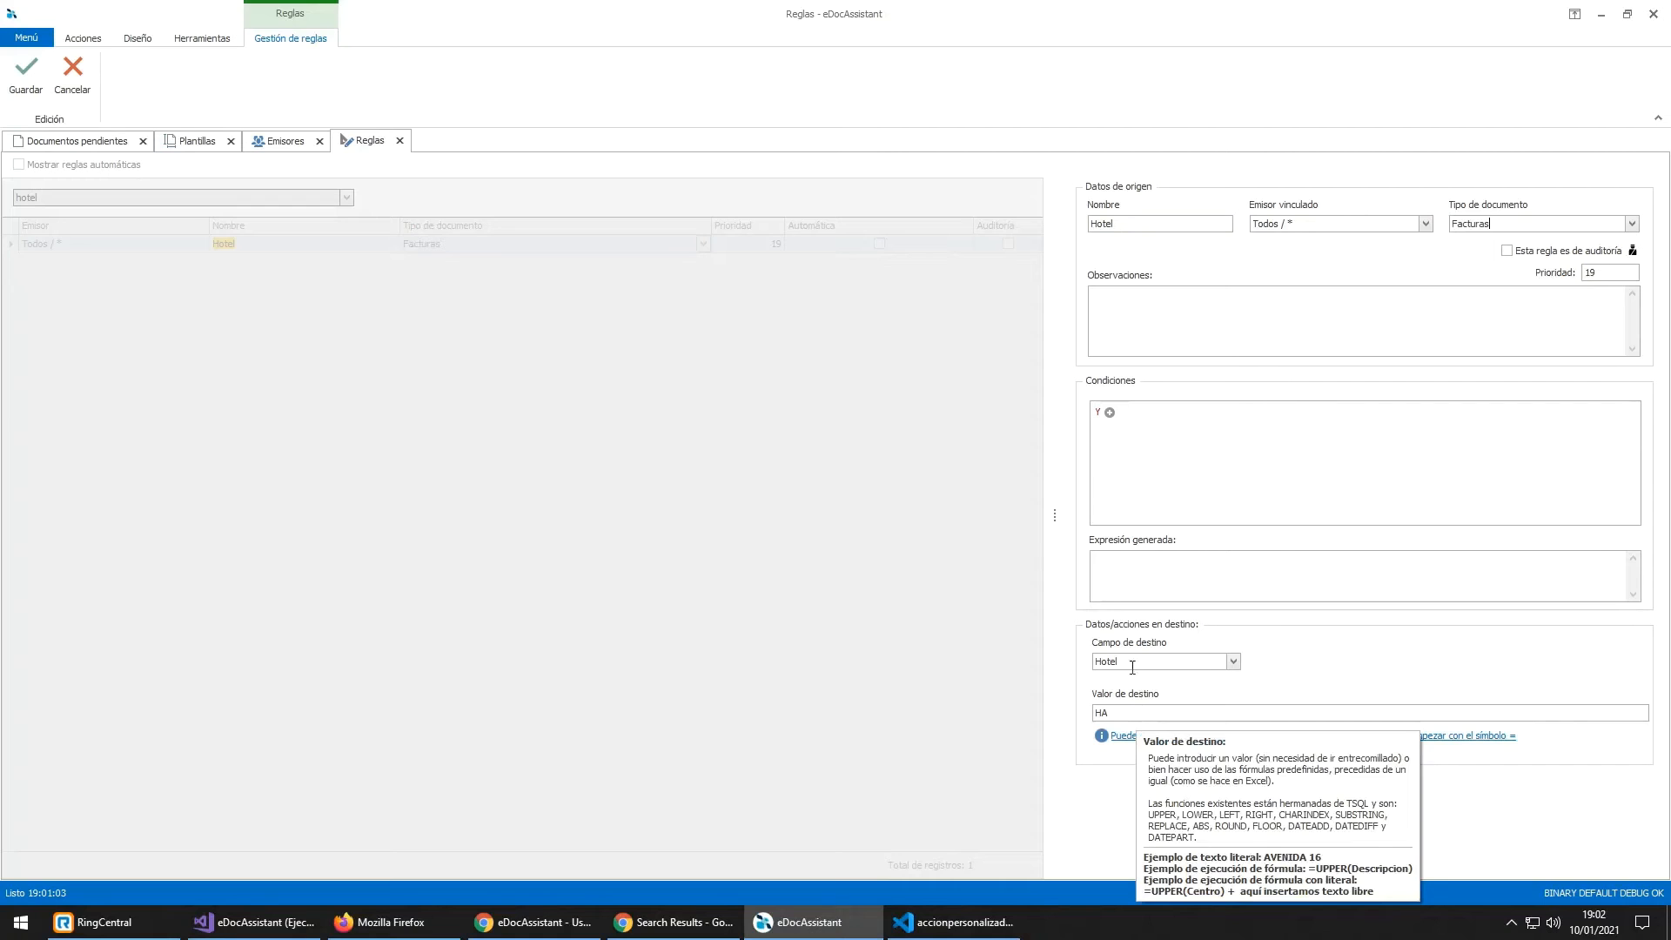
# Step: Cancel editing and delete the Hotel rule
pyautogui.click(73, 69)
pyautogui.rightClick(252, 243)
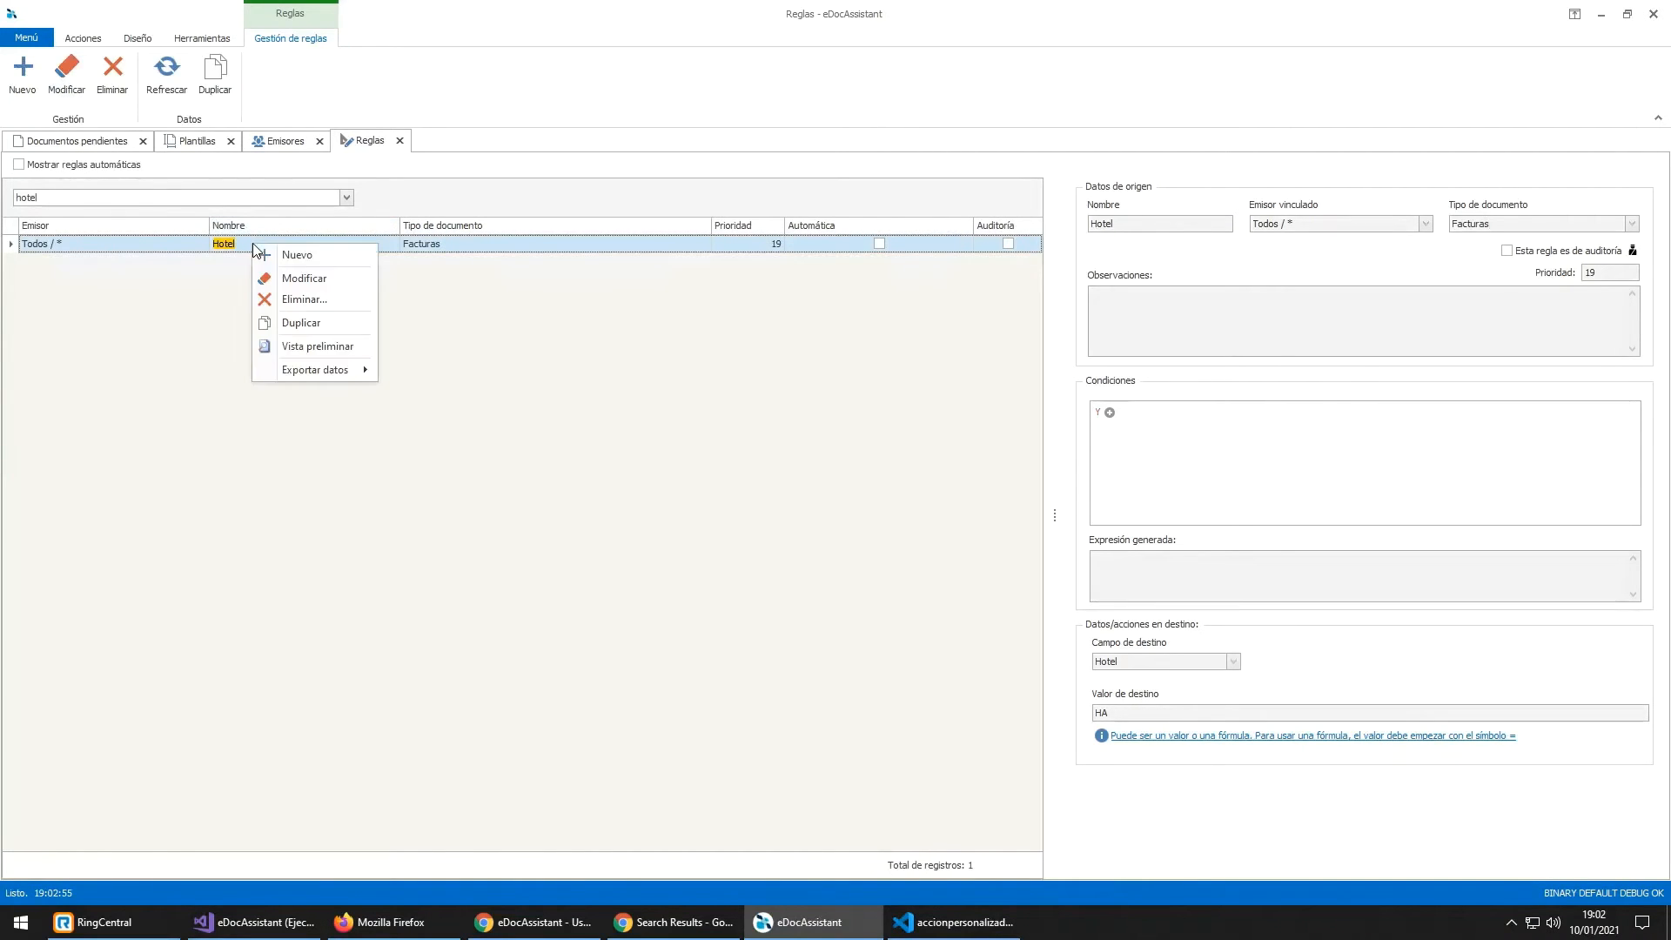
pyautogui.click(288, 302)
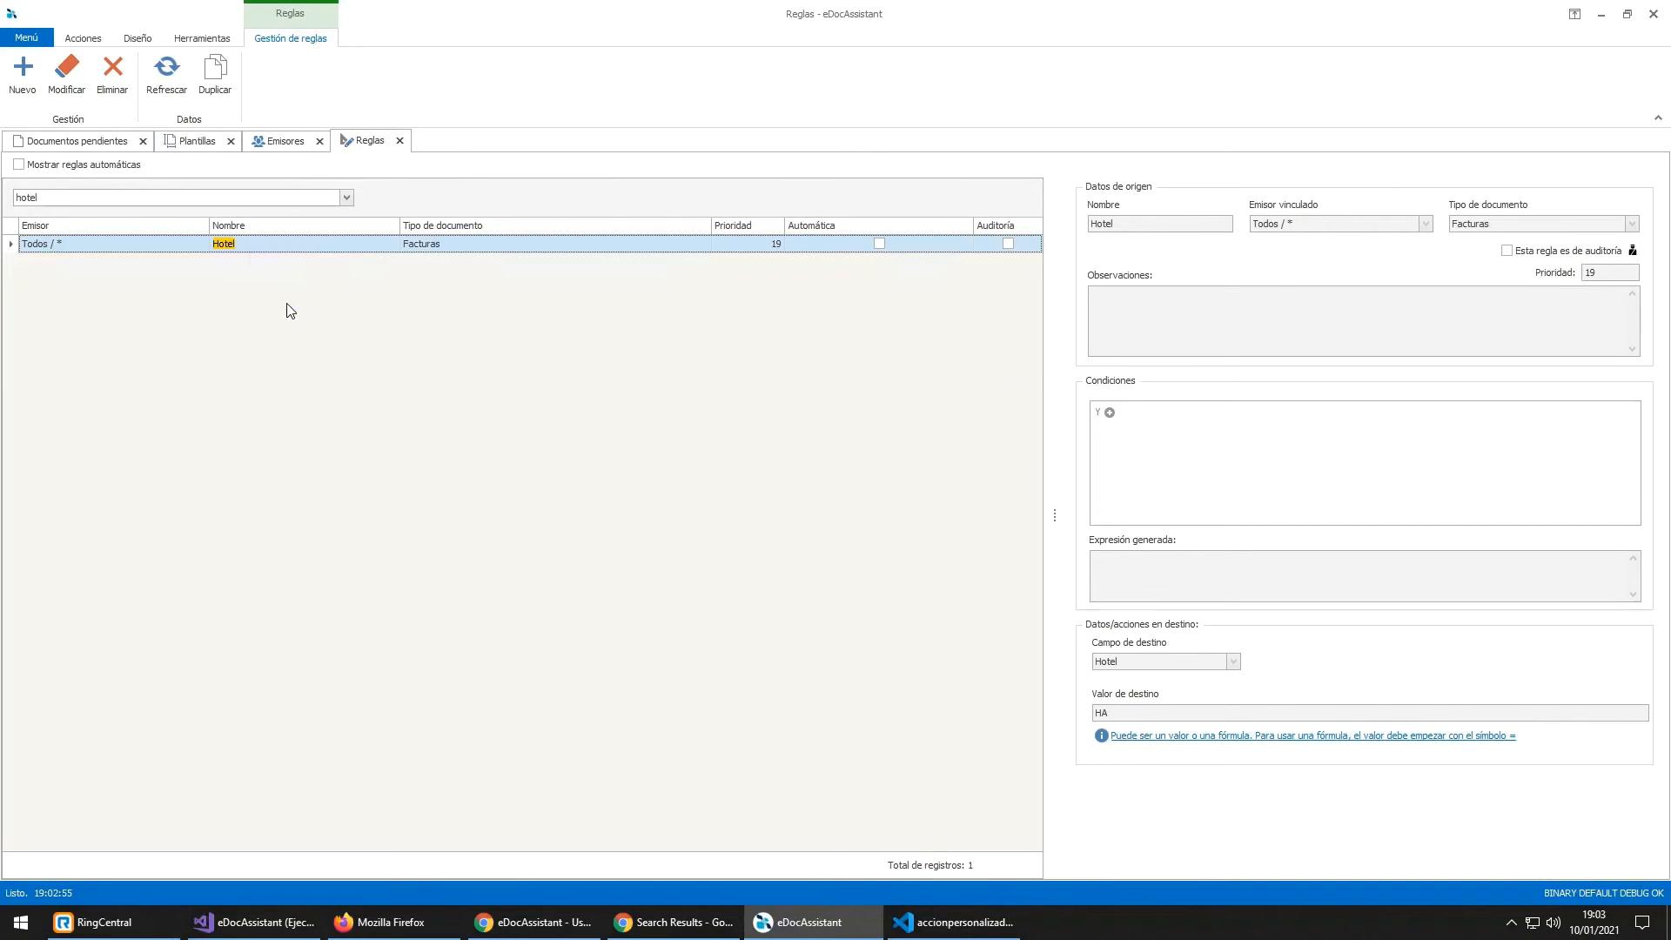
pyautogui.click(777, 508)
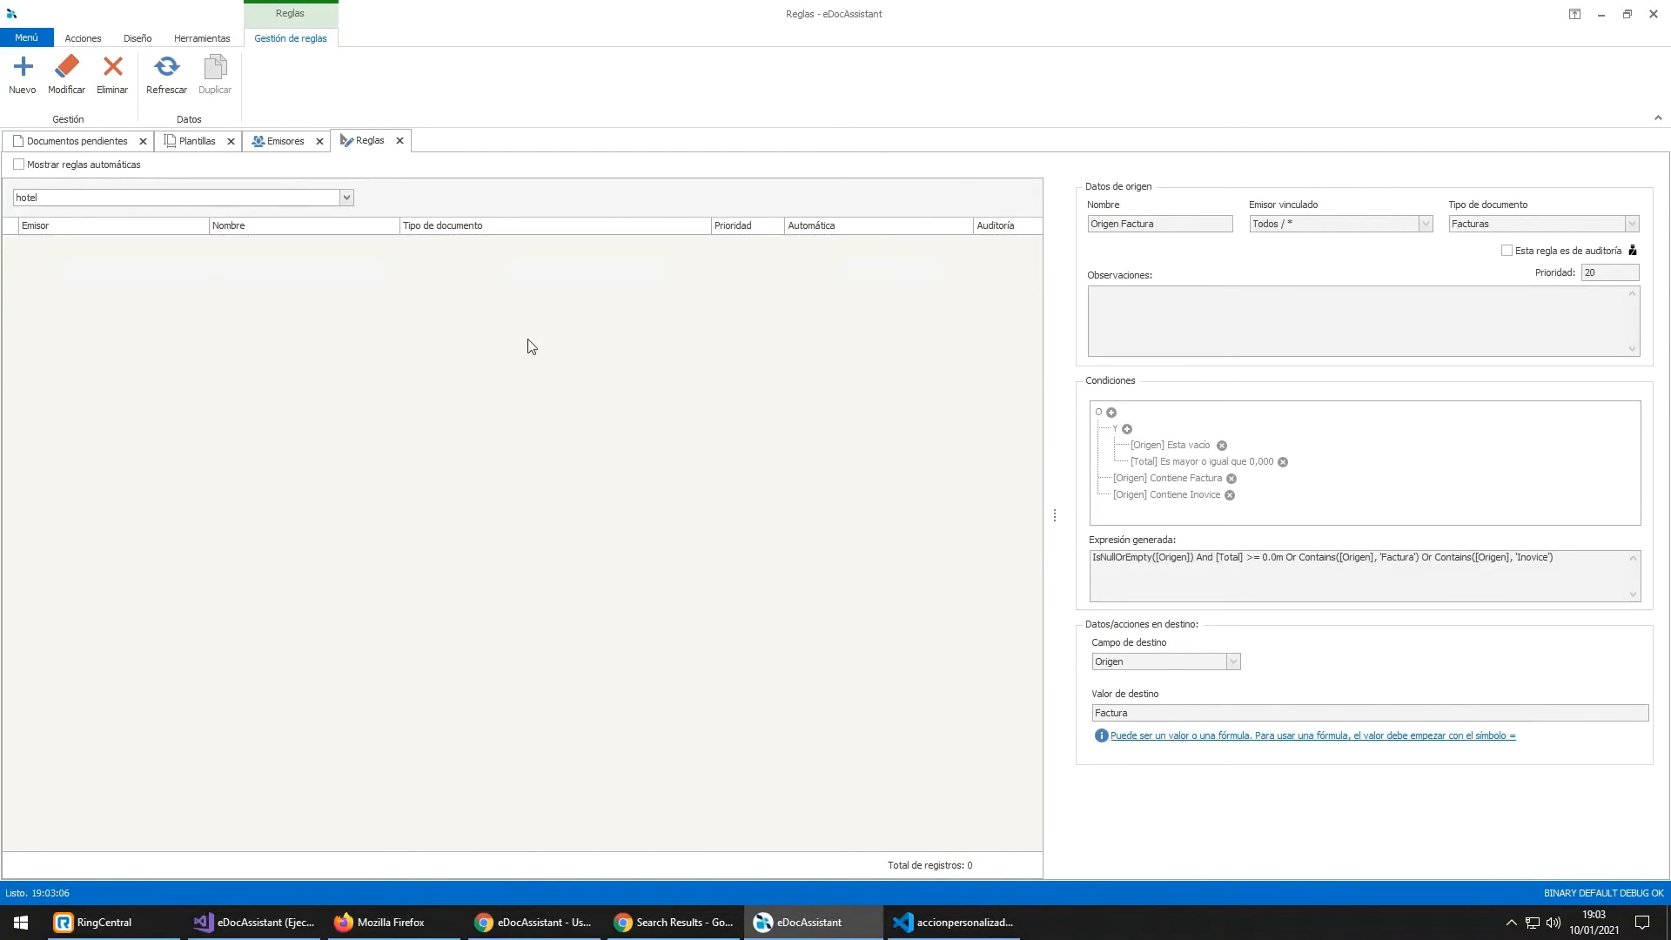
pyautogui.click(113, 141)
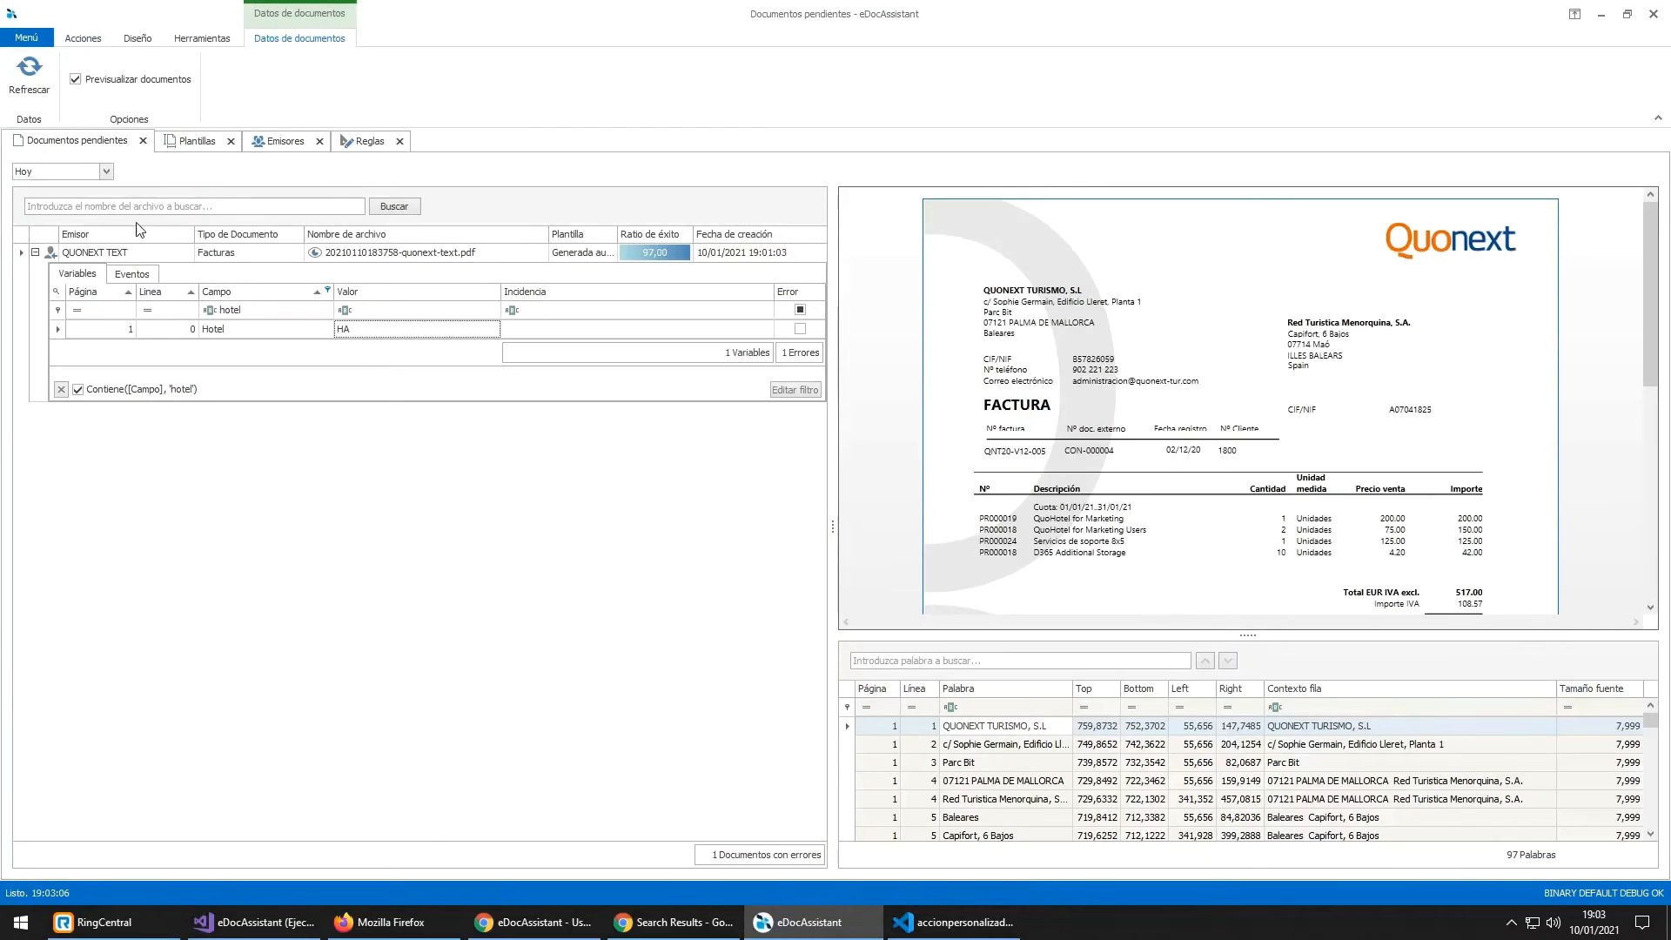
pyautogui.rightClick(148, 252)
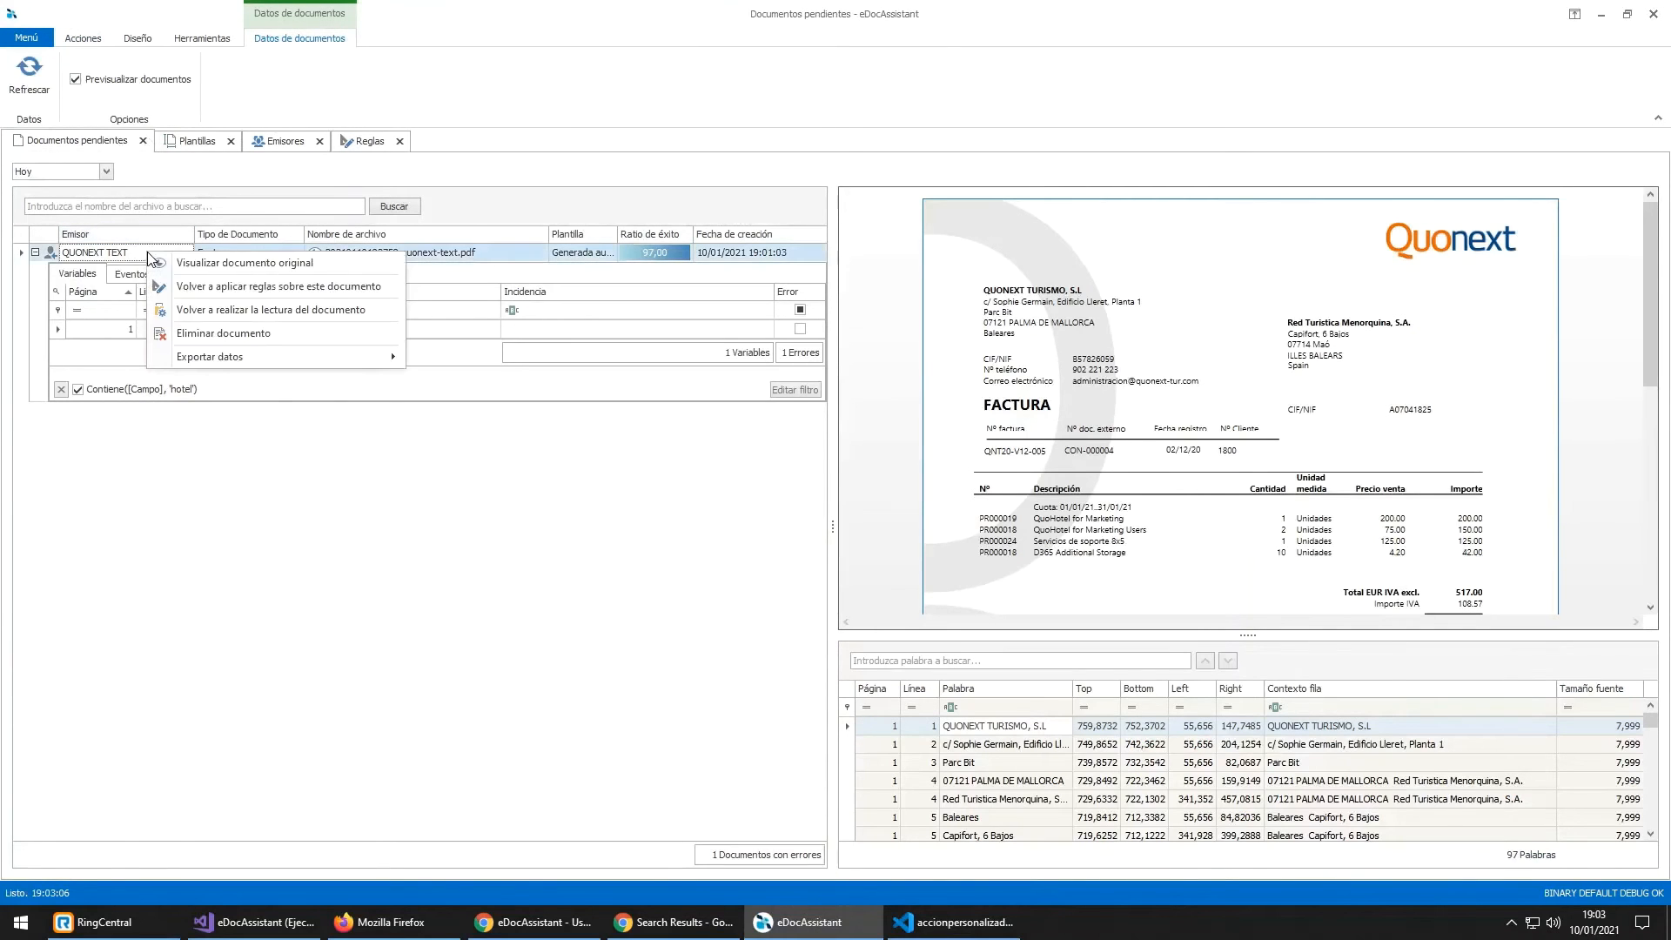
pyautogui.click(204, 312)
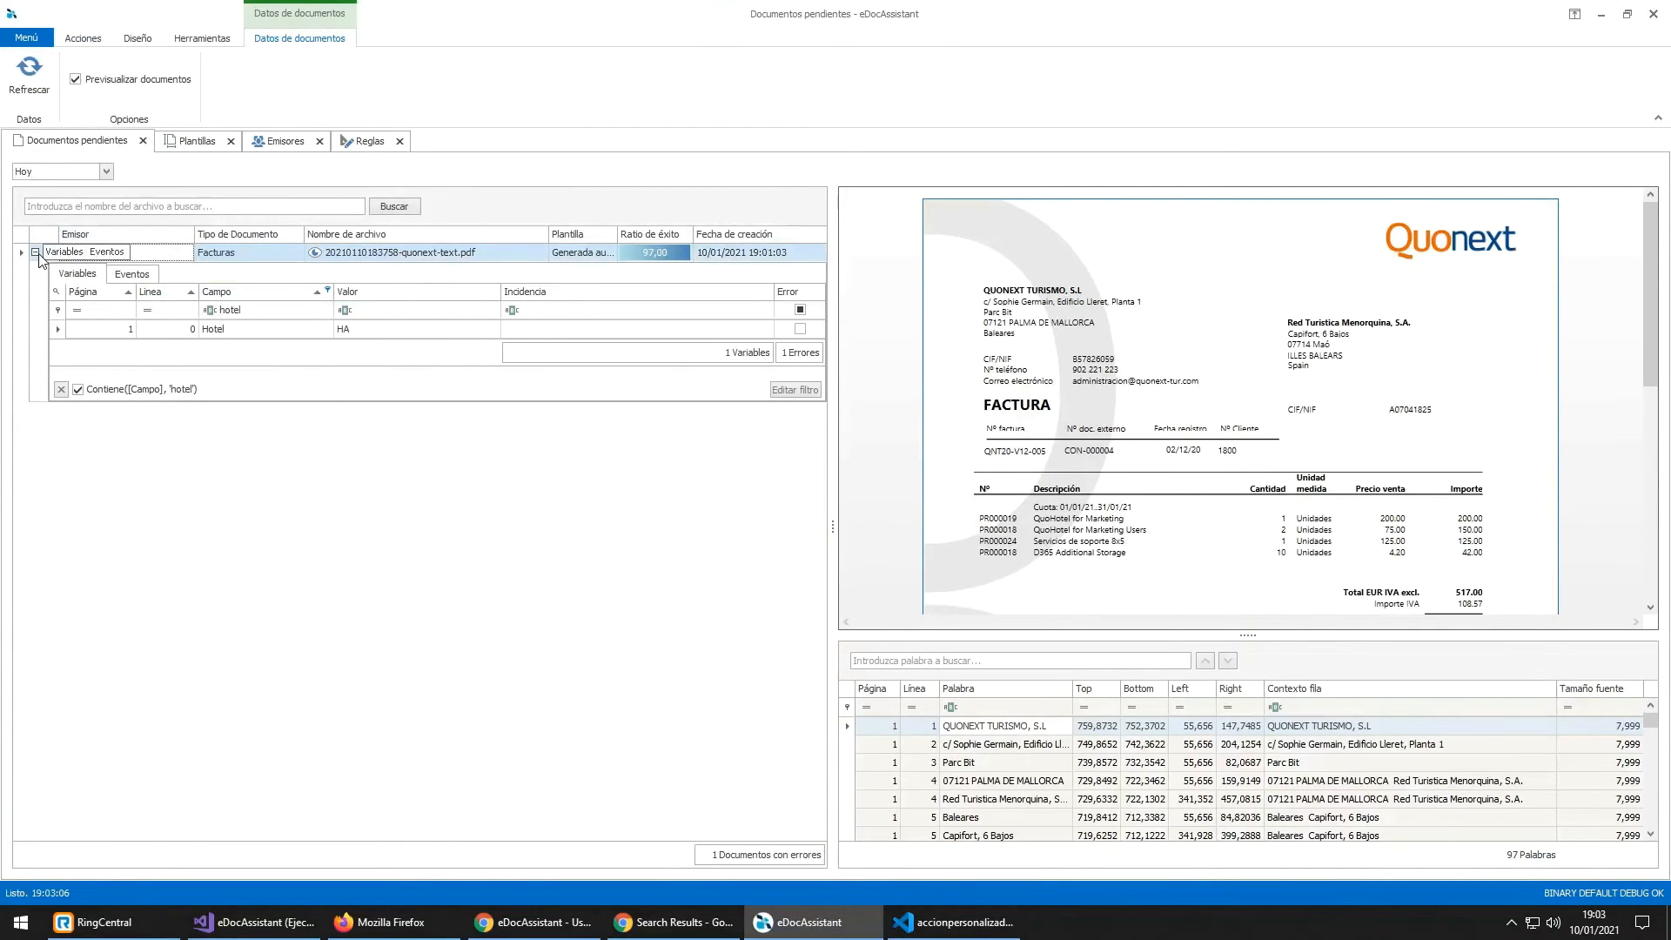
pyautogui.moveTo(38, 260)
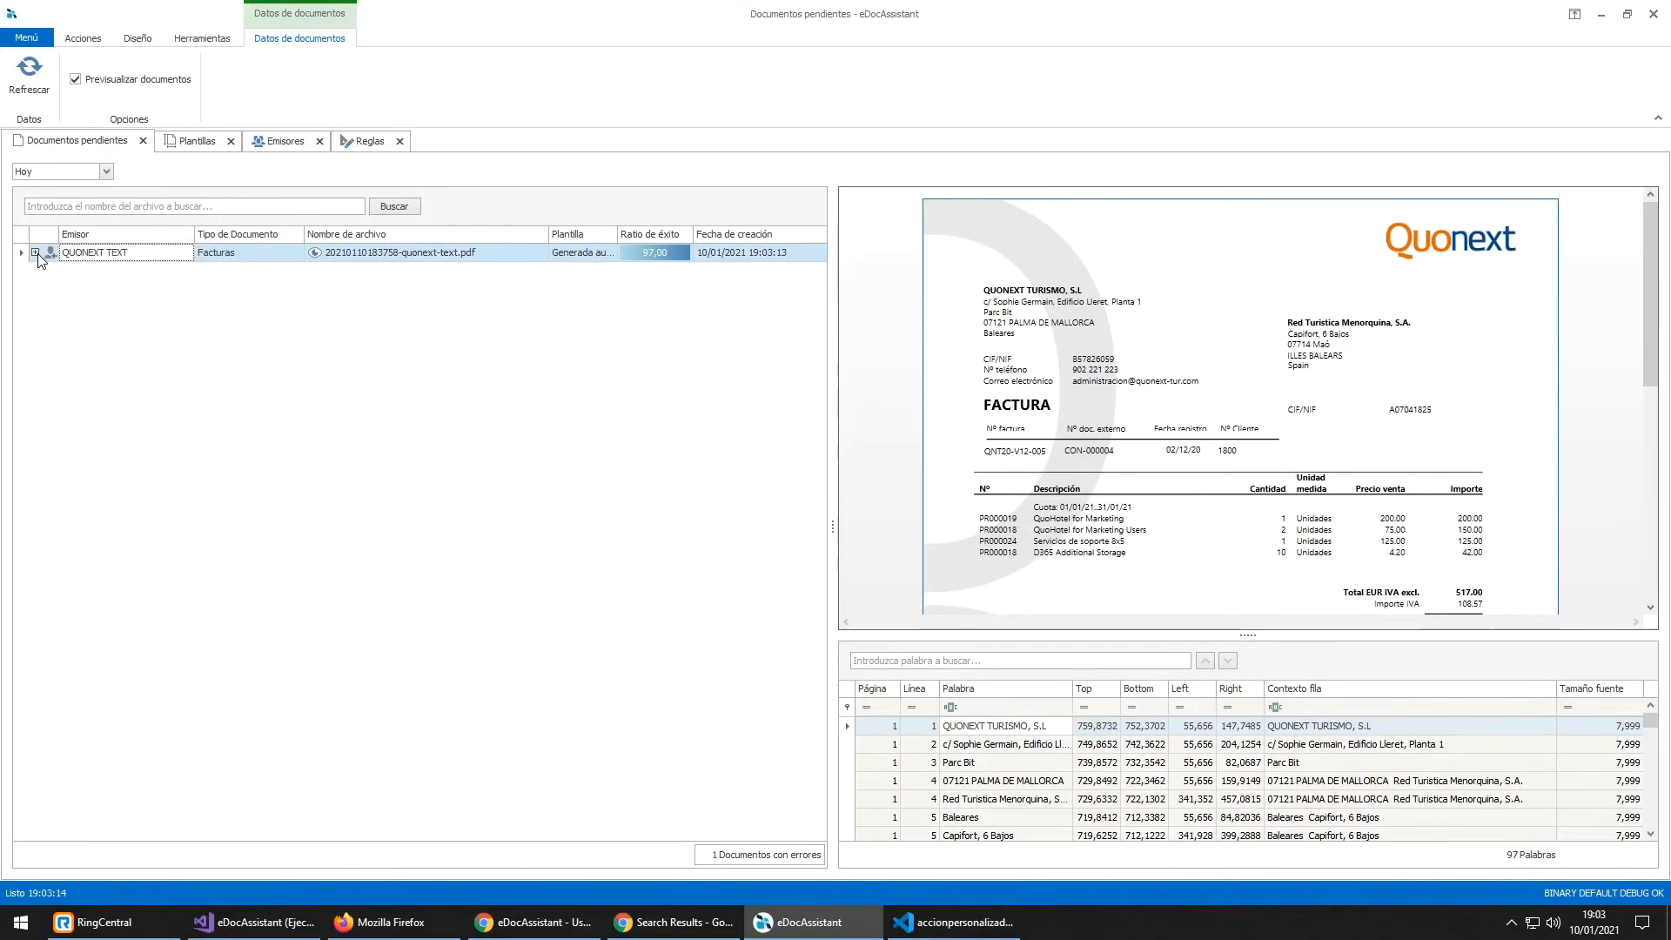
pyautogui.click(37, 254)
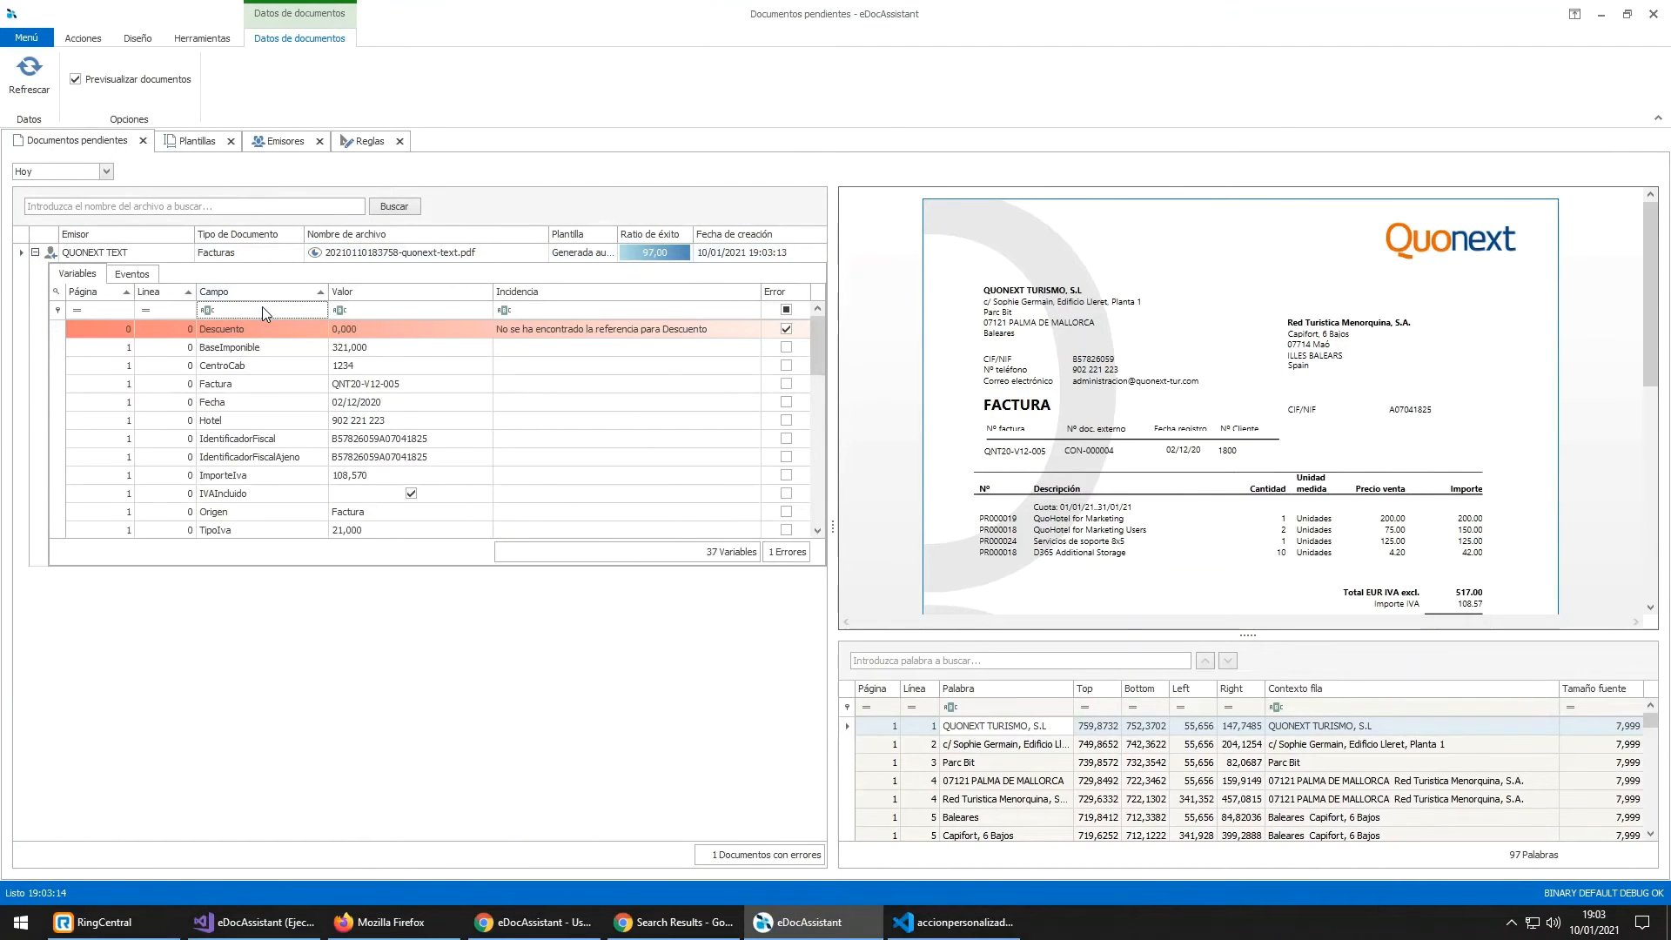
pyautogui.write('HOTEL')
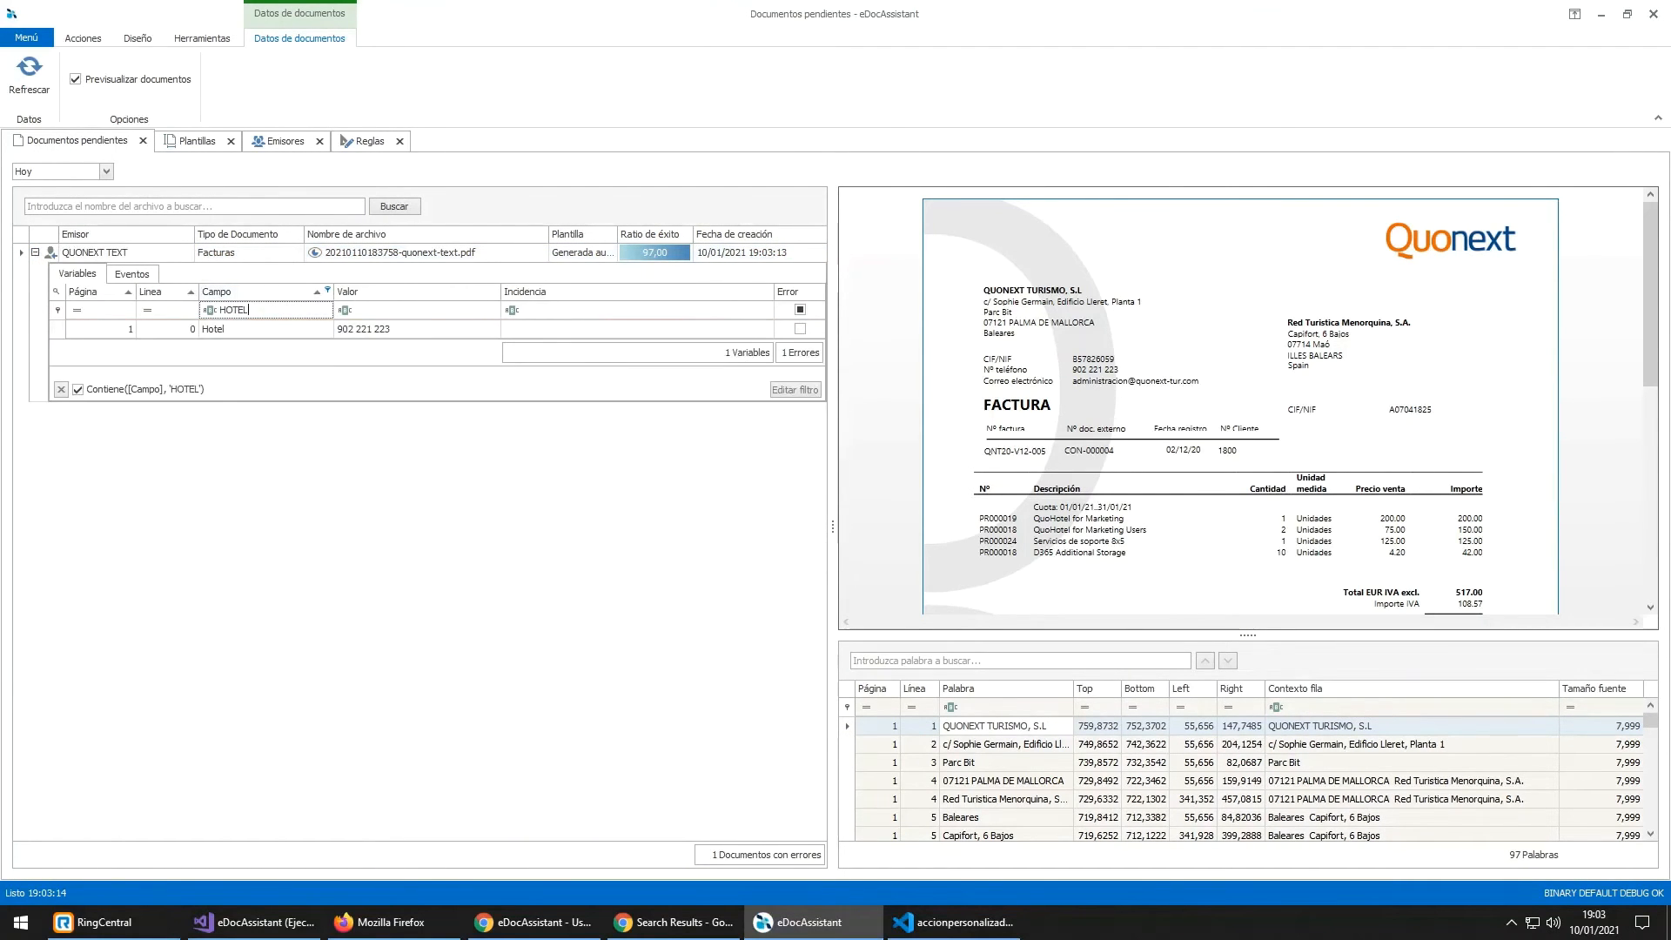
pyautogui.click(377, 331)
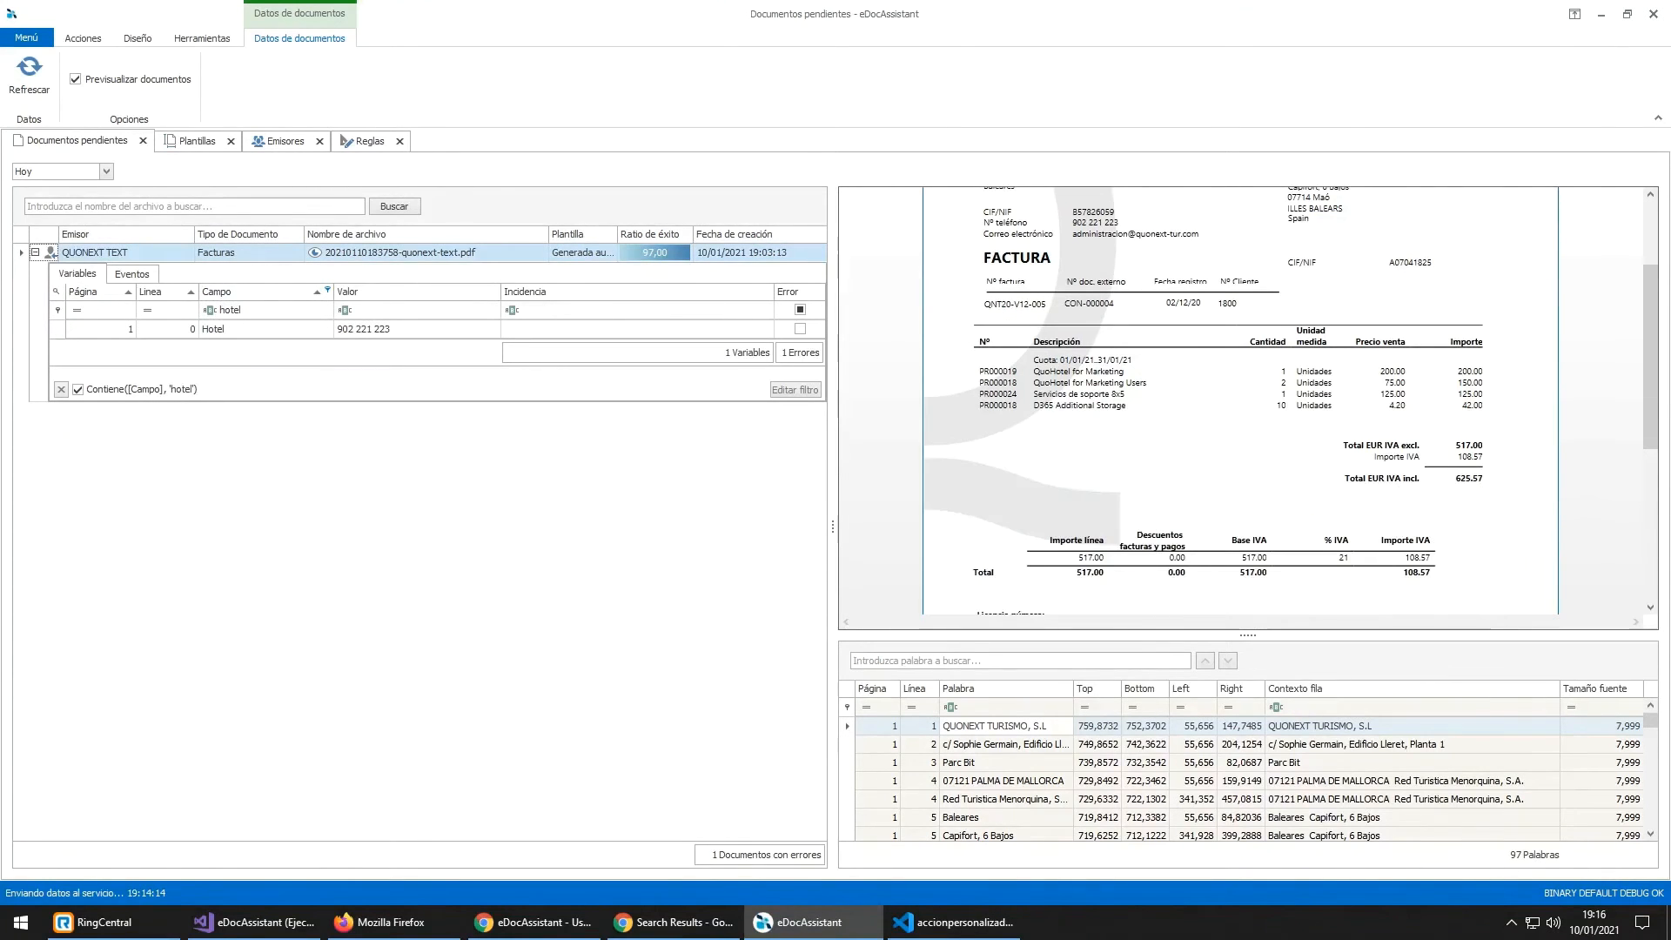
# Step: Start a new rule after highlighting the Descripción support services line in the invoice preview
pyautogui.click(346, 144)
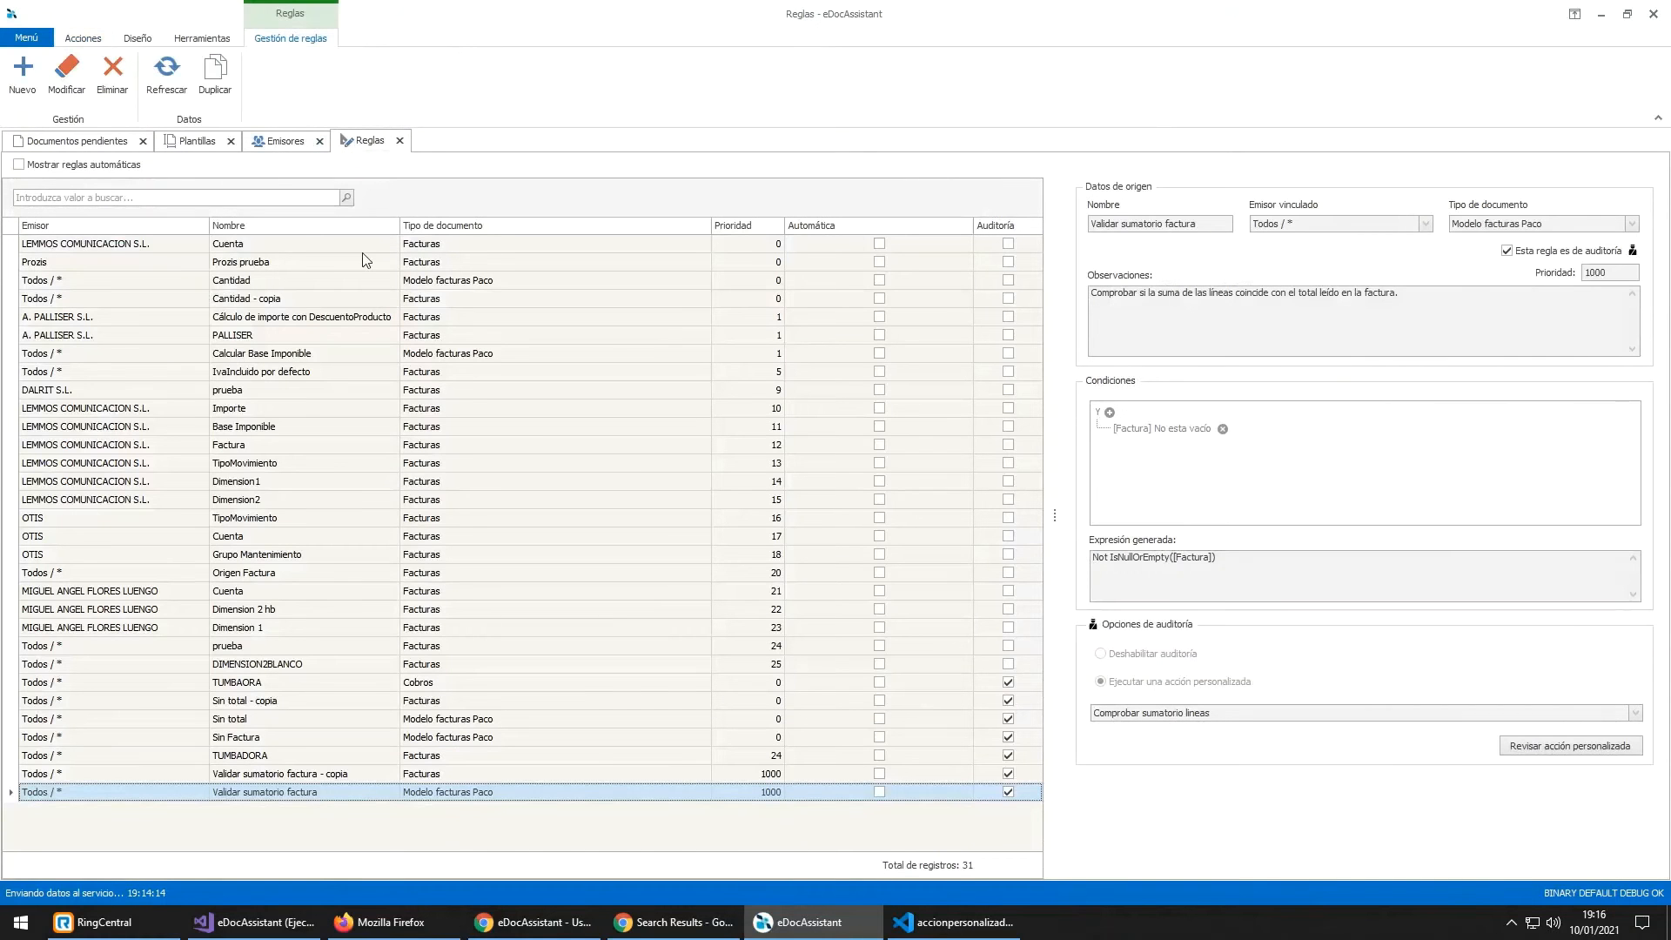
pyautogui.click(22, 74)
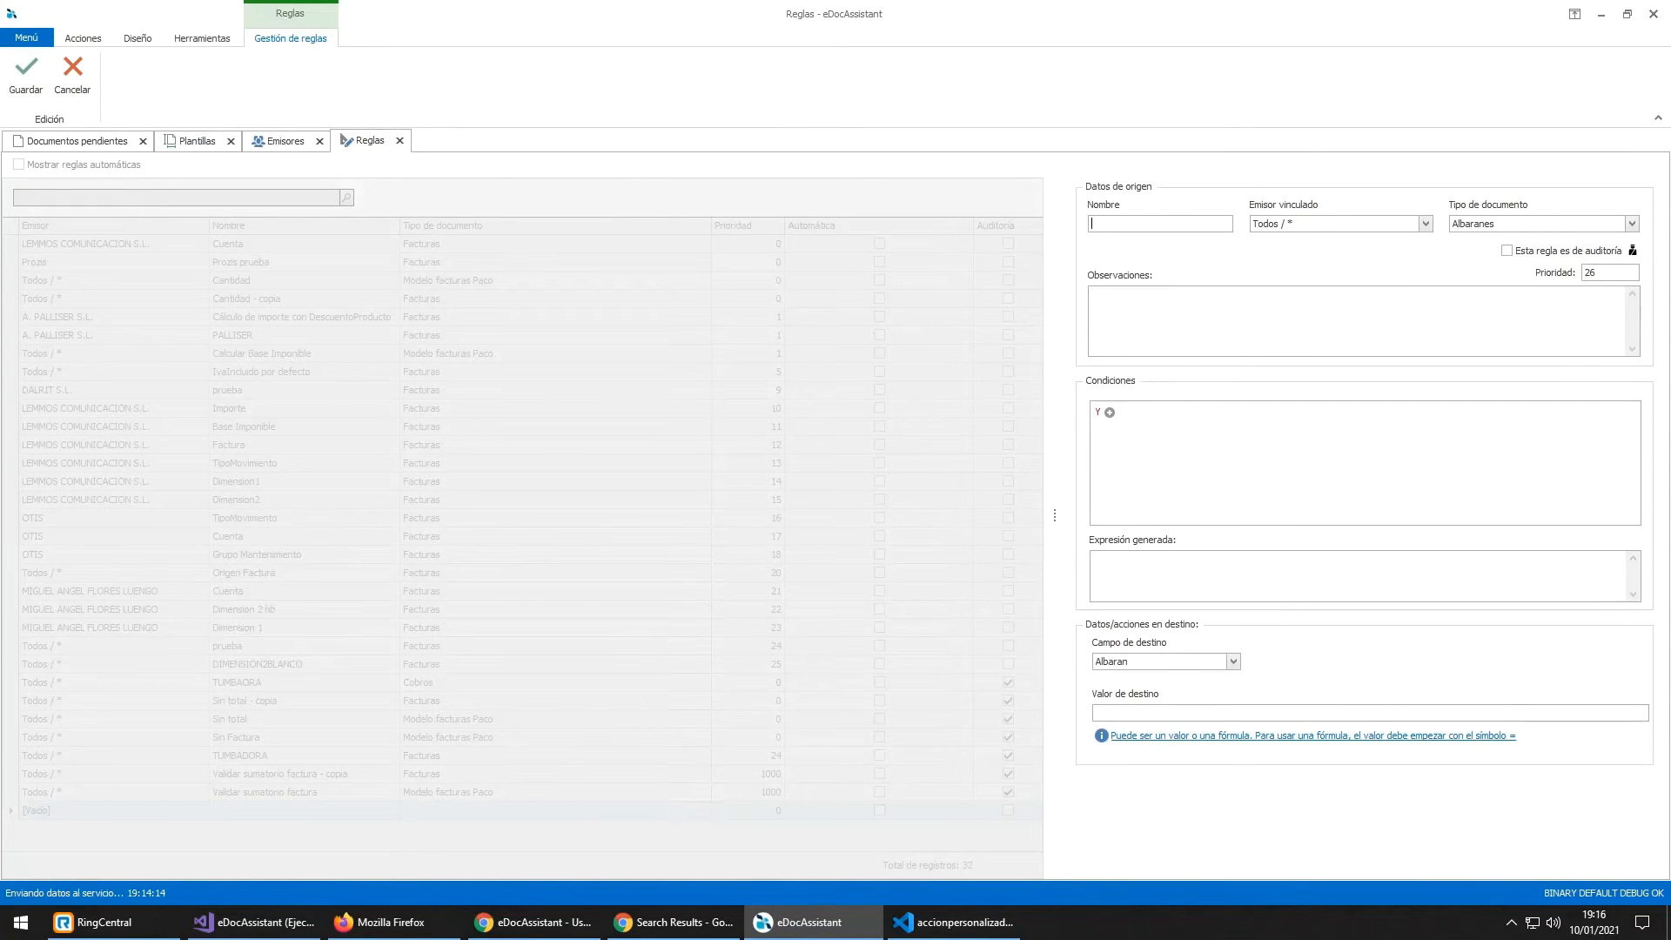
pyautogui.click(83, 141)
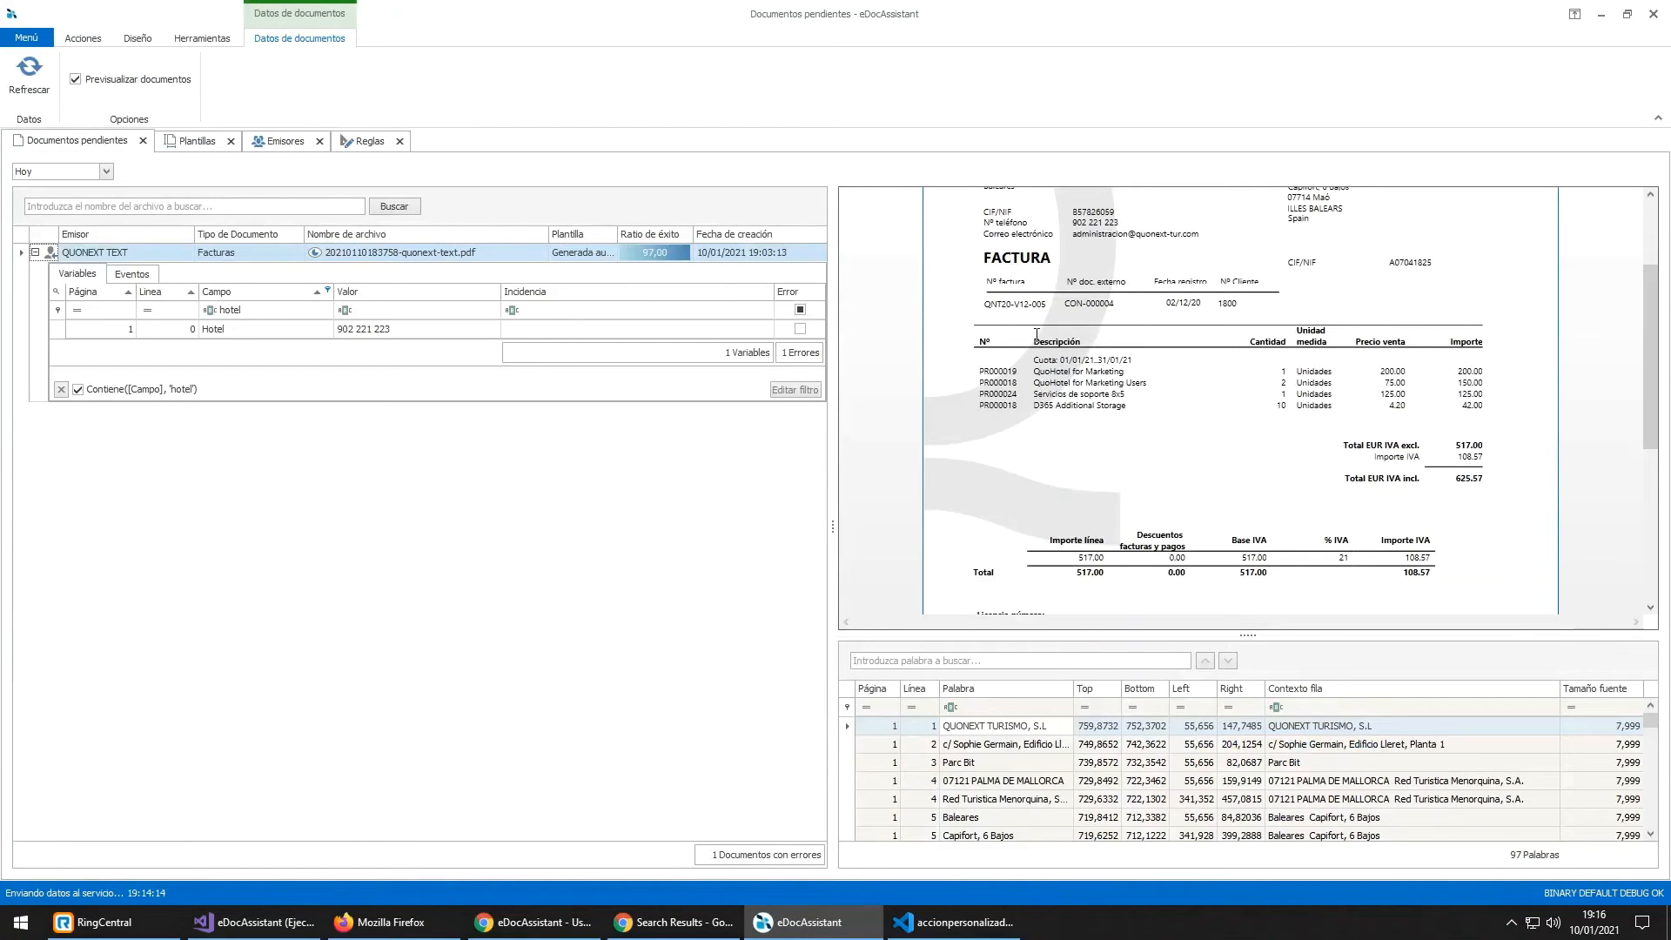
pyautogui.moveTo(1033, 339); pyautogui.dragTo(1081, 341)
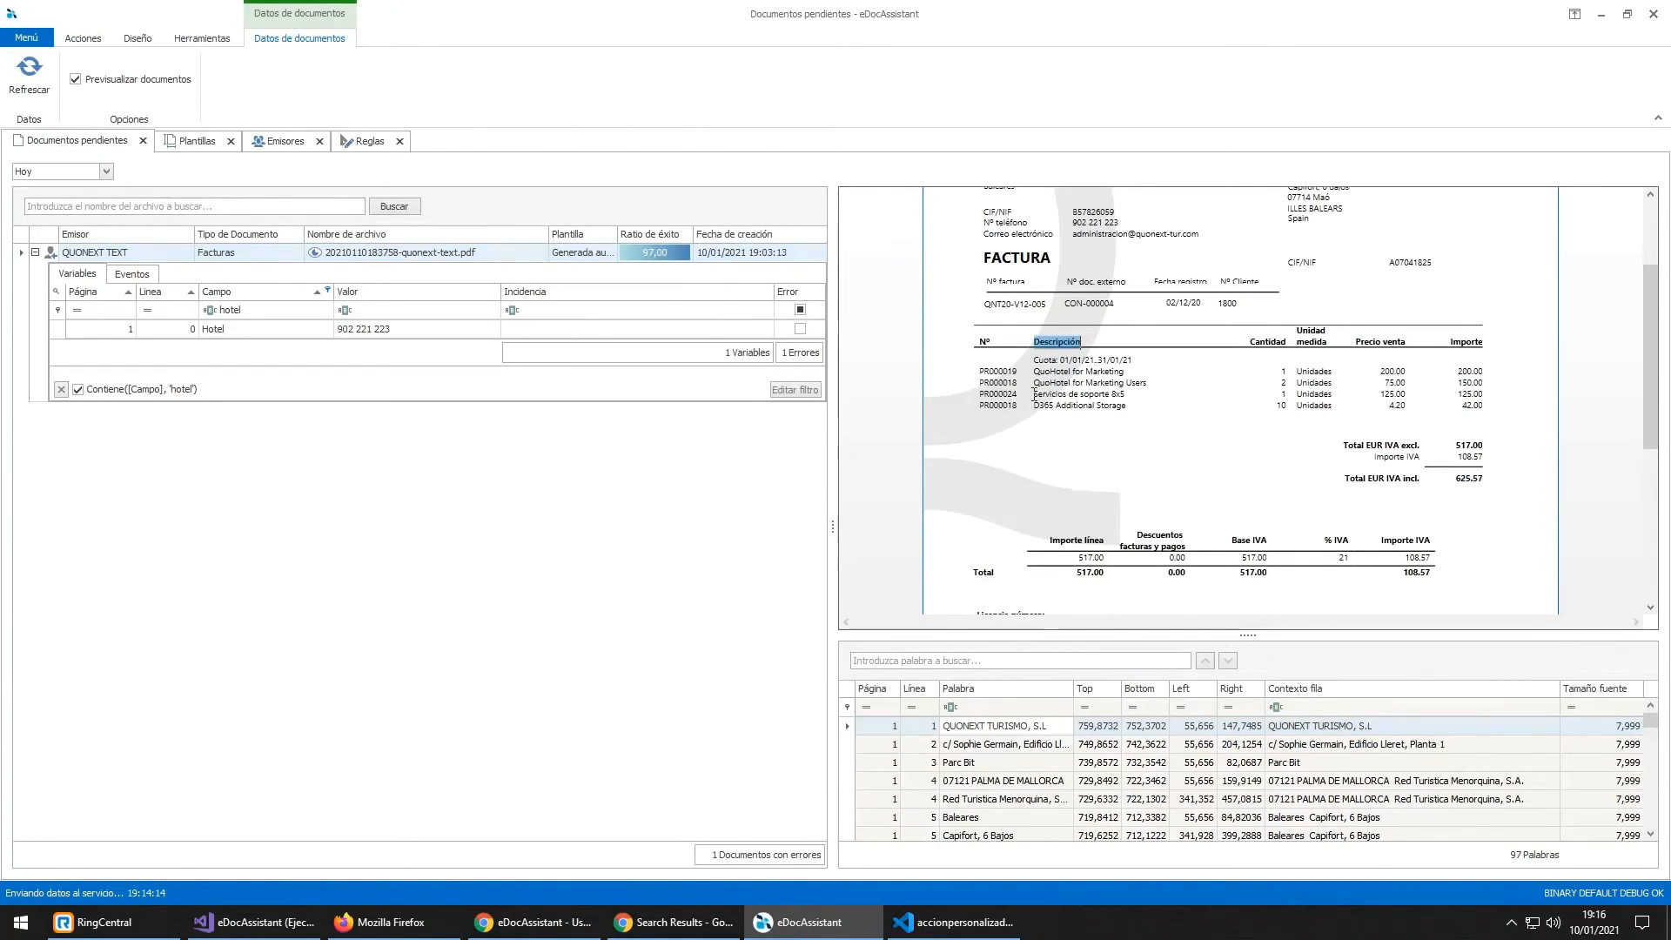
pyautogui.moveTo(1034, 396); pyautogui.dragTo(1123, 396)
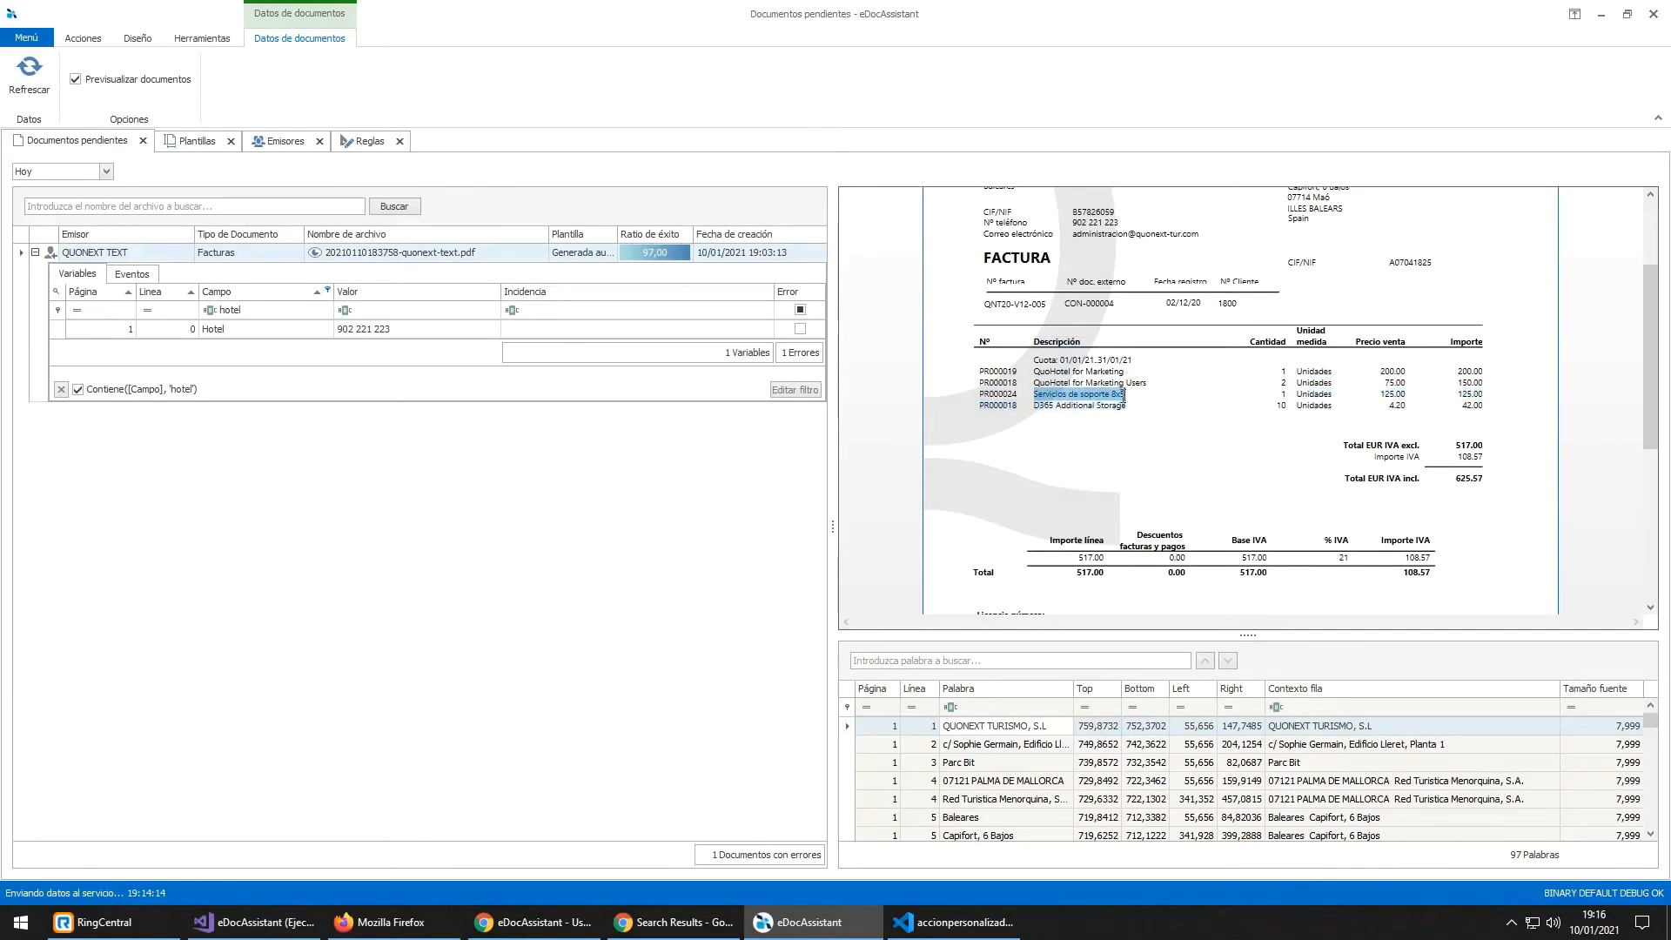
pyautogui.click(377, 144)
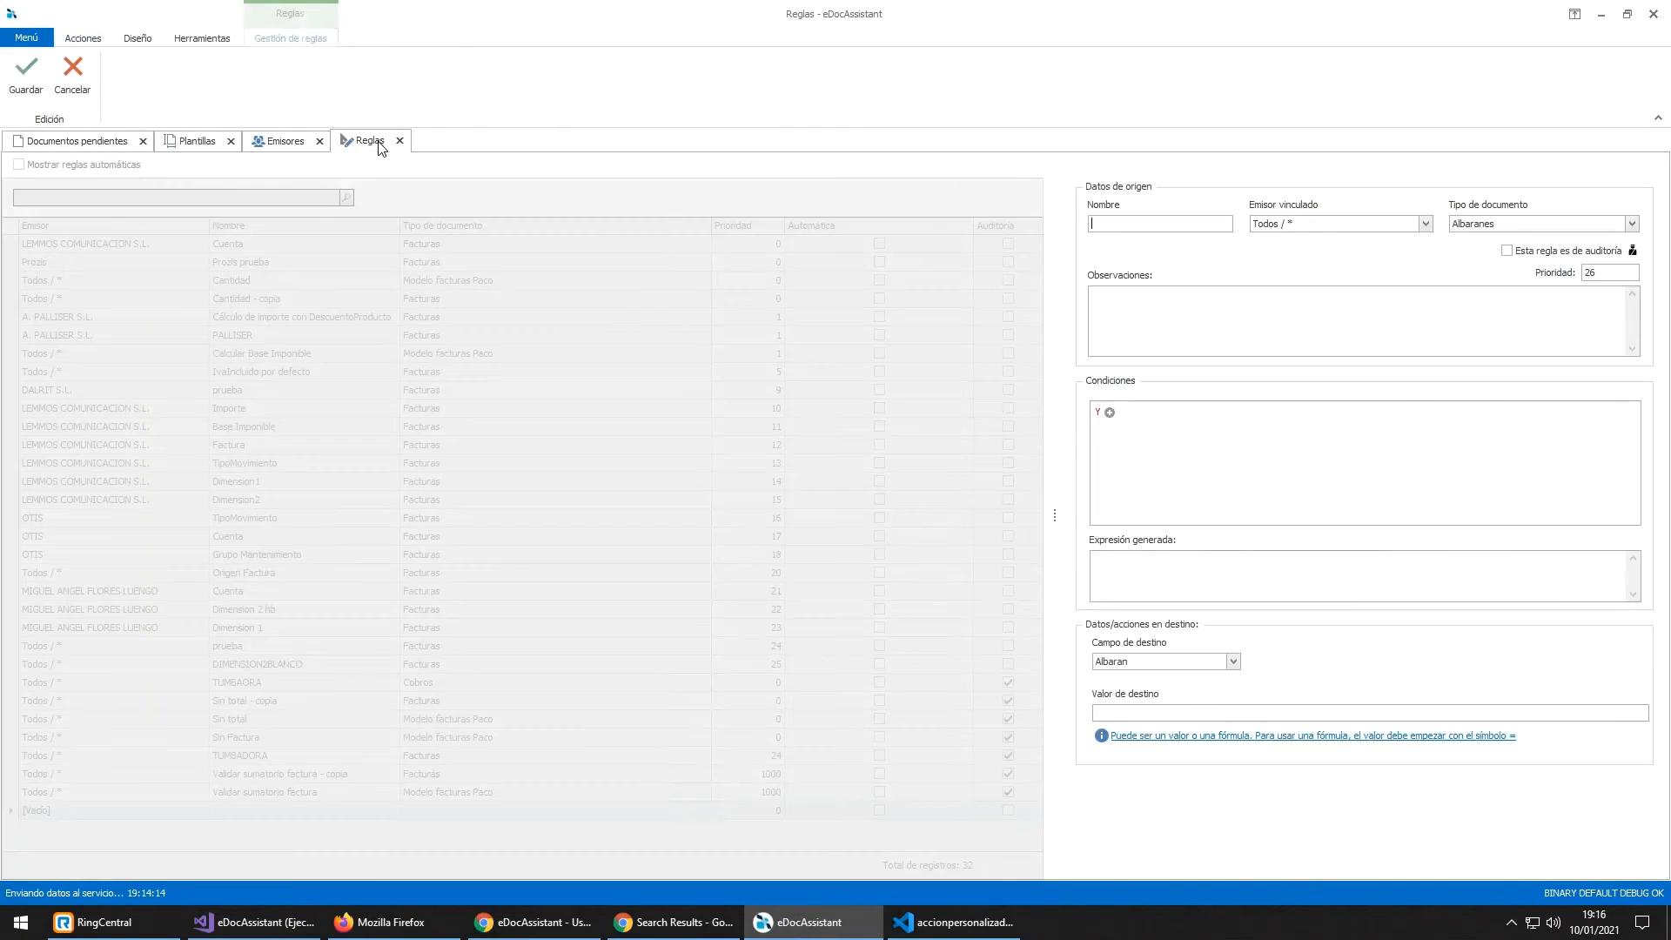
# Step: Name the rule 'Soporte', with linked emitter QUONEXT TEXT and document type Facturas
pyautogui.write('Sop')
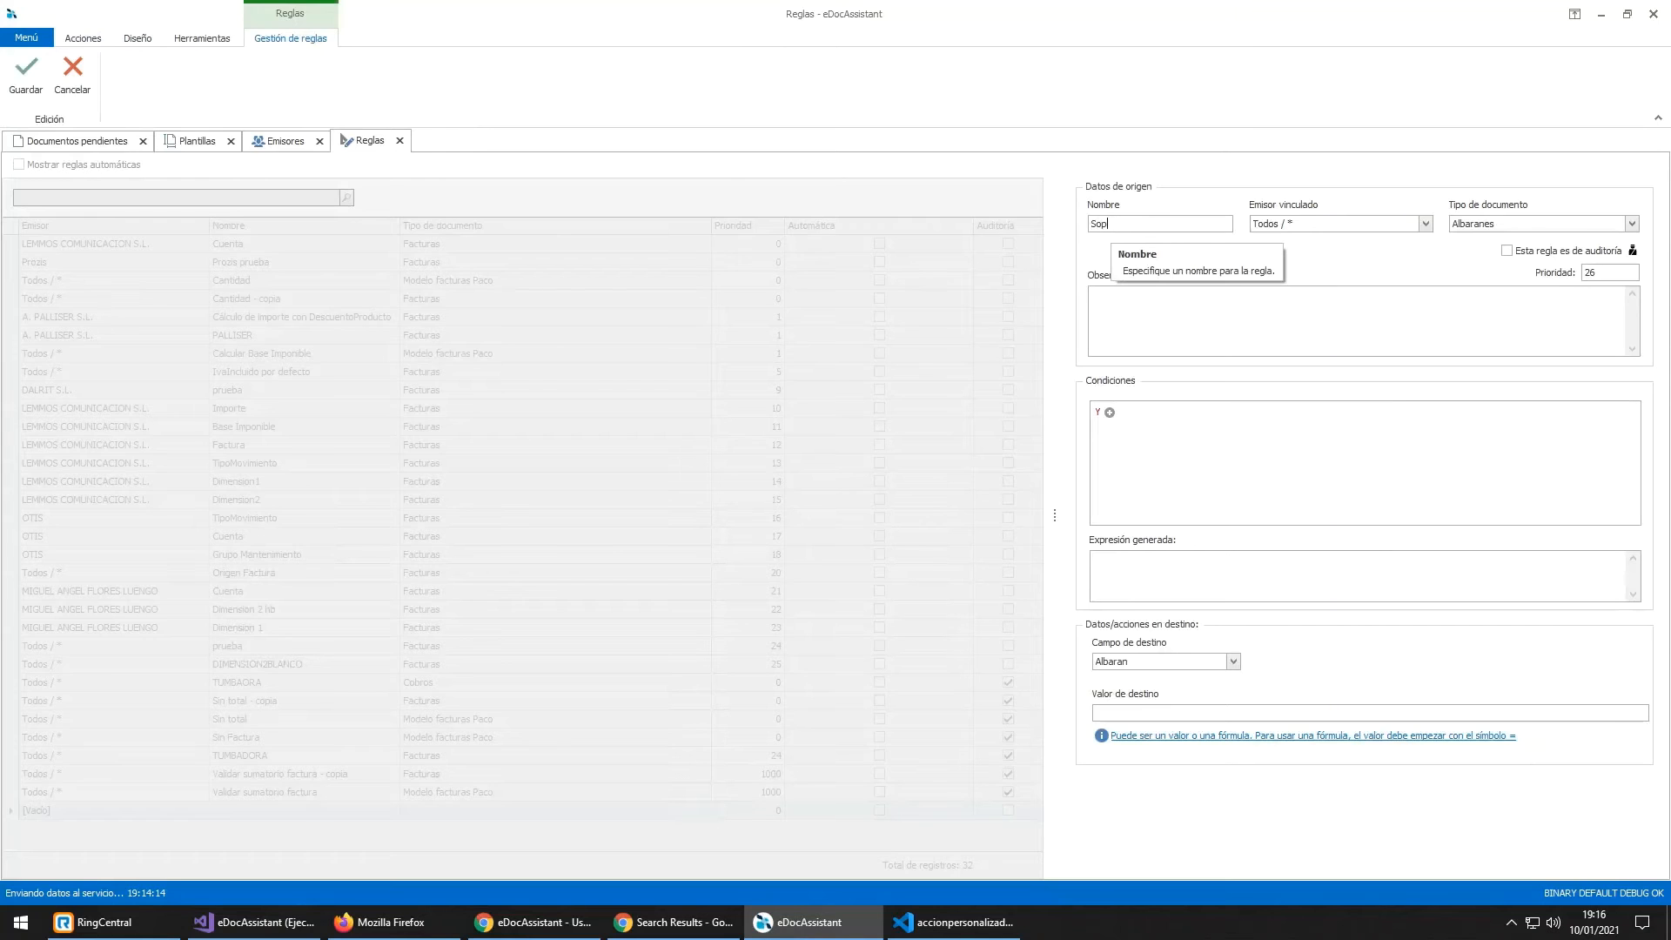
pyautogui.write('orte')
pyautogui.press('Tab')
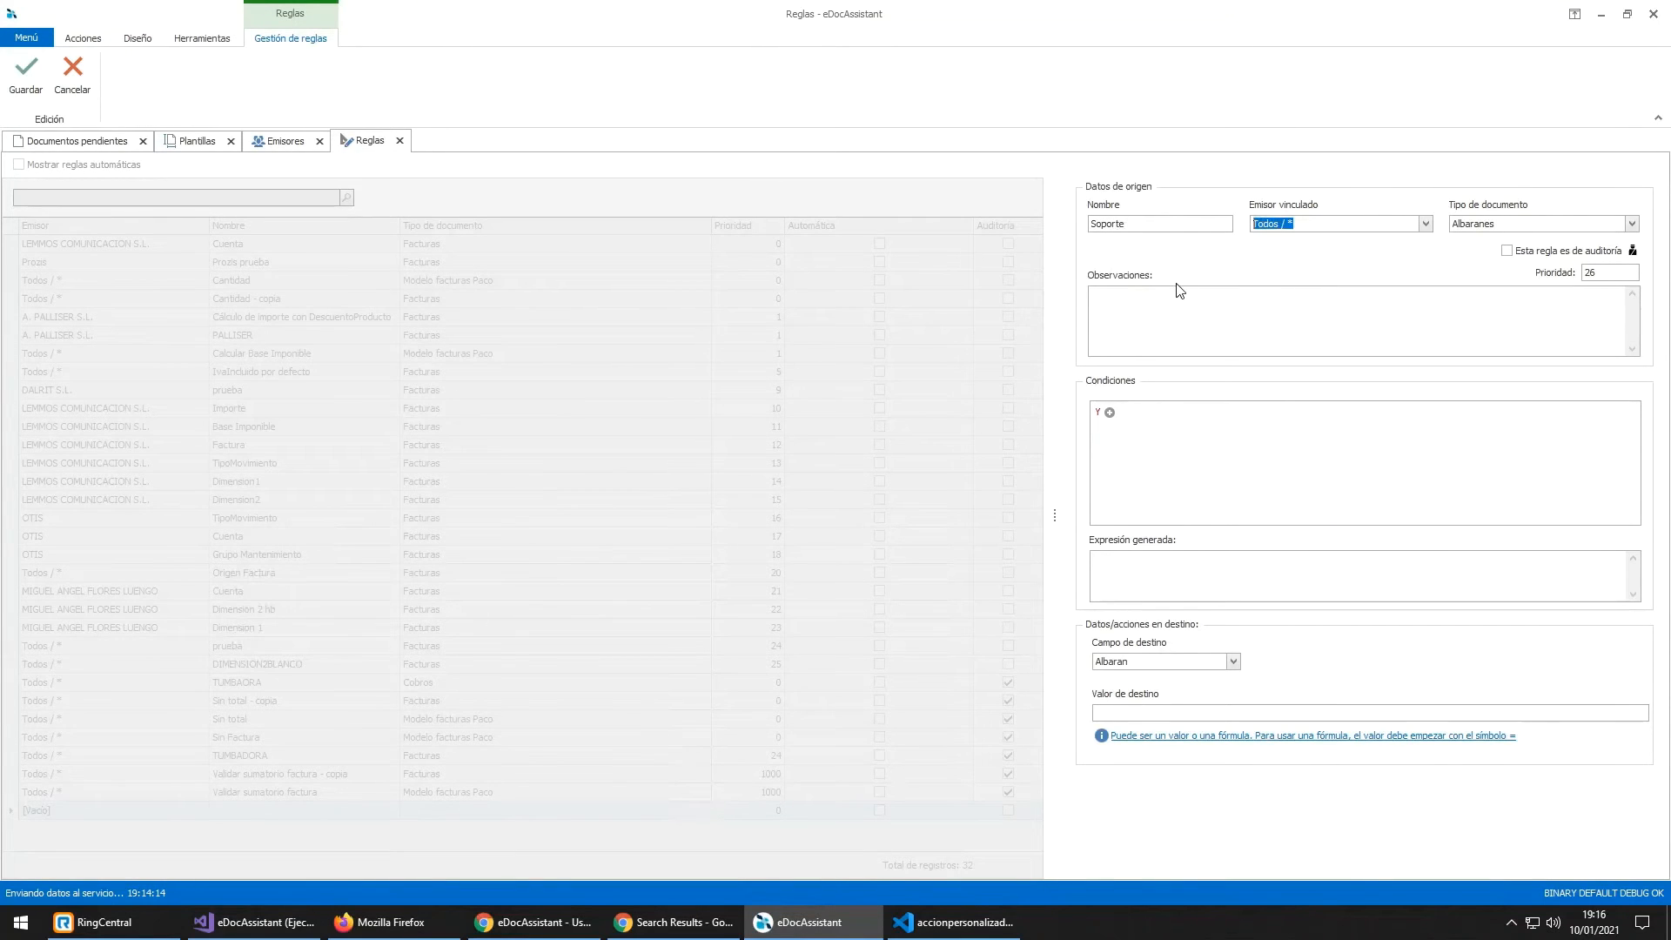
pyautogui.write('quone')
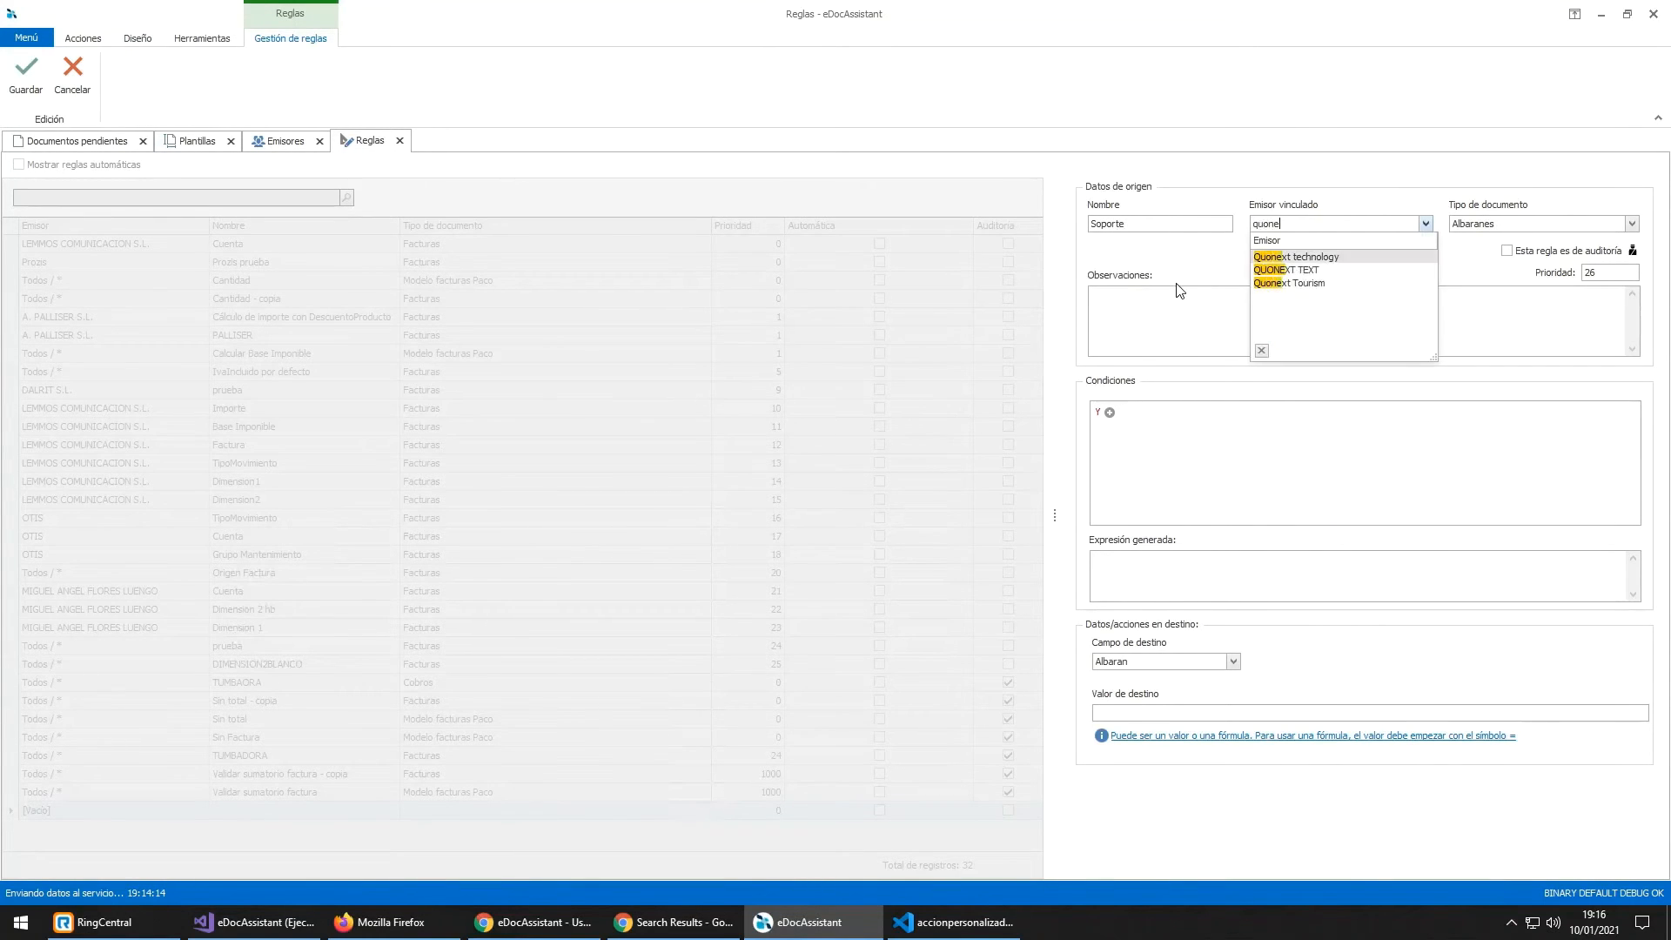
pyautogui.press('Down')
pyautogui.press('Return')
pyautogui.press('Tab')
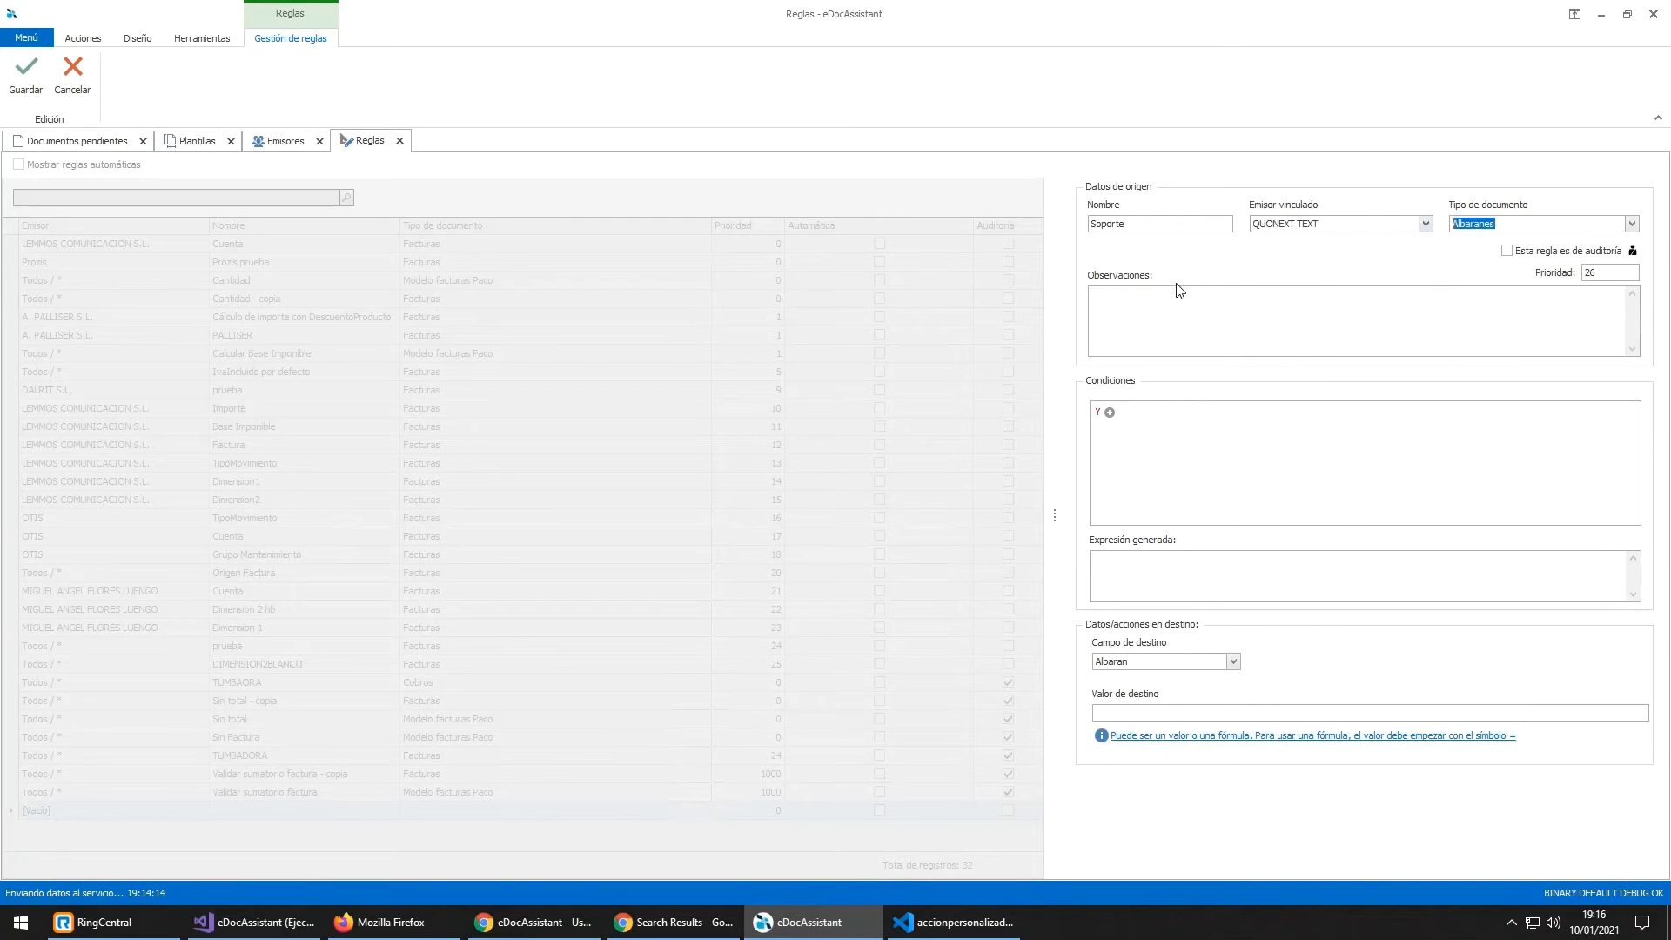
pyautogui.write('fac')
pyautogui.press('Down')
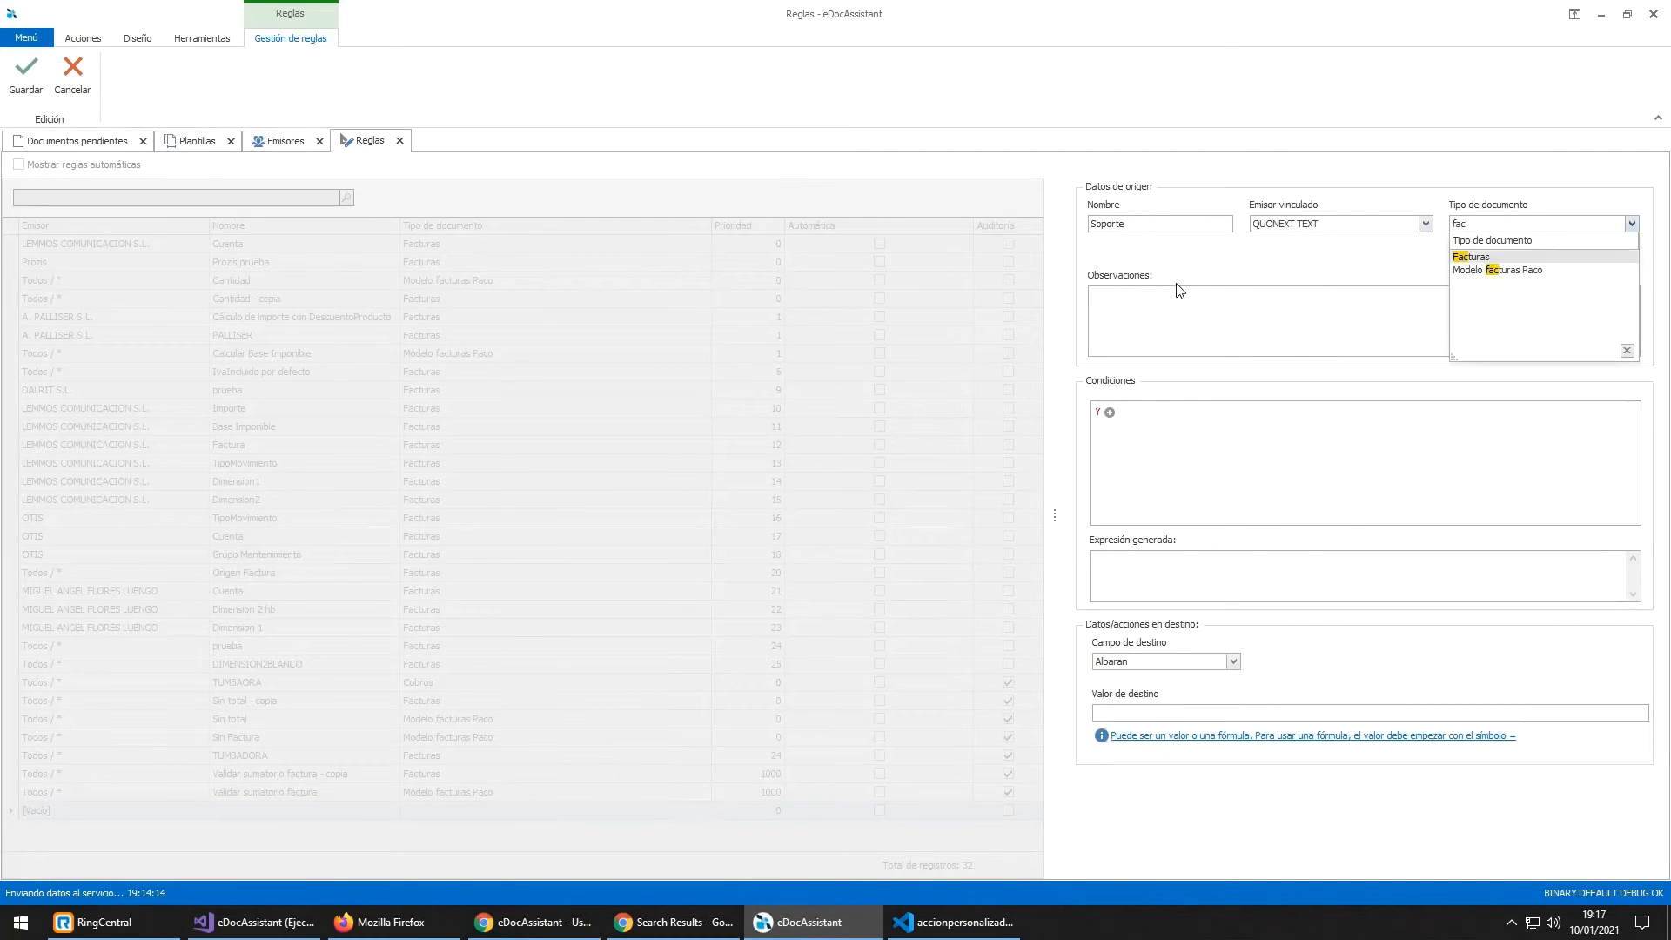
pyautogui.press('Return')
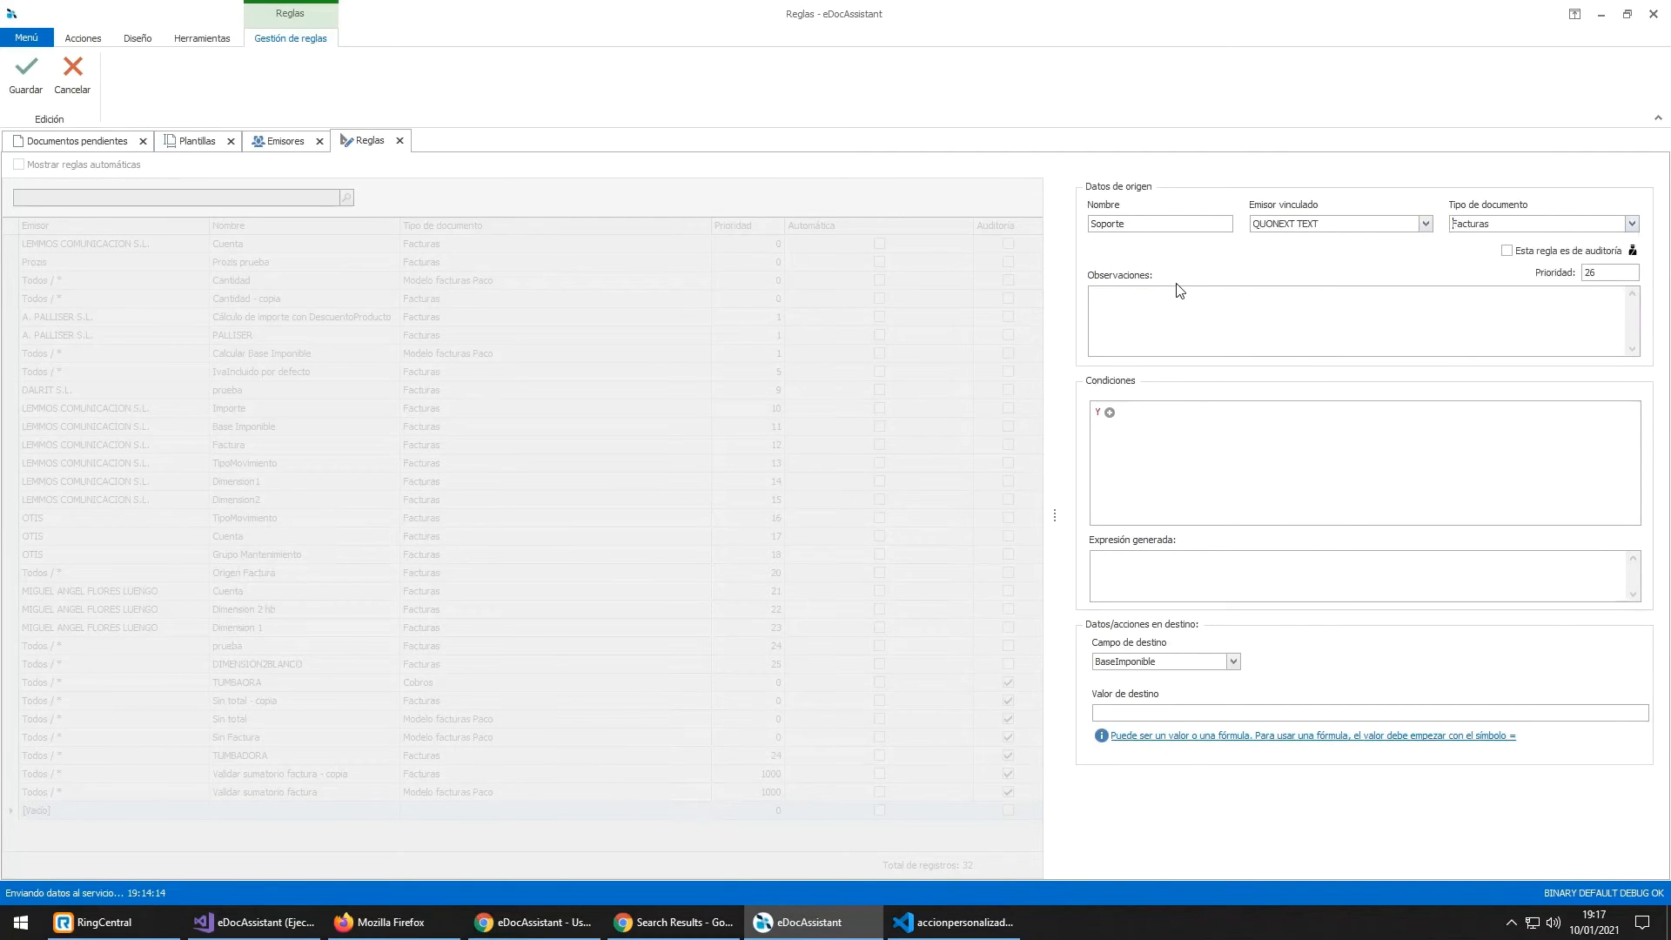
# Step: Add the condition [Descripcion] Contiene 'soporte'
pyautogui.click(1108, 414)
pyautogui.click(1130, 435)
pyautogui.press('d')
pyautogui.press('Return')
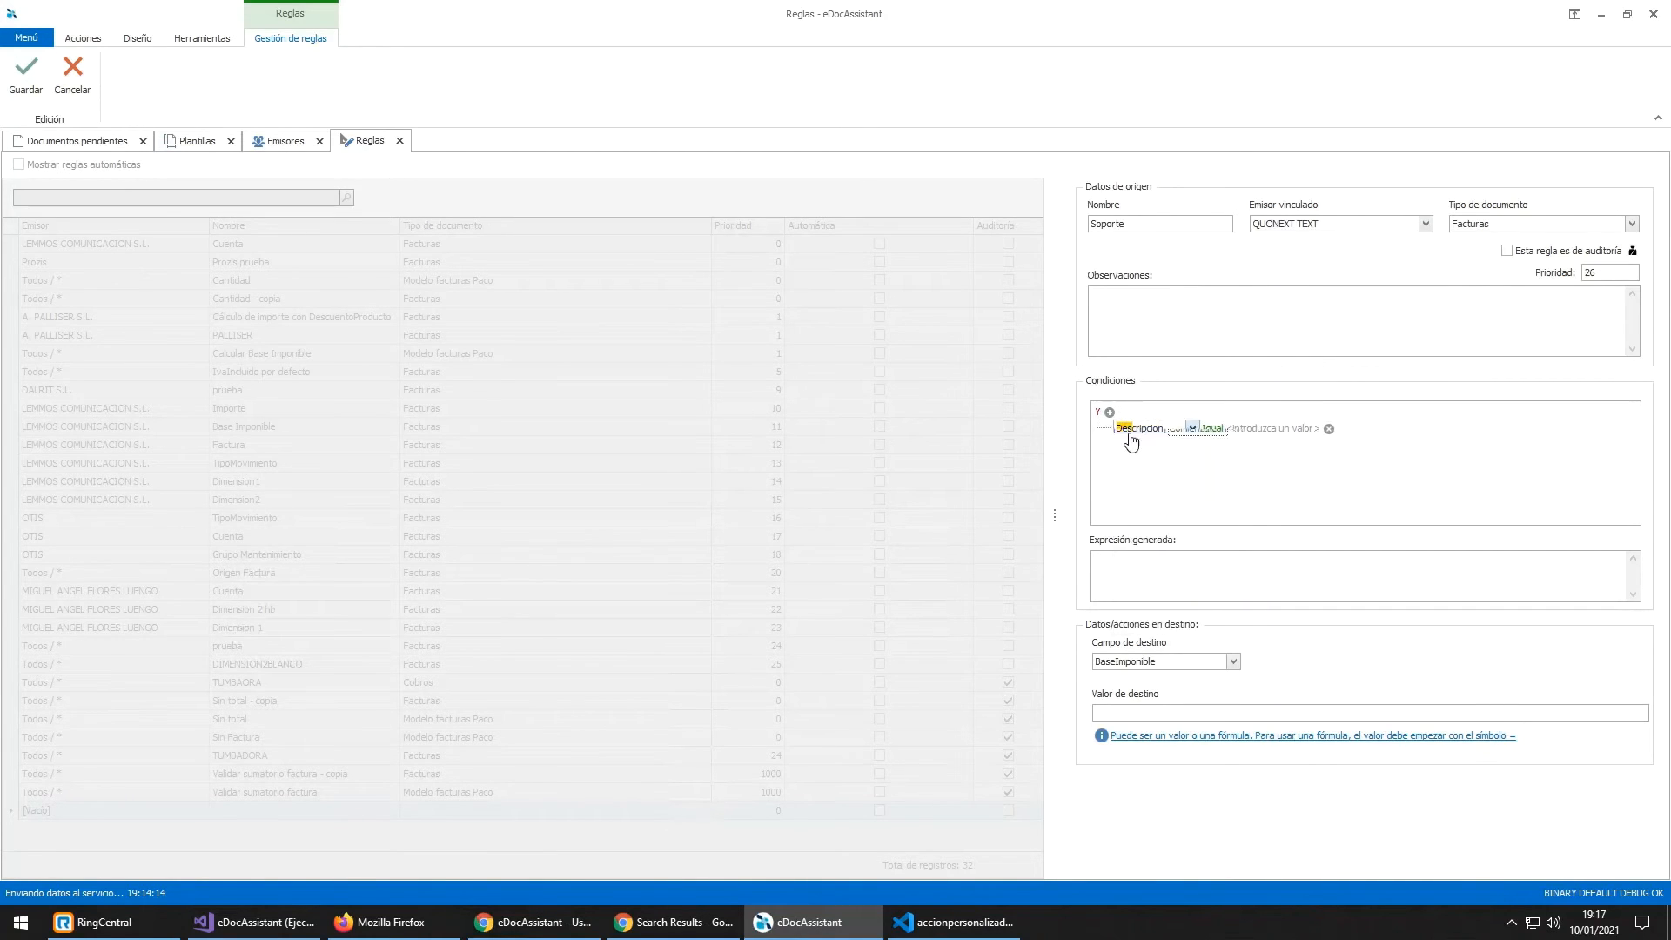
pyautogui.press('Return')
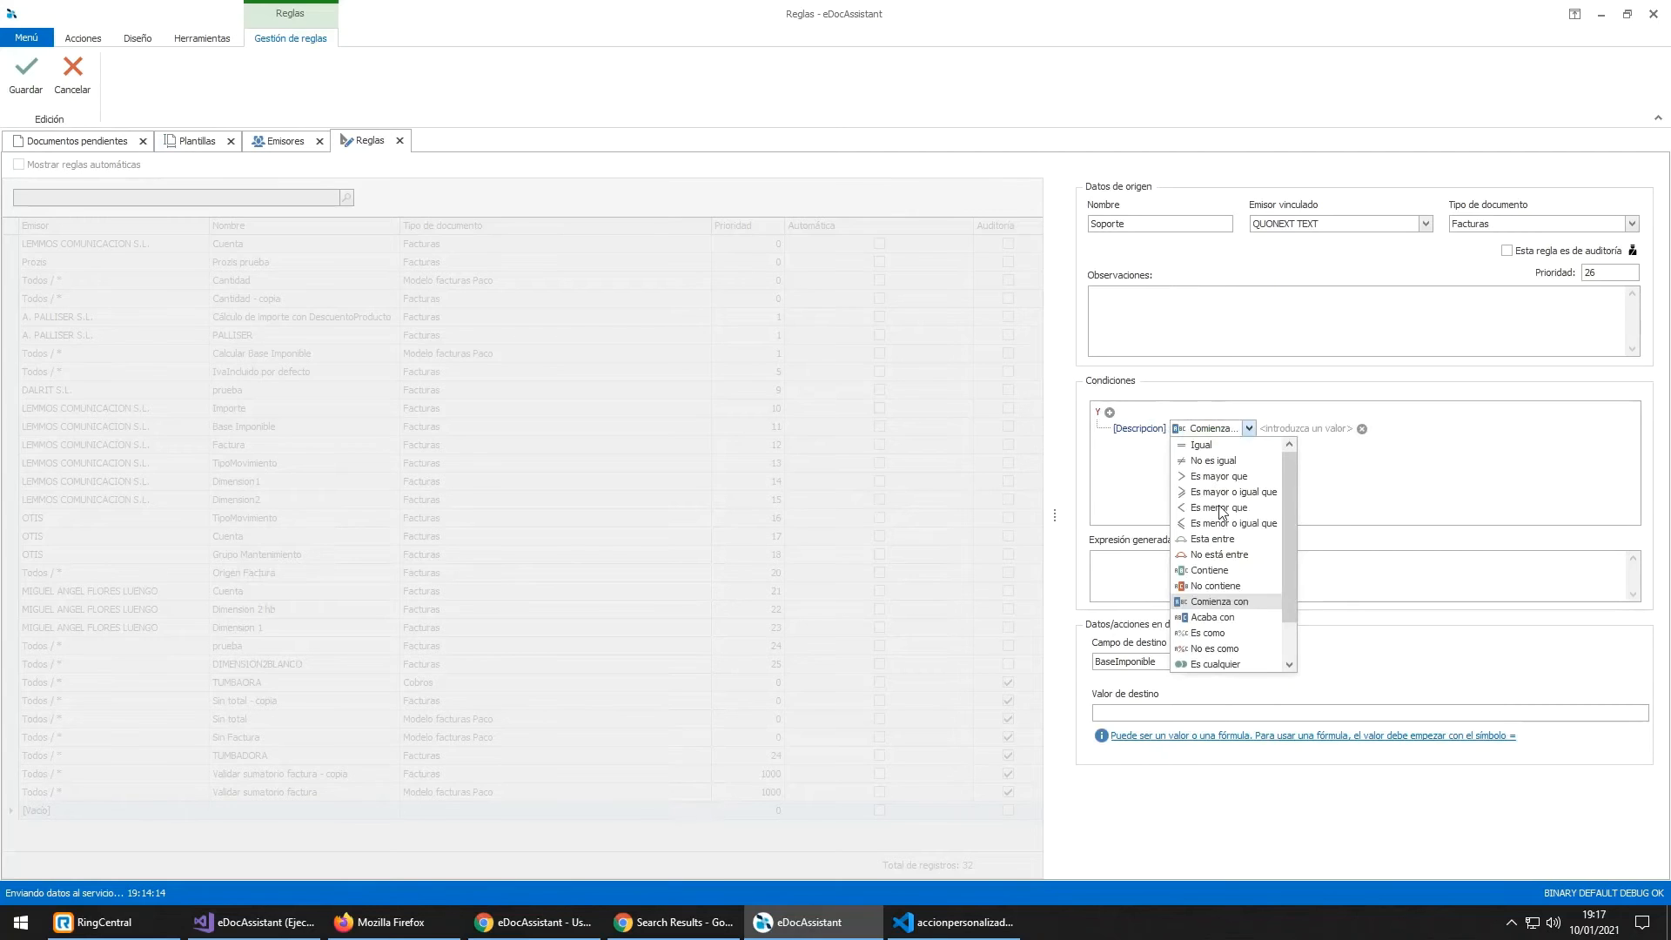
pyautogui.press('Up')
pyautogui.press('Up')
pyautogui.press('Return')
pyautogui.click(1276, 427)
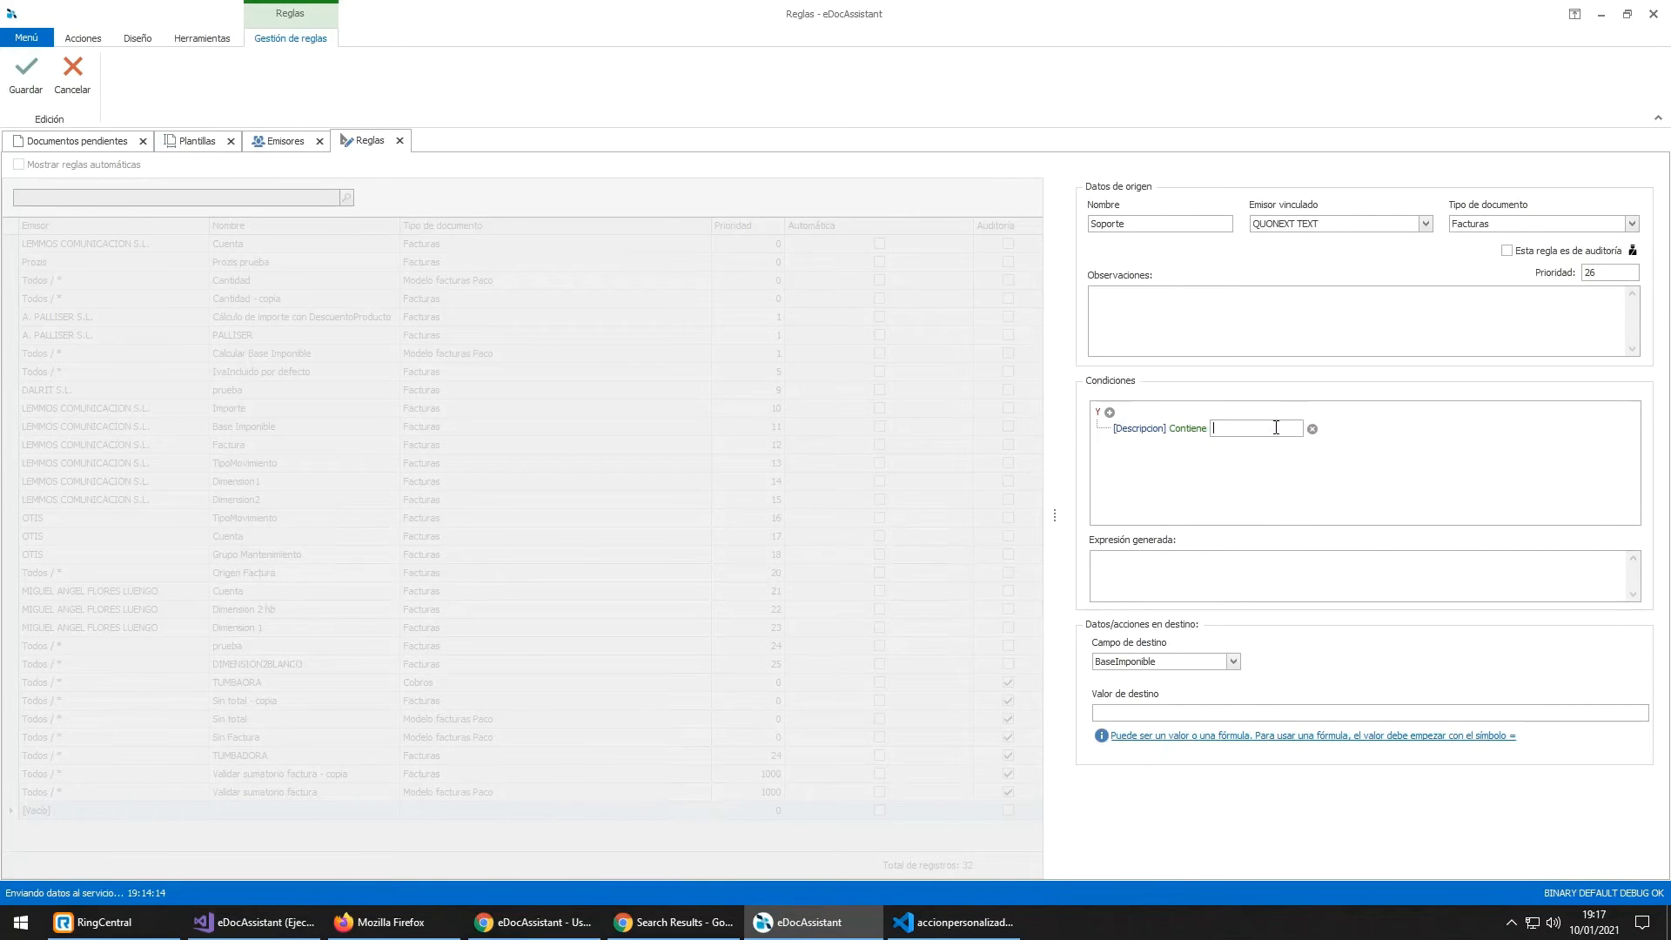
pyautogui.write('soporte')
pyautogui.press('Return')
# Step: Set the destination field to Hotel
pyautogui.click(1181, 666)
pyautogui.write('h')
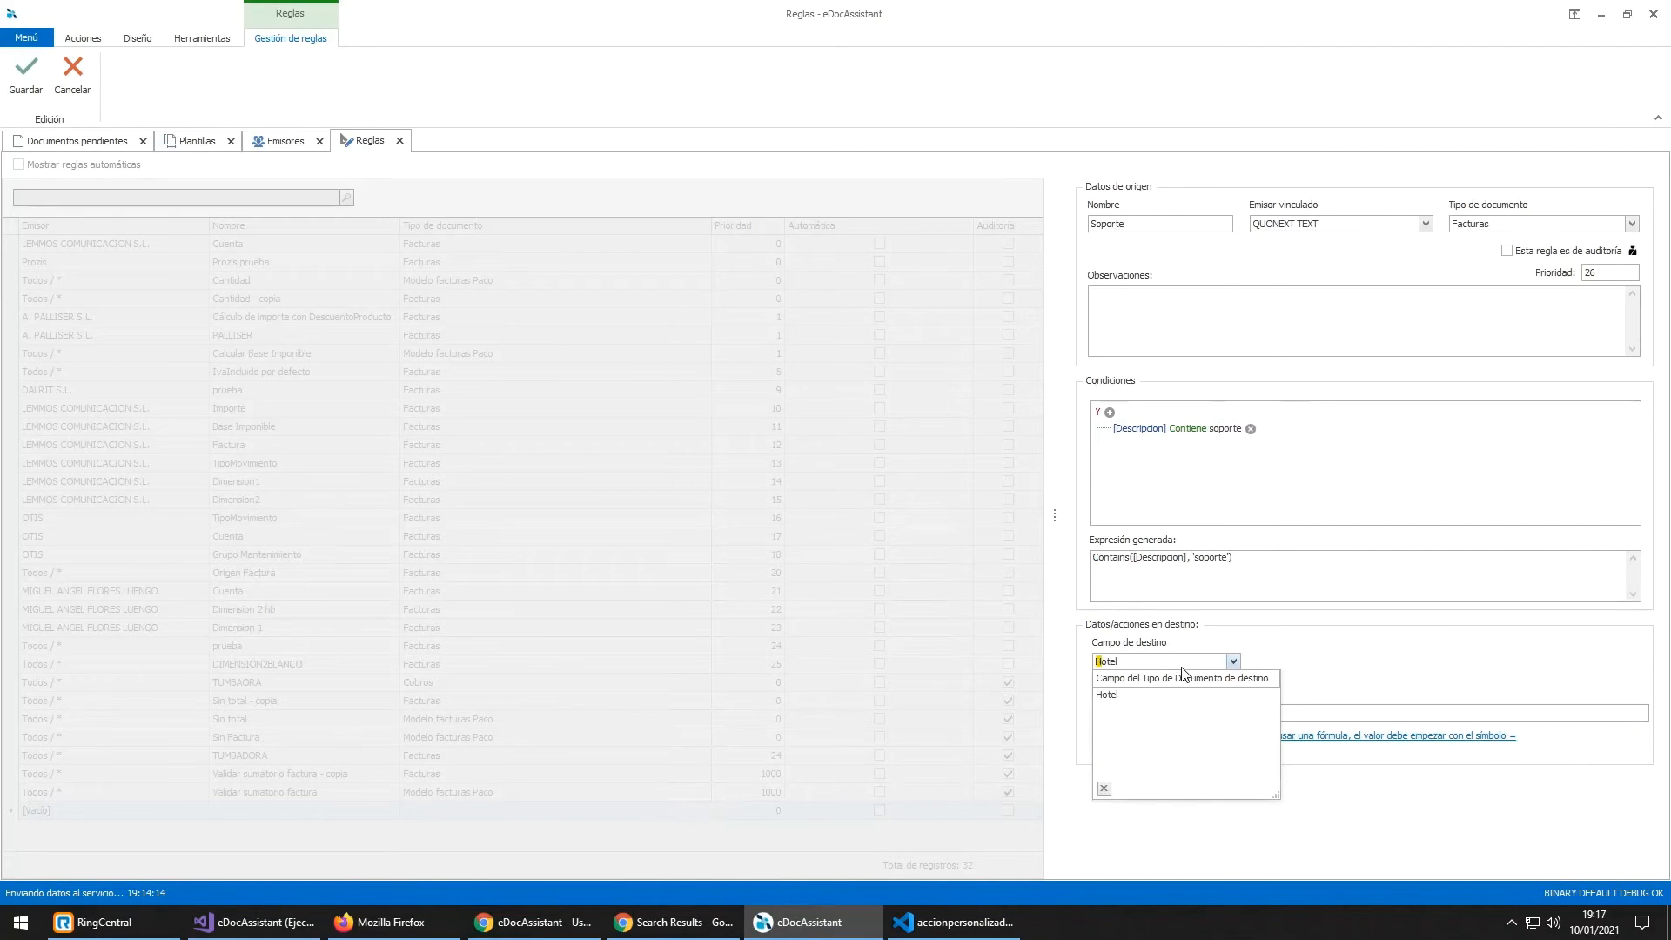
pyautogui.press('Return')
pyautogui.click(1181, 712)
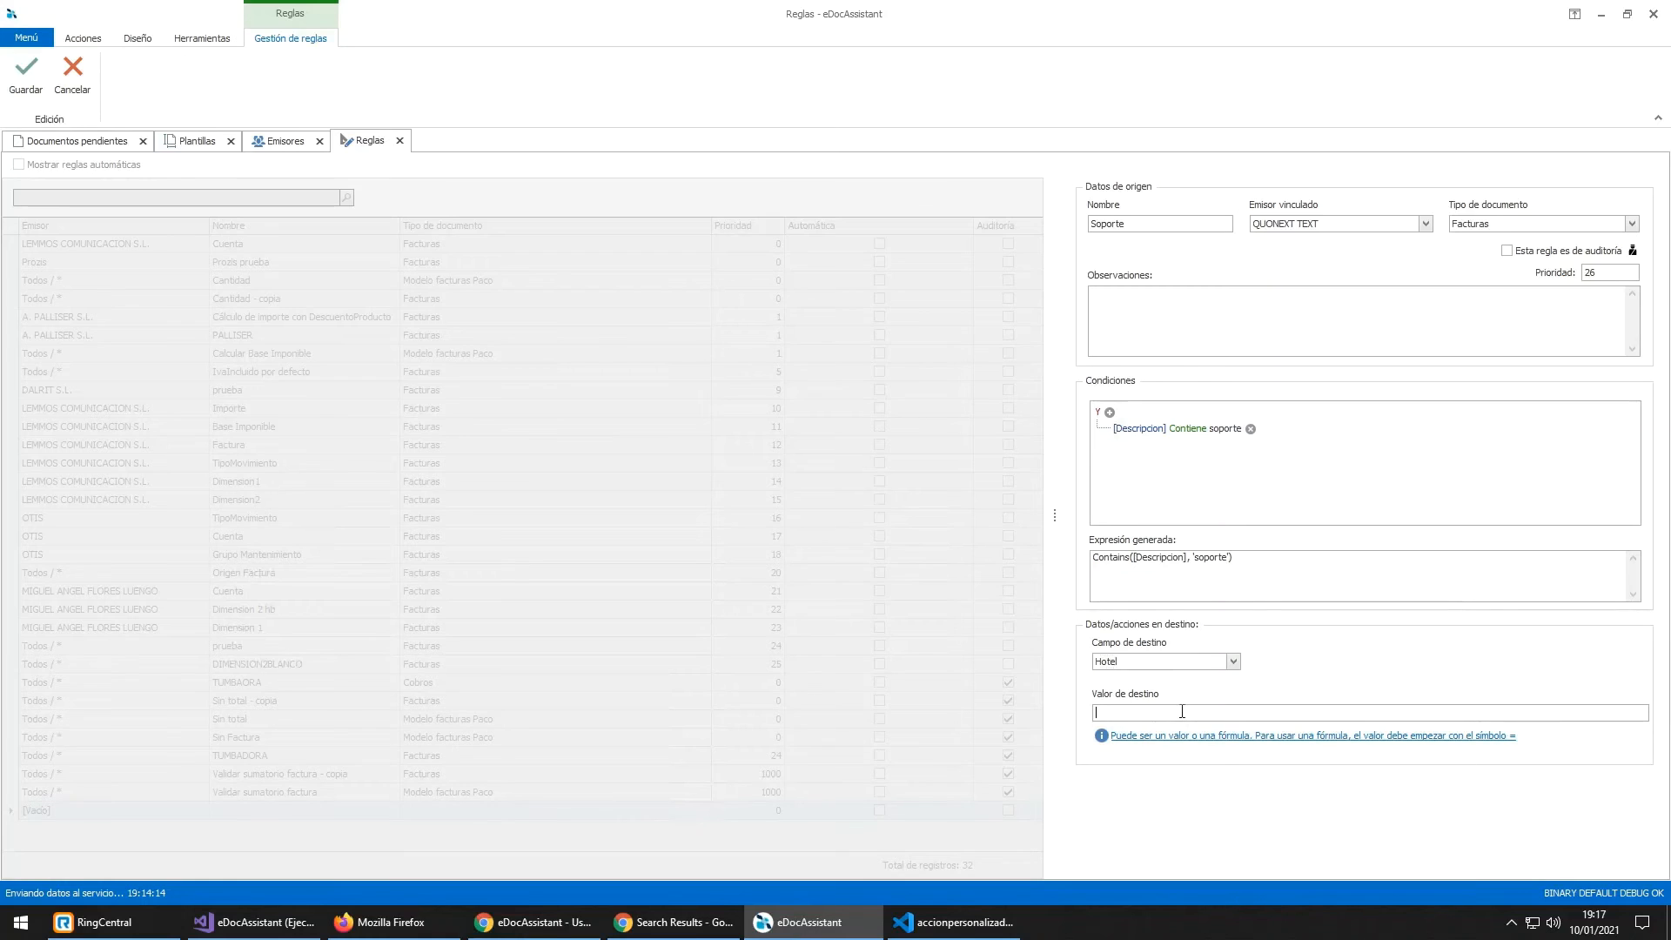
# Step: Enter 'Hotel Poniente' as the destination value and review the rule name and generated expression
pyautogui.write('Hotel Poniente')
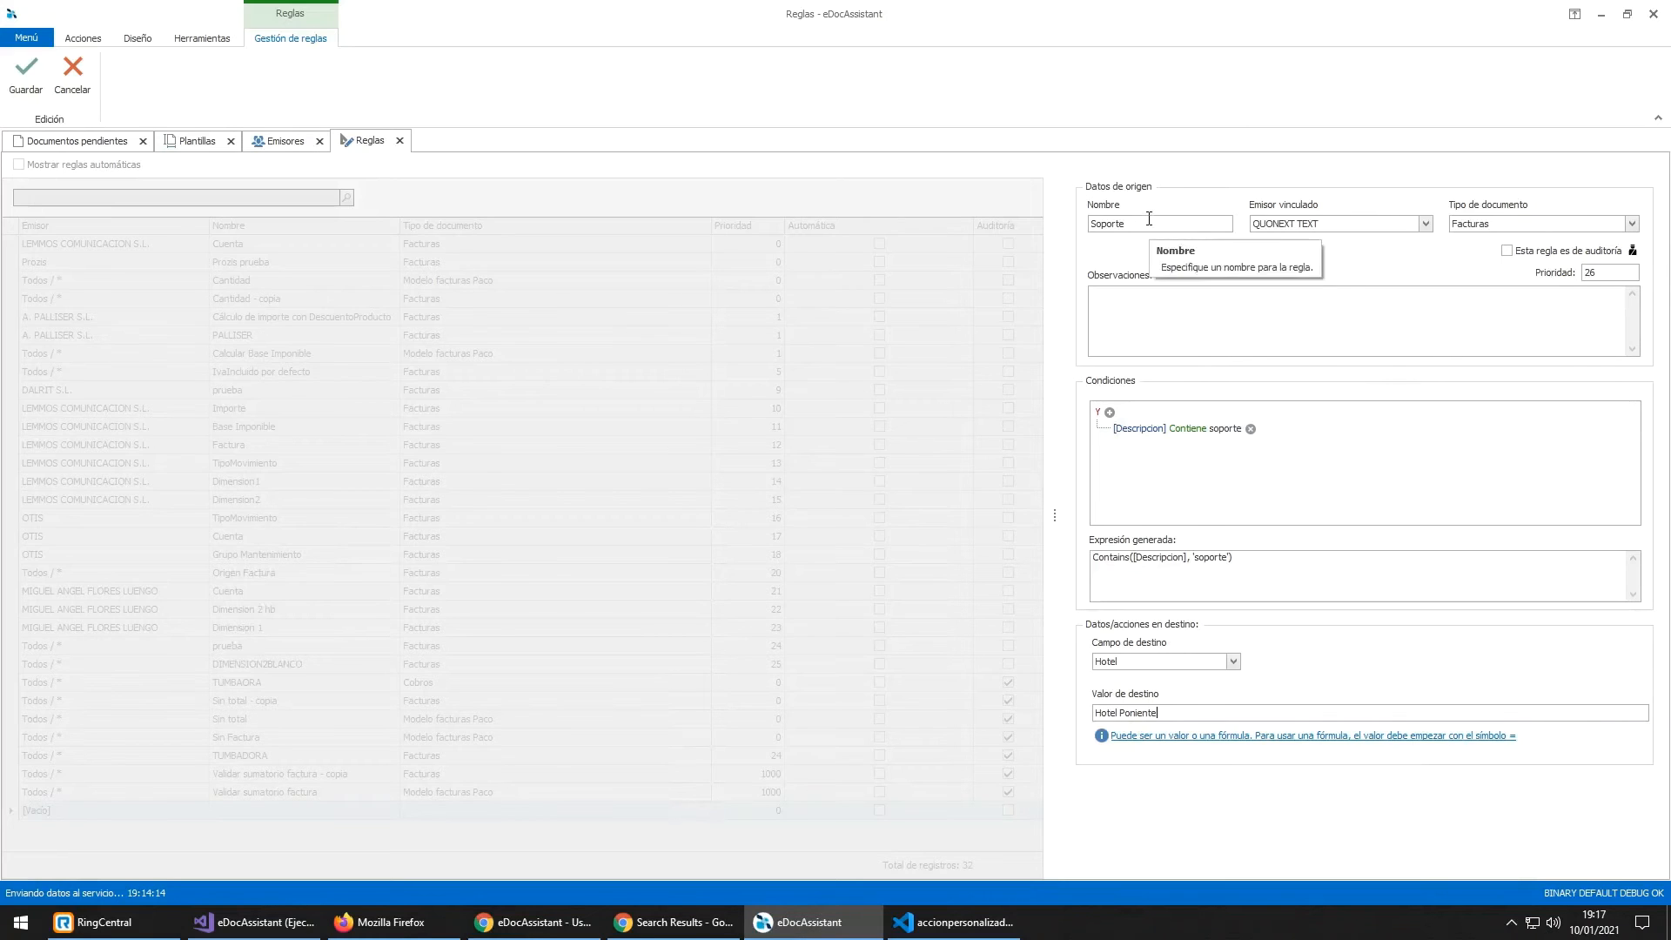
pyautogui.moveTo(1138, 223); pyautogui.dragTo(1079, 229)
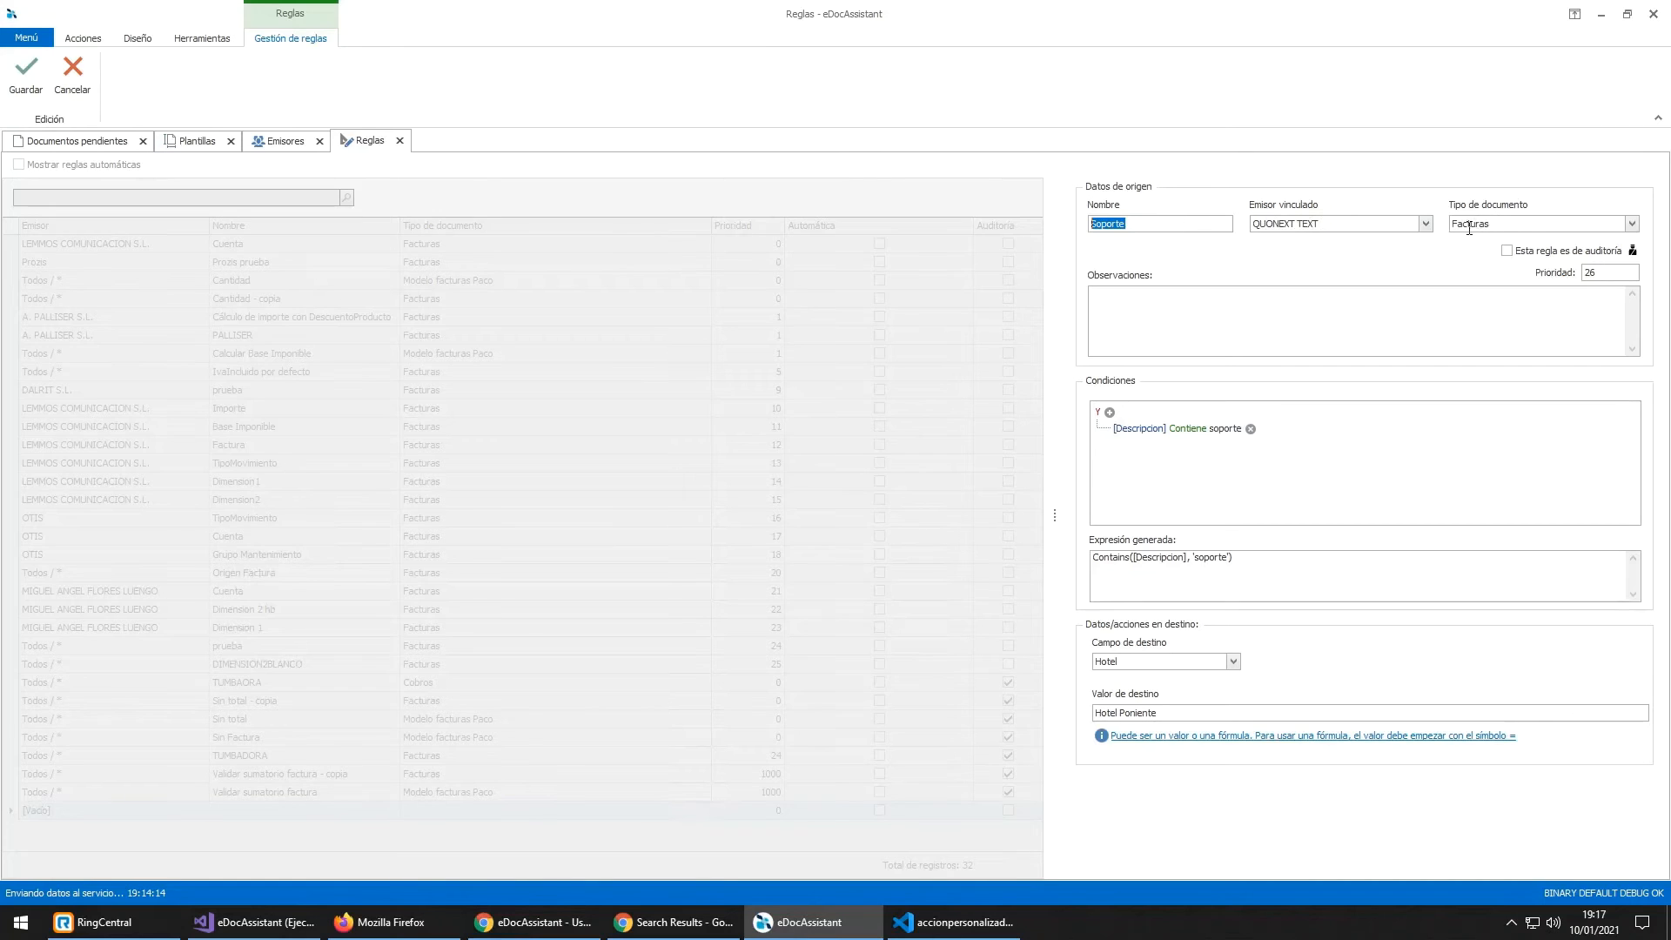
pyautogui.moveTo(1602, 272)
pyautogui.click(1238, 562)
pyautogui.click(1350, 593)
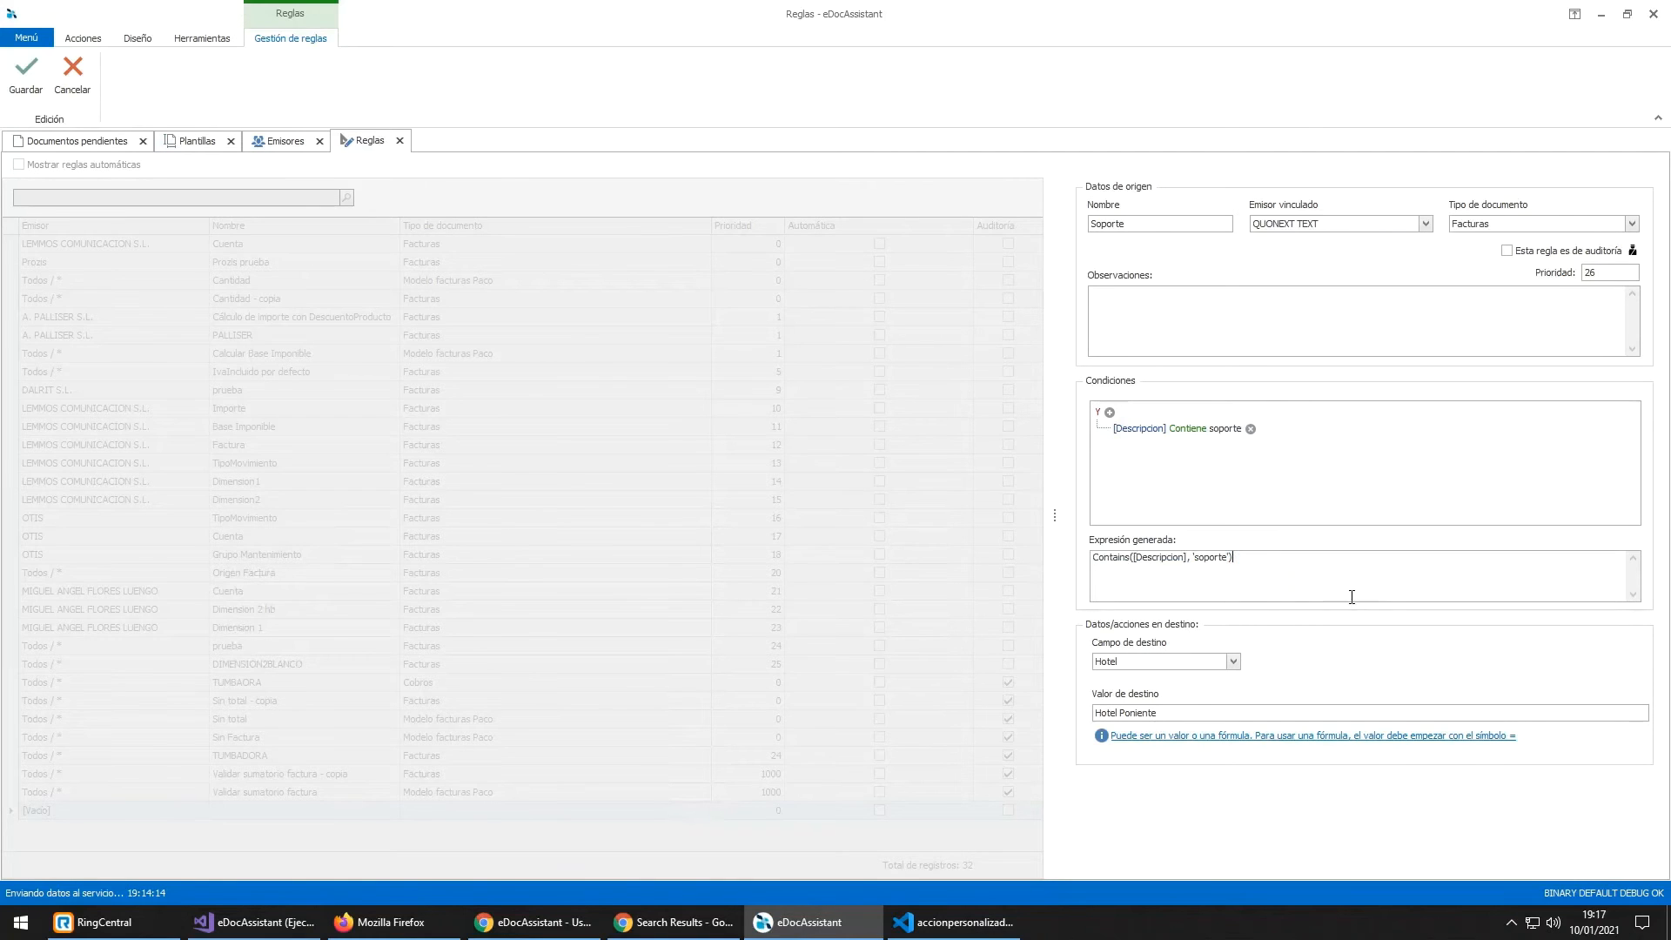
# Step: Confirm Hotel stays the destination field, then open the 'Uso de funciones en reglas' help guide
pyautogui.click(1160, 661)
pyautogui.click(1160, 663)
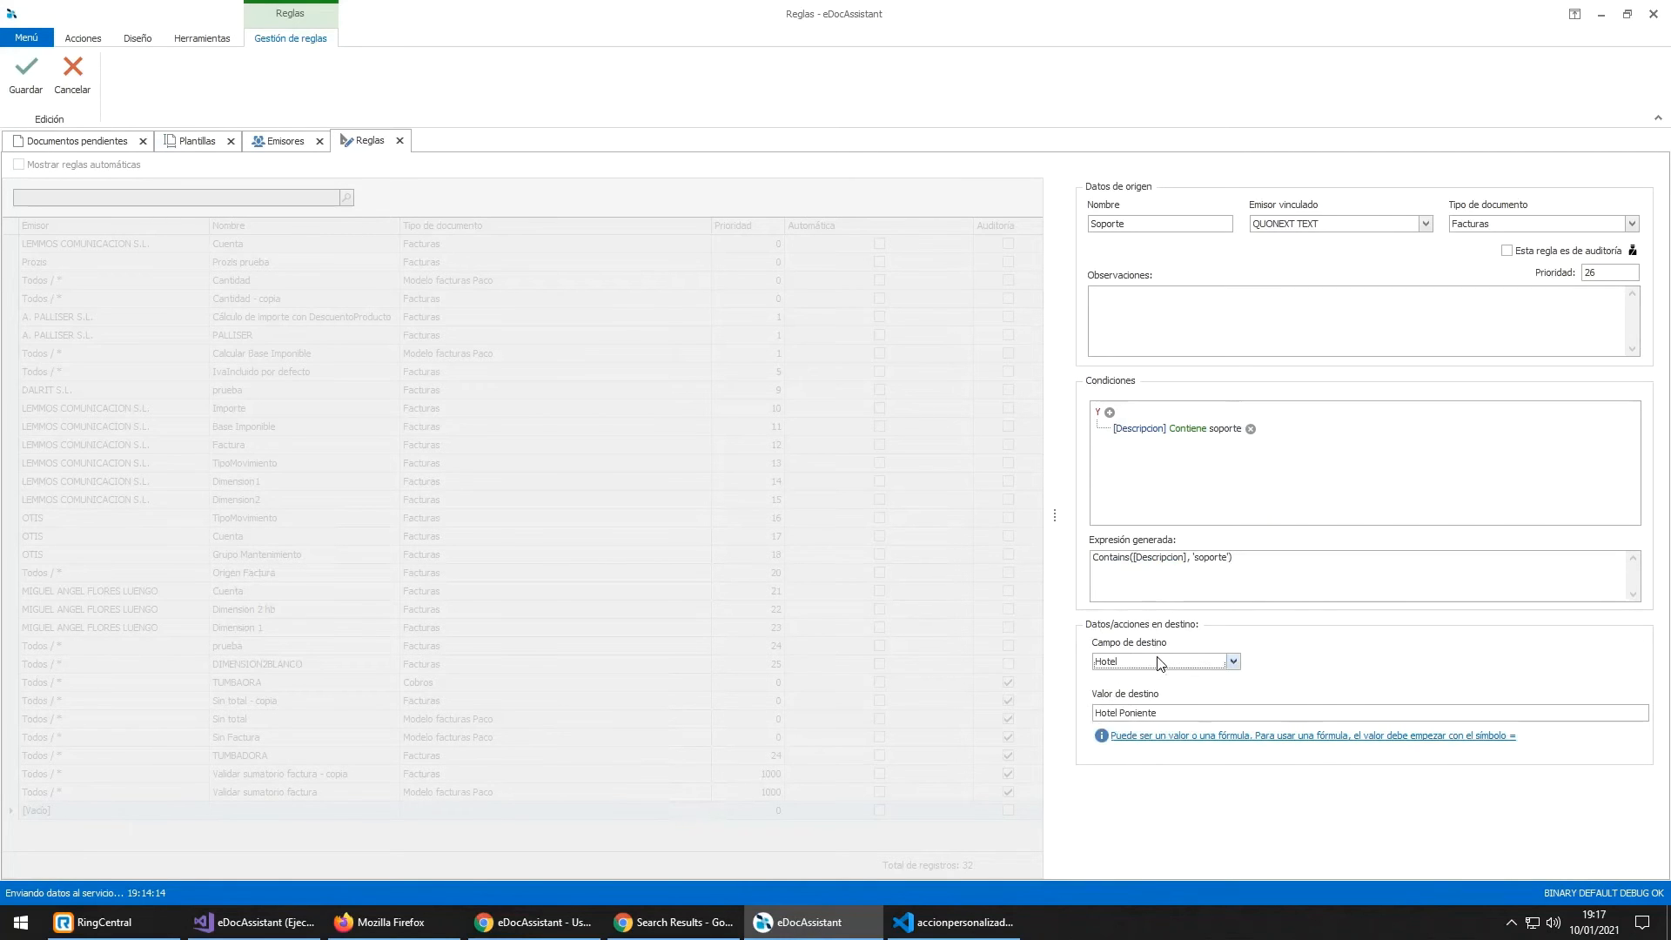
pyautogui.moveTo(1162, 713); pyautogui.dragTo(1094, 692)
pyautogui.click(1175, 712)
pyautogui.click(1179, 662)
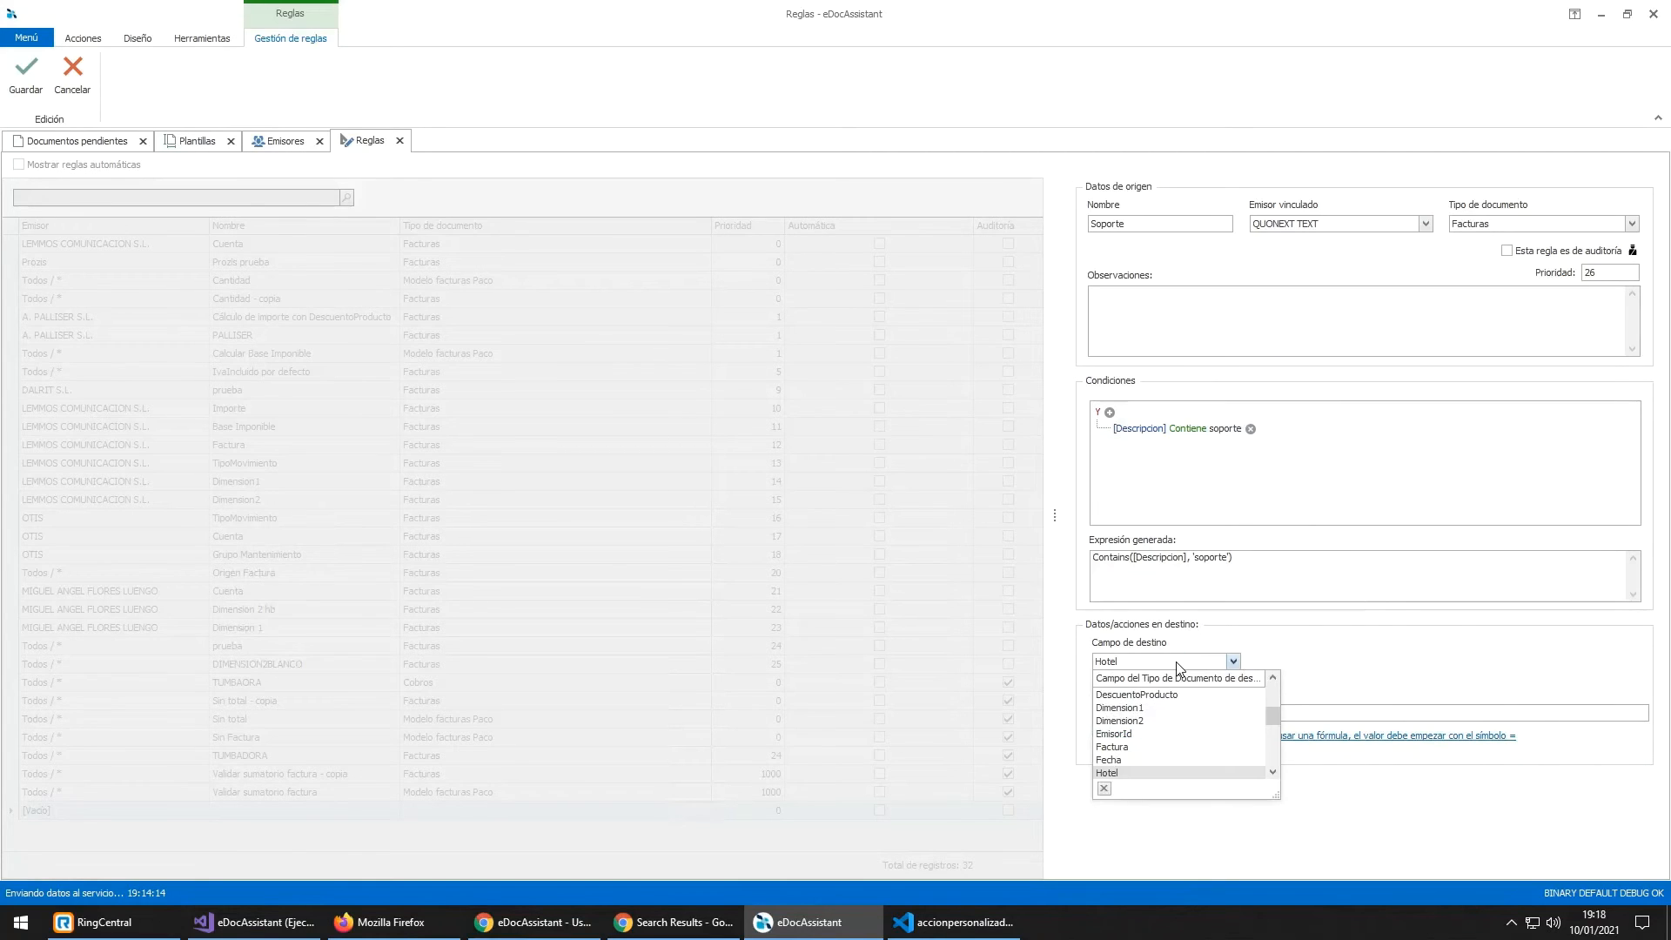
pyautogui.click(1177, 664)
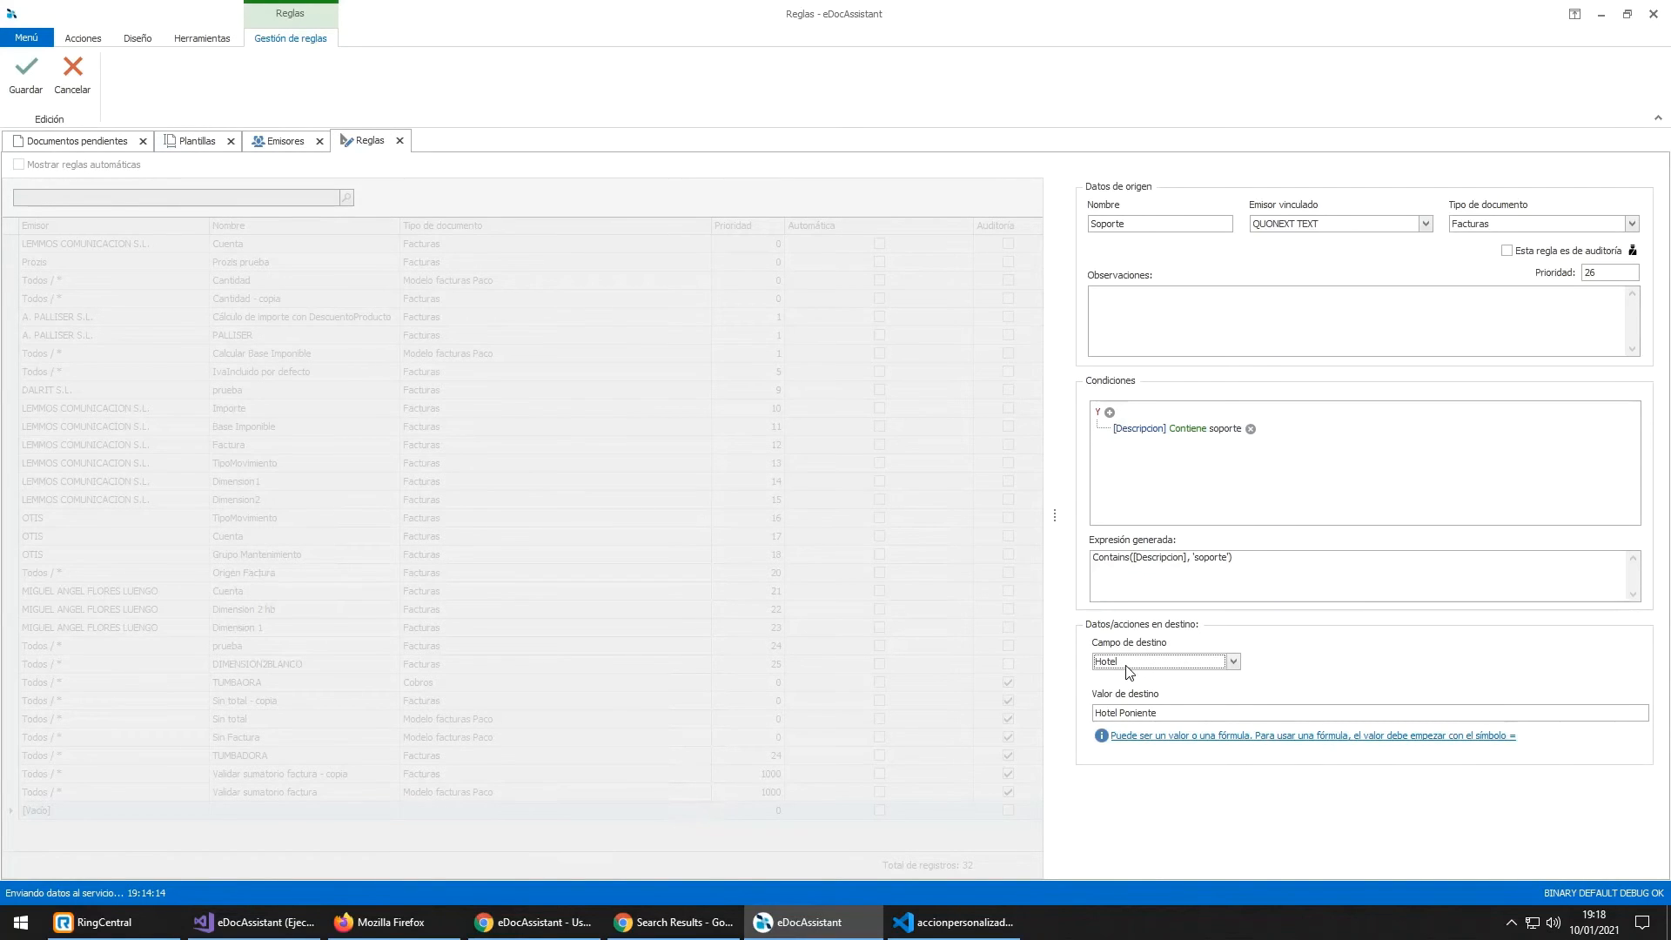
pyautogui.click(1182, 736)
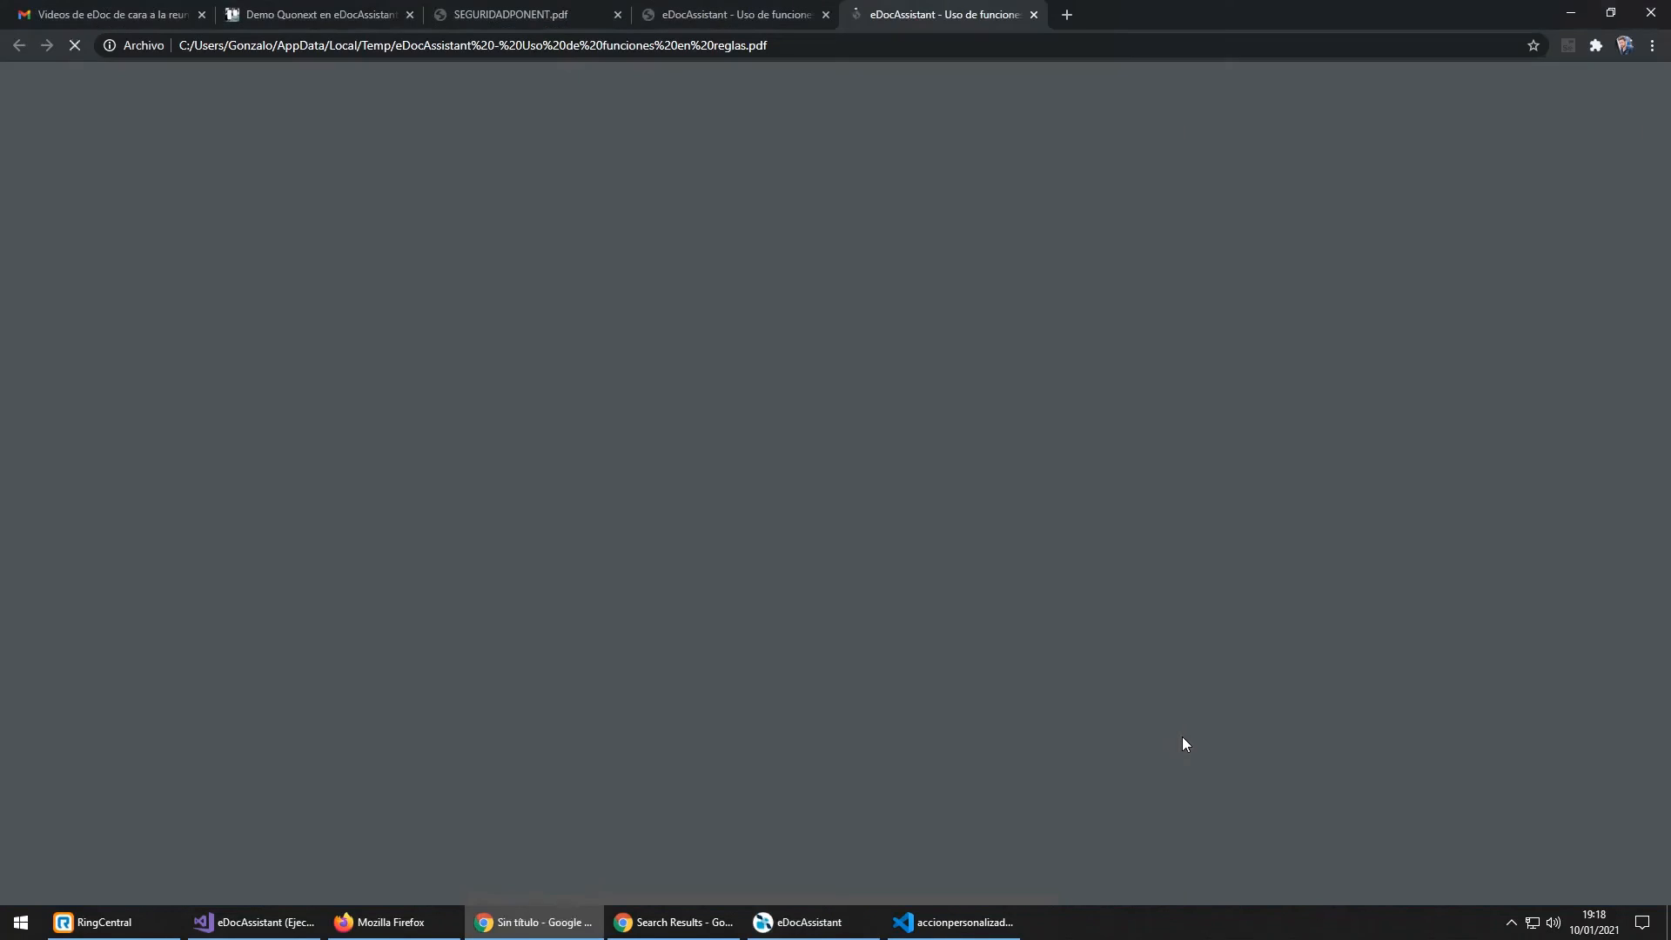
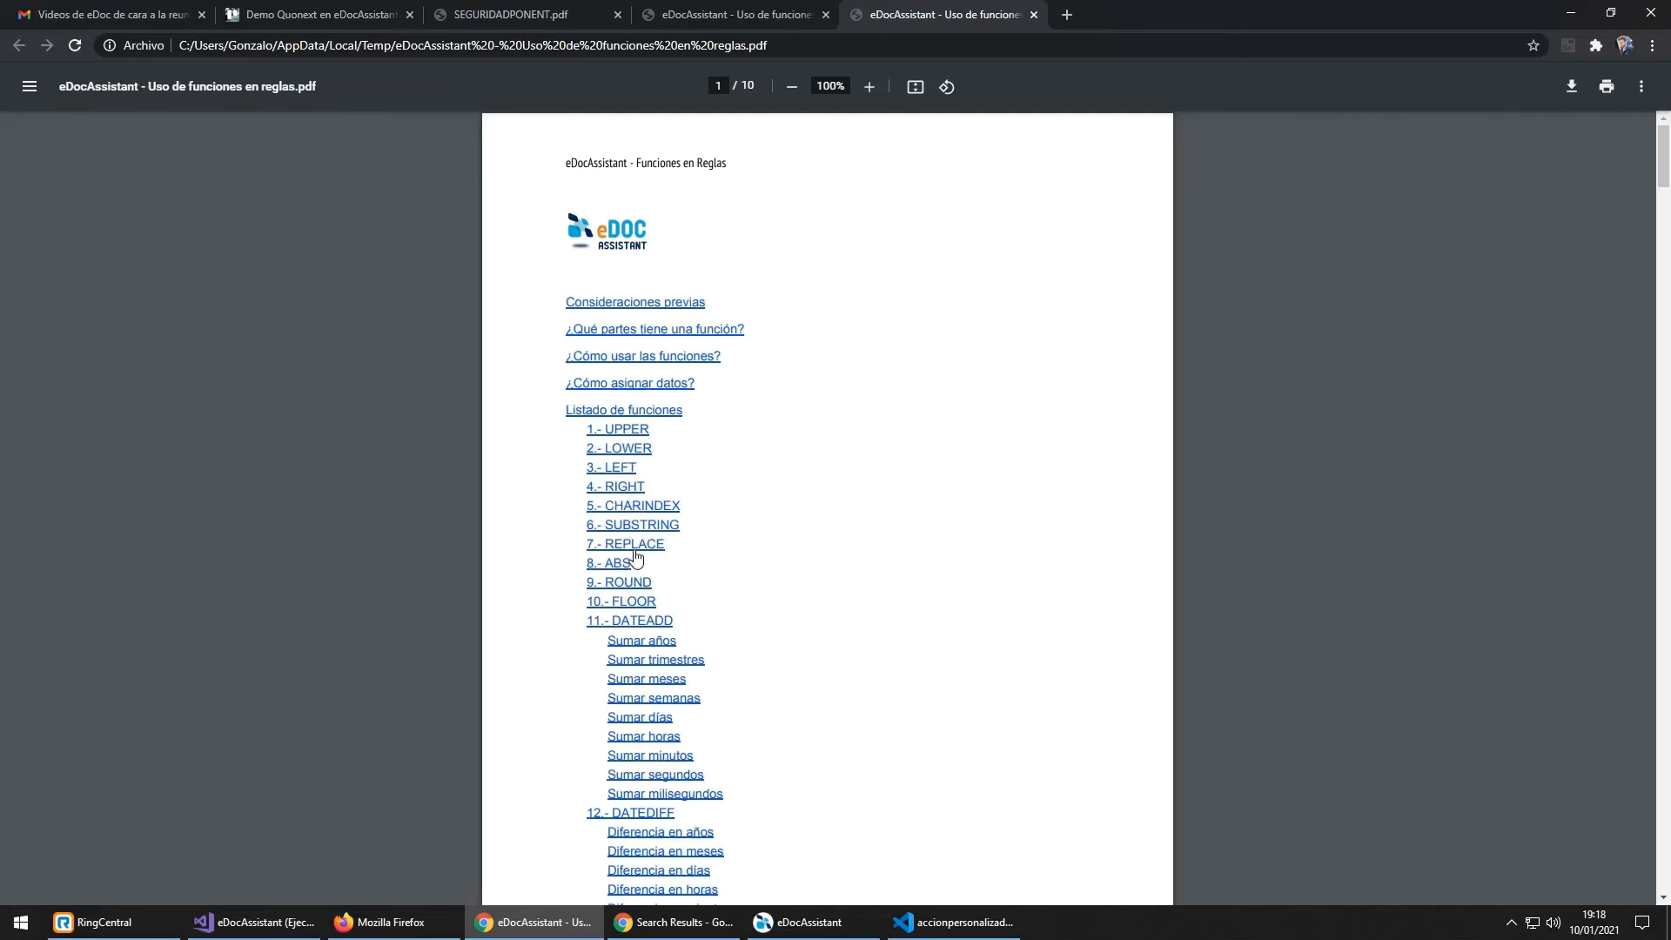
# Step: Look up the TOINT text-conversion function in the rule functions guide, then return to eDocAssistant
pyautogui.scroll(-1, 648, 561)
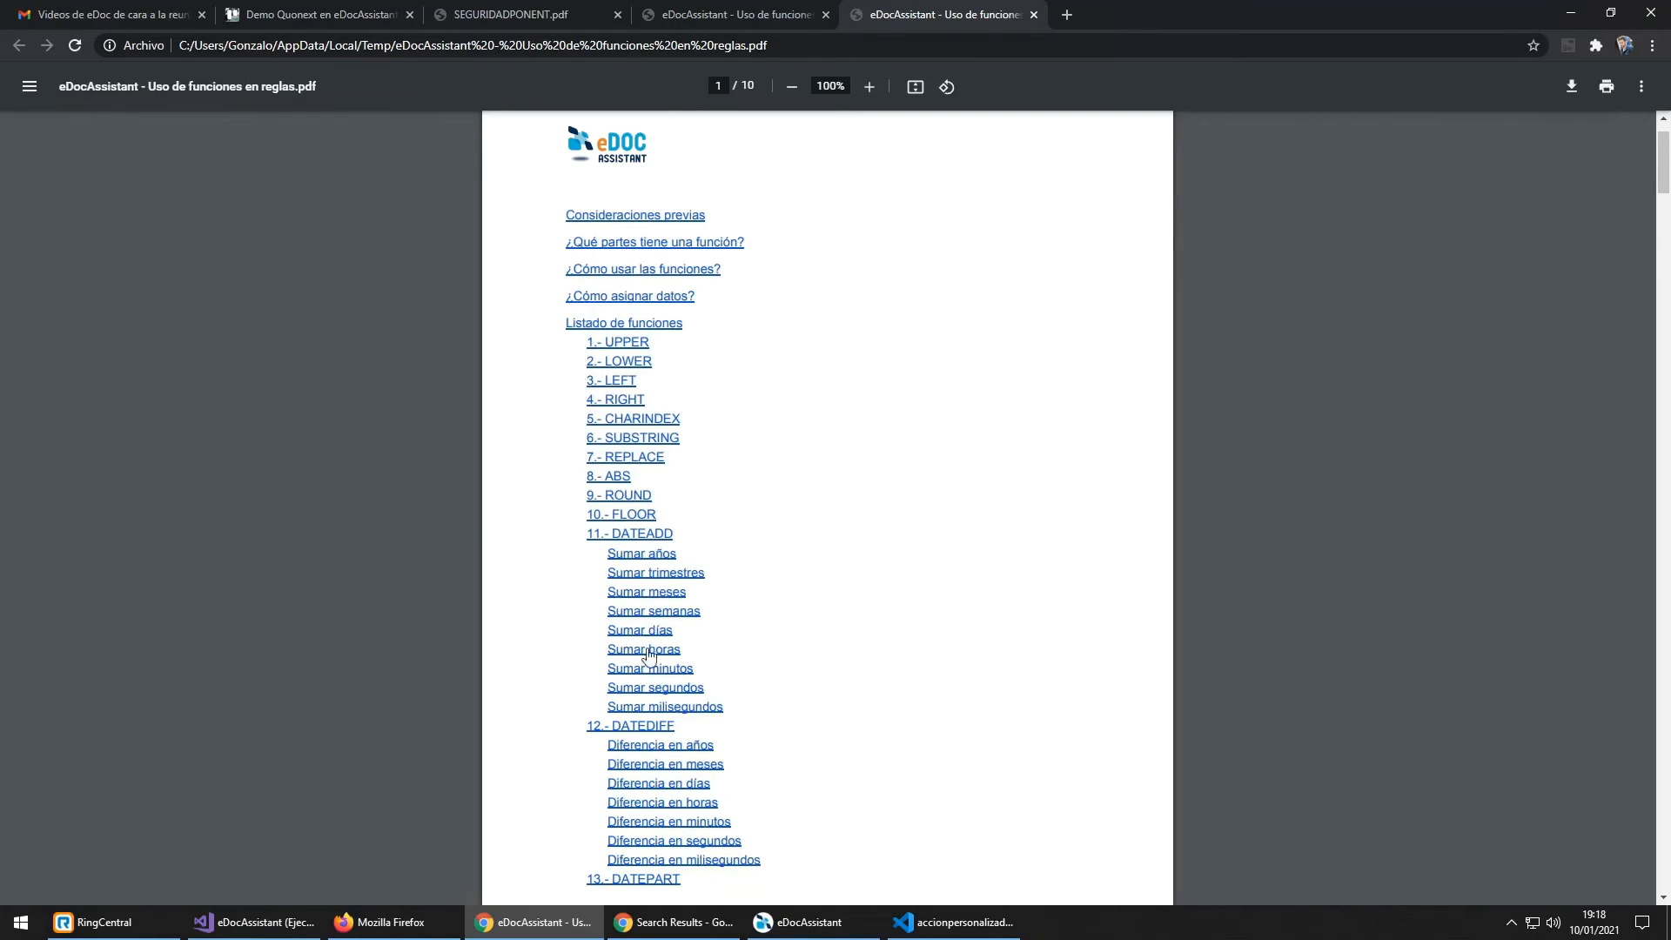
pyautogui.scroll(-8, 661, 679)
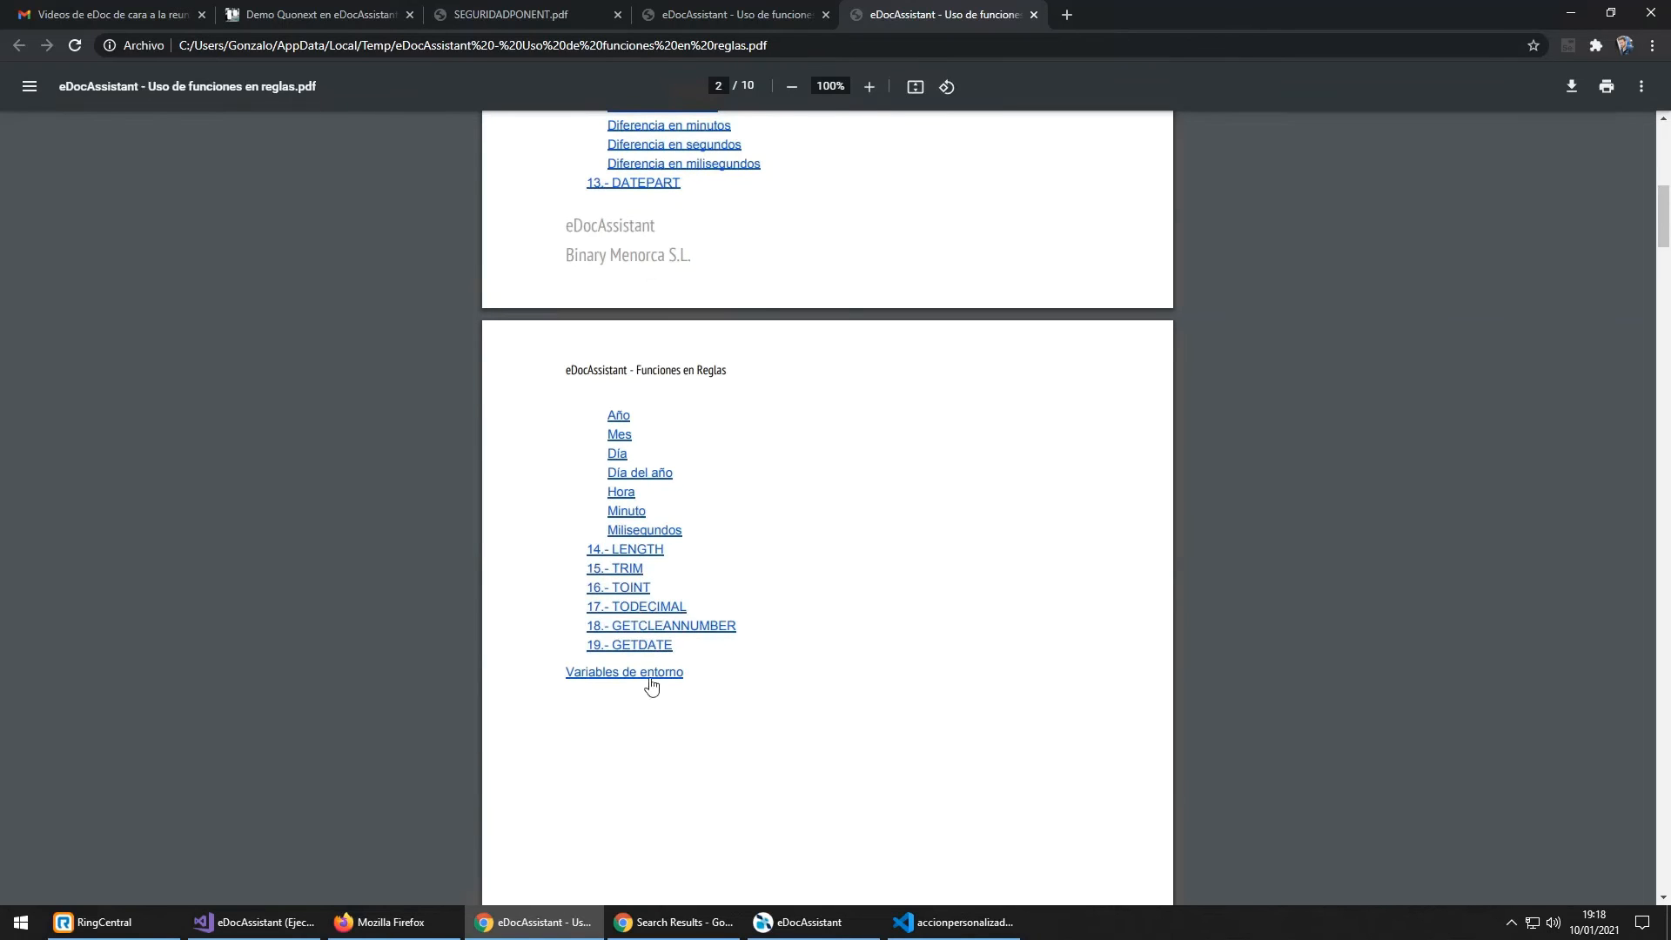
pyautogui.click(638, 584)
pyautogui.scroll(6, 755, 292)
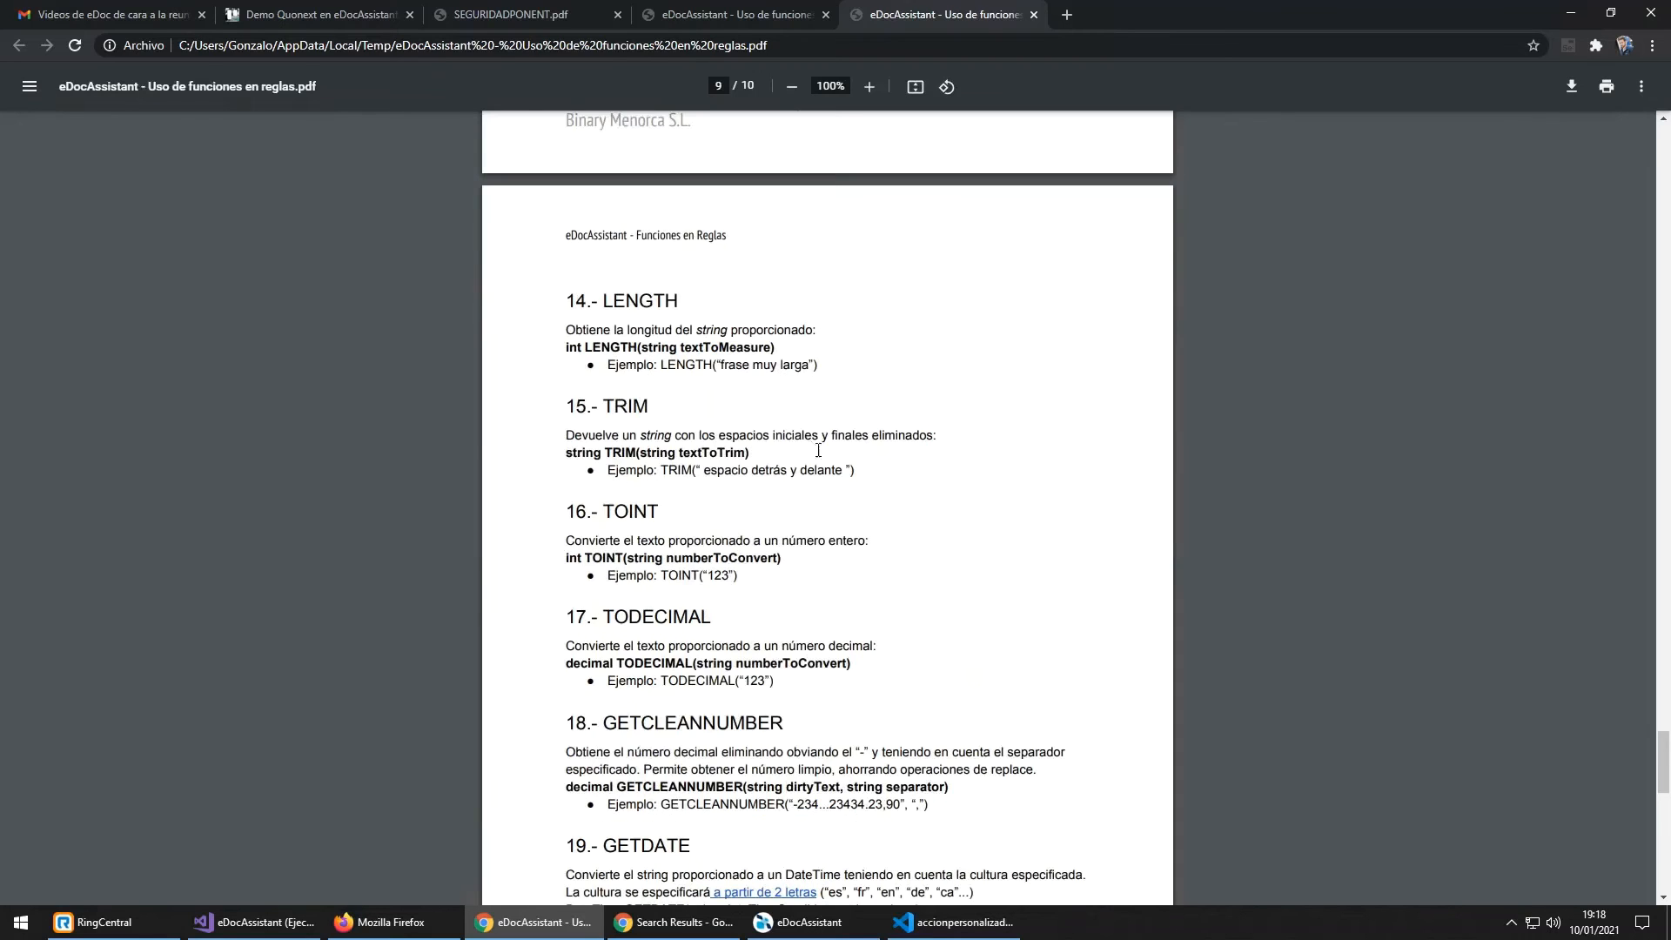
pyautogui.click(836, 936)
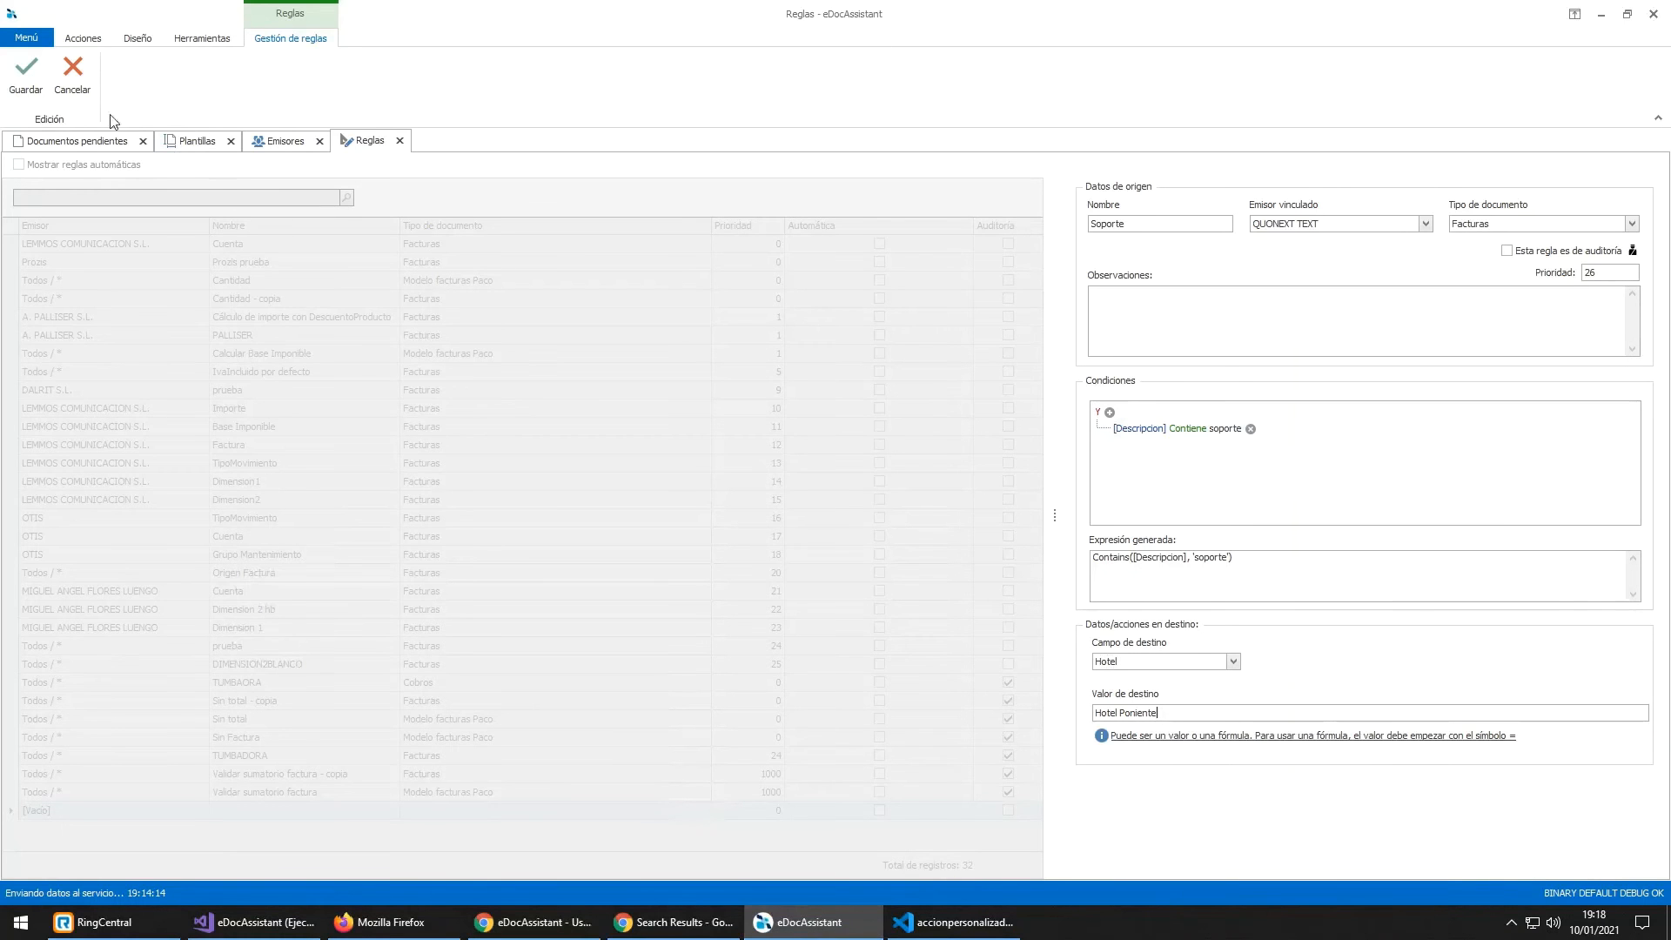
# Step: Save the Soporte rule and reread the pending Quonext invoice
pyautogui.click(26, 74)
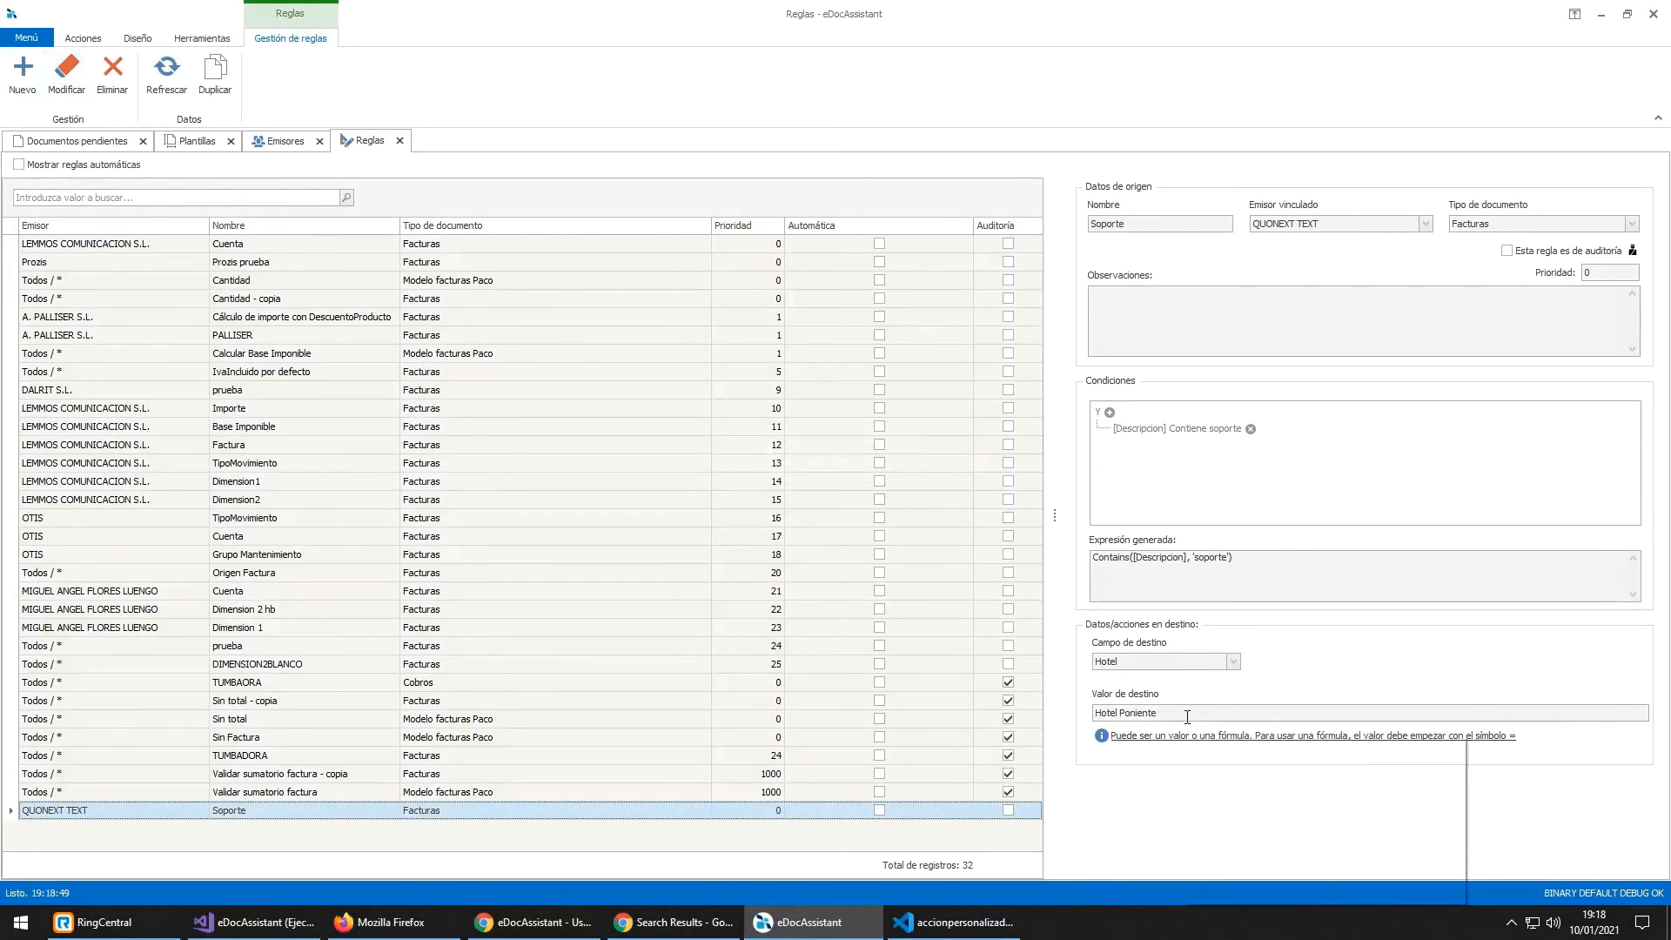
pyautogui.moveTo(1186, 712); pyautogui.dragTo(1073, 710)
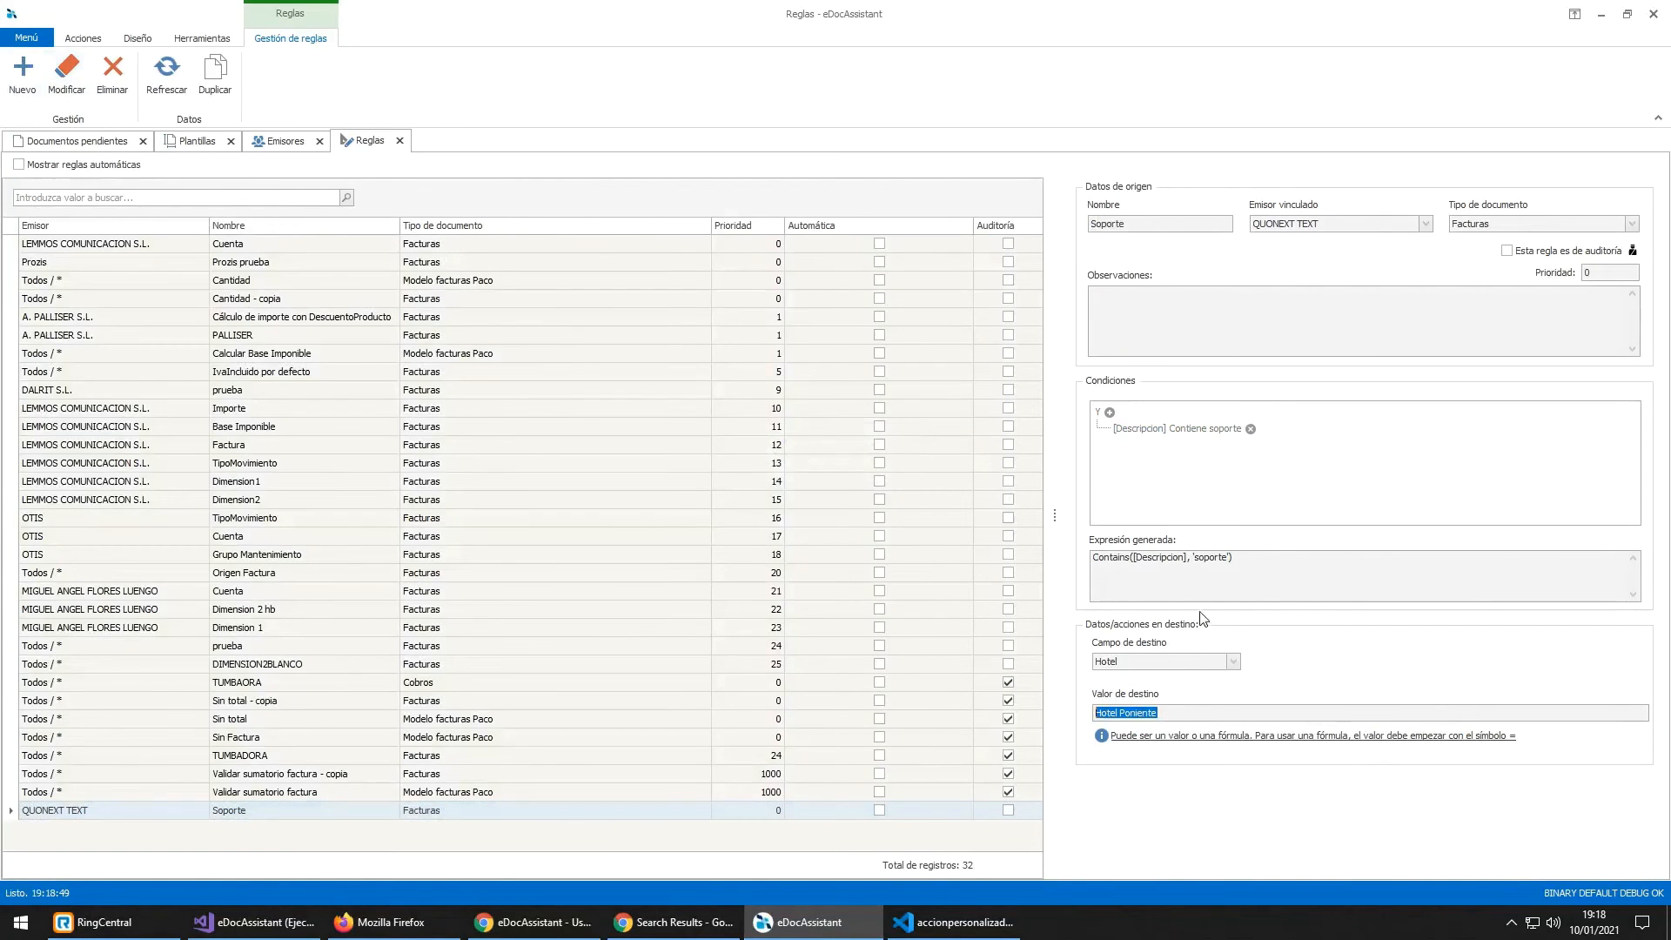
pyautogui.click(110, 141)
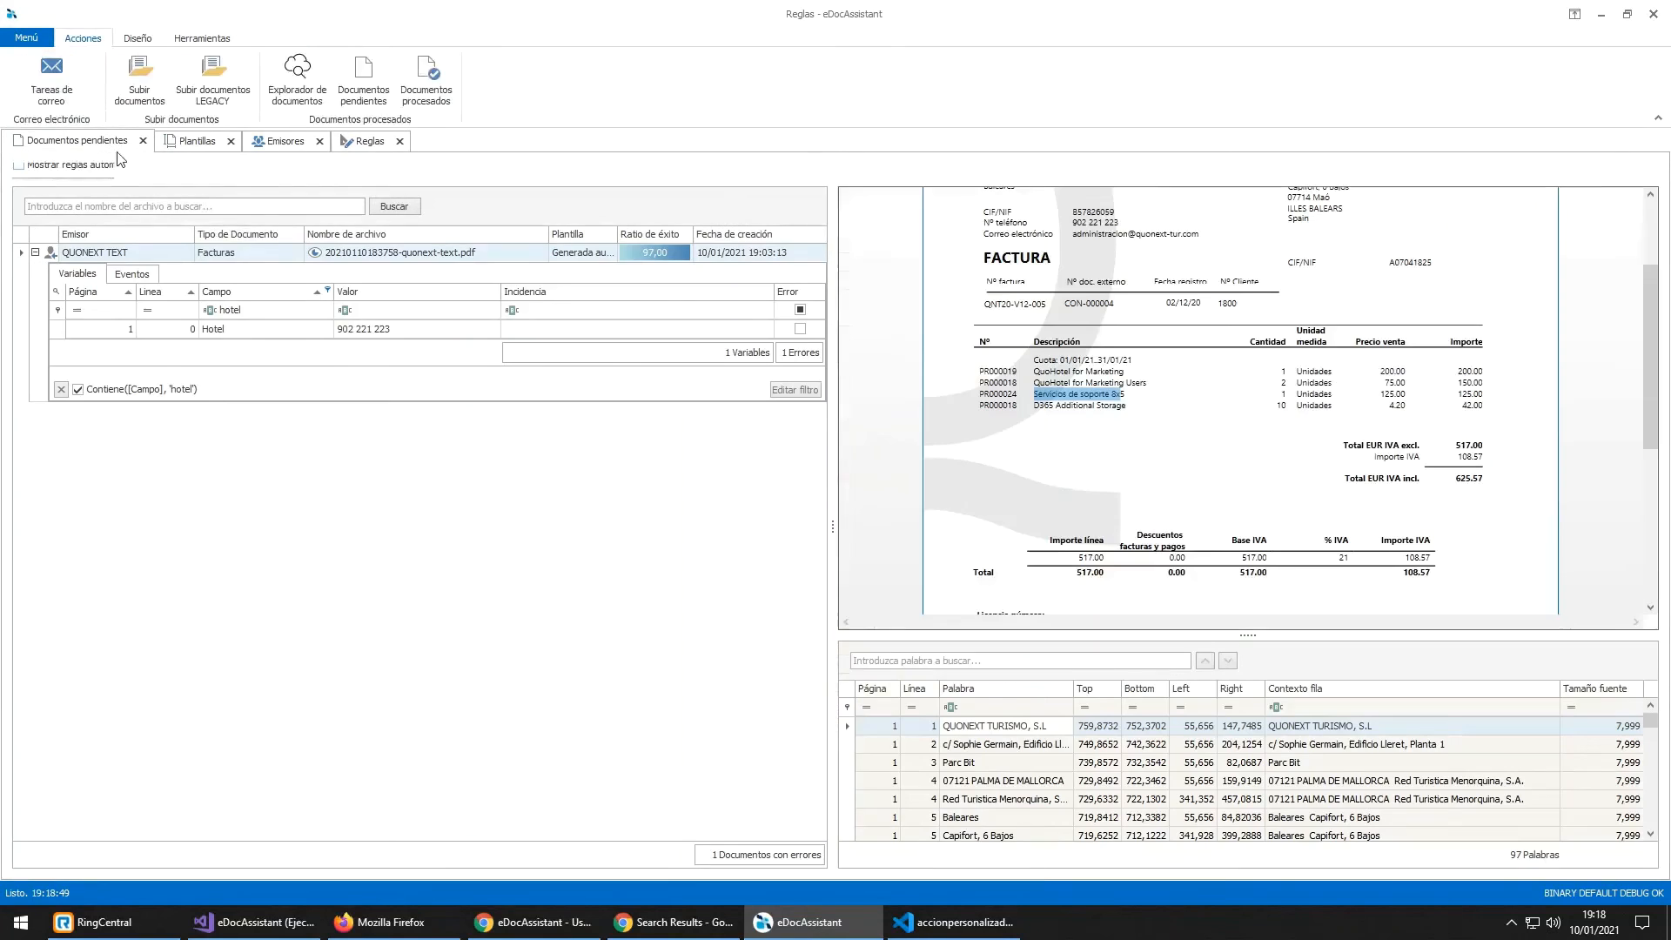
pyautogui.rightClick(222, 254)
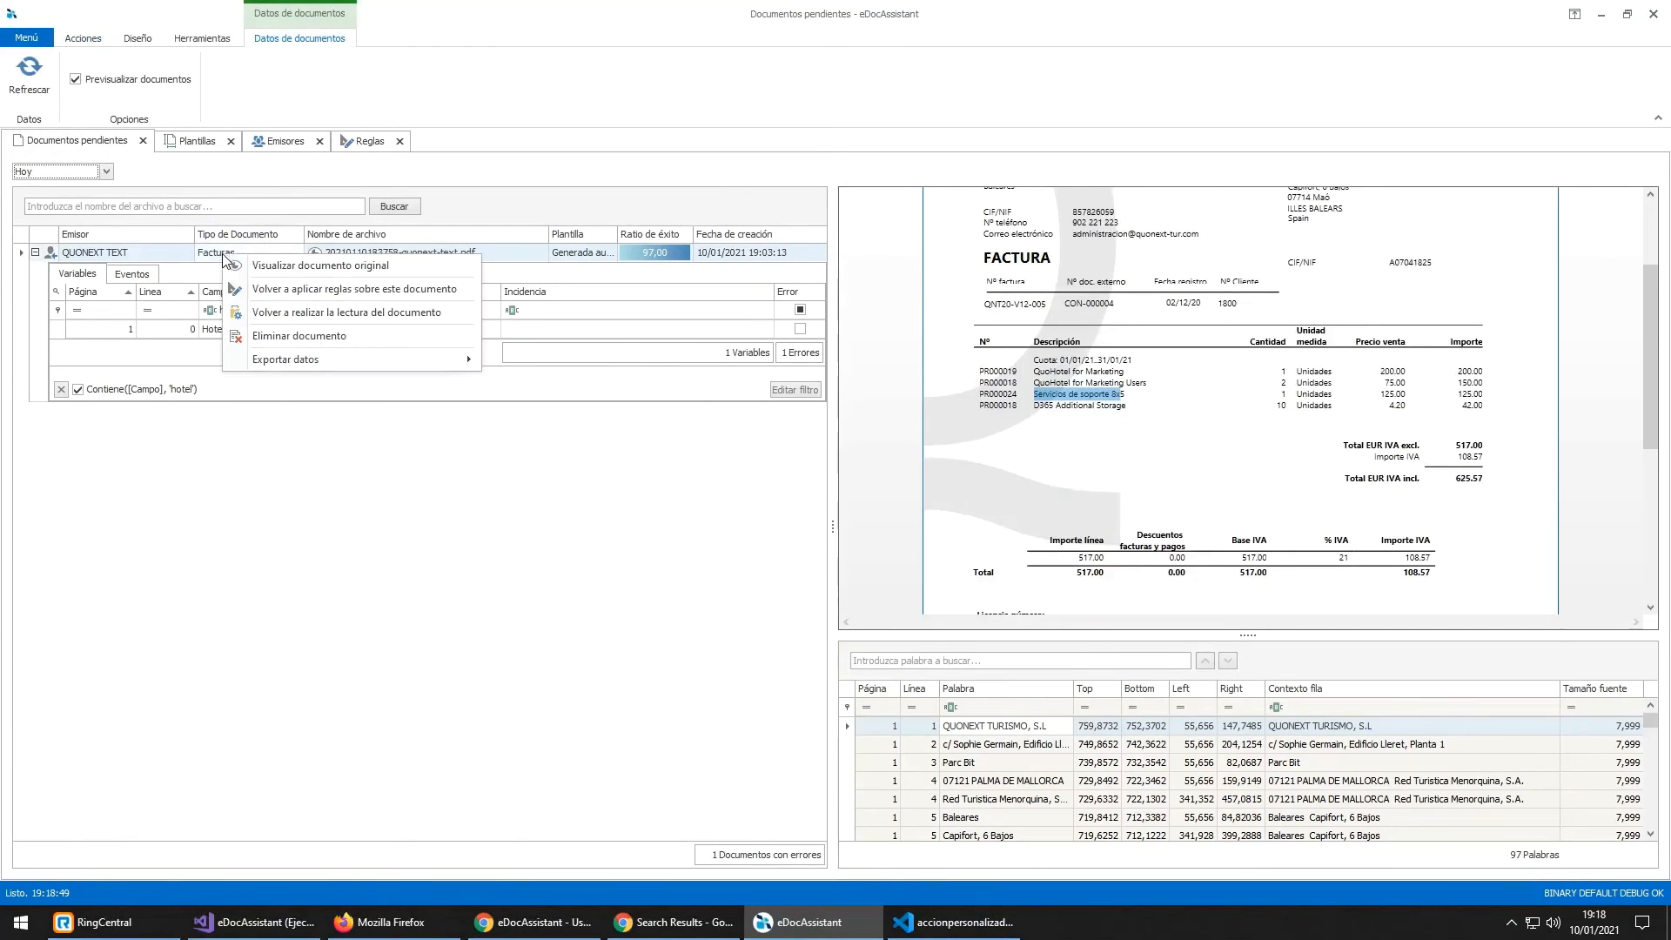
pyautogui.click(280, 313)
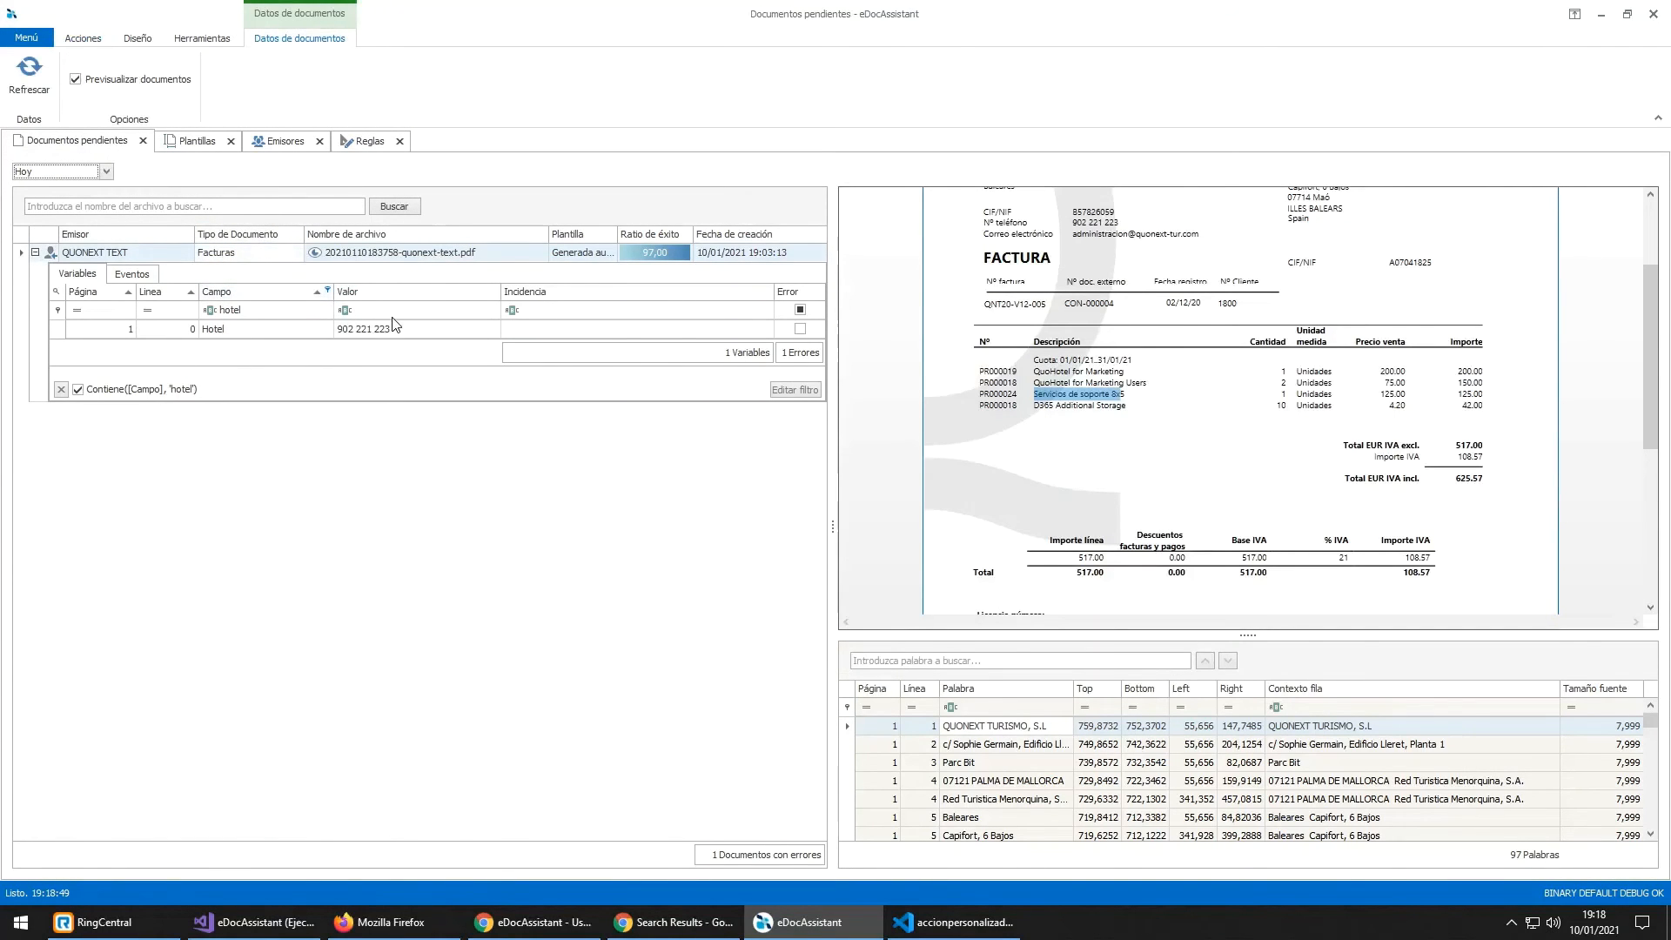
# Step: Filter the invoice's variables by 'hot' and confirm Hotel now reads 'Hotel Poniente'
pyautogui.click(35, 252)
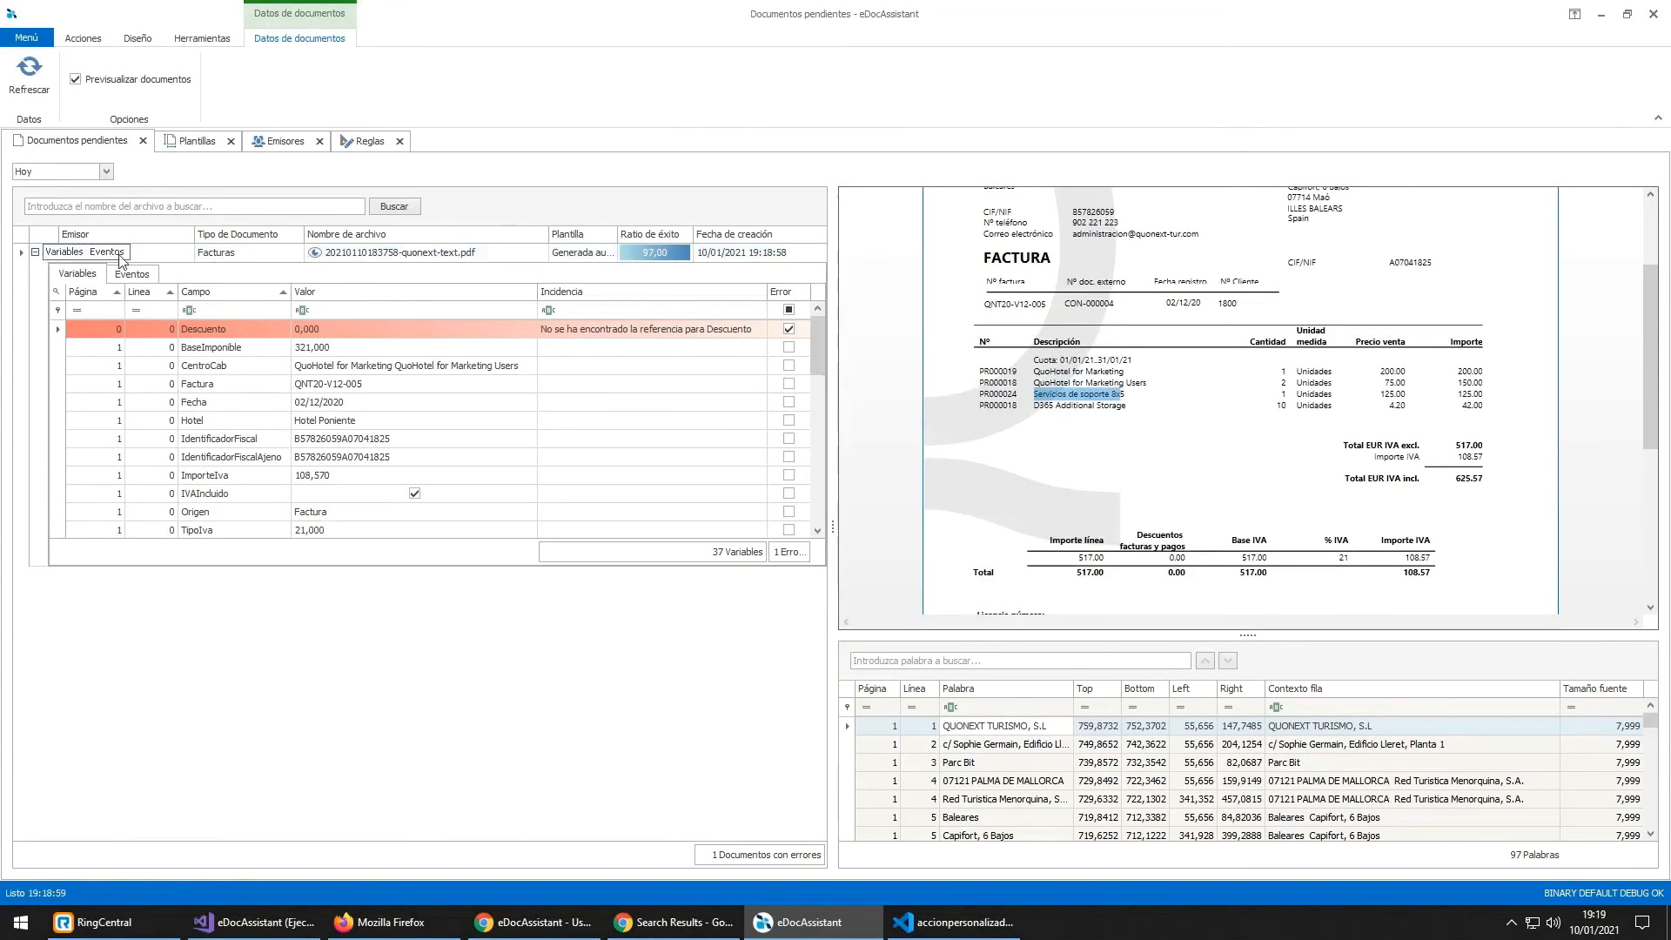
pyautogui.click(268, 310)
pyautogui.write('hotel')
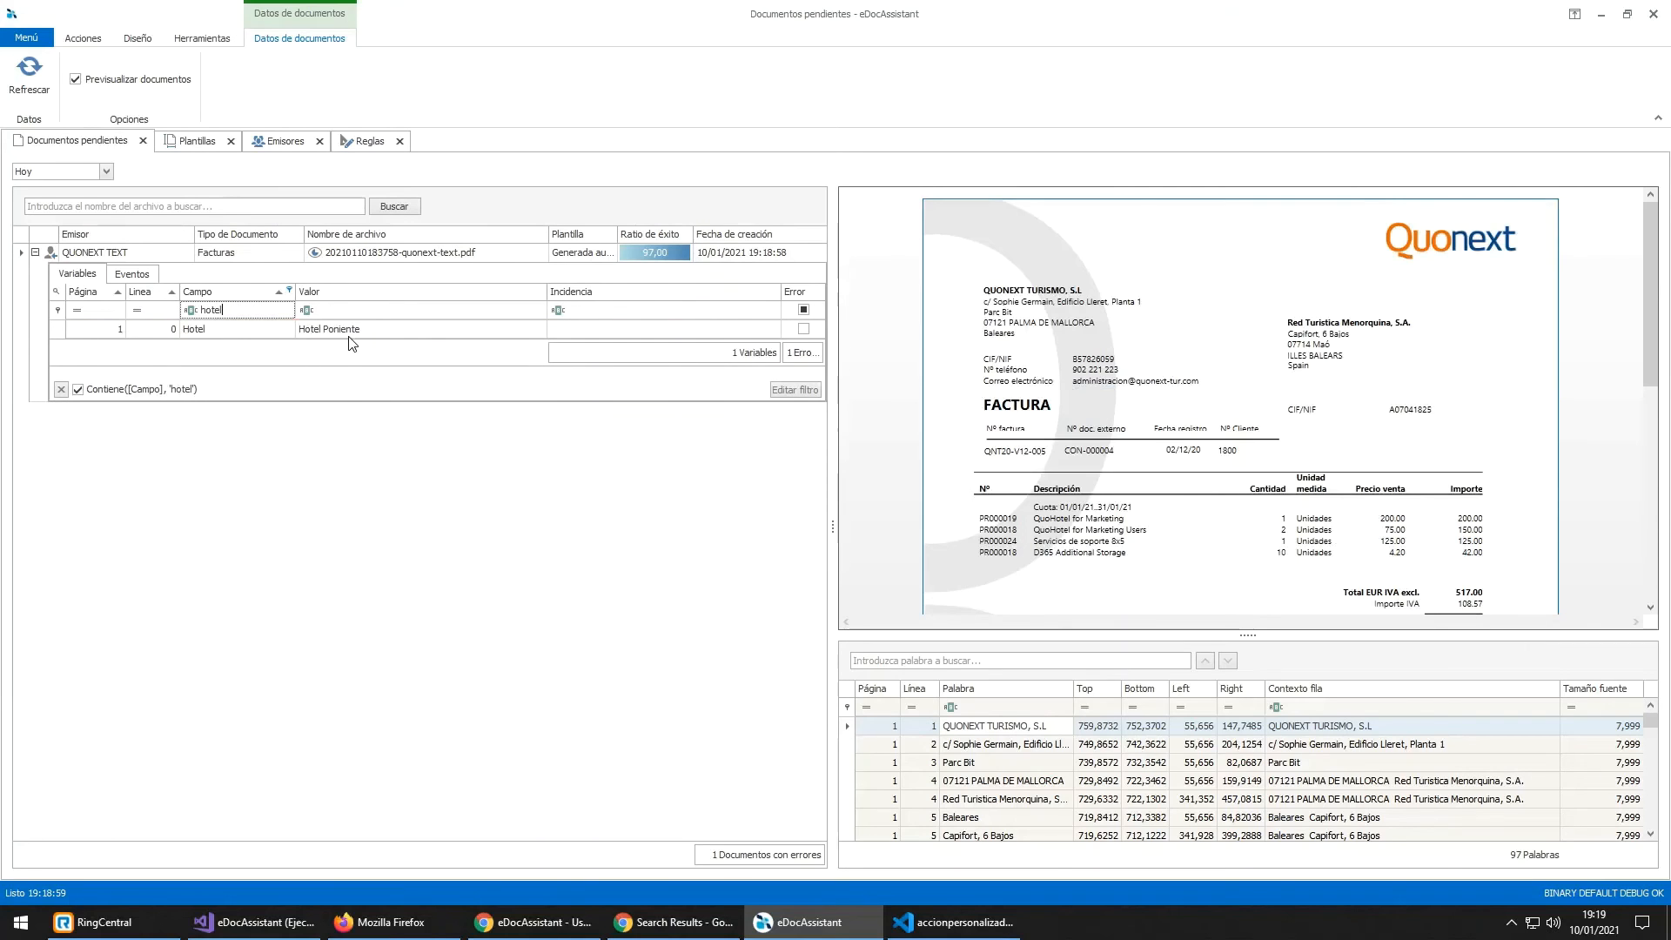
pyautogui.click(348, 337)
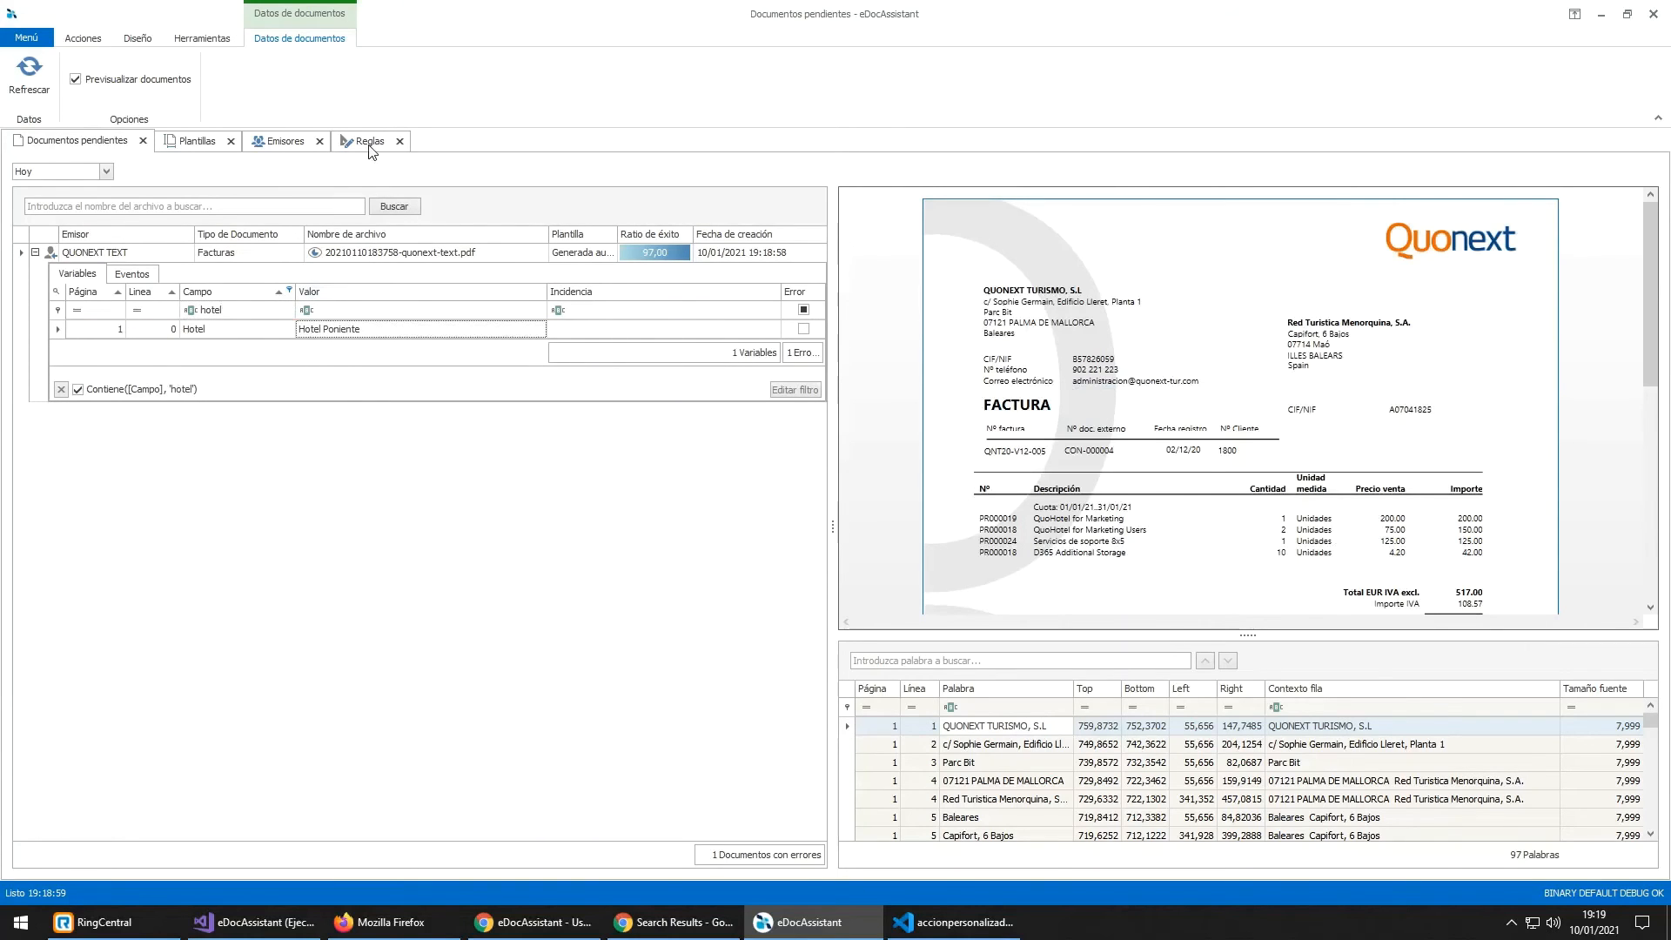
# Step: Review the invoice's events: IVAIncluido, the four Dimension2 lines and the TUMBADORA audit rule
pyautogui.click(122, 275)
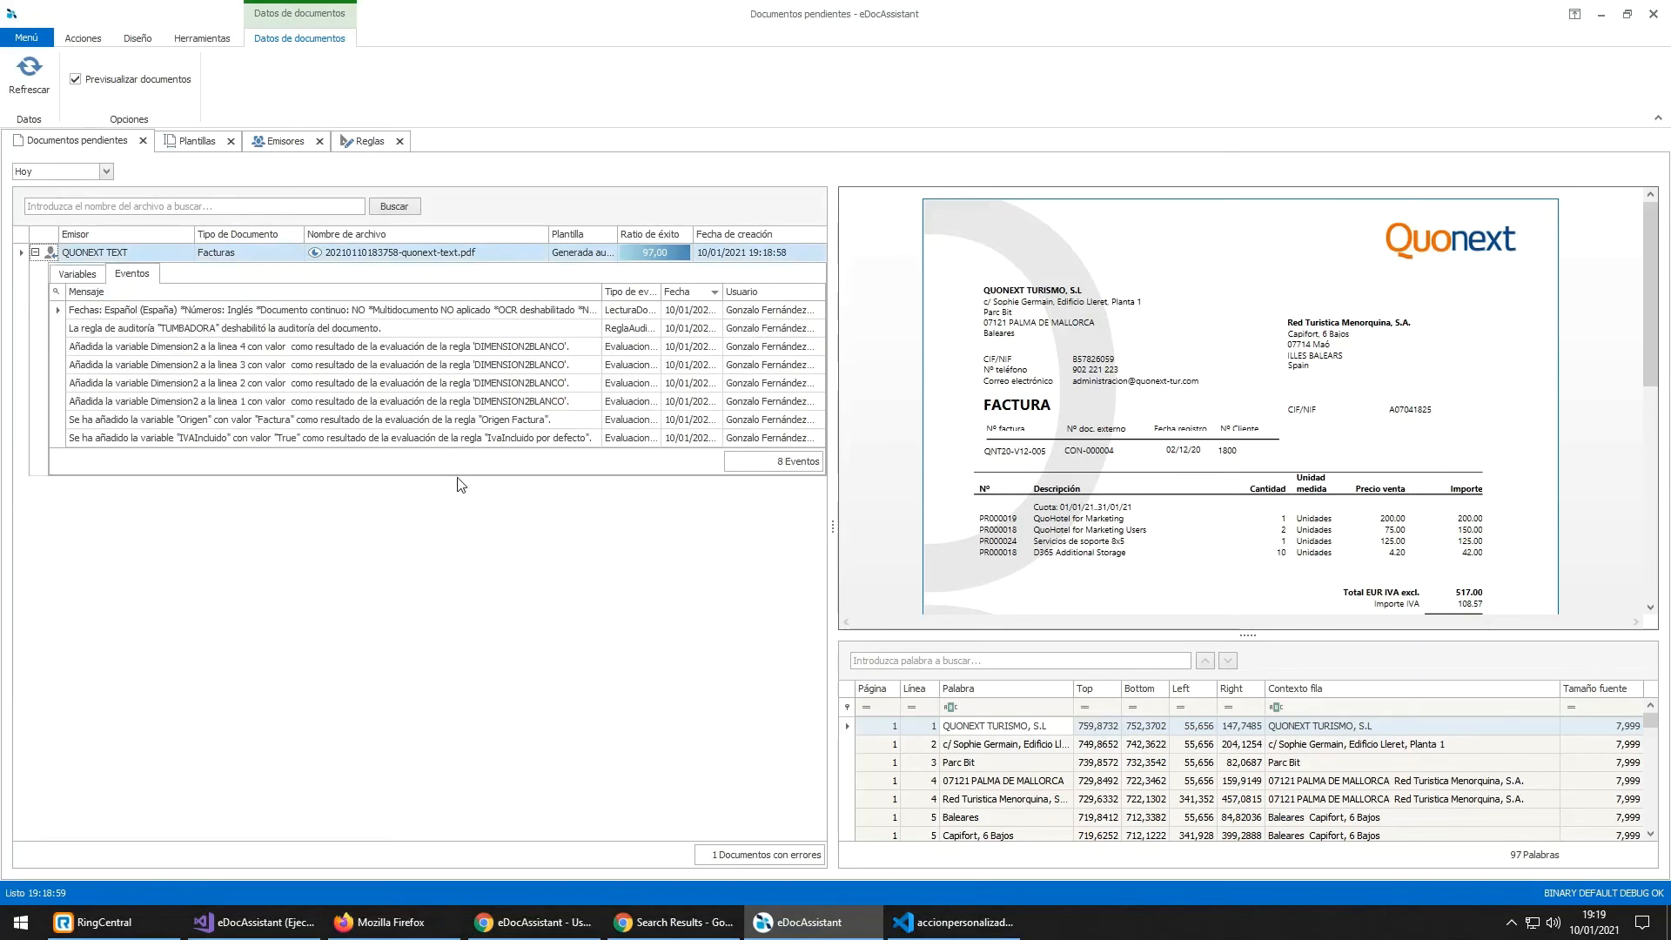
pyautogui.click(232, 444)
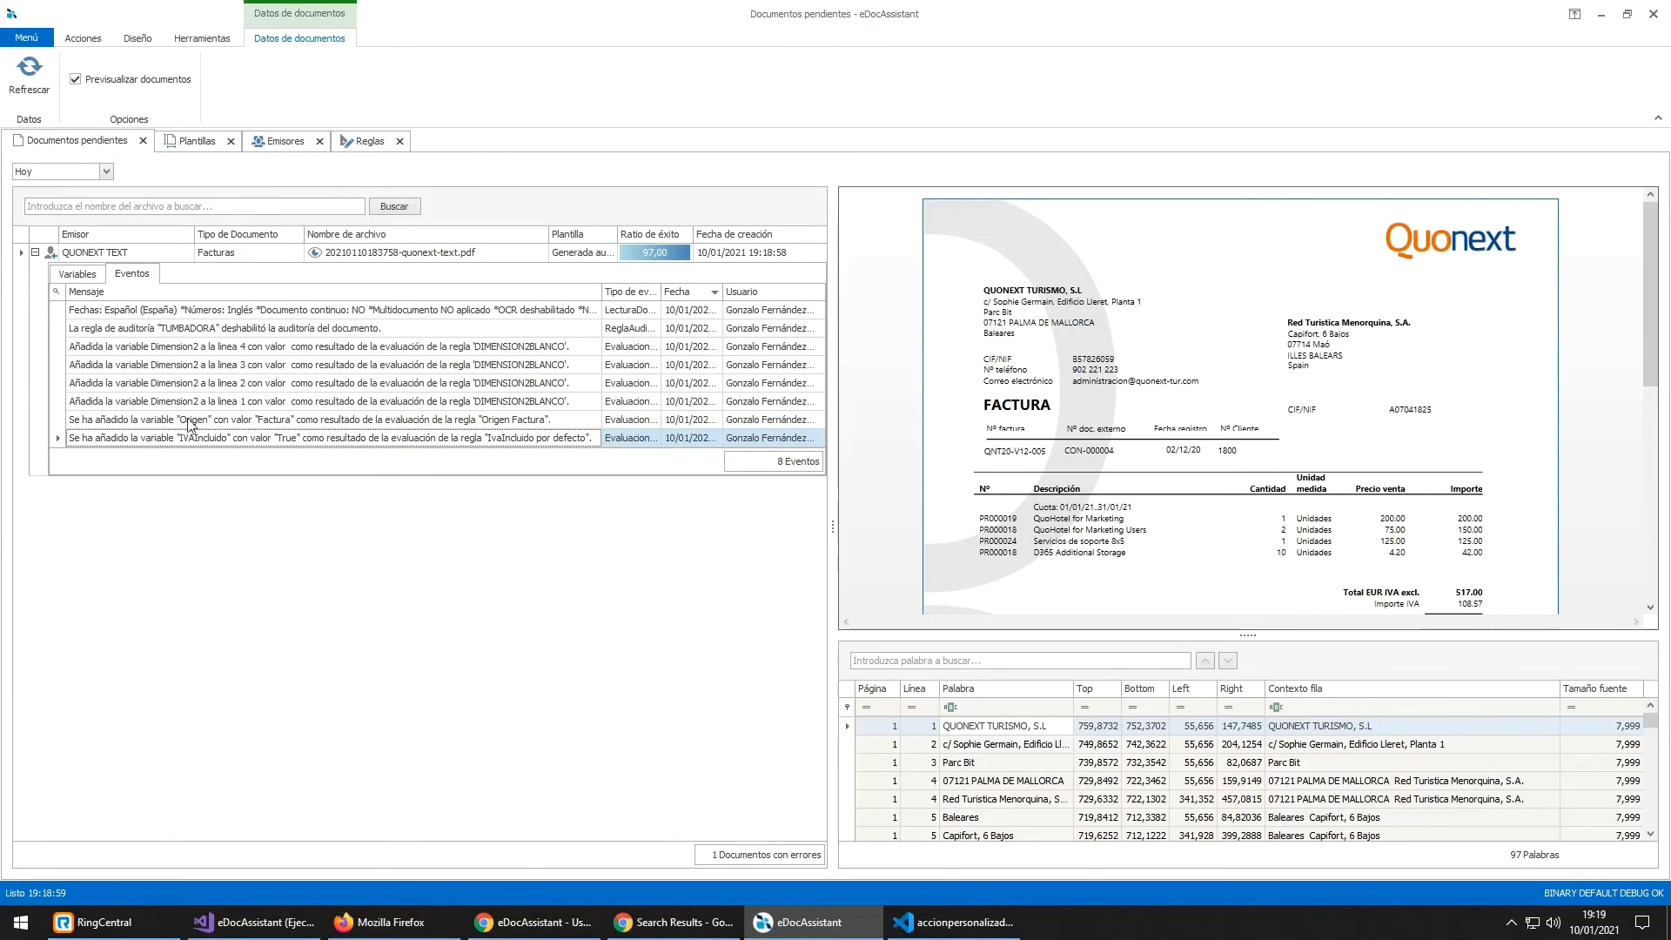
pyautogui.click(147, 403)
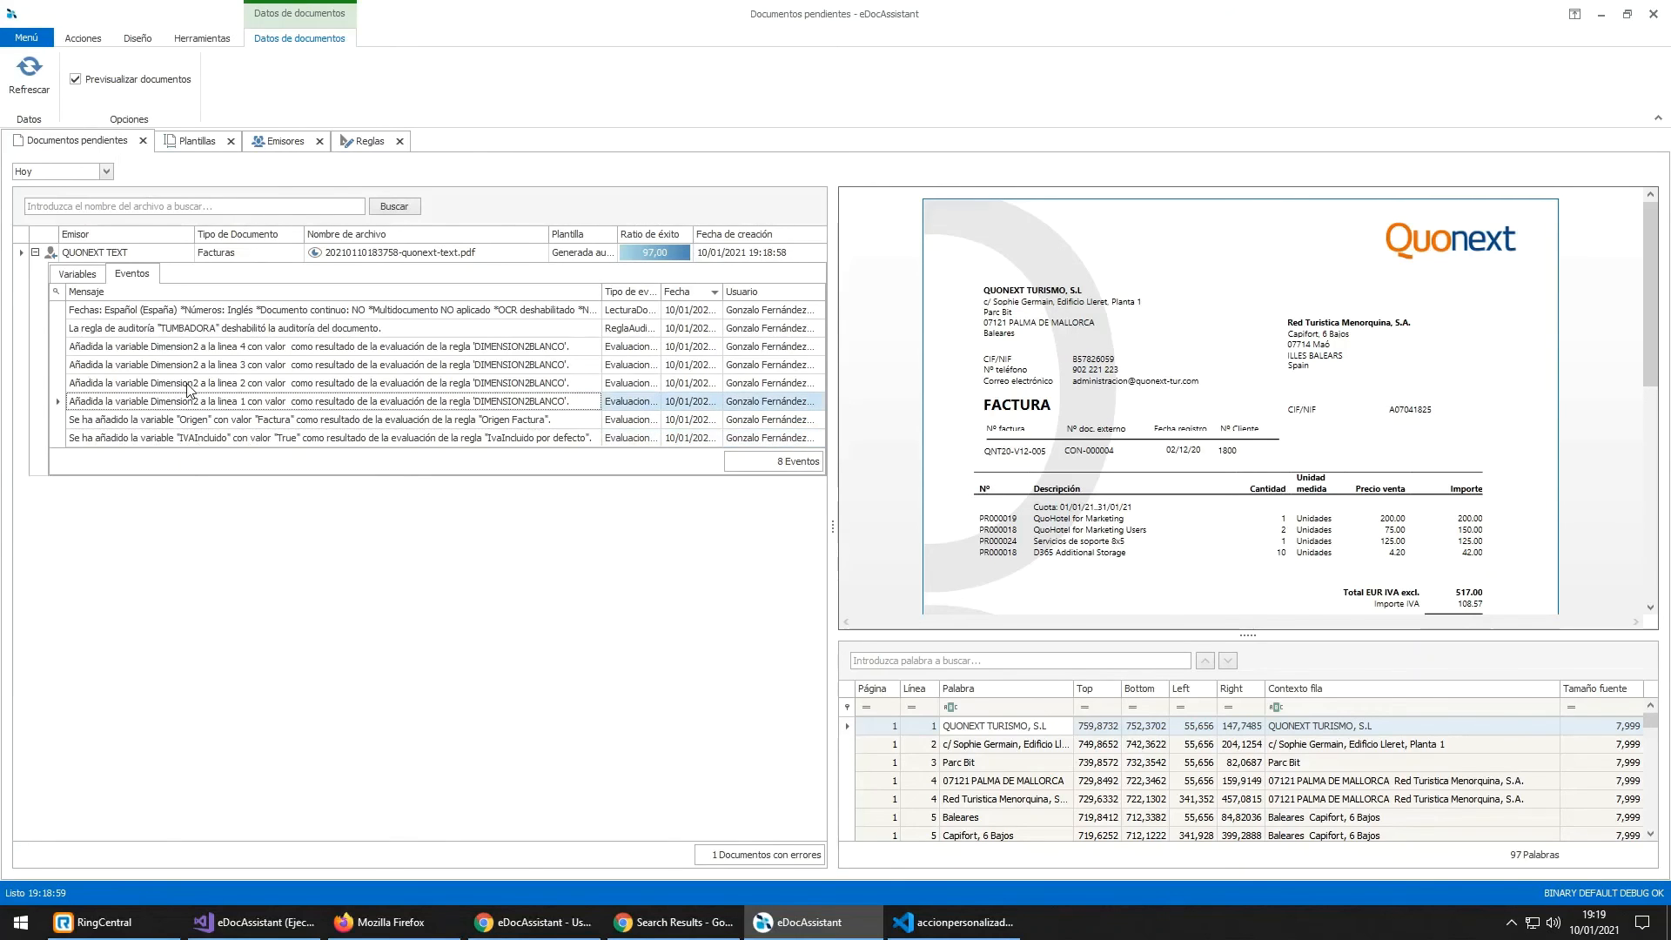
pyautogui.click(184, 383)
pyautogui.click(202, 367)
pyautogui.click(212, 348)
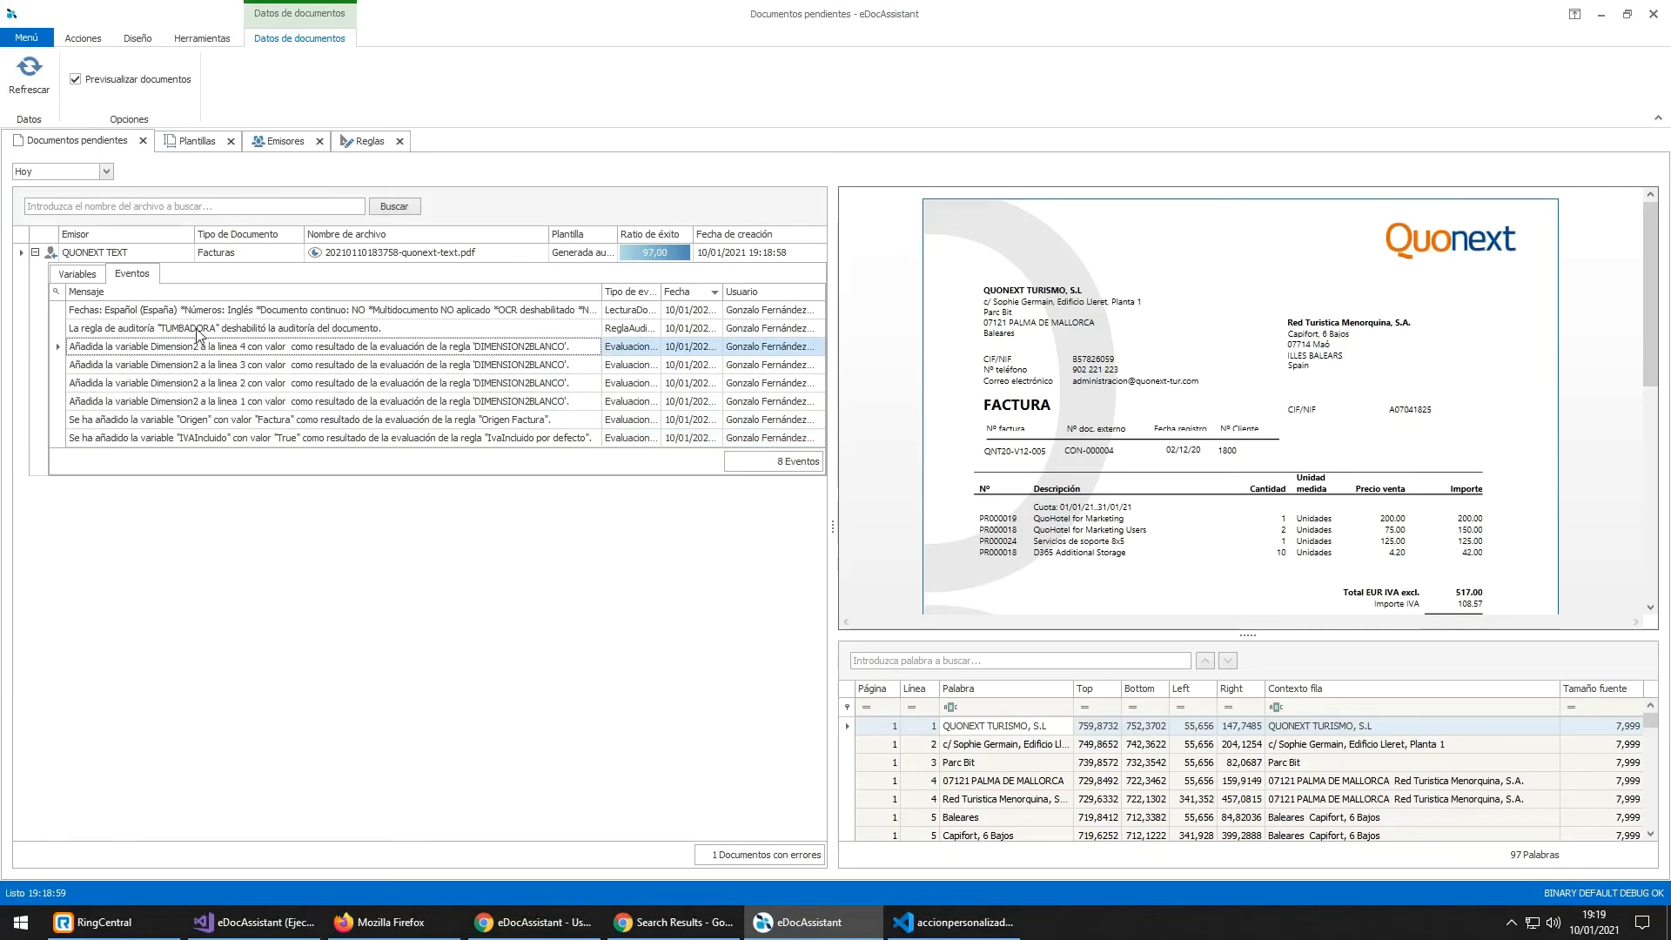
pyautogui.click(196, 331)
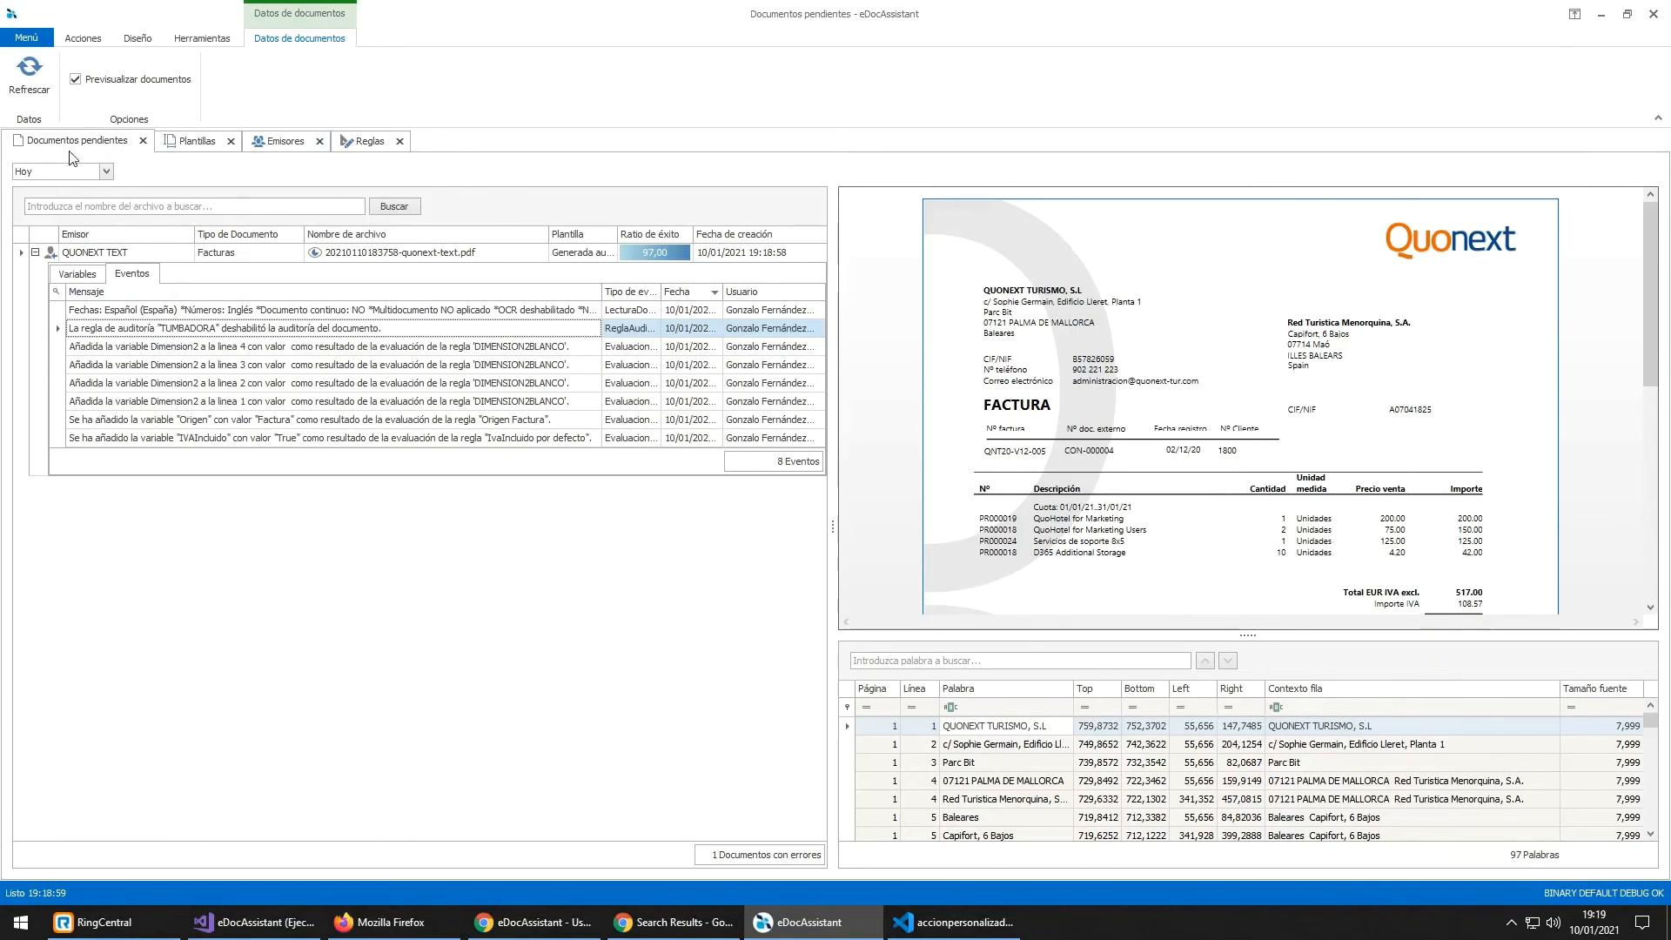
# Step: Inspect the Descuento variable's 'No se ha encontrado la referencia para Descuento' error
pyautogui.click(77, 274)
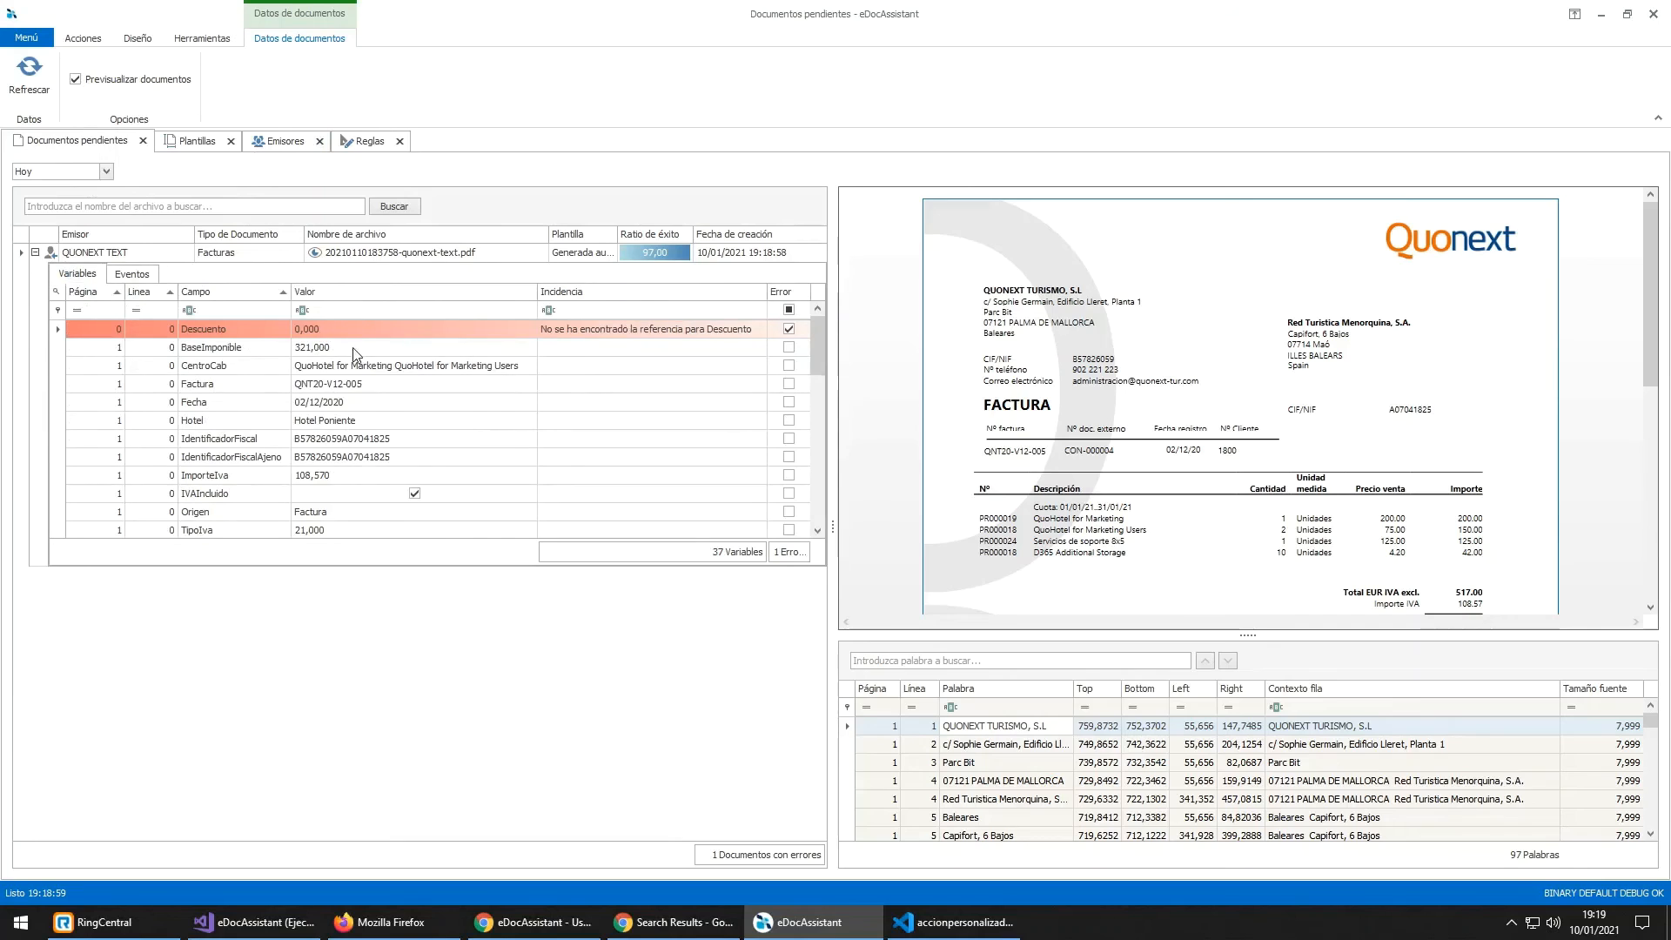
pyautogui.click(222, 335)
pyautogui.click(579, 343)
pyautogui.scroll(-3, 1126, 390)
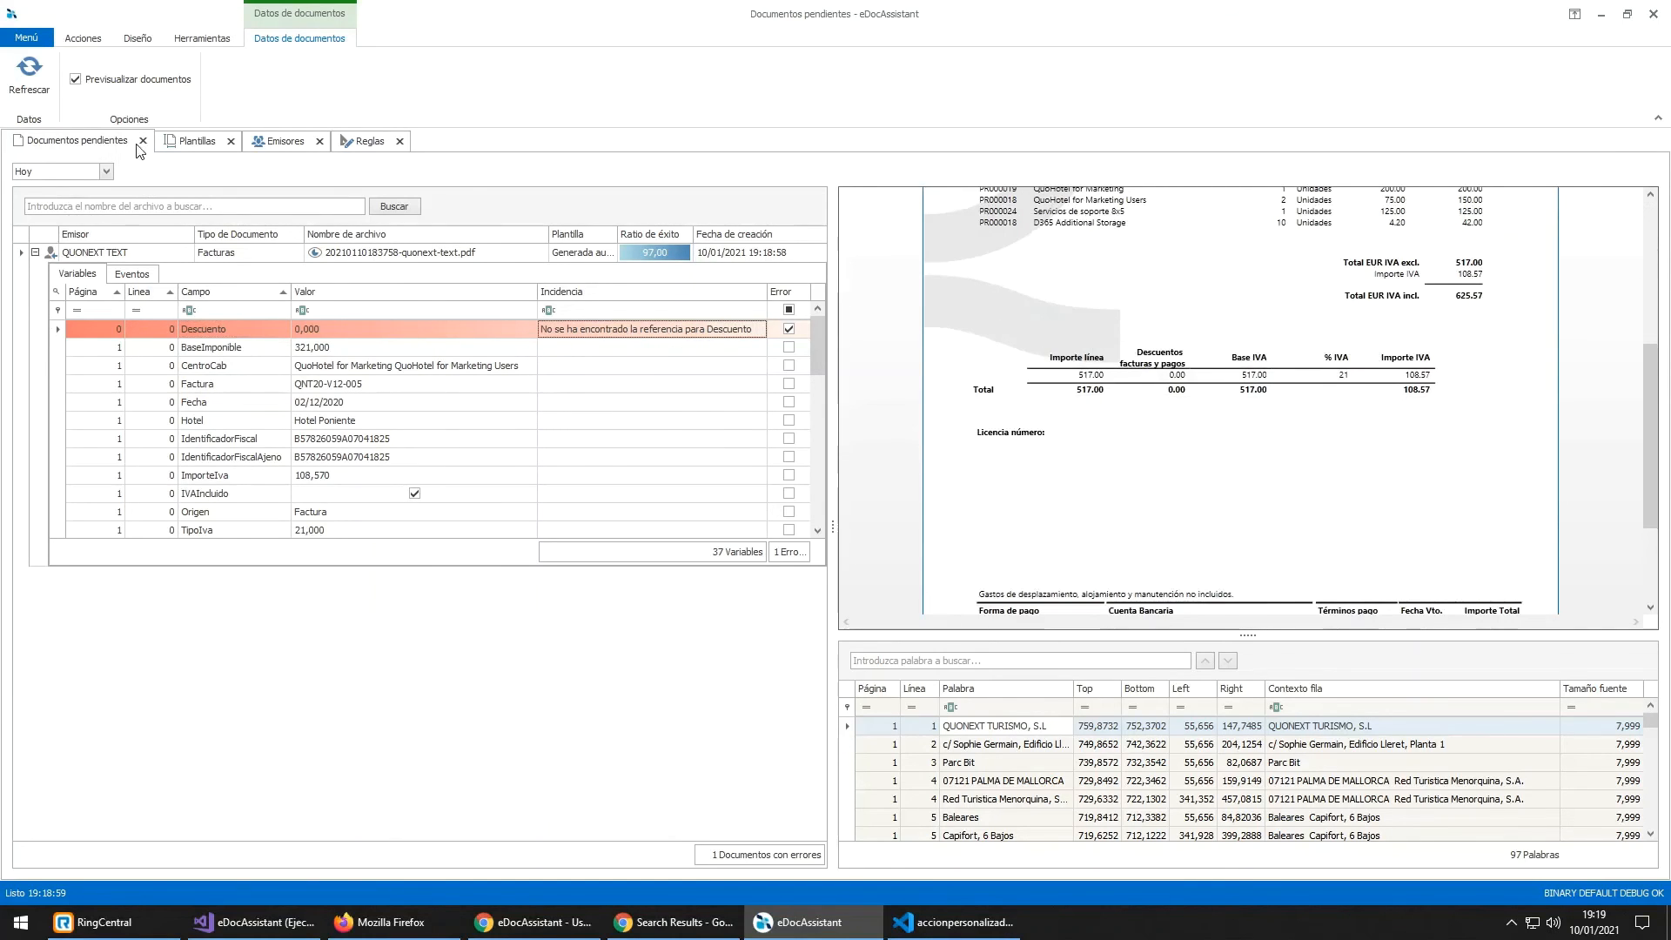
# Step: Open the Quonext template's Descuento field settings
pyautogui.click(184, 142)
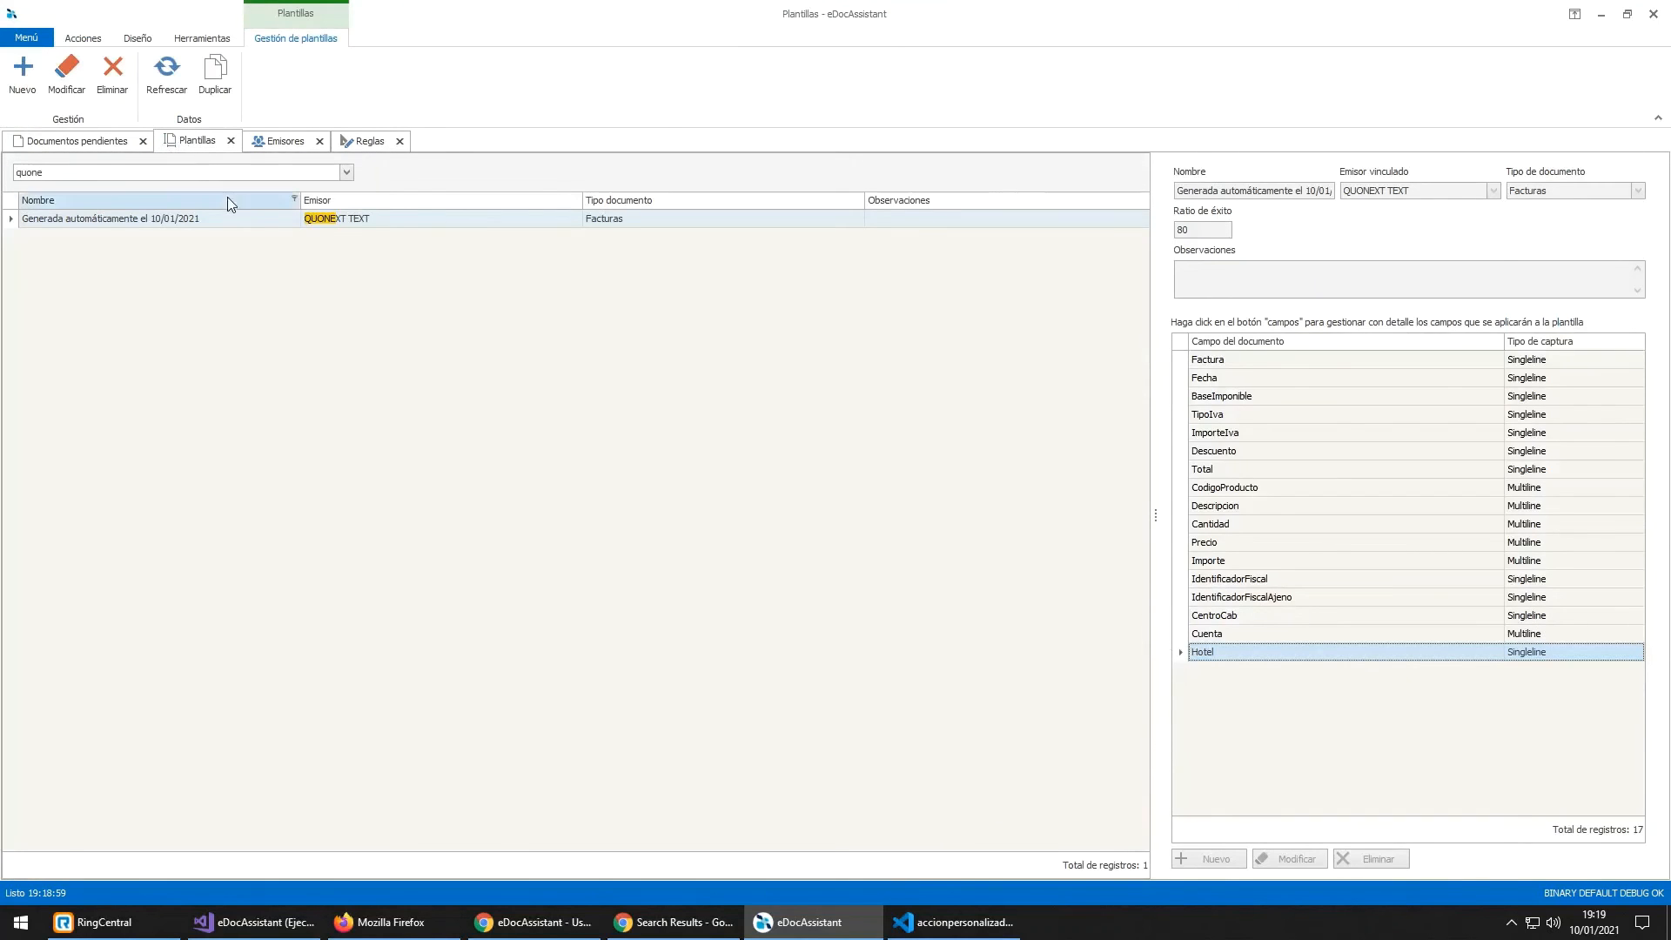
pyautogui.doubleClick(236, 219)
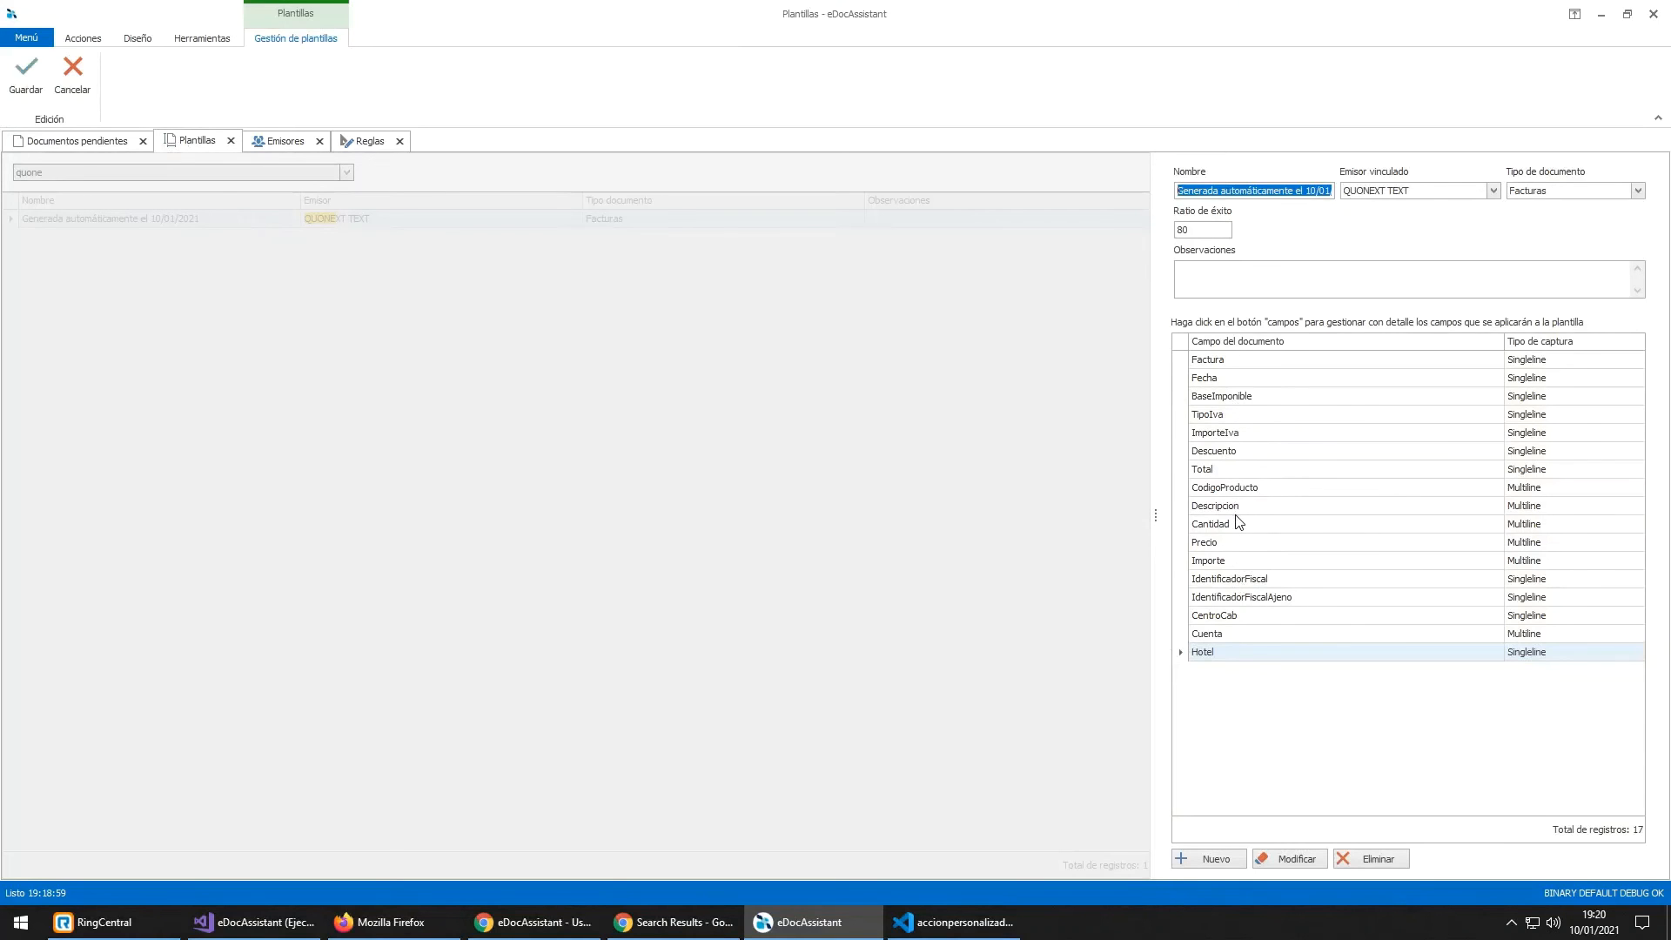
pyautogui.click(1240, 452)
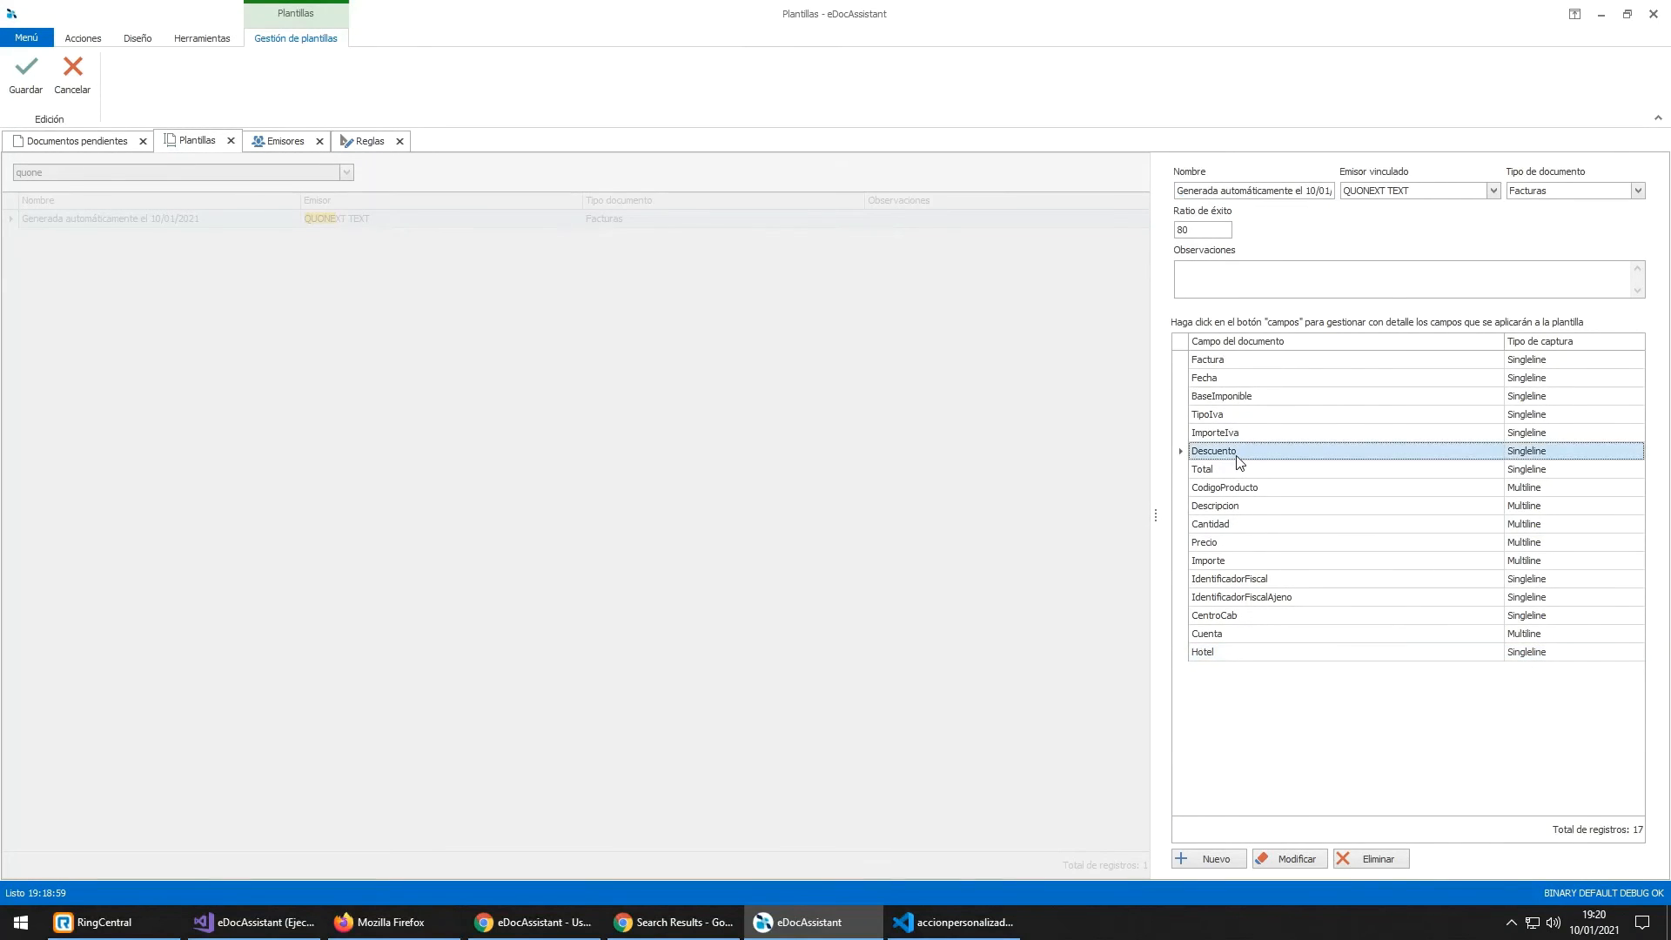
pyautogui.doubleClick(1240, 457)
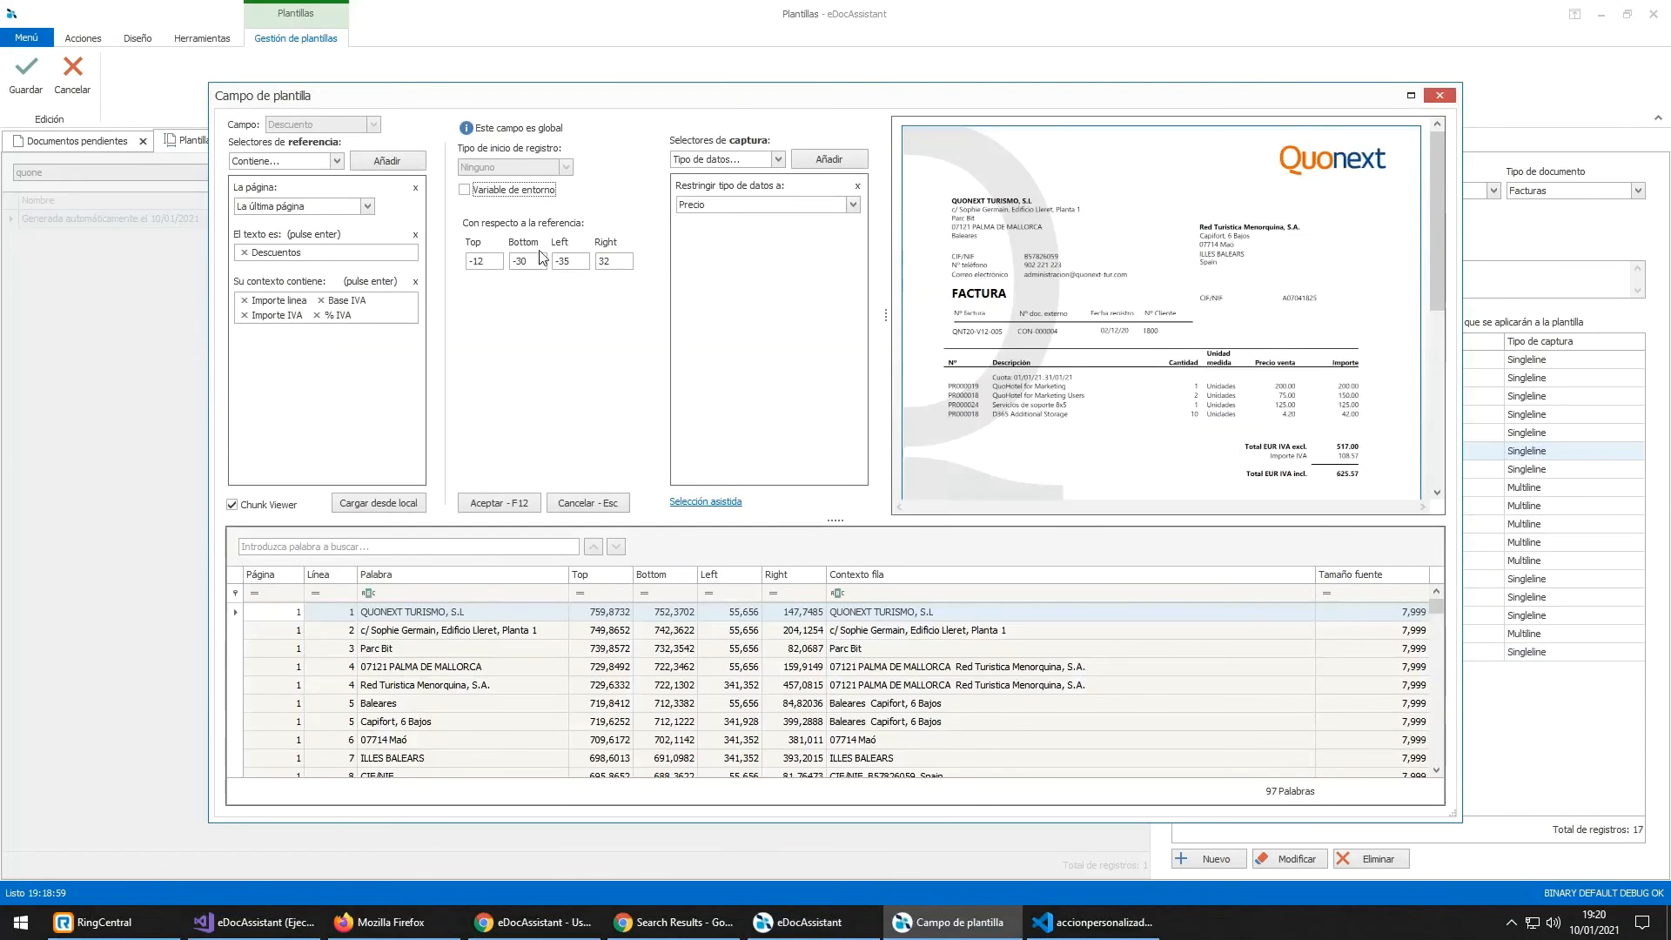
# Step: Search the invoice text for 'descu' and locate the Descuentos word
pyautogui.scroll(-3, 1034, 322)
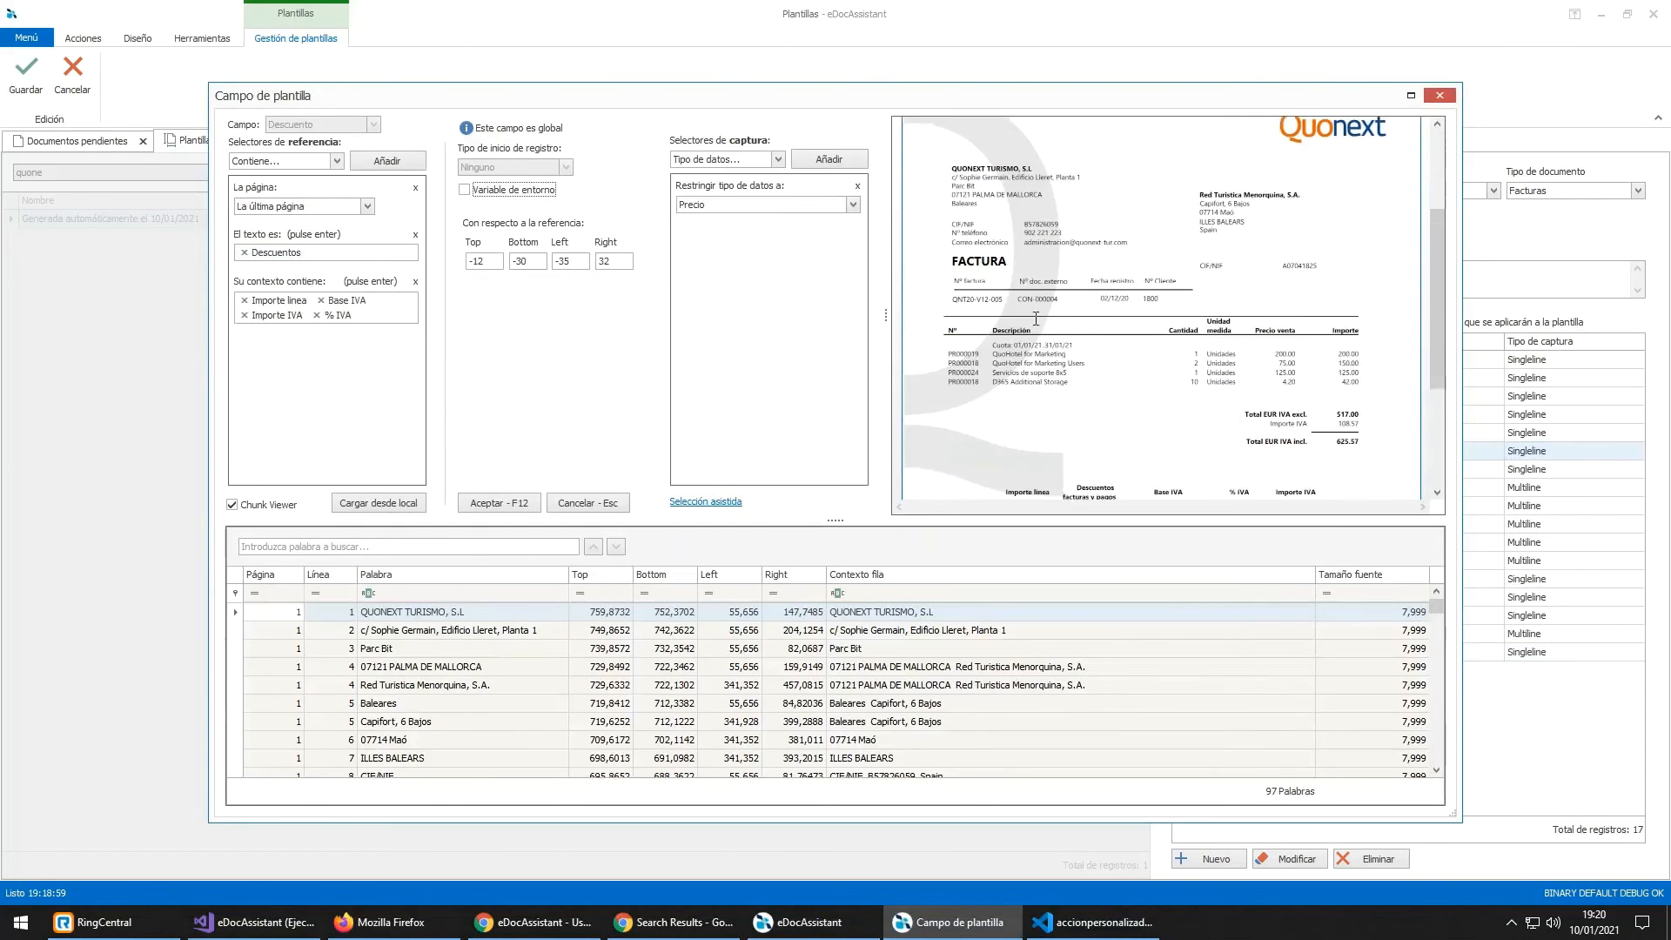
pyautogui.scroll(-1, 1038, 336)
pyautogui.scroll(1, 1037, 331)
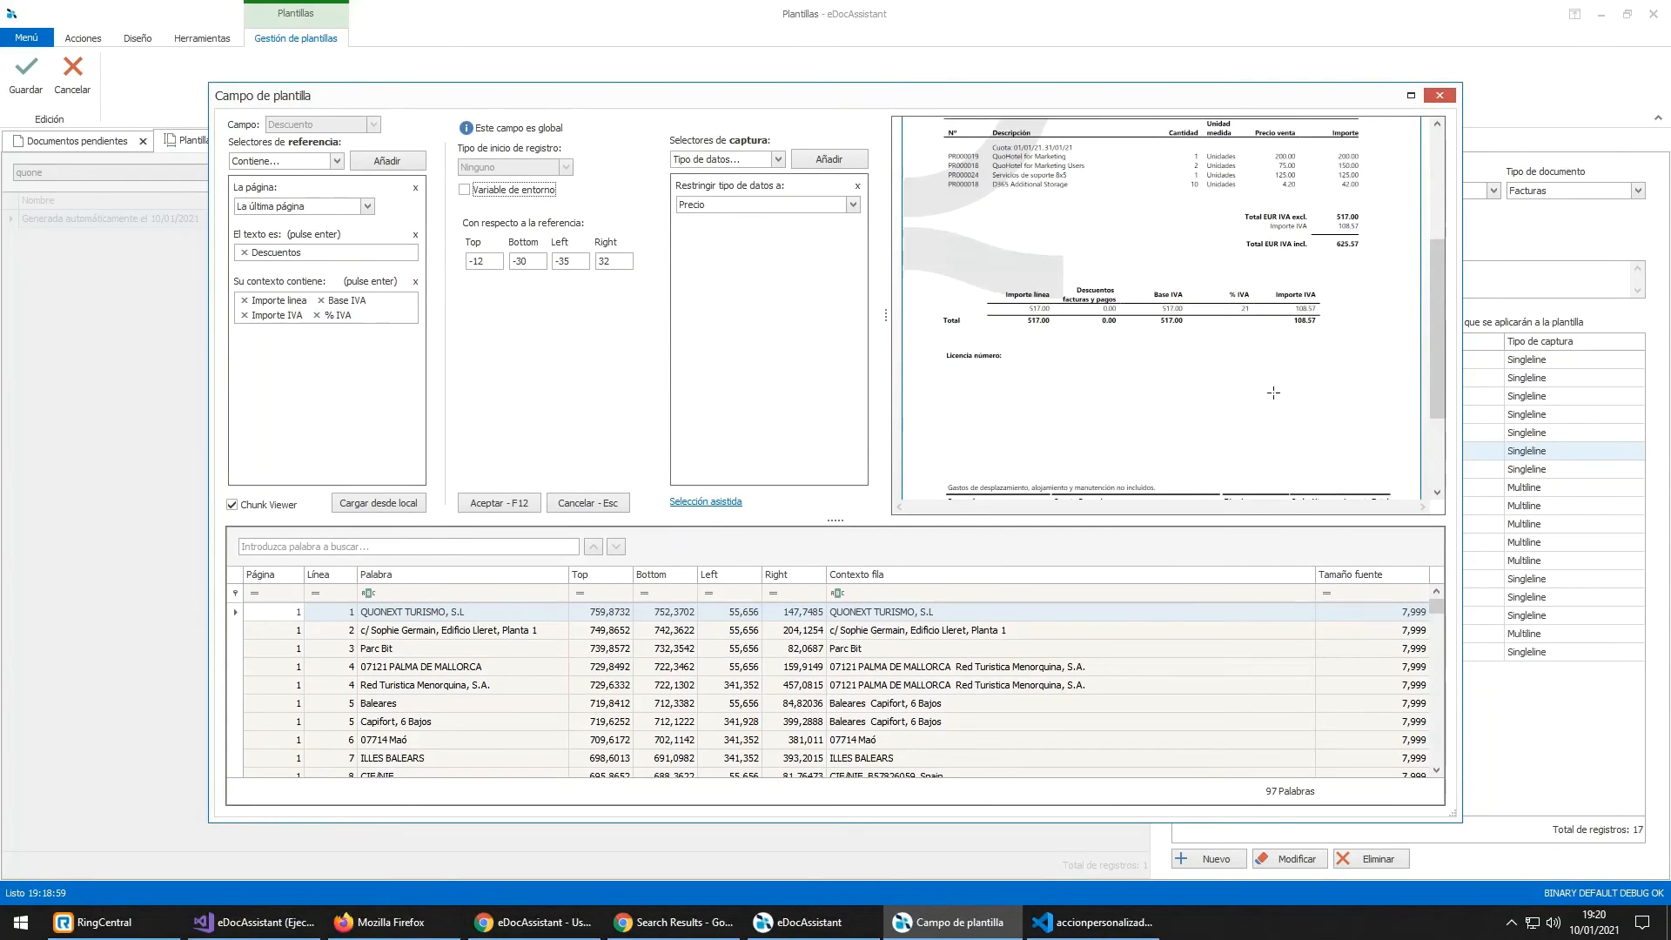
pyautogui.scroll(3, 1093, 412)
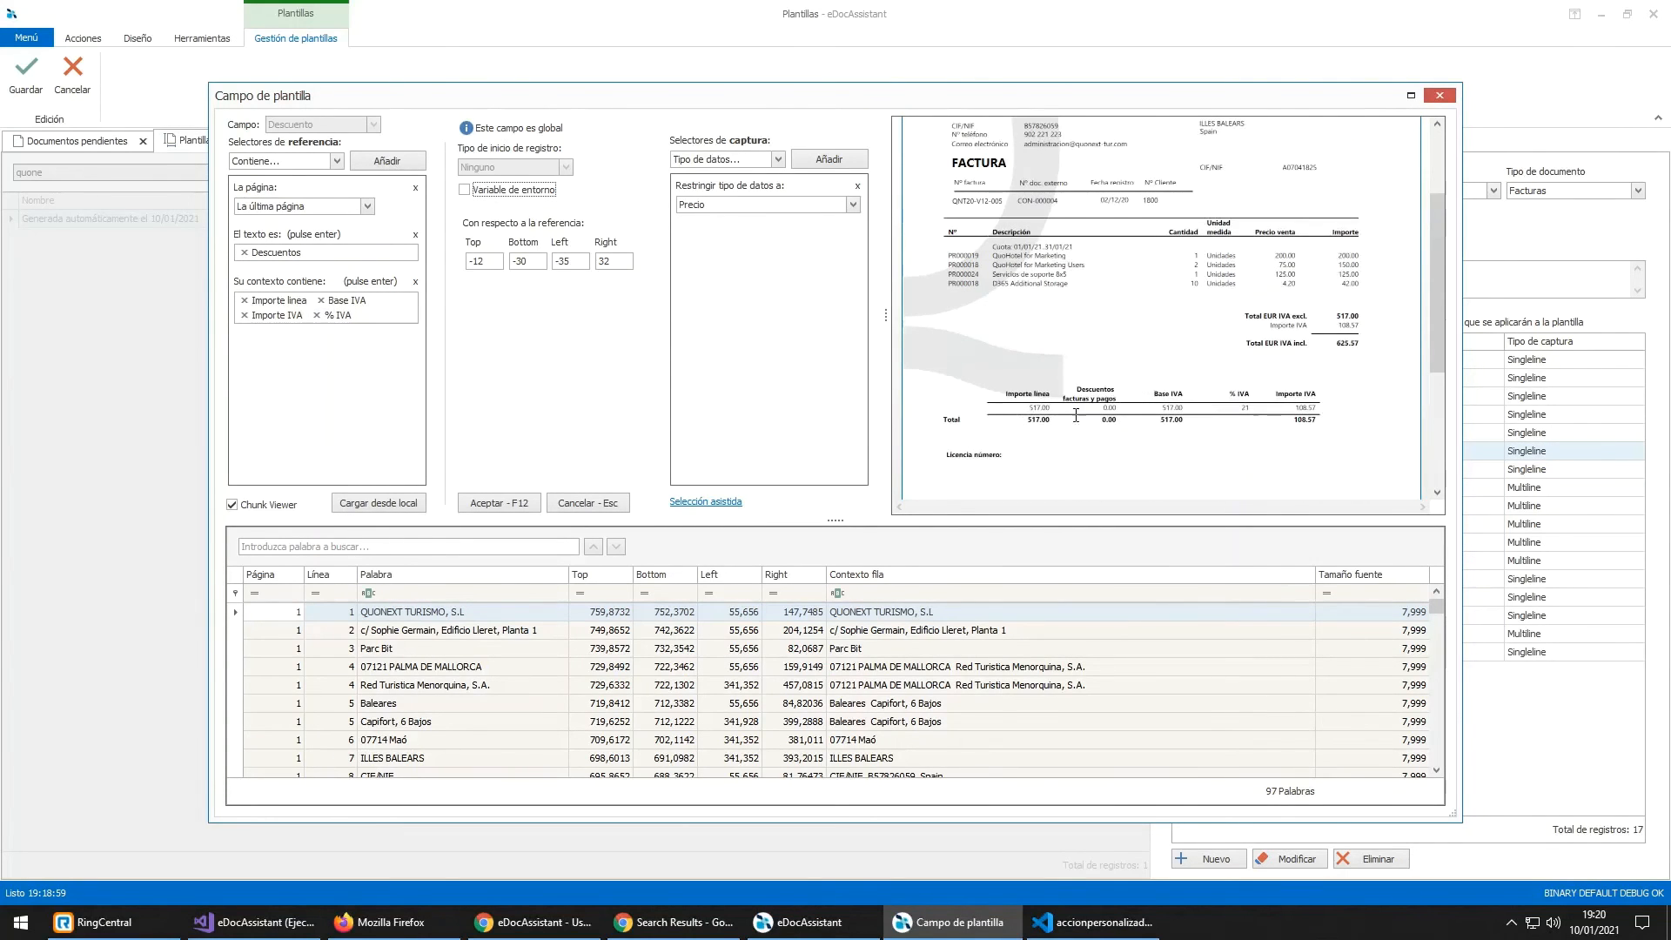
pyautogui.scroll(3, 1075, 416)
pyautogui.scroll(-2, 1106, 484)
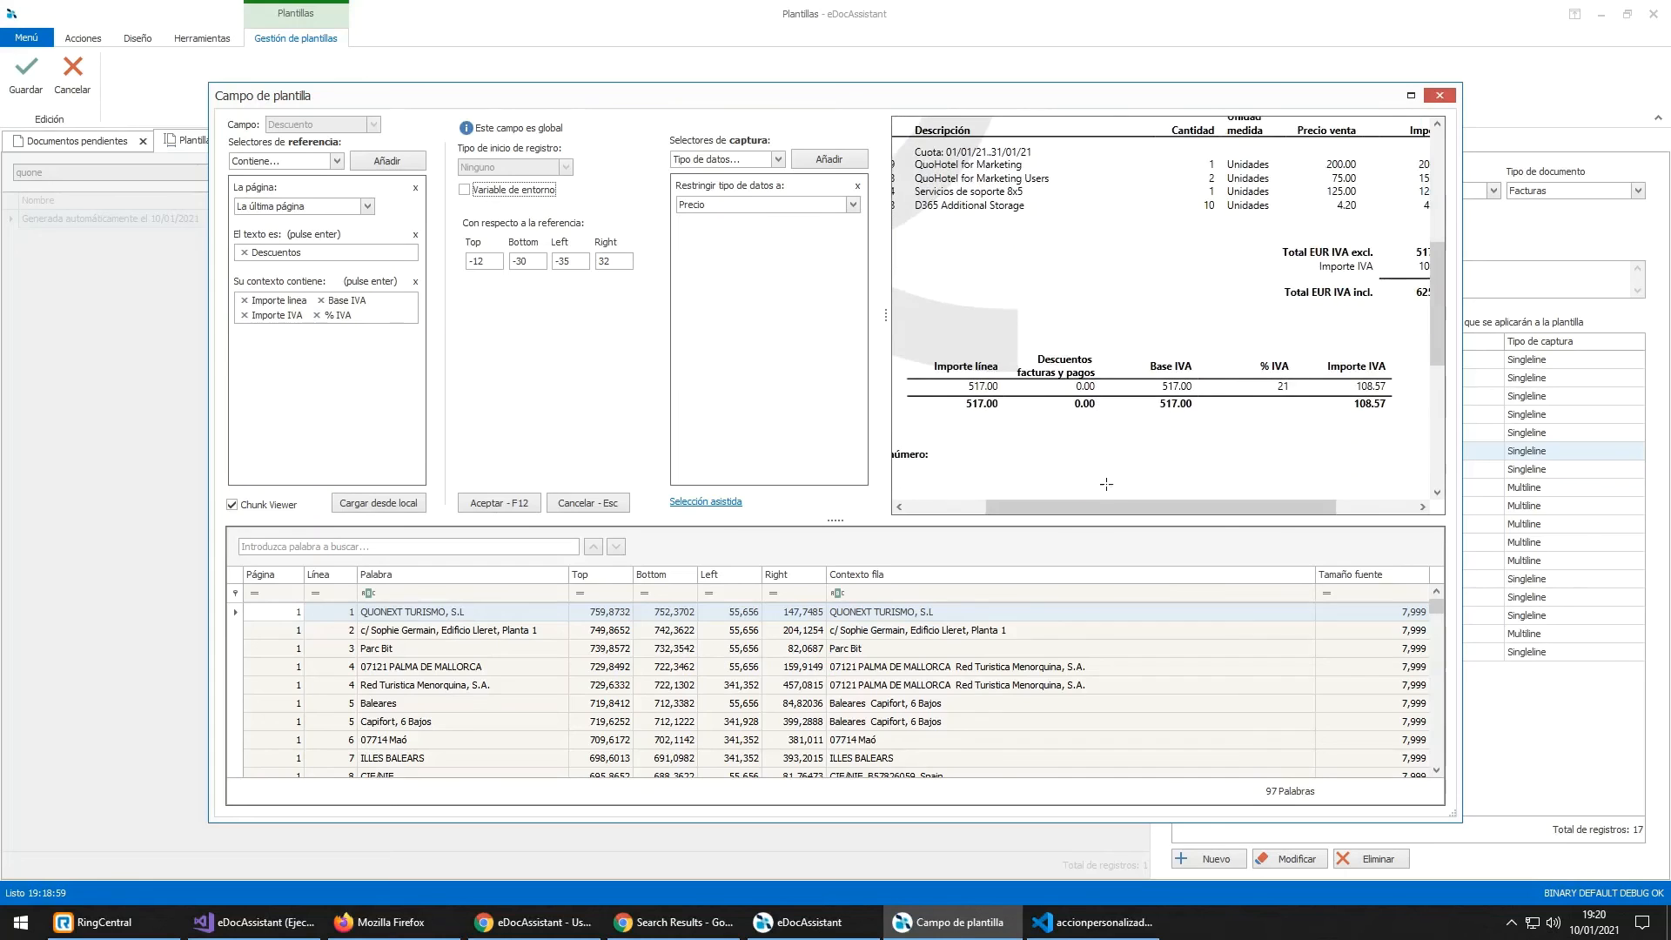
pyautogui.moveTo(1114, 503); pyautogui.dragTo(1047, 503)
pyautogui.scroll(-1, 727, 418)
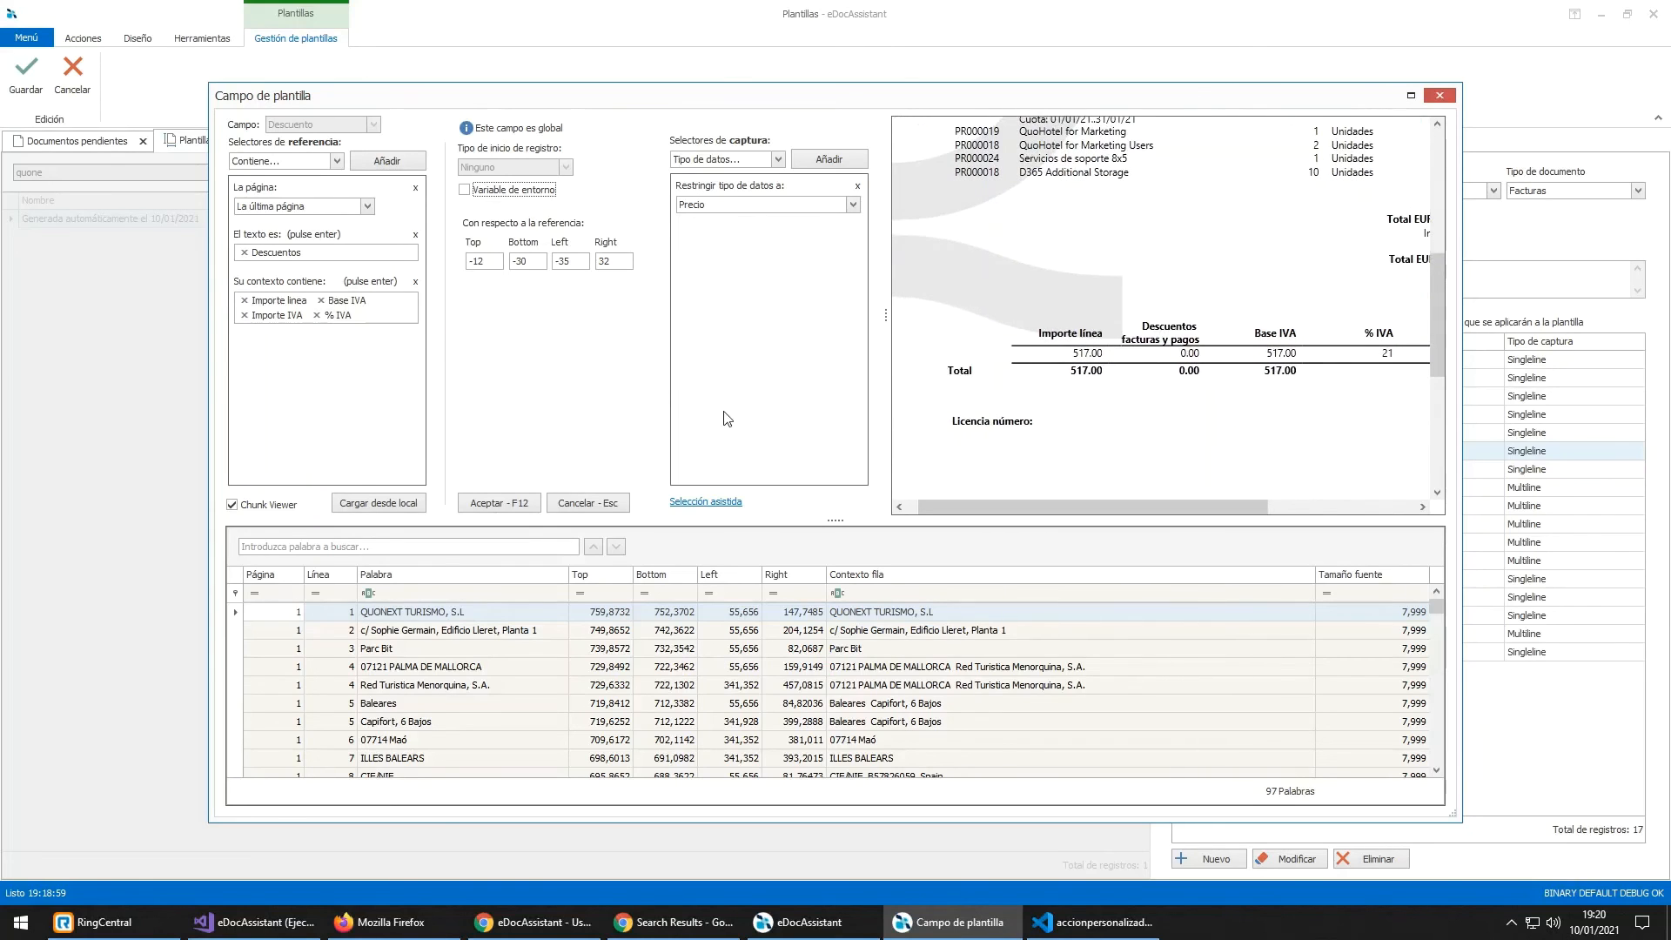
pyautogui.click(496, 545)
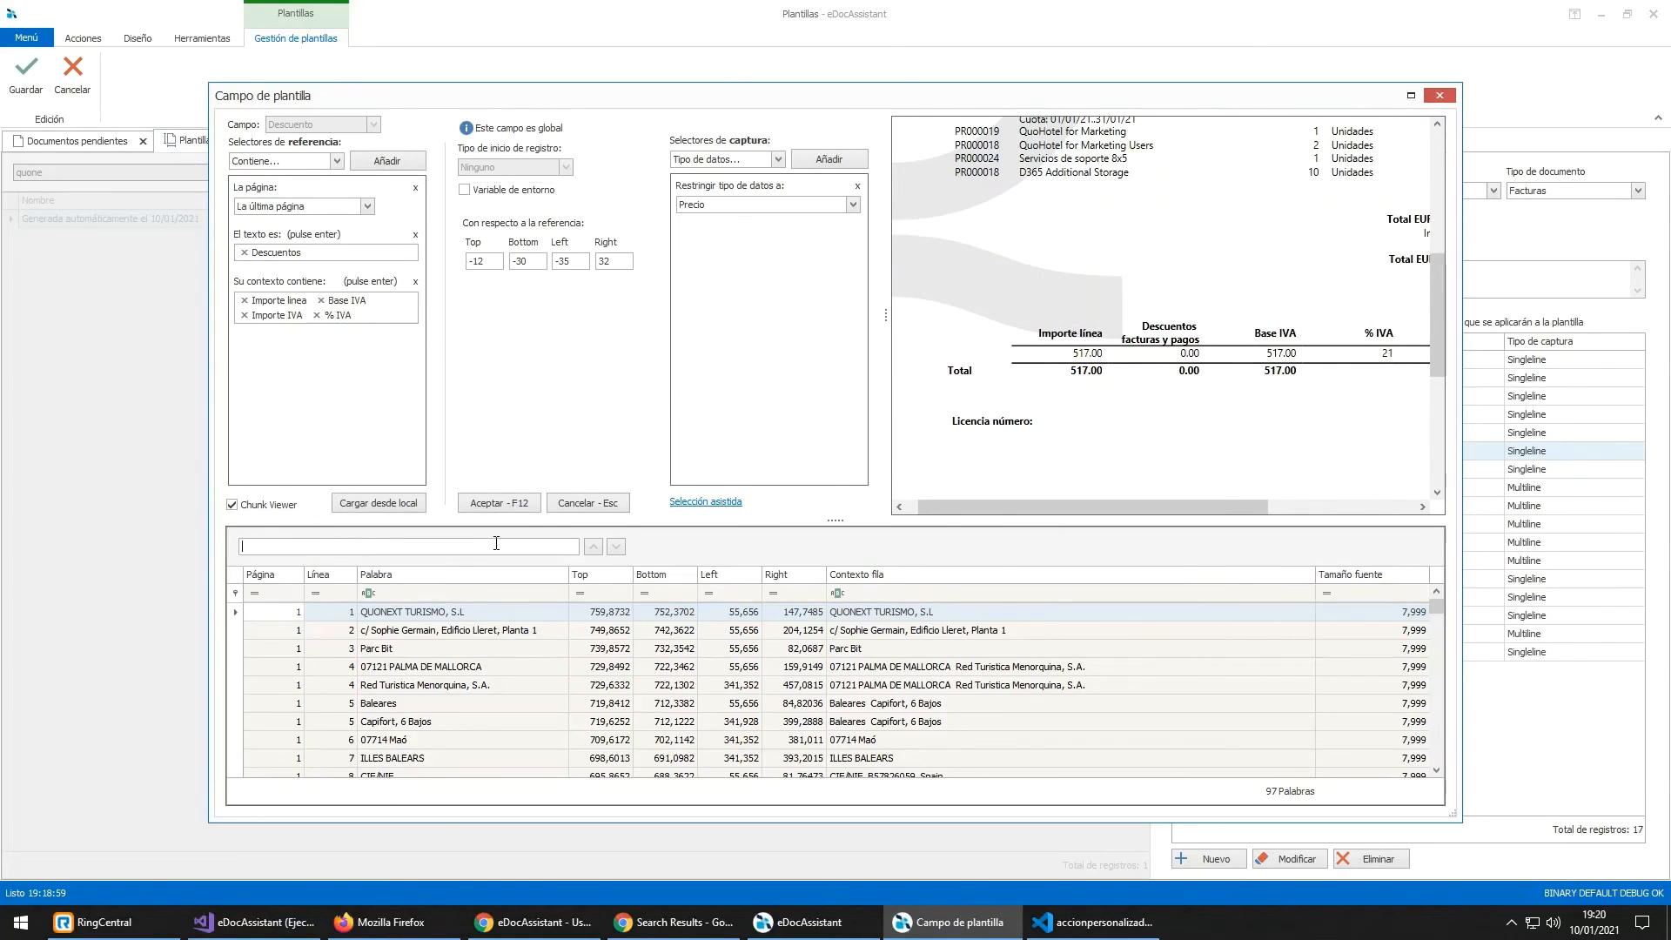
pyautogui.write('descuento')
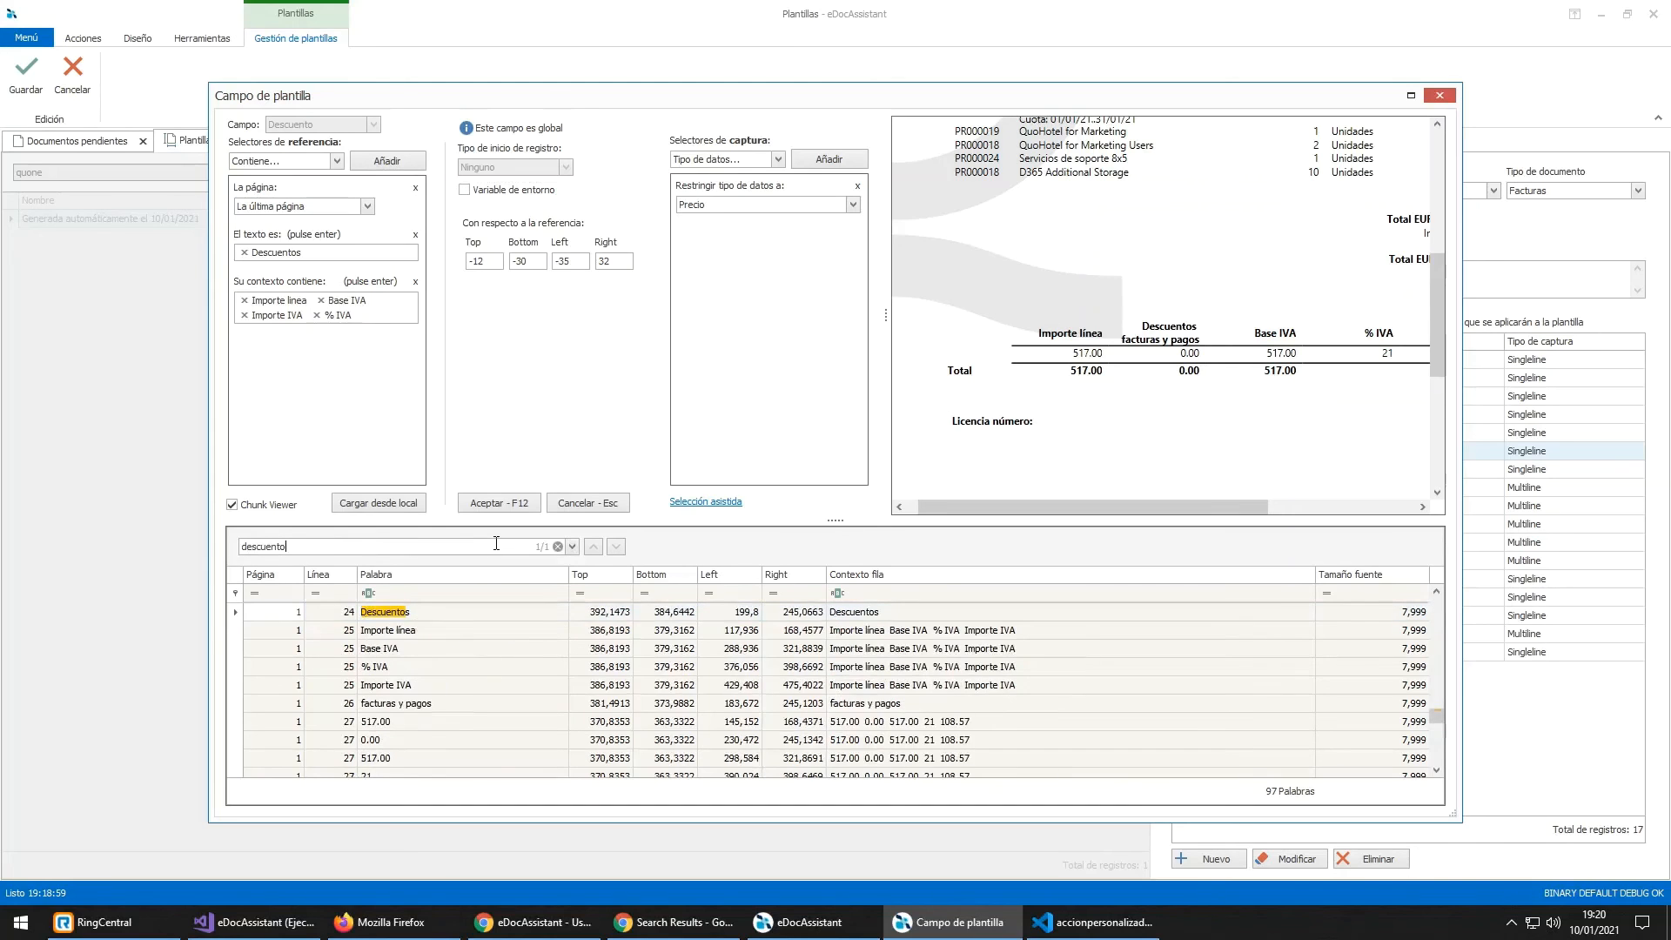
pyautogui.click(884, 616)
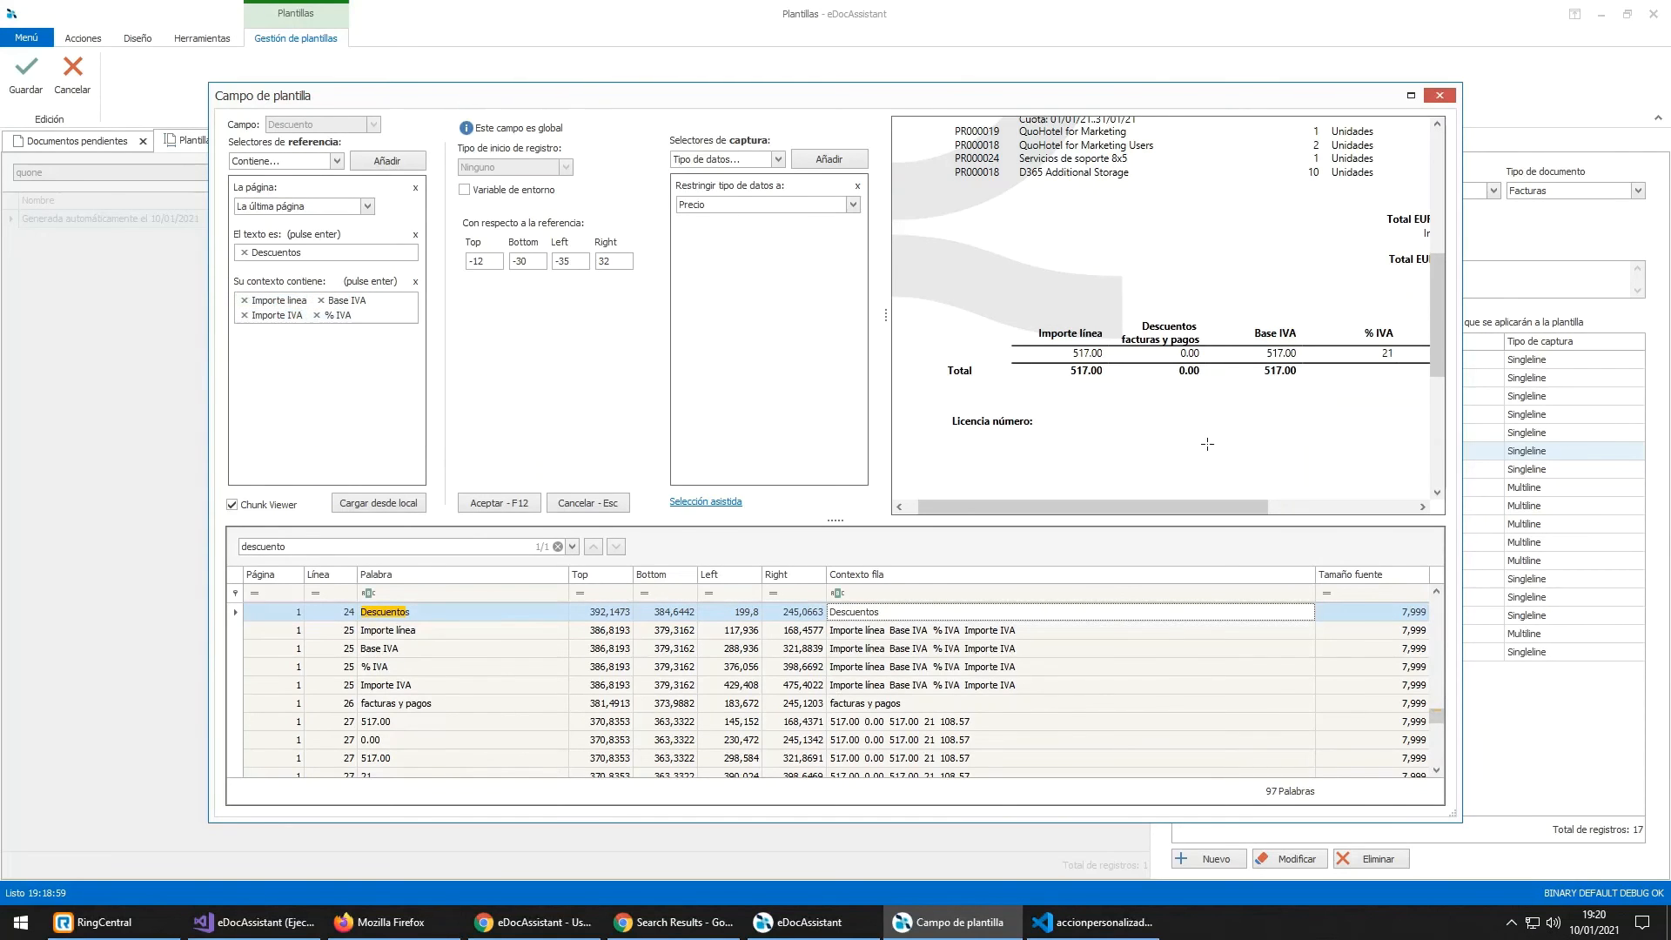
# Step: Inspect the 'Descuentos facturas y pagos' header and neighbouring column headers in the preview
pyautogui.moveTo(1205, 506); pyautogui.dragTo(1275, 507)
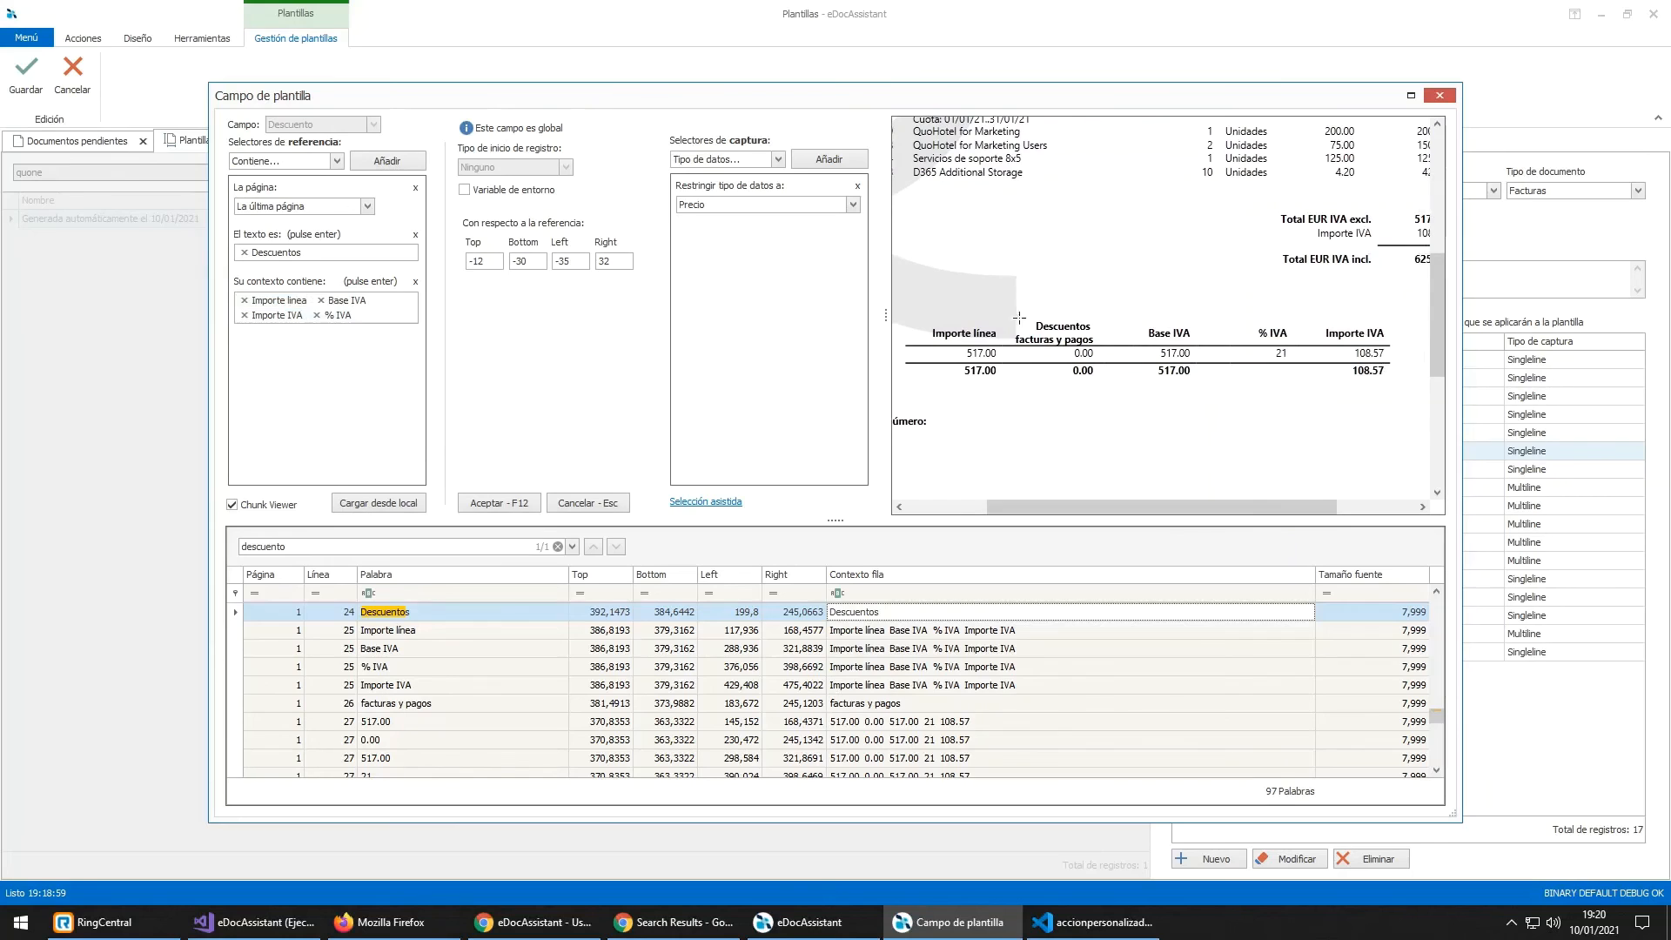
pyautogui.moveTo(1030, 329); pyautogui.dragTo(1093, 344)
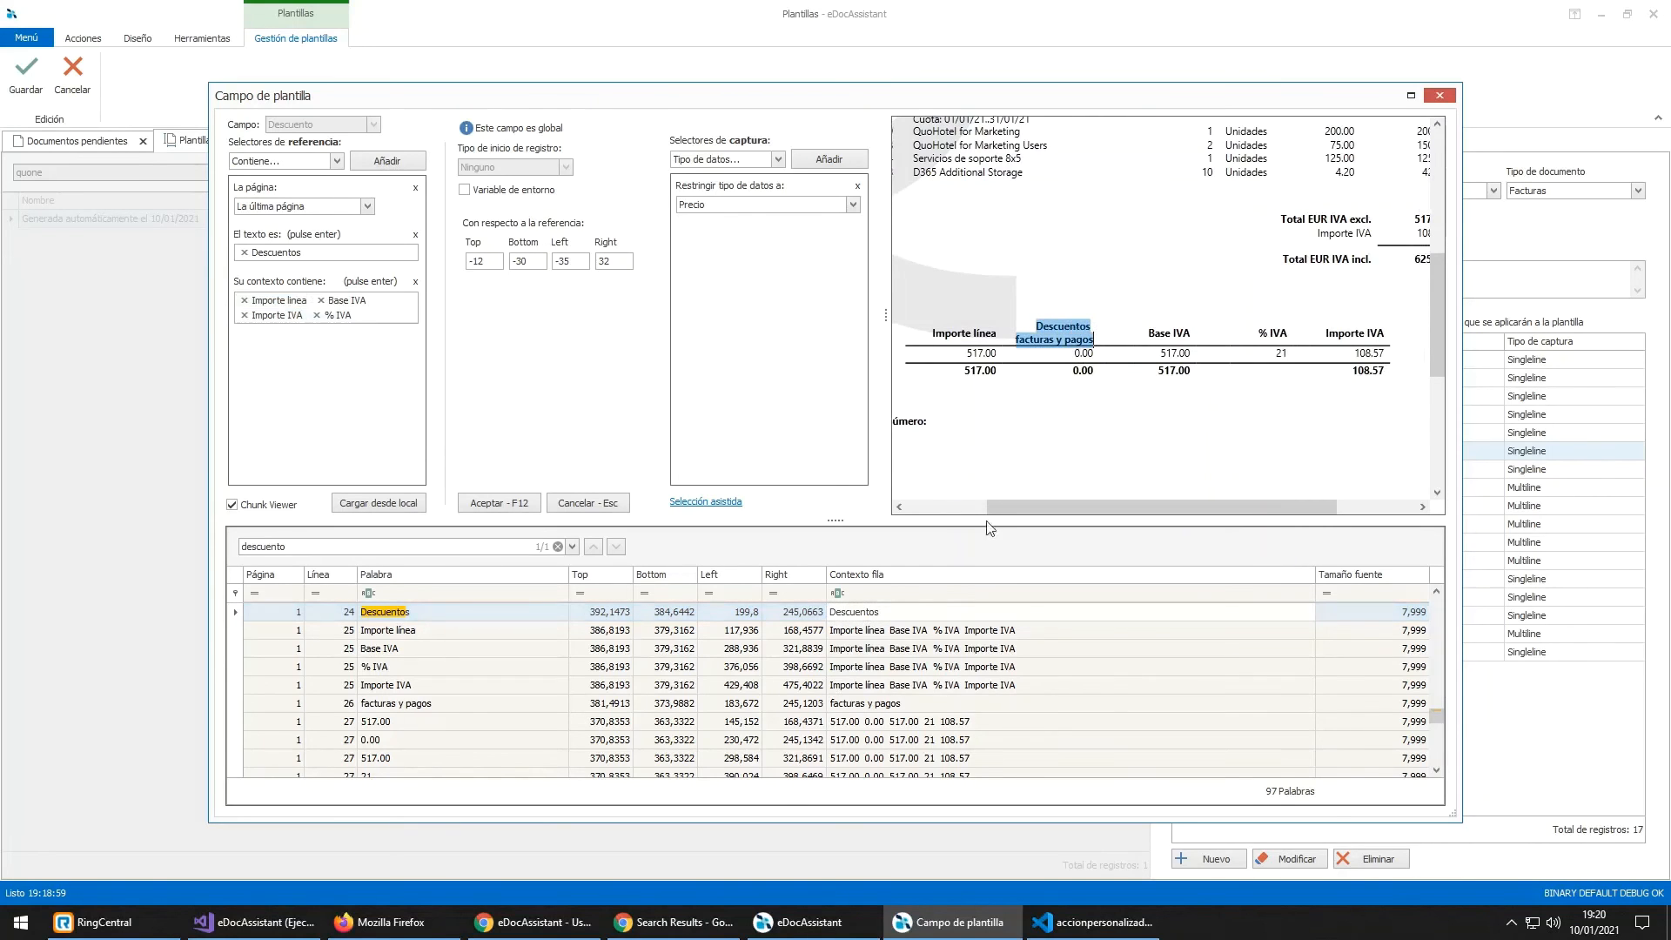
pyautogui.click(934, 611)
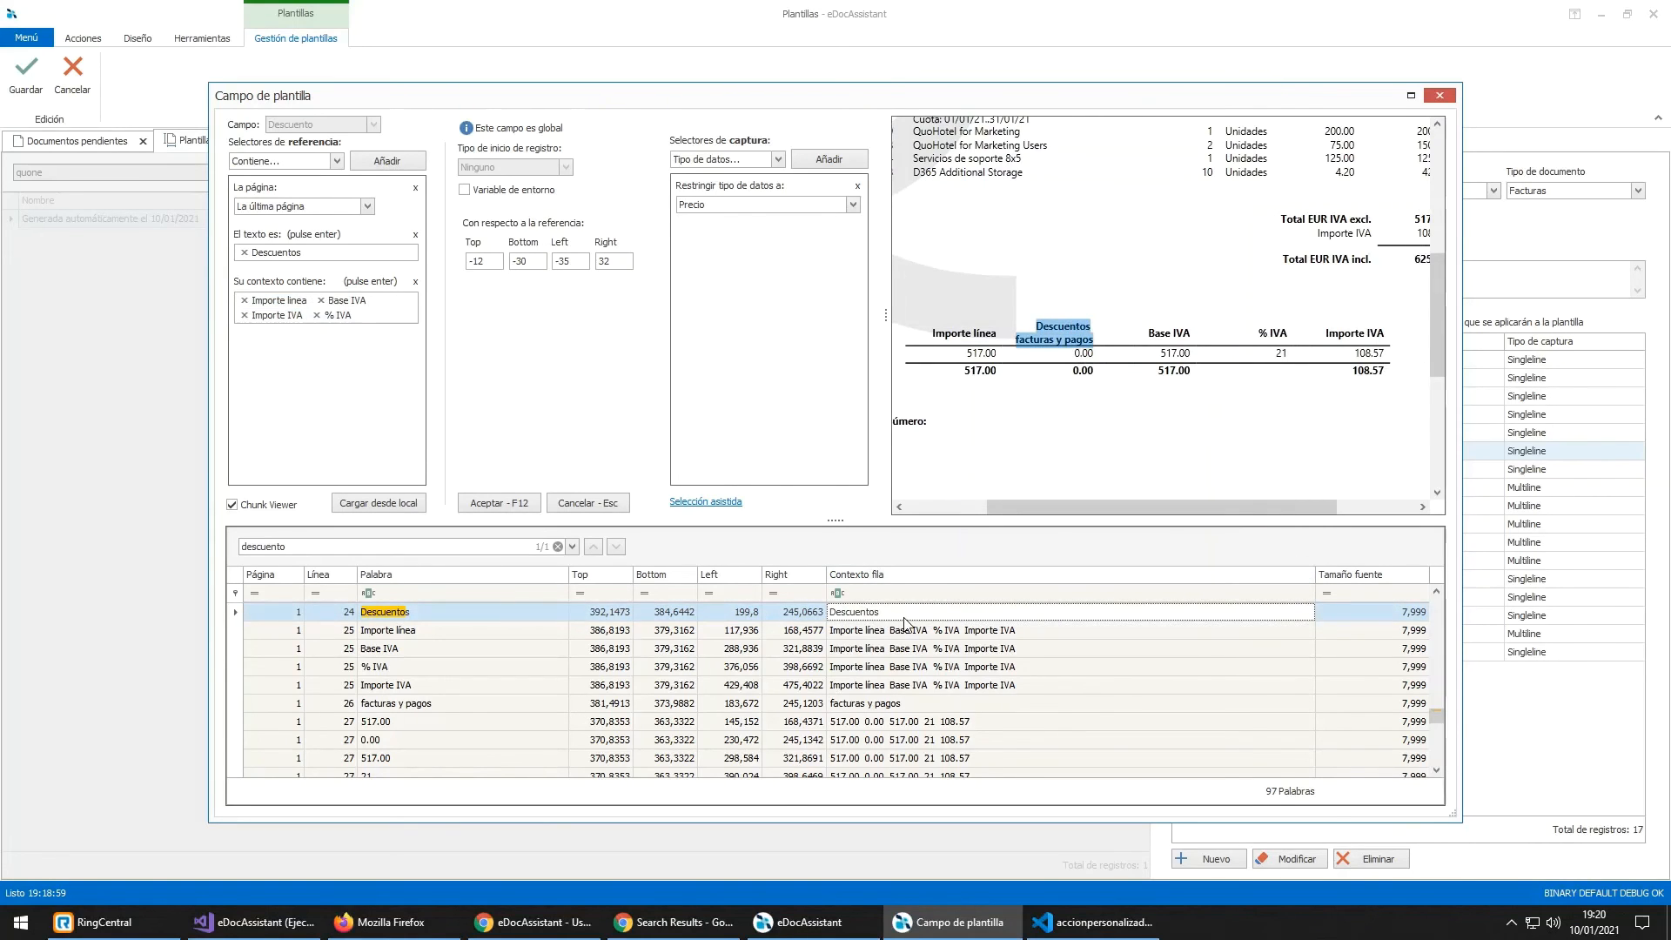
pyautogui.click(1077, 335)
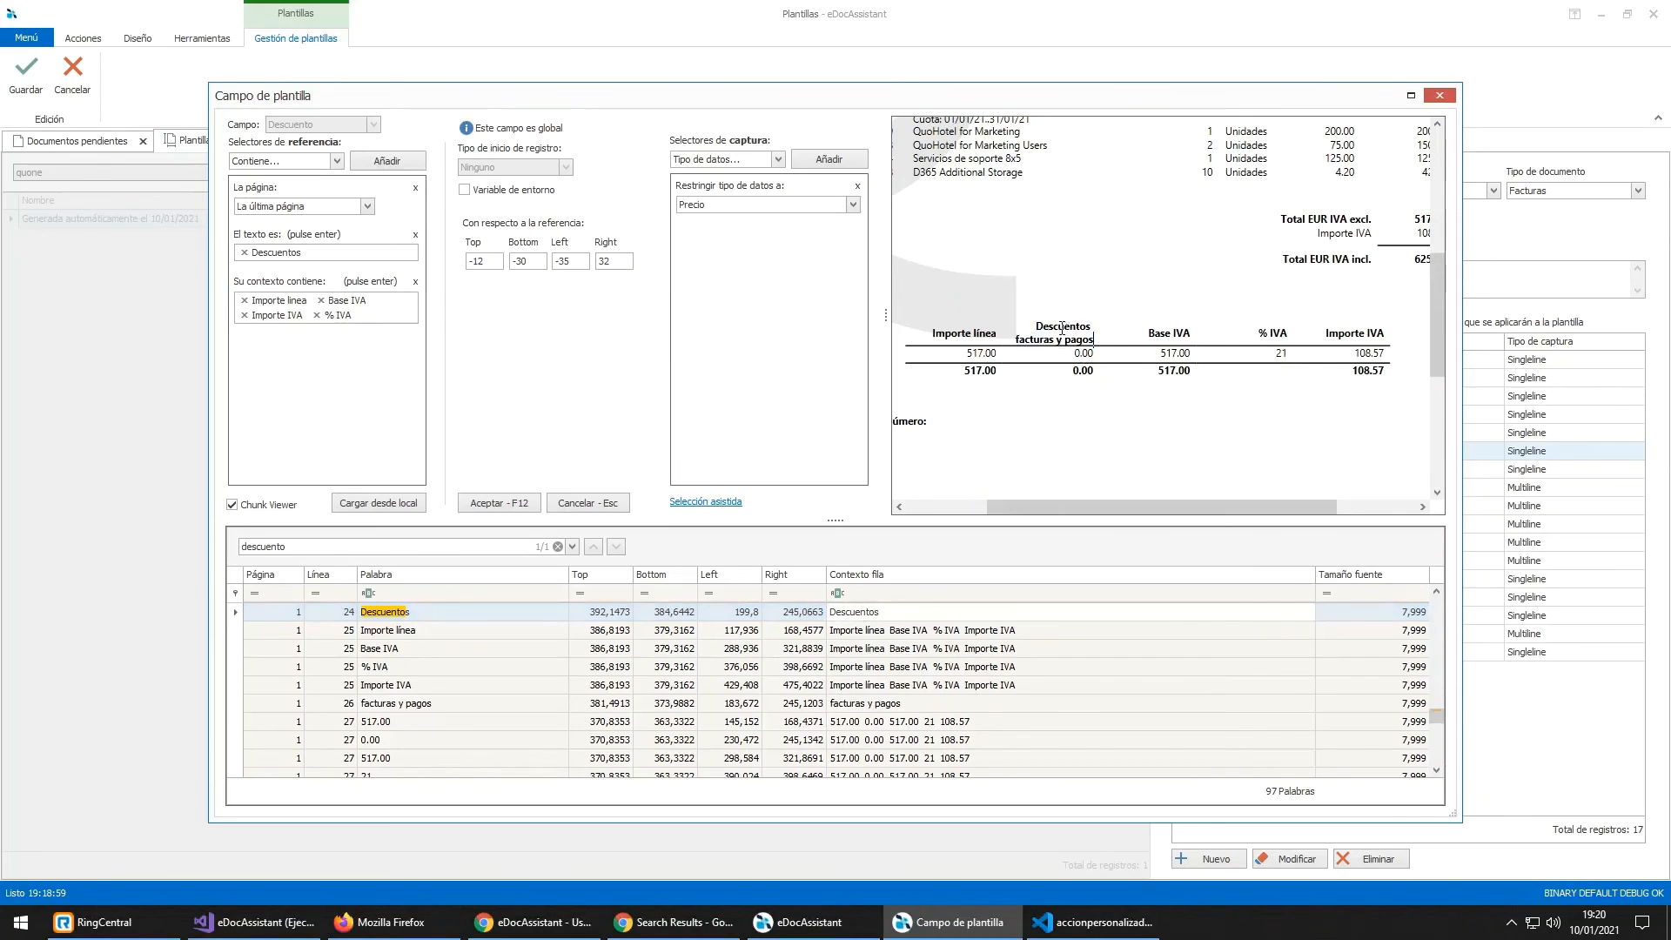
pyautogui.moveTo(934, 330); pyautogui.dragTo(1325, 334)
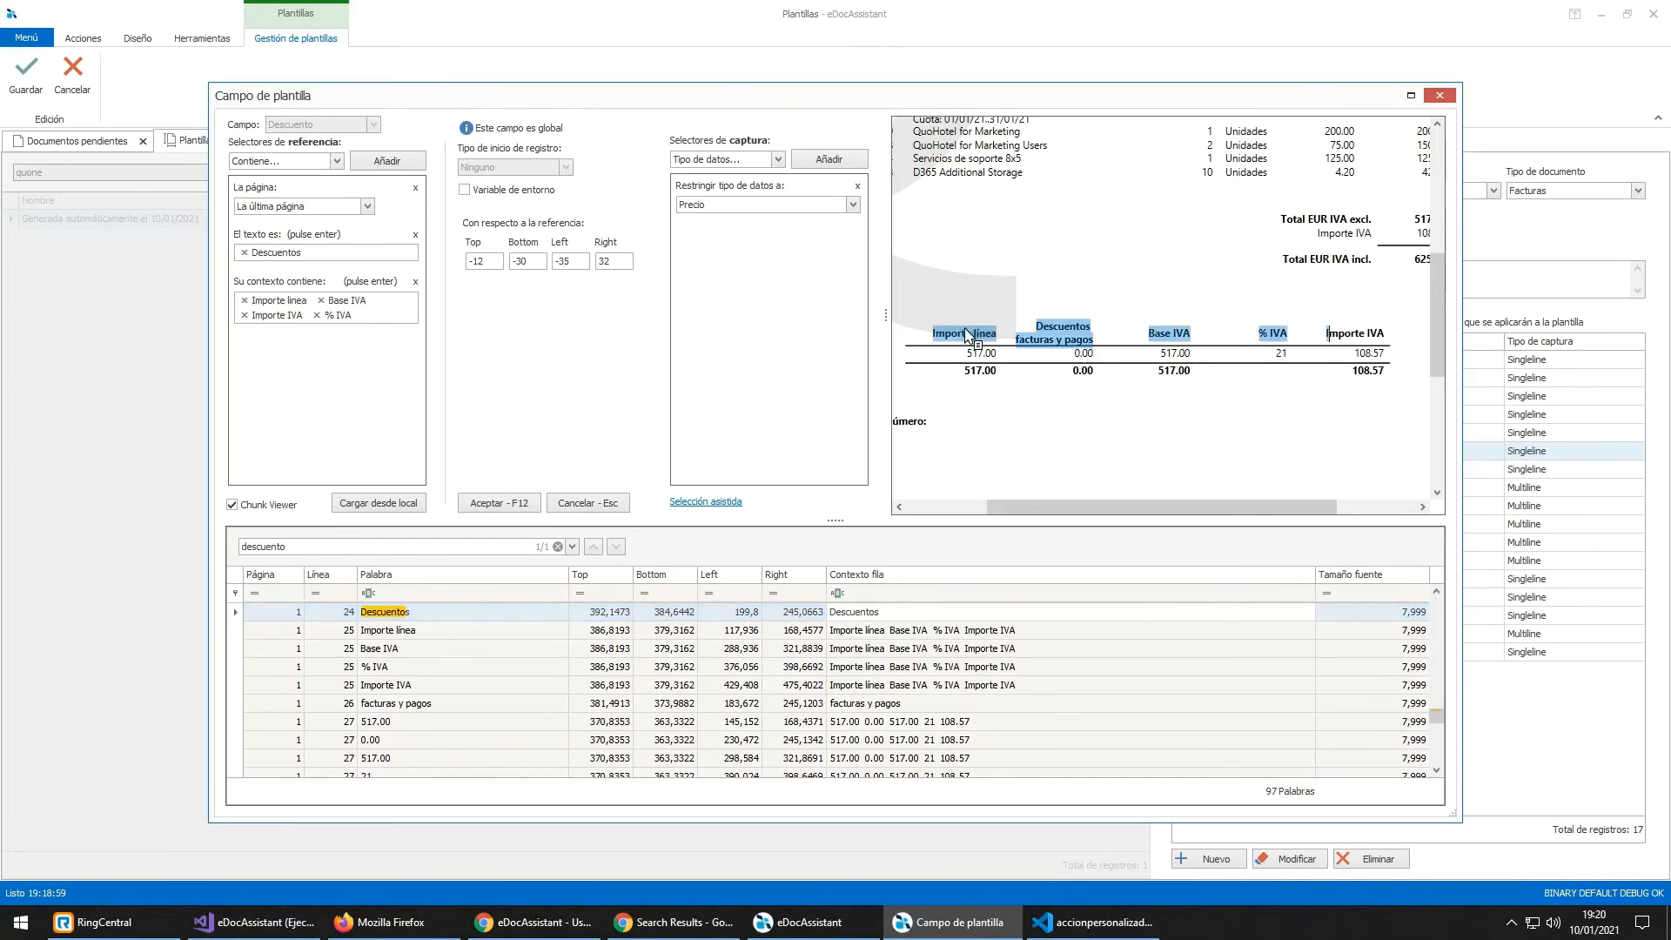
pyautogui.click(1067, 339)
pyautogui.scroll(1, 1066, 340)
pyautogui.scroll(1, 968, 353)
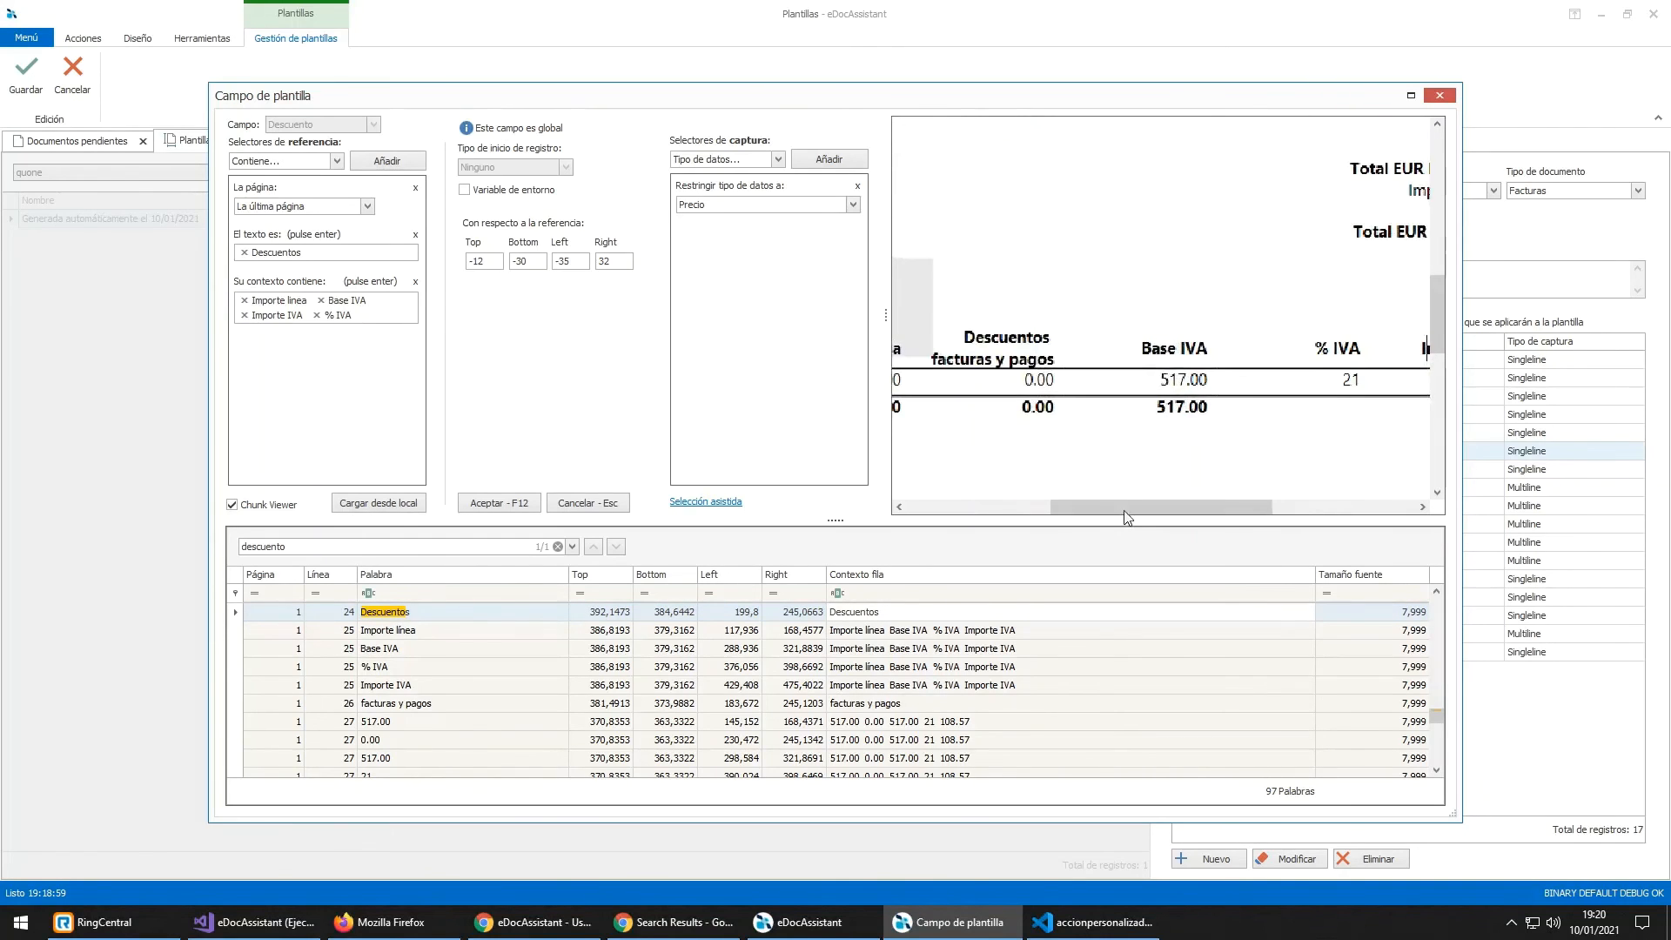
pyautogui.moveTo(1140, 499); pyautogui.dragTo(1068, 494)
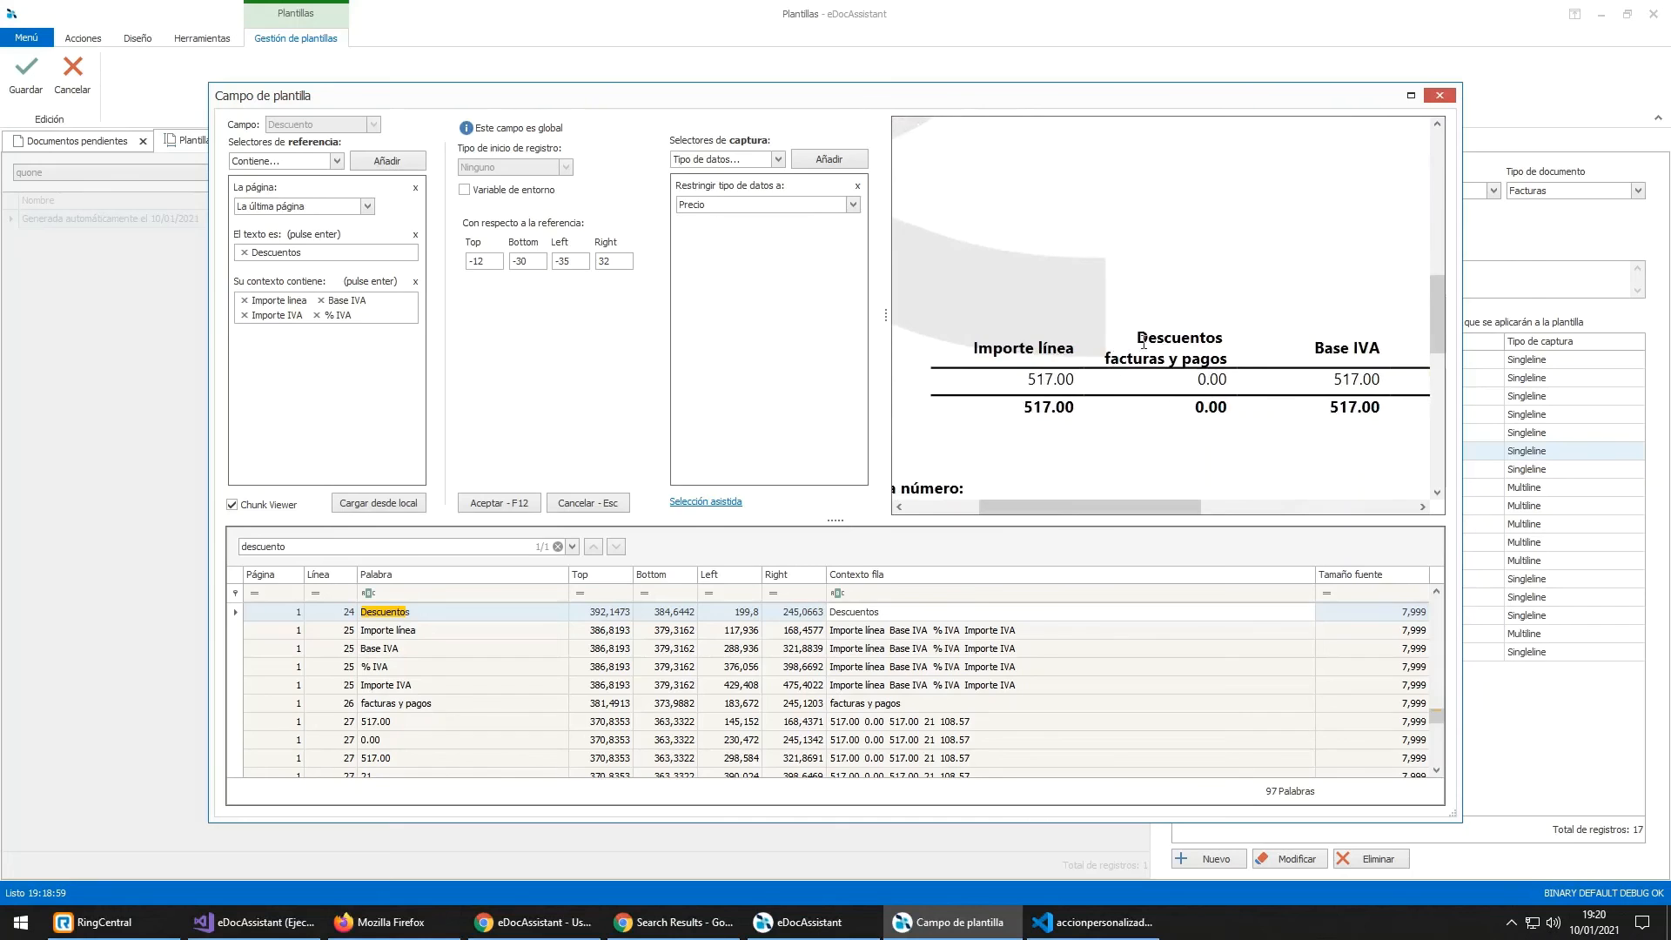
pyautogui.moveTo(1141, 333); pyautogui.dragTo(1230, 345)
pyautogui.click(1019, 345)
# Step: Remove the 'Su contexto contiene' condition from Descuento, accept, and save the template
pyautogui.click(416, 282)
pyautogui.click(492, 506)
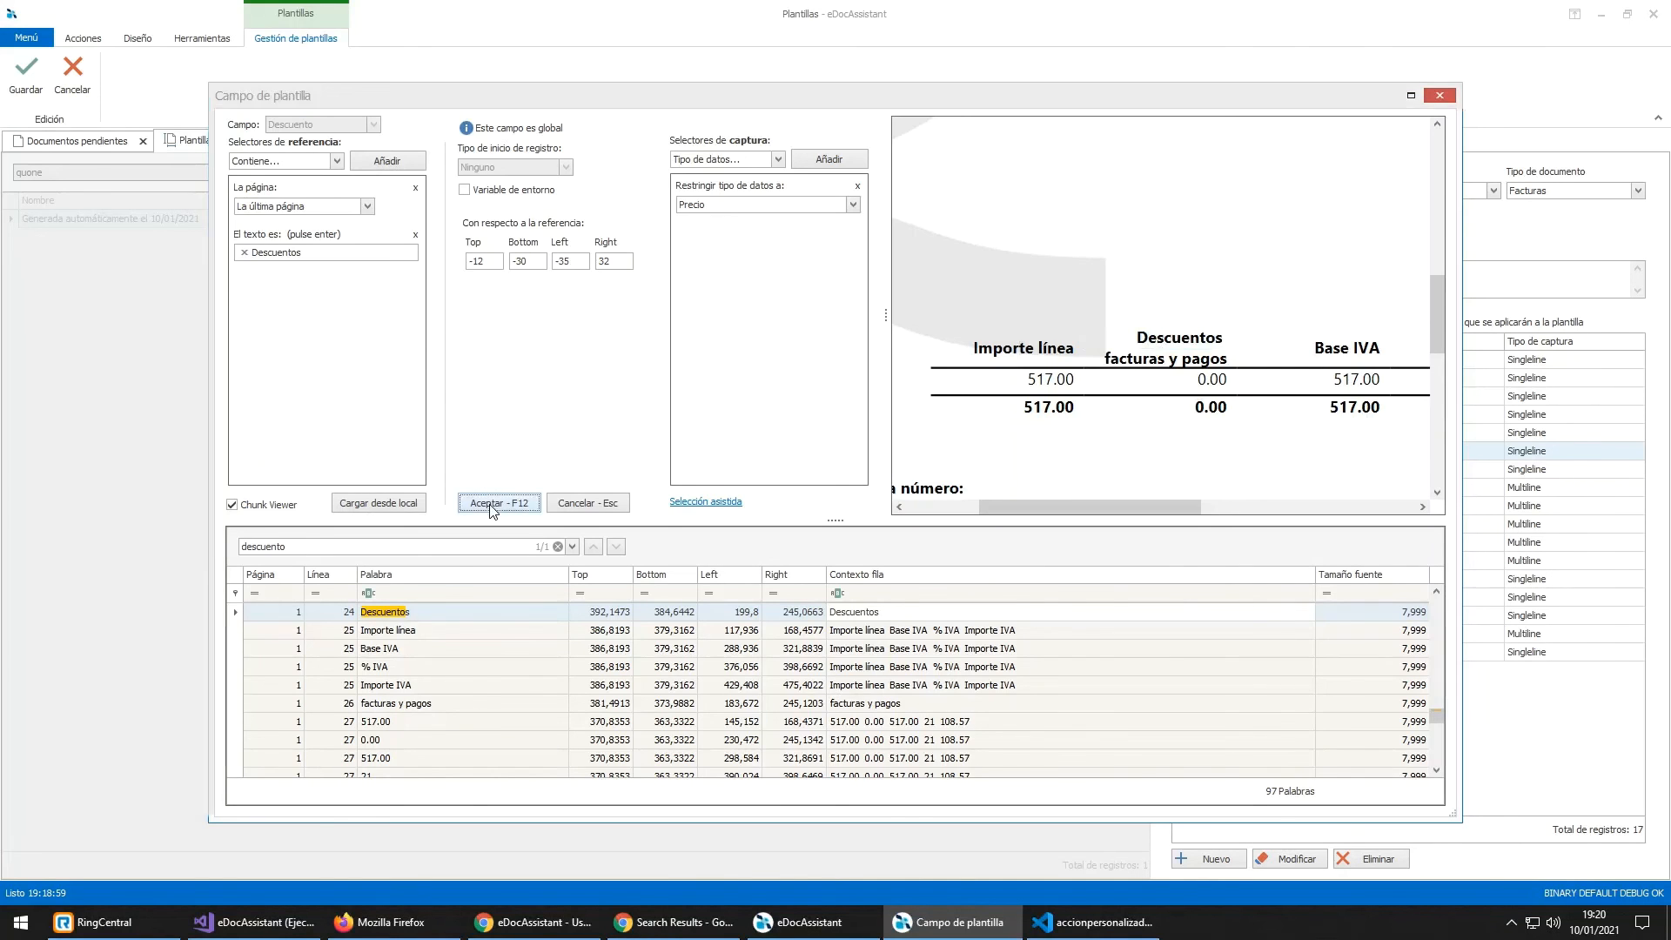
pyautogui.click(39, 85)
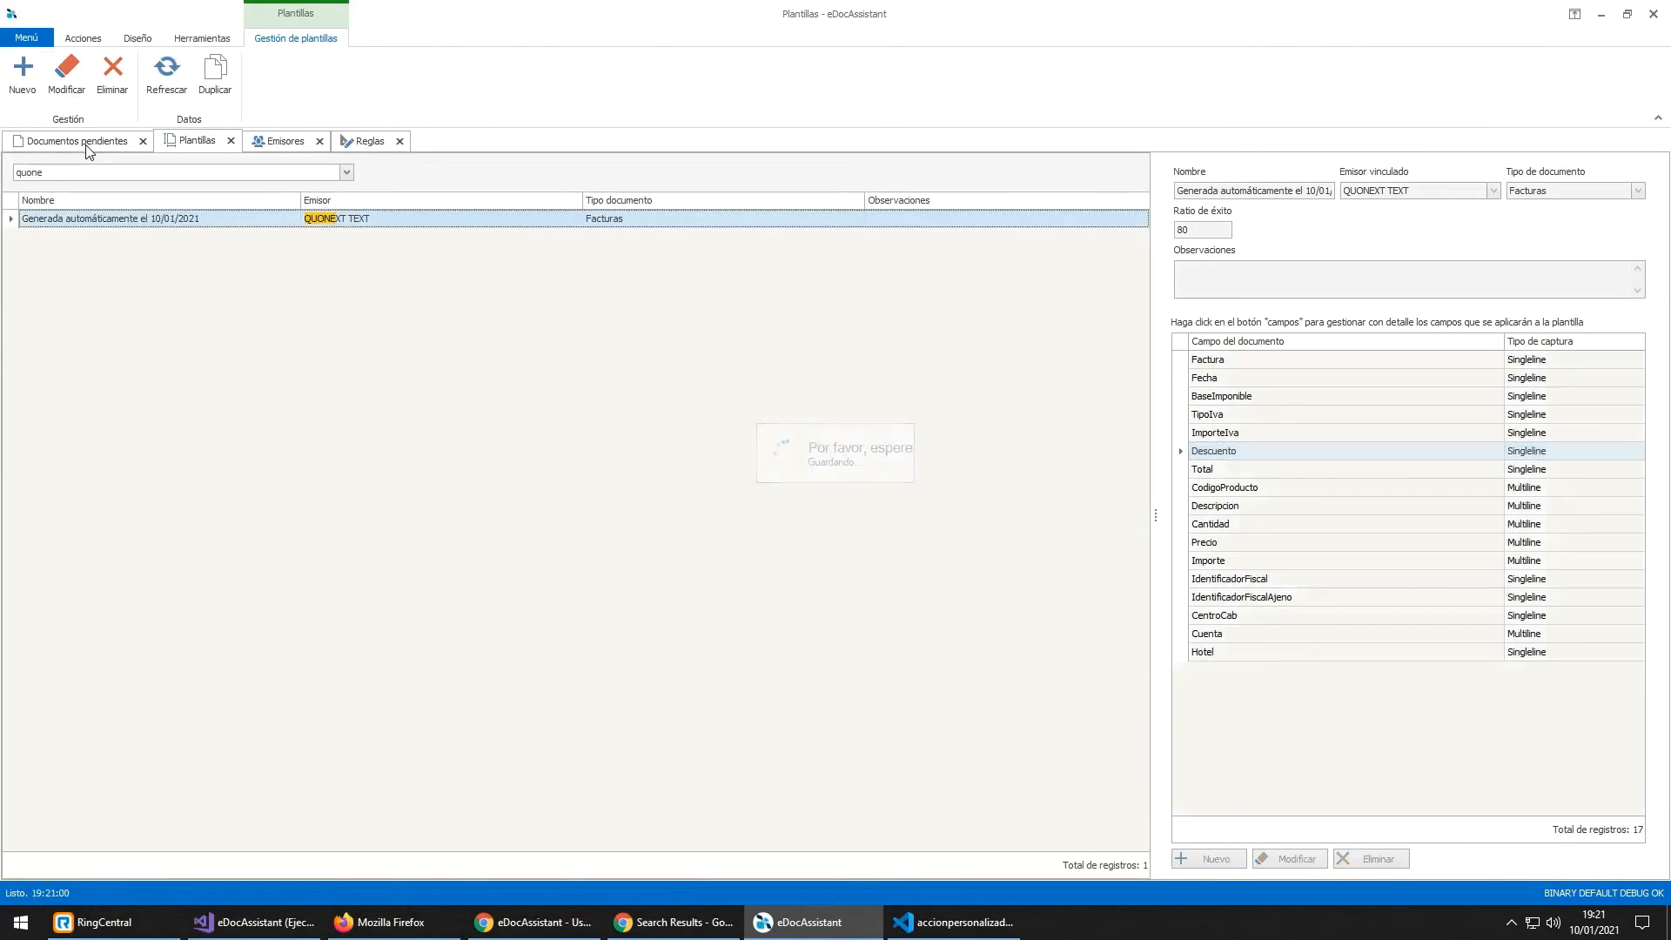
# Step: Re-read the Quonext invoice with the updated template, reaching a 100,00 success ratio
pyautogui.click(77, 140)
pyautogui.rightClick(139, 261)
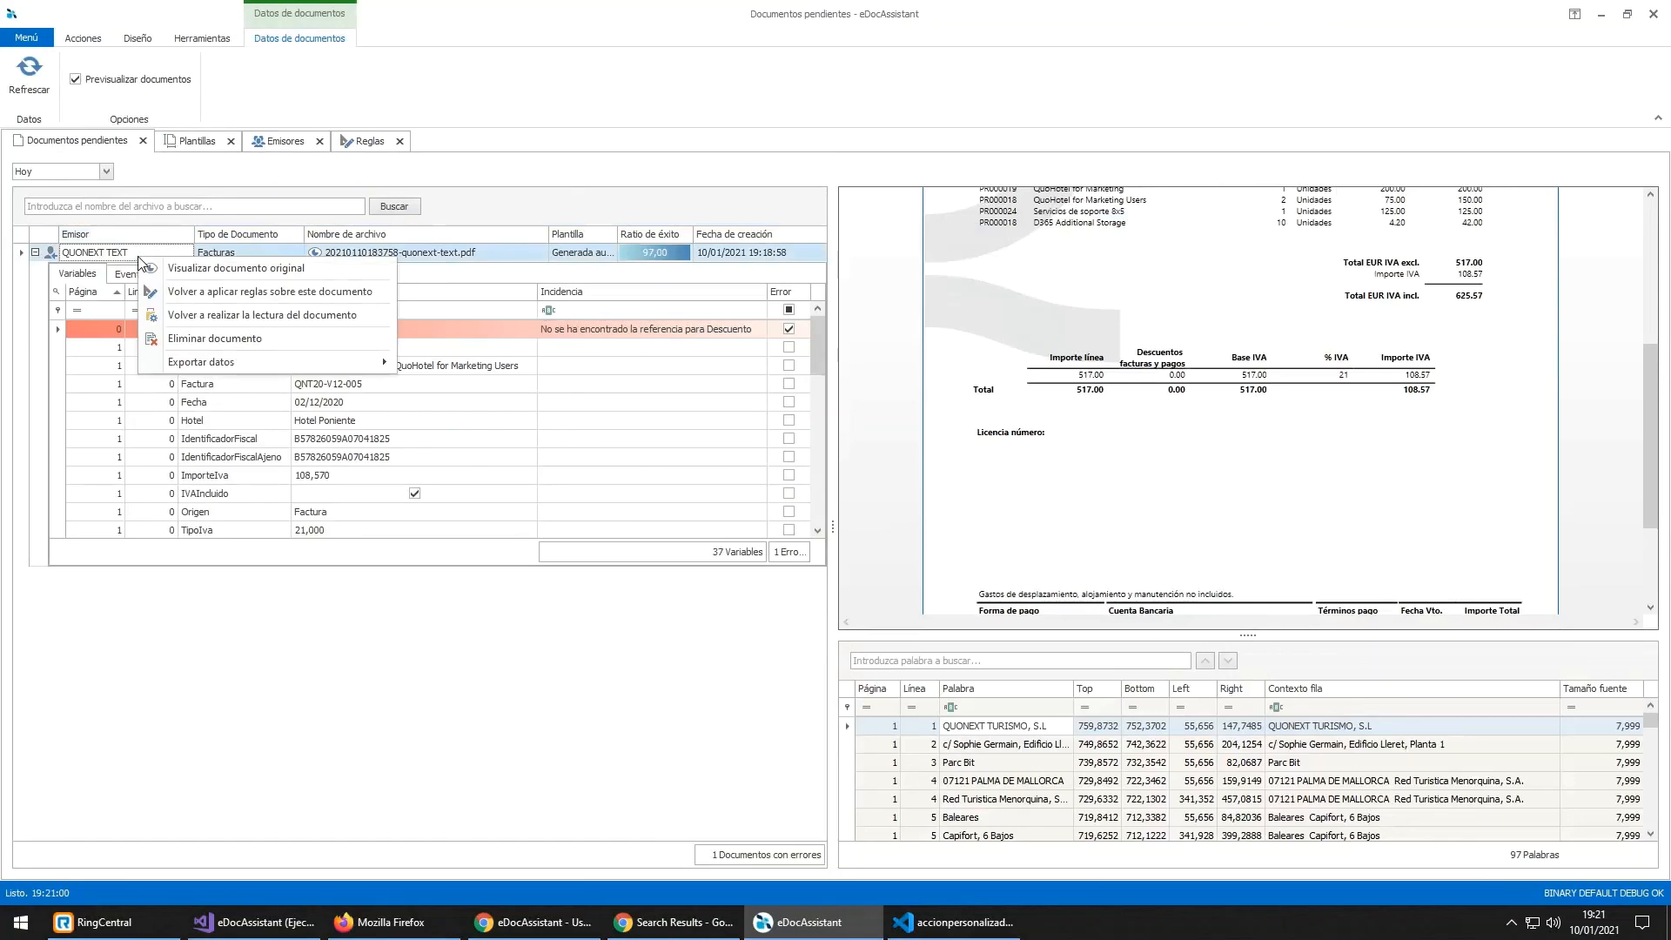
pyautogui.click(189, 315)
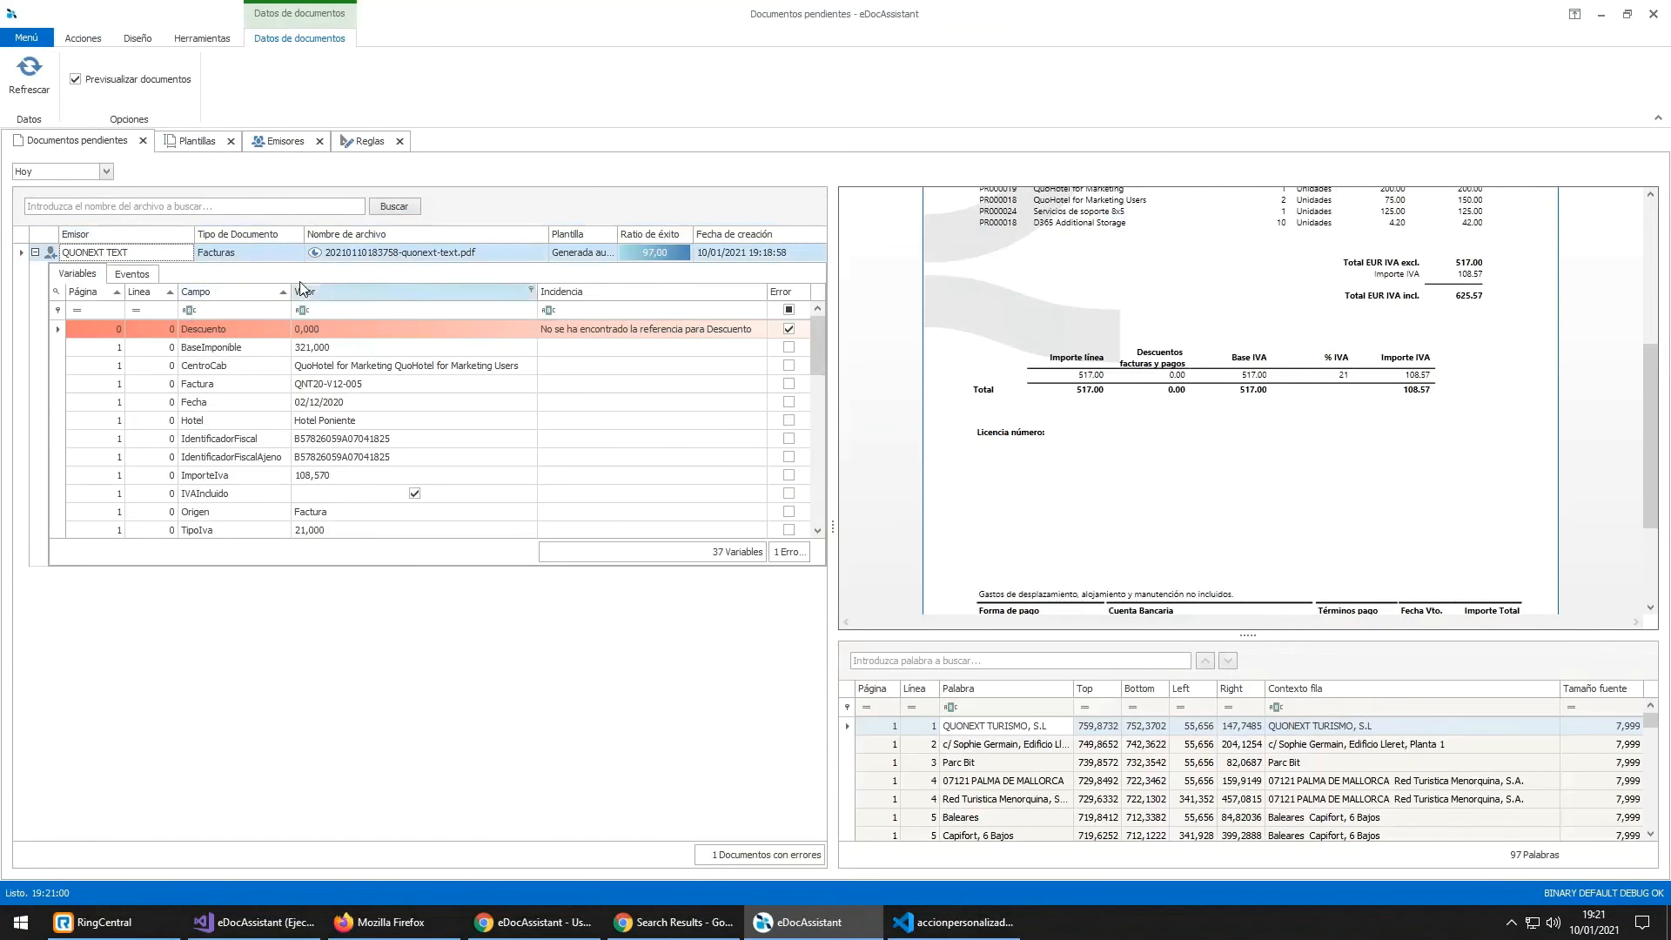
pyautogui.click(683, 259)
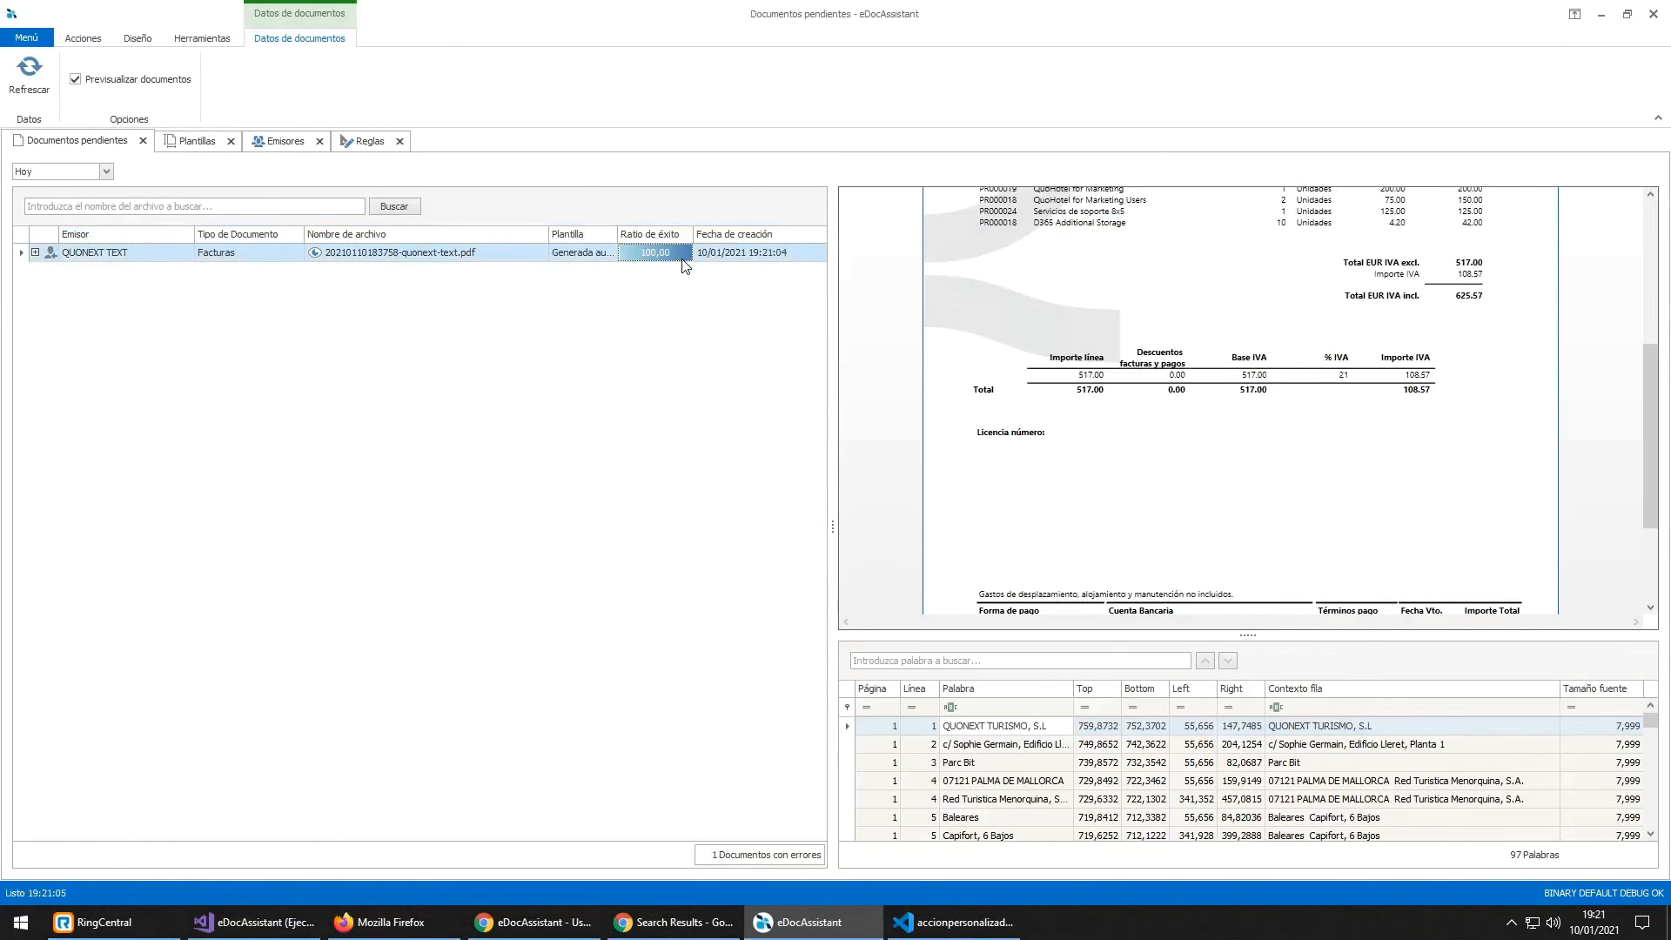
# Step: Filter the invoice variables by 'descuen' and confirm Descuento reads 0,000 without error
pyautogui.click(35, 253)
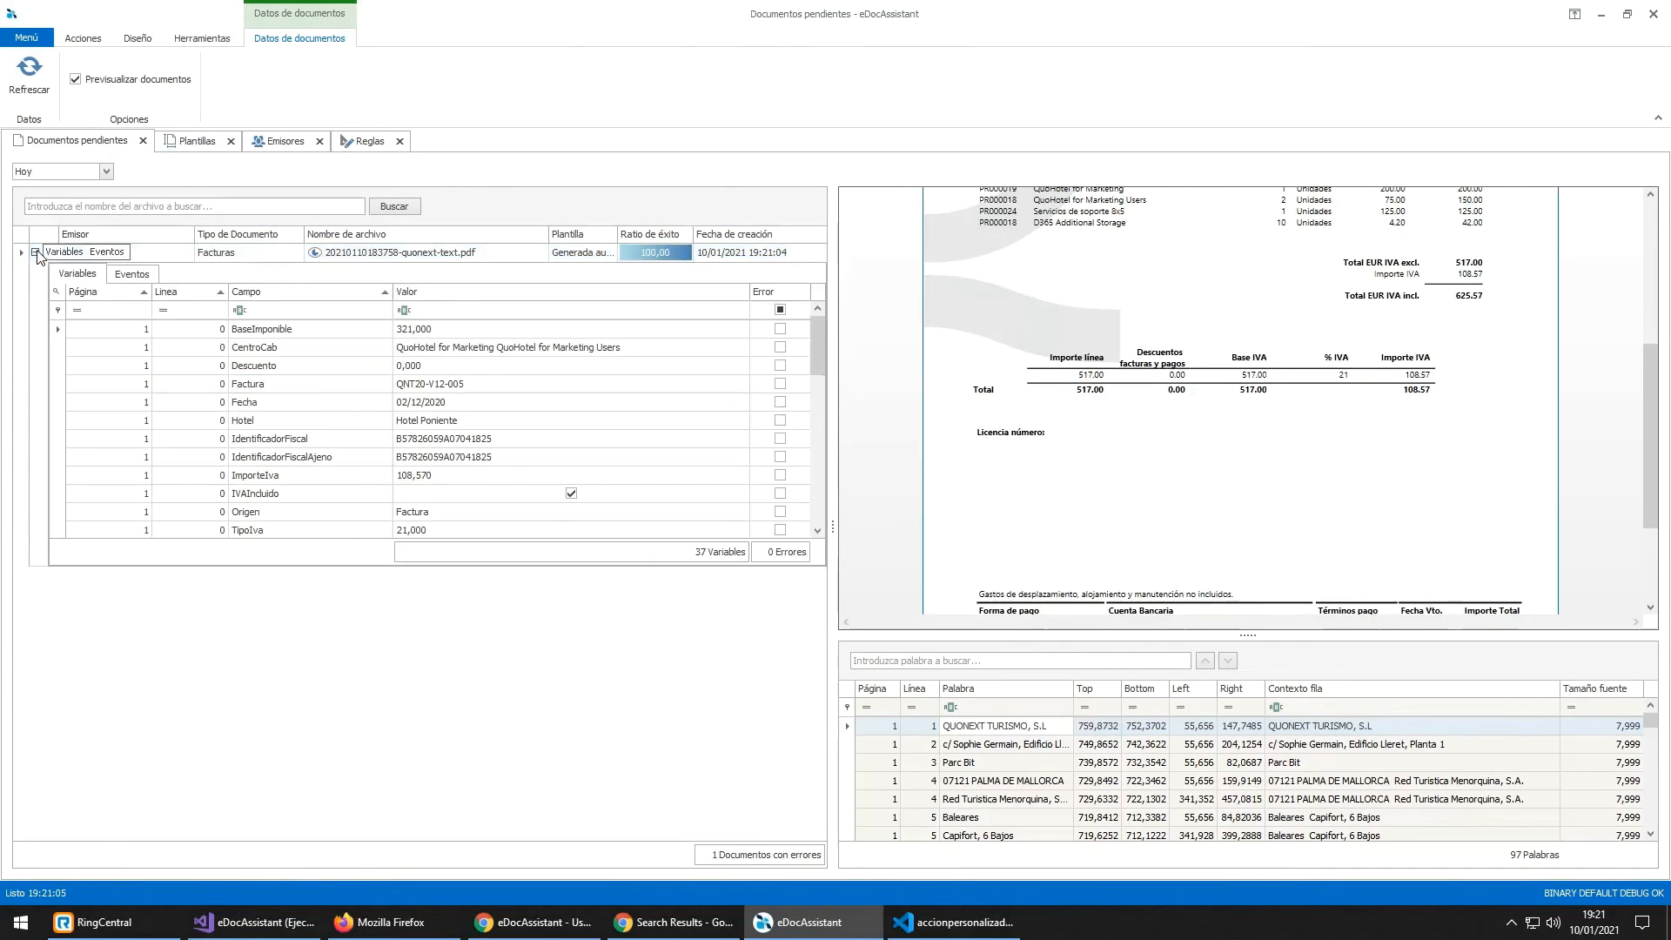
pyautogui.click(313, 312)
pyautogui.write('descuen')
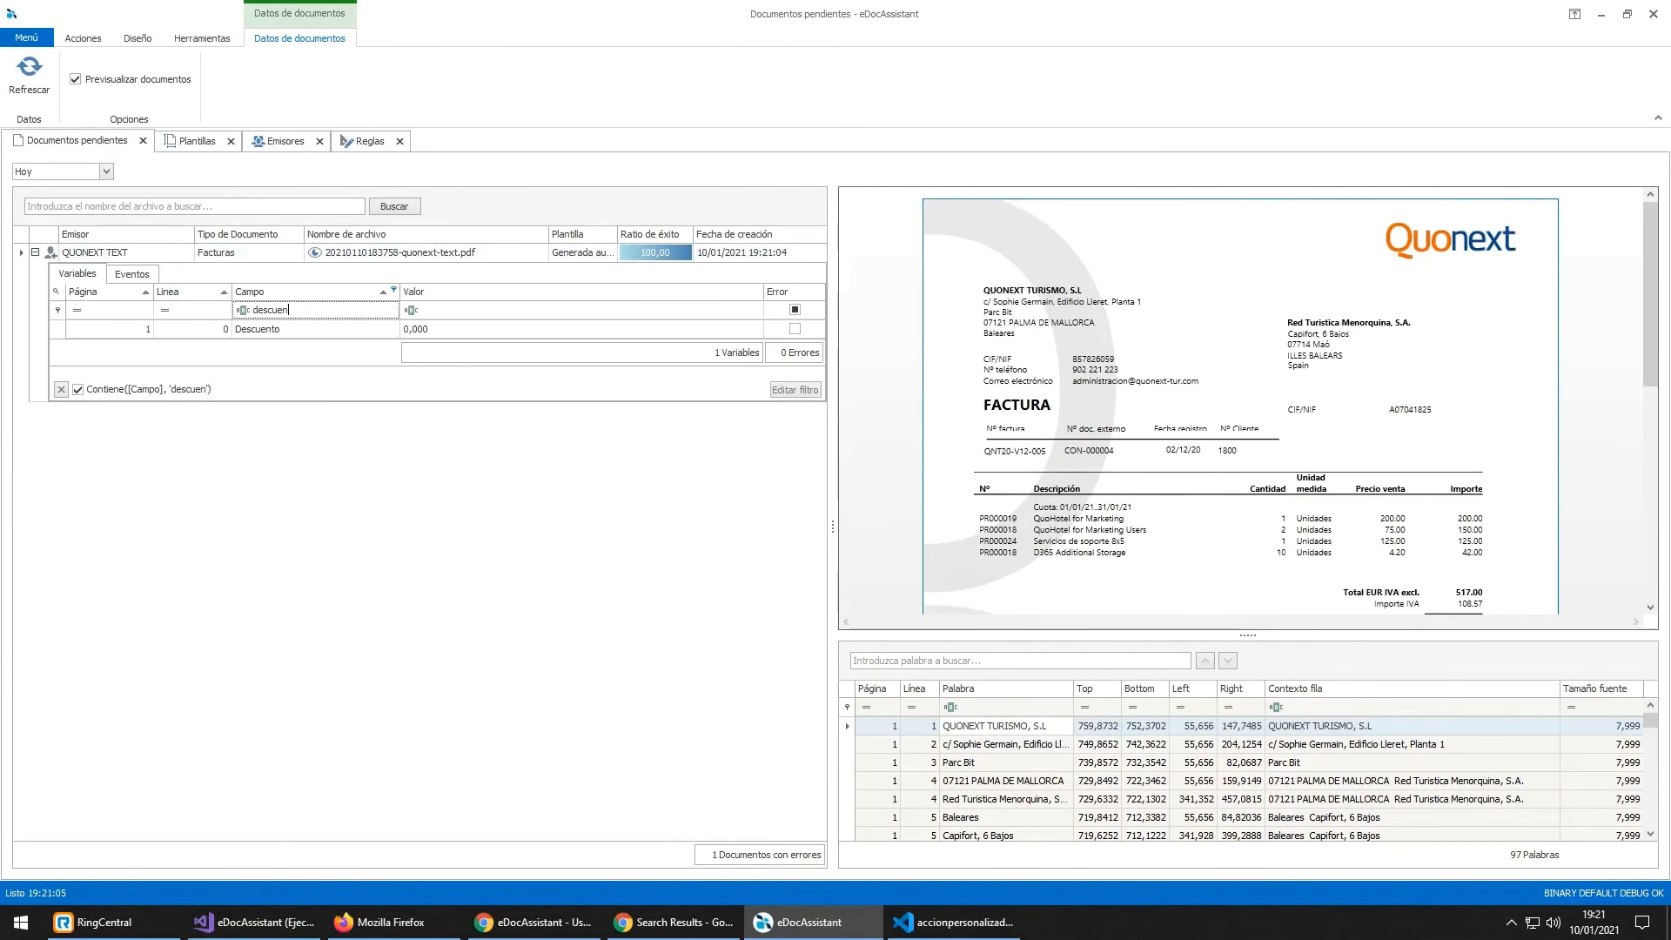
pyautogui.scroll(-5, 1225, 488)
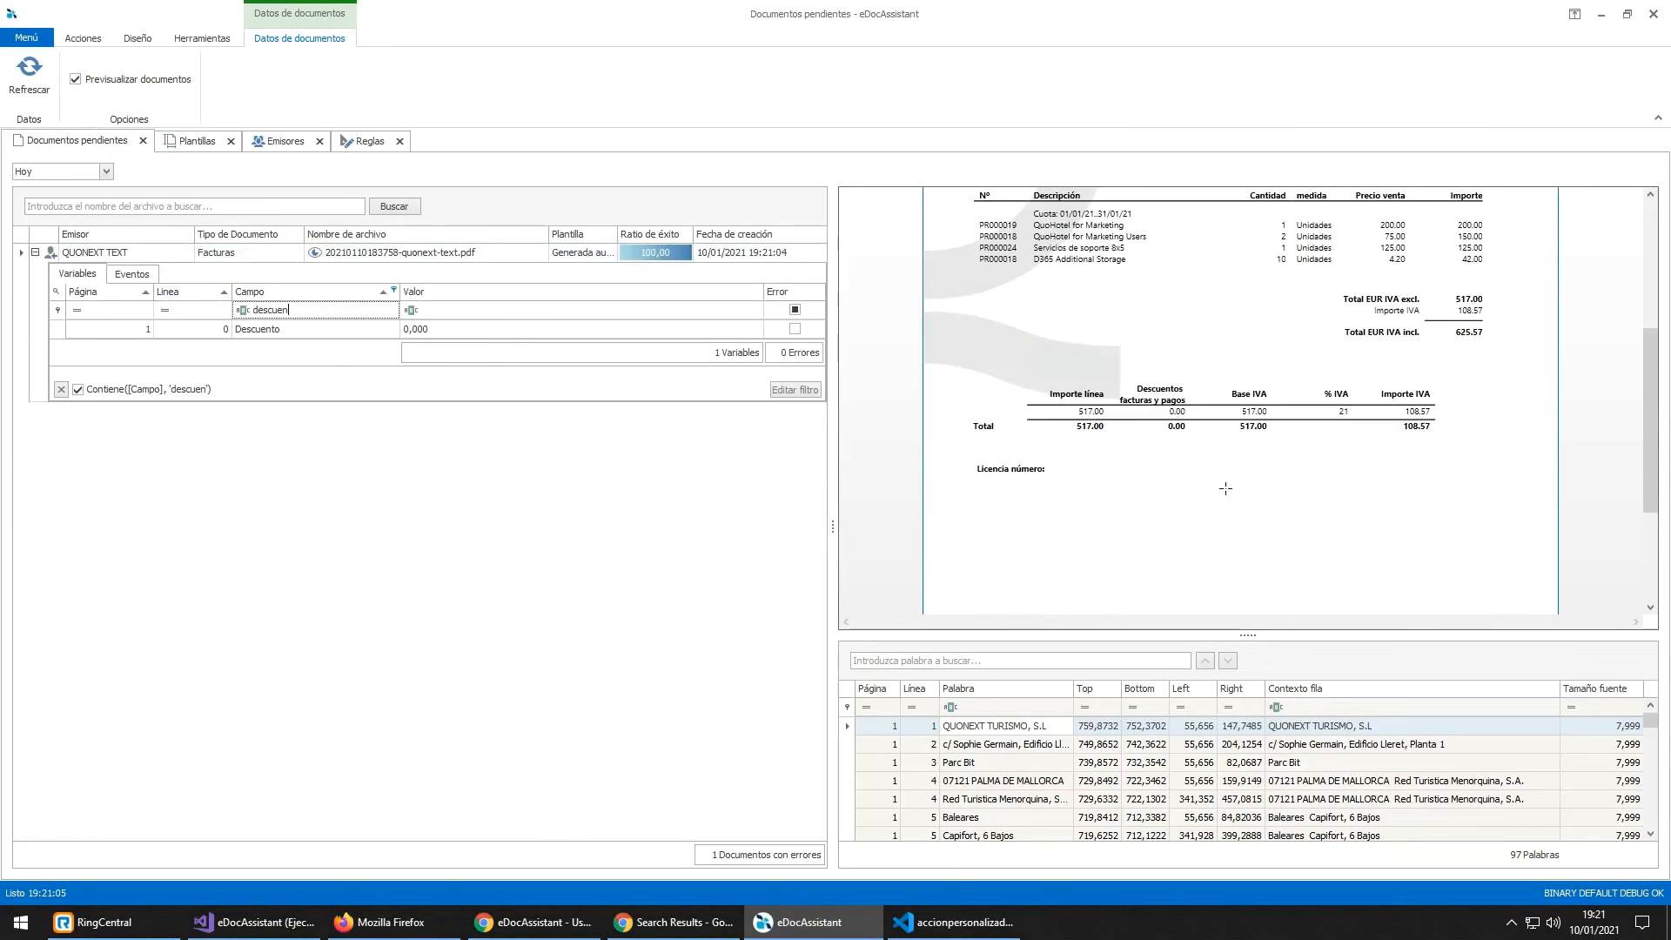
pyautogui.scroll(3, 1129, 415)
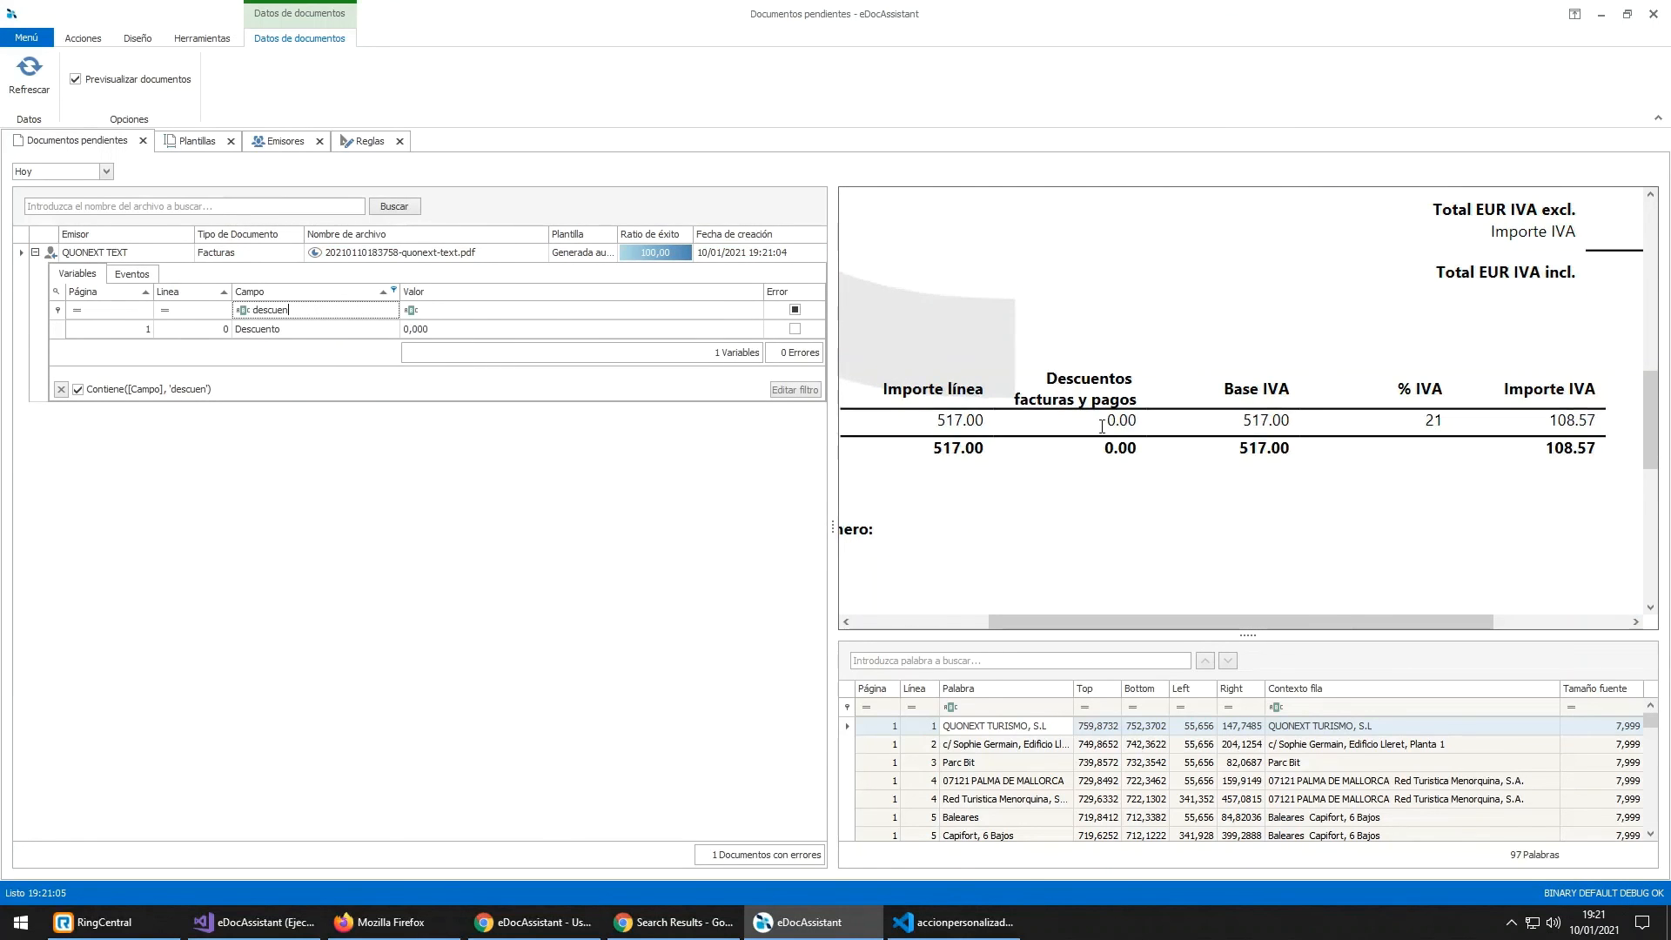
pyautogui.click(1151, 418)
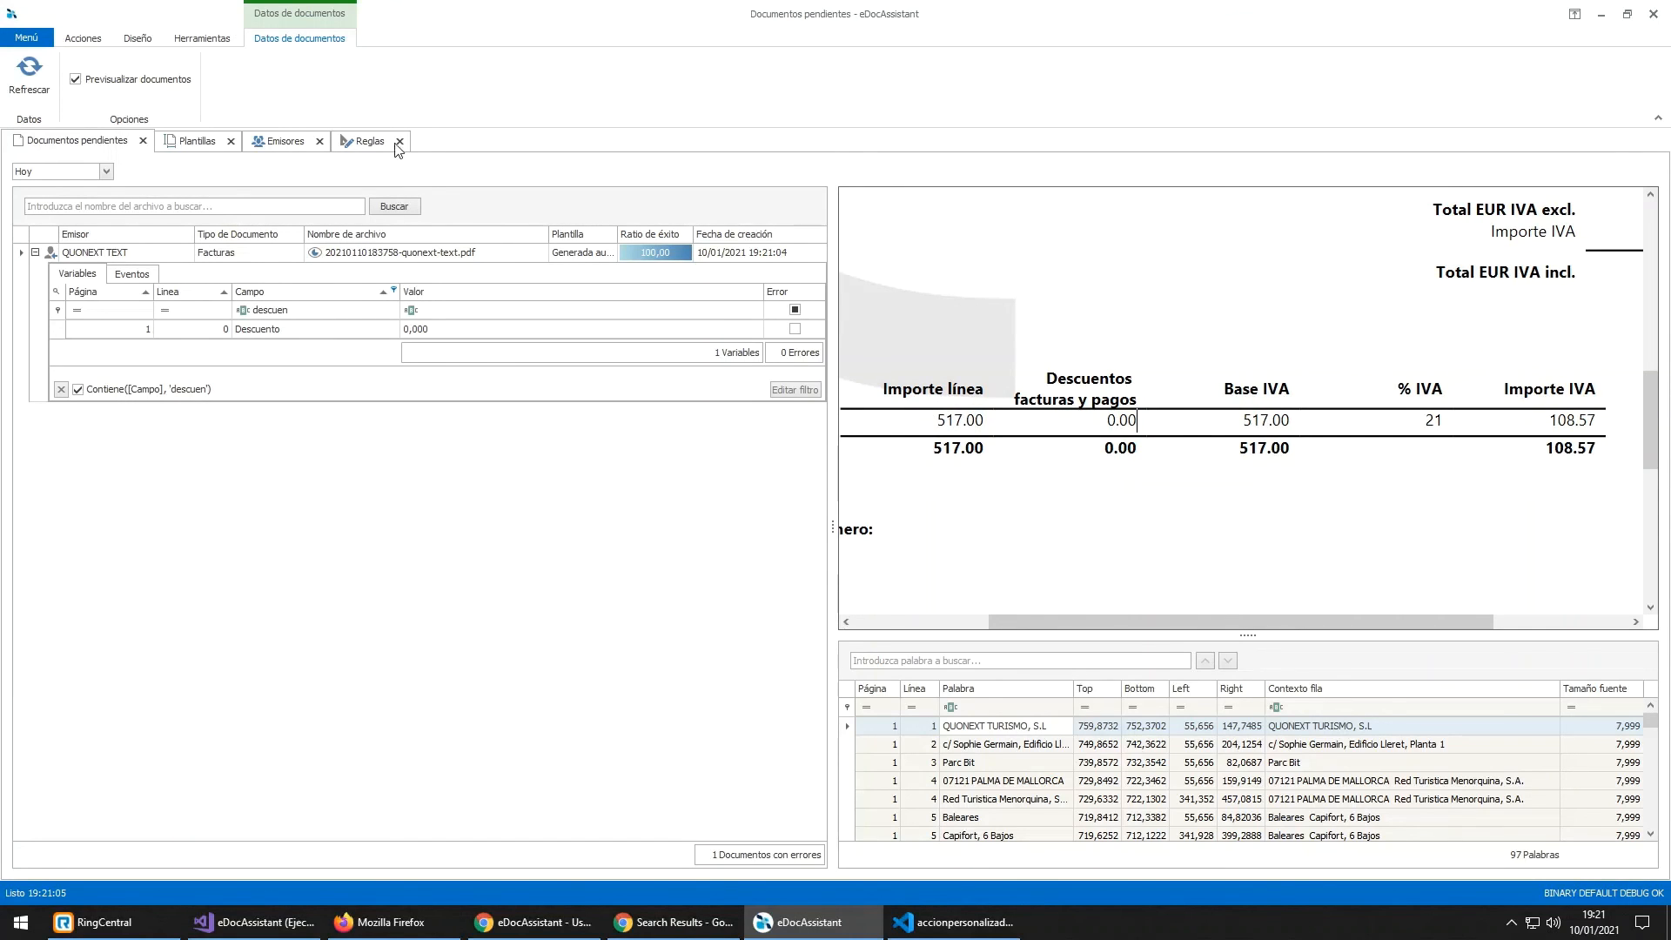
pyautogui.click(372, 140)
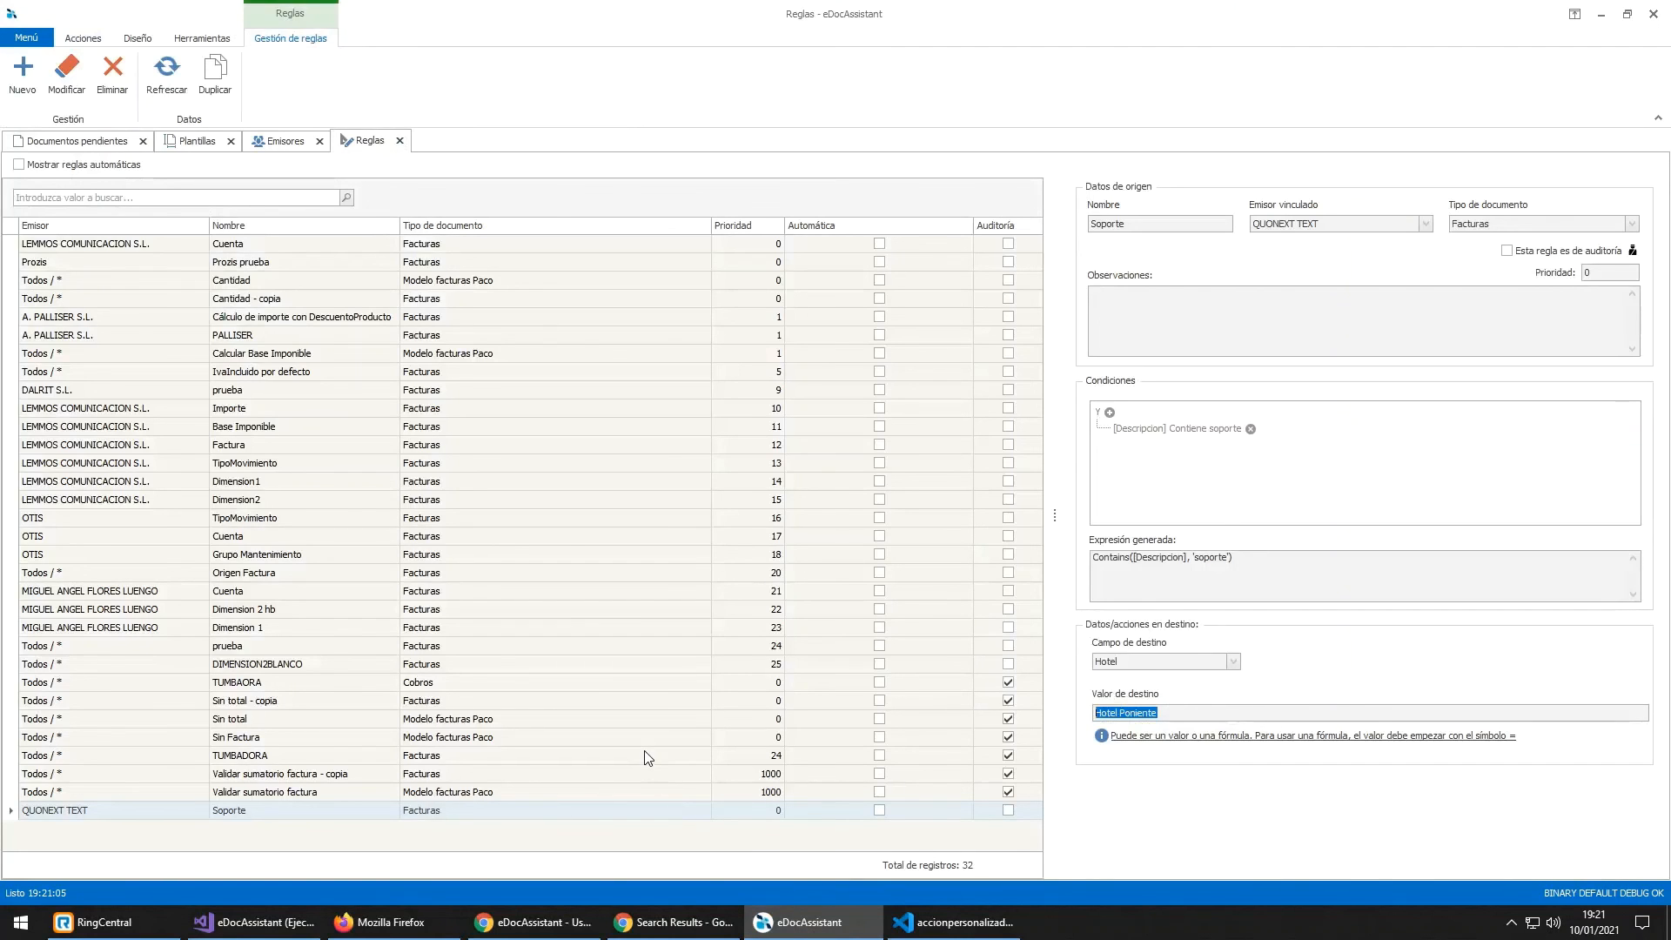
# Step: Create a new rule with Facturas as the document type
pyautogui.click(23, 71)
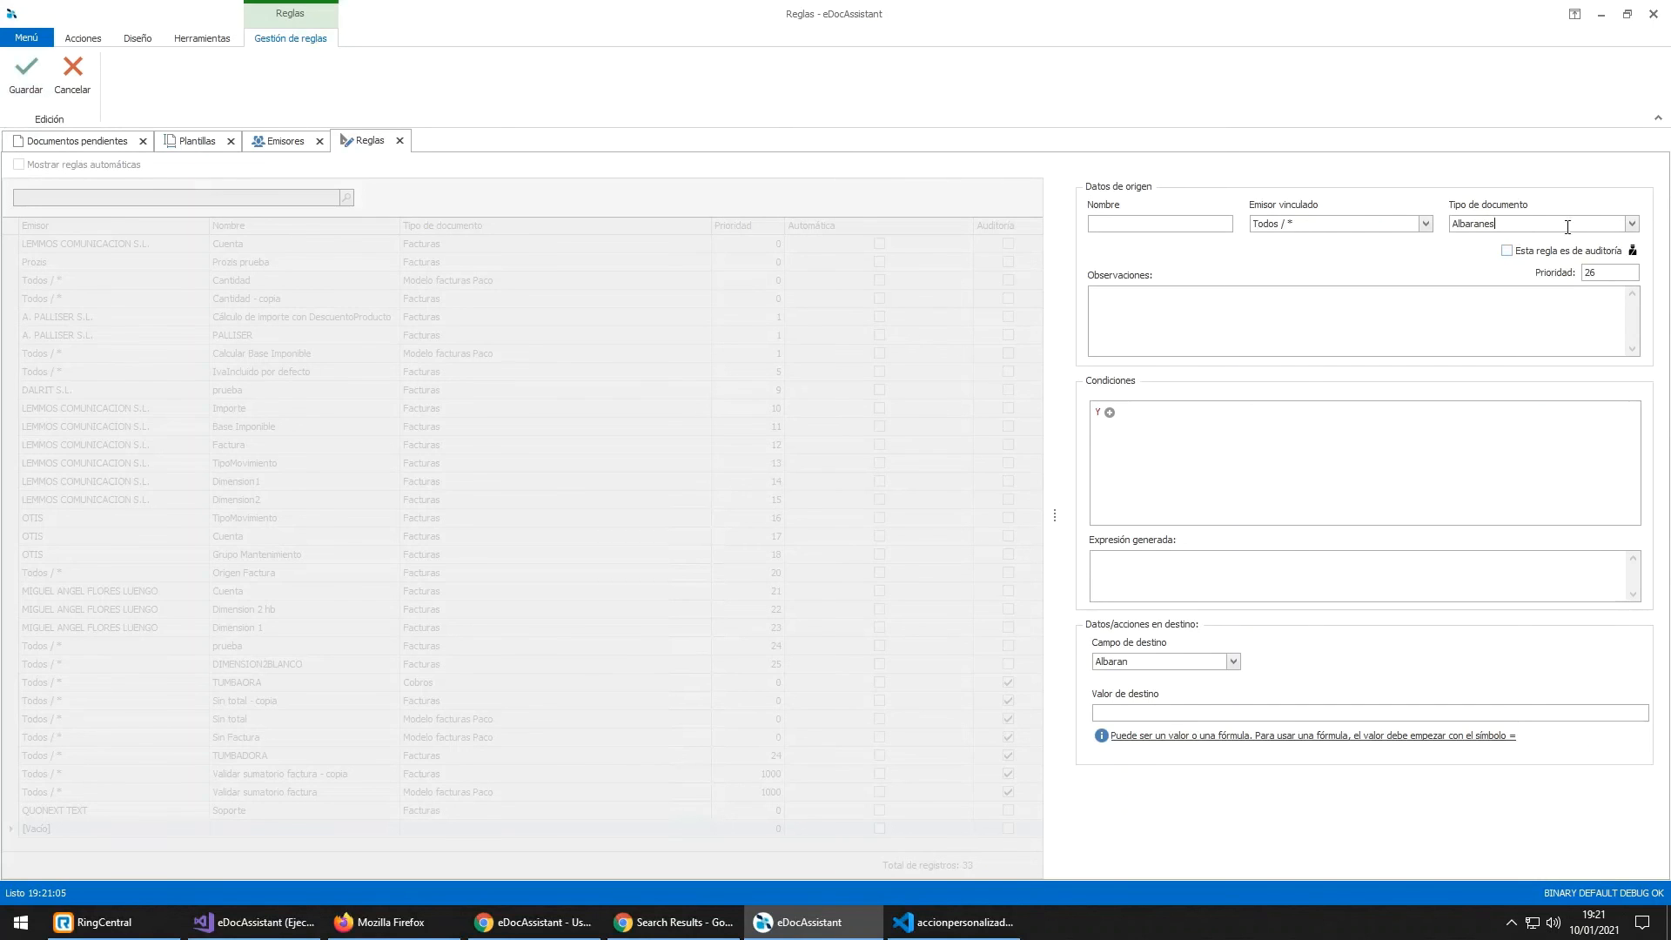
pyautogui.press('BackSpace')
pyautogui.press('BackSpace')
pyautogui.press('BackSpace')
pyautogui.press('BackSpace')
pyautogui.press('BackSpace')
pyautogui.press('BackSpace')
pyautogui.press('BackSpace')
pyautogui.press('BackSpace')
pyautogui.press('BackSpace')
pyautogui.write('fa')
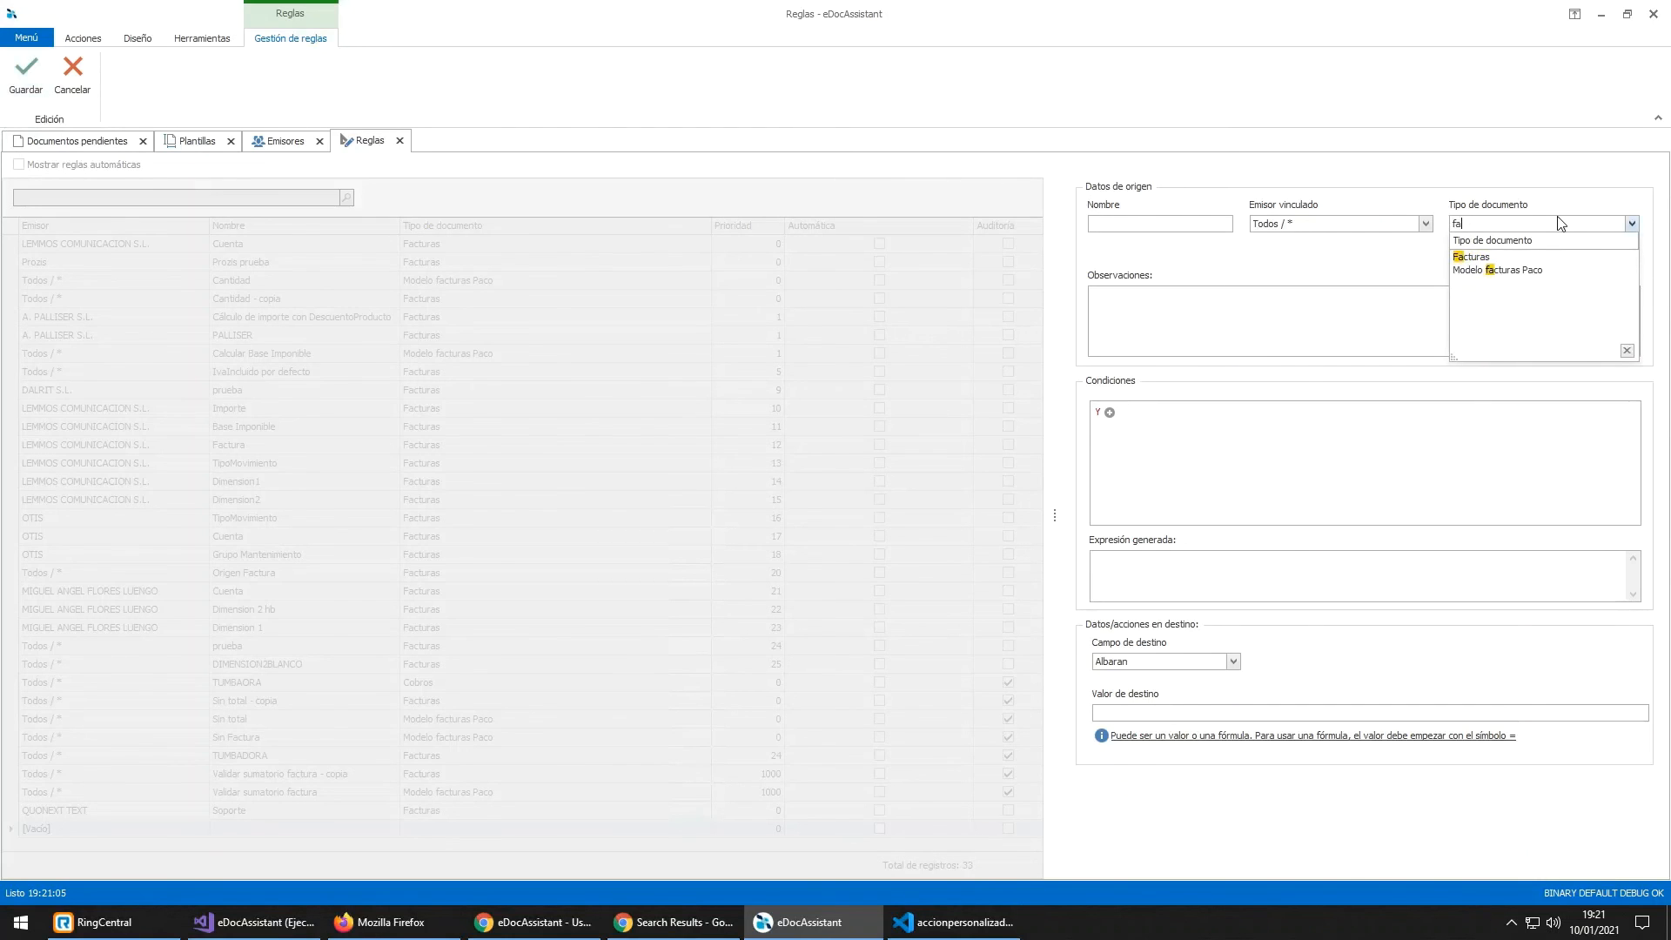
pyautogui.press('Down')
pyautogui.press('Return')
# Step: Make it an audit rule that runs the Comprobar sumatorio lineas custom action
pyautogui.click(1550, 251)
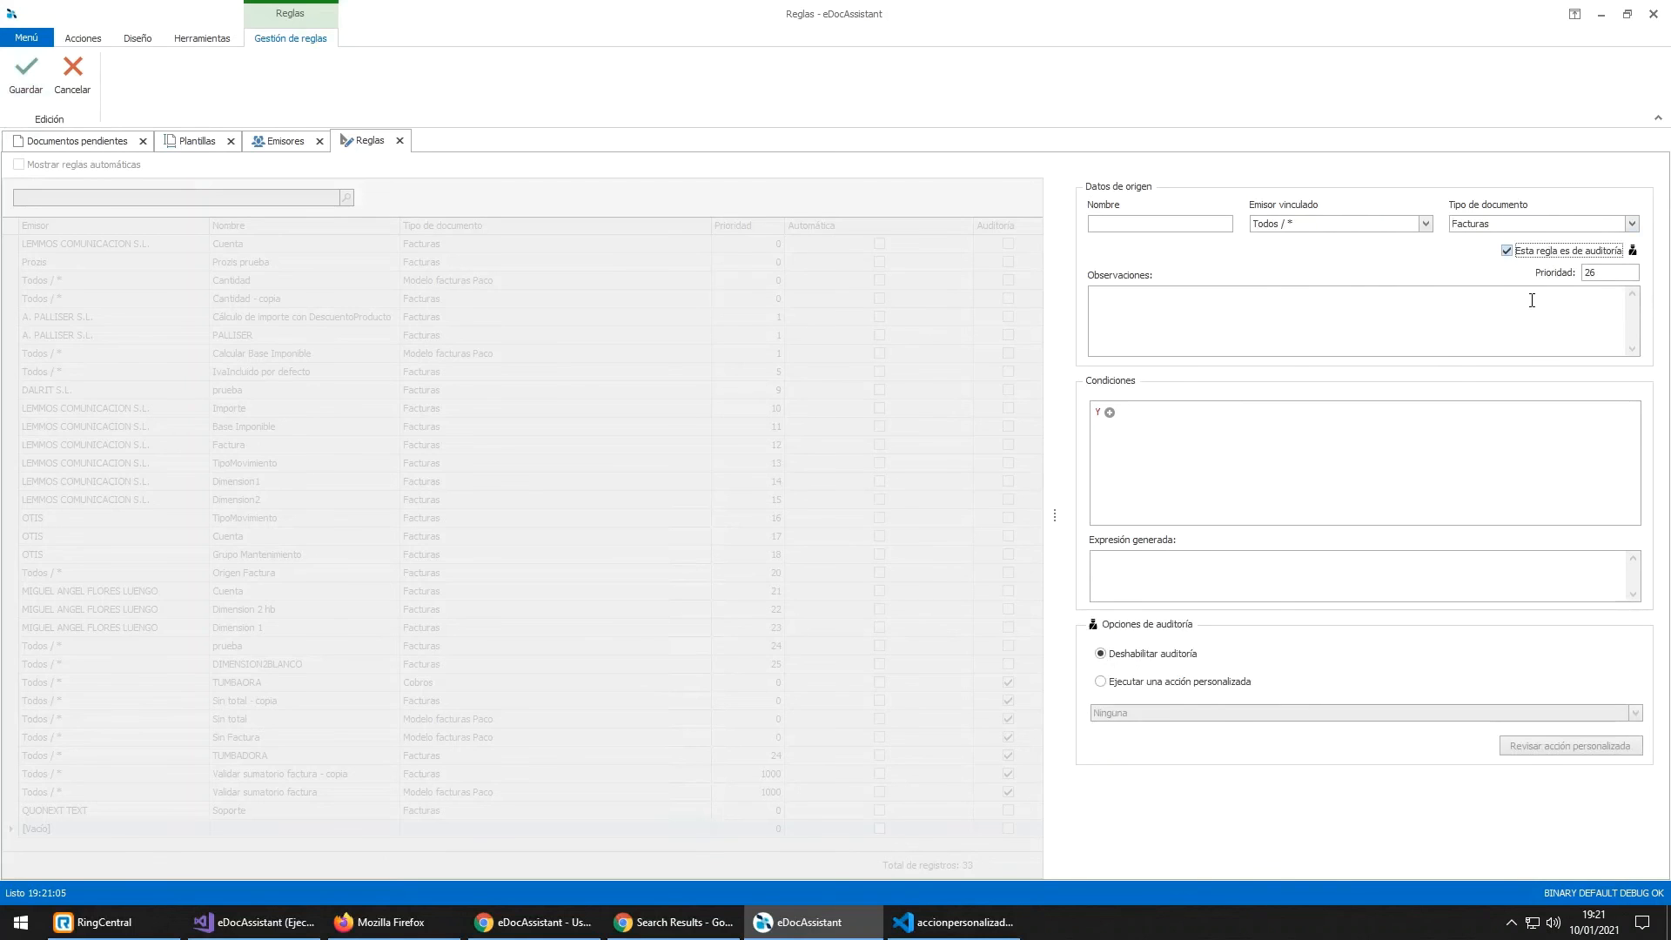
pyautogui.click(1185, 682)
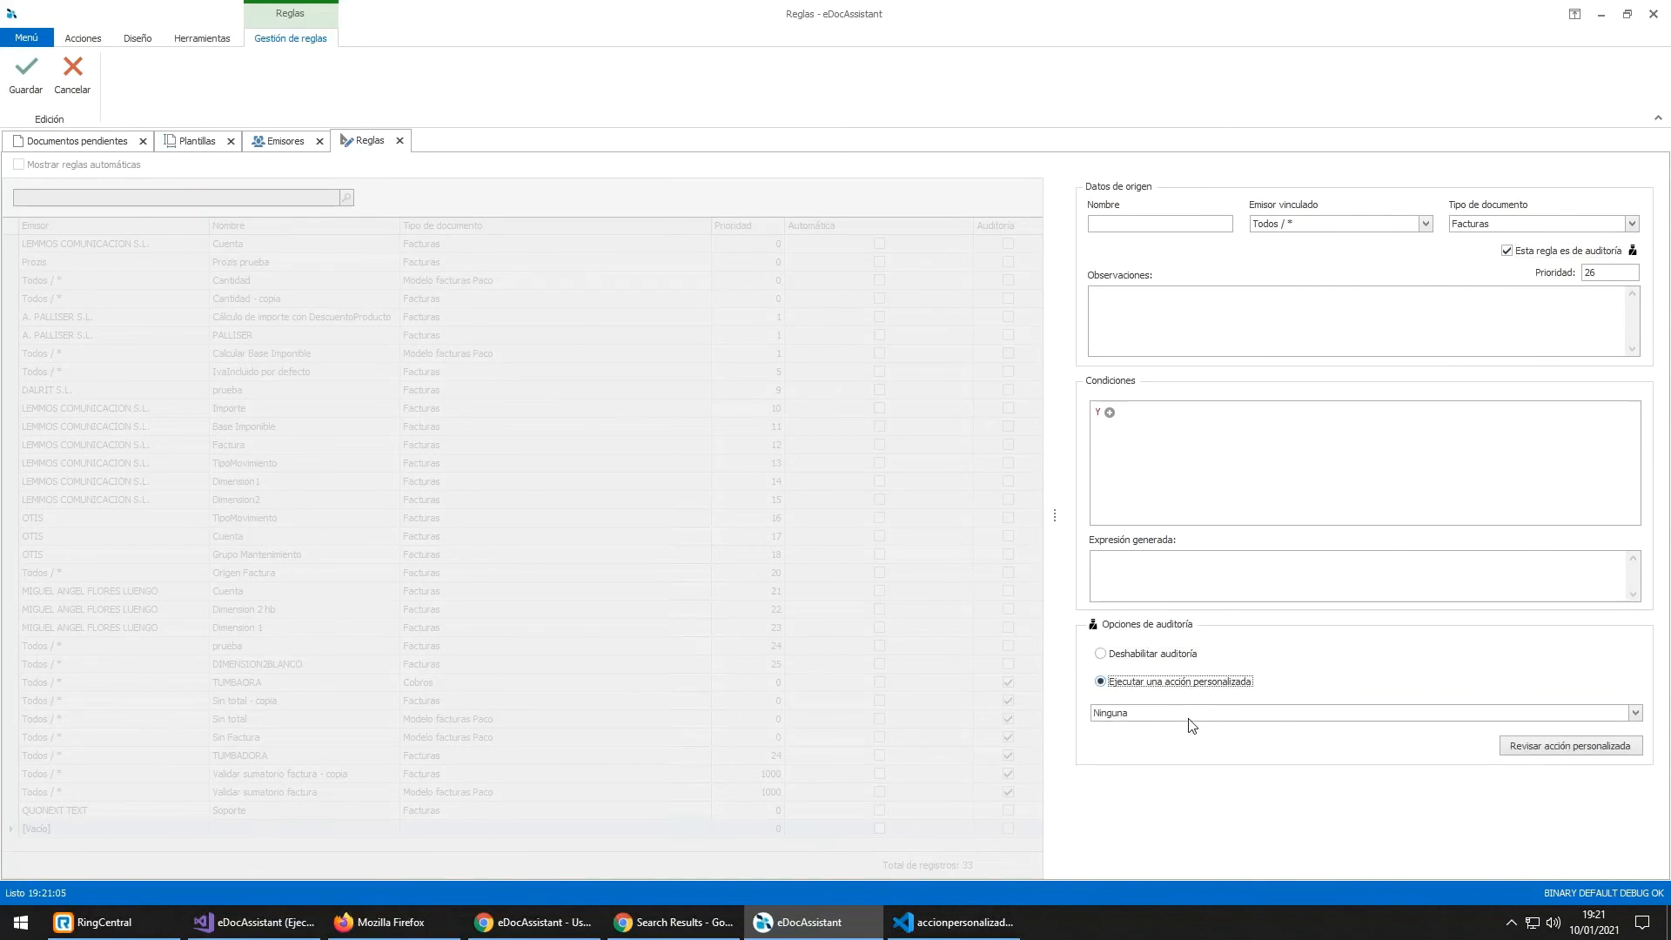
pyautogui.click(1192, 723)
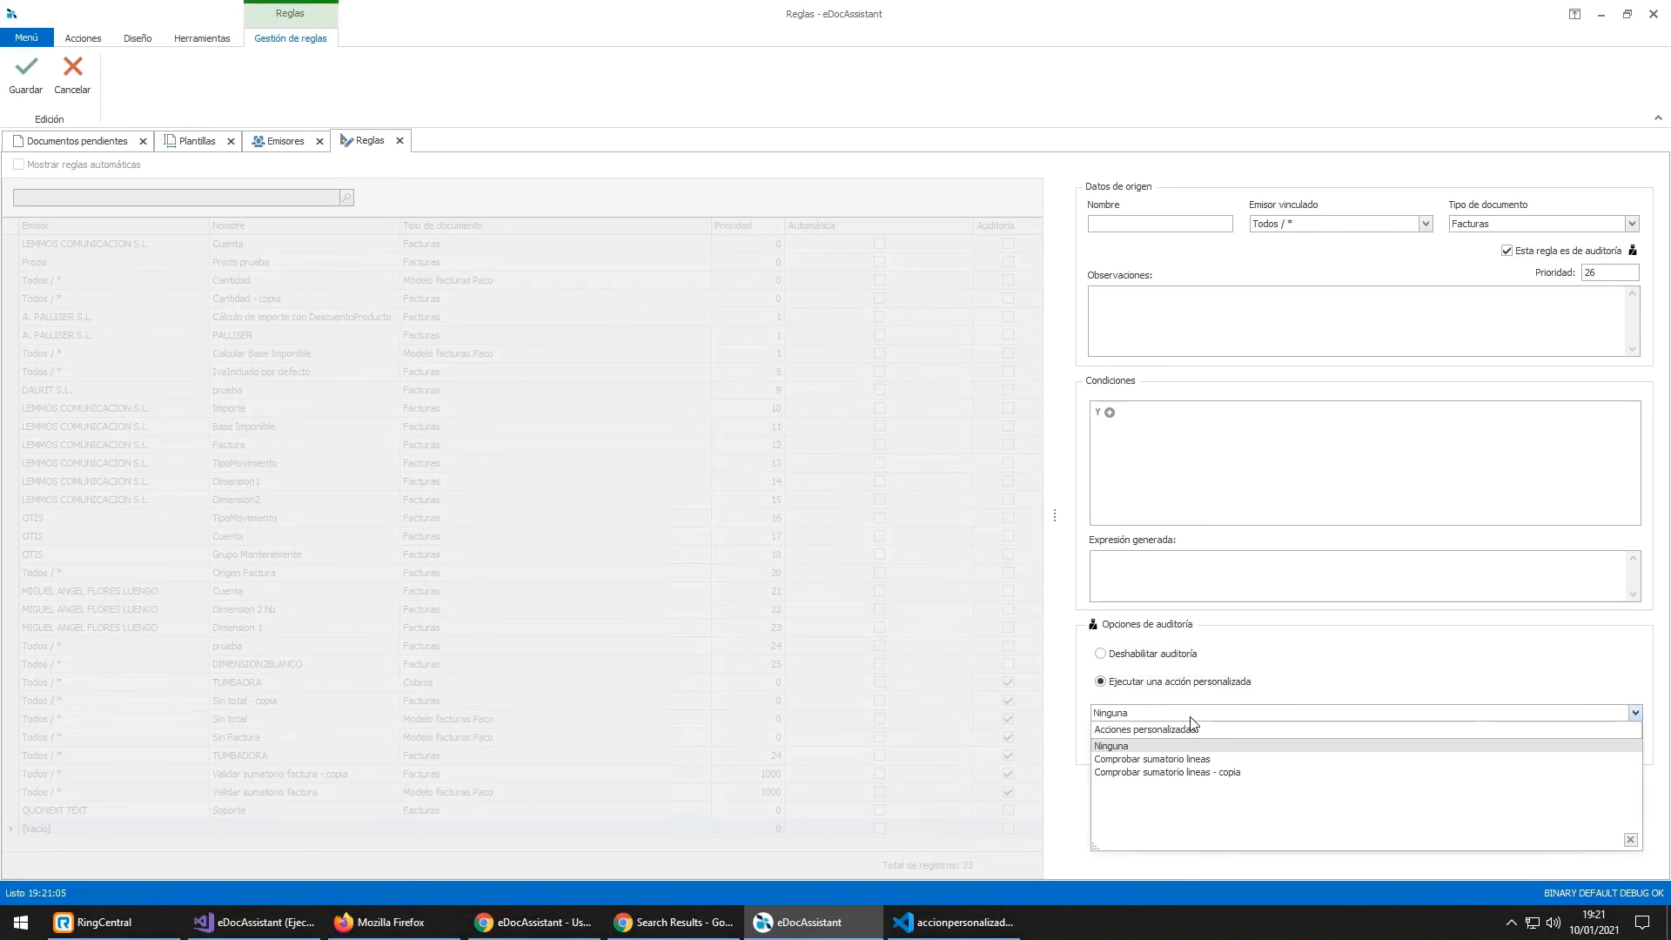
pyautogui.click(1197, 760)
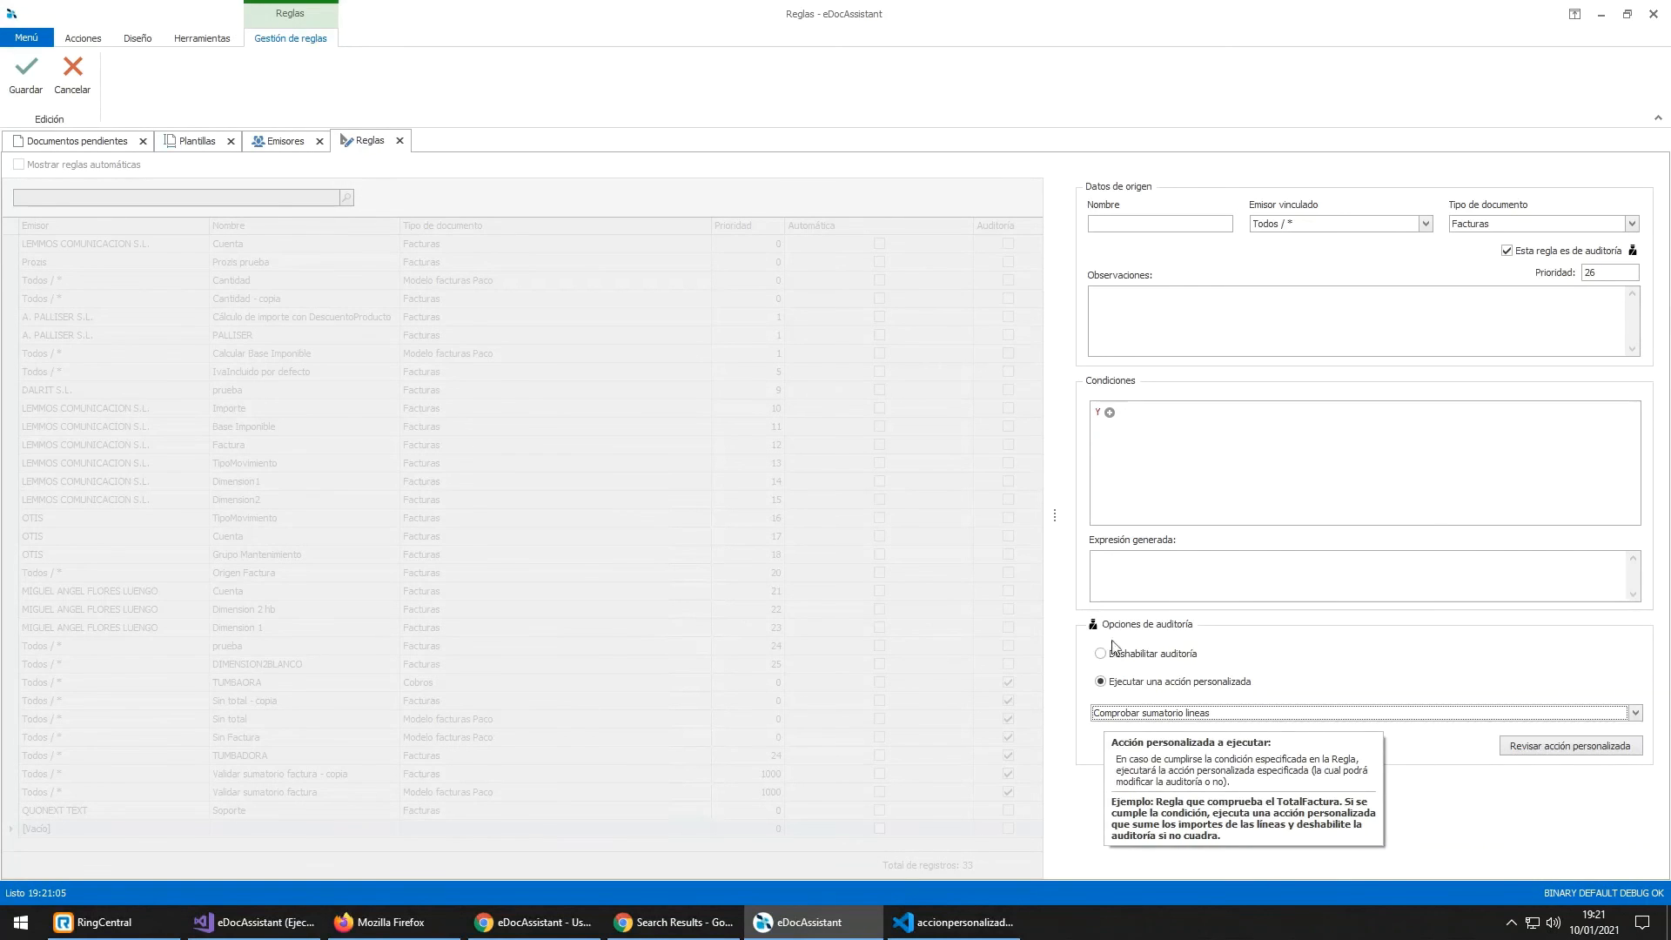
pyautogui.click(109, 144)
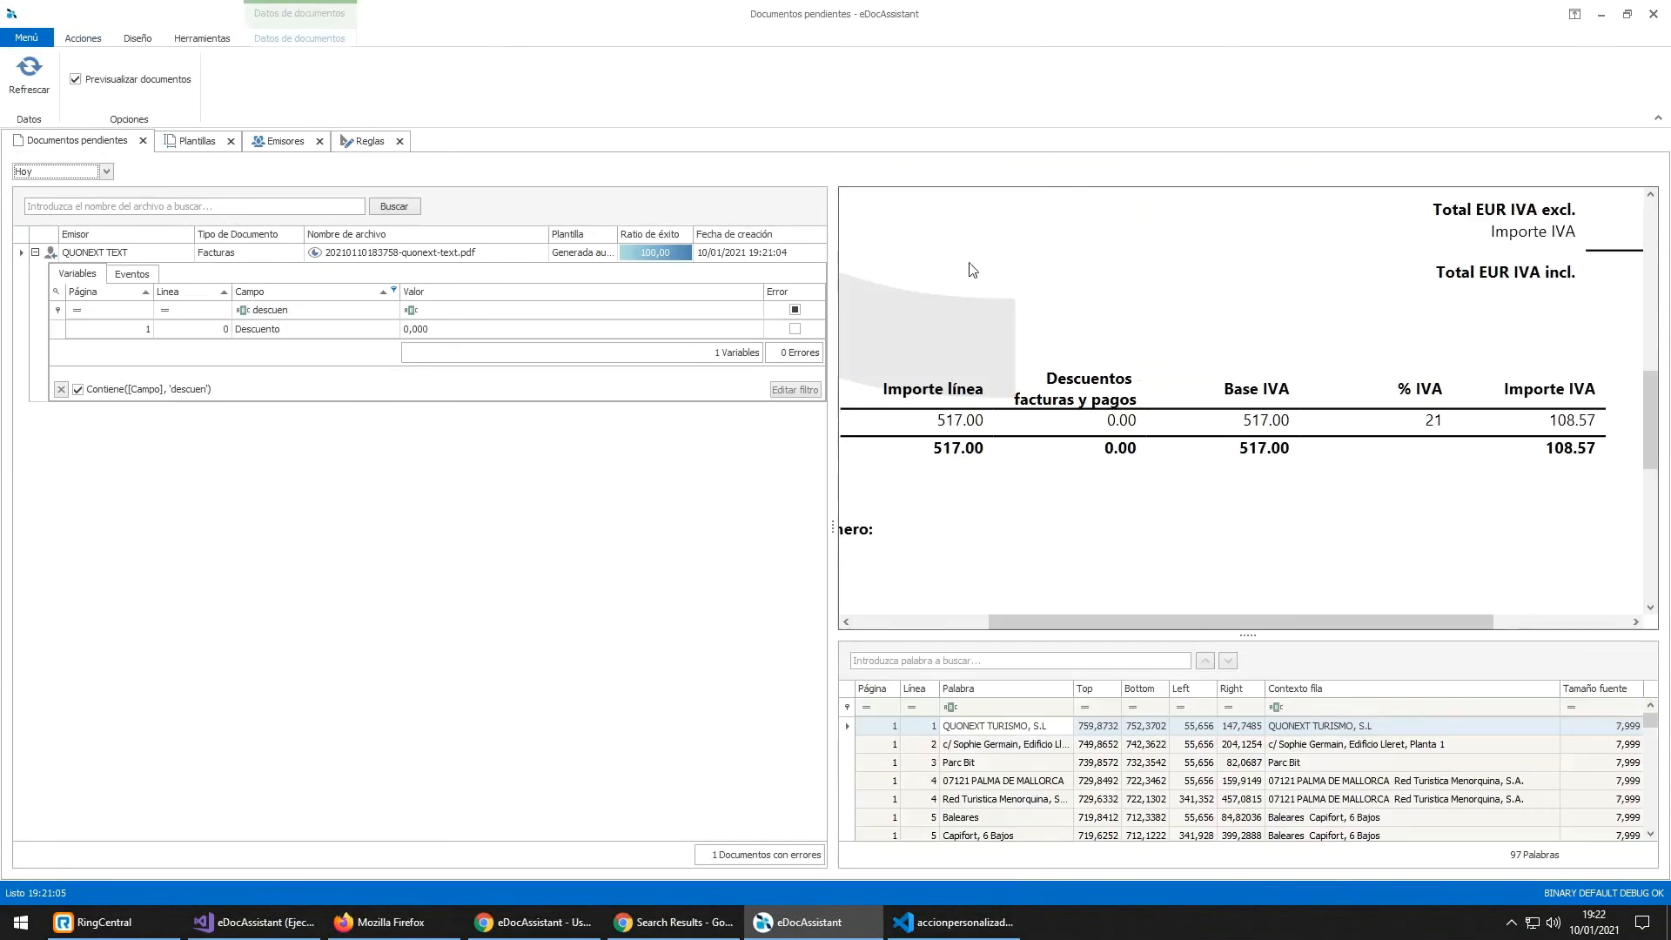
# Step: Check the invoice's line amounts, 200.00 through 42.00, against totals 517.00 and 625.57
pyautogui.scroll(3, 1414, 485)
pyautogui.scroll(1, 1414, 485)
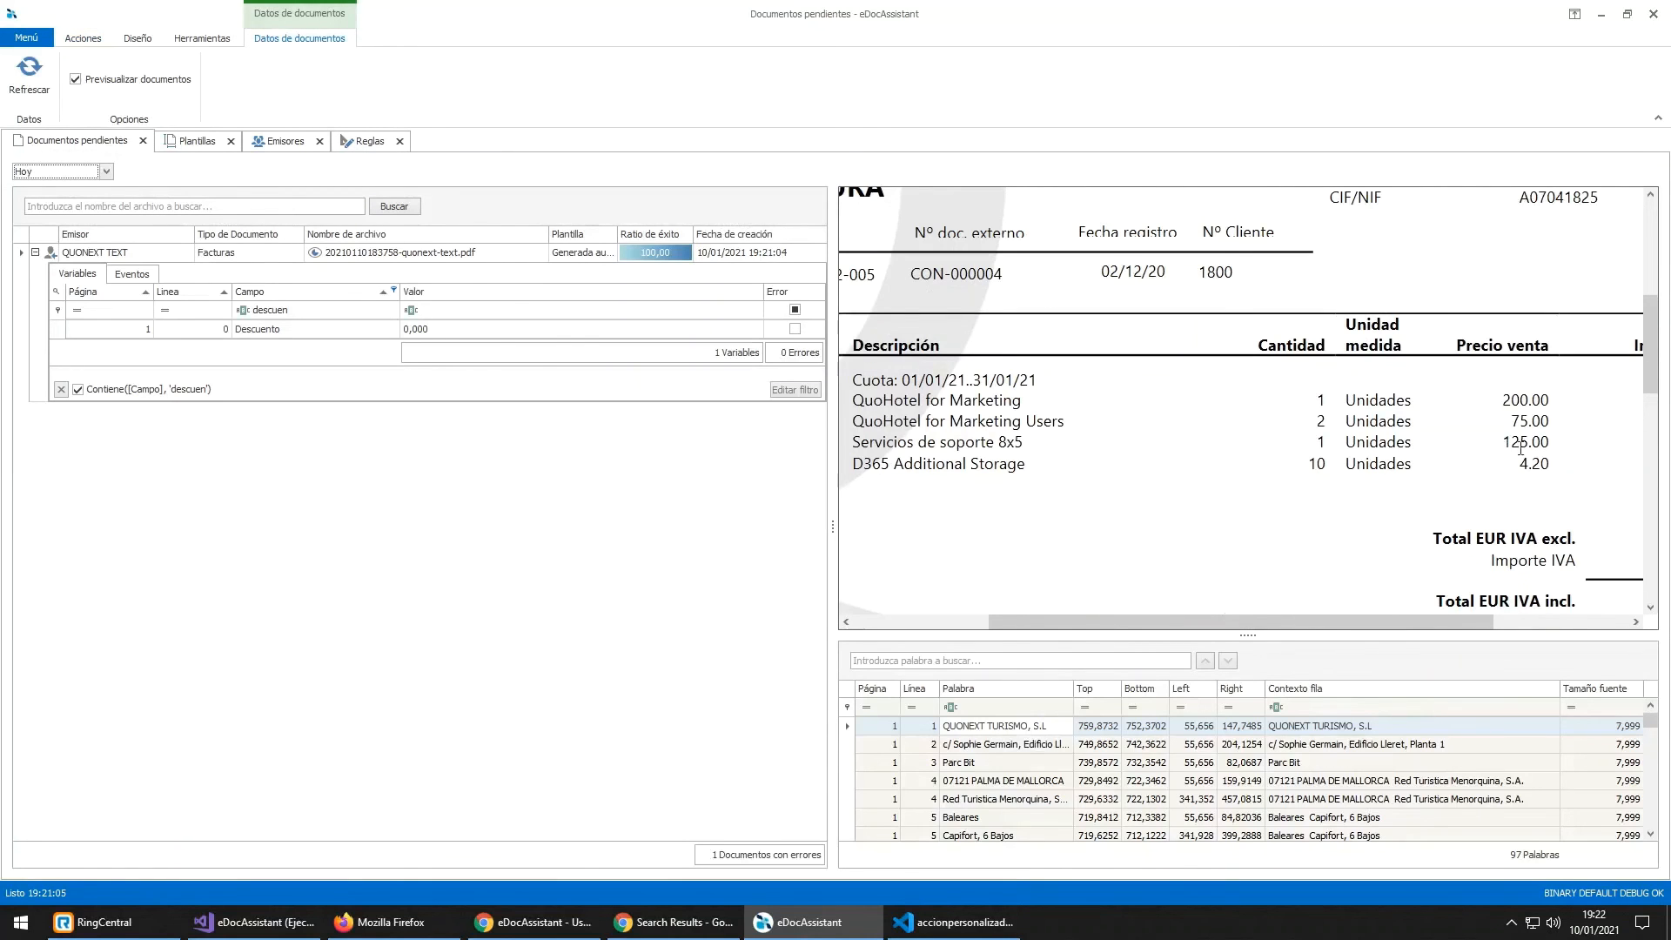
pyautogui.scroll(-2, 1414, 485)
pyautogui.moveTo(1408, 621); pyautogui.dragTo(1539, 622)
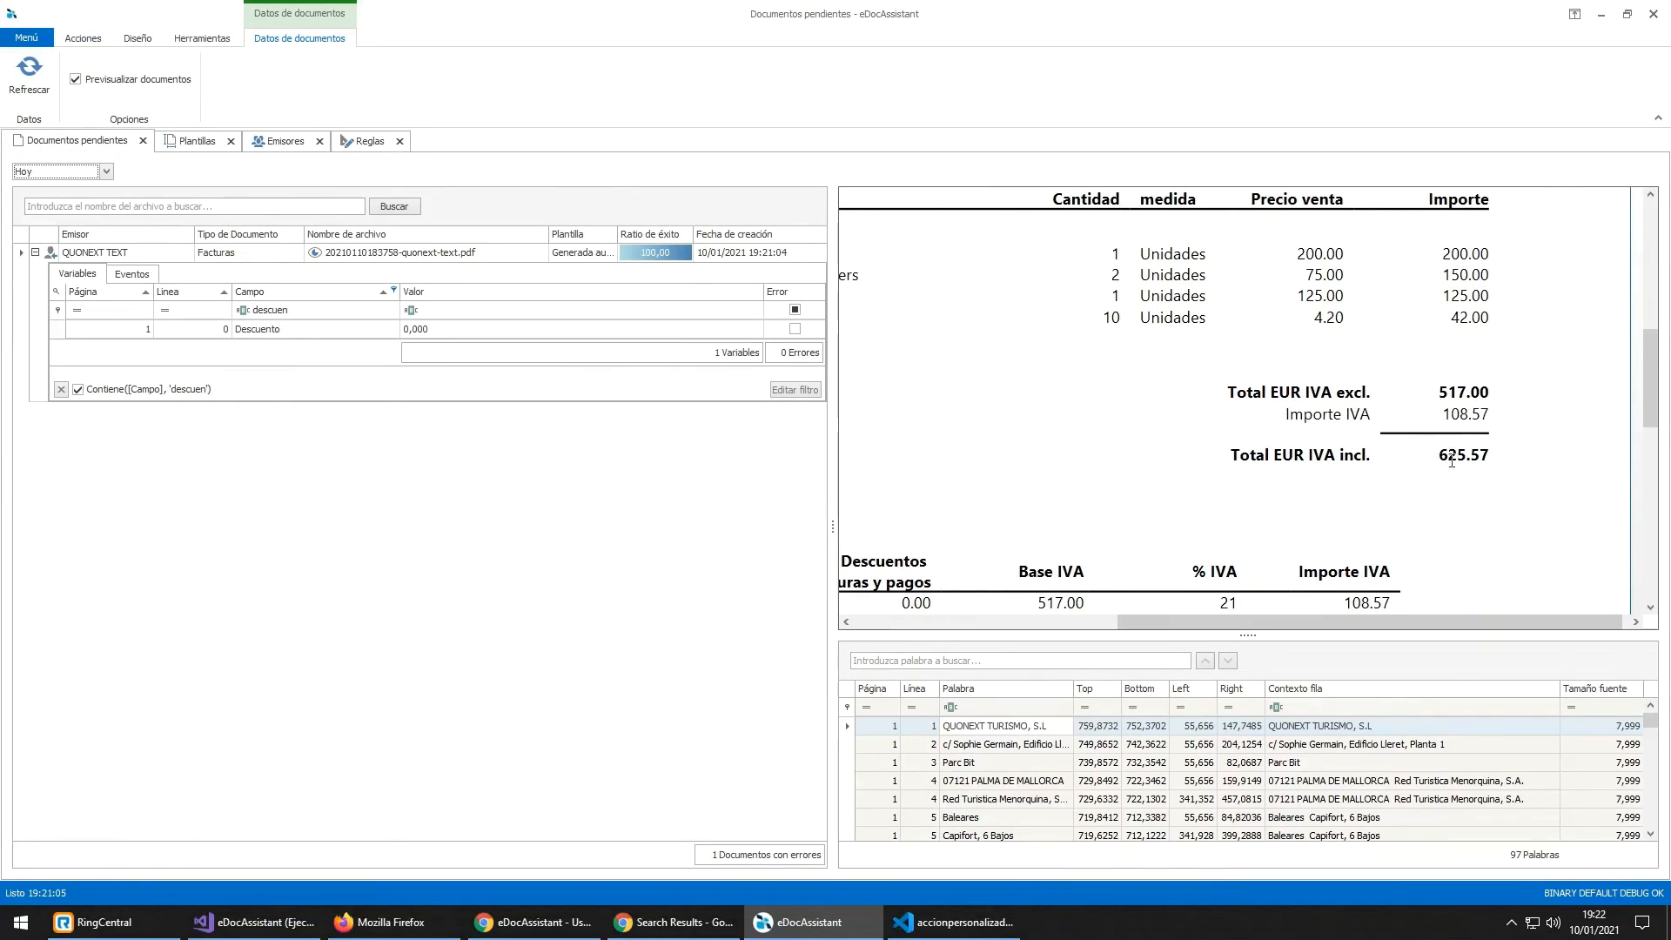
pyautogui.click(1442, 244)
pyautogui.moveTo(1442, 253); pyautogui.dragTo(1479, 321)
pyautogui.click(1450, 317)
pyautogui.moveTo(1439, 391); pyautogui.dragTo(1492, 456)
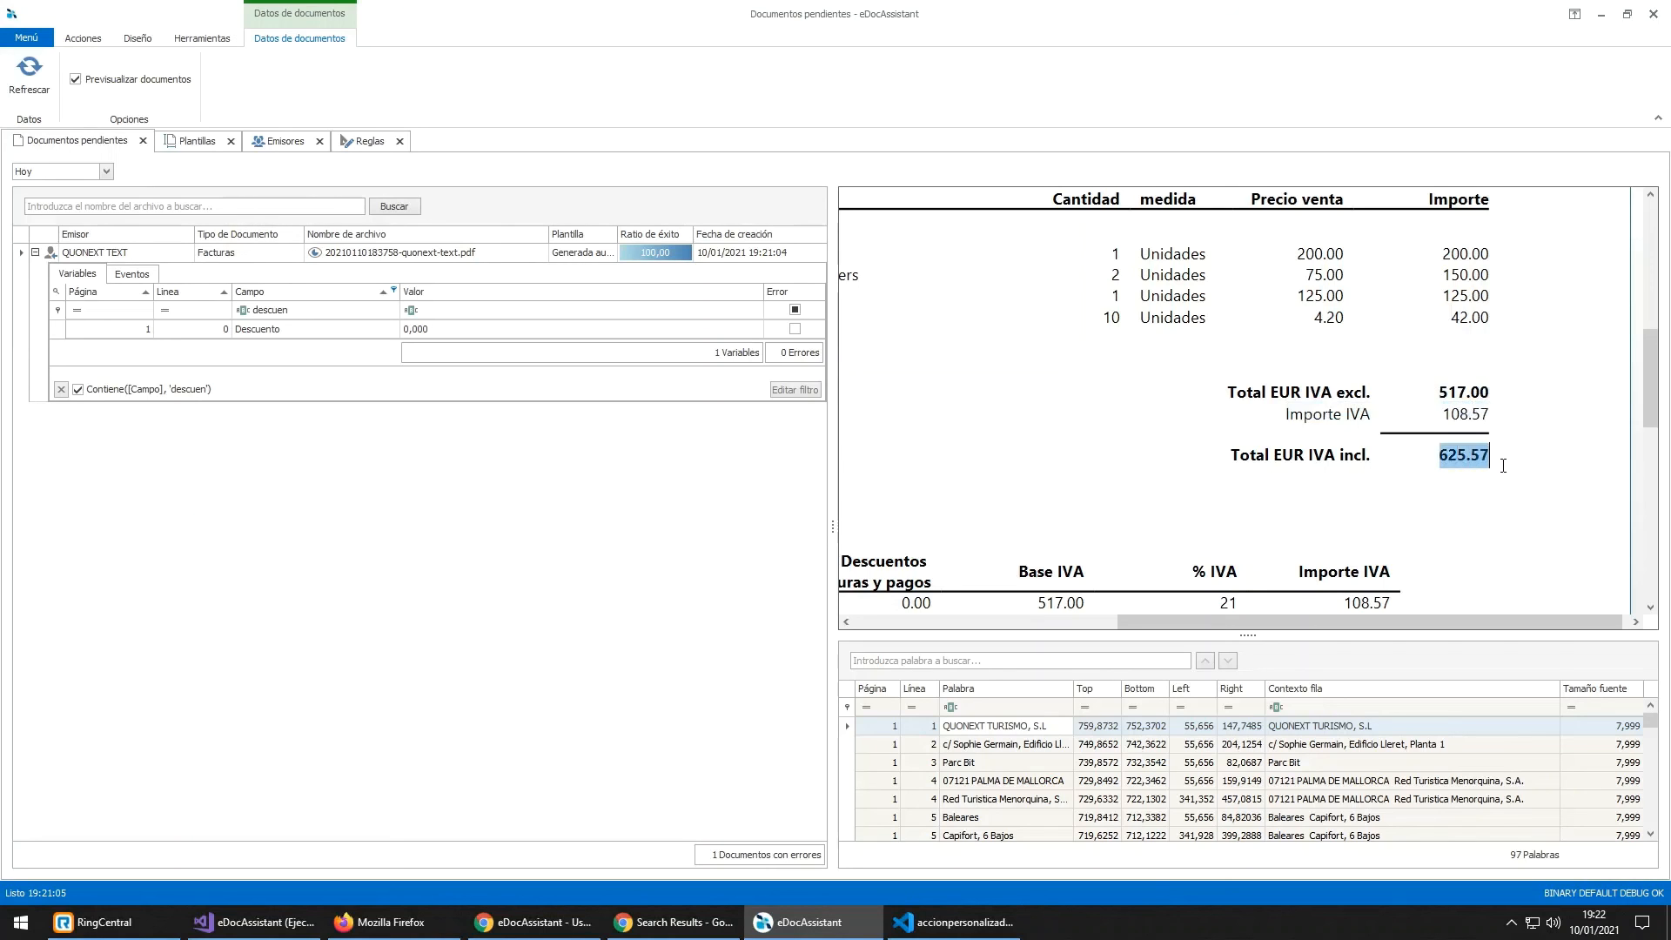
pyautogui.click(1503, 465)
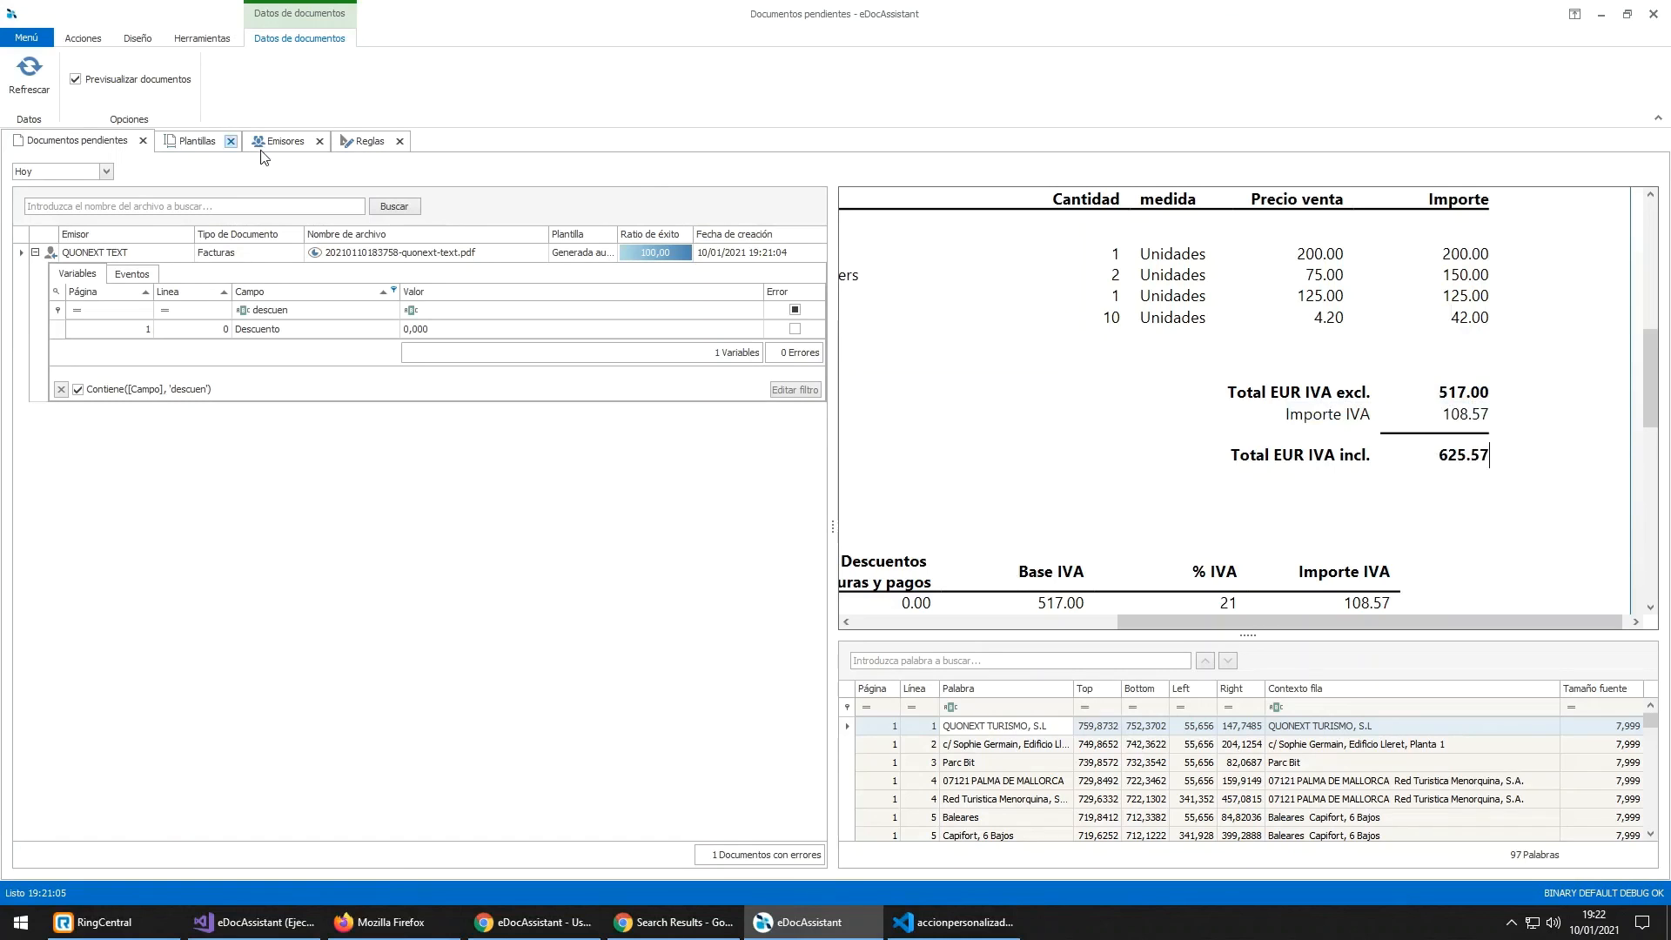
pyautogui.click(349, 144)
# Step: Review the custom action's help text, then discard the unsaved Facturas audit rule
pyautogui.moveTo(1148, 720)
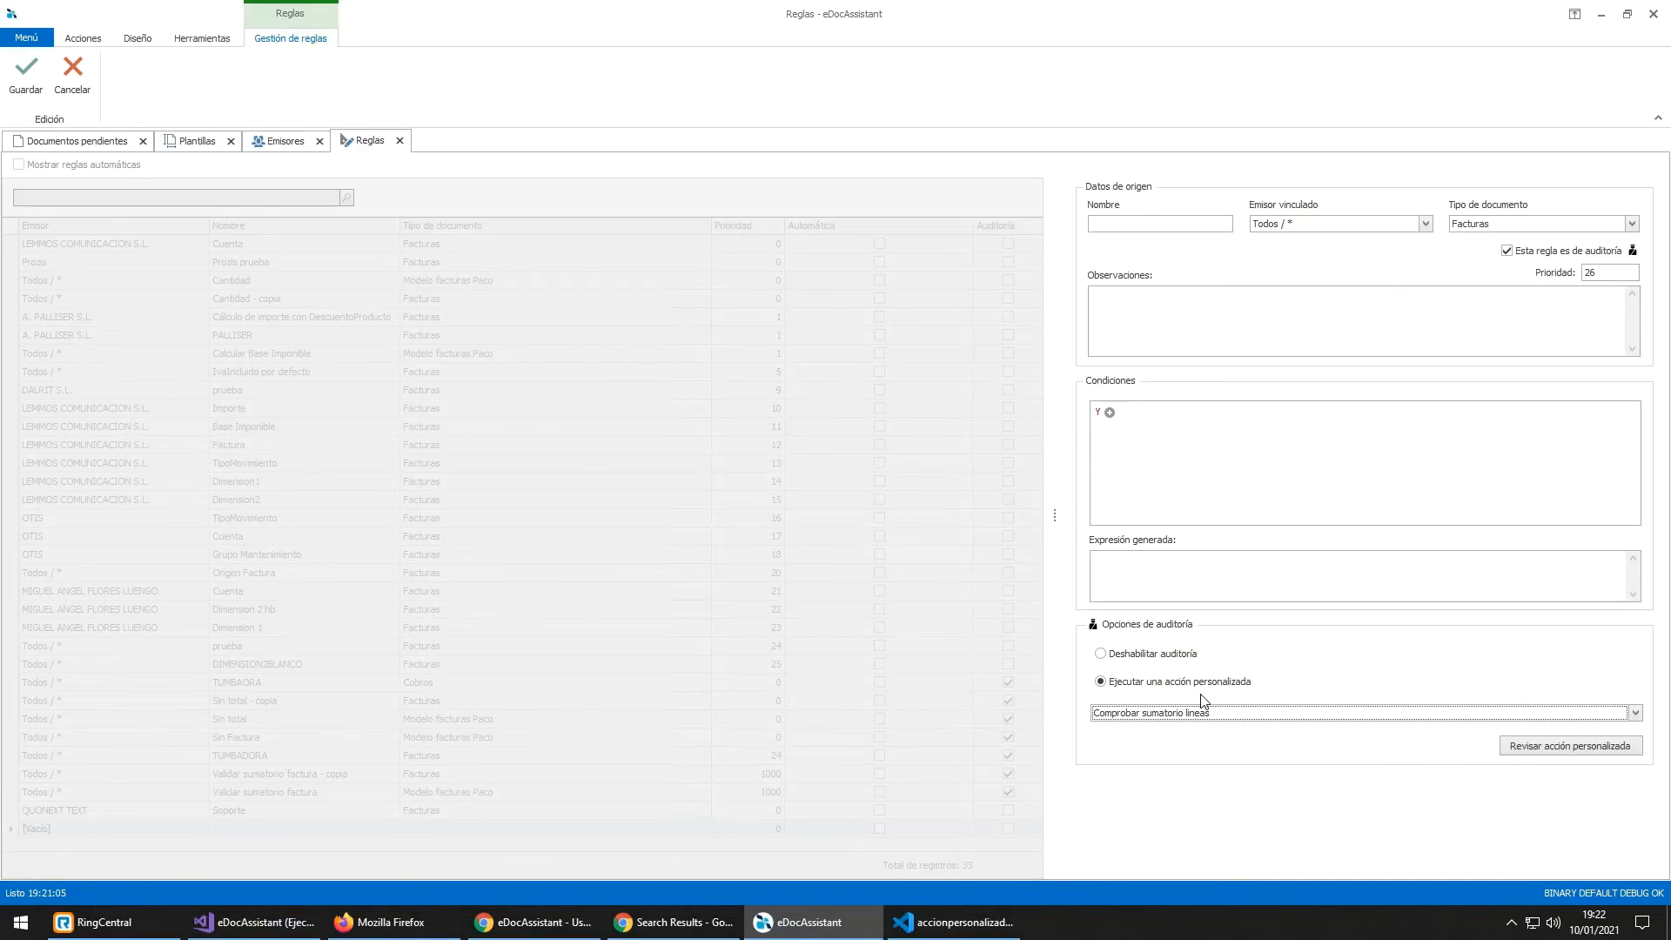
pyautogui.click(69, 78)
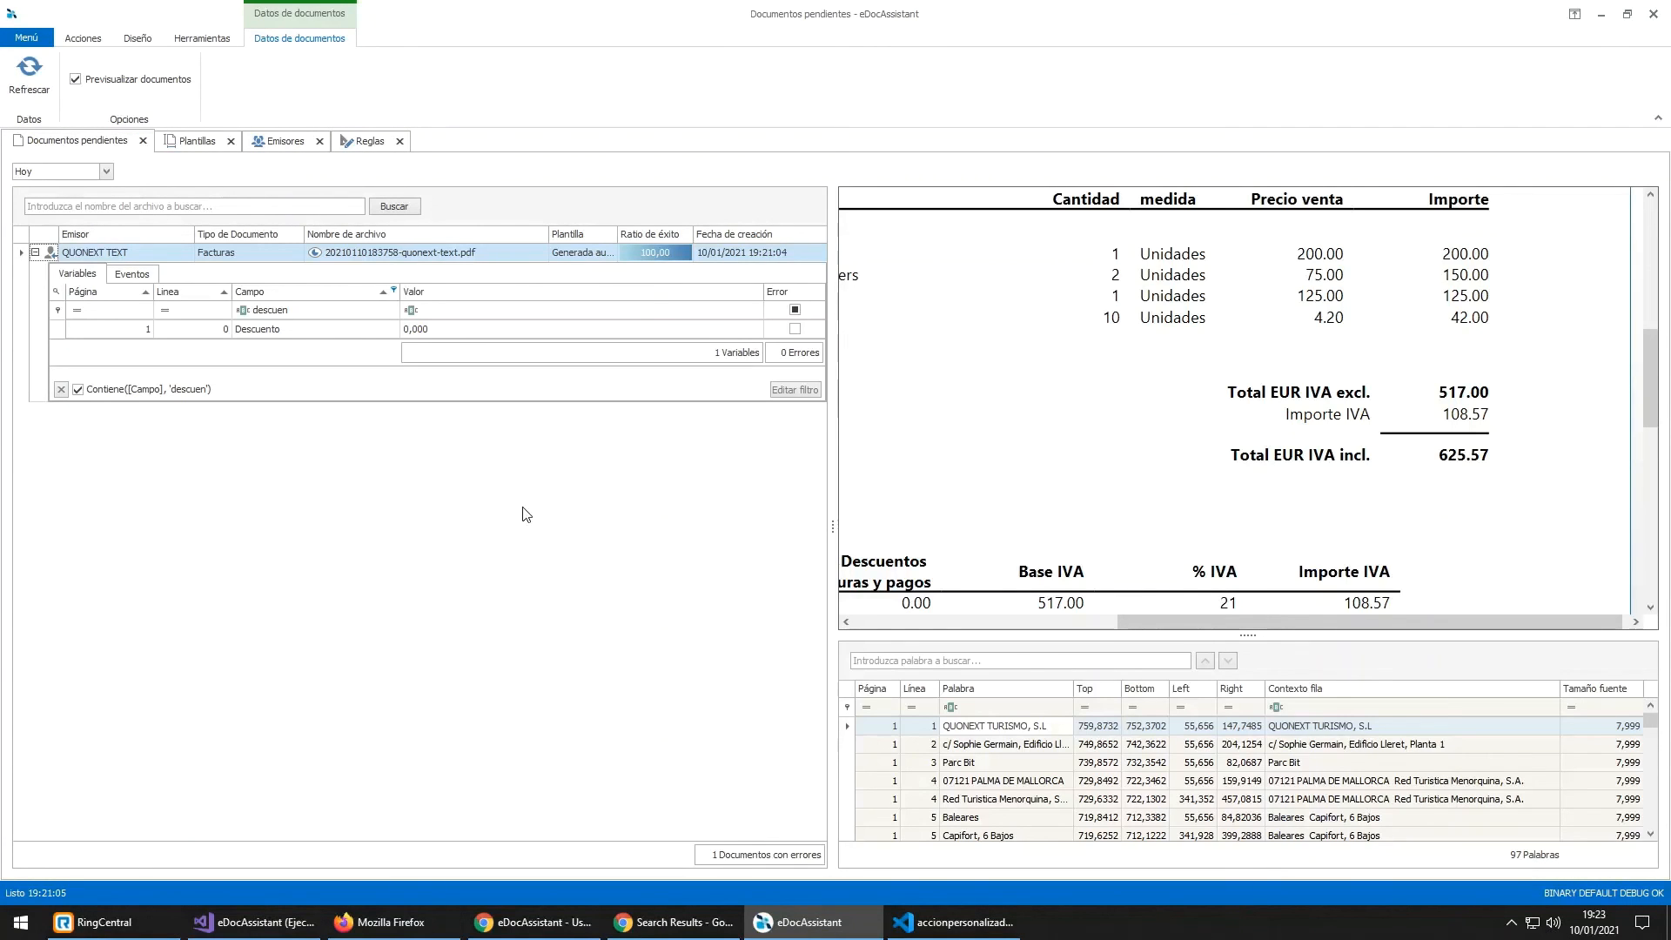